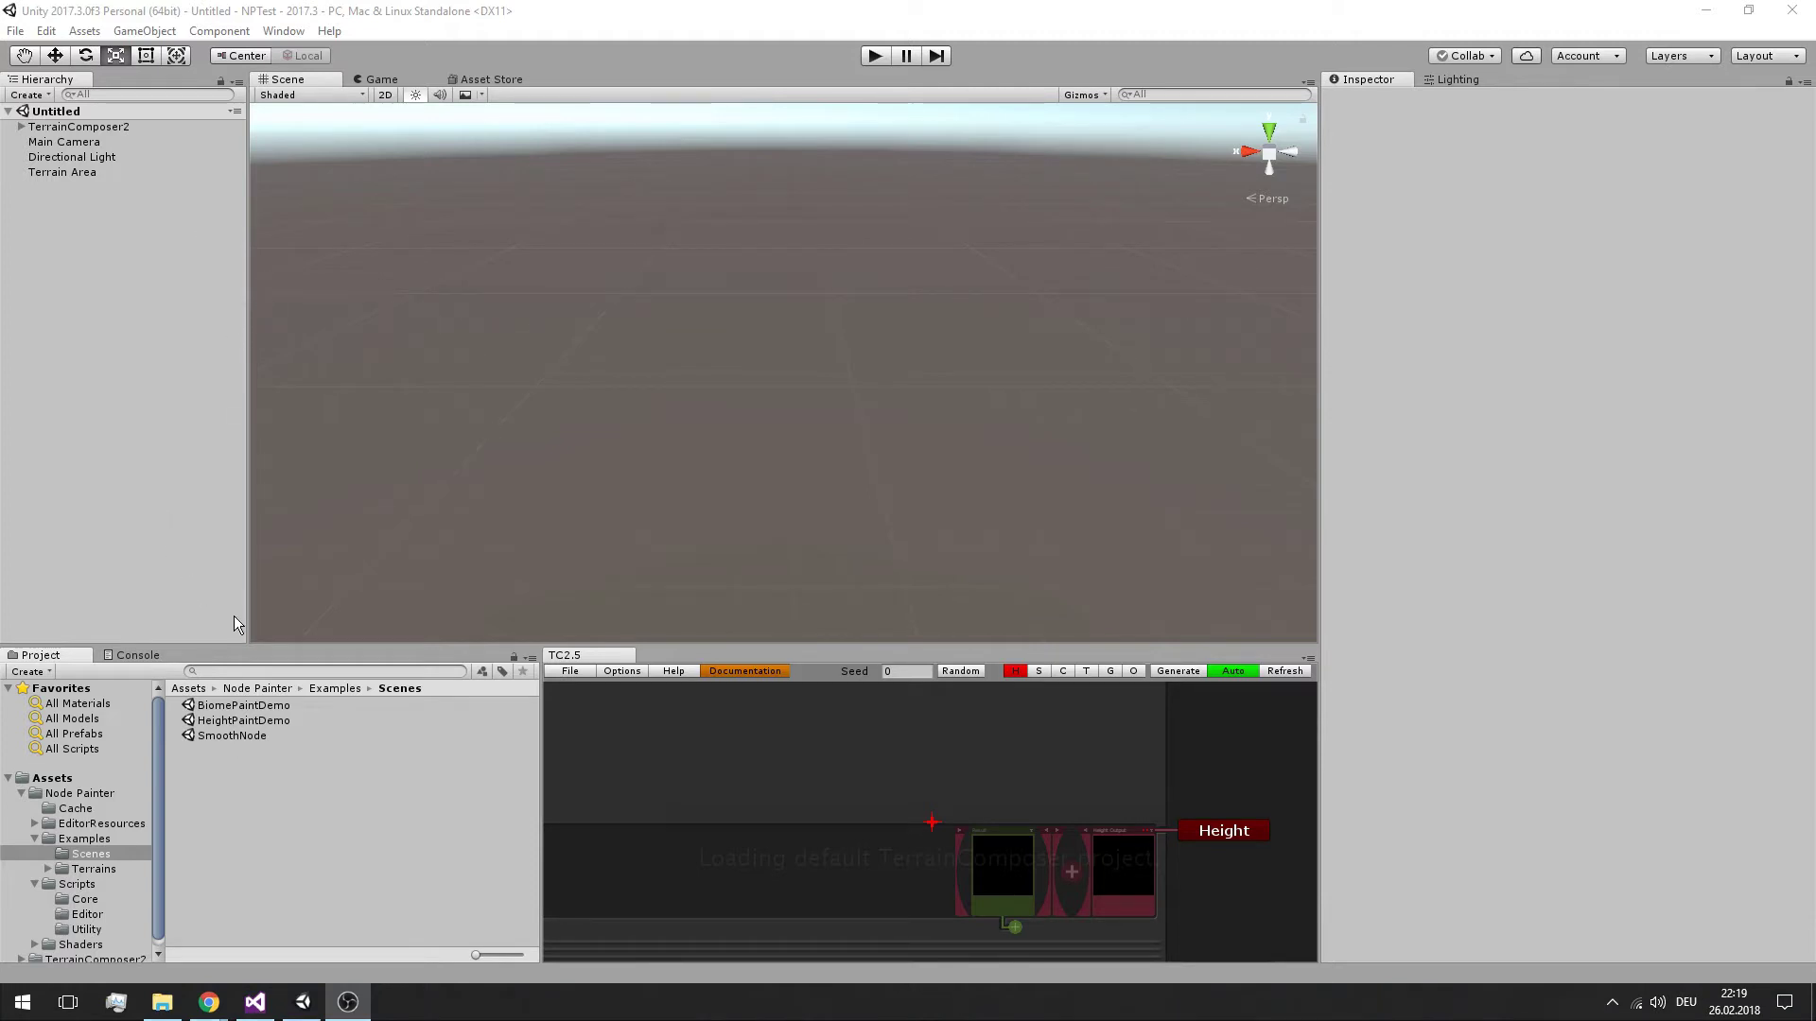
Open the BiomePaintDemo scene from the Node Painter examples and bring its terrain into close view
double_click(237, 706)
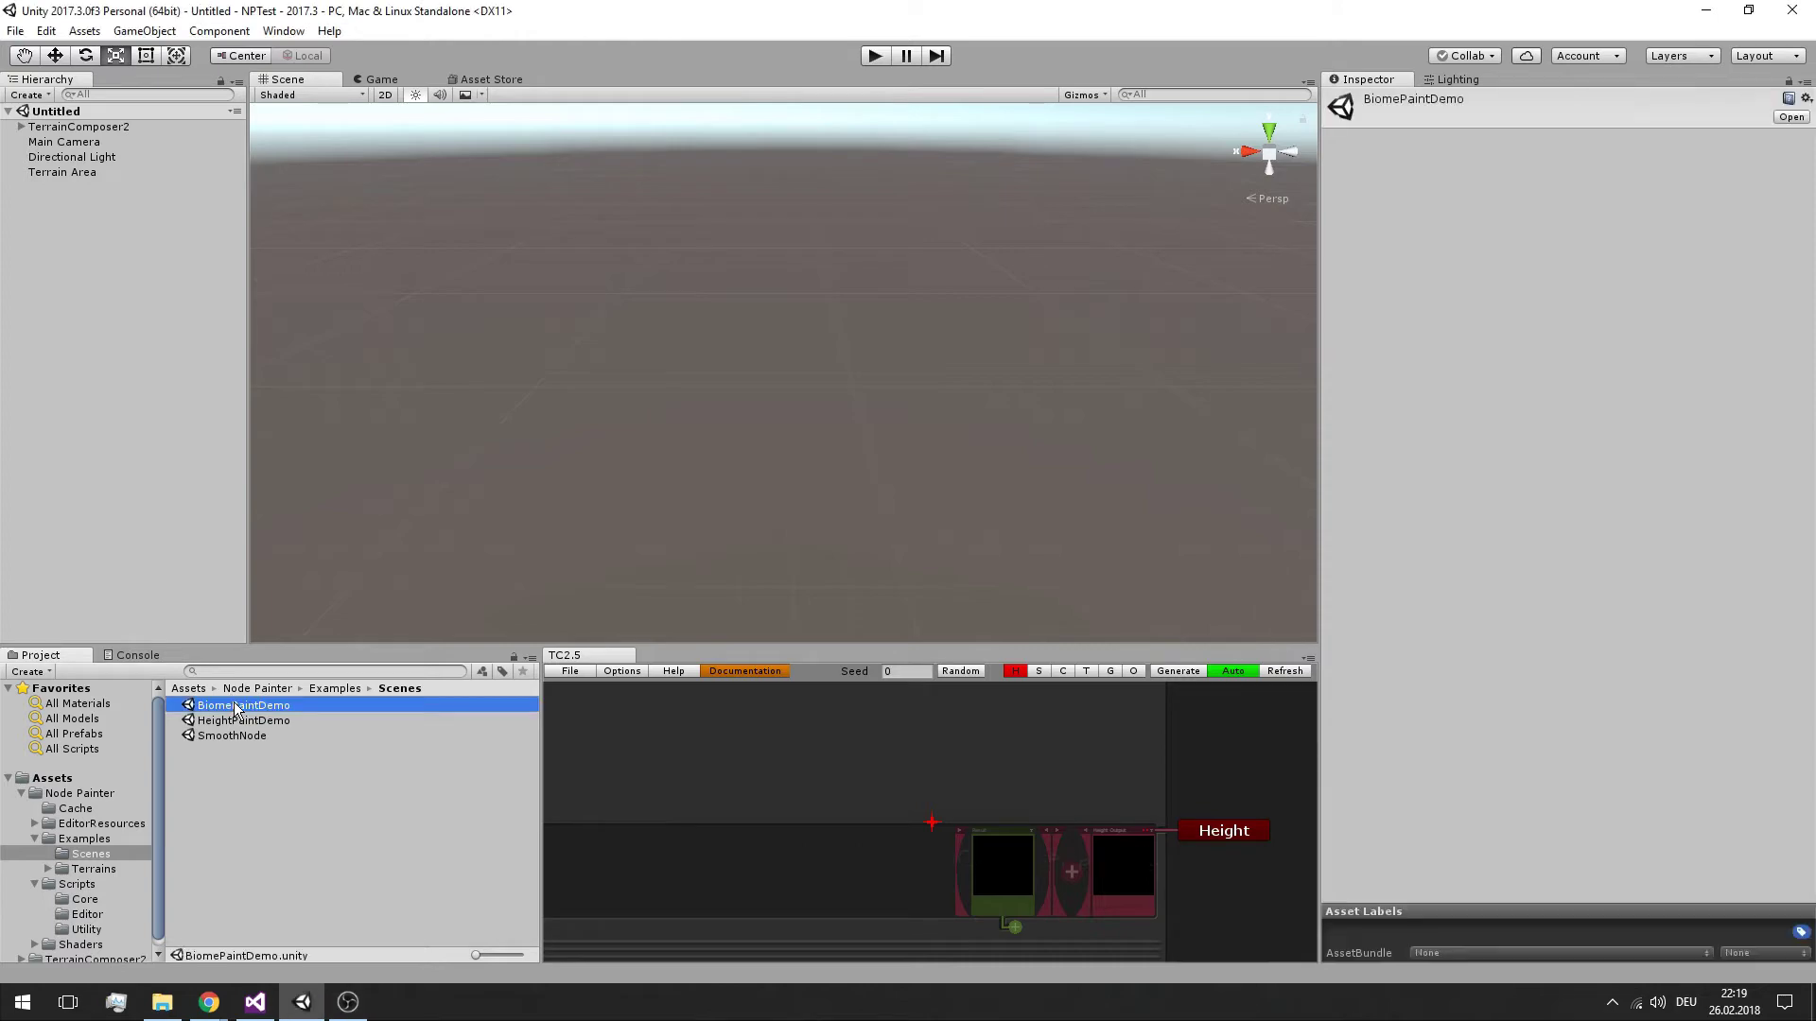
alt+drag(621, 502, 867, 391)
middle_drag(866, 390, 955, 376)
scroll(955, 376, up, 2)
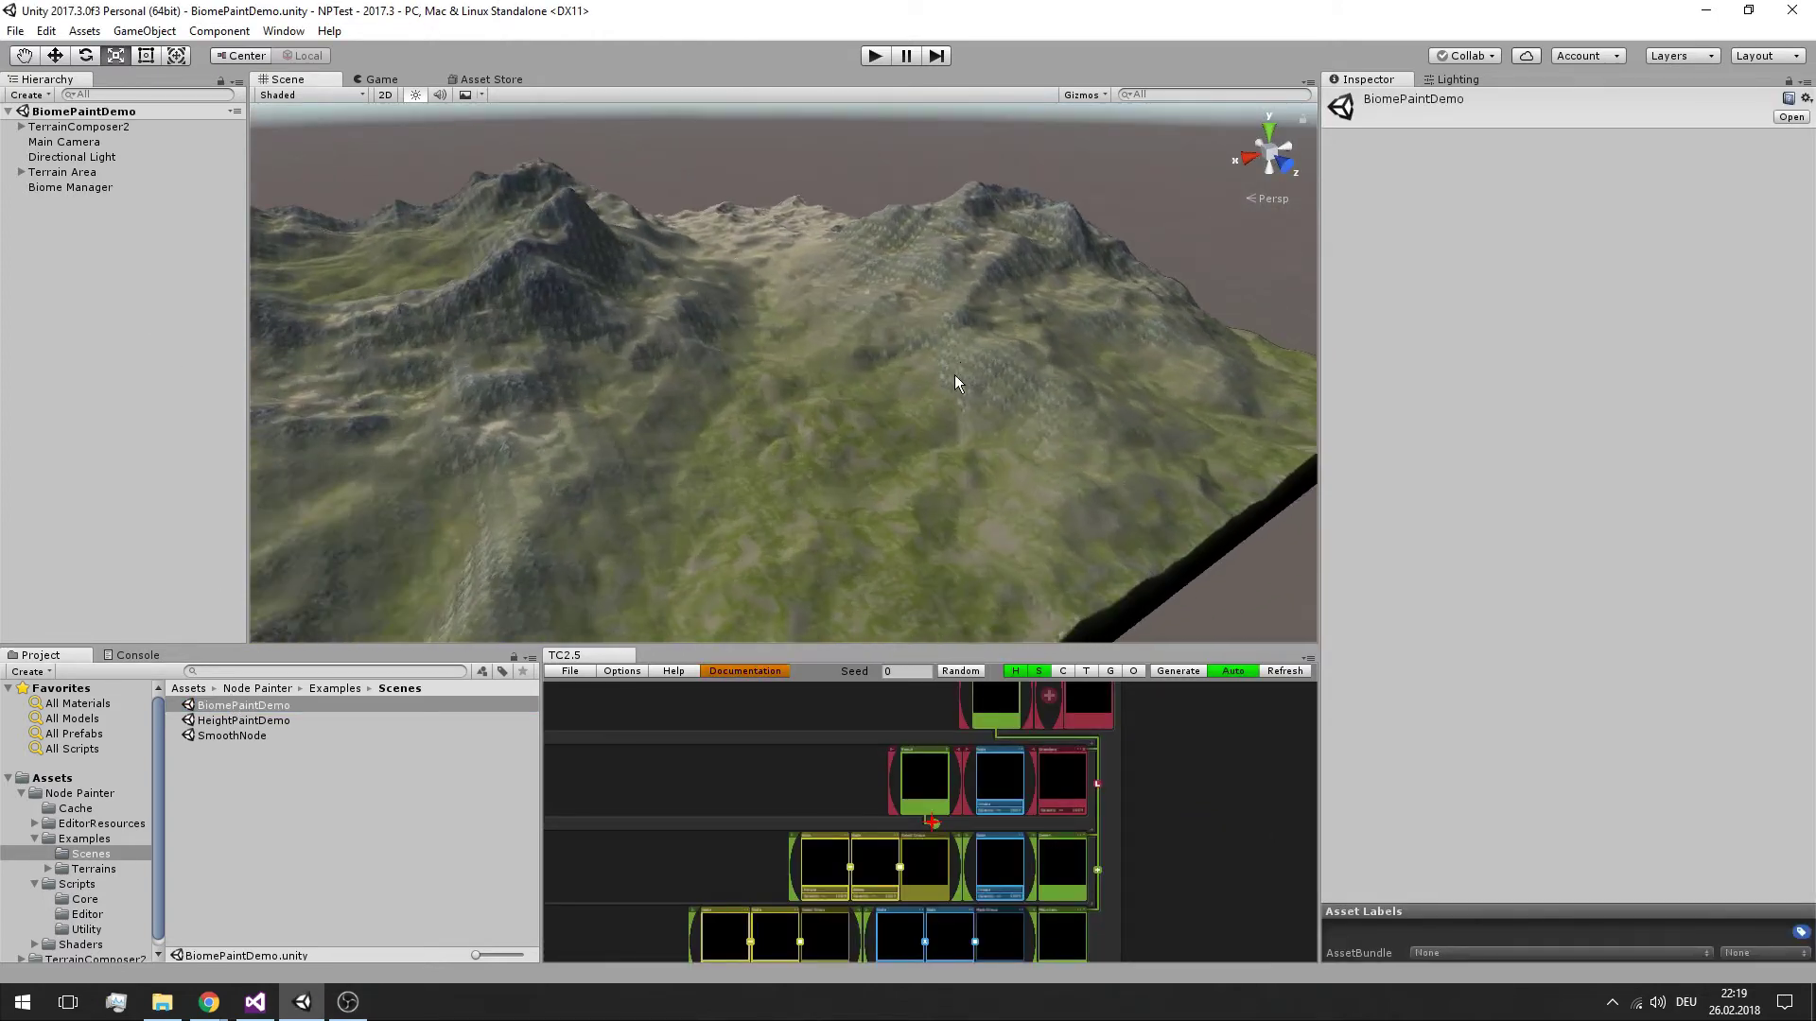
Examine the scene's TerrainComposer height and splat node graph together with the generated mountain terrain
scroll(1109, 808, down, 3)
middle_drag(1040, 808, 995, 797)
scroll(995, 797, up, 2)
scroll(1069, 832, down, 4)
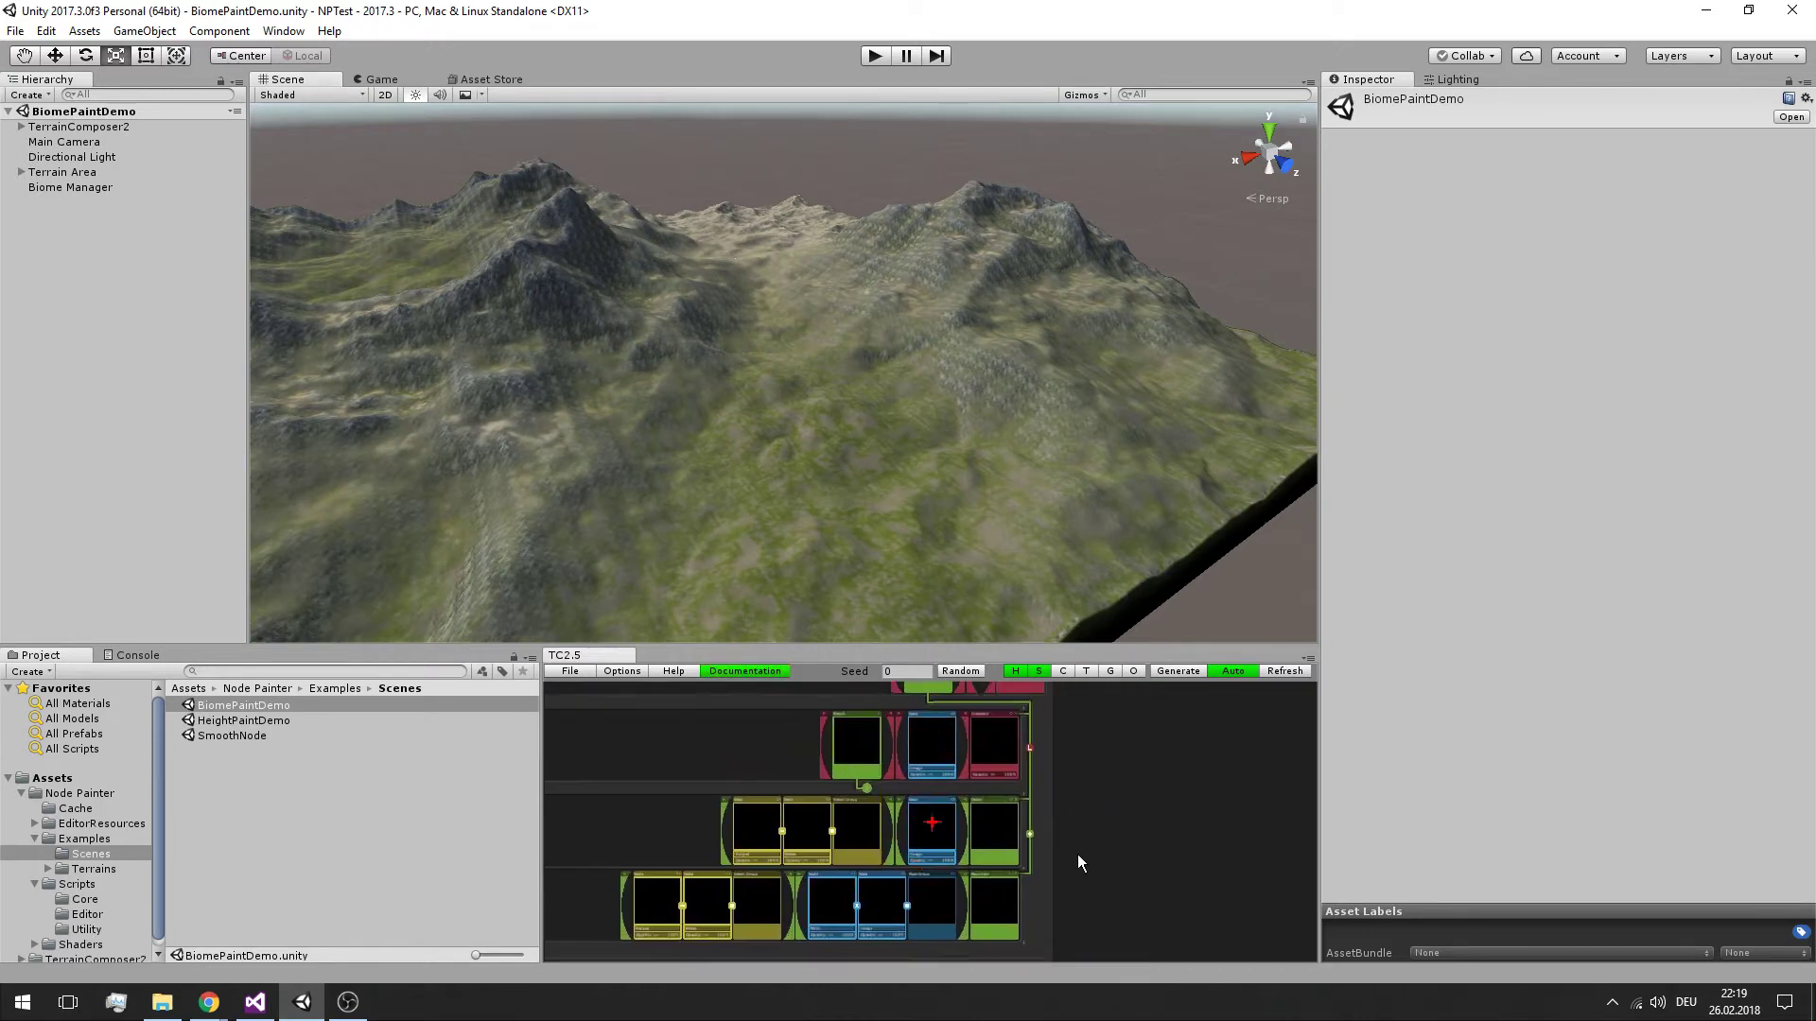
scroll(1102, 747, up, 4)
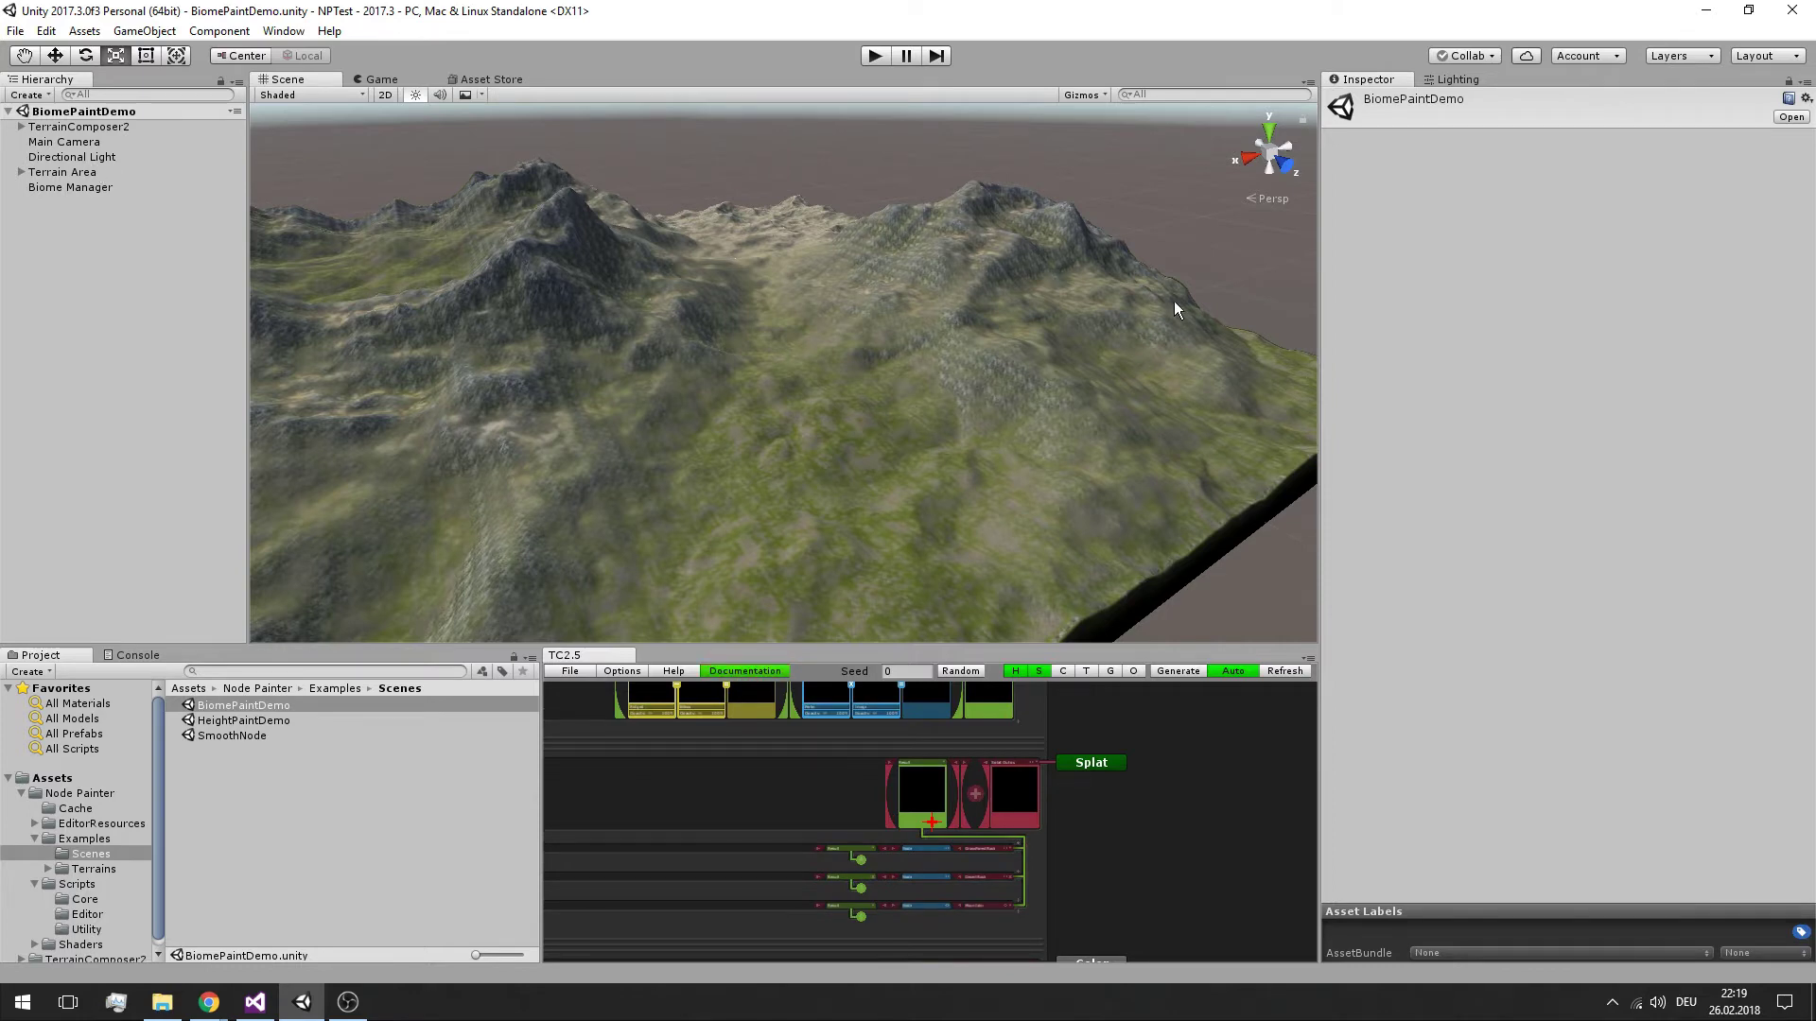
alt+drag(1088, 296, 919, 286)
scroll(913, 284, down, 2)
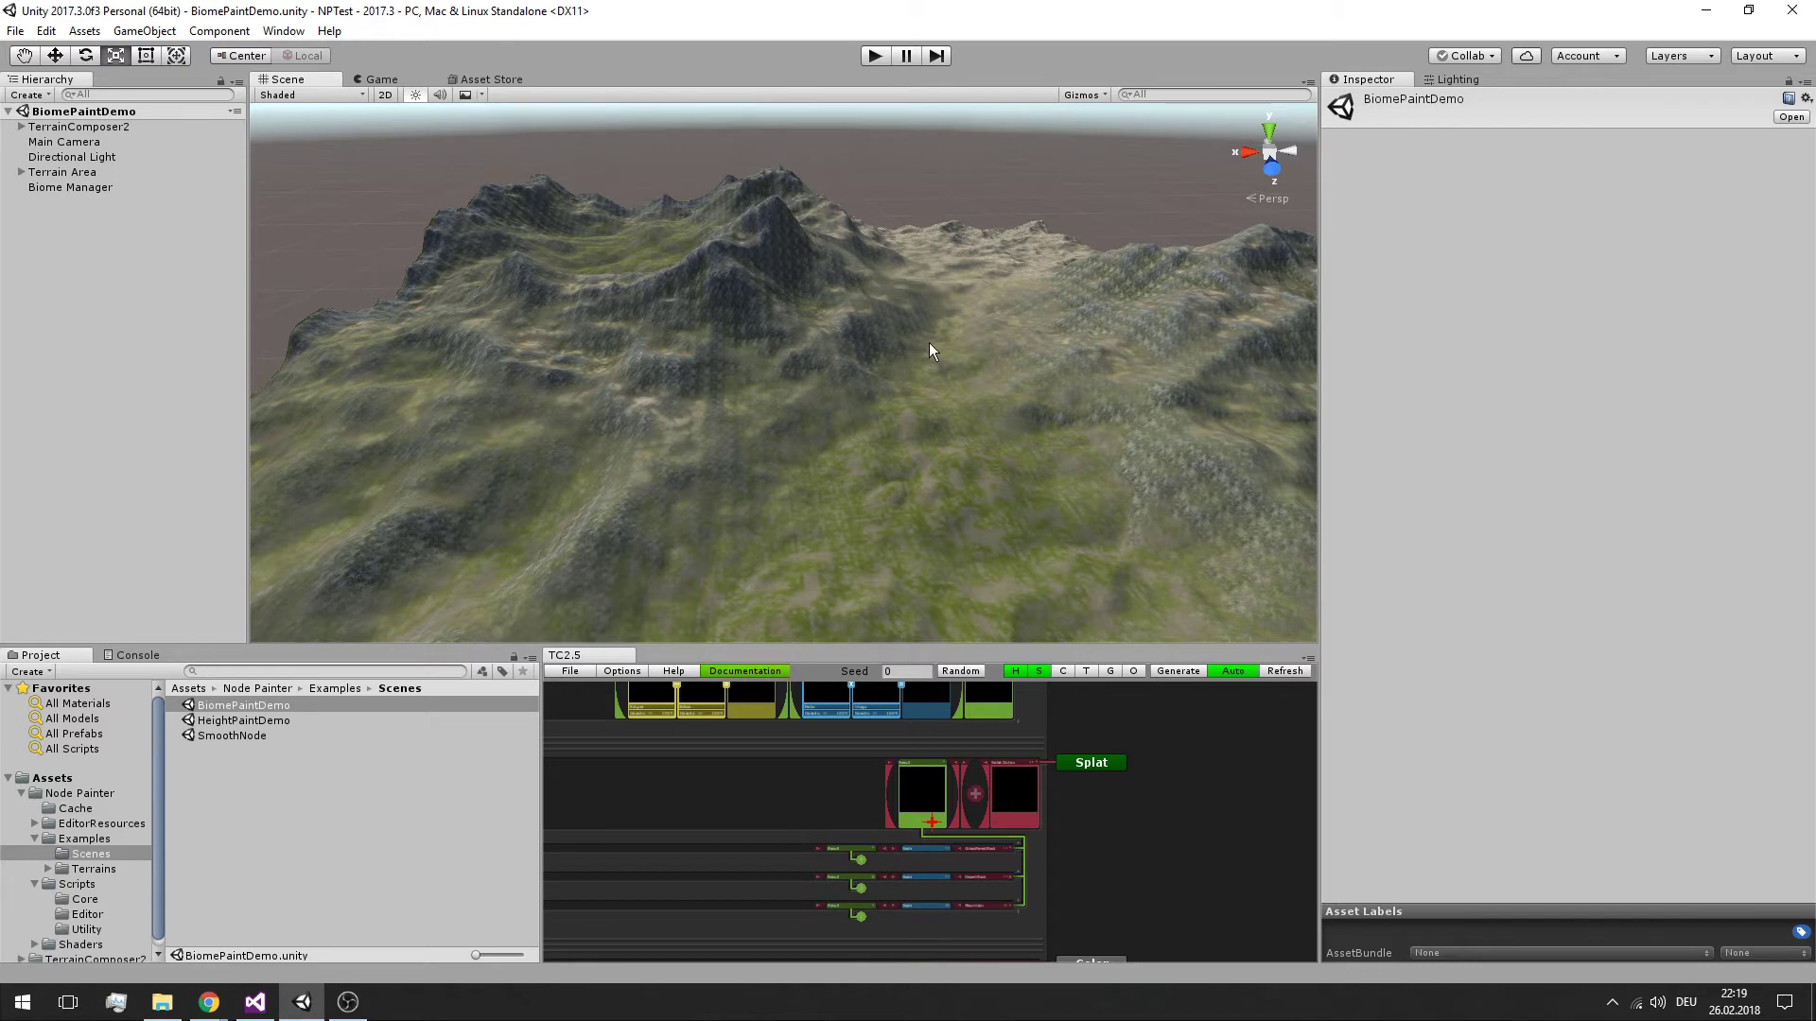
Inspect the Biome Manager's Node Painter mask preview, biome channels and brush settings
click(106, 189)
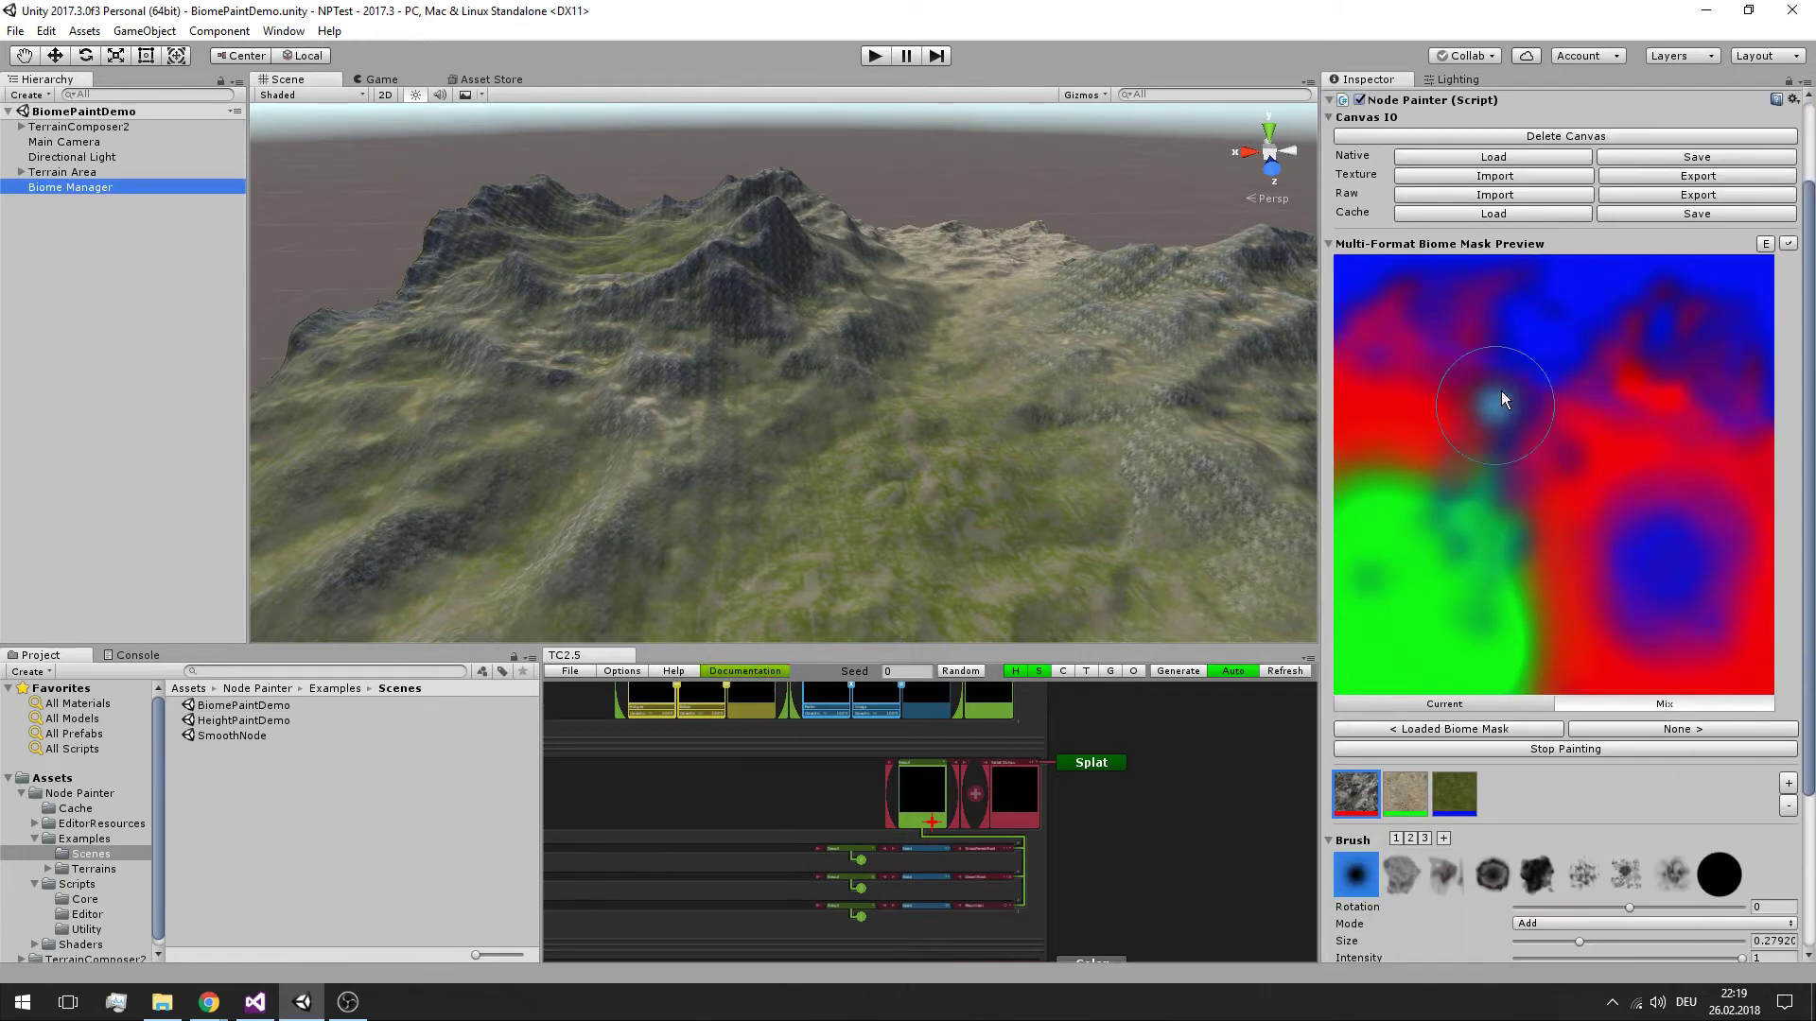
scroll(1468, 251, up, 1)
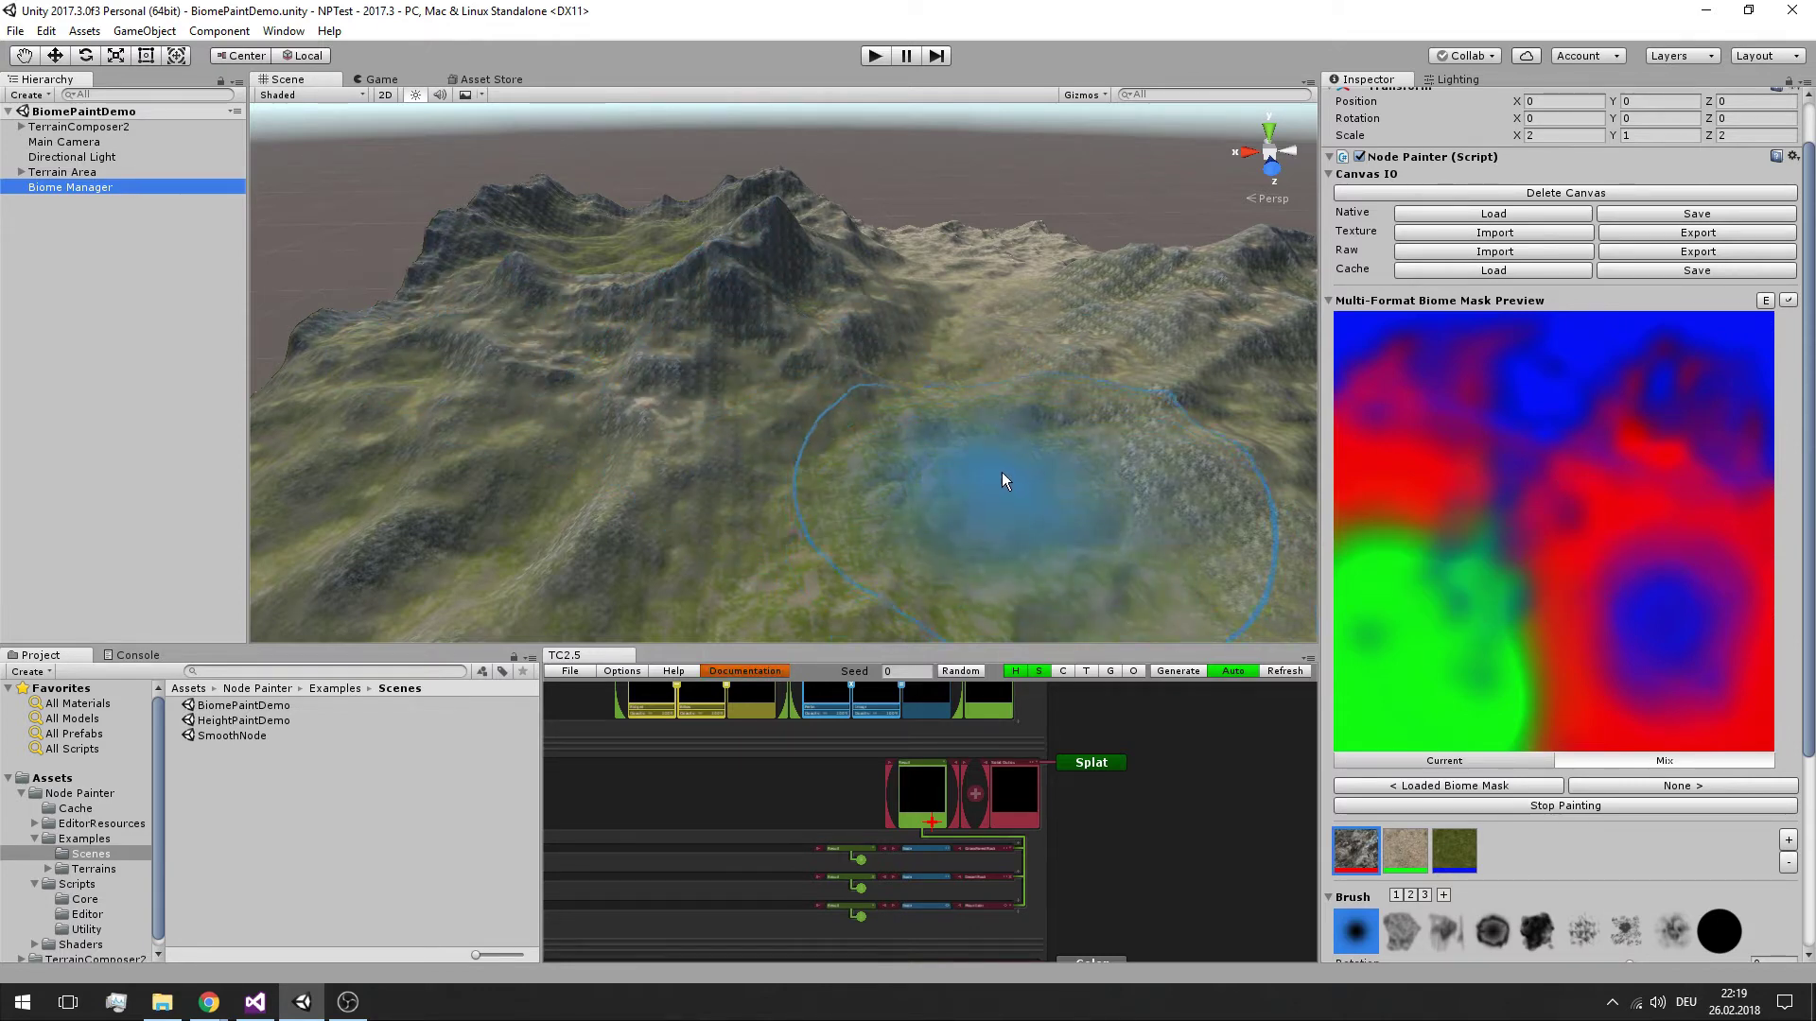
scroll(1568, 536, down, 1)
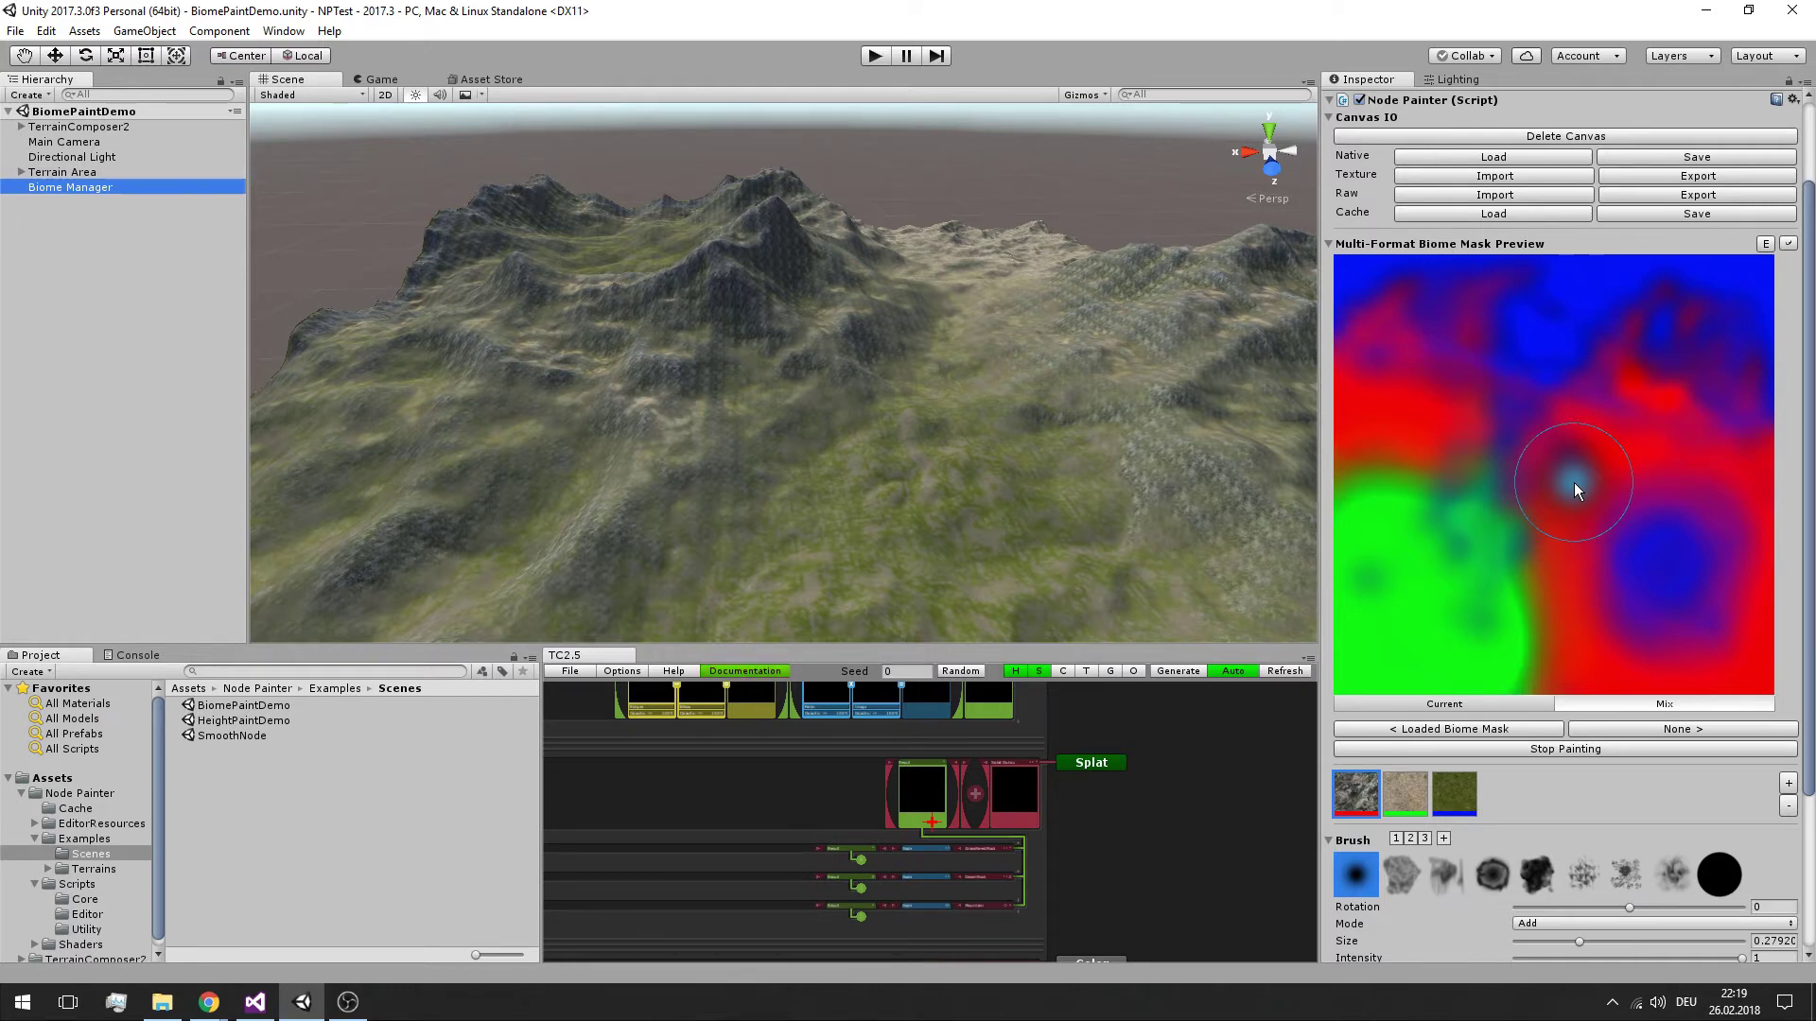
scroll(1570, 511, down, 2)
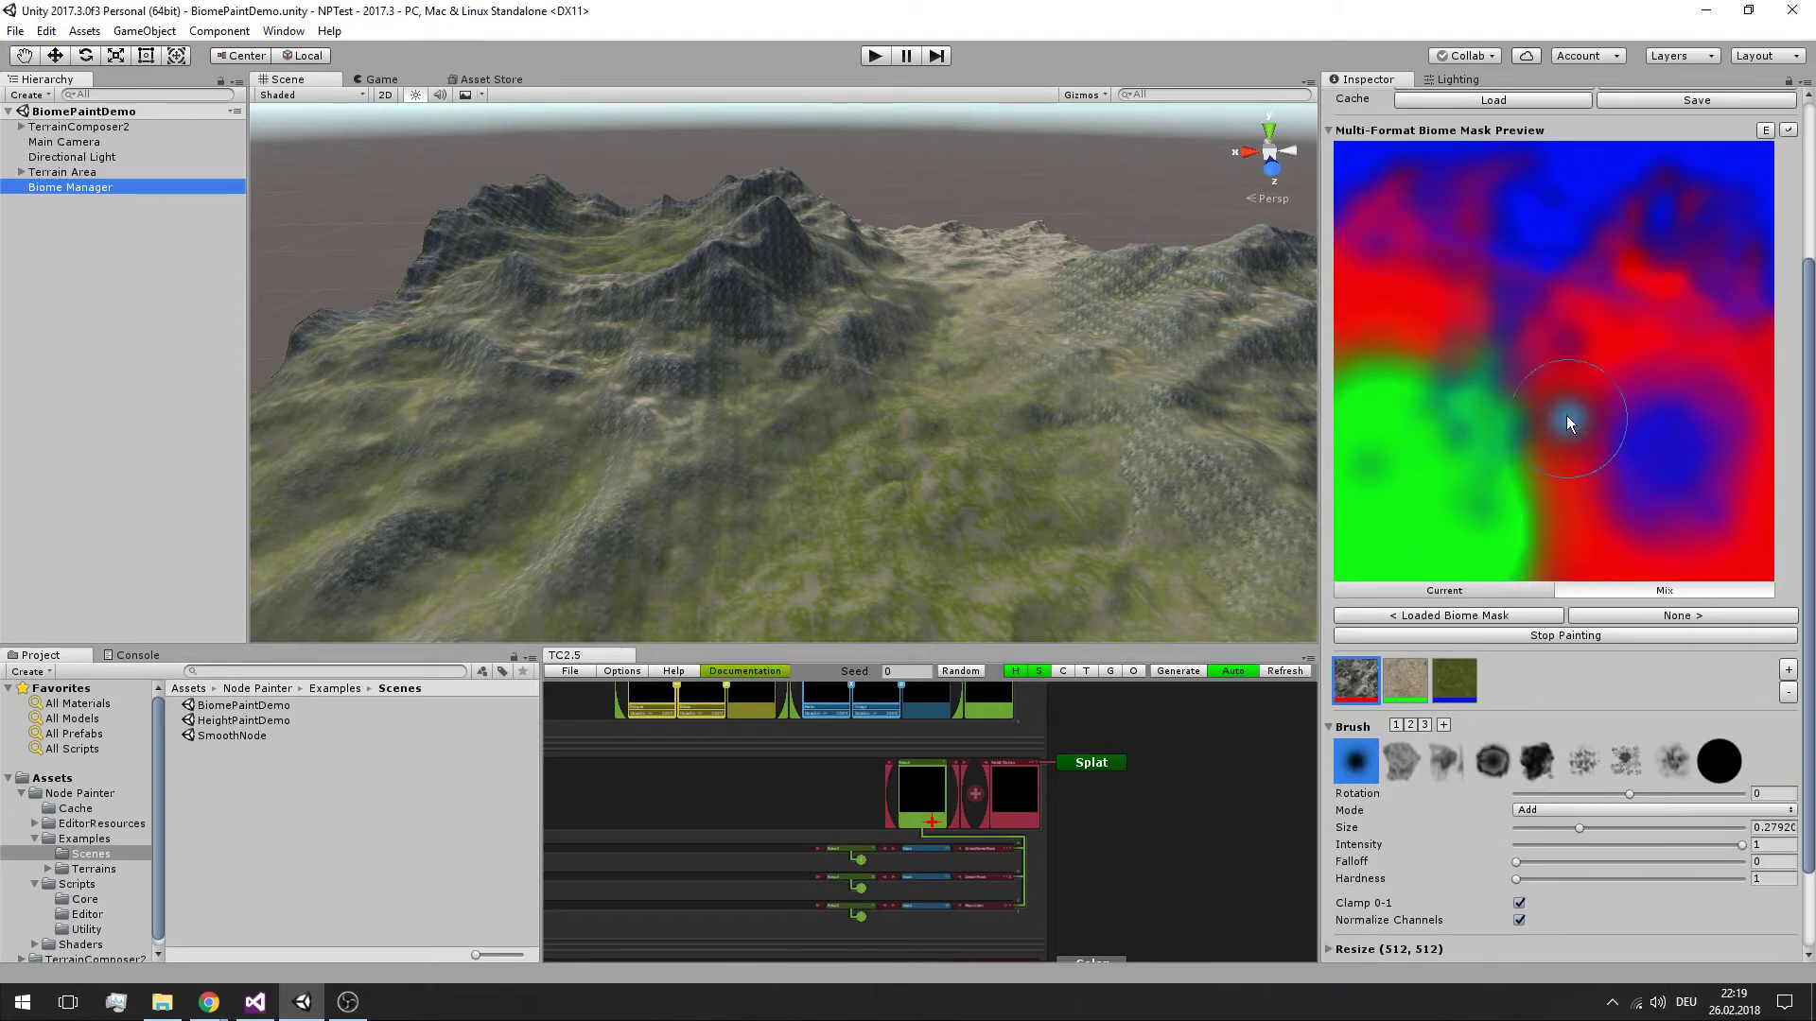
Paint the sandy second biome across the middle of the terrain with a brush size of about 0.49
click(1508, 503)
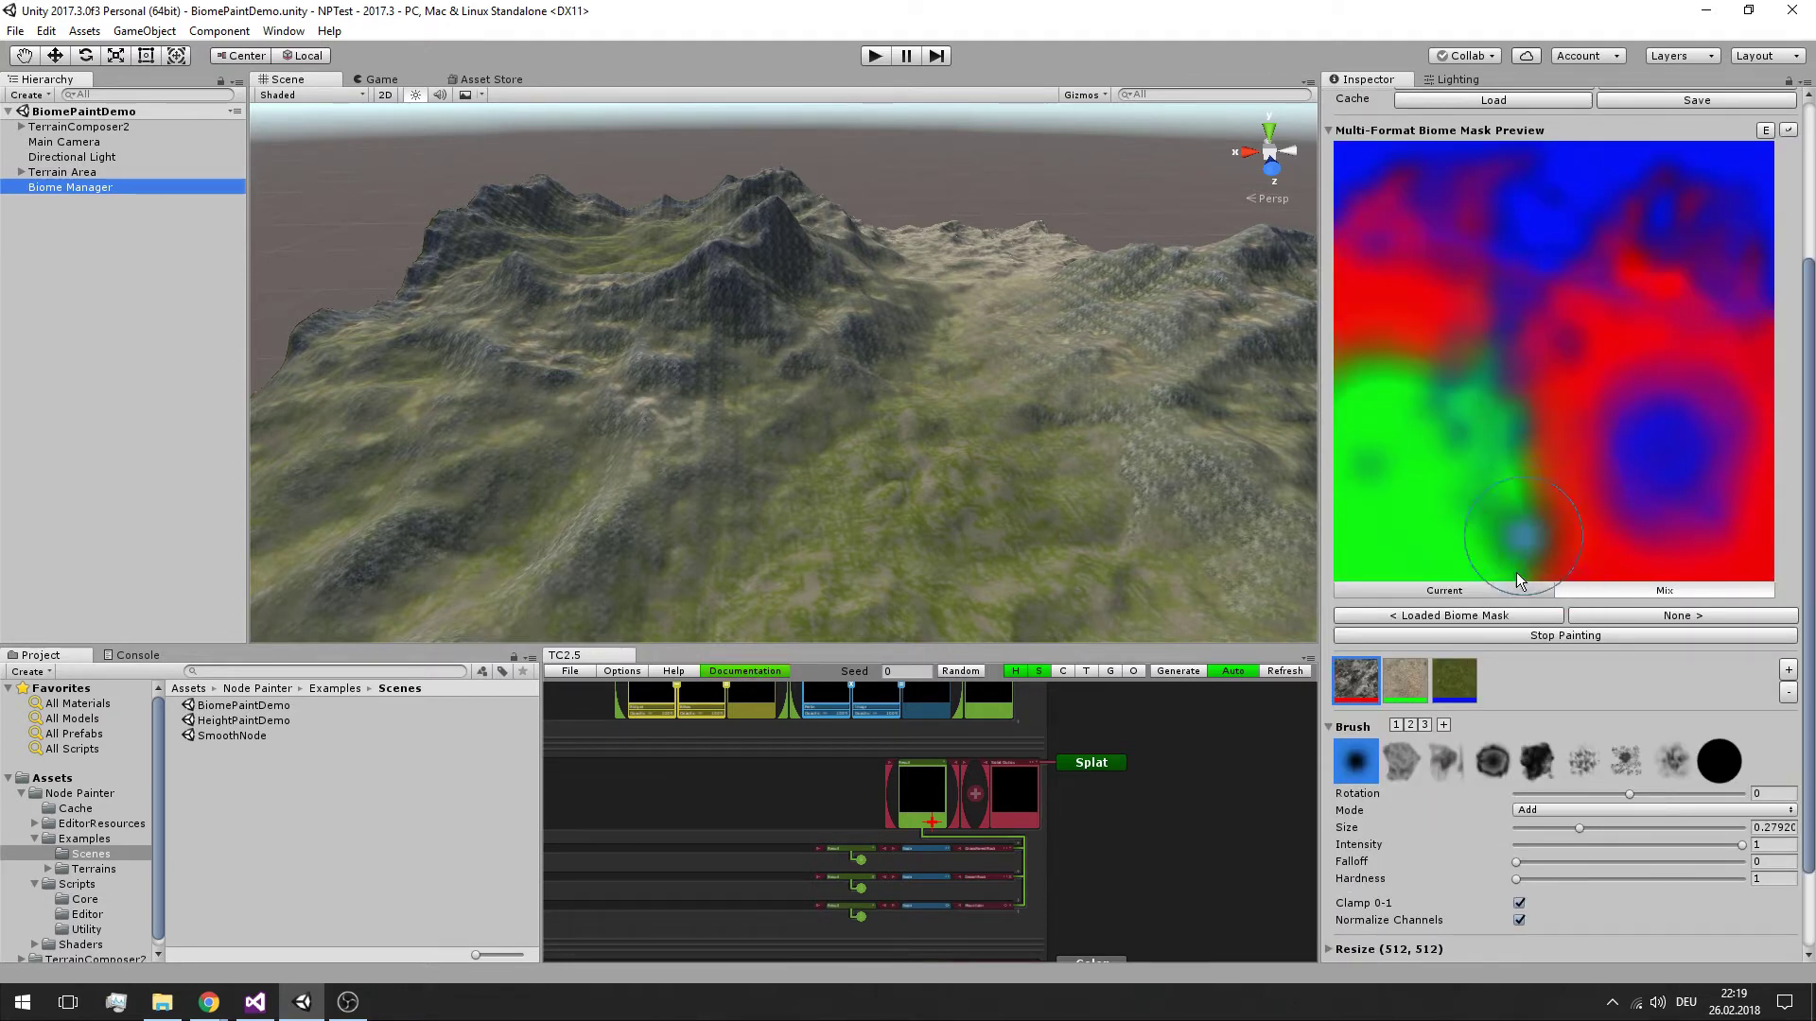
click(1416, 684)
ctrl+scroll(883, 431, up, 4)
mouse_move(887, 469)
mouse_down()
mouse_move(871, 507)
mouse_move(814, 450)
mouse_move(672, 543)
mouse_move(596, 474)
mouse_up()
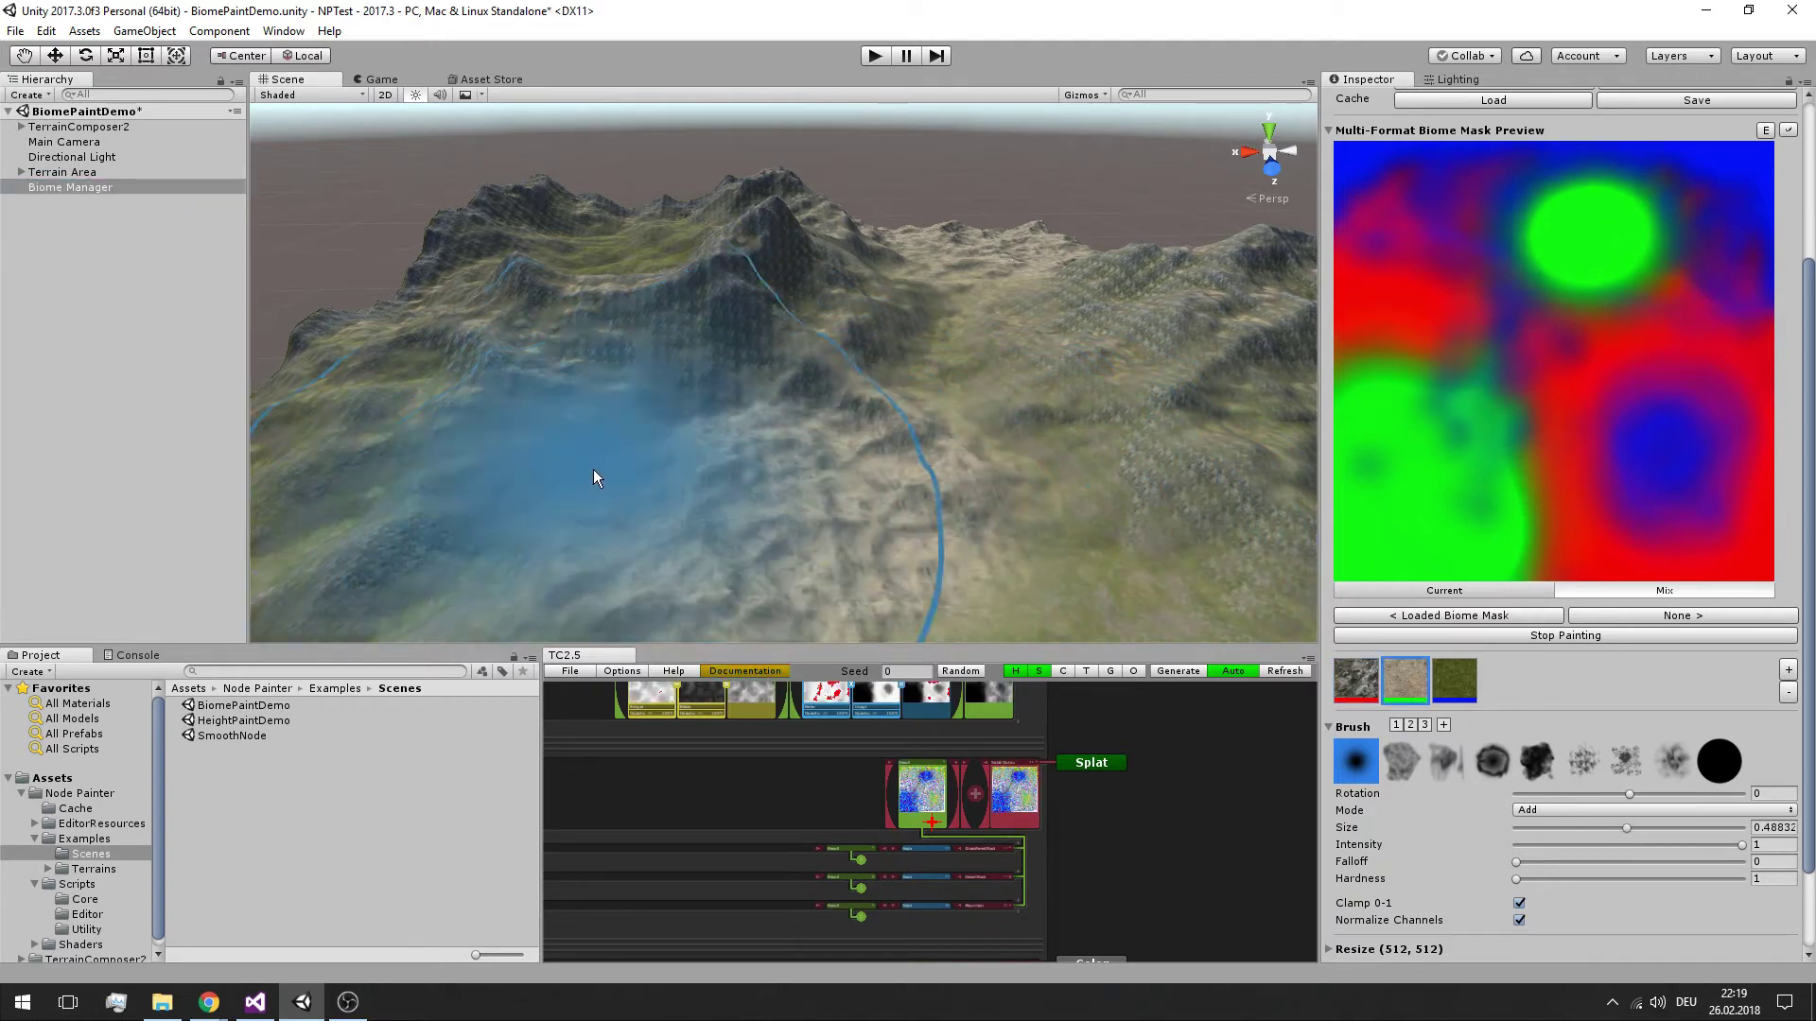
click(1463, 611)
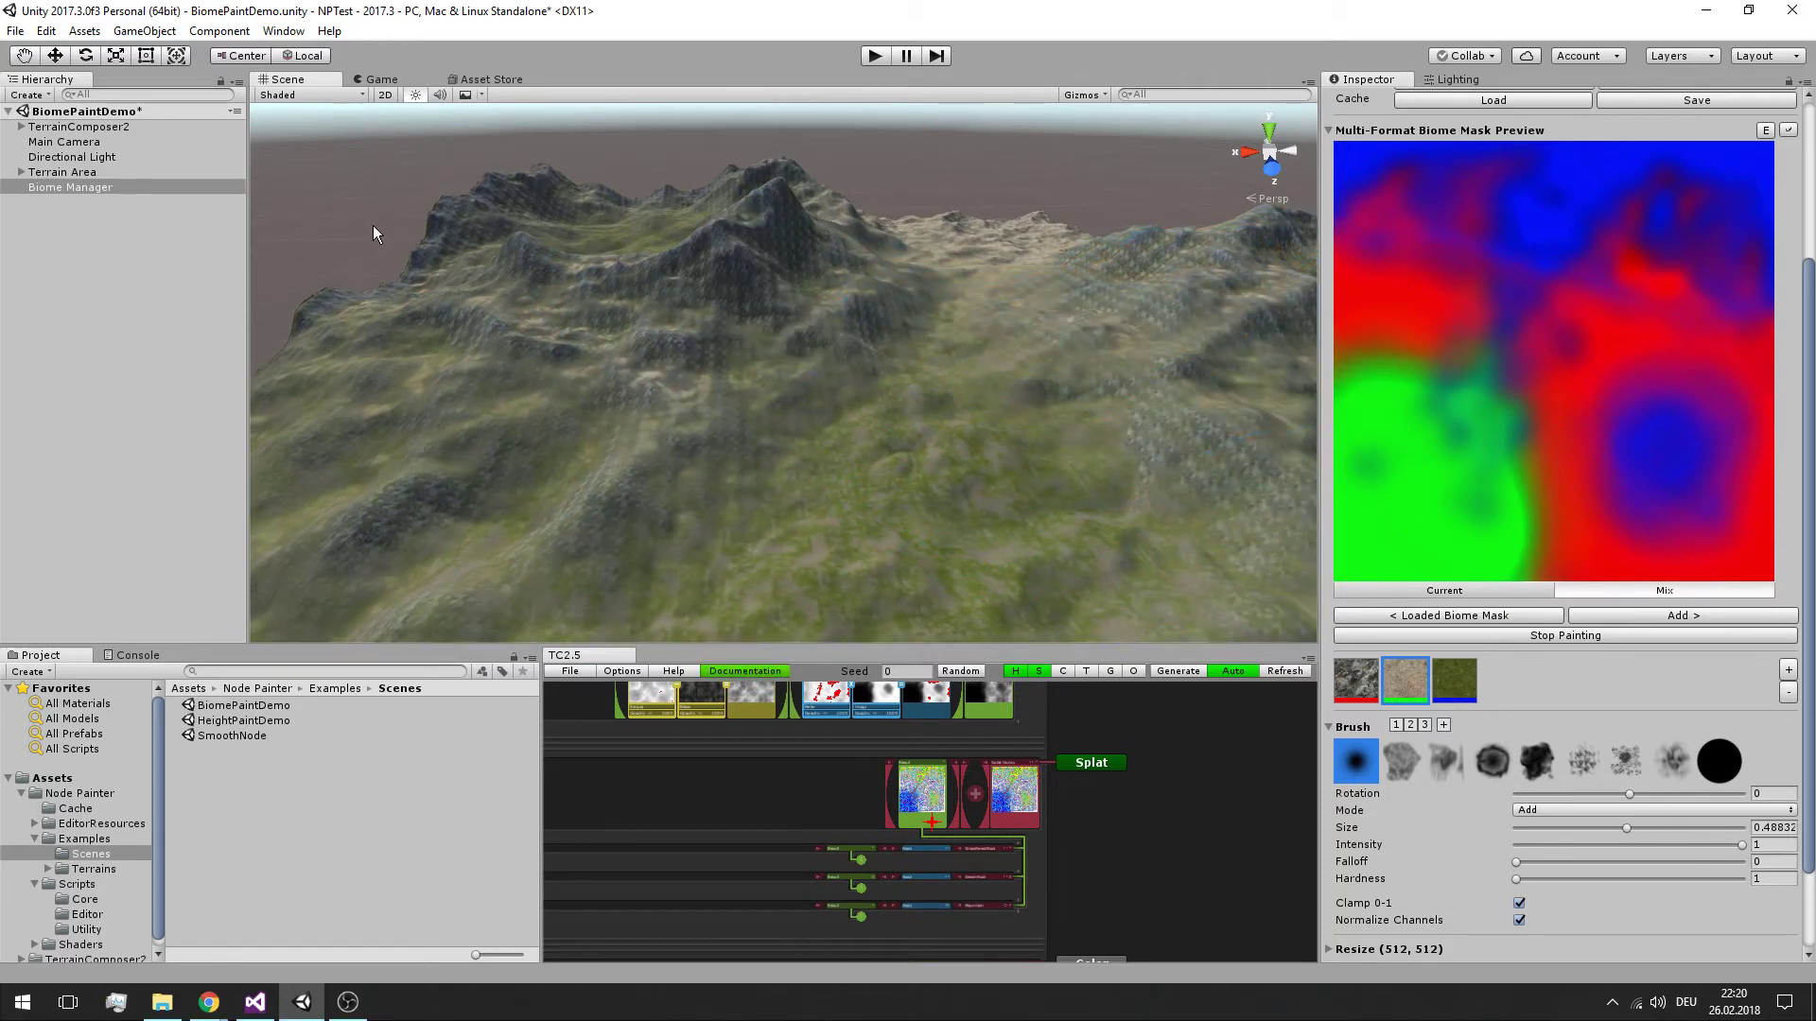
Deselect the Biome Manager and create an empty game object at the root of the scene
click(76, 223)
click(99, 186)
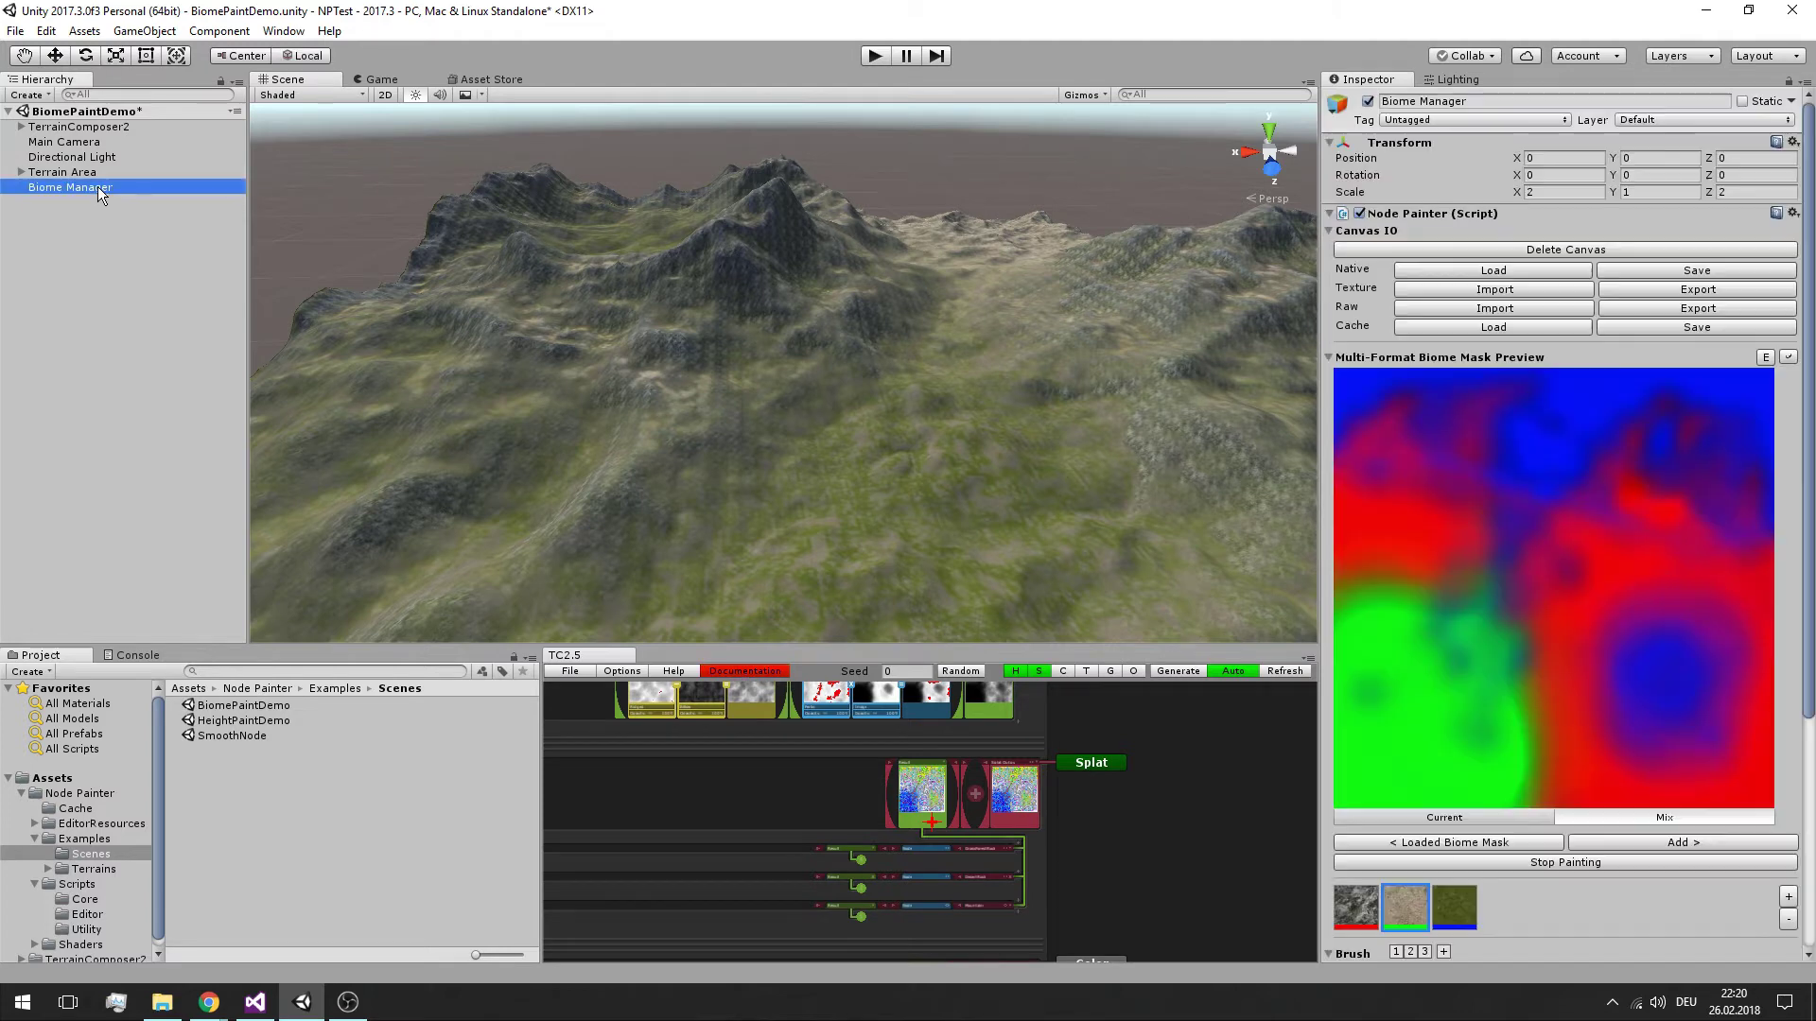
click(42, 264)
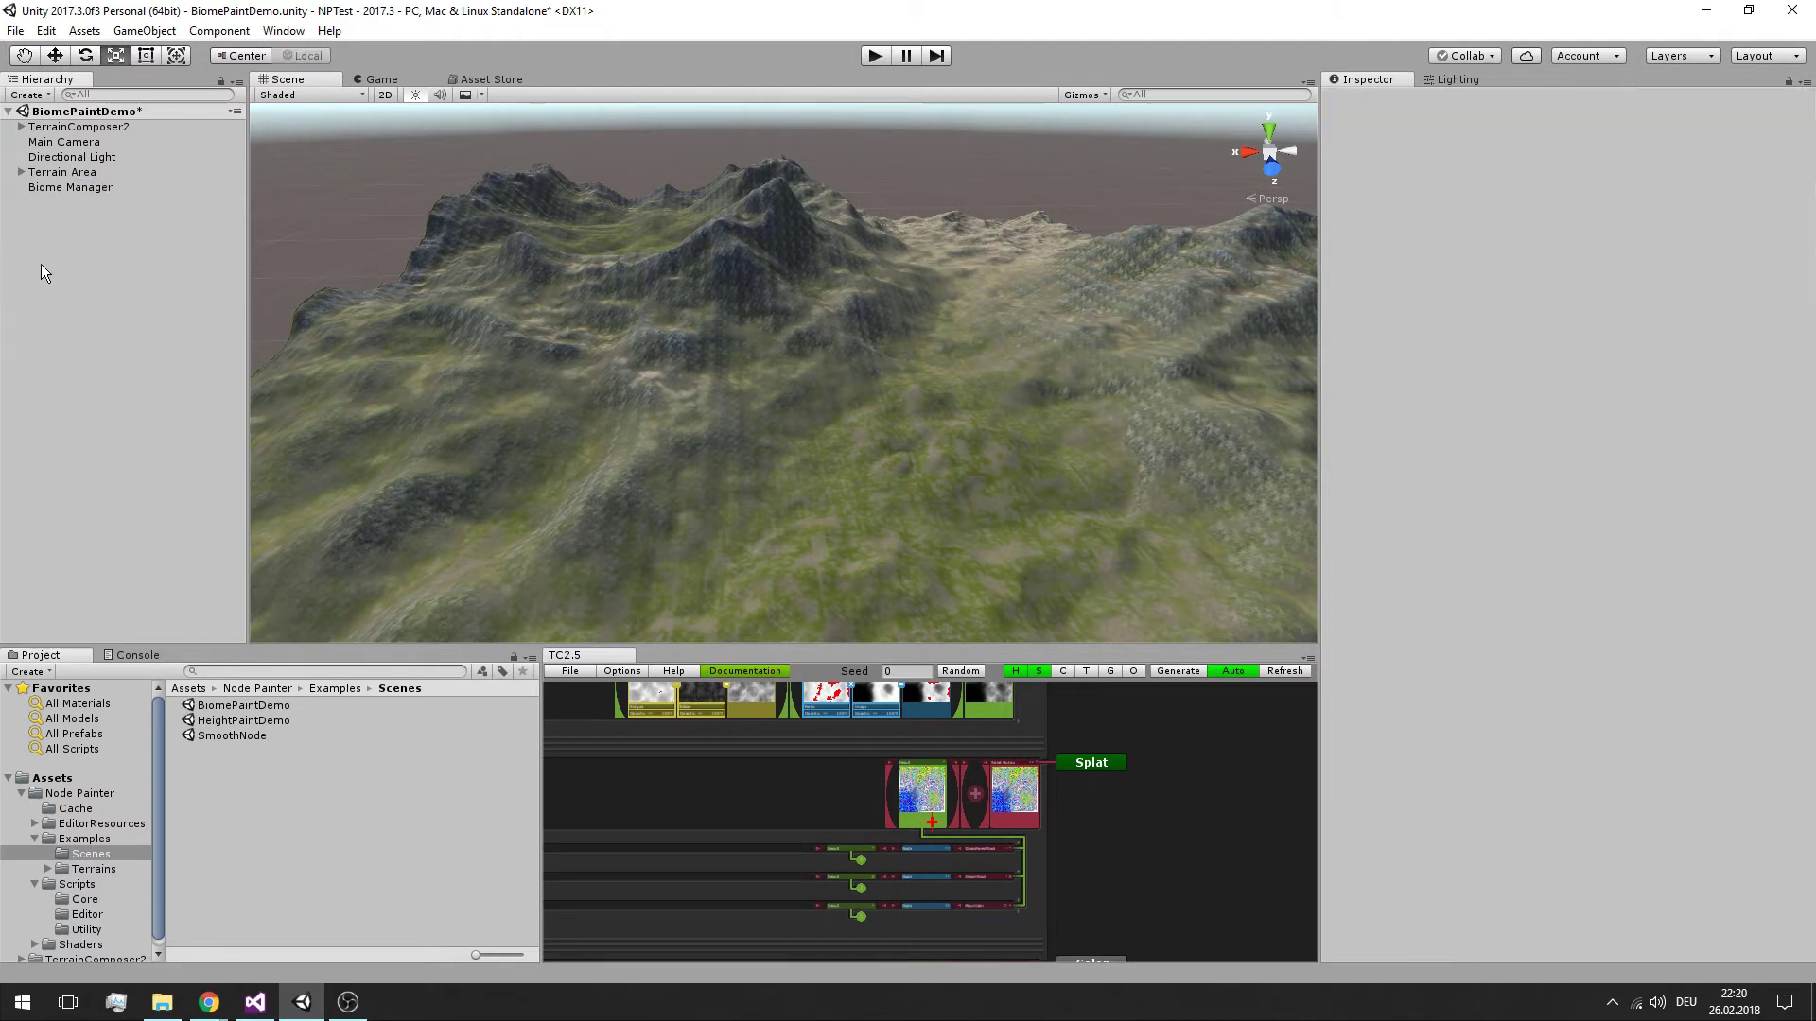
right_click(76, 217)
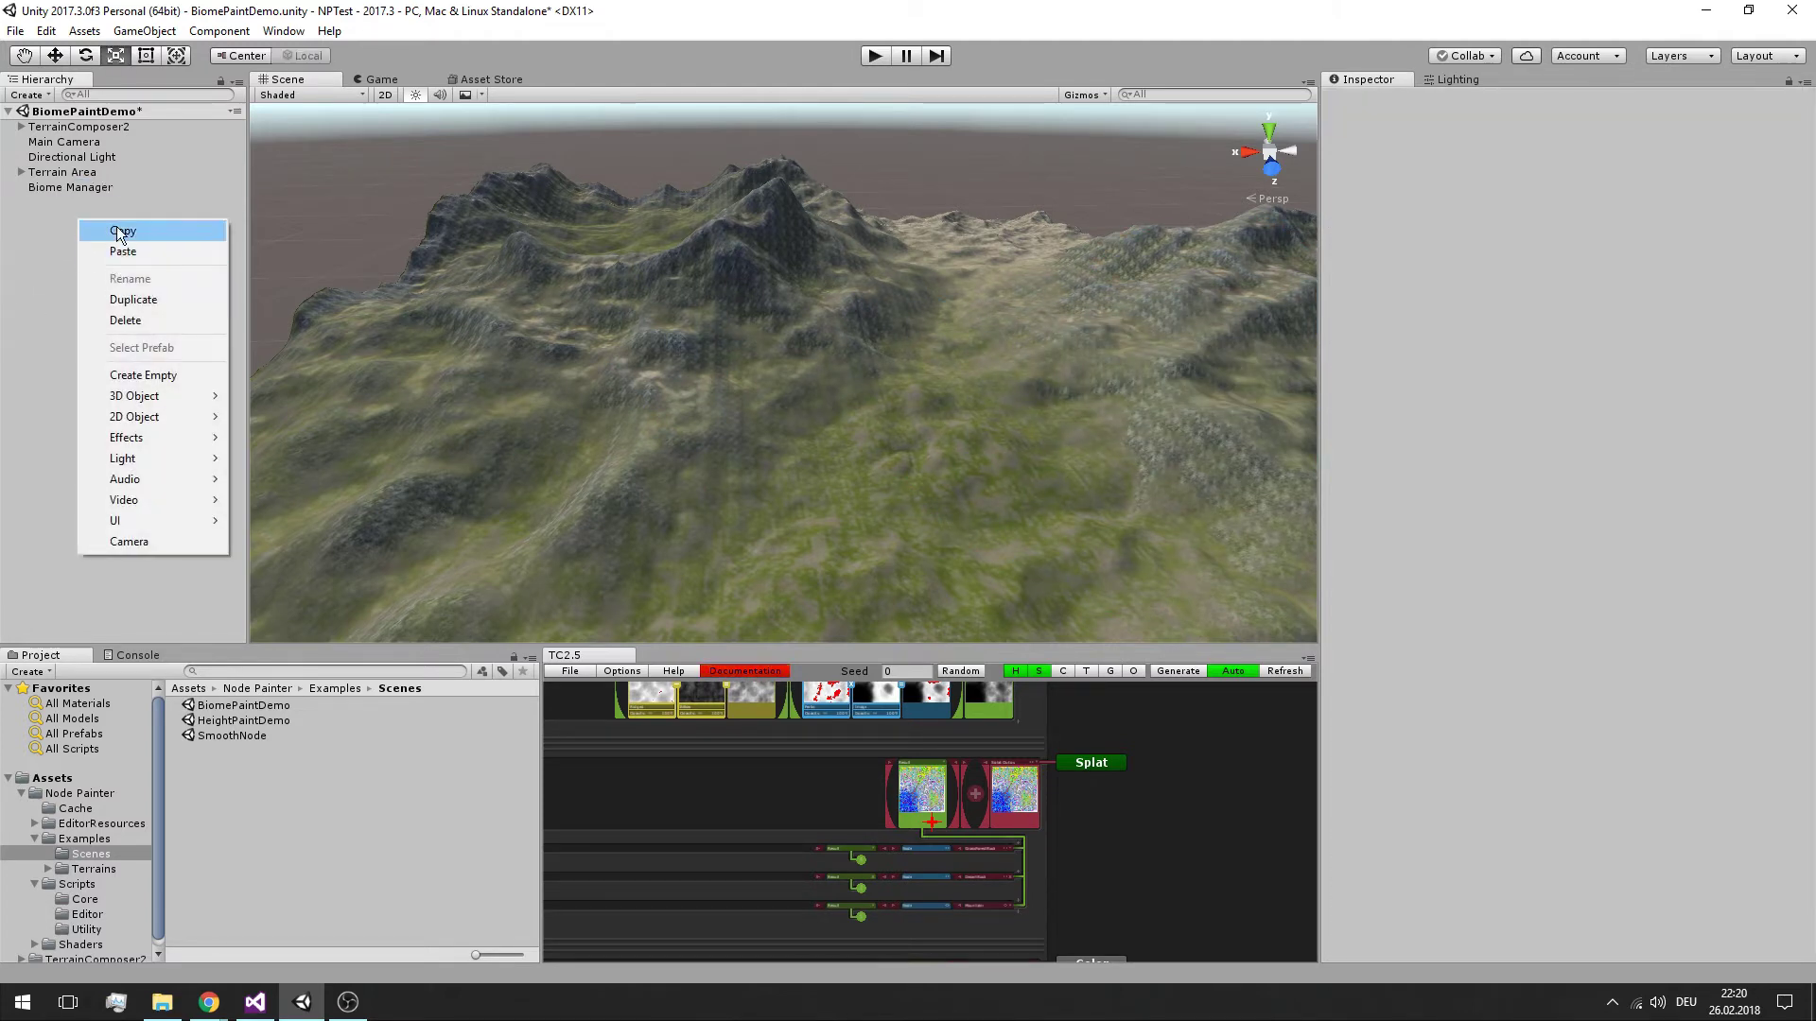
click(132, 376)
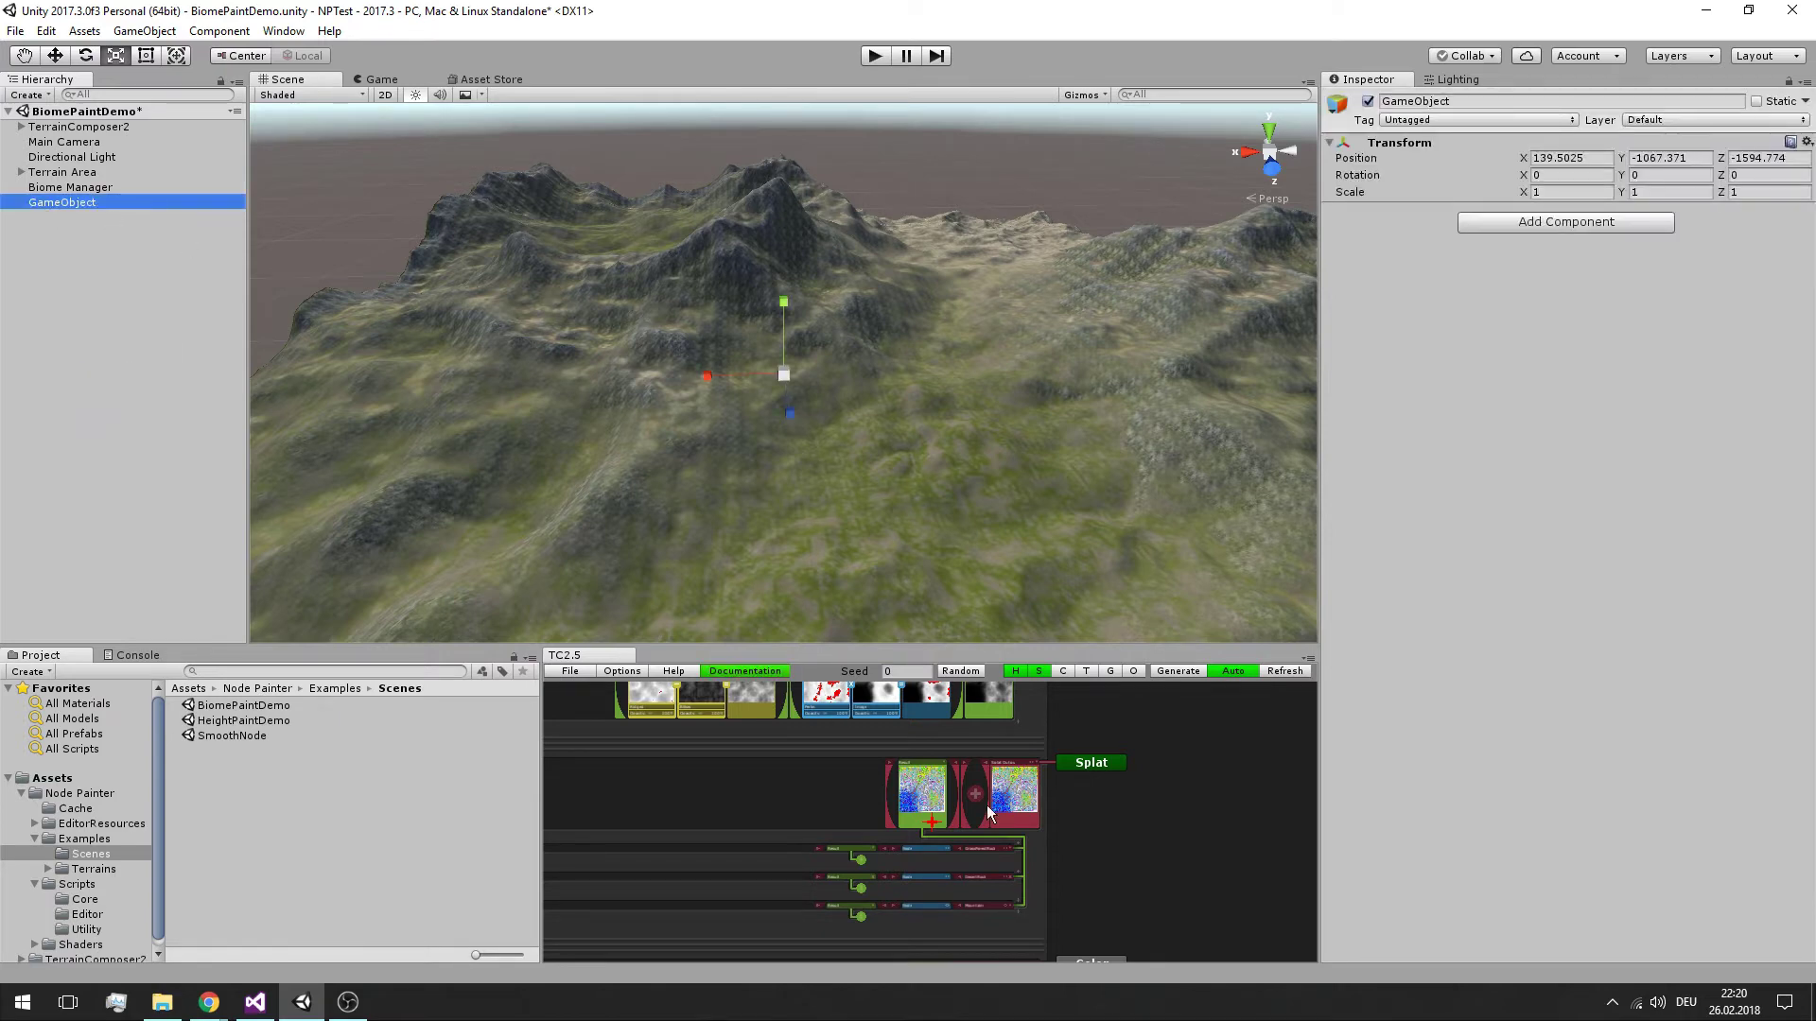
Frame the Terrain Area in the scene view and reset the new game object's transform position to 0, 0, 0
middle_drag(1069, 770, 1073, 811)
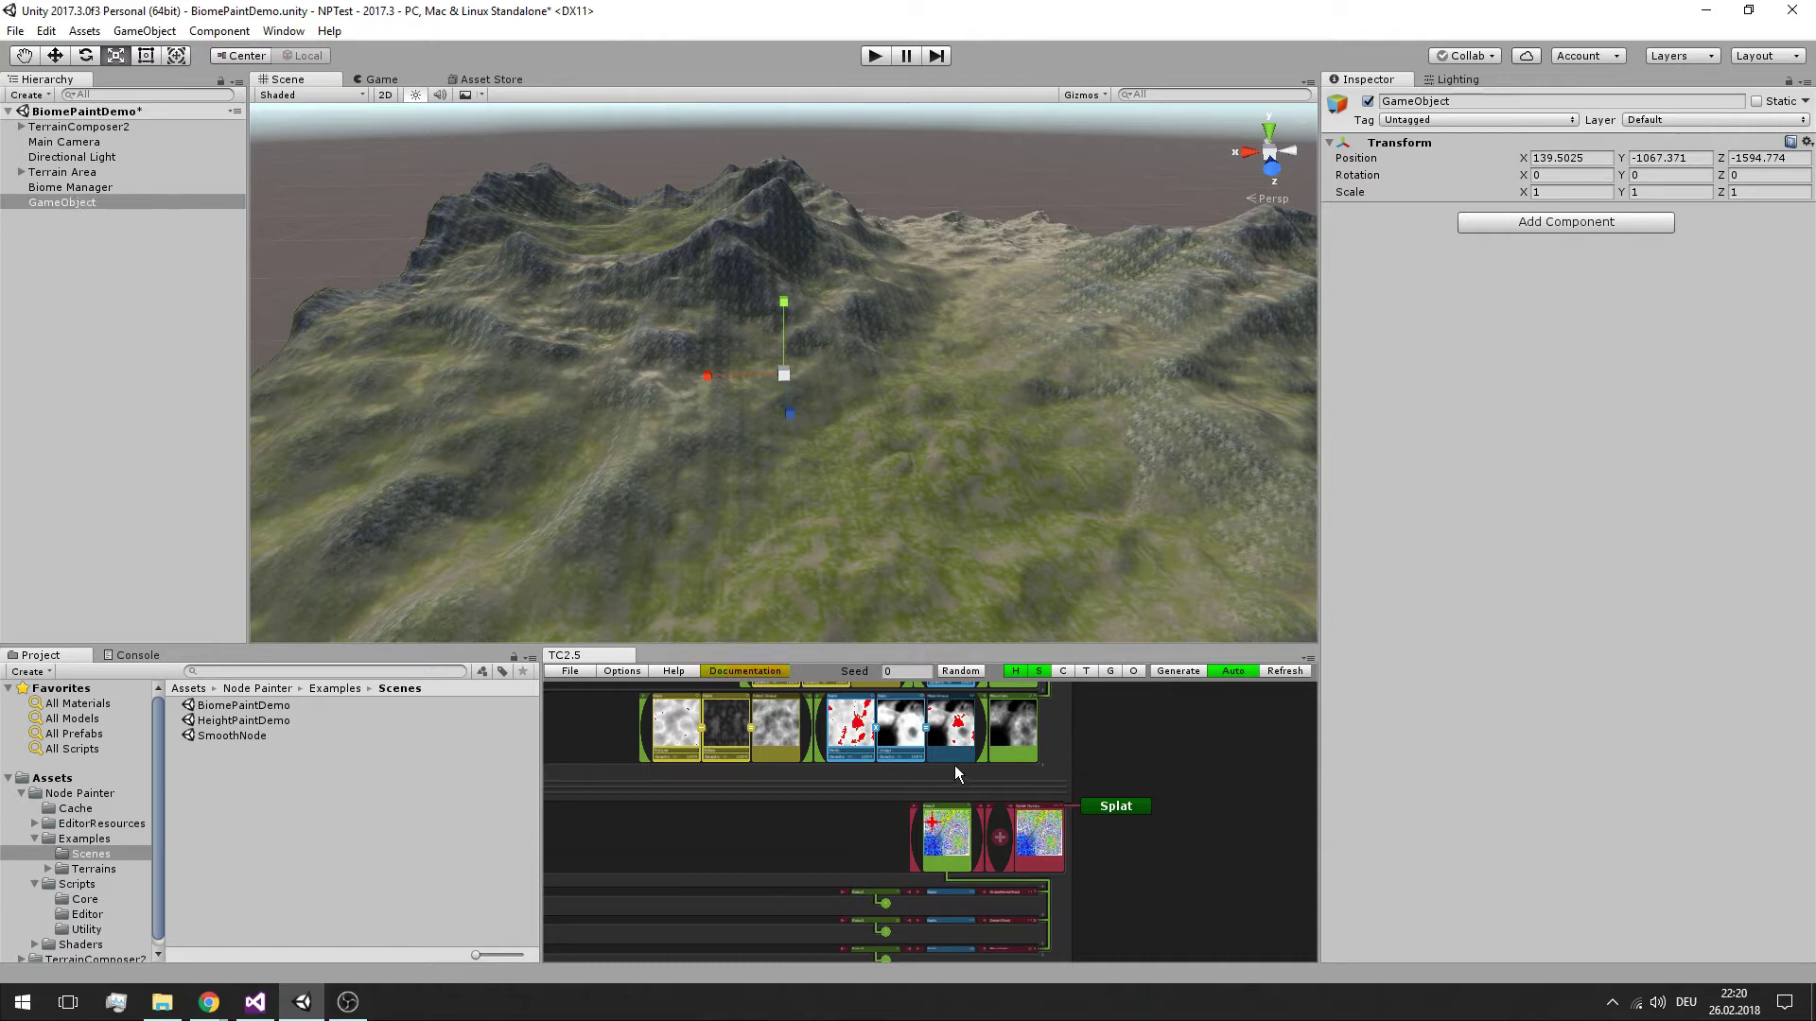
middle_drag(956, 766, 961, 782)
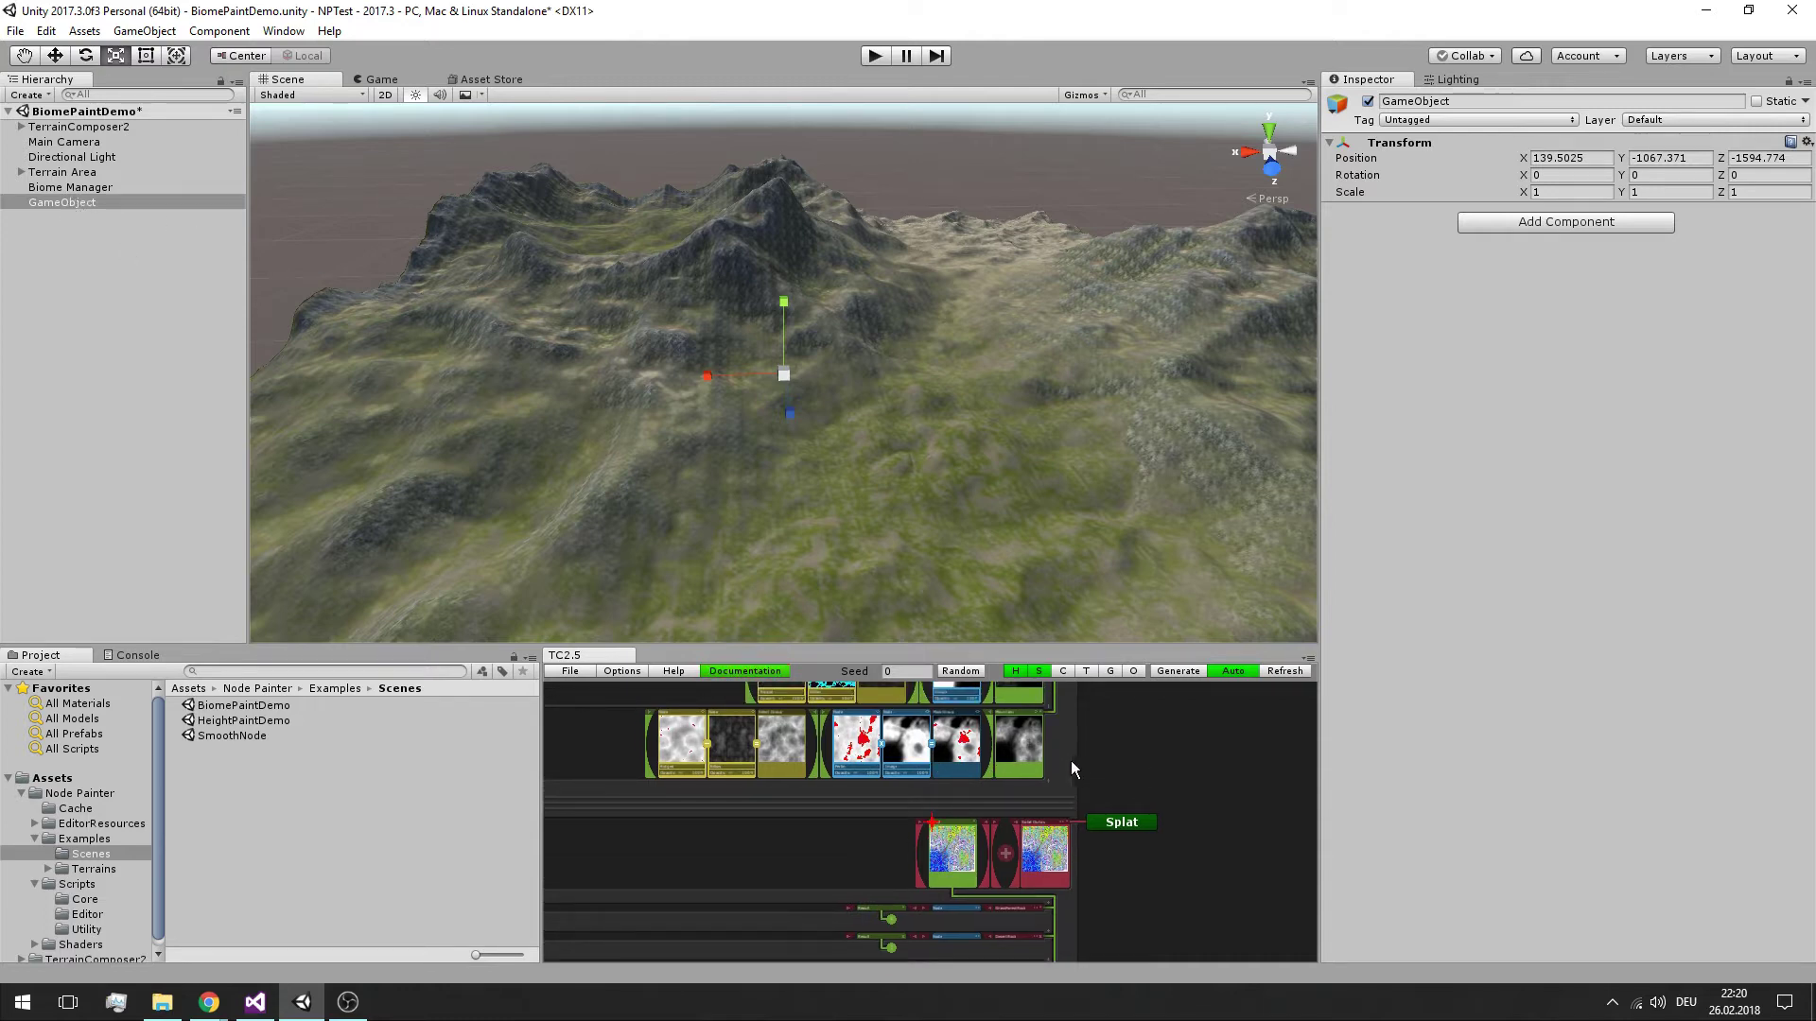
click(76, 207)
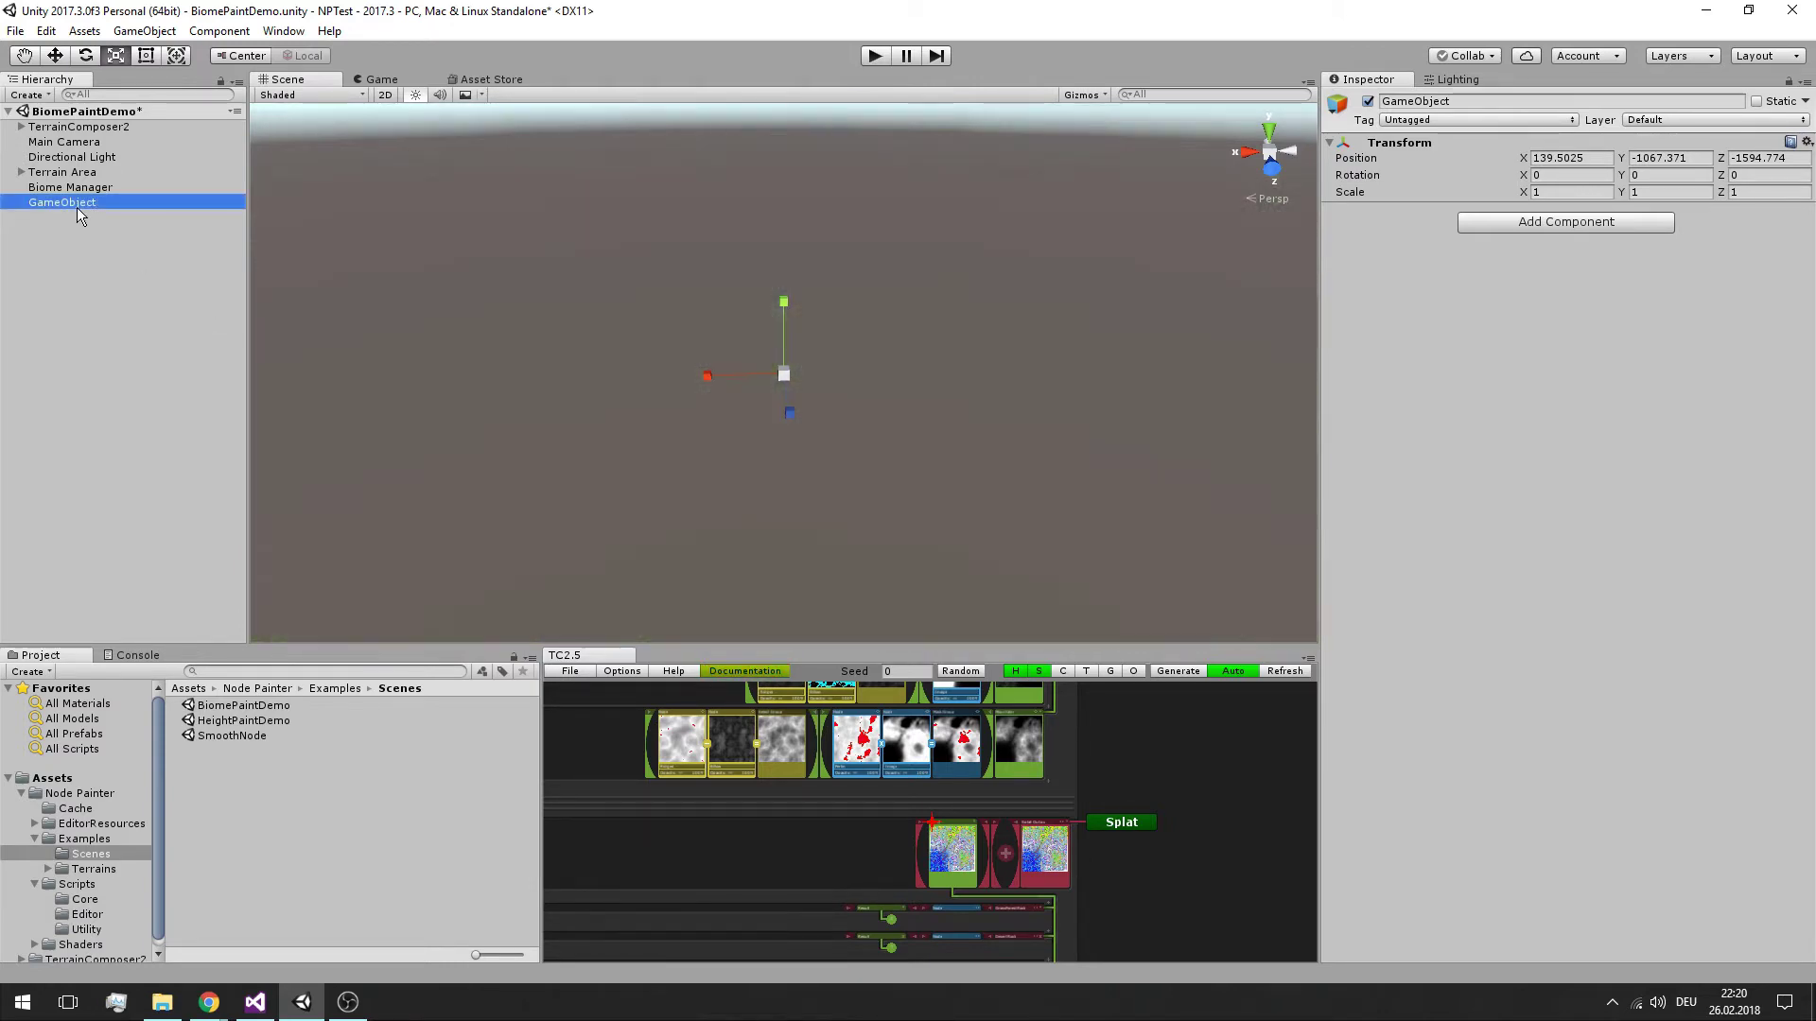
double_click(93, 172)
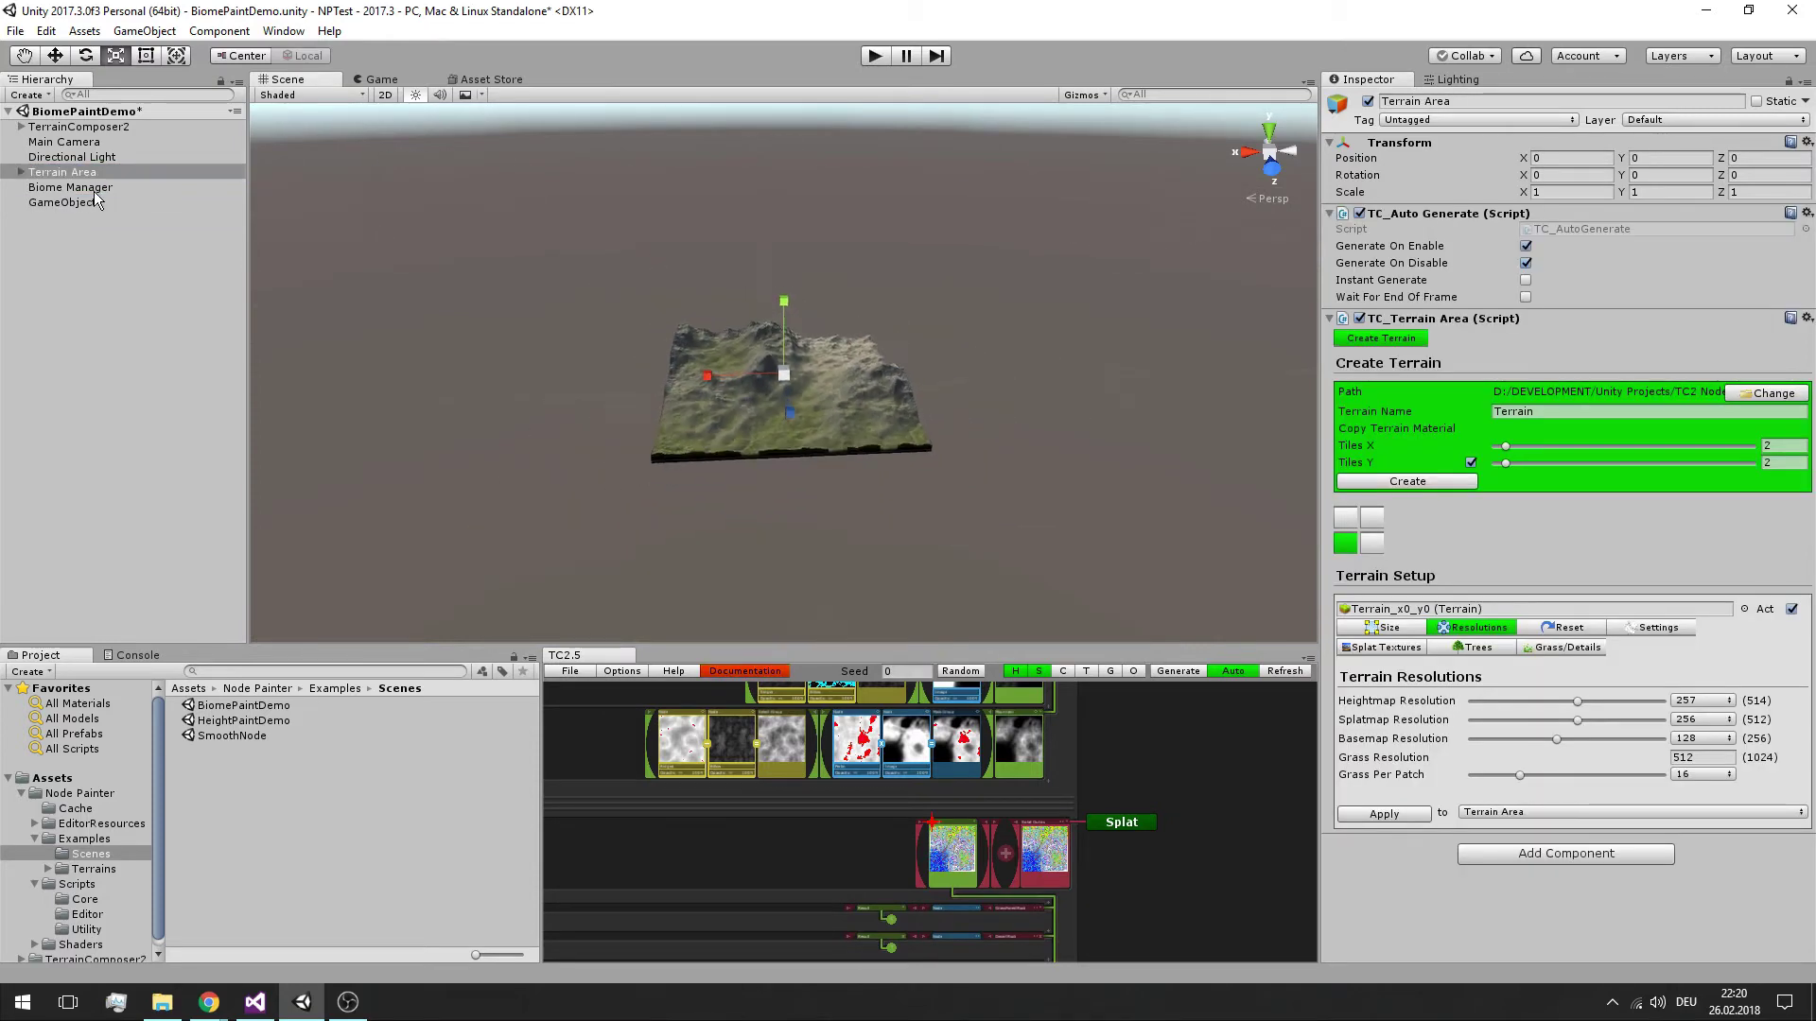
click(71, 202)
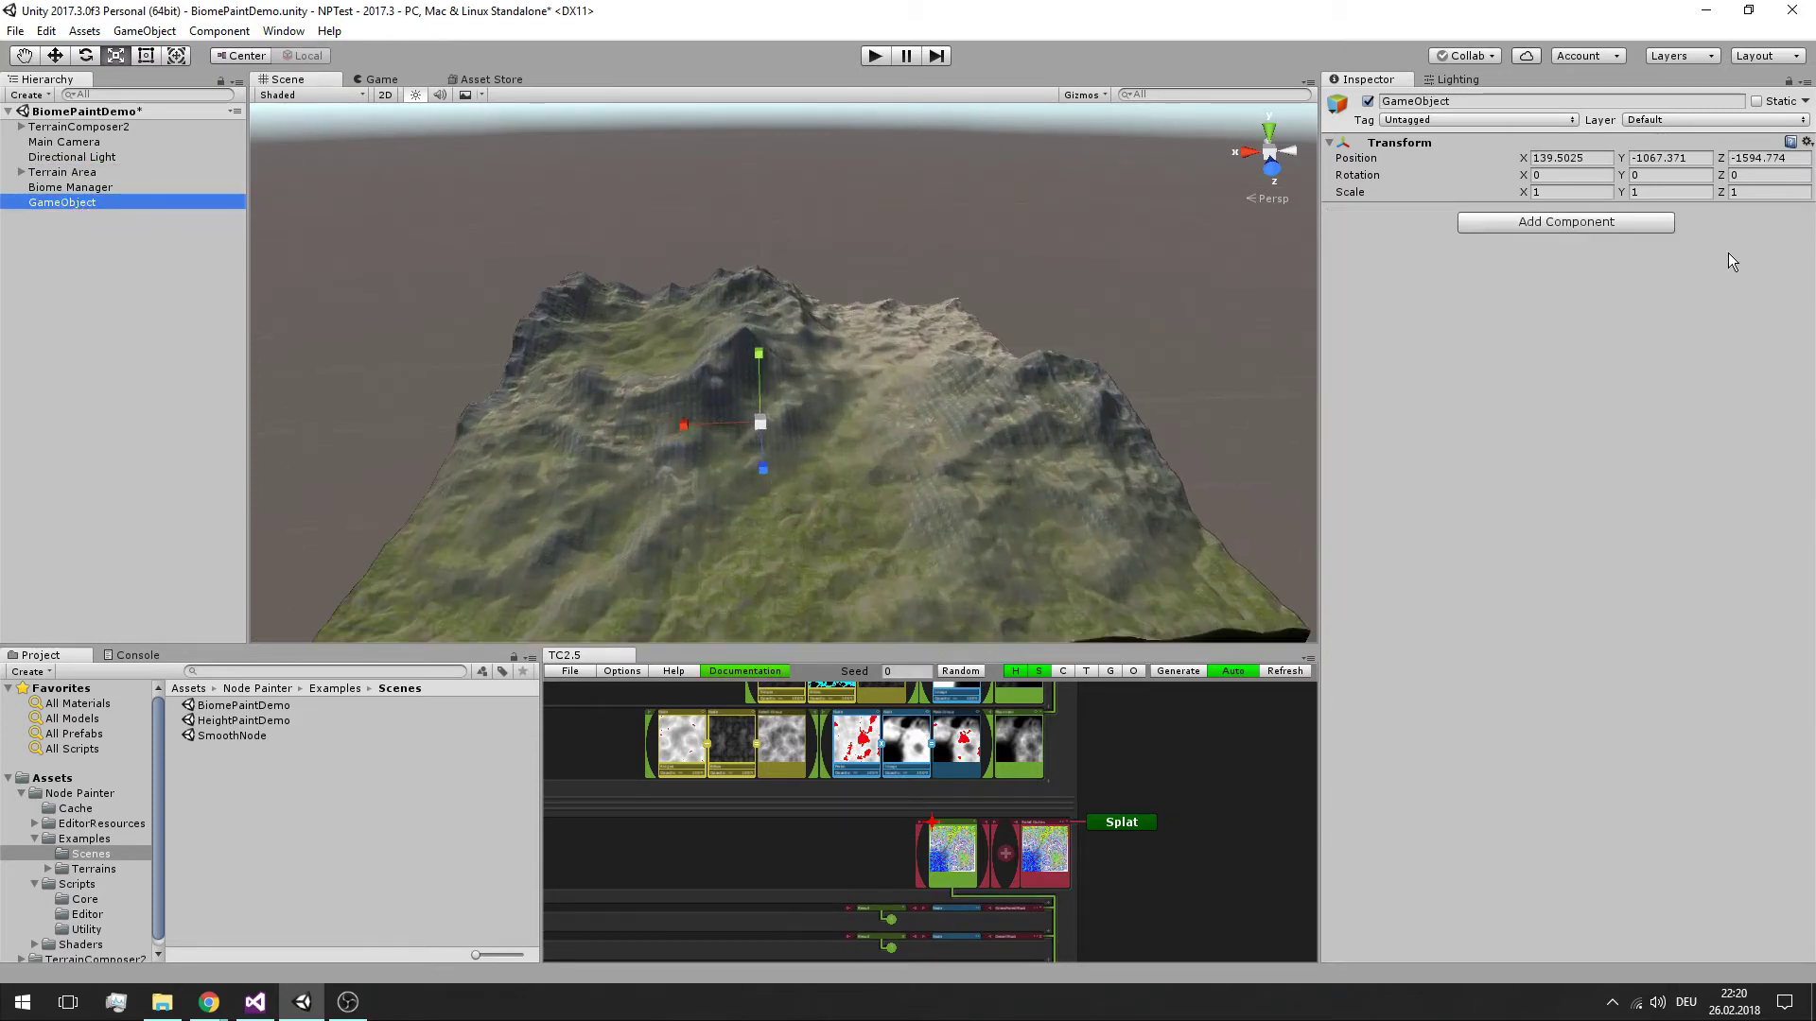
click(1807, 141)
click(1752, 159)
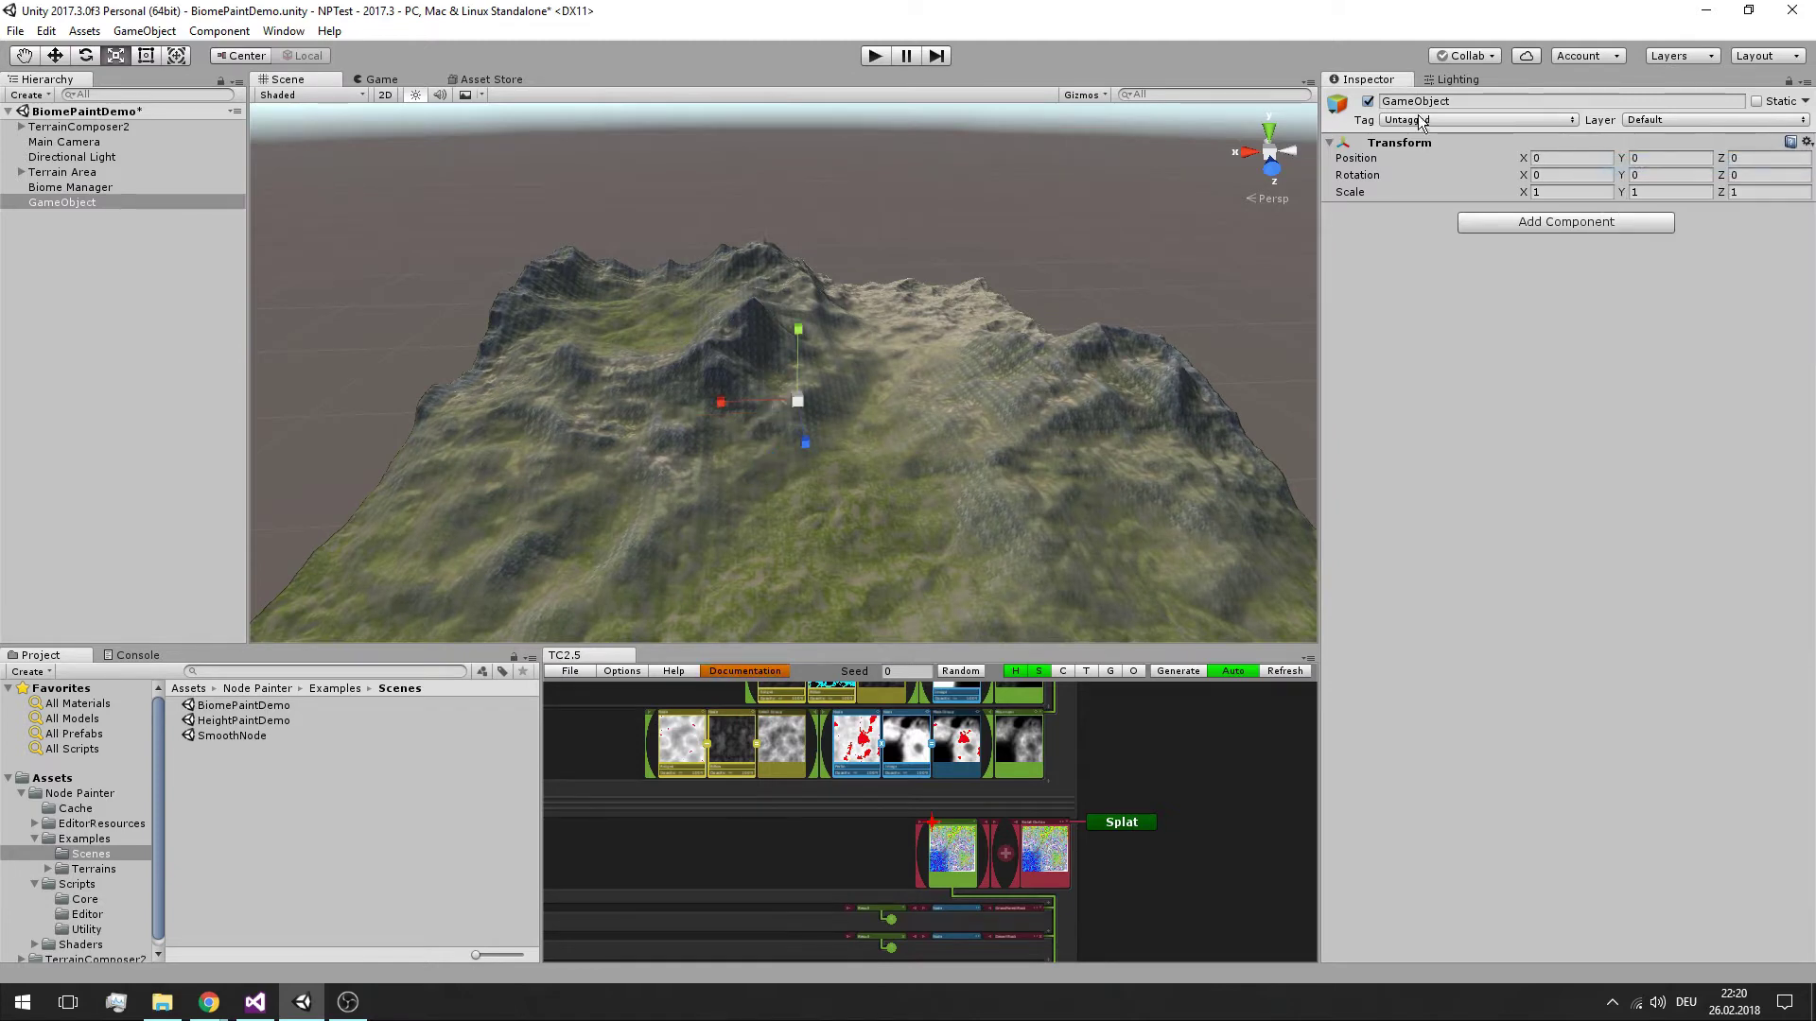
Try to rename the game object Splat Manager and add a Node Painter component to it
click(1460, 107)
text(Spla)
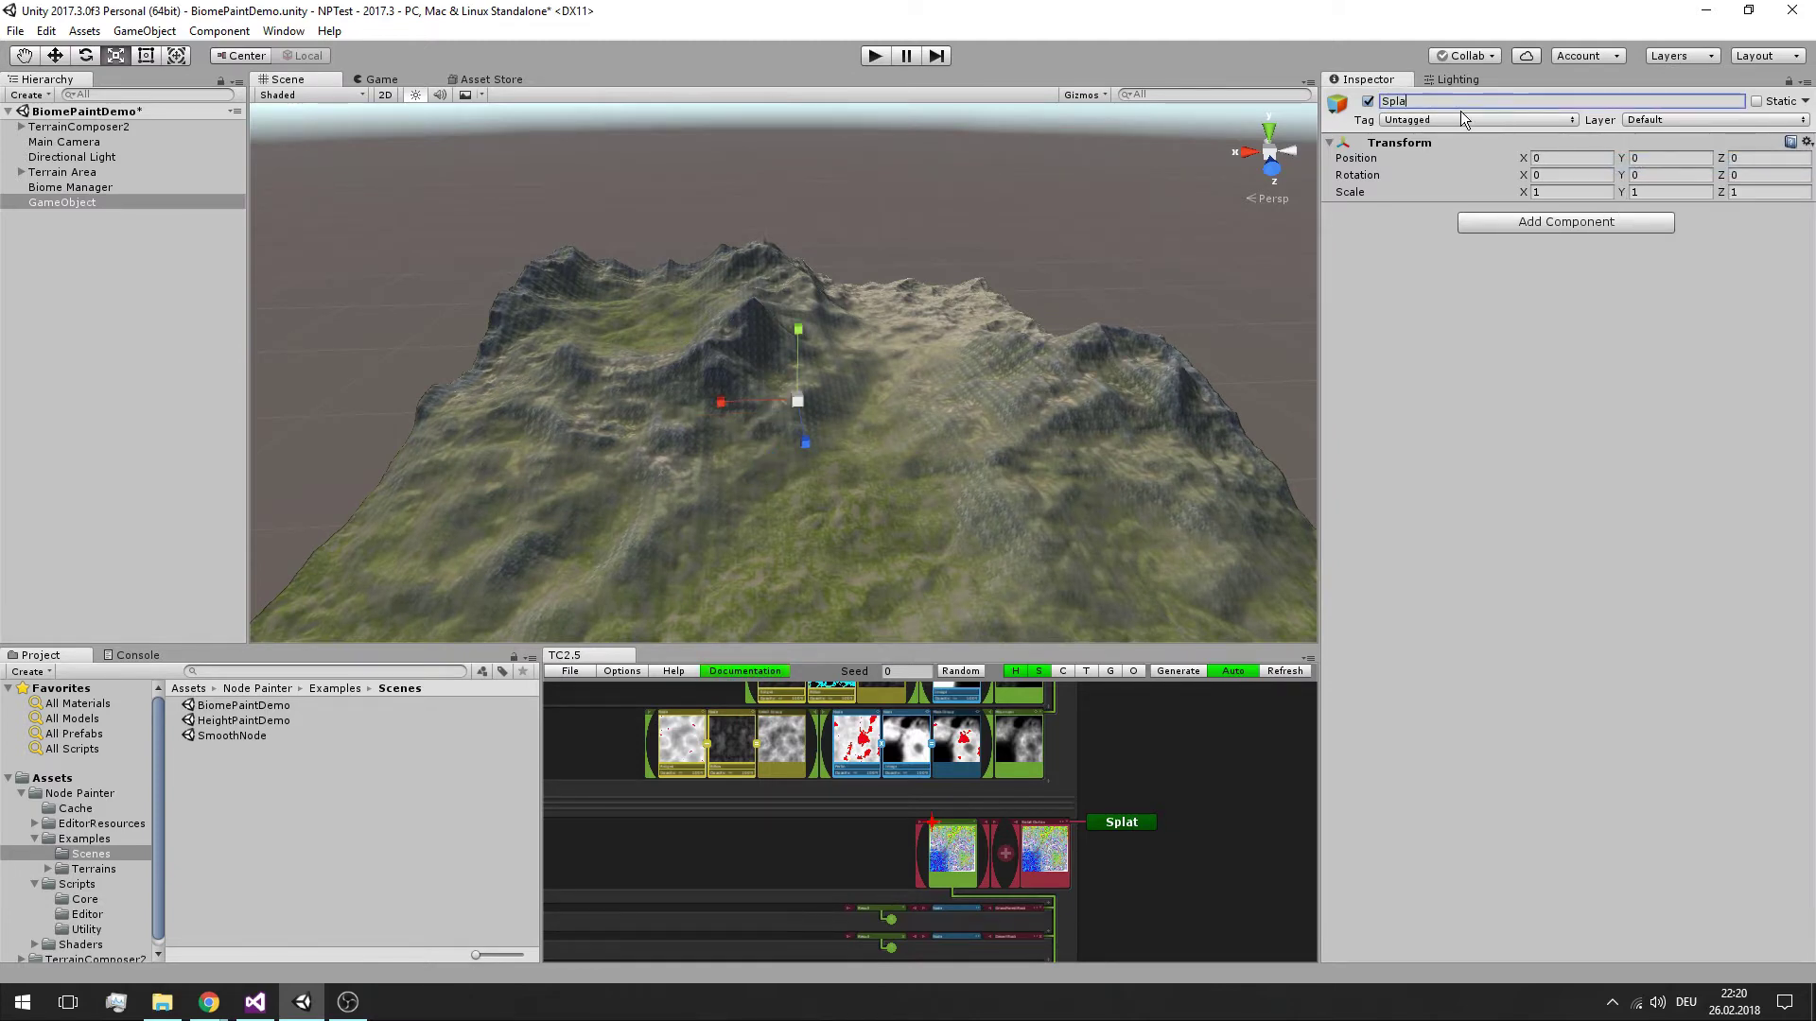
text(t Manager)
click(1552, 223)
click(1541, 295)
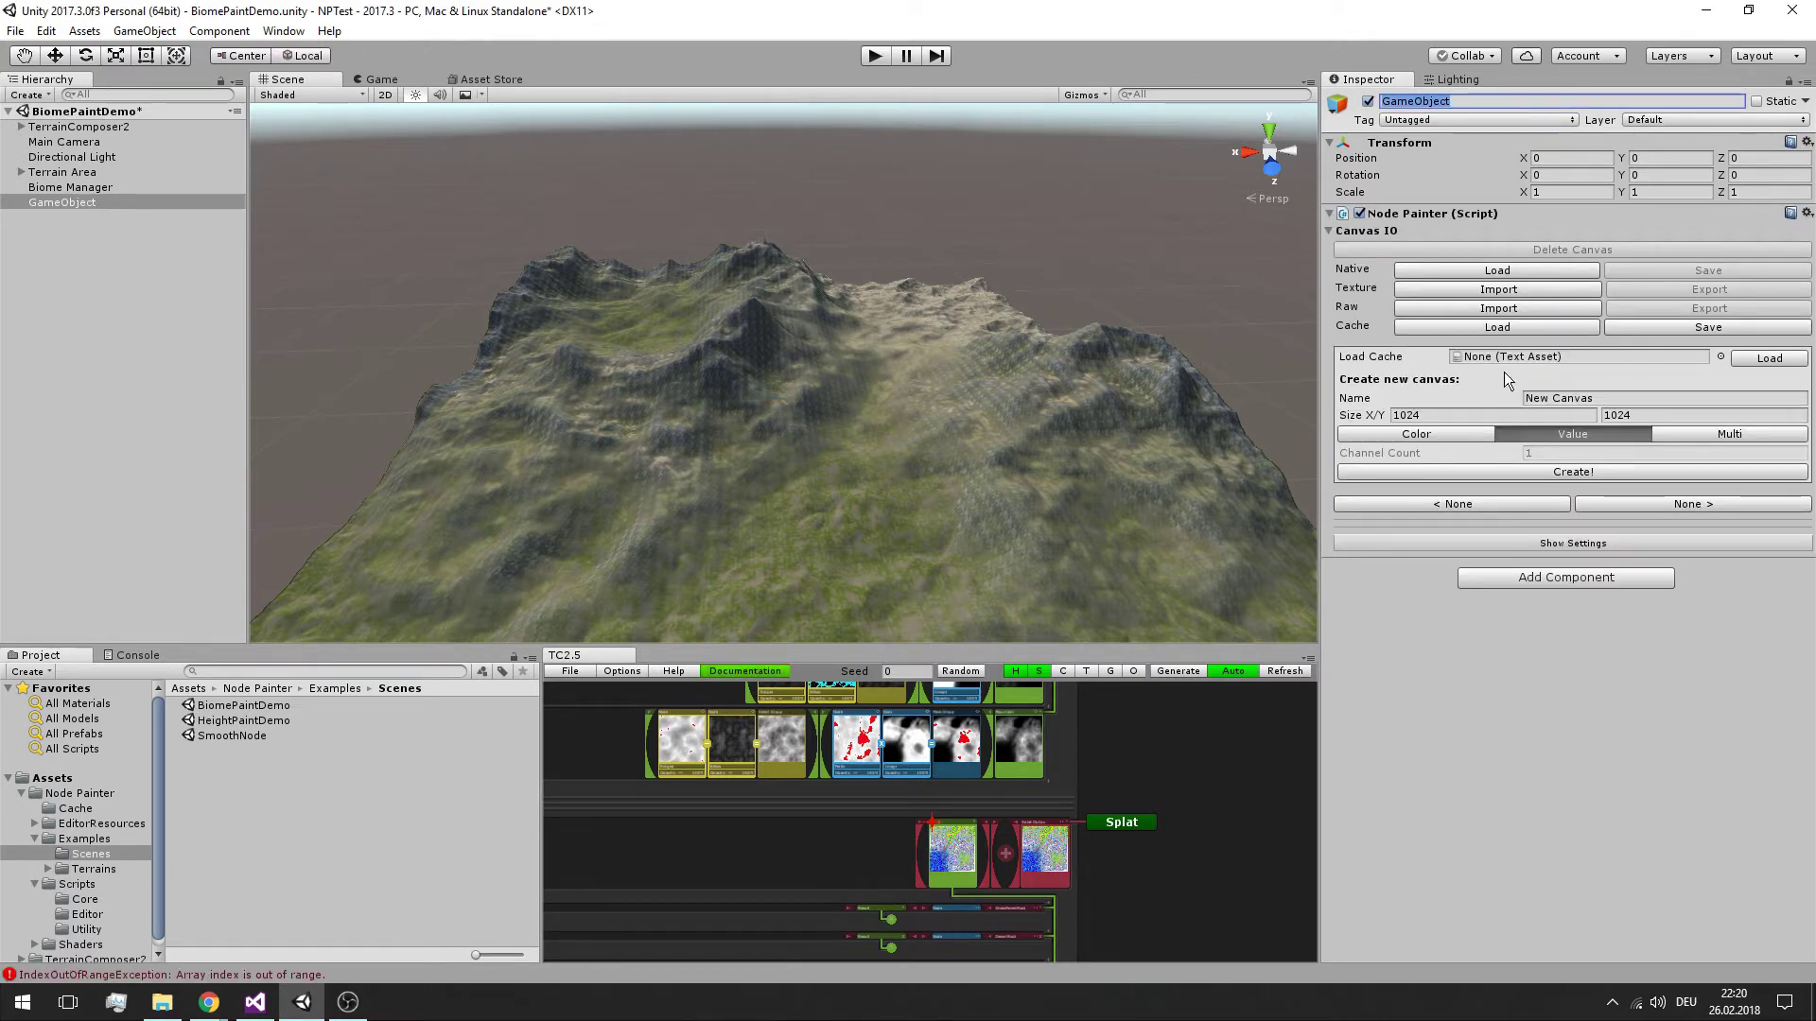
Create a new Multi canvas named Splats with a channel count of 4
click(1716, 437)
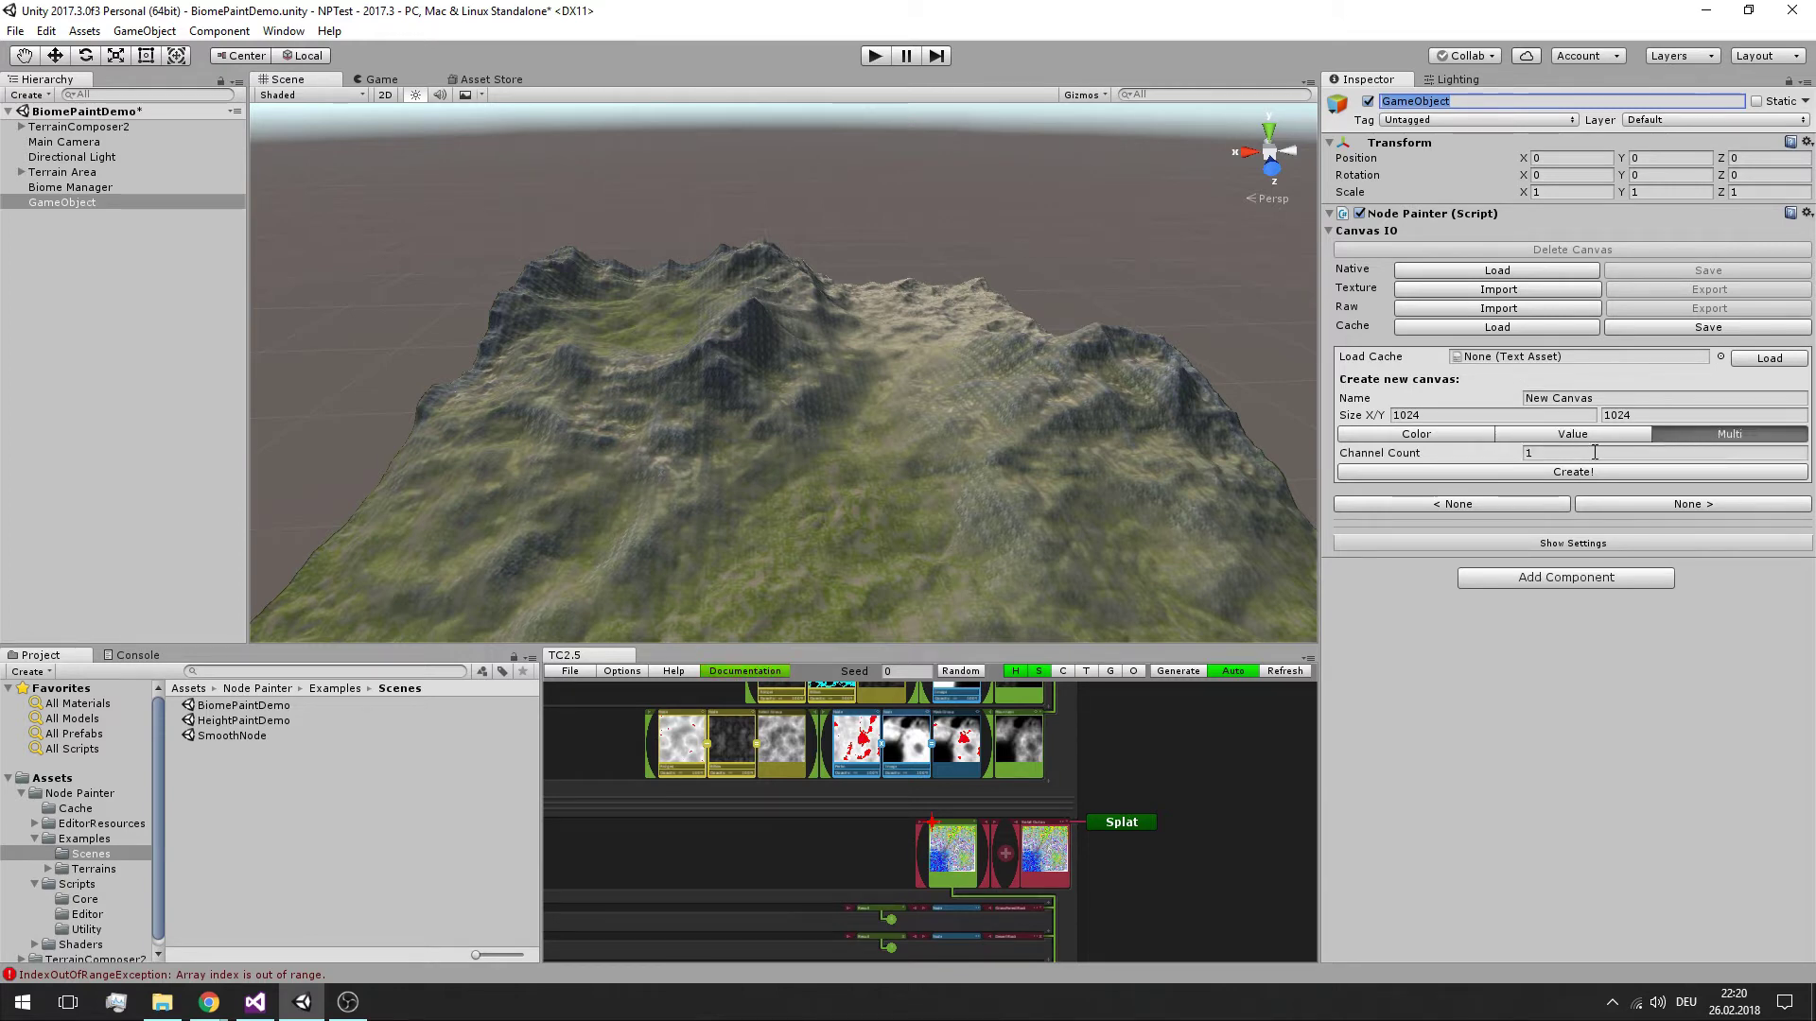
click(1583, 454)
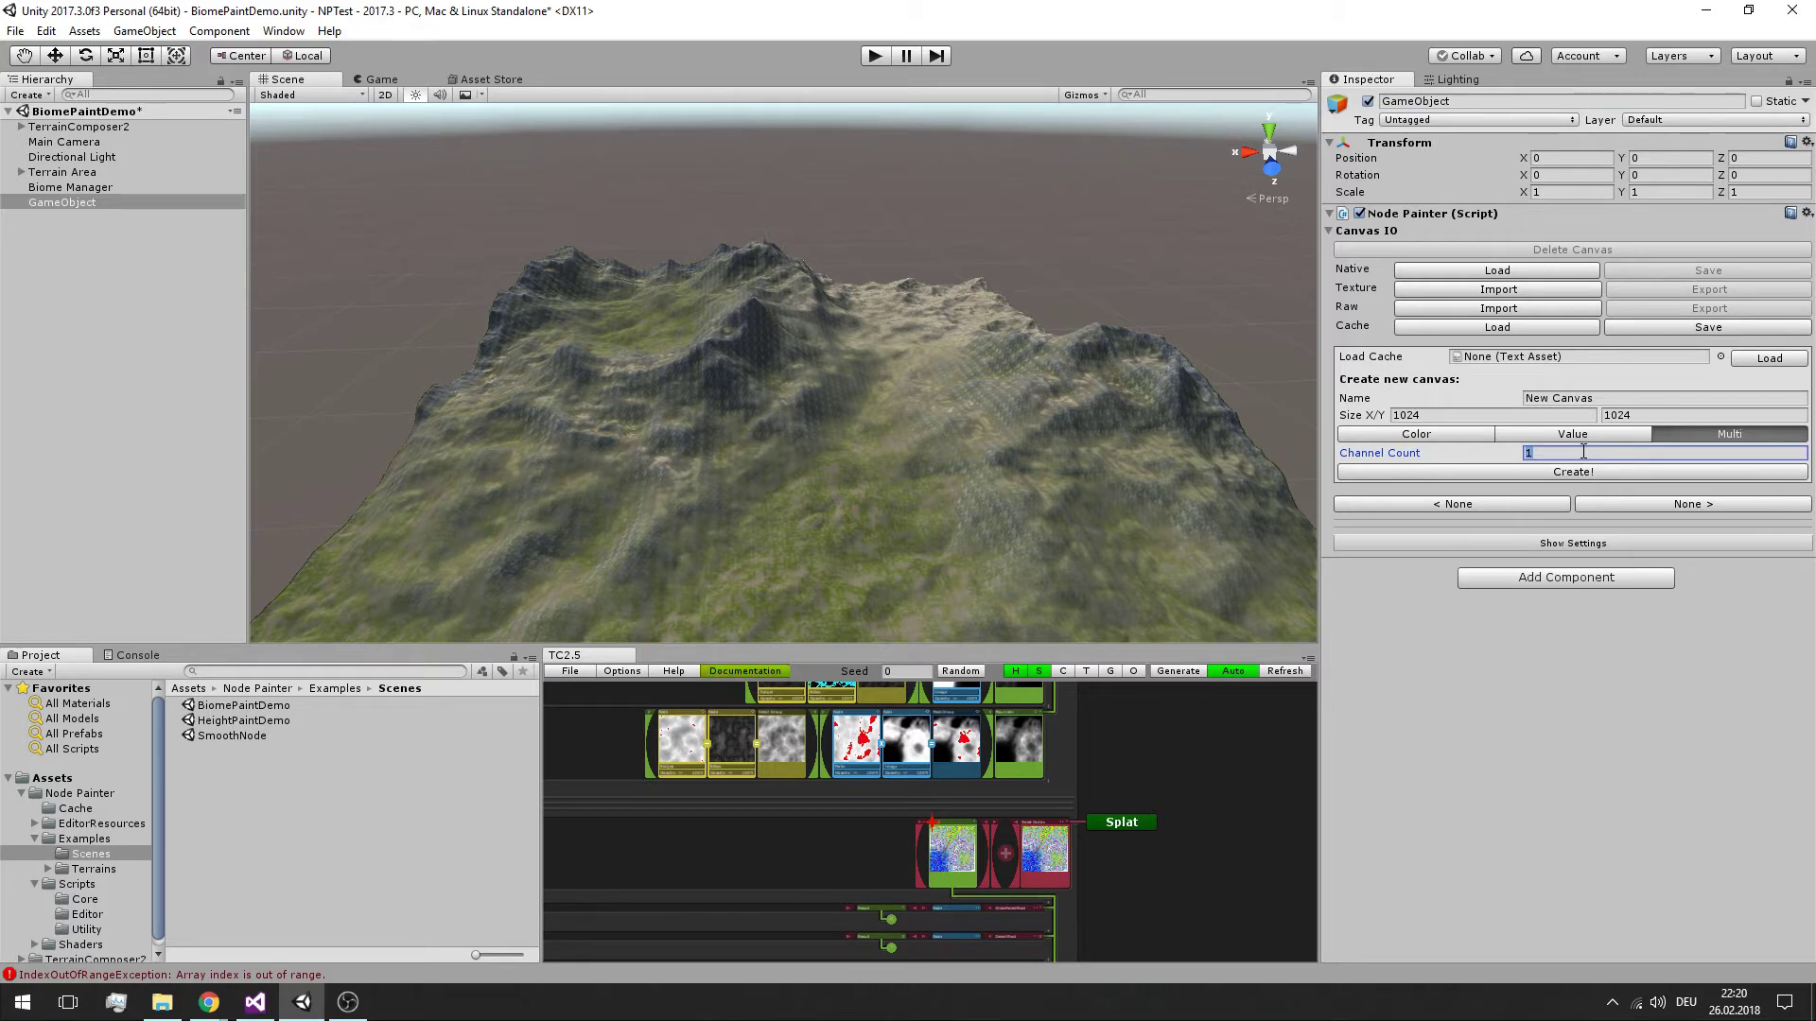
text(4)
click(1642, 404)
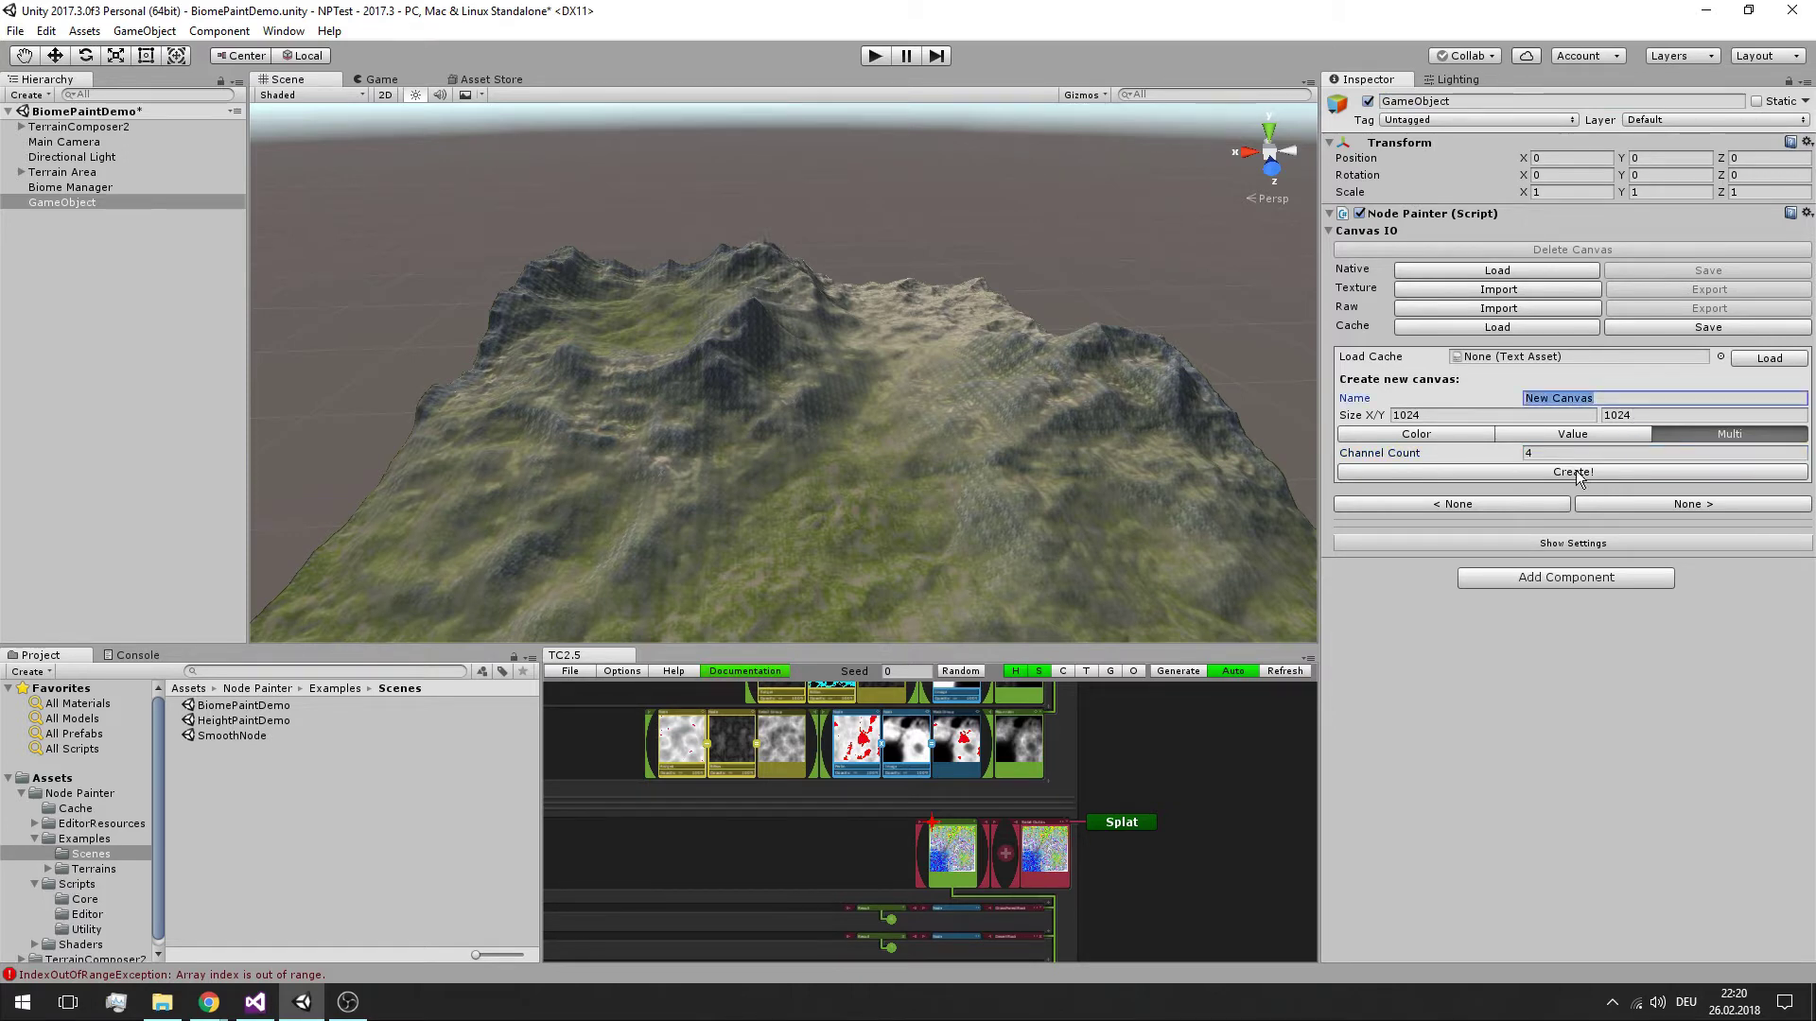
text(Splats)
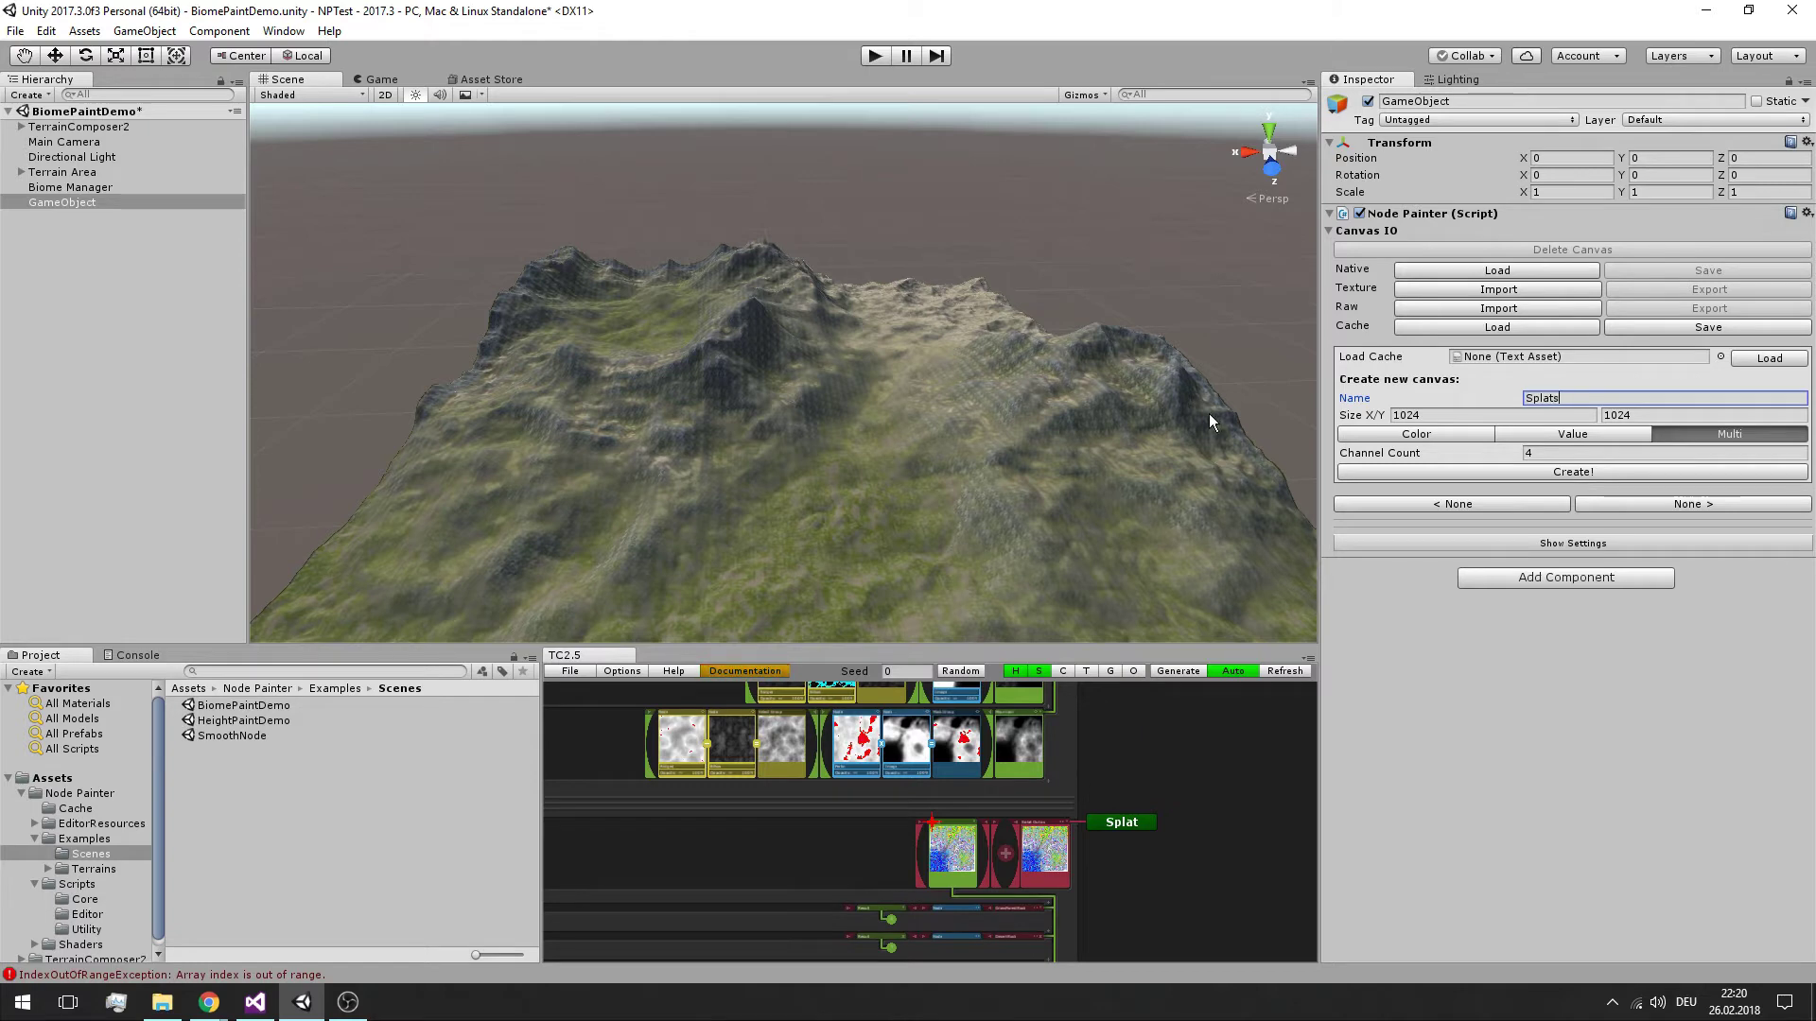
click(1582, 471)
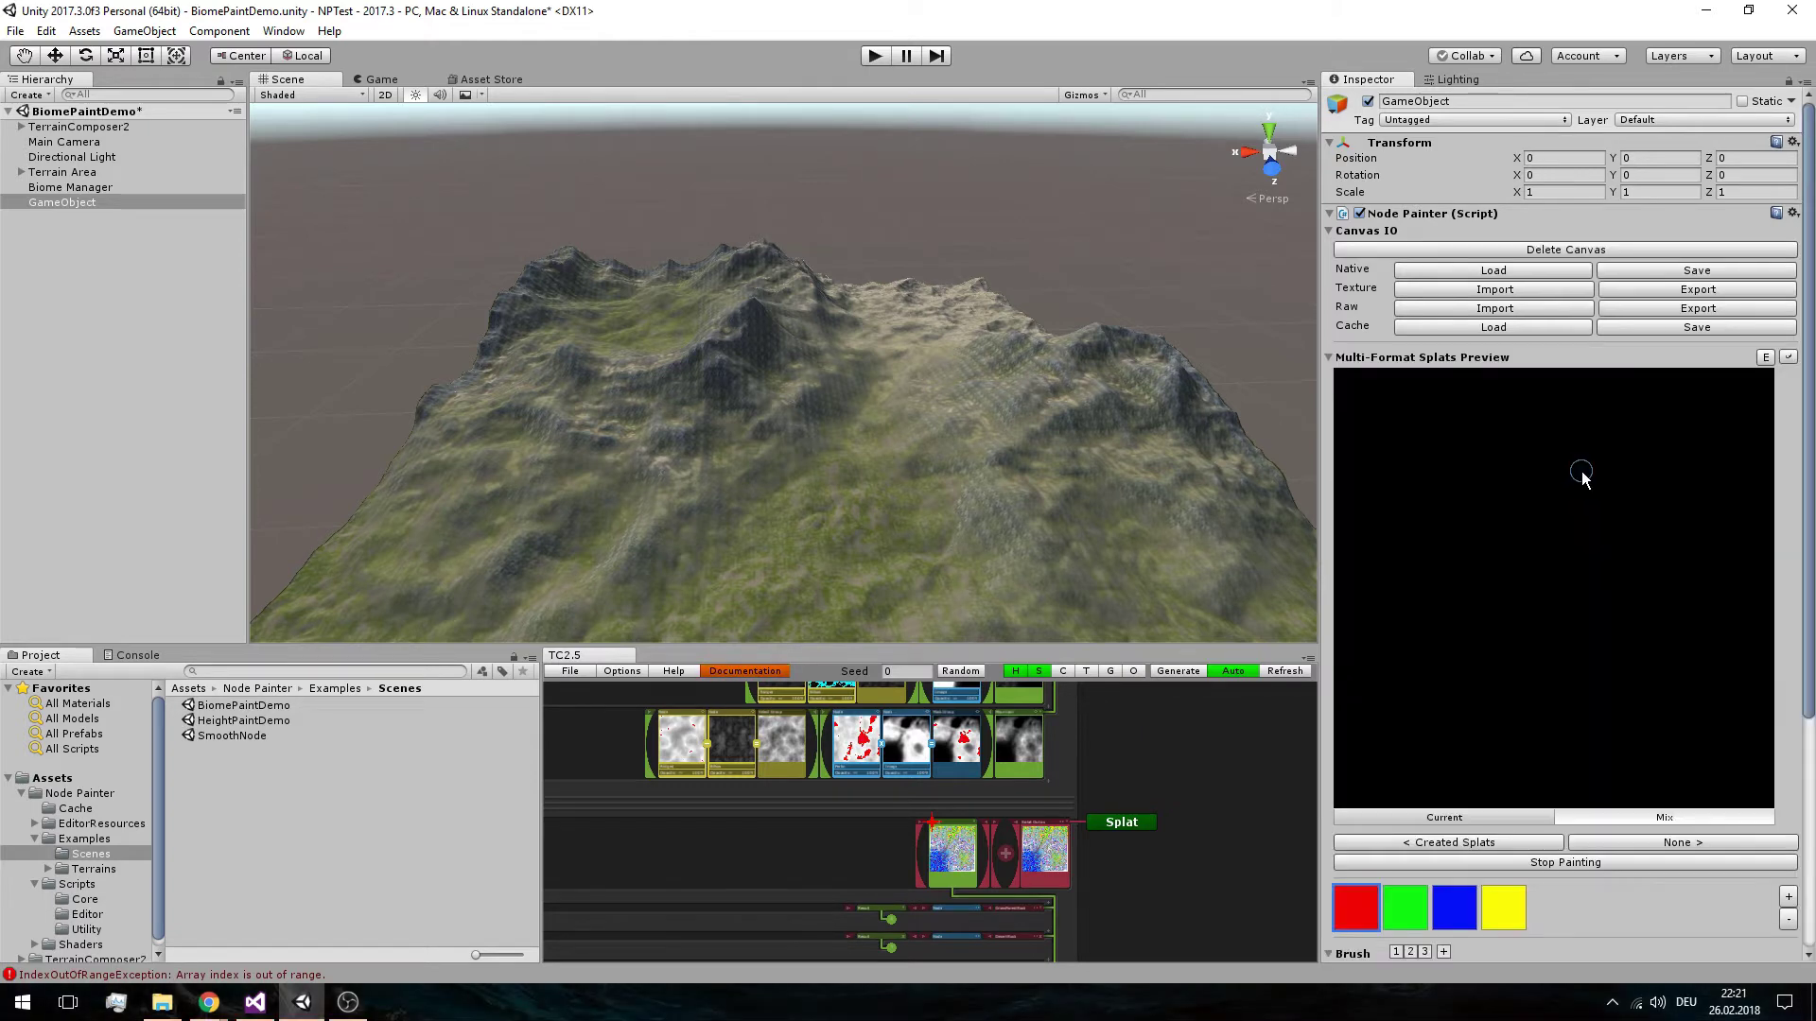
Review the Splats canvas preview, its colour channels and the brush settings
scroll(1581, 471, down, 10)
scroll(868, 372, up, 5)
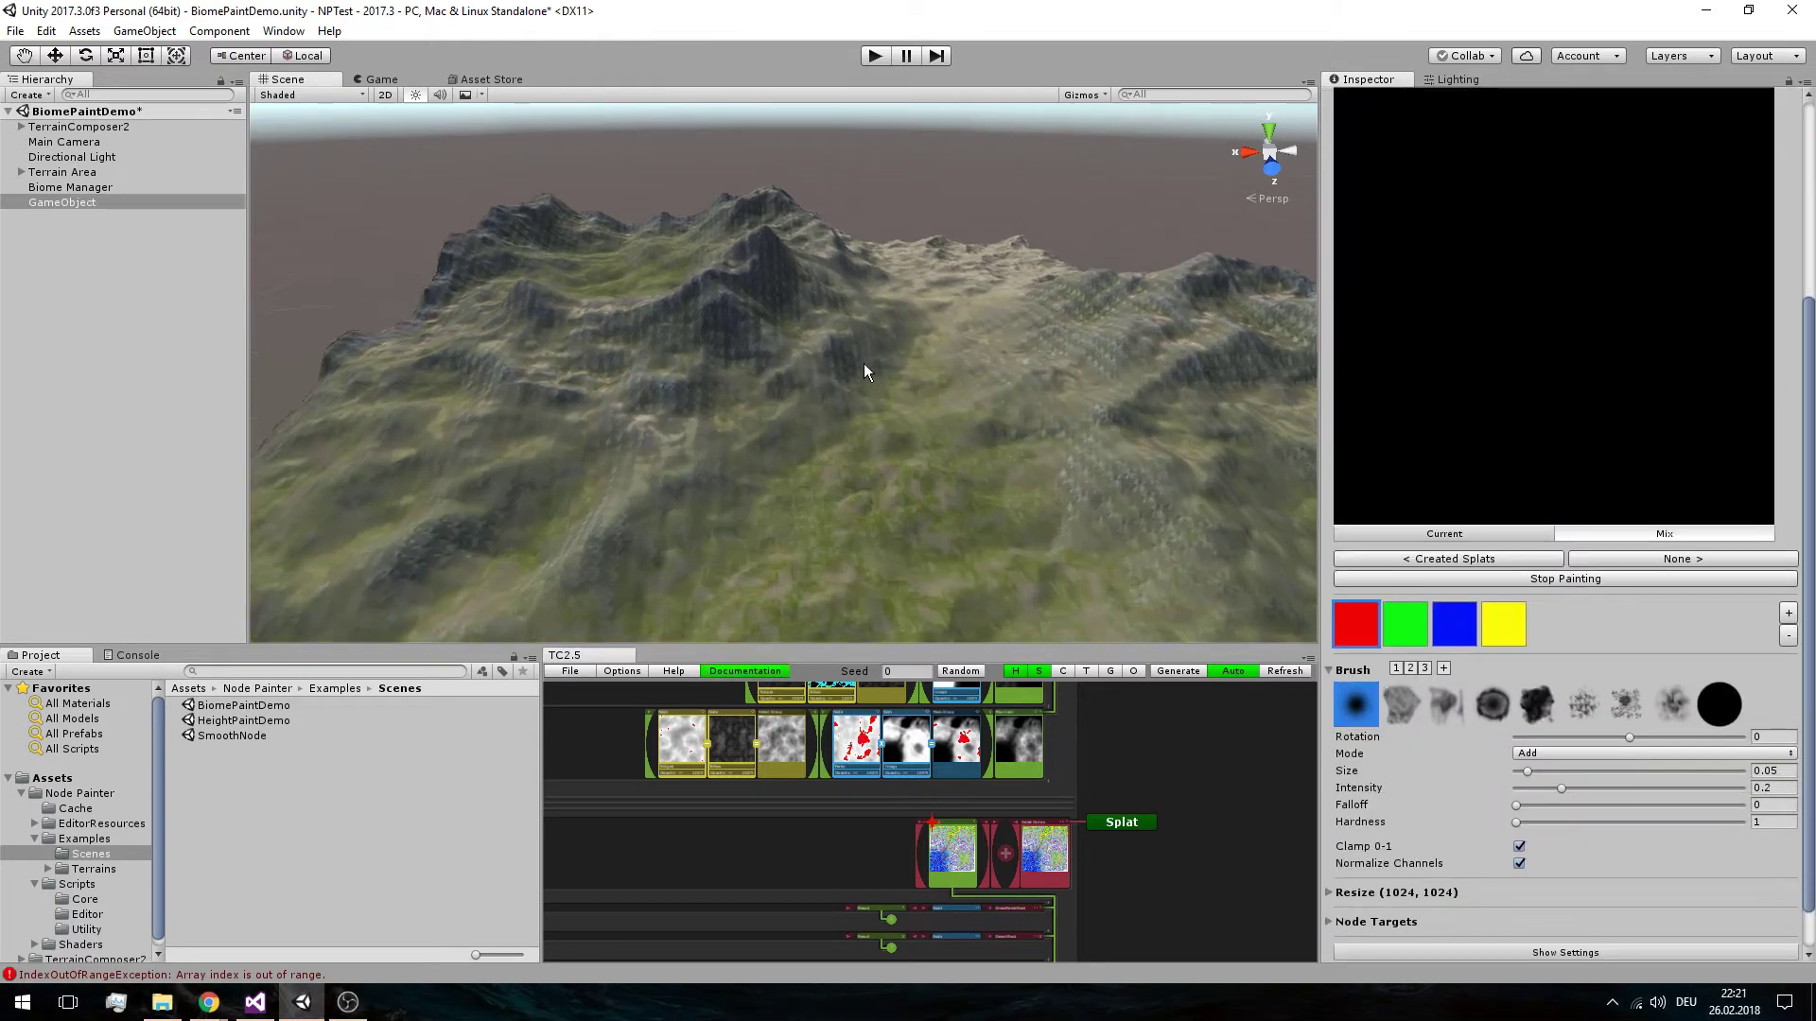
scroll(865, 365, up, 2)
scroll(1653, 530, up, 4)
scroll(1598, 507, down, 3)
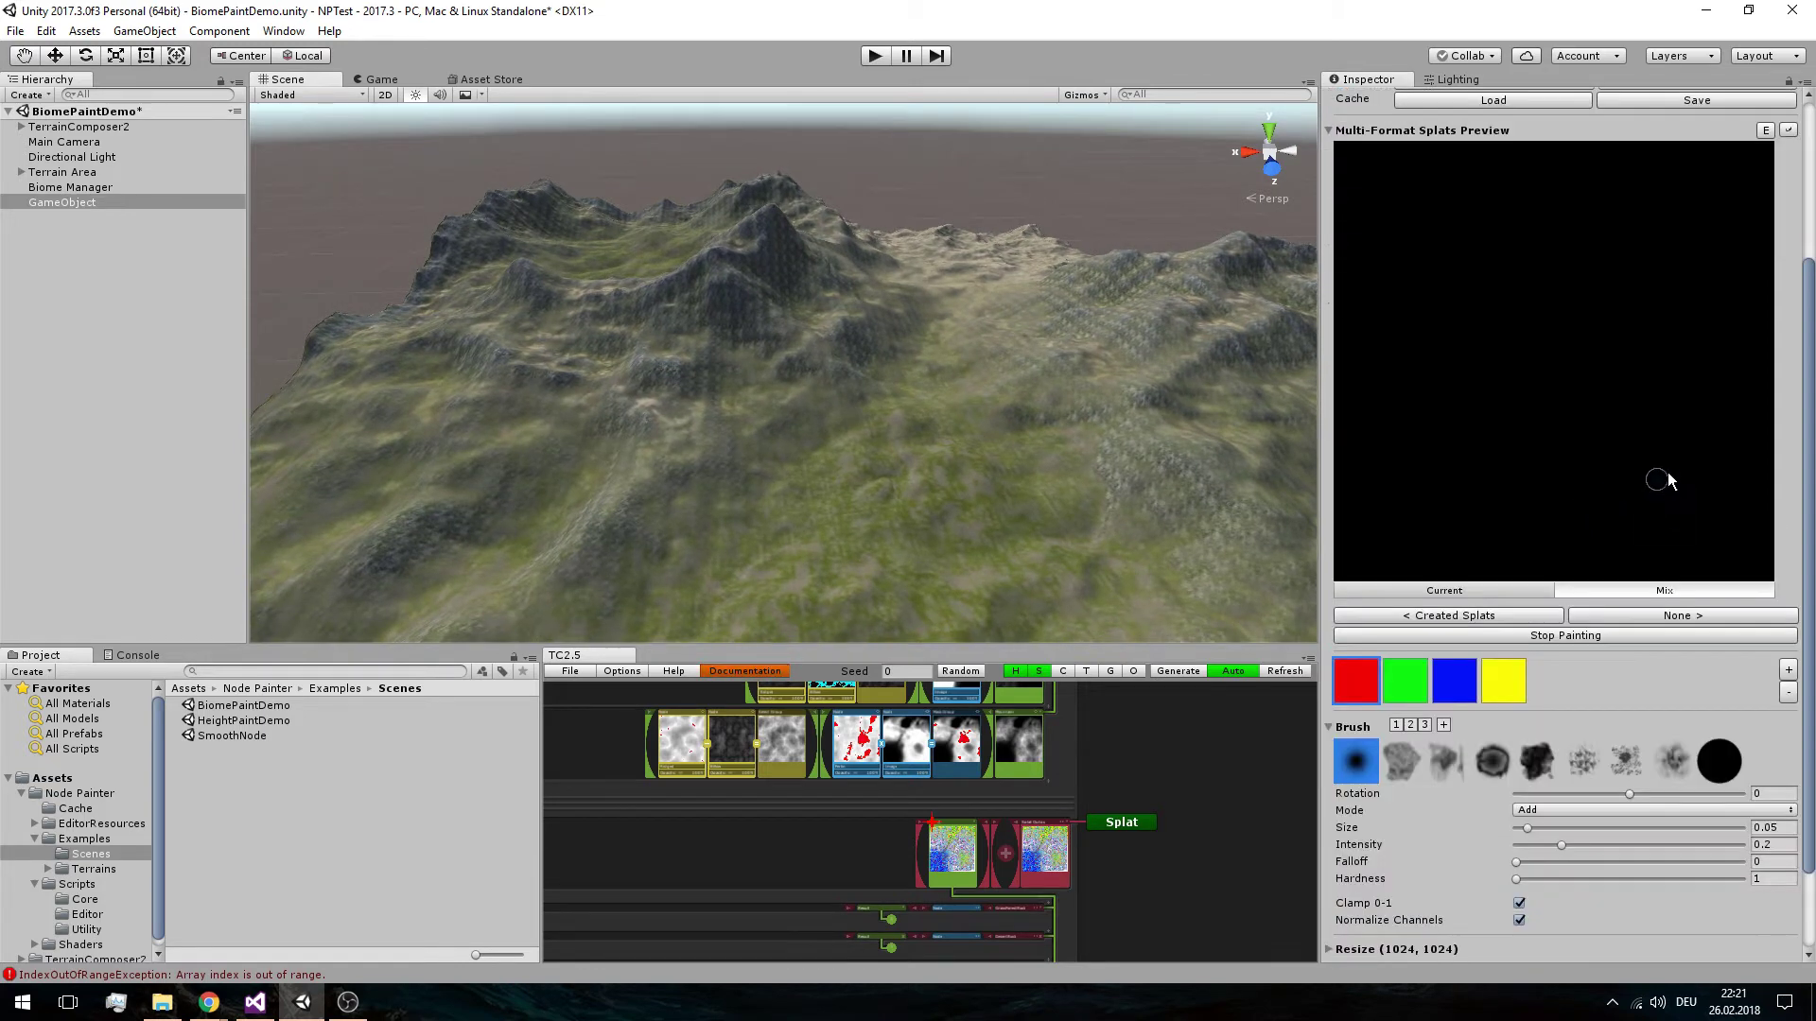
scroll(1529, 443, up, 3)
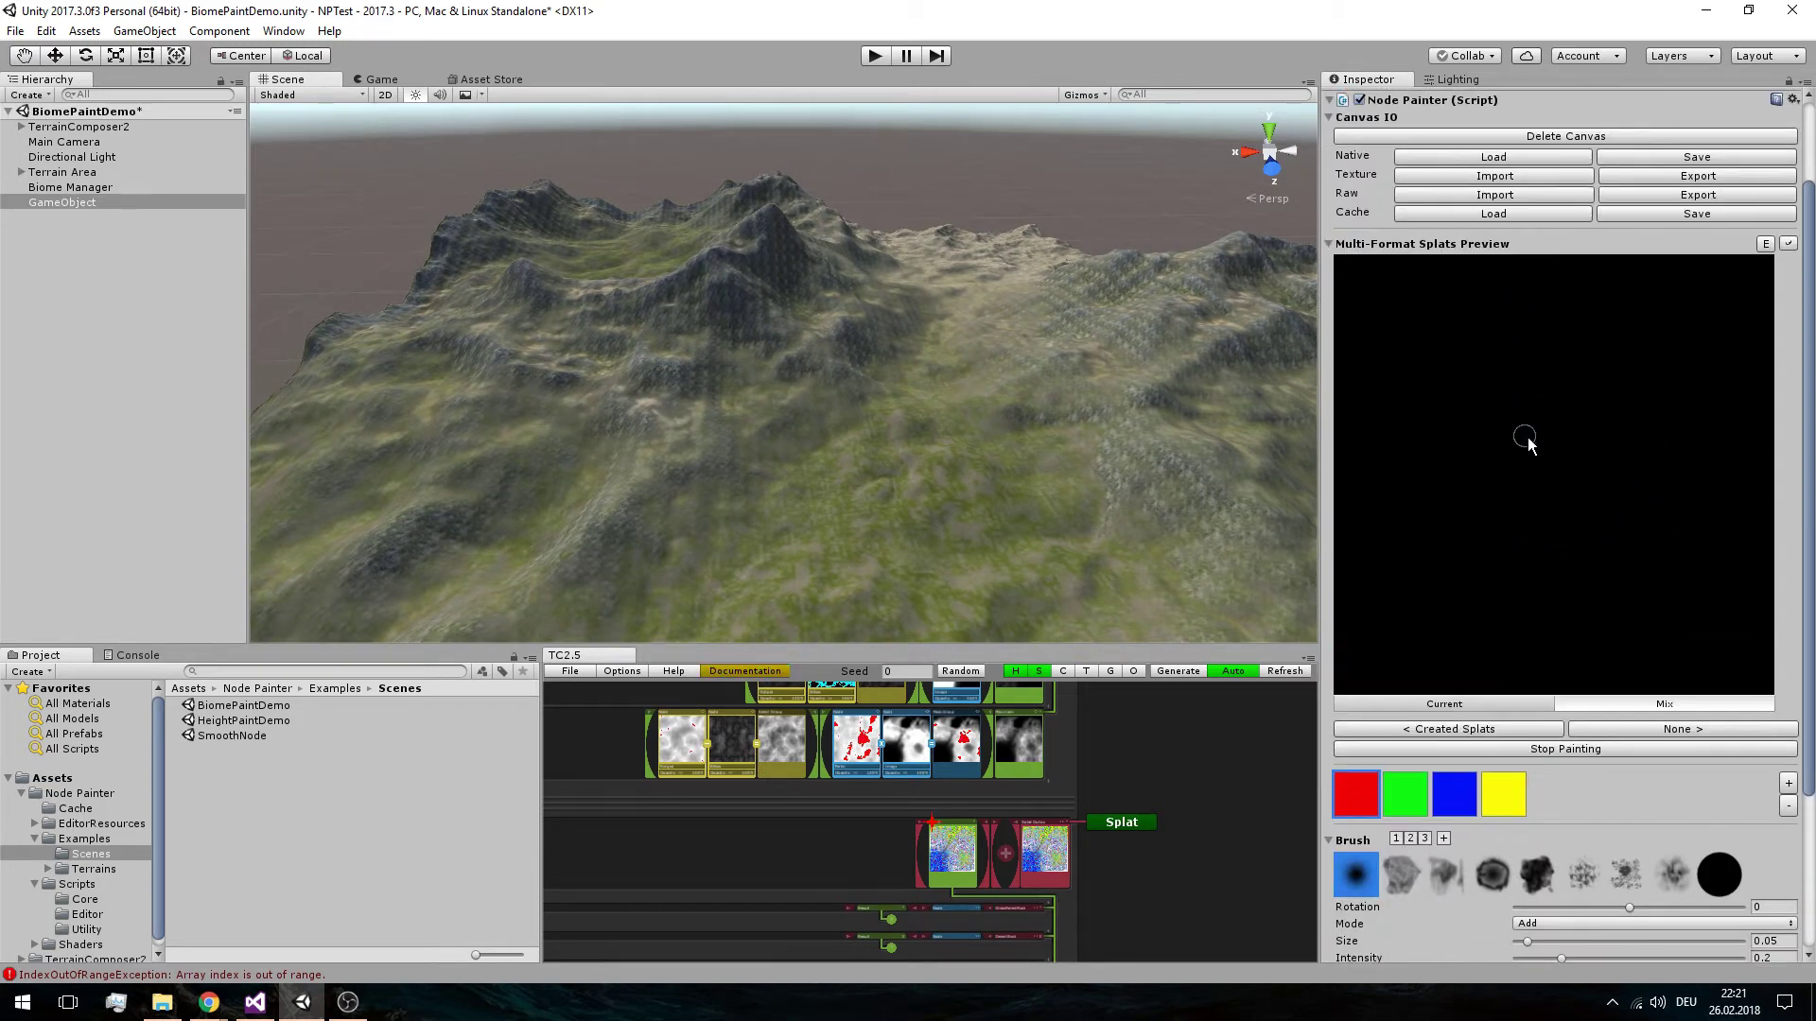
scroll(1527, 441, down, 6)
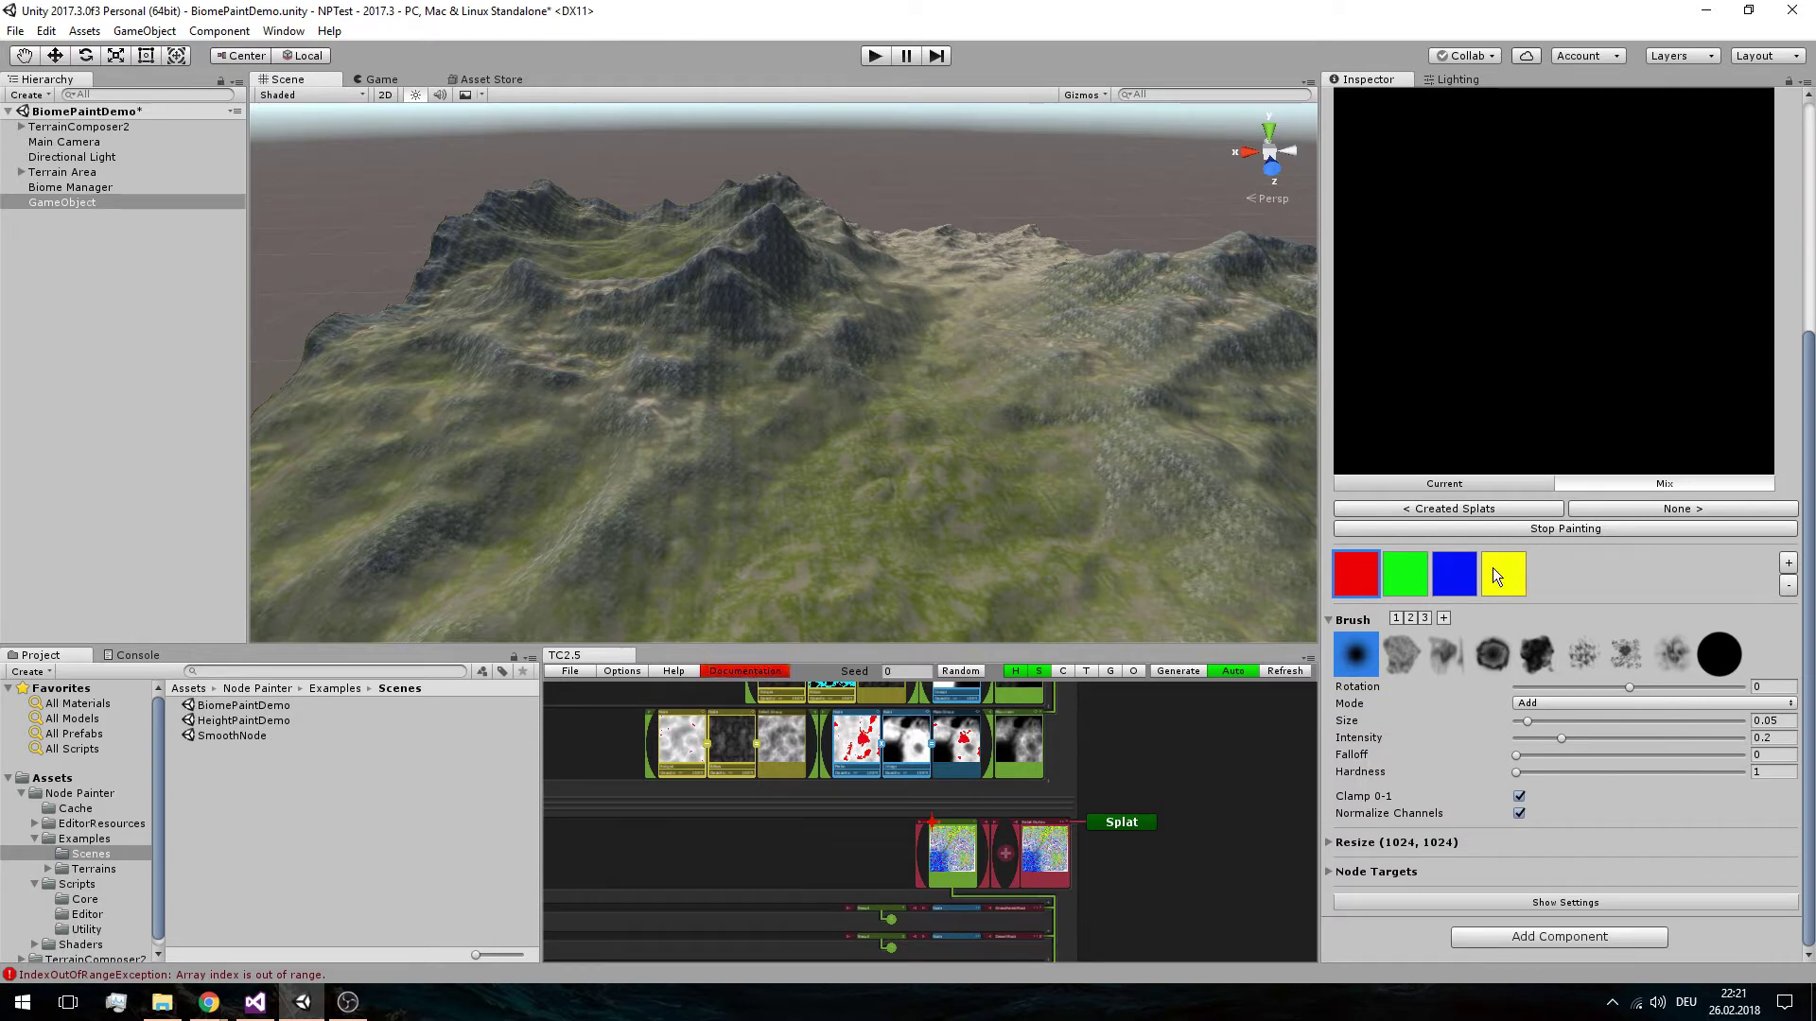
Choose the green channel for painting and enlarge the brush to a size of about 0.4
click(1412, 585)
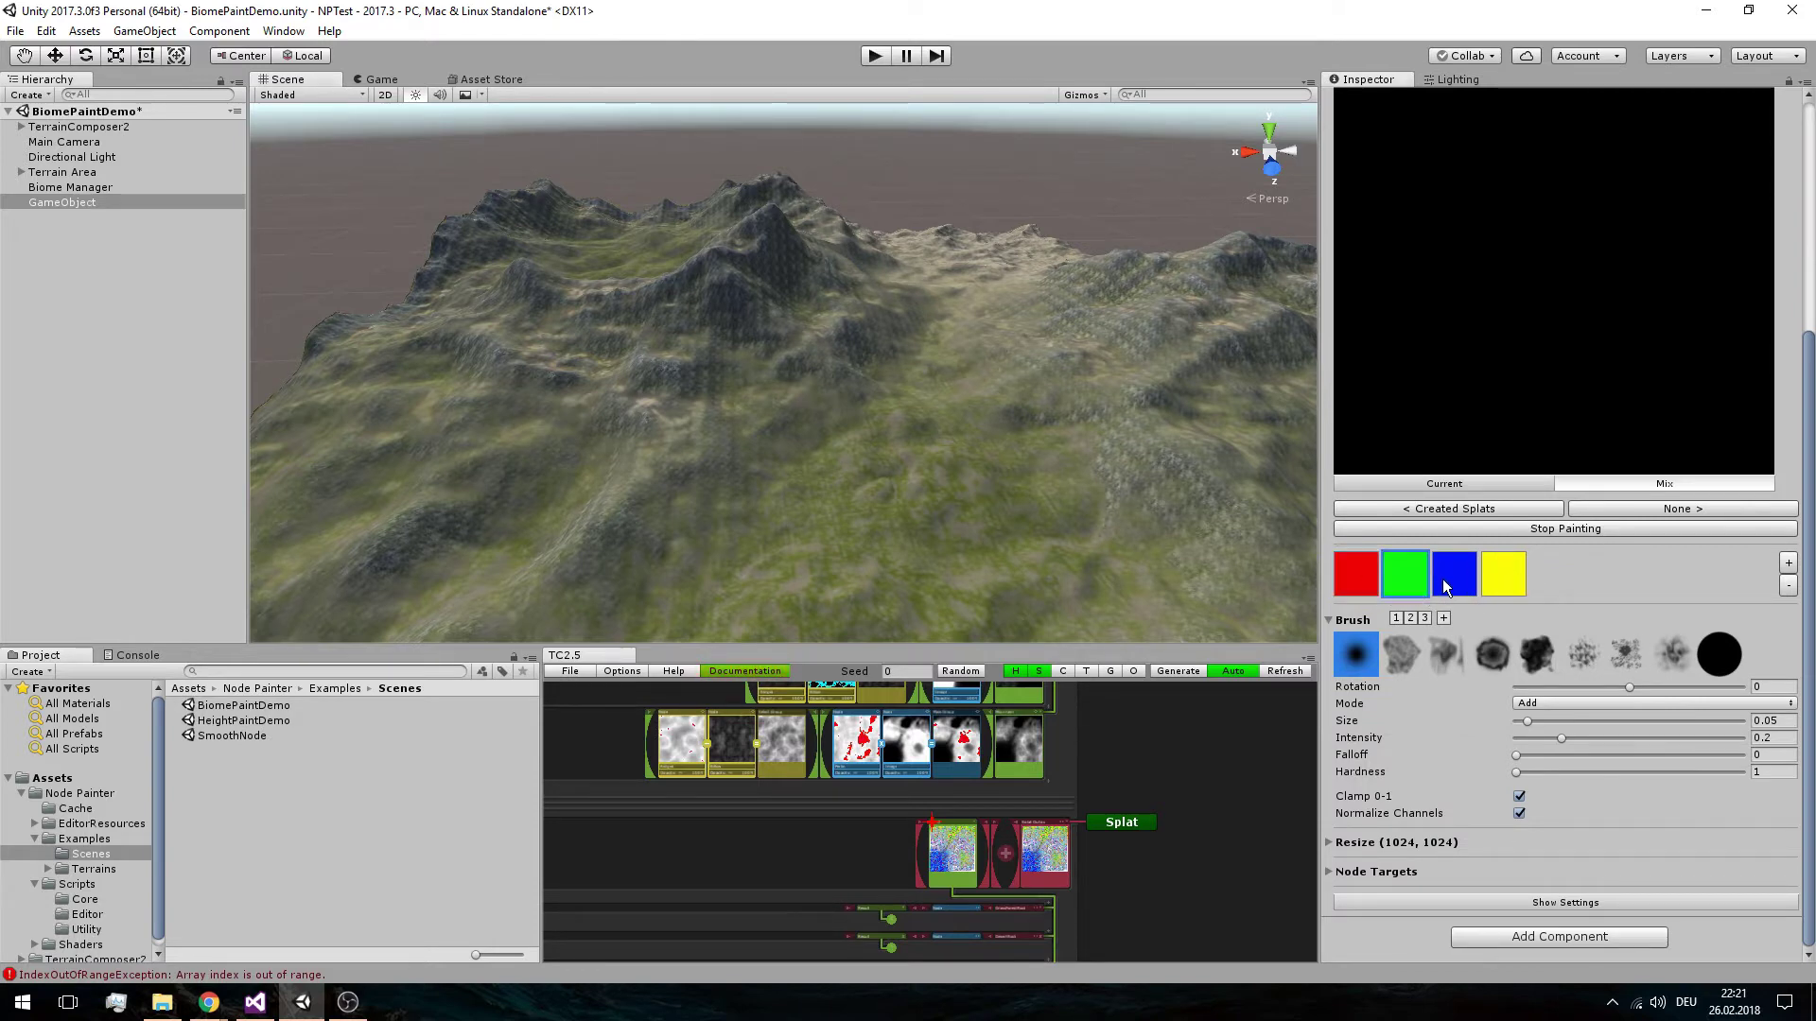
click(1447, 582)
click(1500, 576)
click(1450, 573)
click(1425, 573)
scroll(1478, 356, up, 10)
scroll(1495, 350, up, 5)
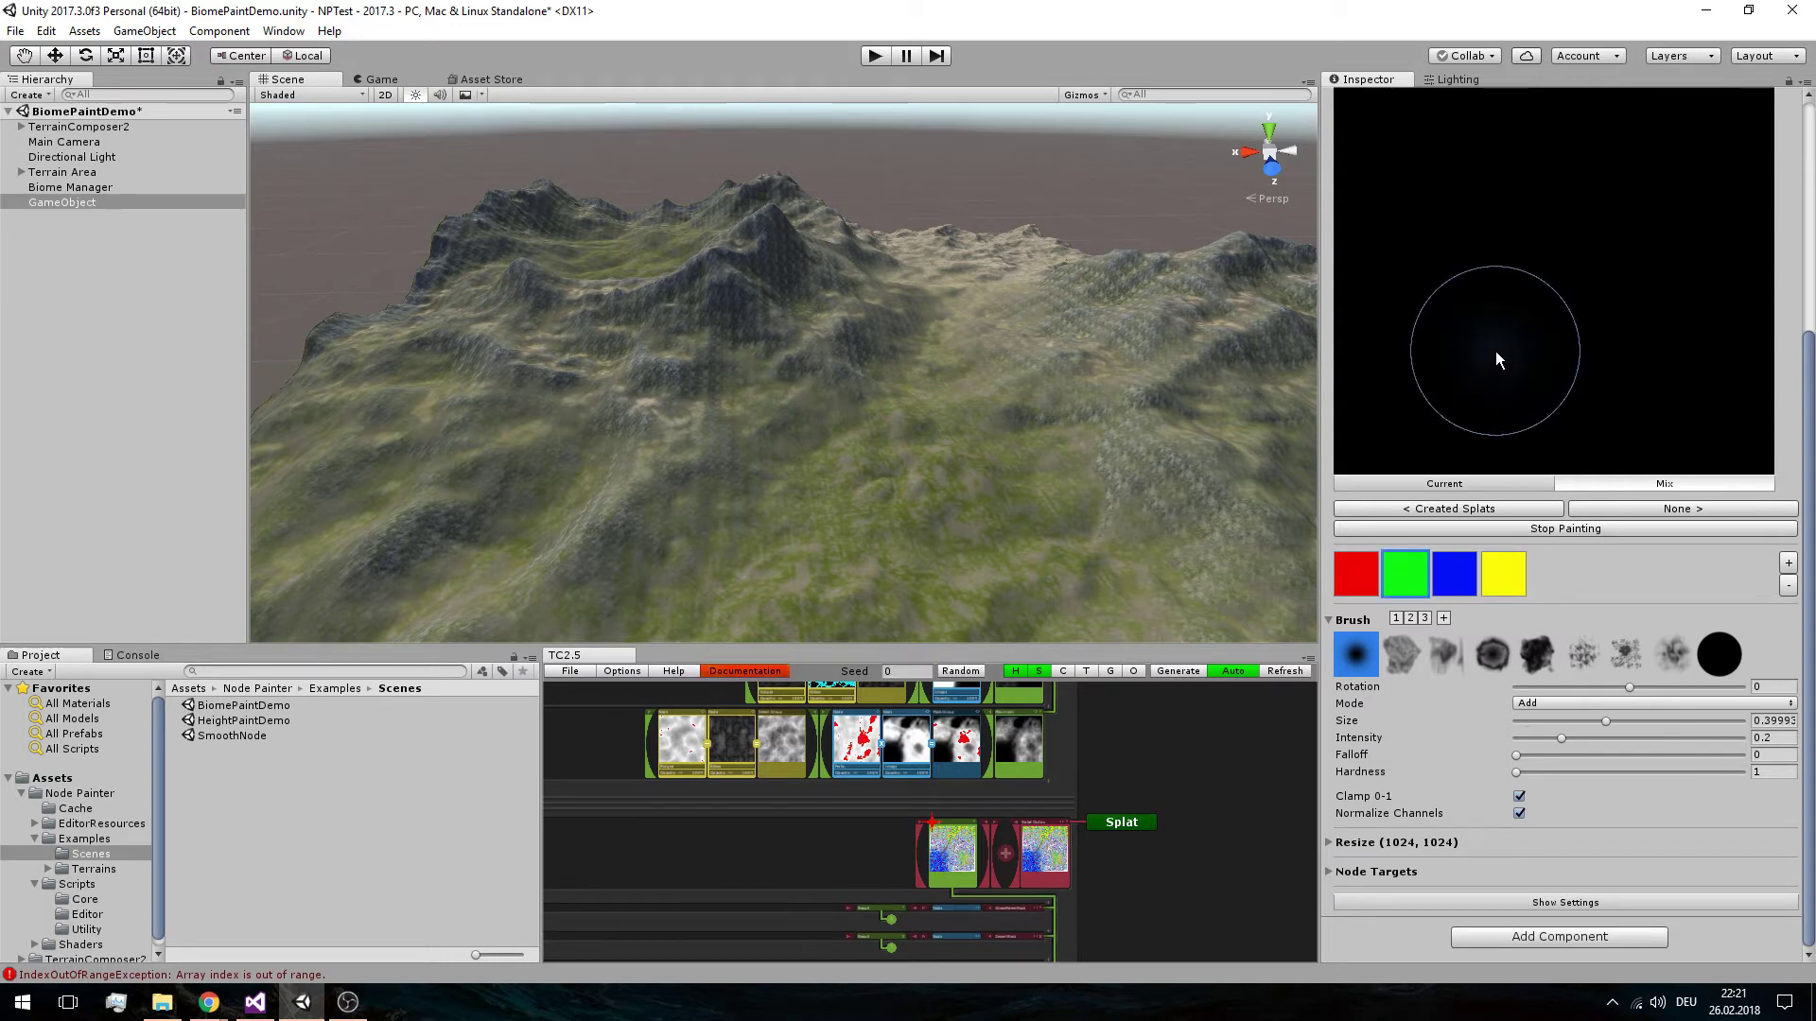
Raise the brush intensity to about 0.78, paint a test spot in the green channel and undo it
shift+scroll(1495, 350, up, 10)
mouse_move(1507, 331)
mouse_down()
mouse_move(1483, 329)
mouse_move(1525, 314)
mouse_up()
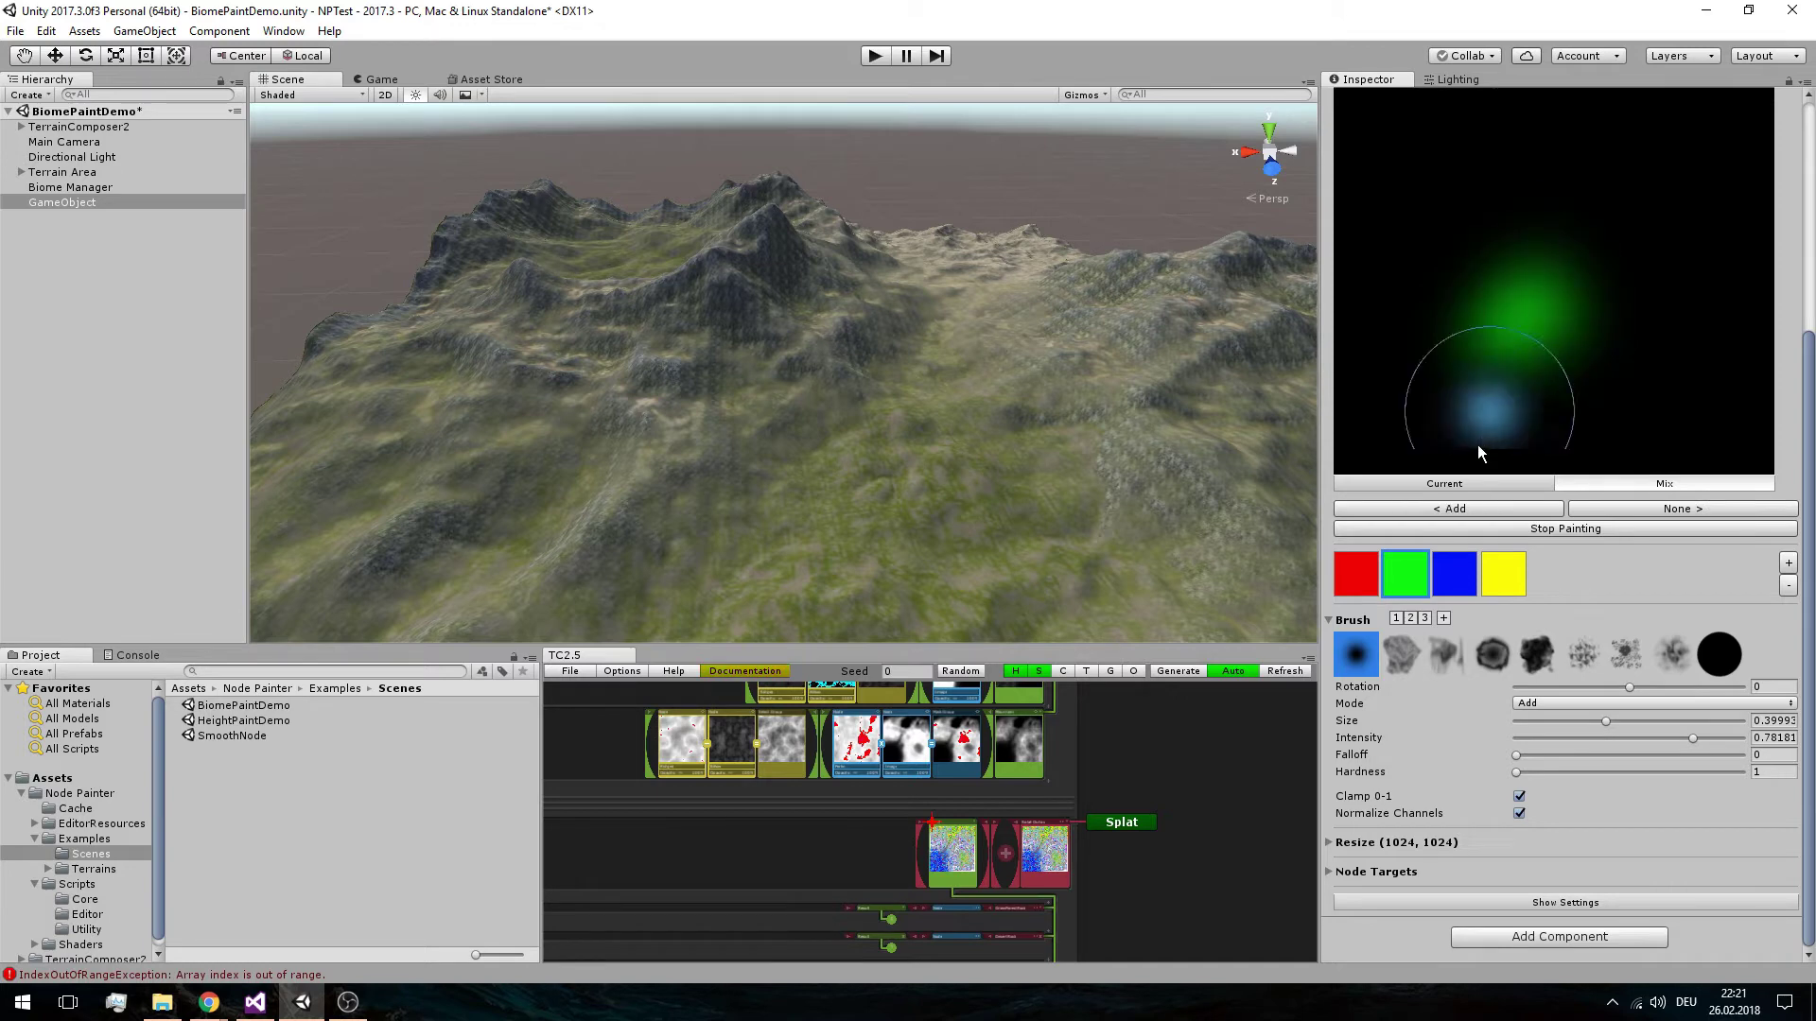
click(1491, 511)
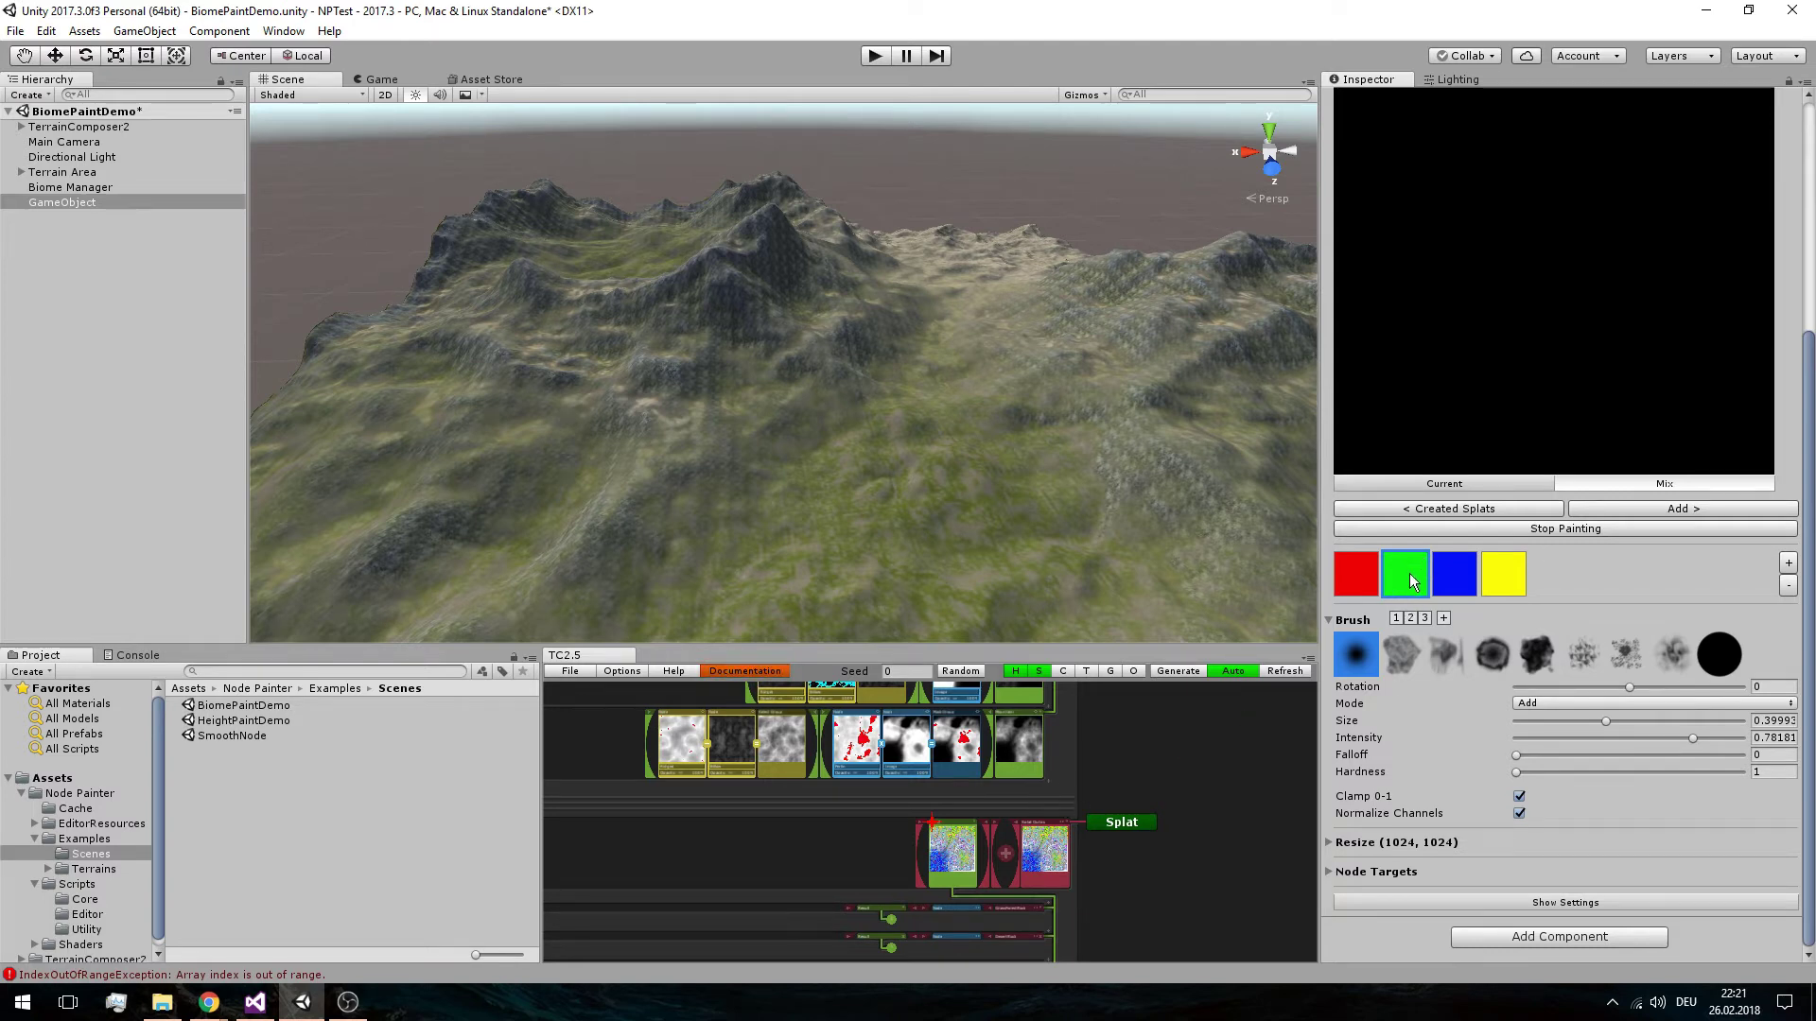
Examine the canvas channels, the terrain and the splat nodes in the TerrainComposer graph
scroll(1418, 568, up, 3)
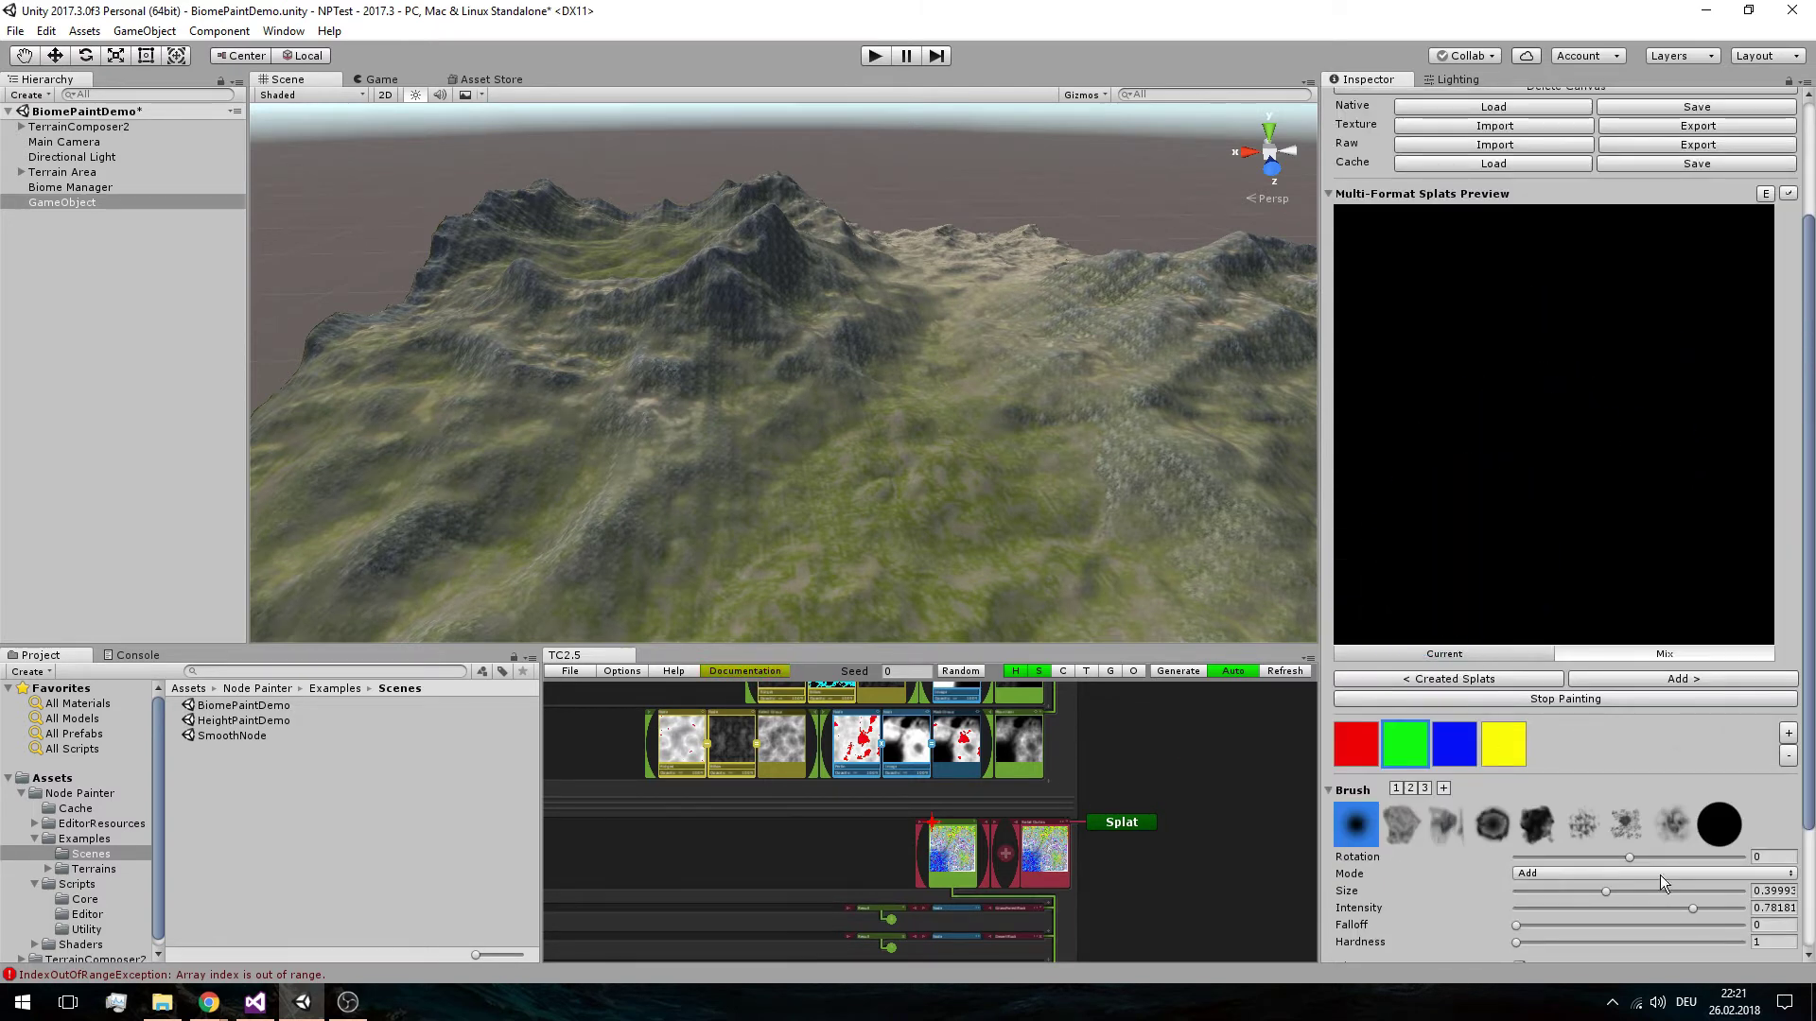
scroll(1646, 860, down, 3)
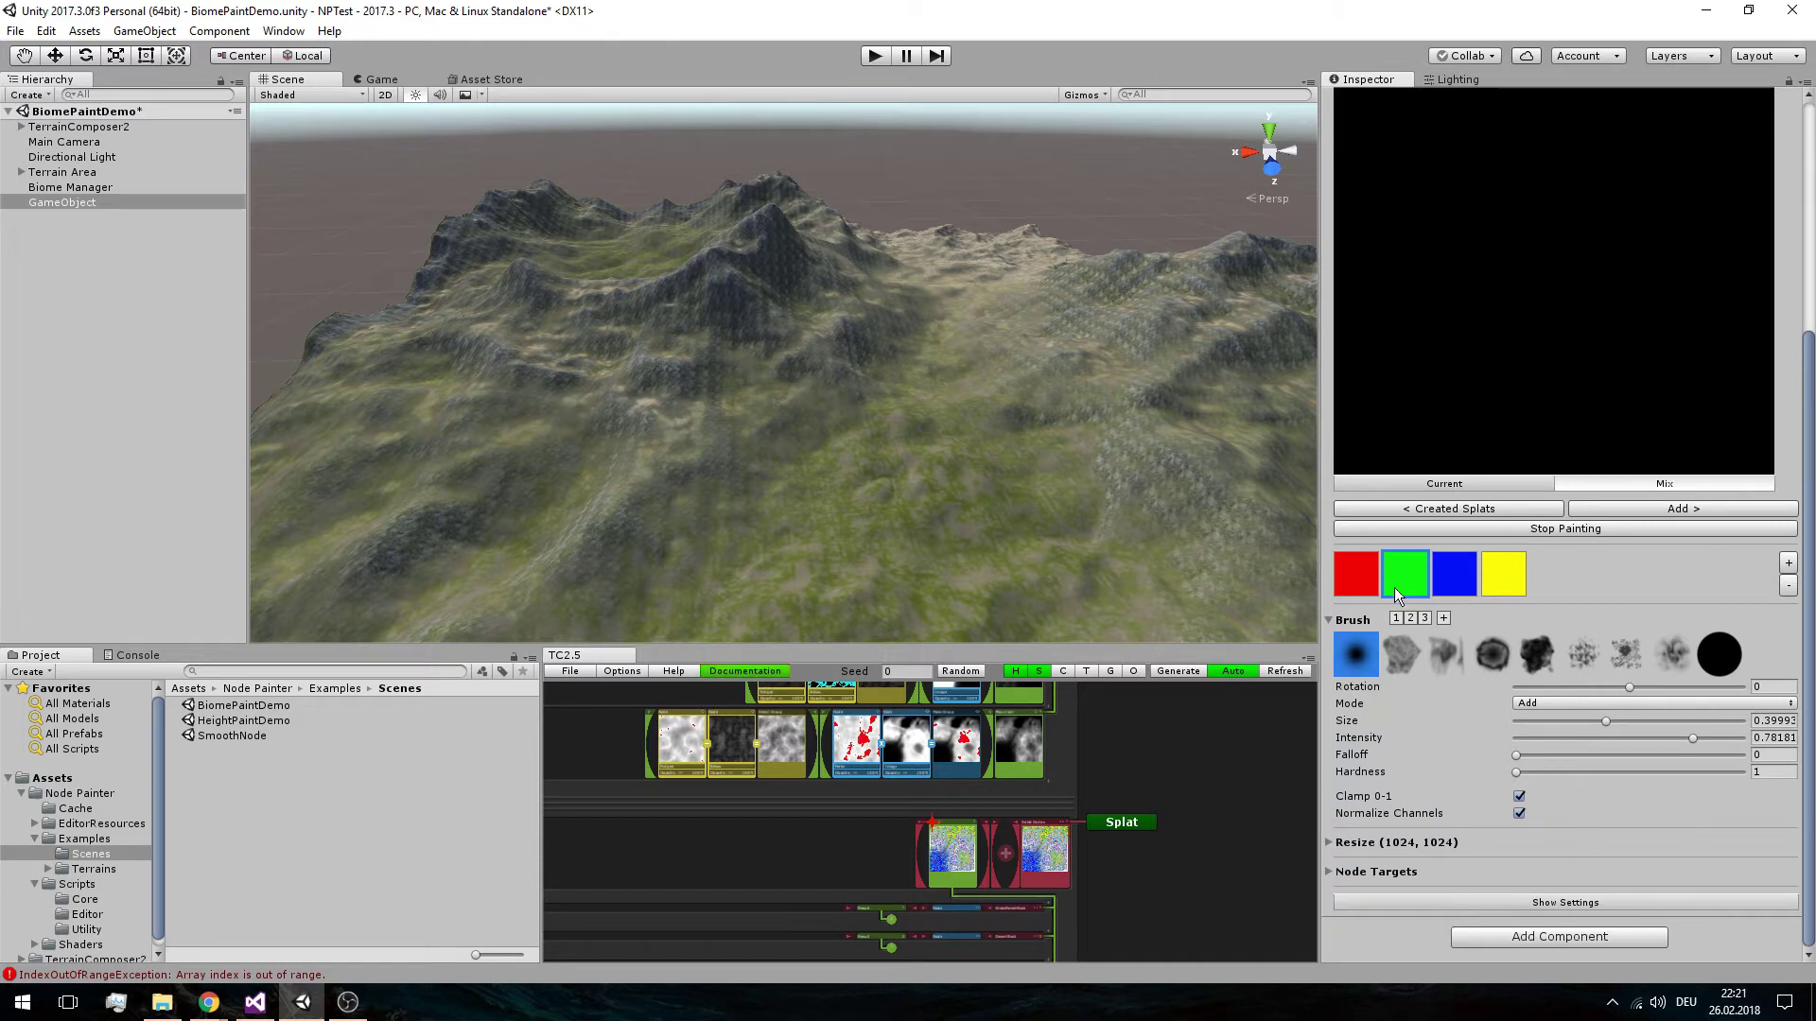
middle_drag(1215, 864, 1212, 796)
scroll(1173, 809, up, 3)
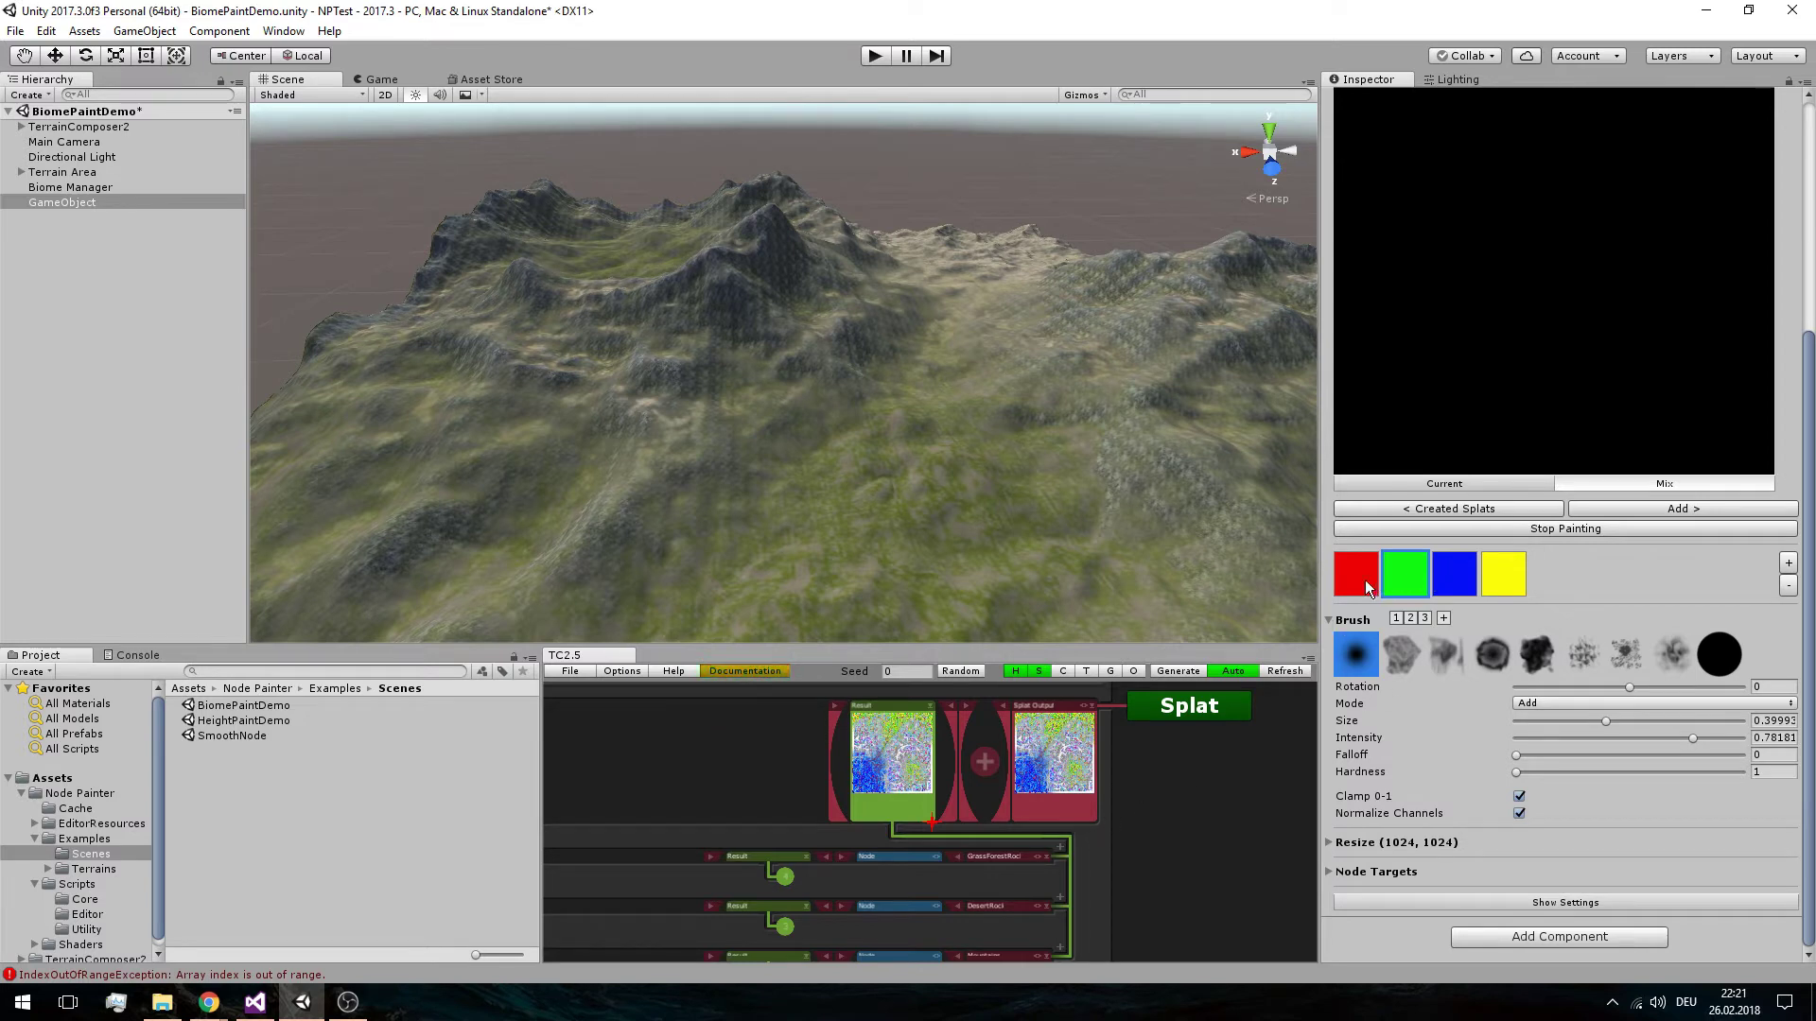
click(1468, 579)
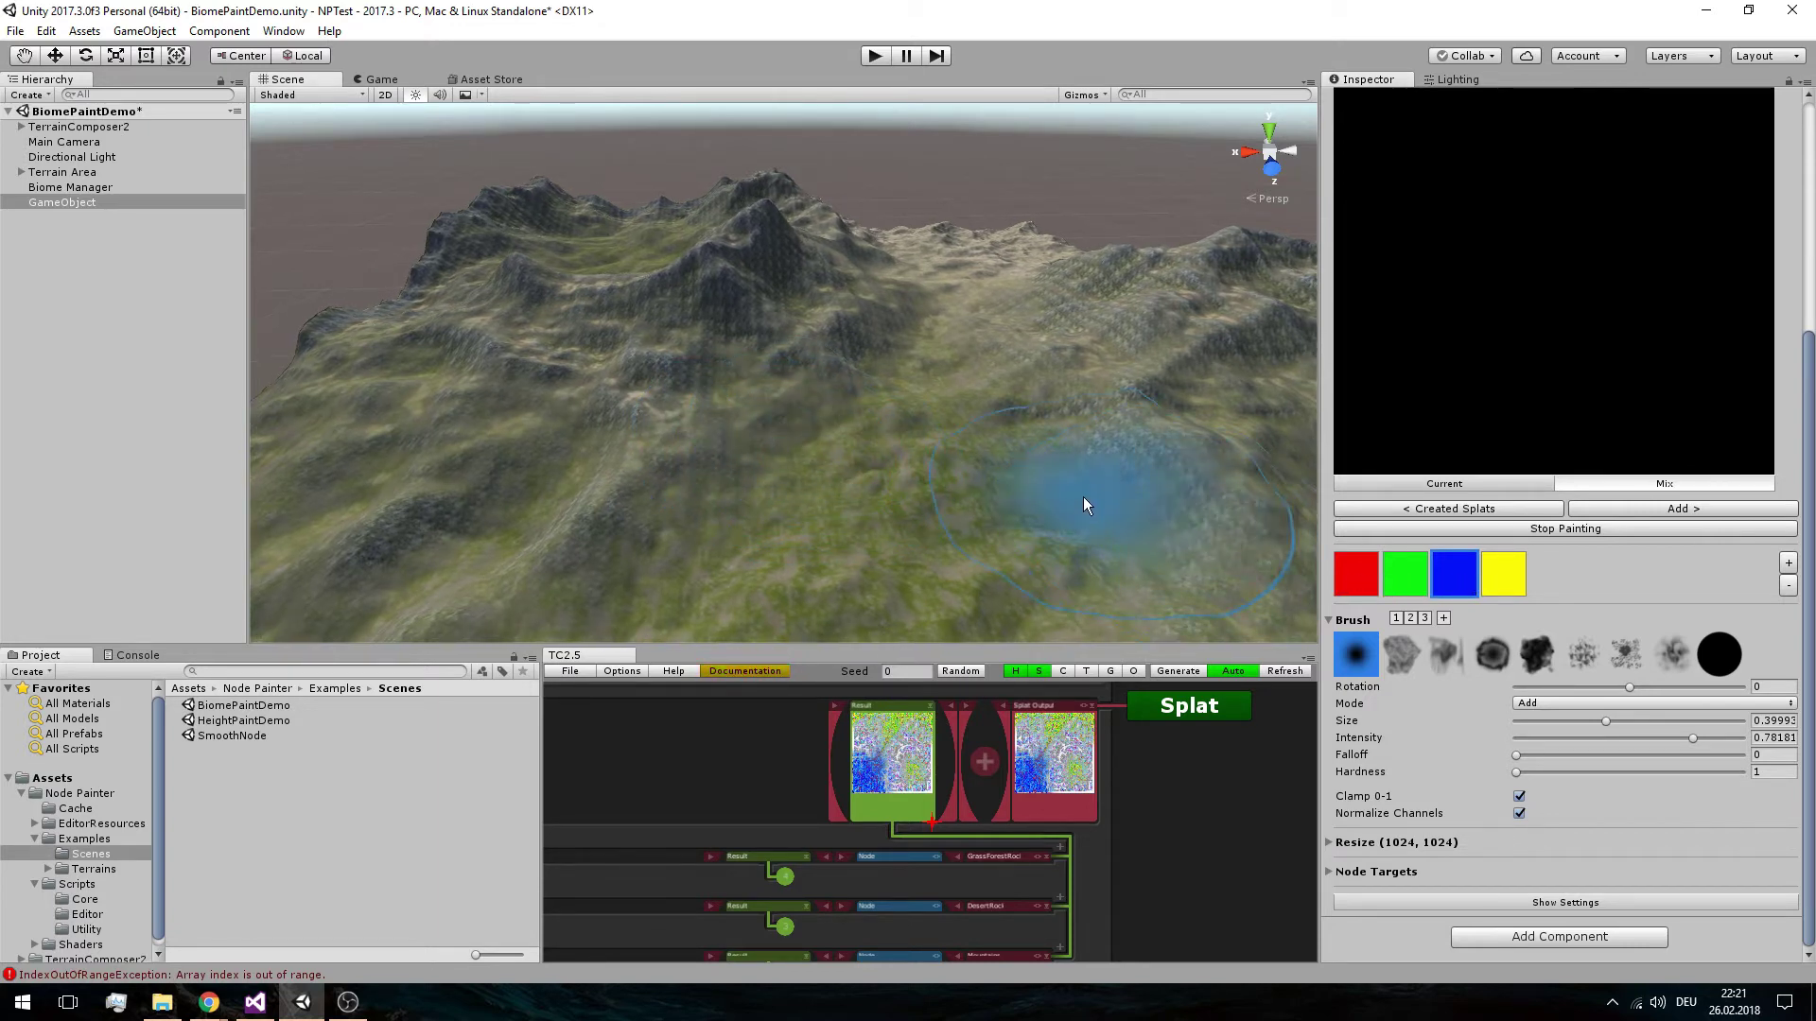
right_drag(899, 487, 882, 556)
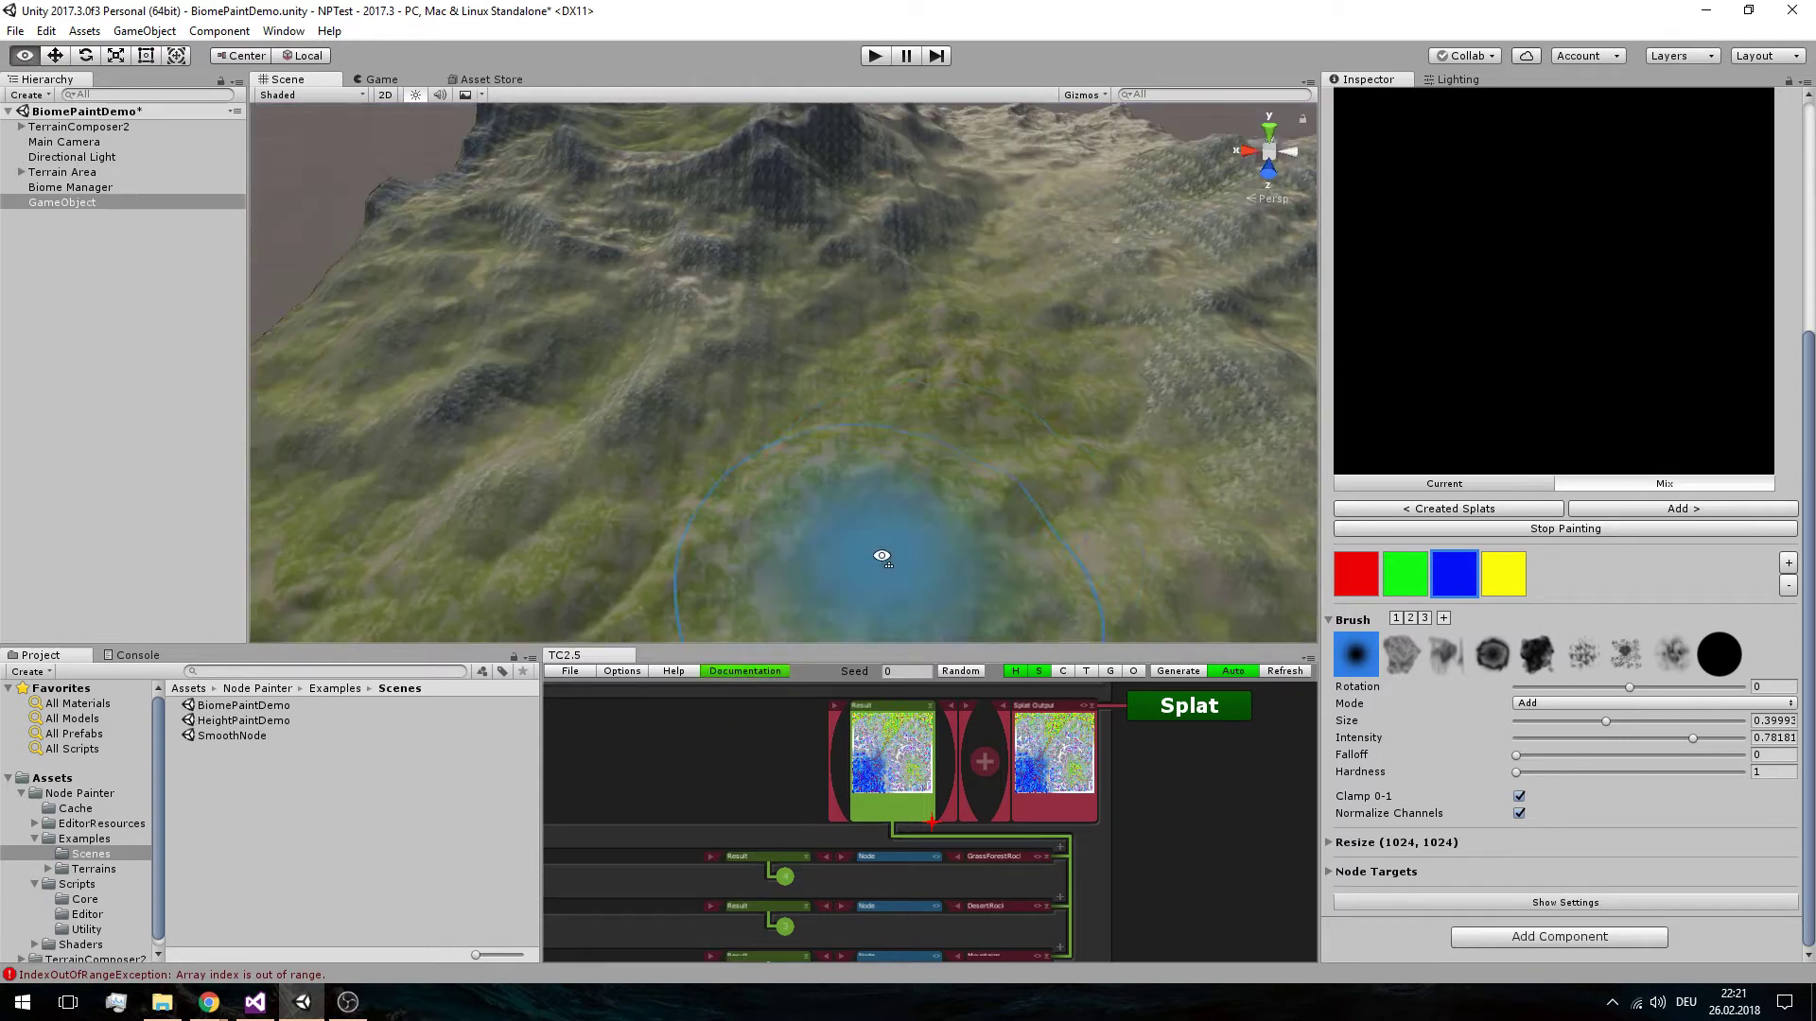
alt+drag(881, 556, 802, 454)
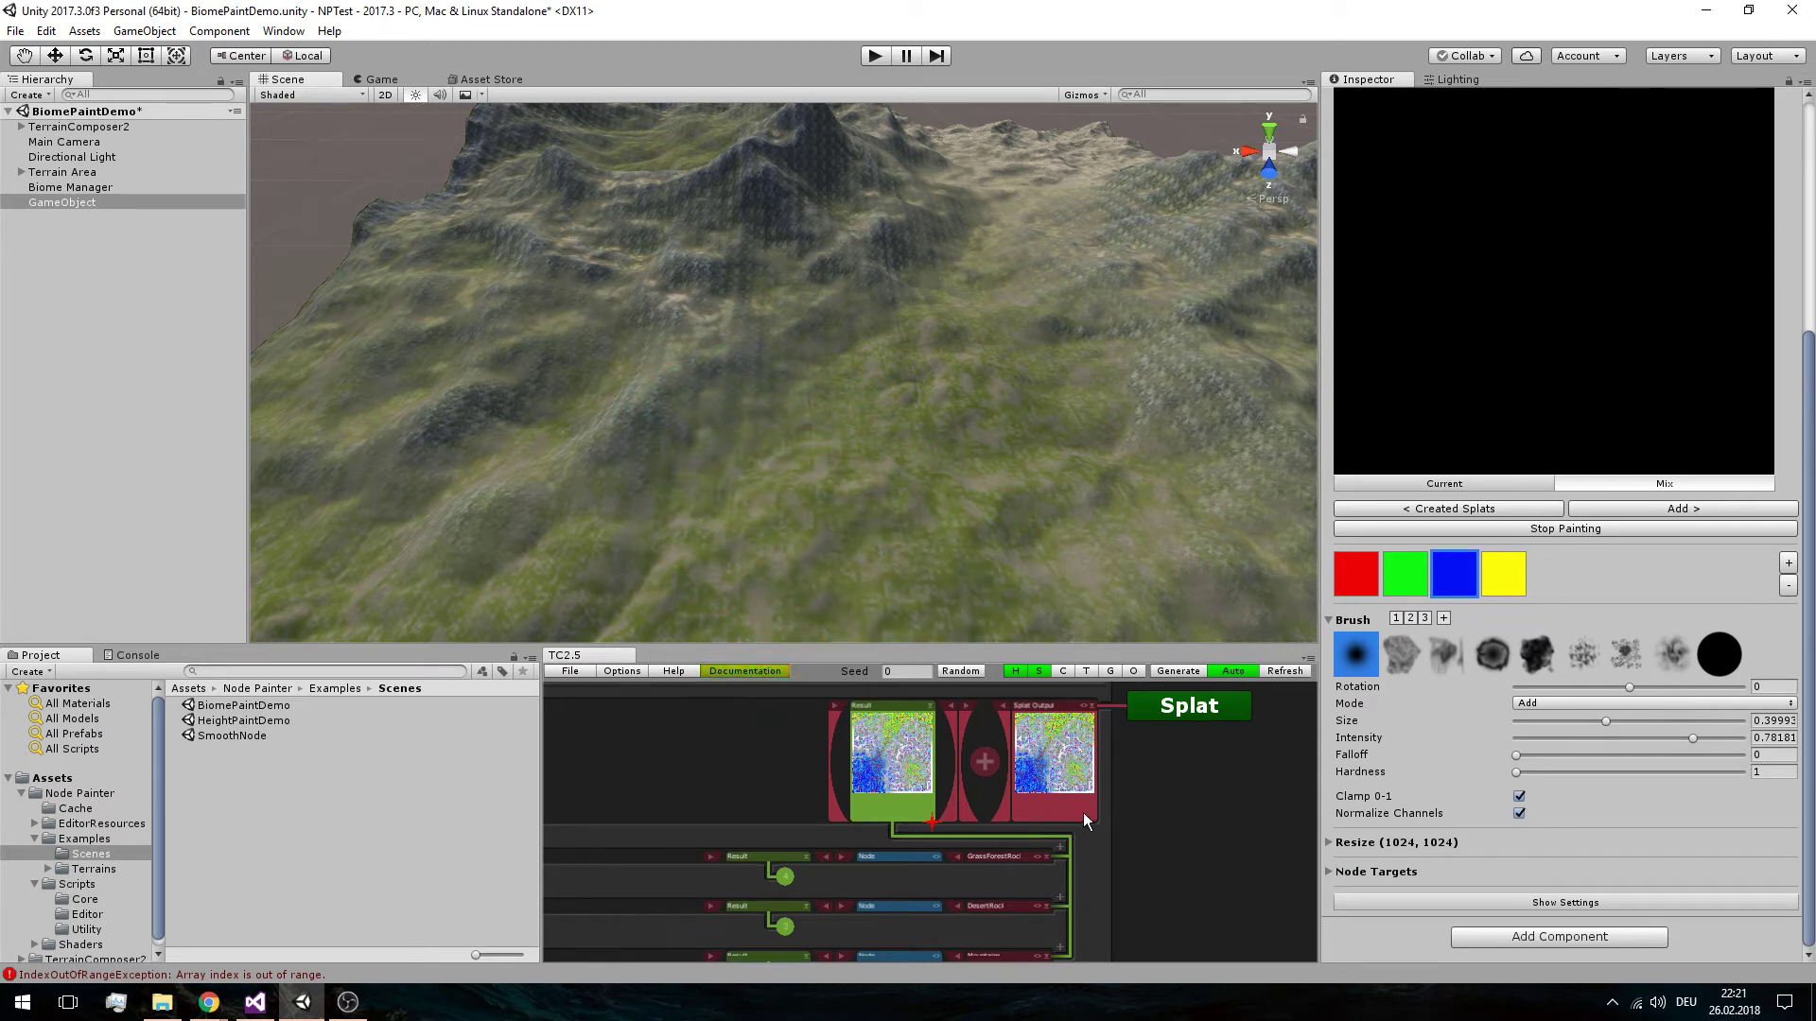
middle_drag(1082, 815, 1098, 791)
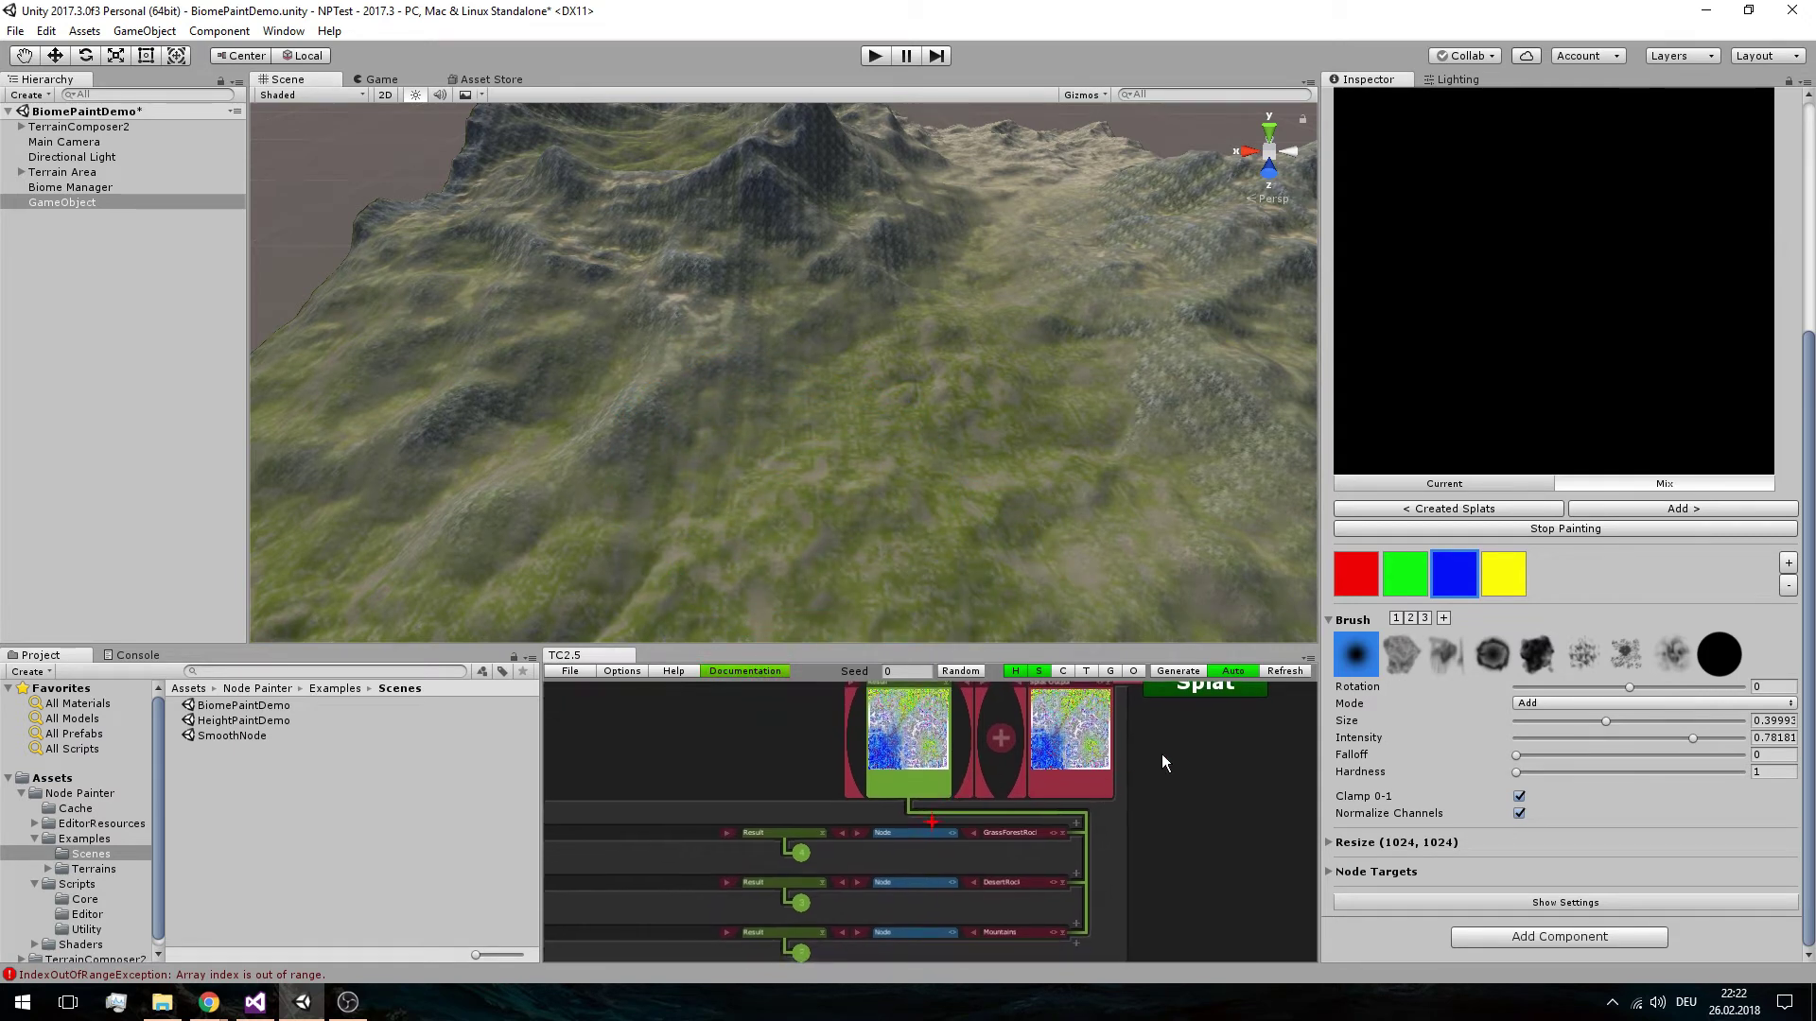
Fill the entire red channel of the Splats canvas
click(1359, 578)
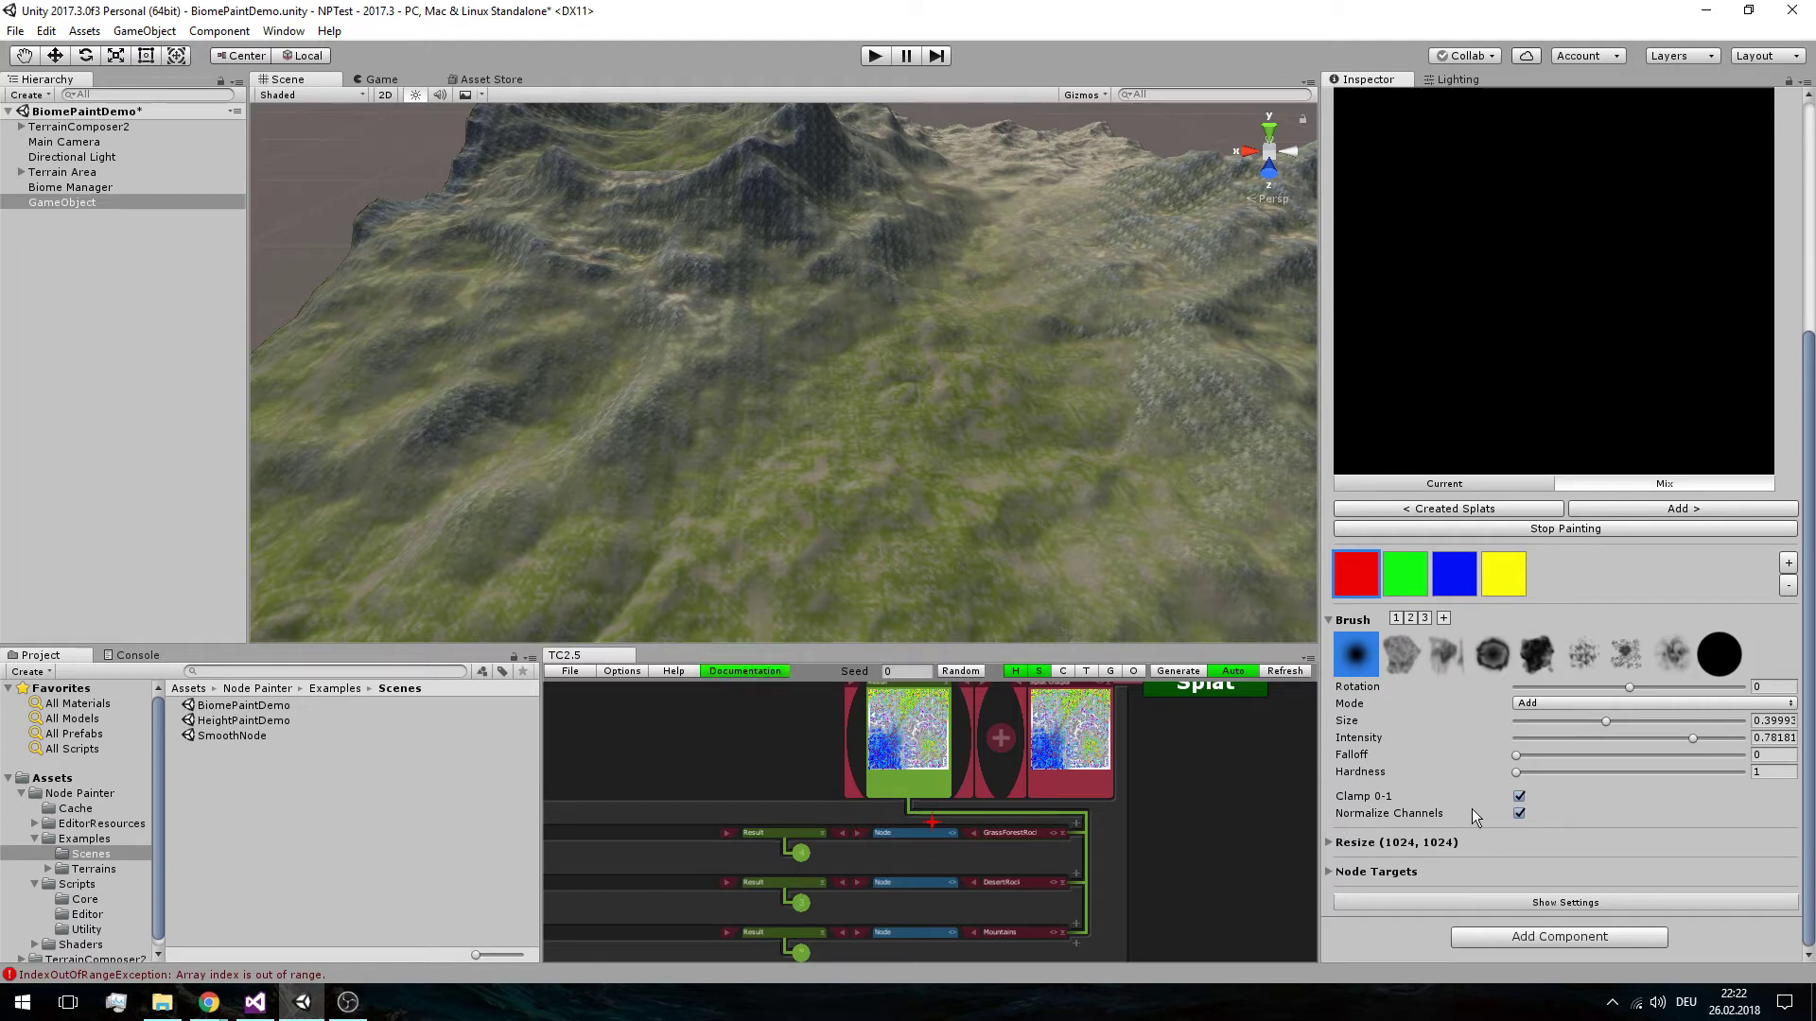
scroll(1551, 793, up, 3)
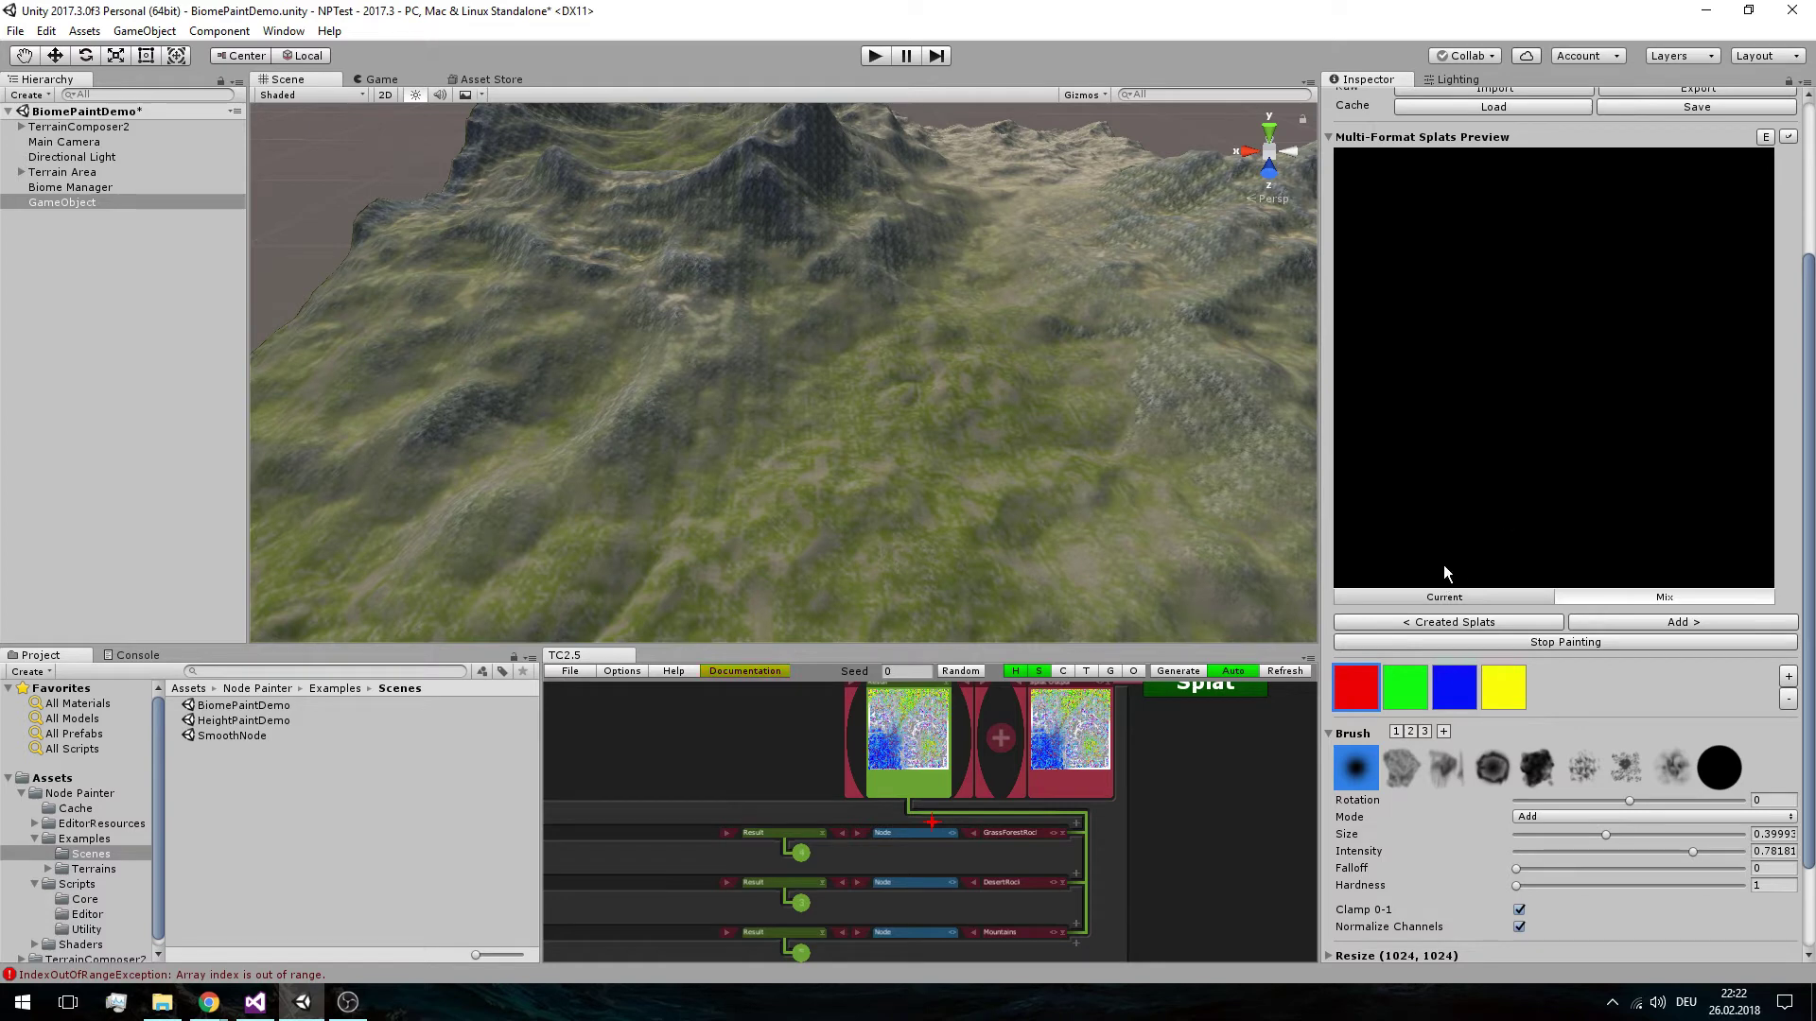
click(1392, 682)
right_click(1359, 679)
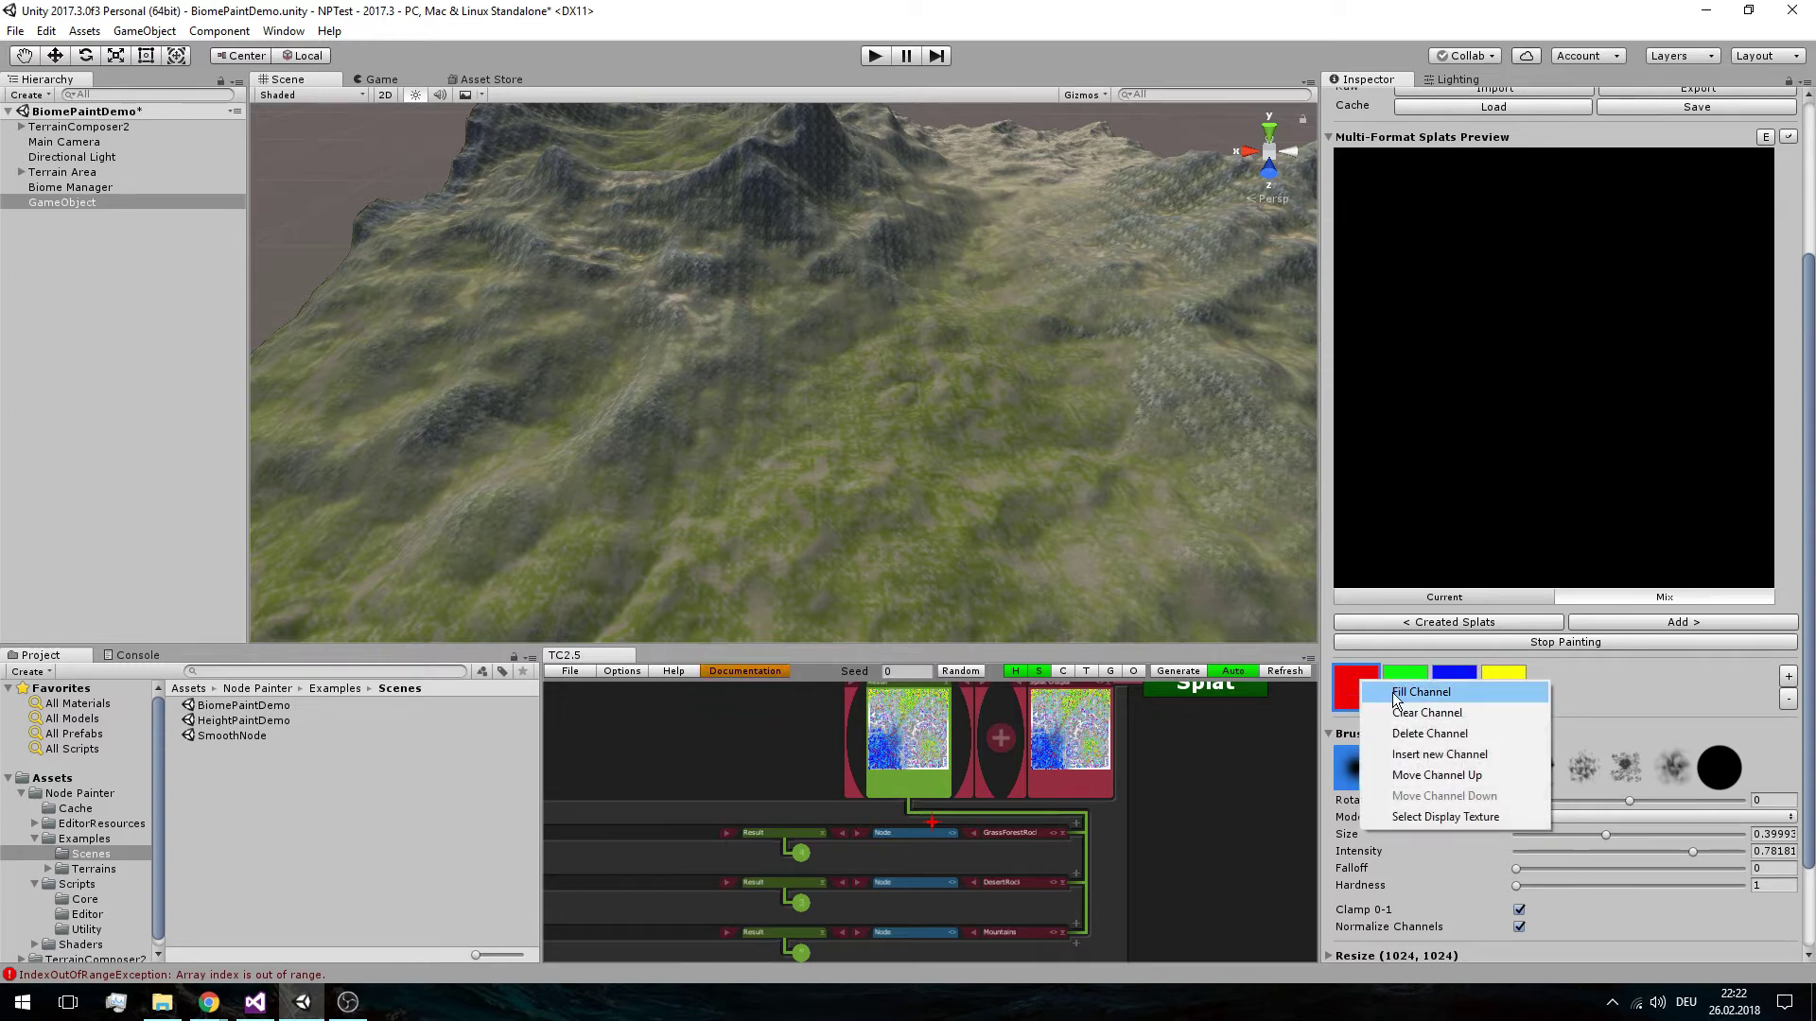
click(1394, 698)
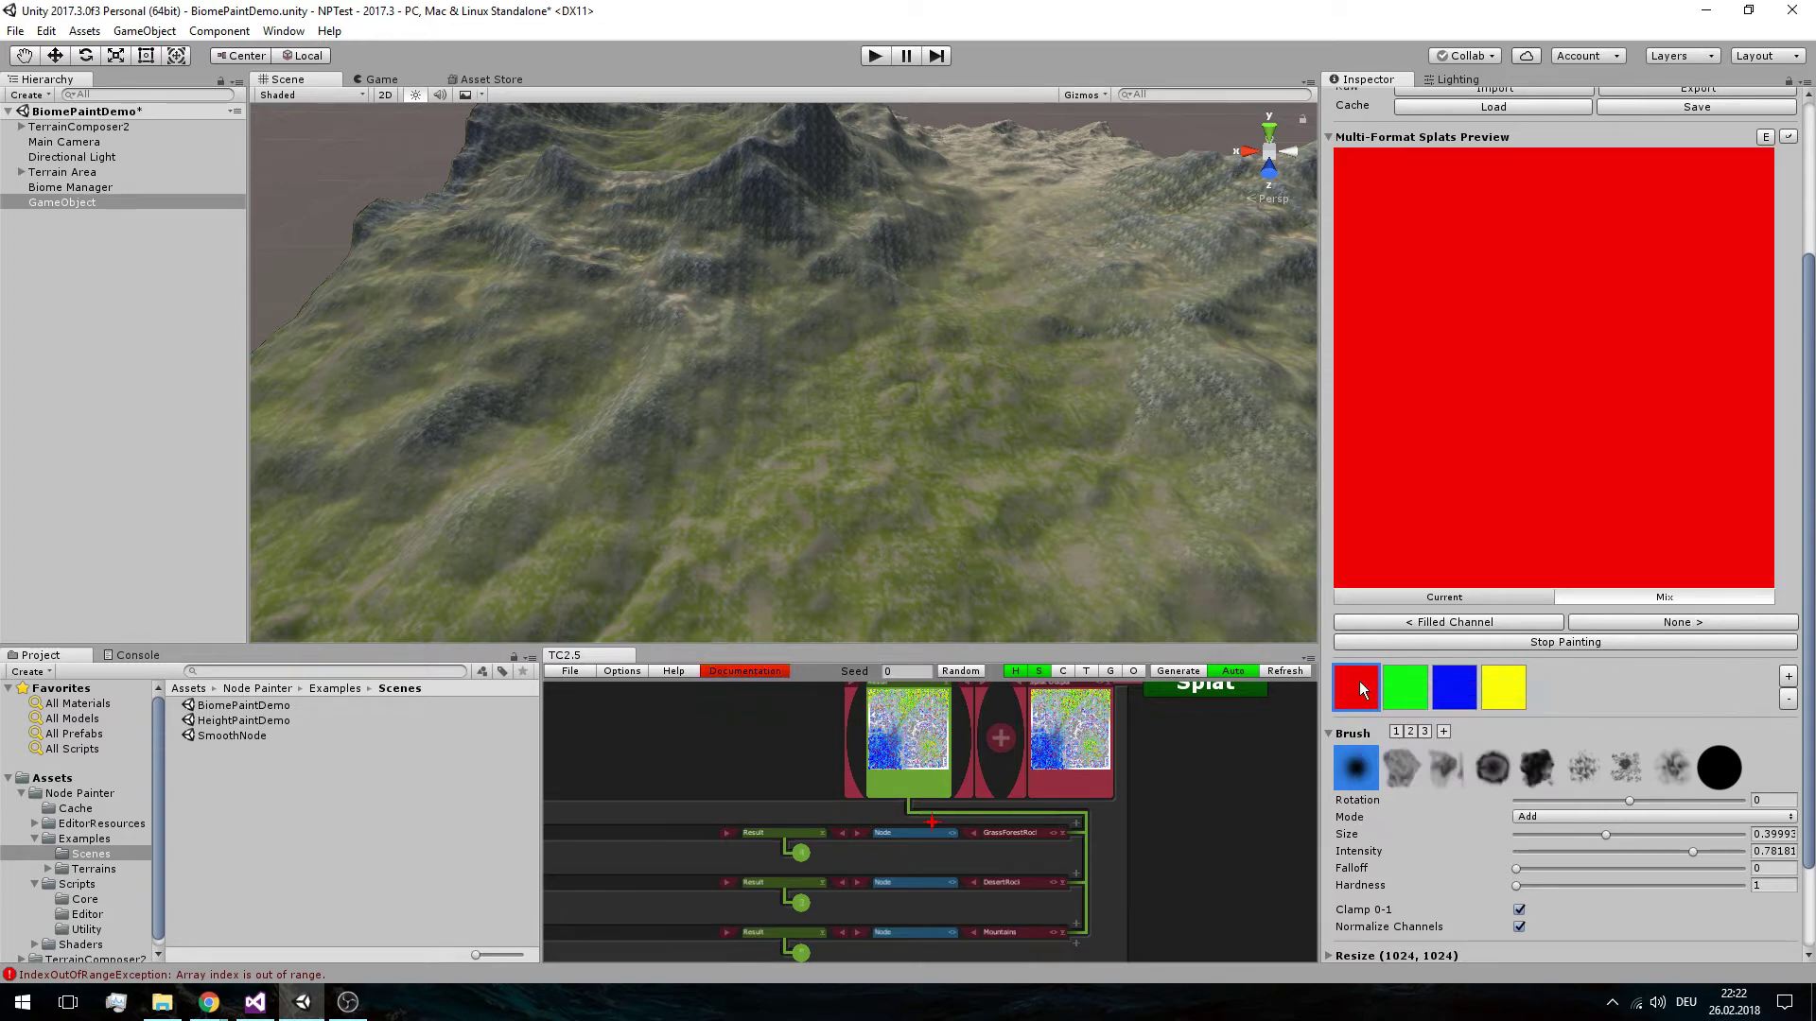
right_click(1359, 683)
click(1404, 694)
Paint a spot in the green channel near the canvas middle and compare the red and green channels individually
click(1406, 690)
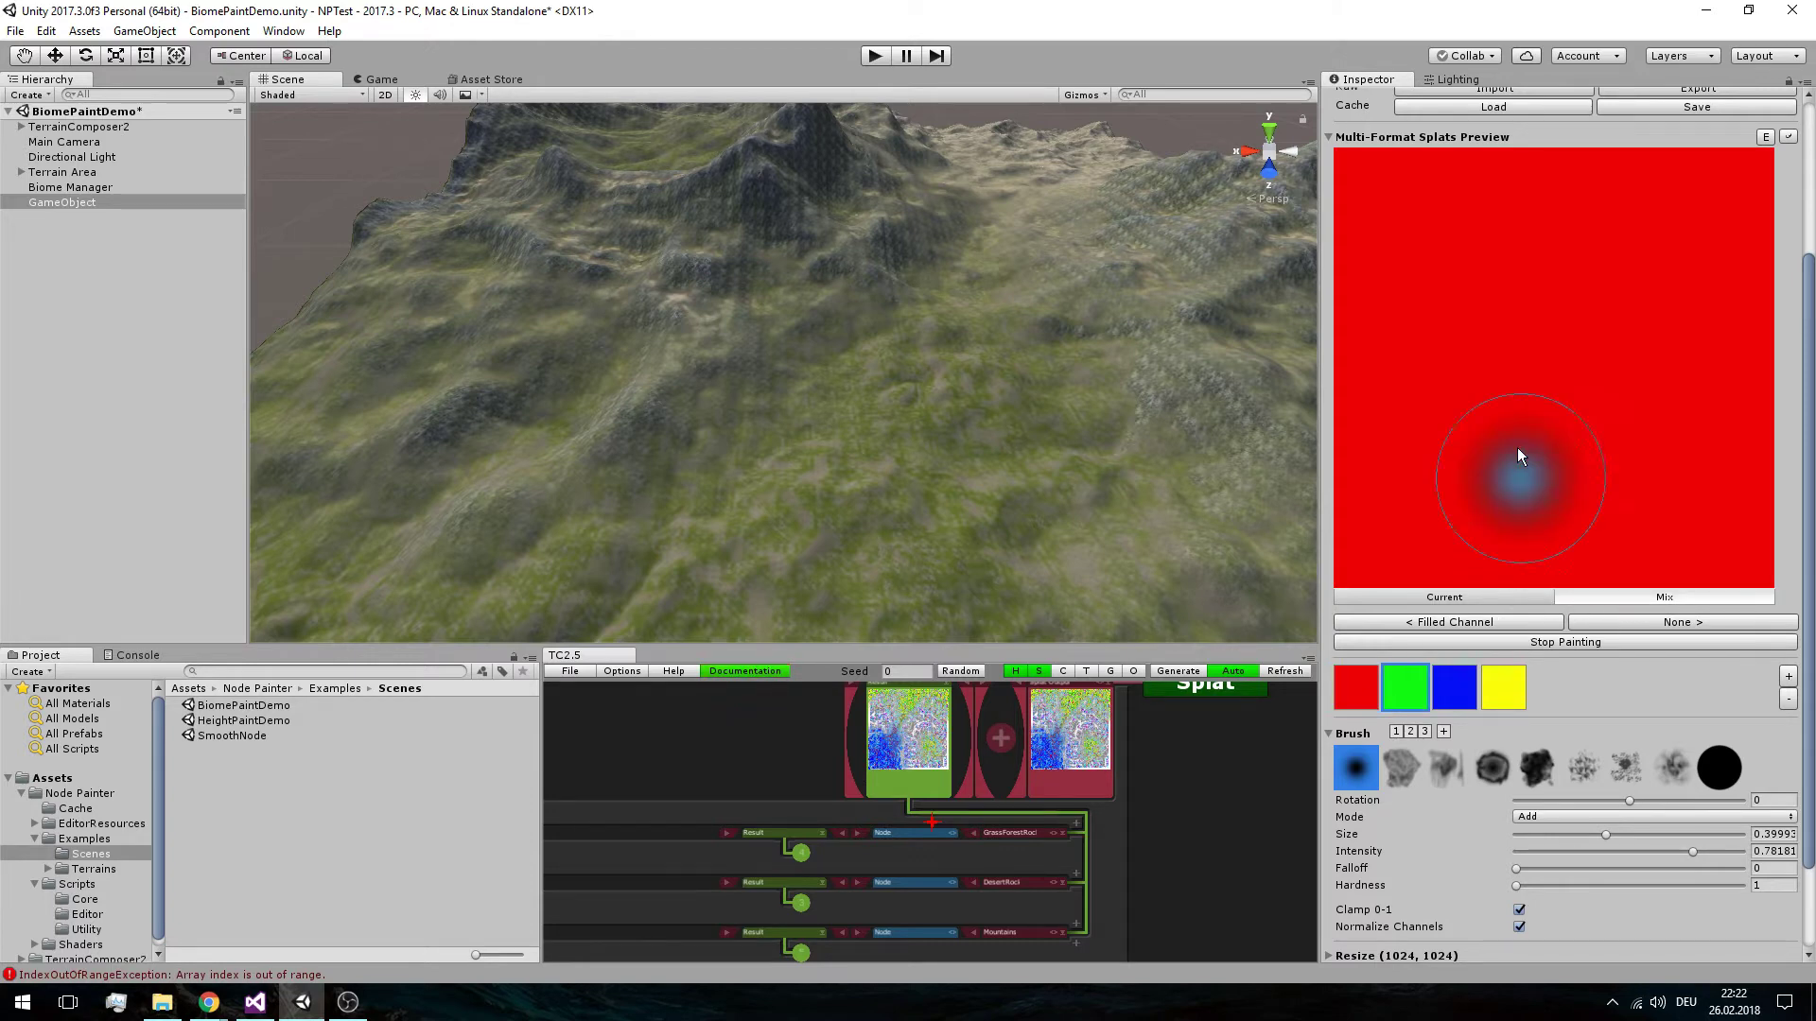
mouse_move(1453, 477)
mouse_down()
mouse_move(1472, 423)
mouse_move(1498, 449)
mouse_move(1536, 400)
mouse_move(1553, 468)
mouse_up()
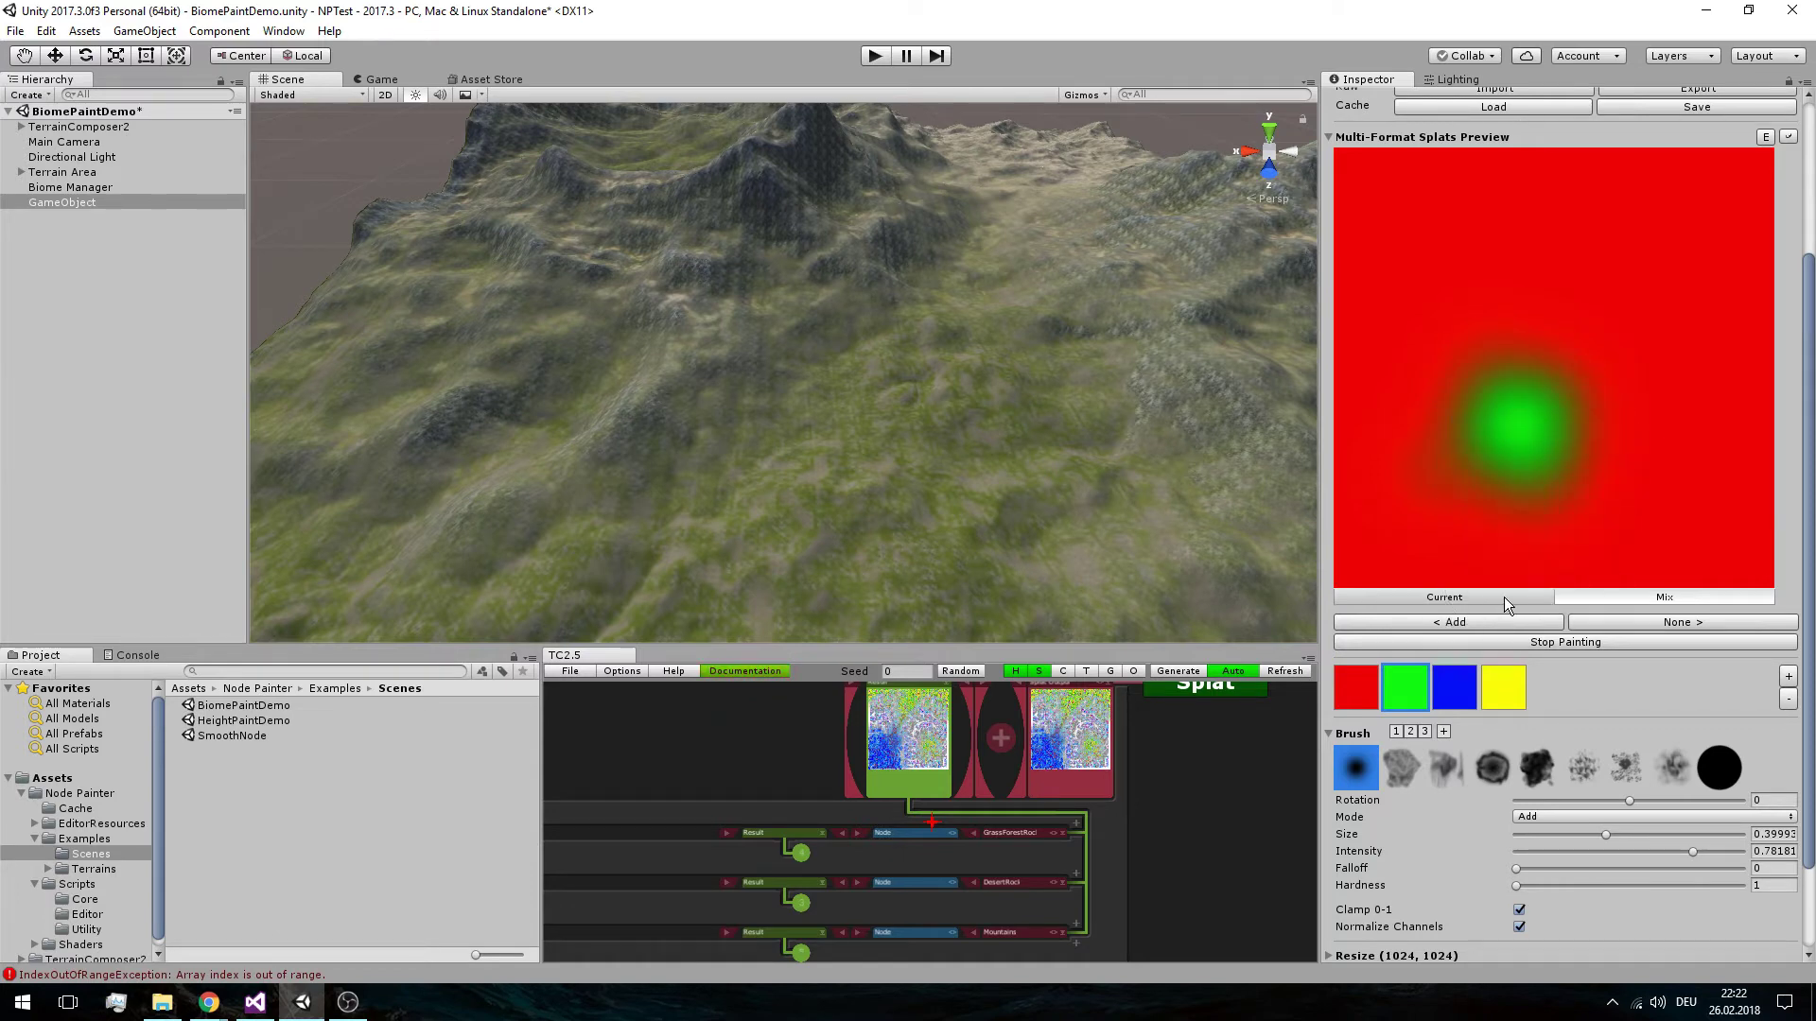
click(1360, 698)
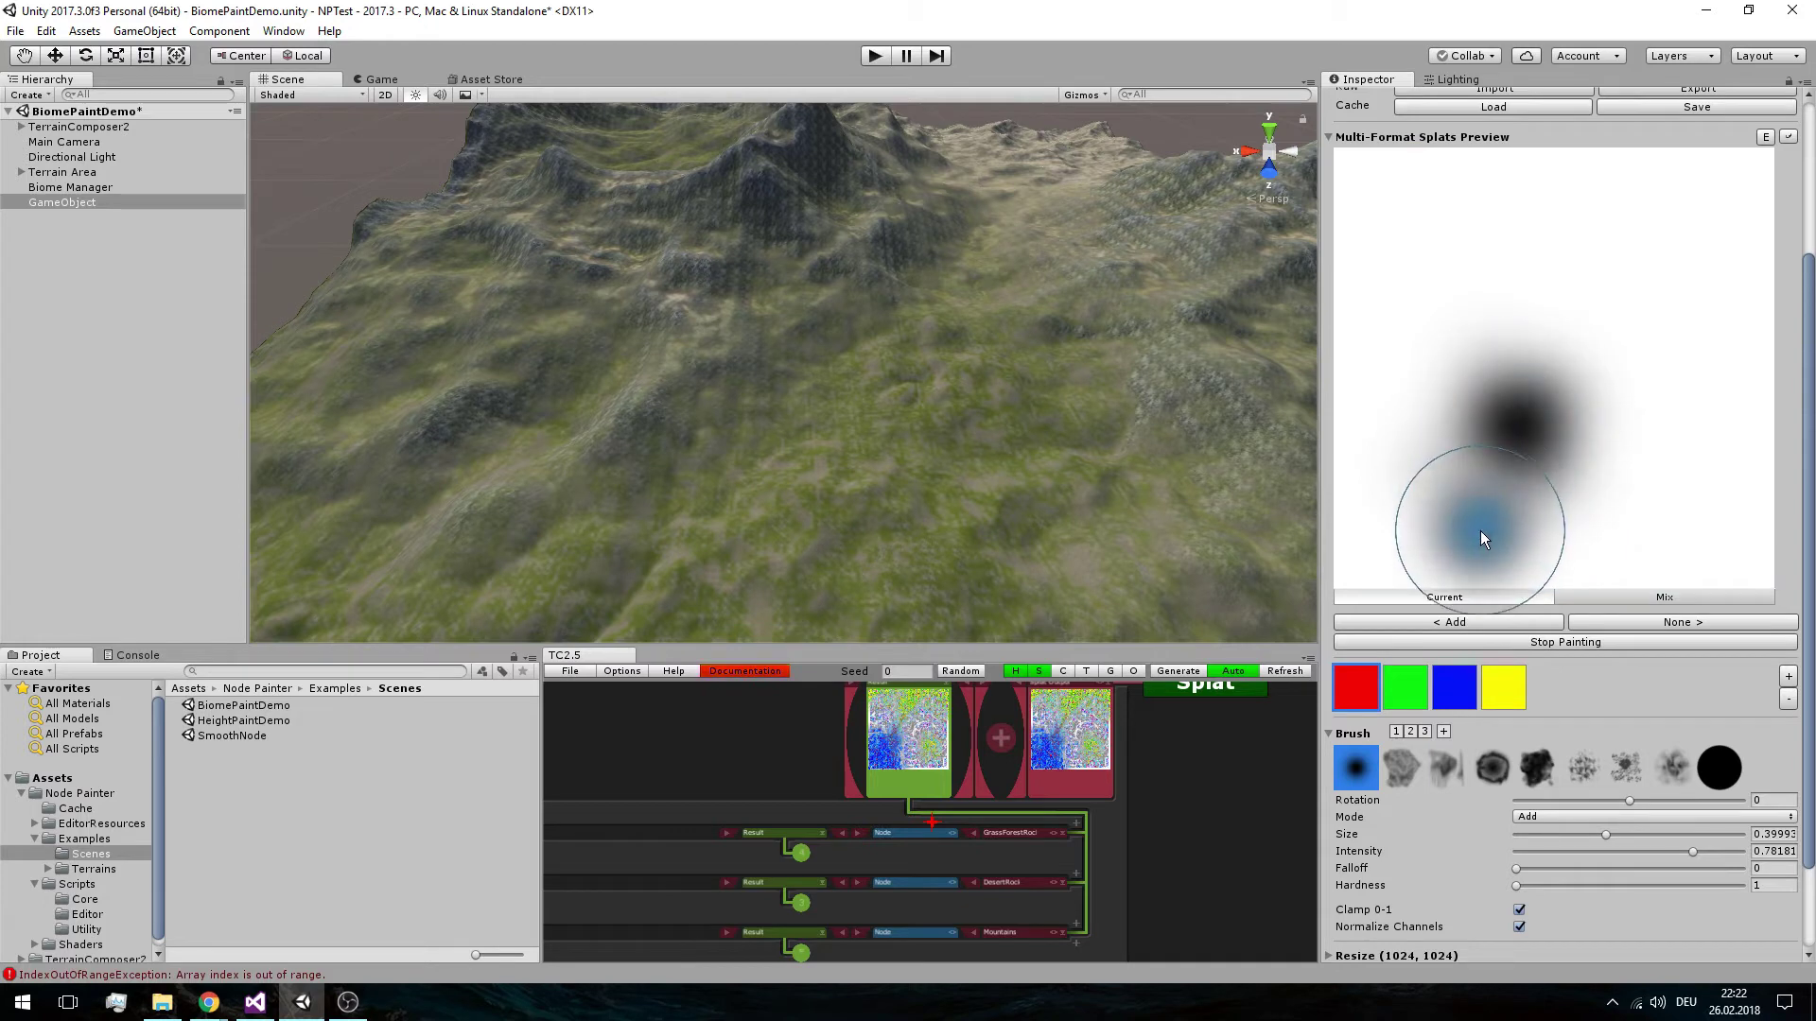
click(1406, 690)
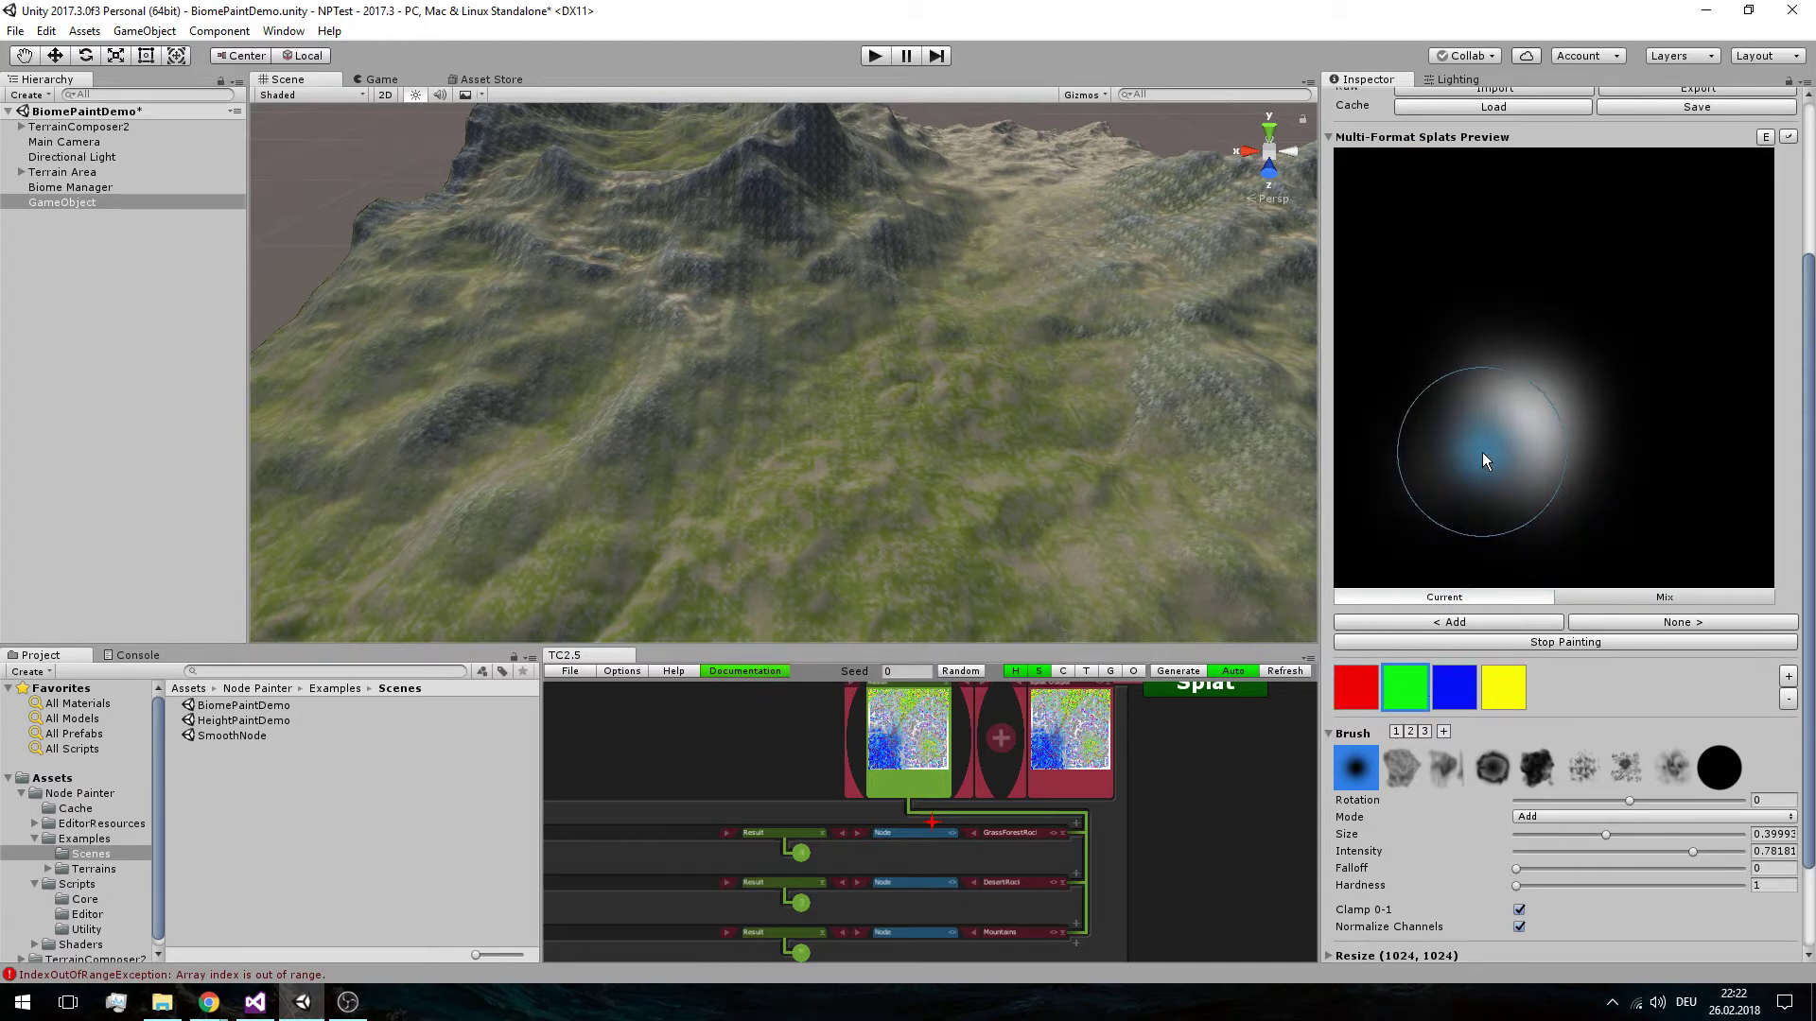
click(1498, 433)
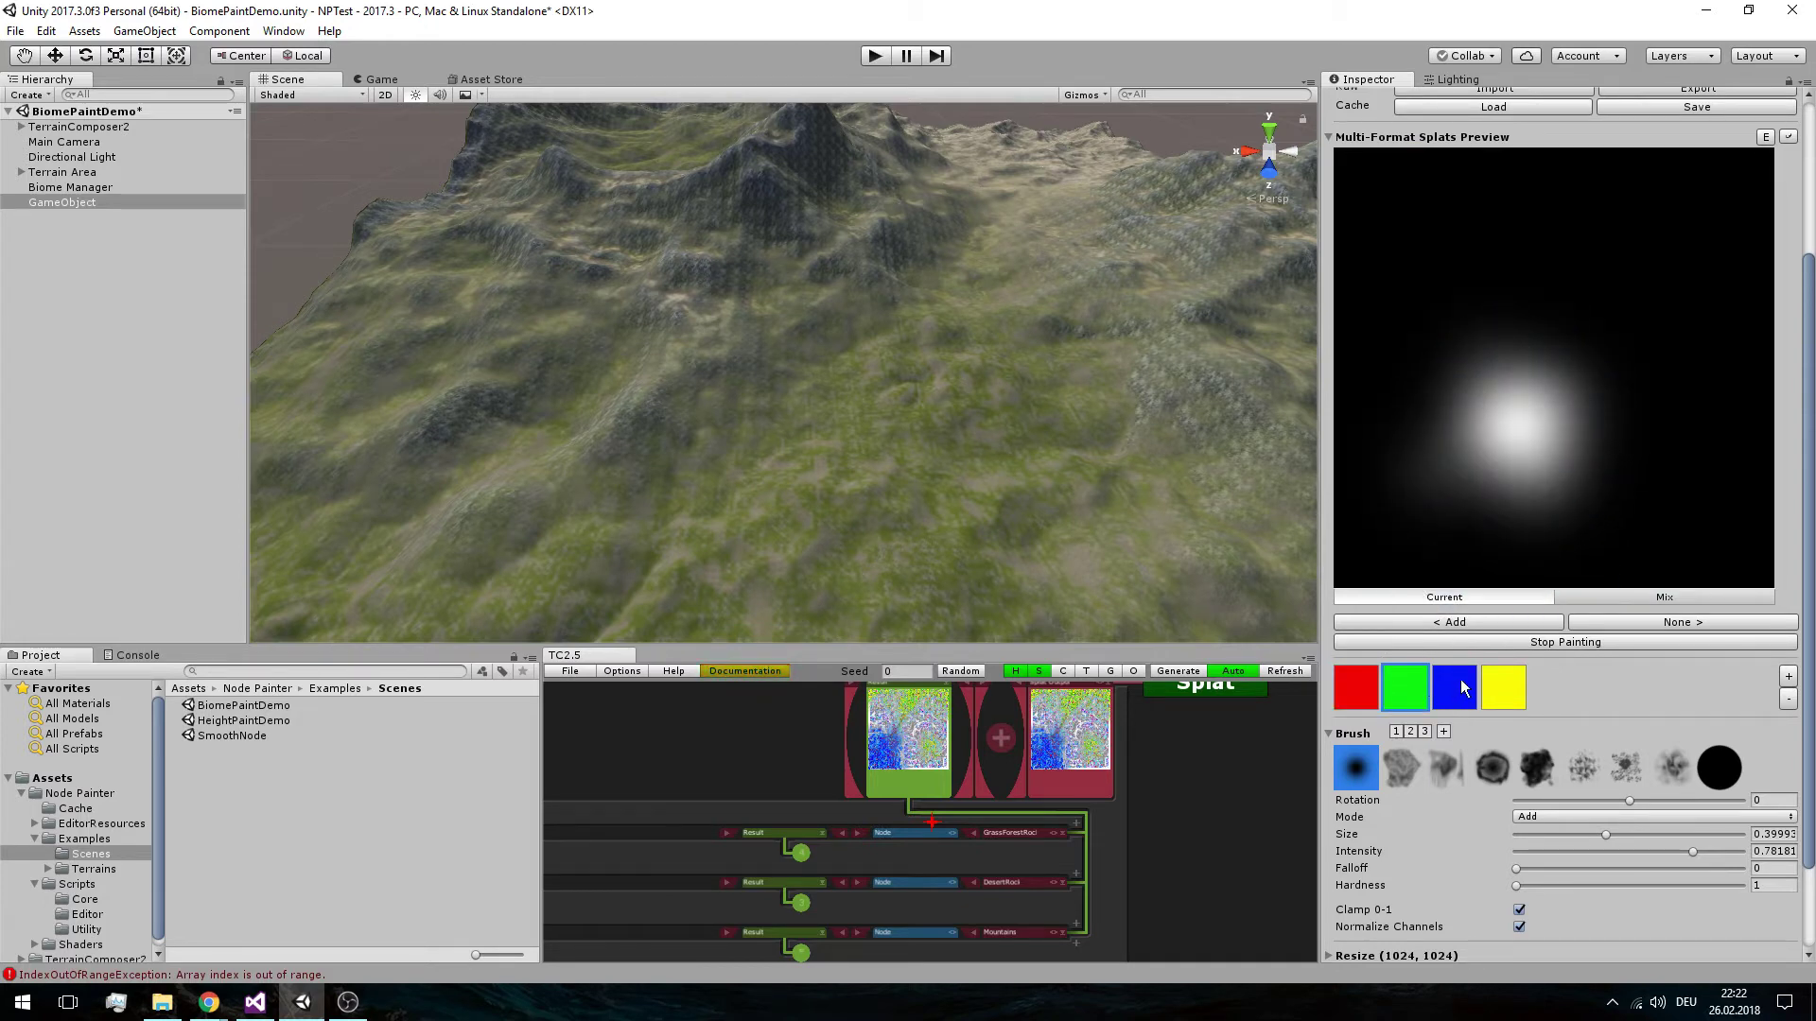
Paint a spot in the blue channel above the green one and brush the red channel between the two
click(1461, 687)
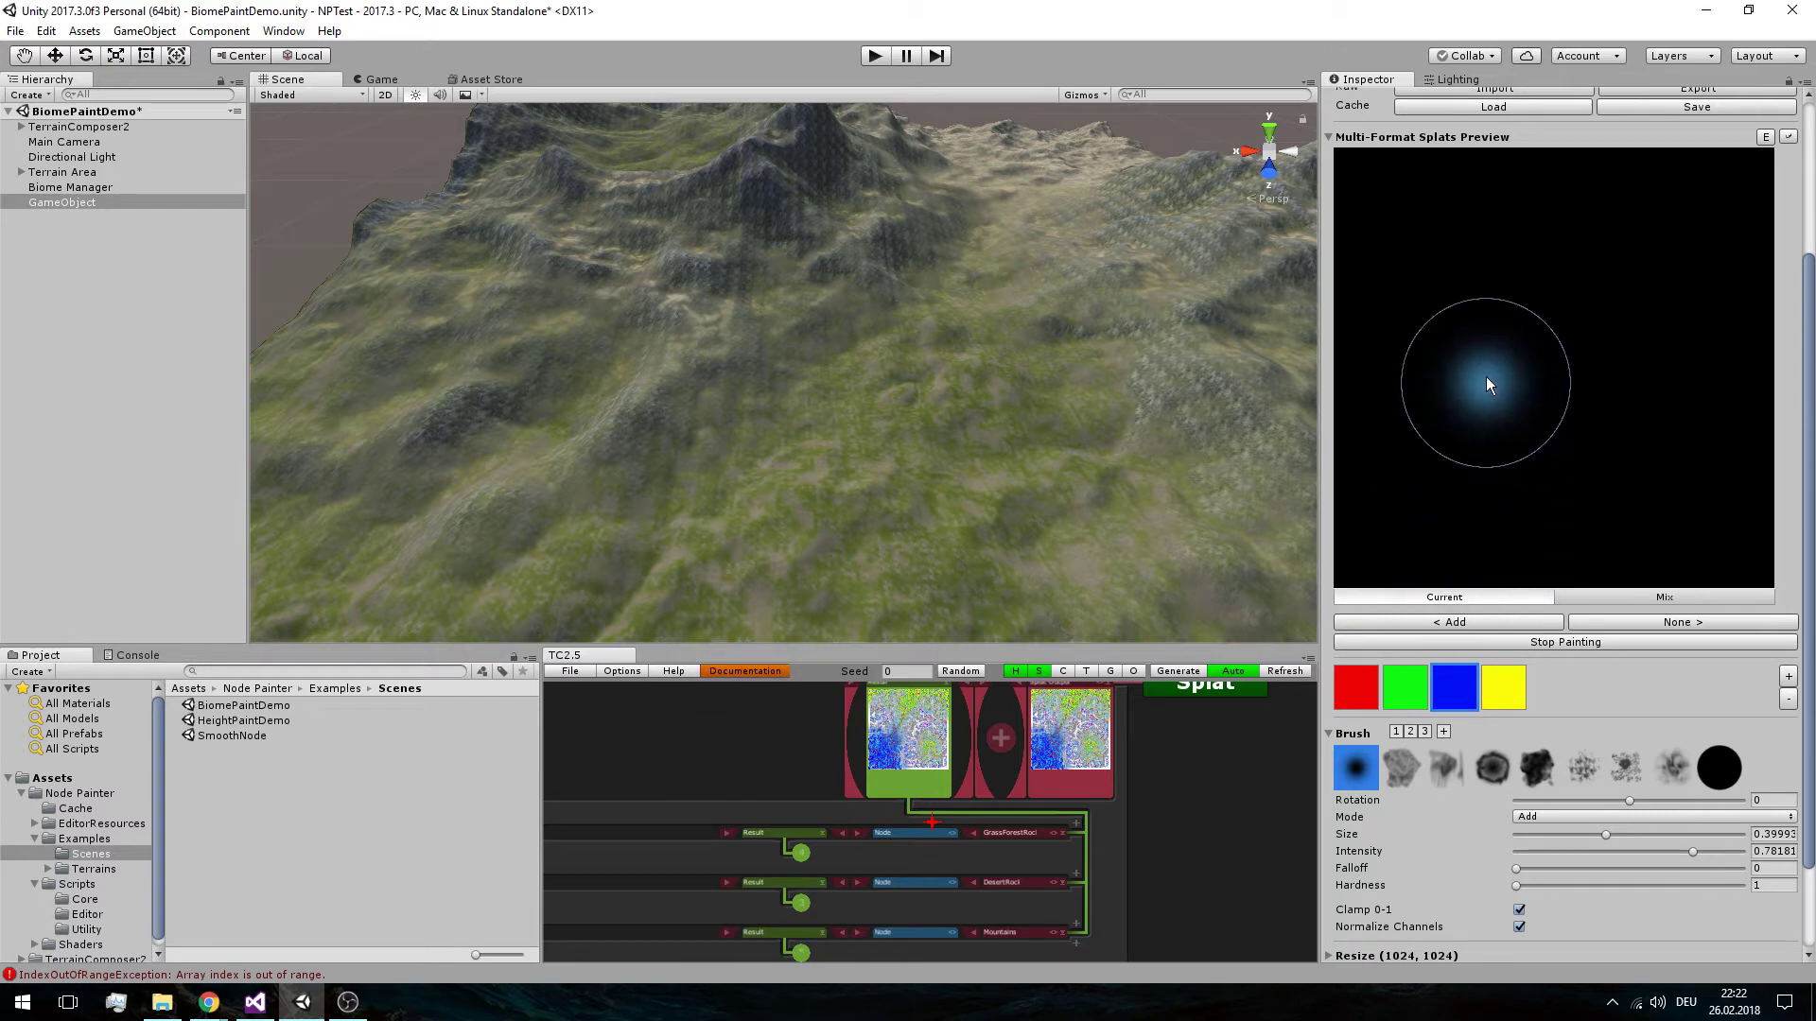
mouse_move(1455, 342)
mouse_down()
mouse_move(1483, 333)
mouse_move(1472, 304)
mouse_move(1506, 322)
mouse_move(1476, 394)
mouse_move(1496, 327)
mouse_up()
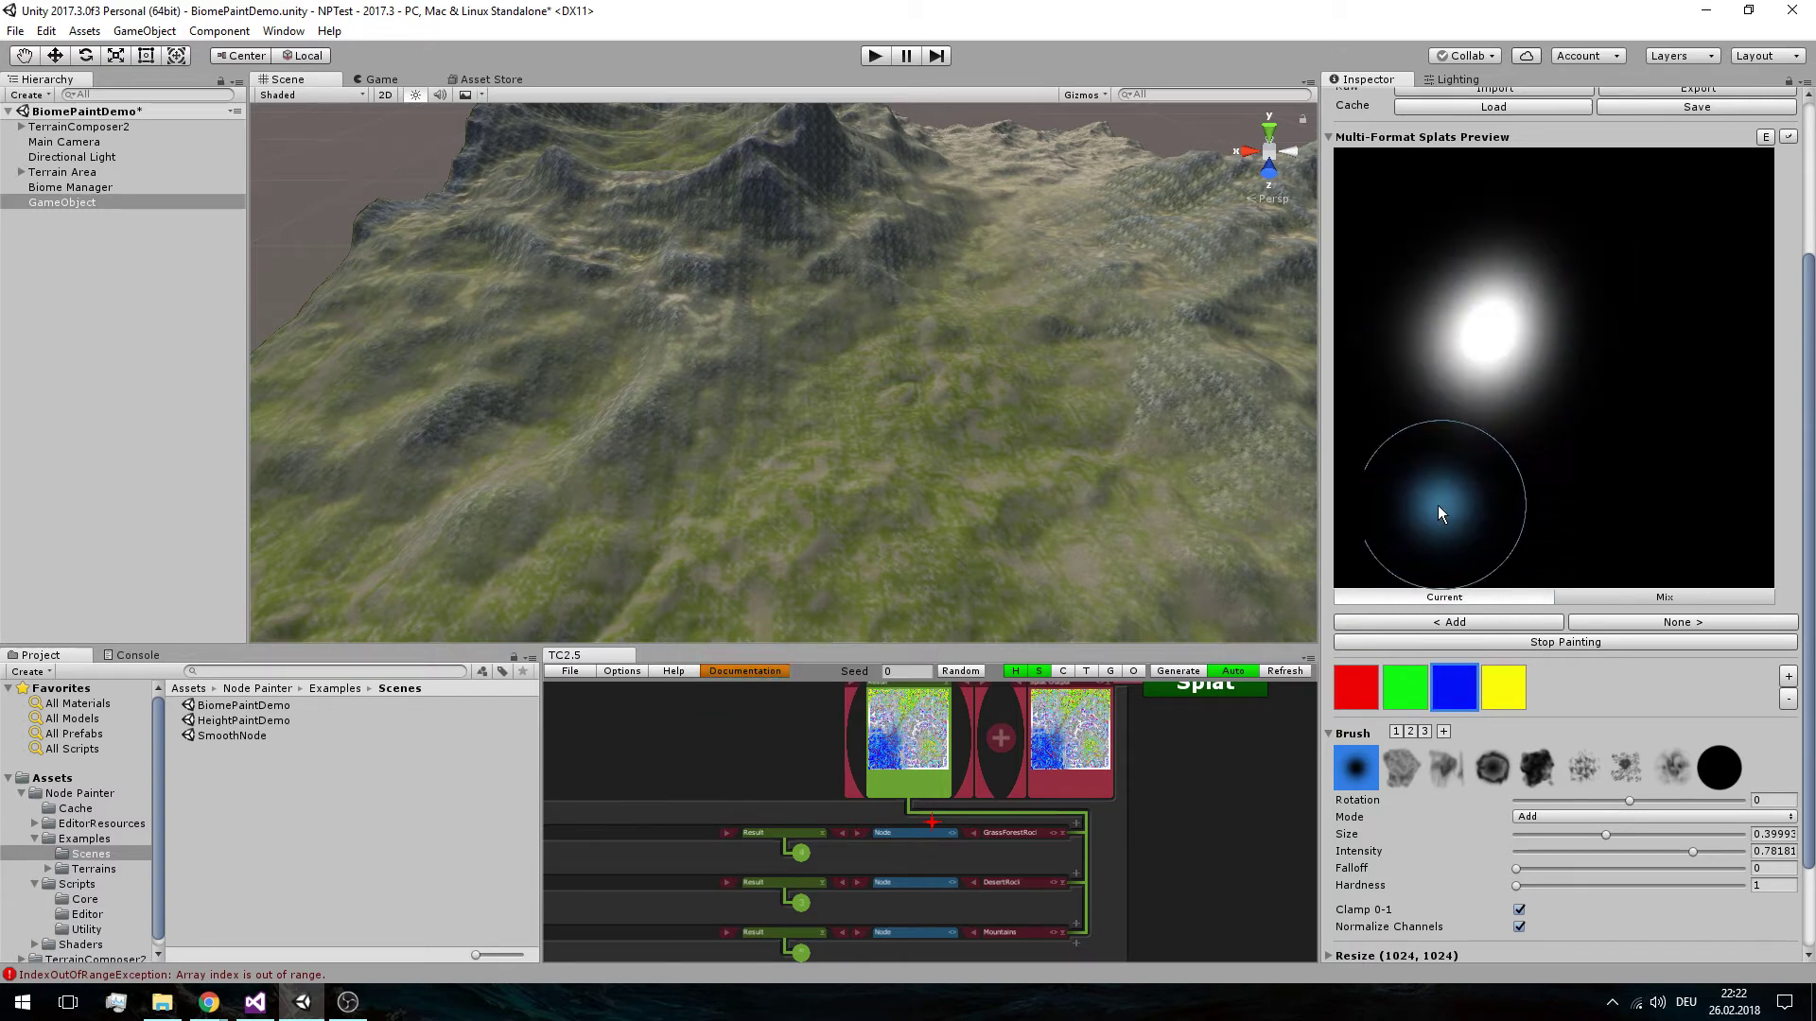
click(1360, 685)
drag(1514, 425, 1489, 401)
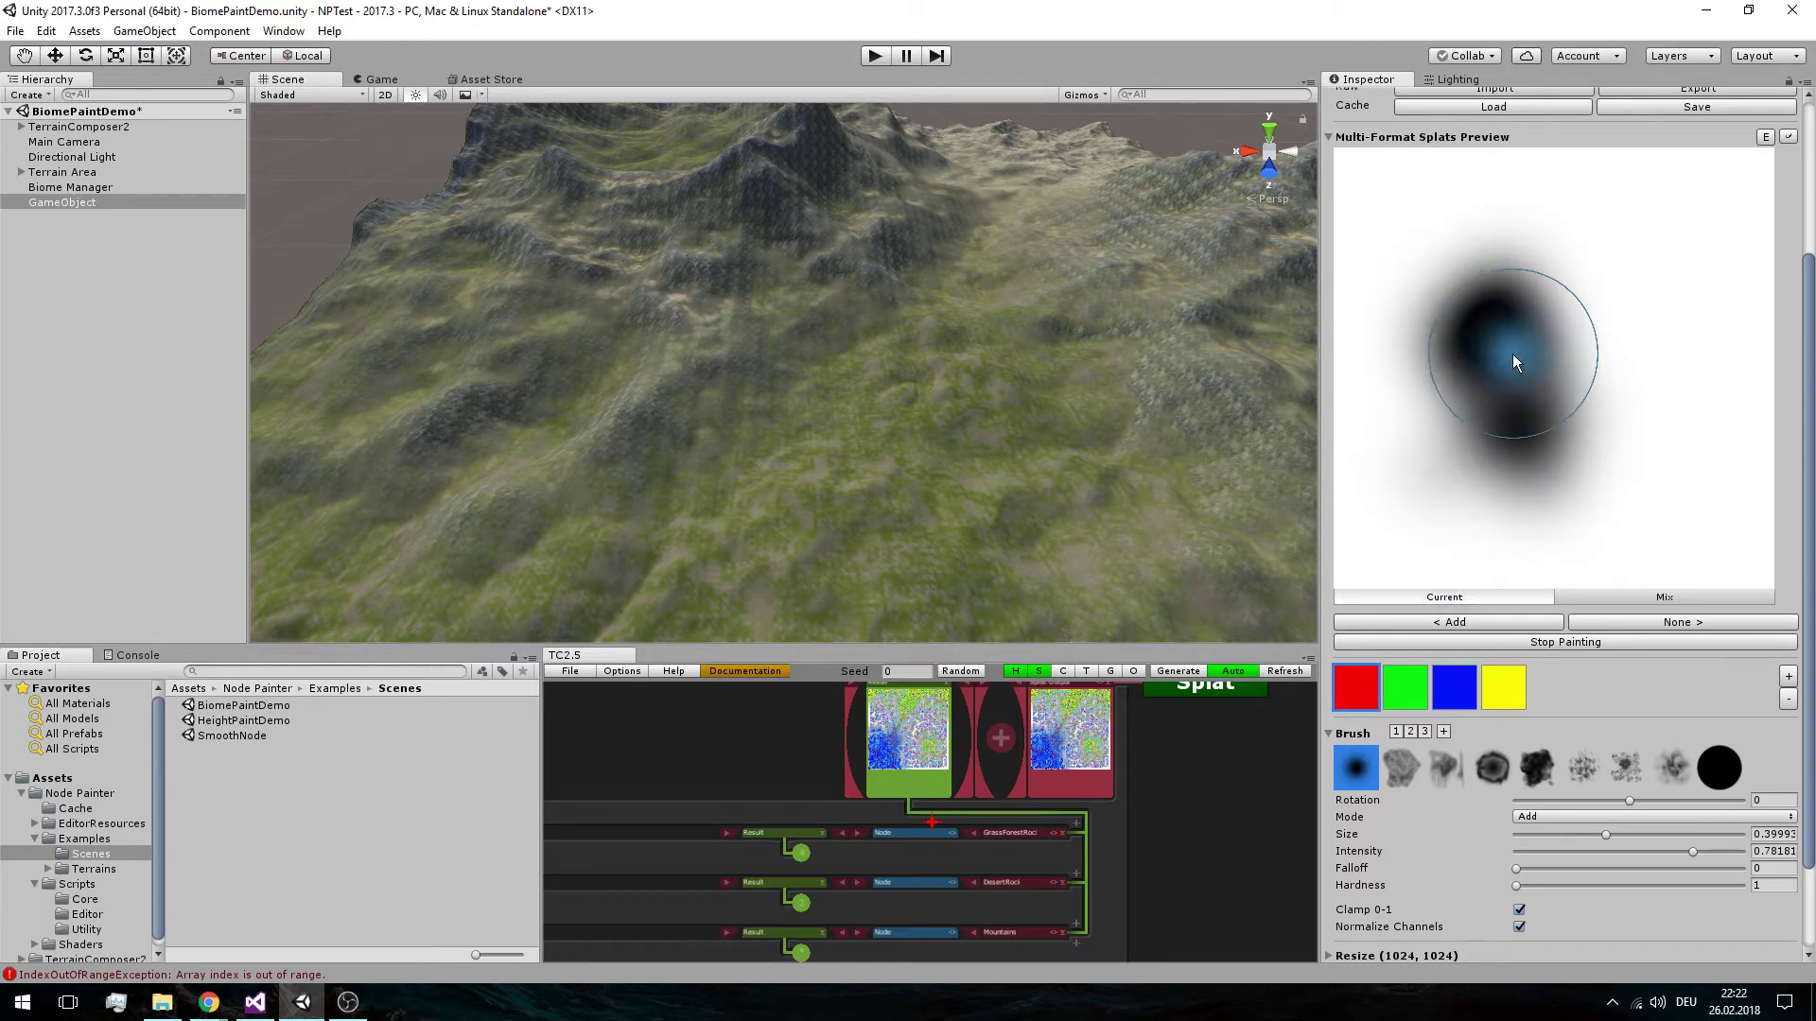
Paint more of the red channel between the two spots and check the green and blue channels
click(1407, 696)
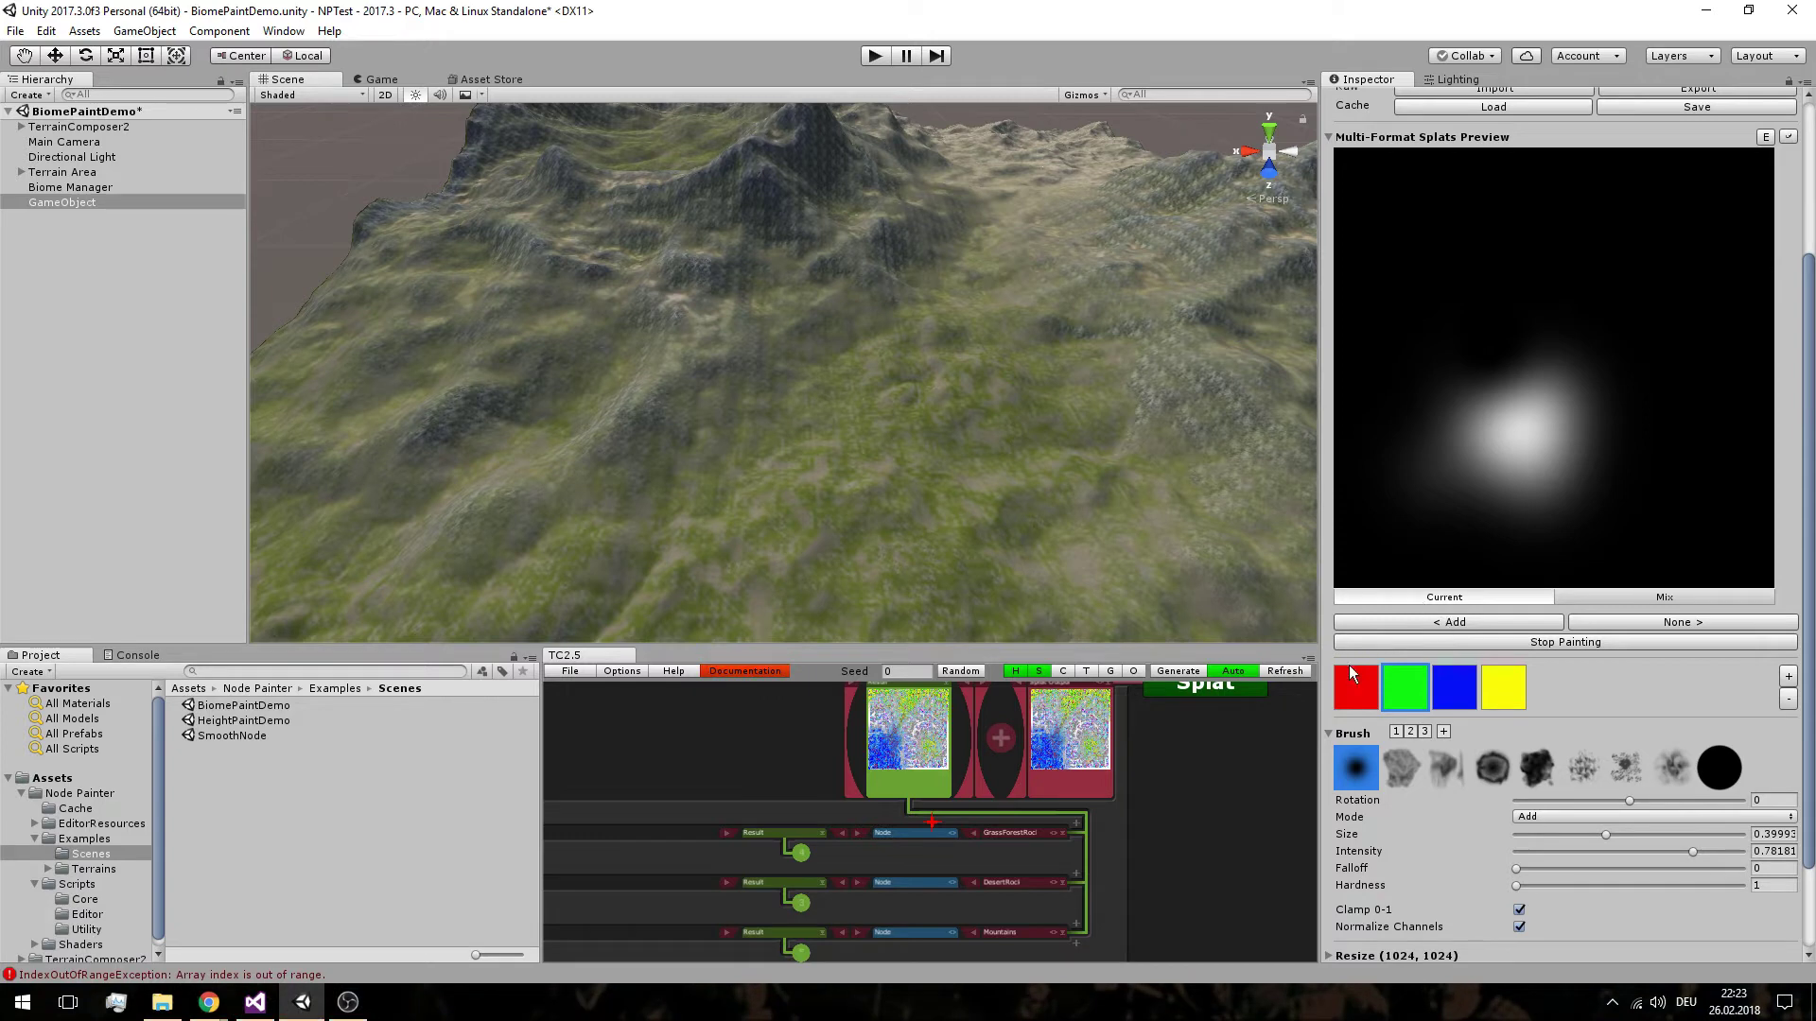
click(1350, 671)
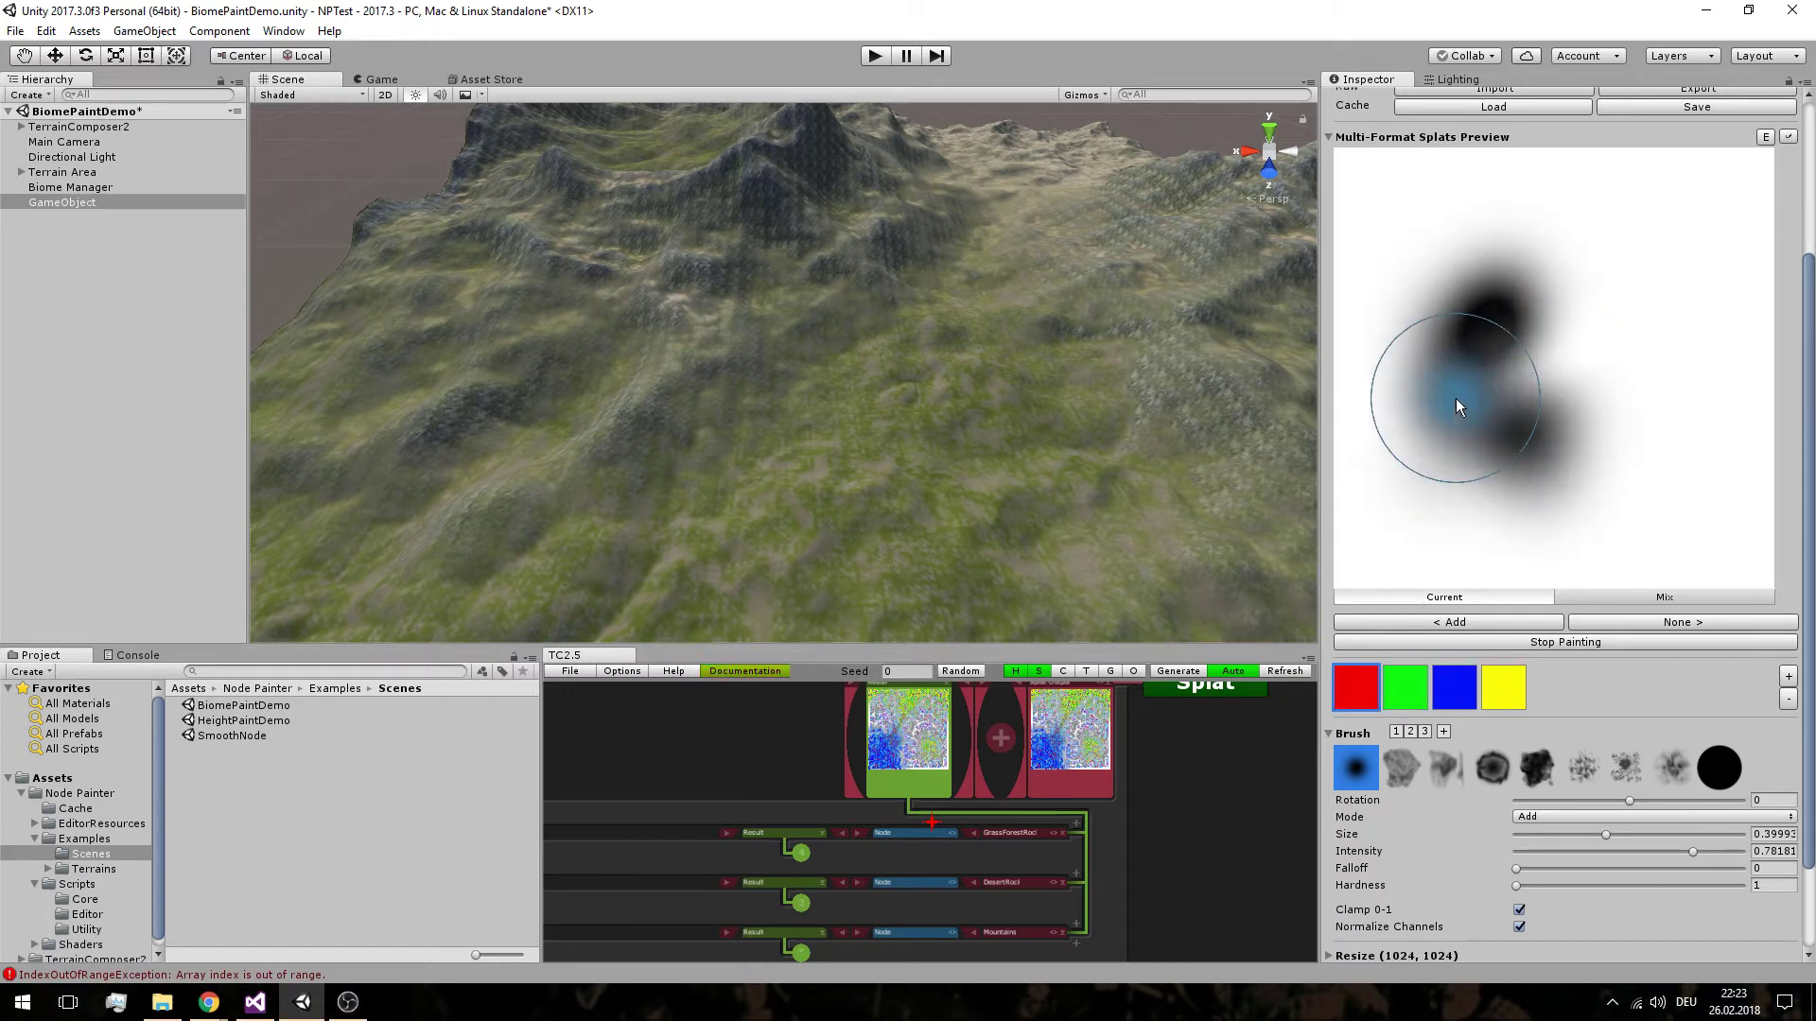
click(1395, 684)
click(1455, 684)
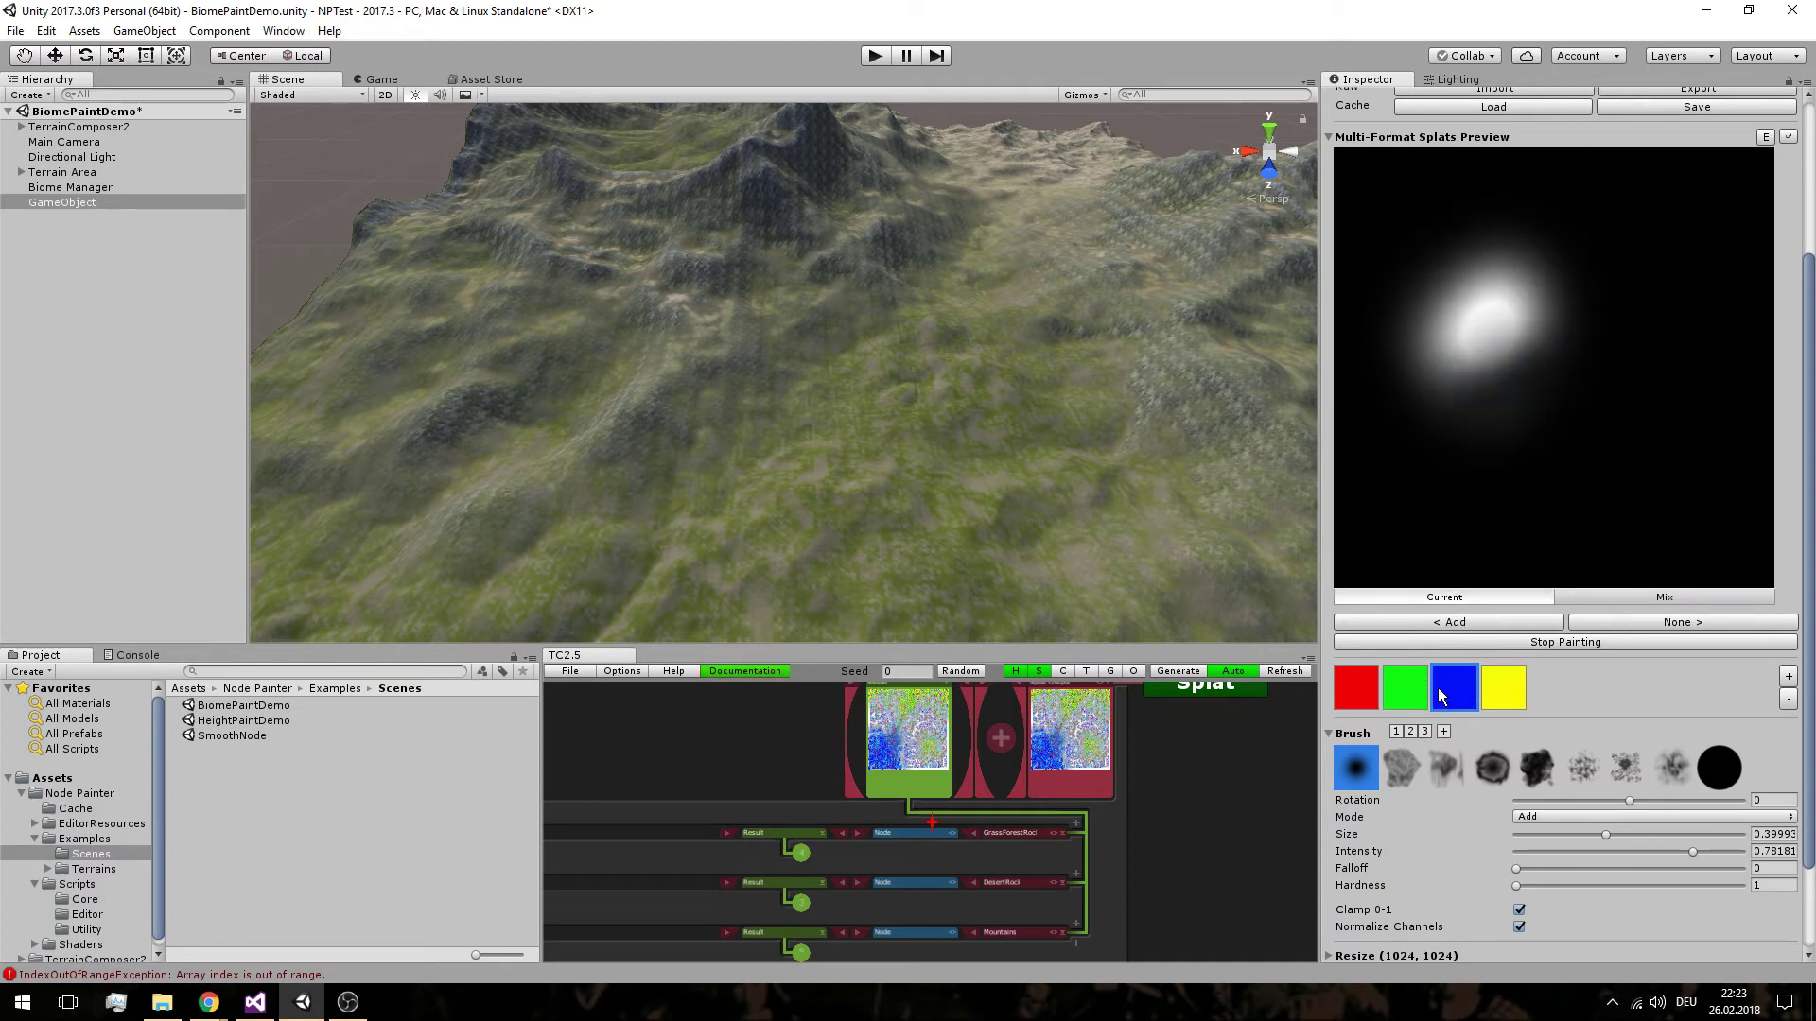
Inspect the terrain and the red channel, and show the canvas preview as the mix of all channels
scroll(985, 428, up, 10)
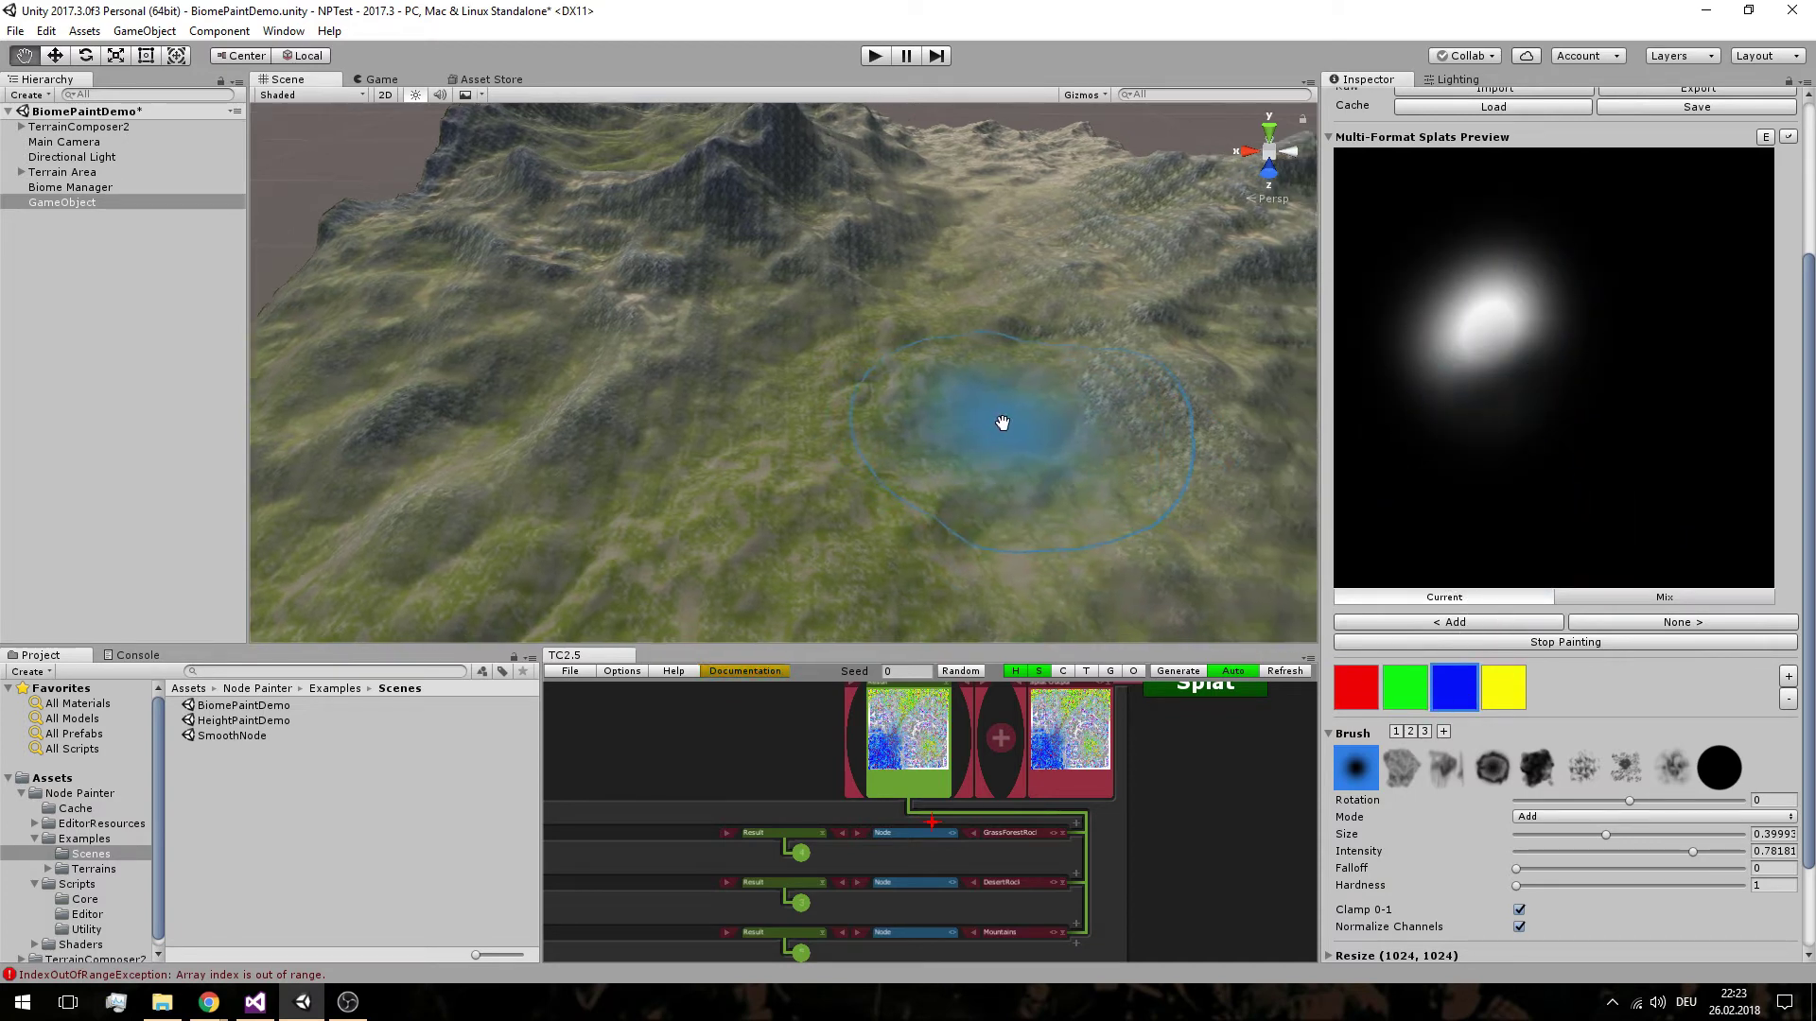
scroll(825, 457, up, 5)
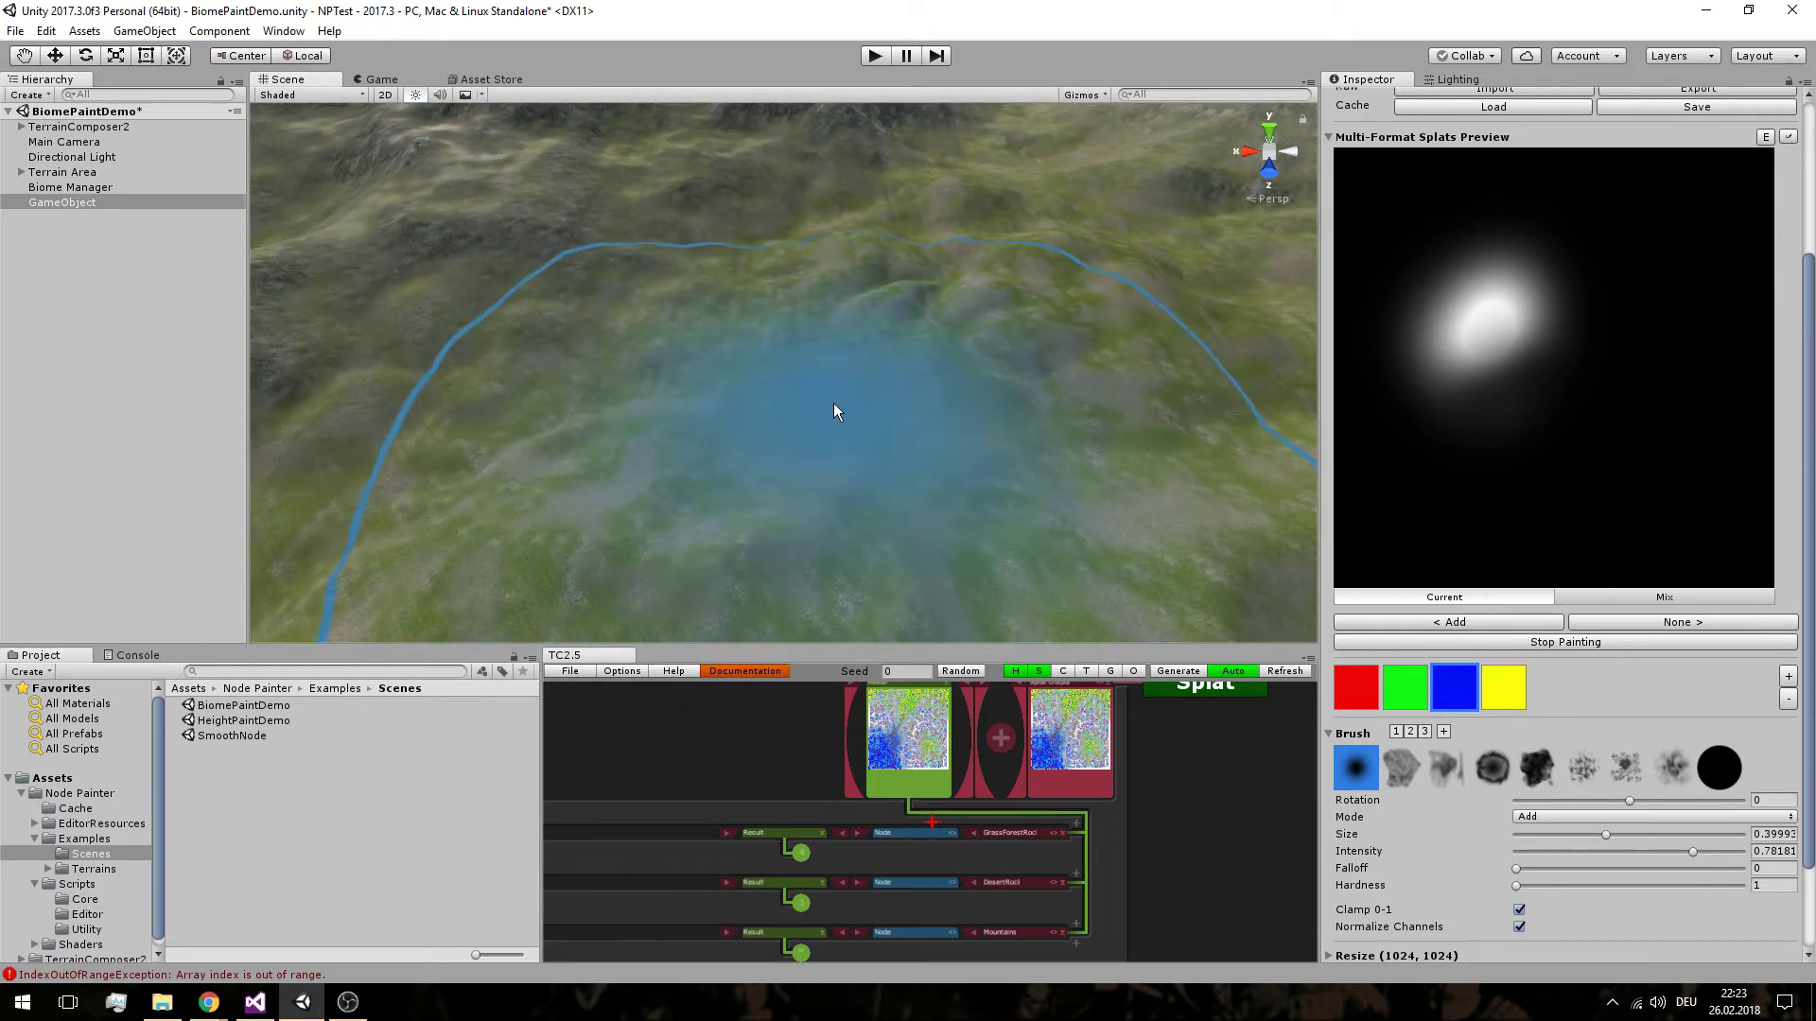
scroll(973, 446, down, 3)
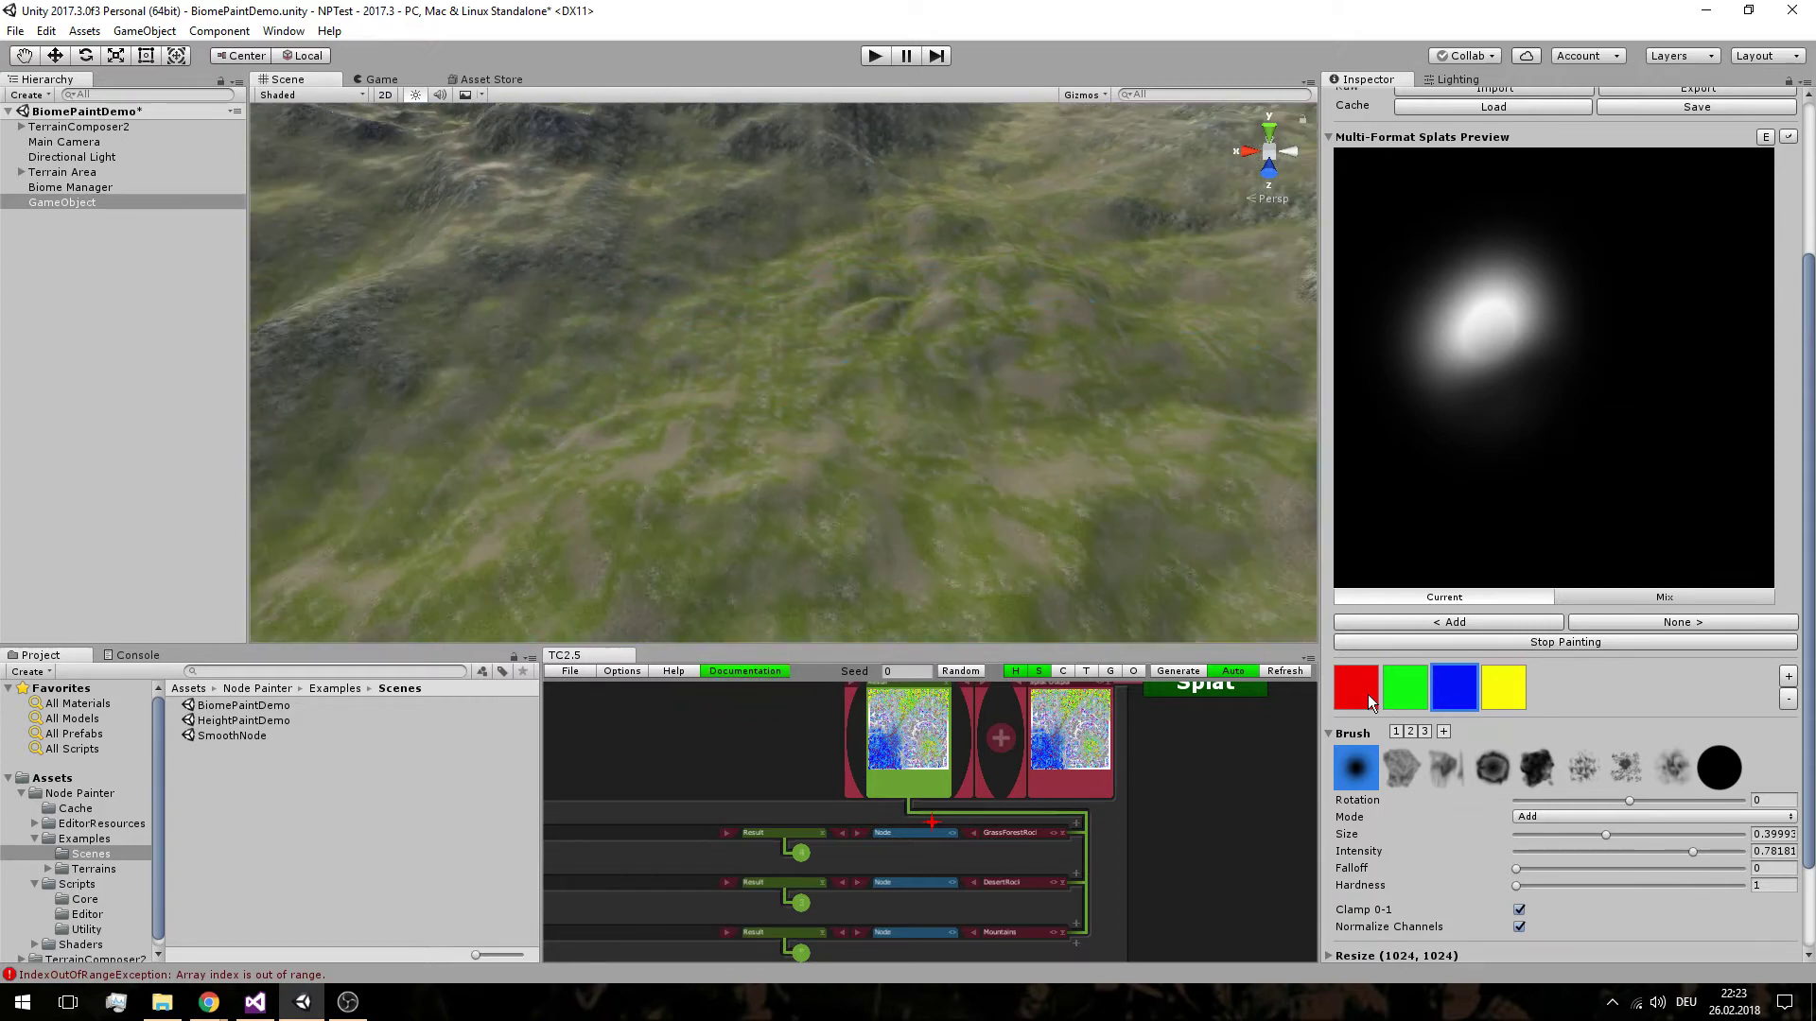
click(1368, 694)
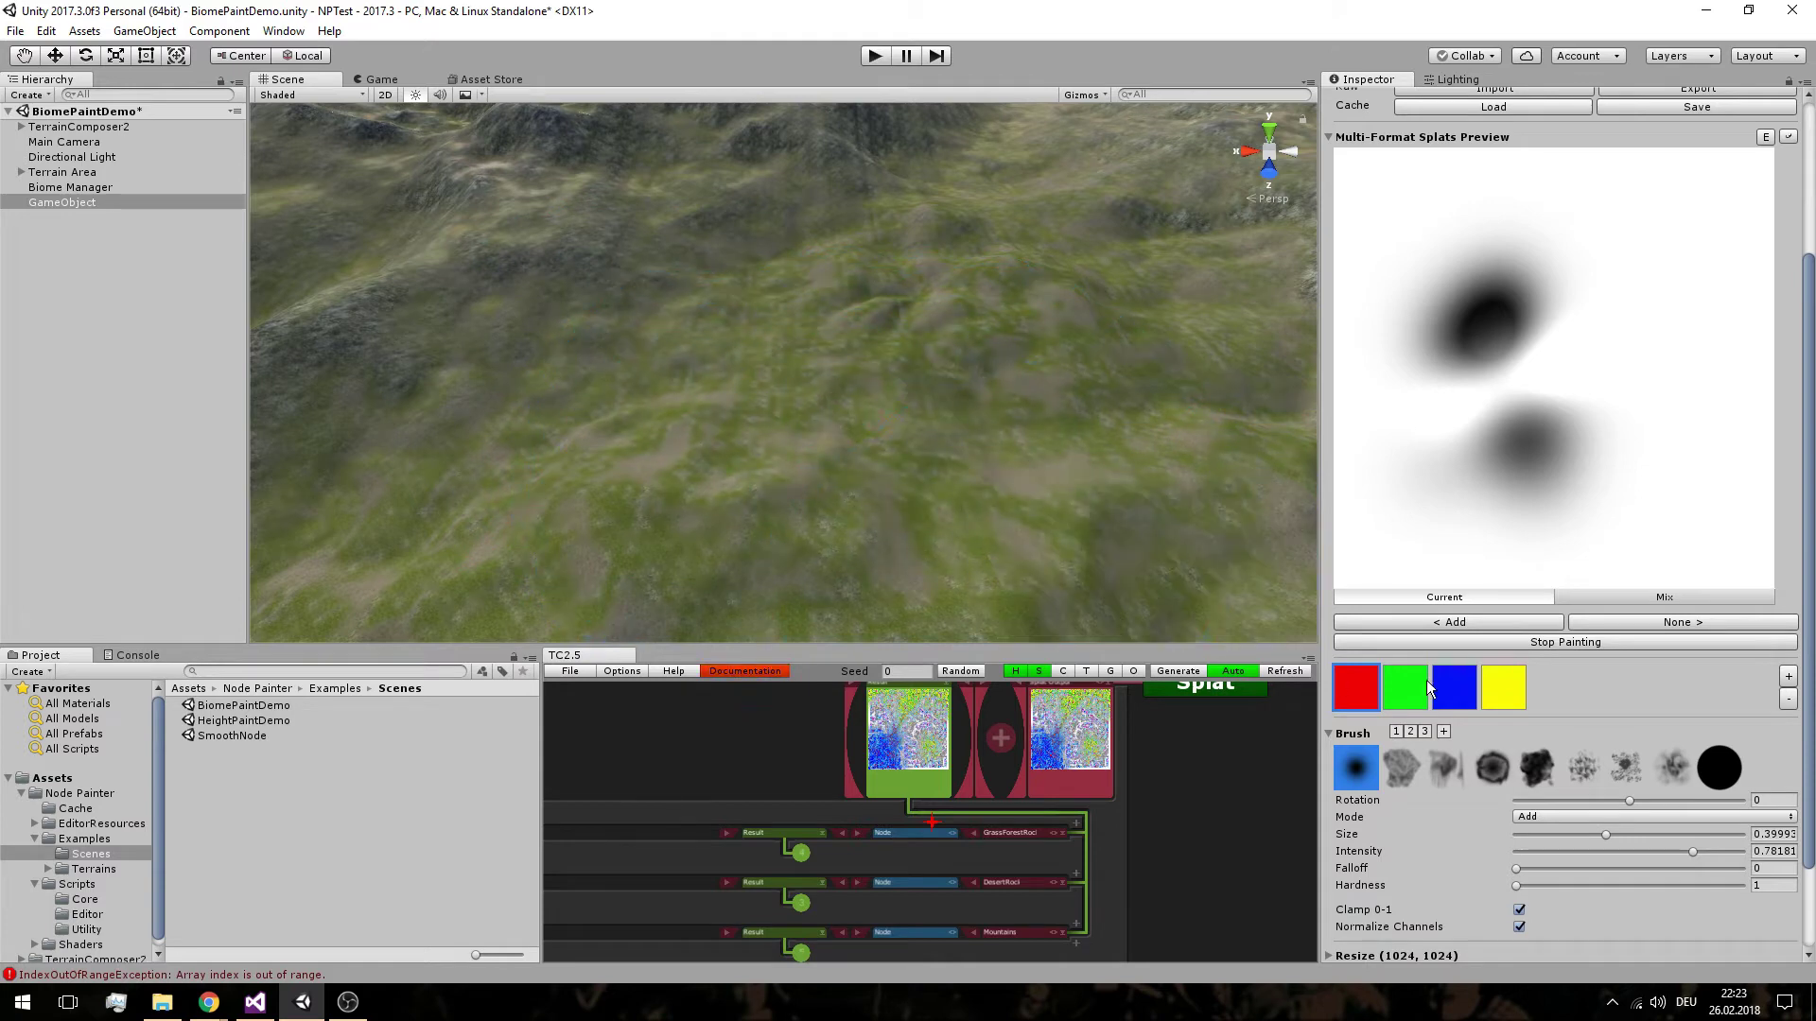
scroll(1669, 657, down, 3)
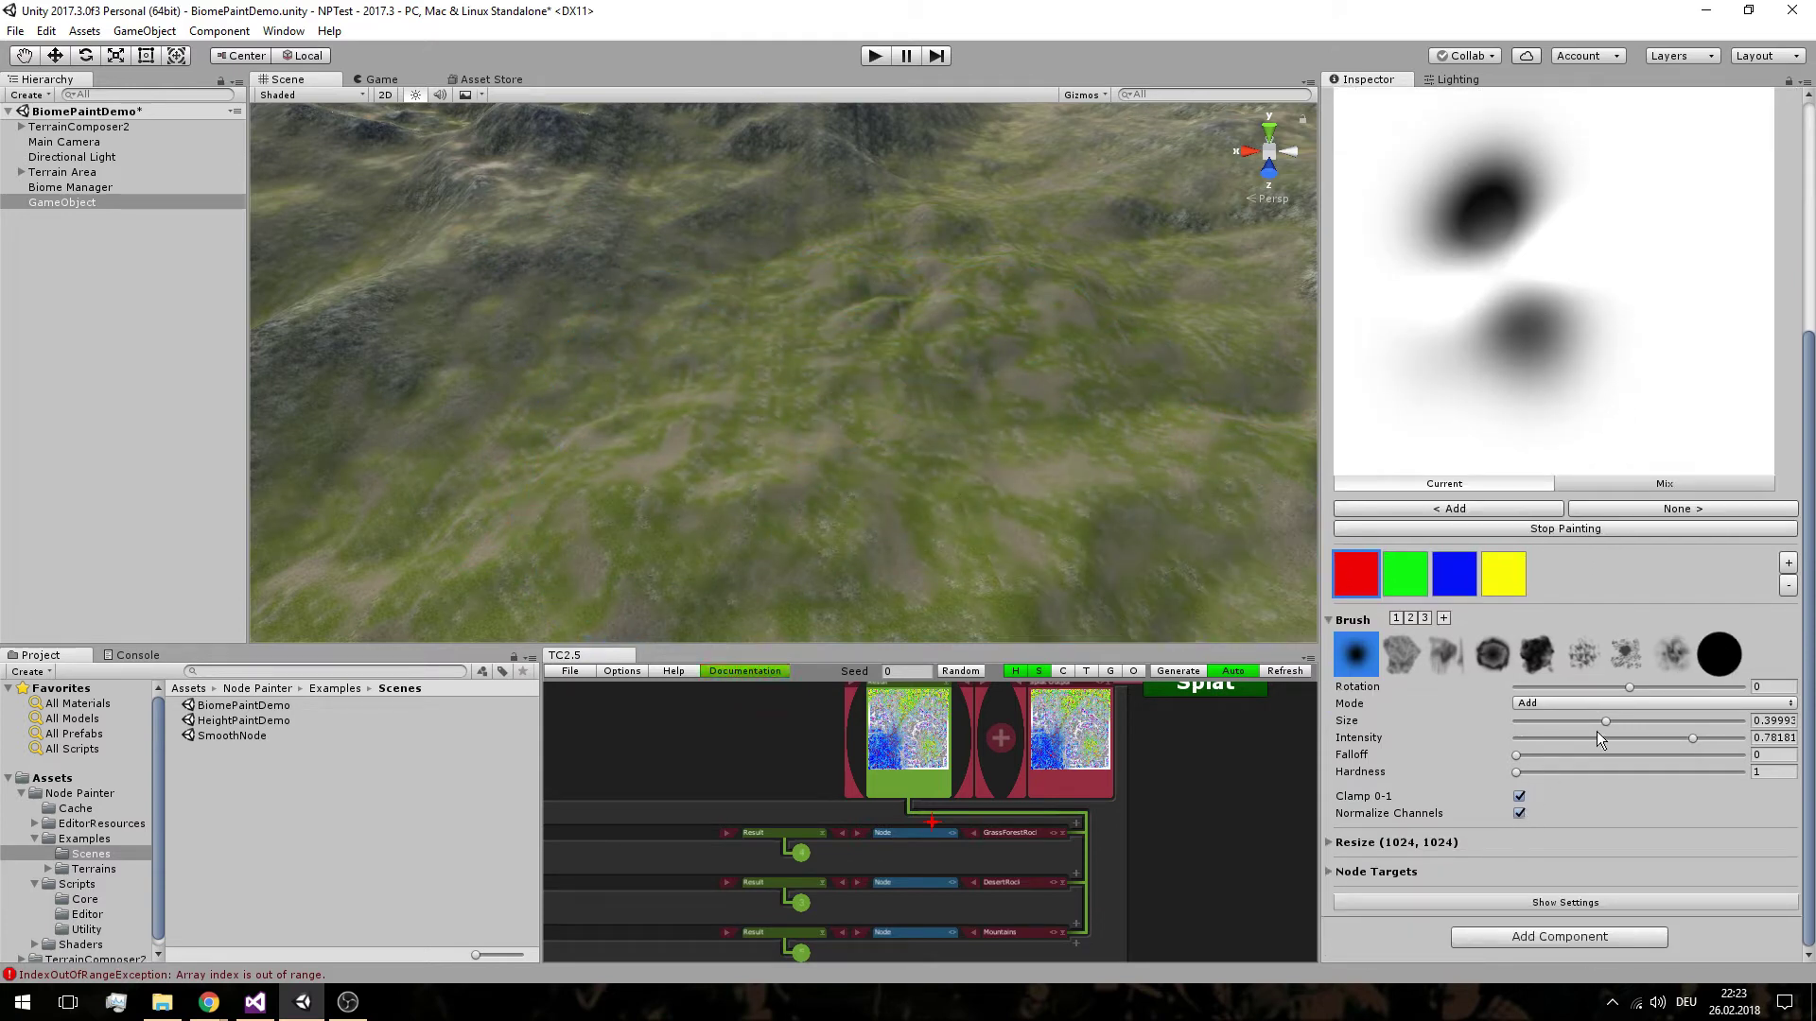
scroll(1598, 724, up, 3)
click(1631, 651)
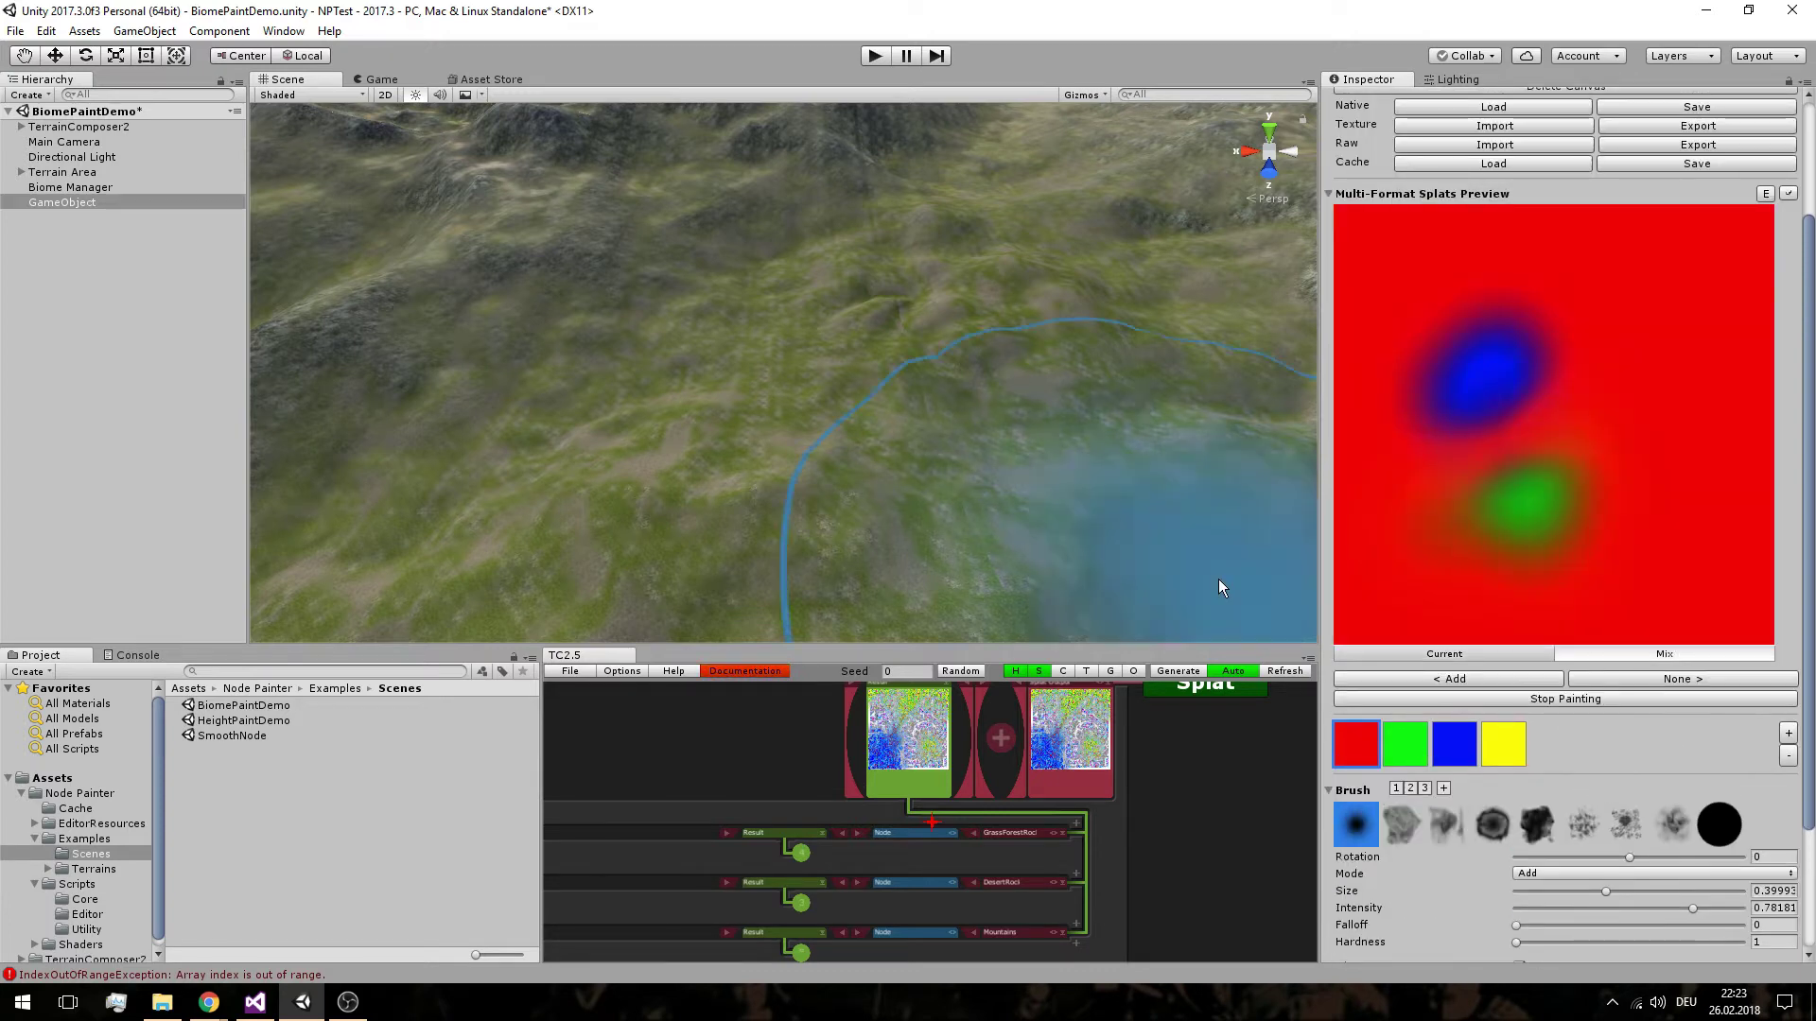
scroll(1679, 675, down, 3)
scroll(1532, 610, up, 6)
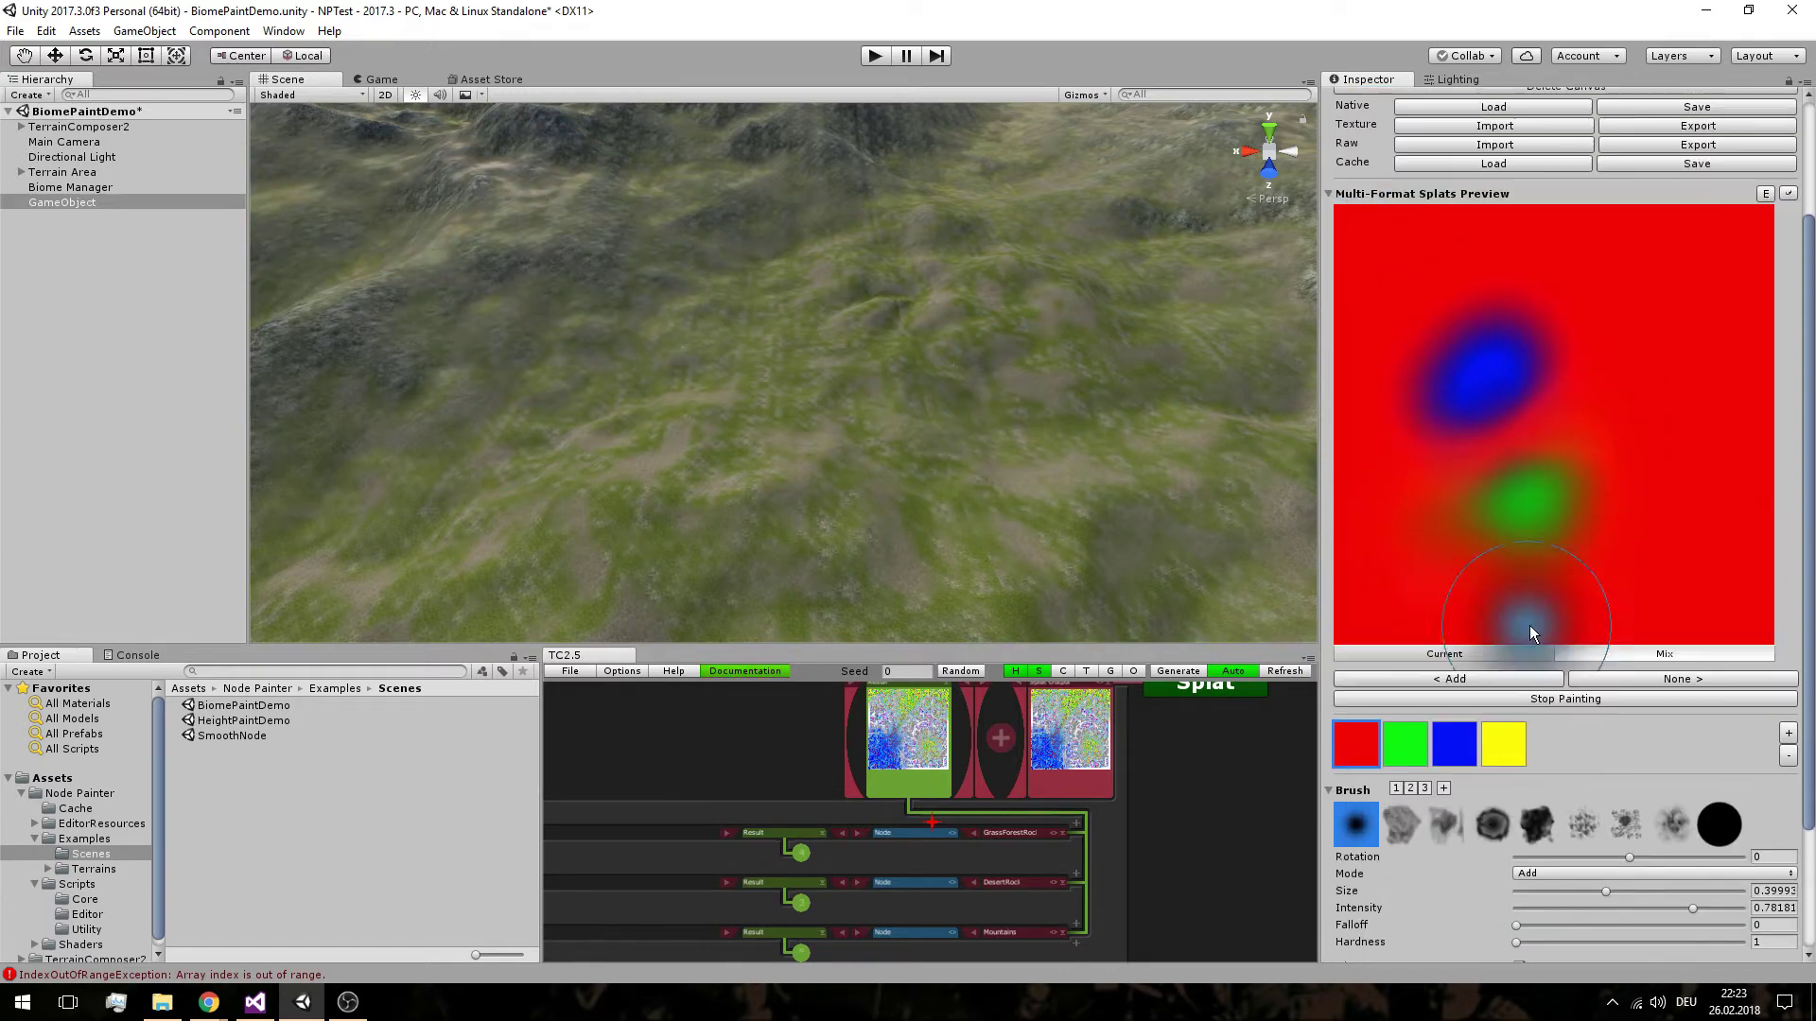
scroll(1461, 414, down, 4)
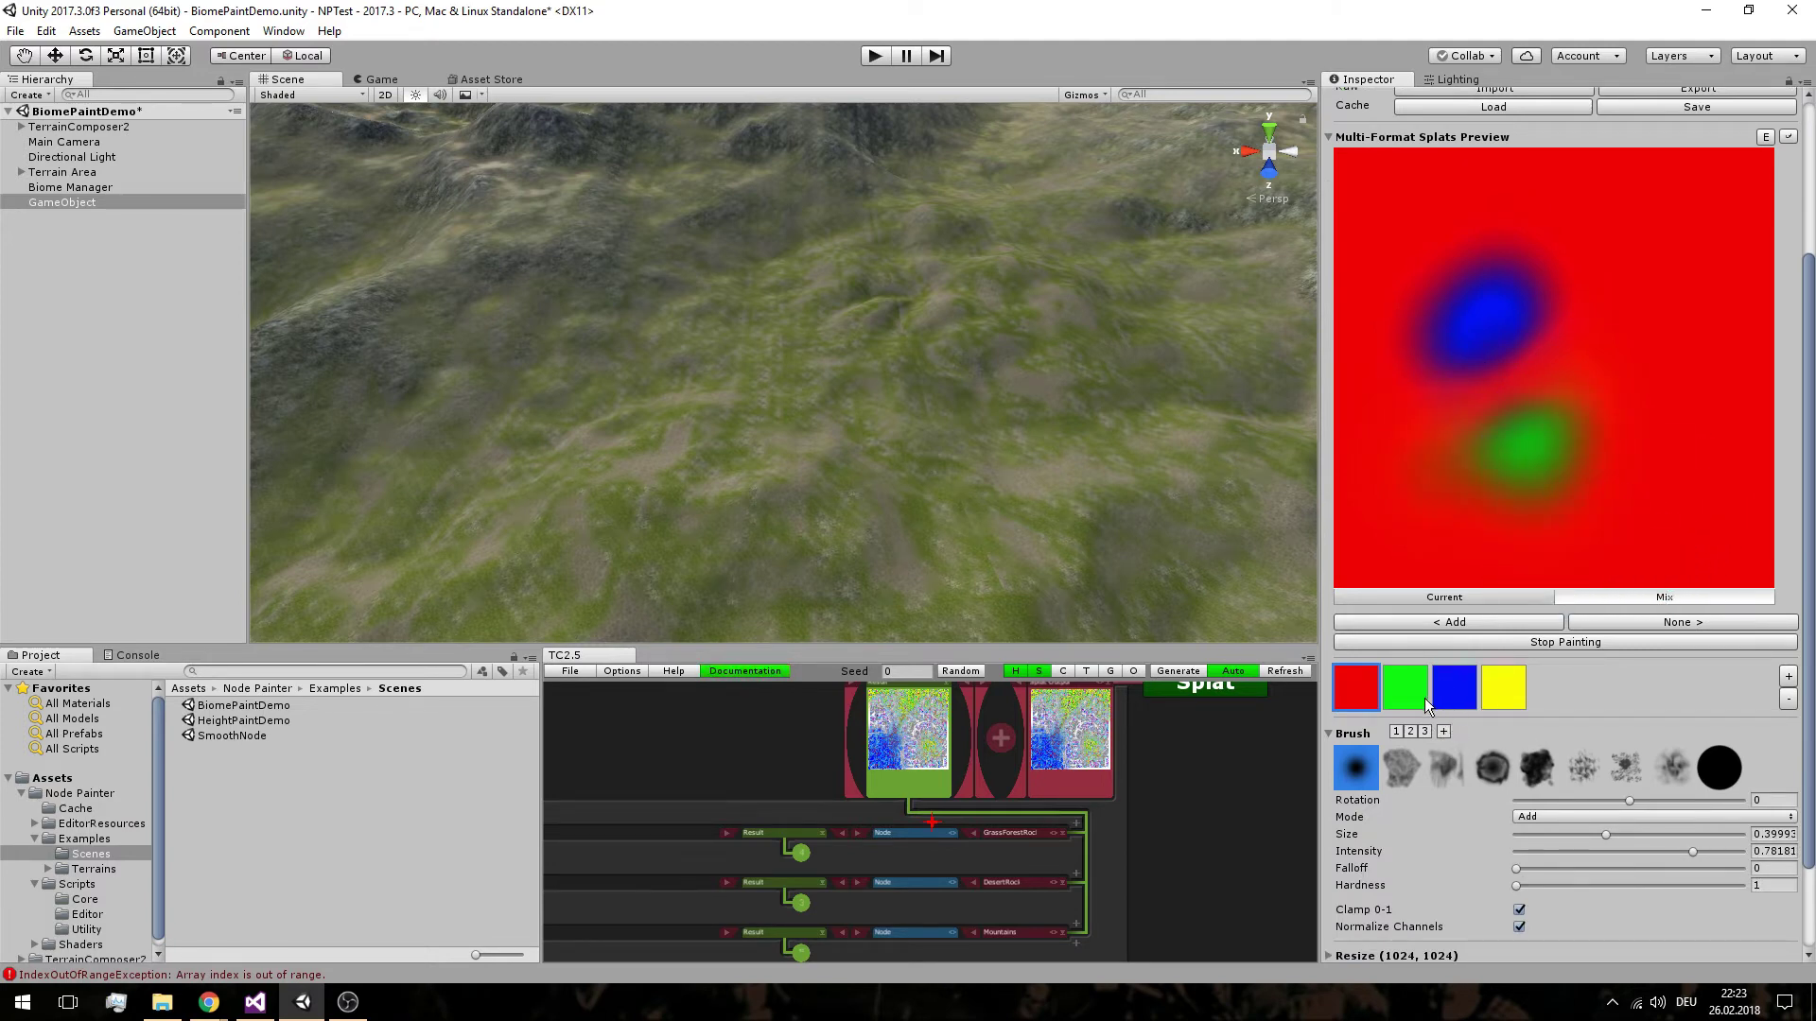
alt+drag(913, 445, 1088, 435)
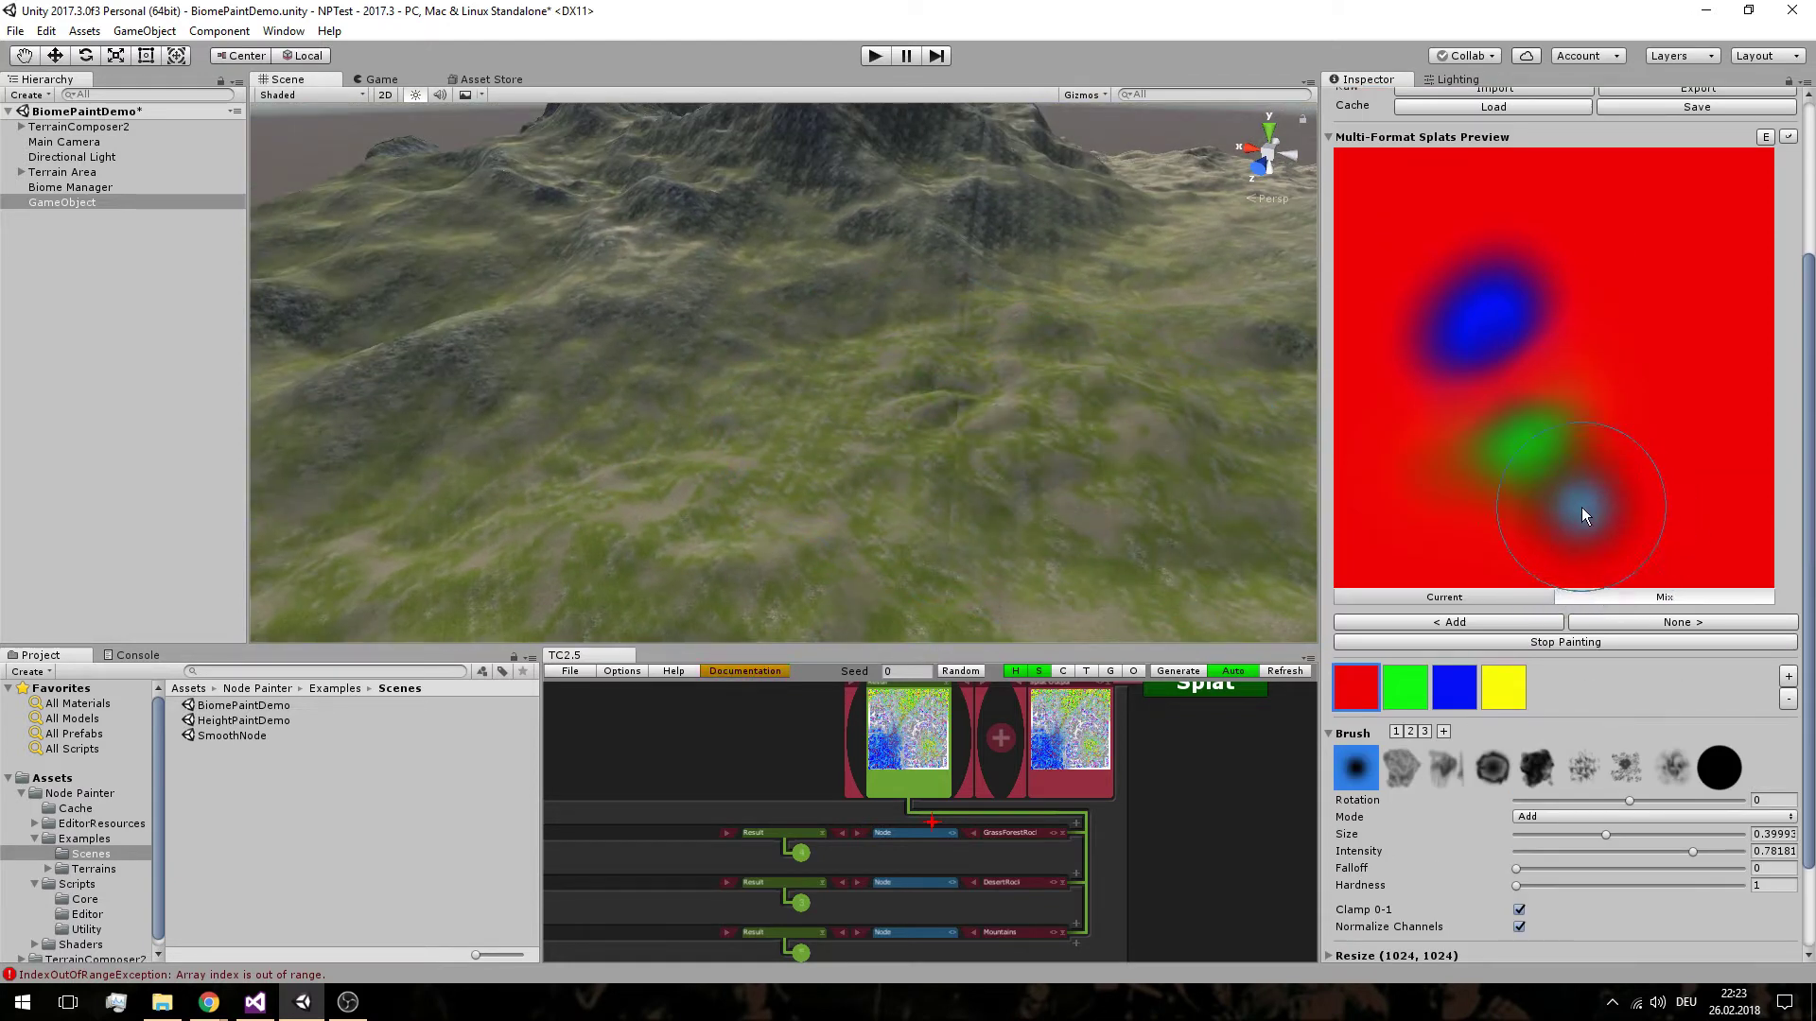
scroll(1581, 506, up, 3)
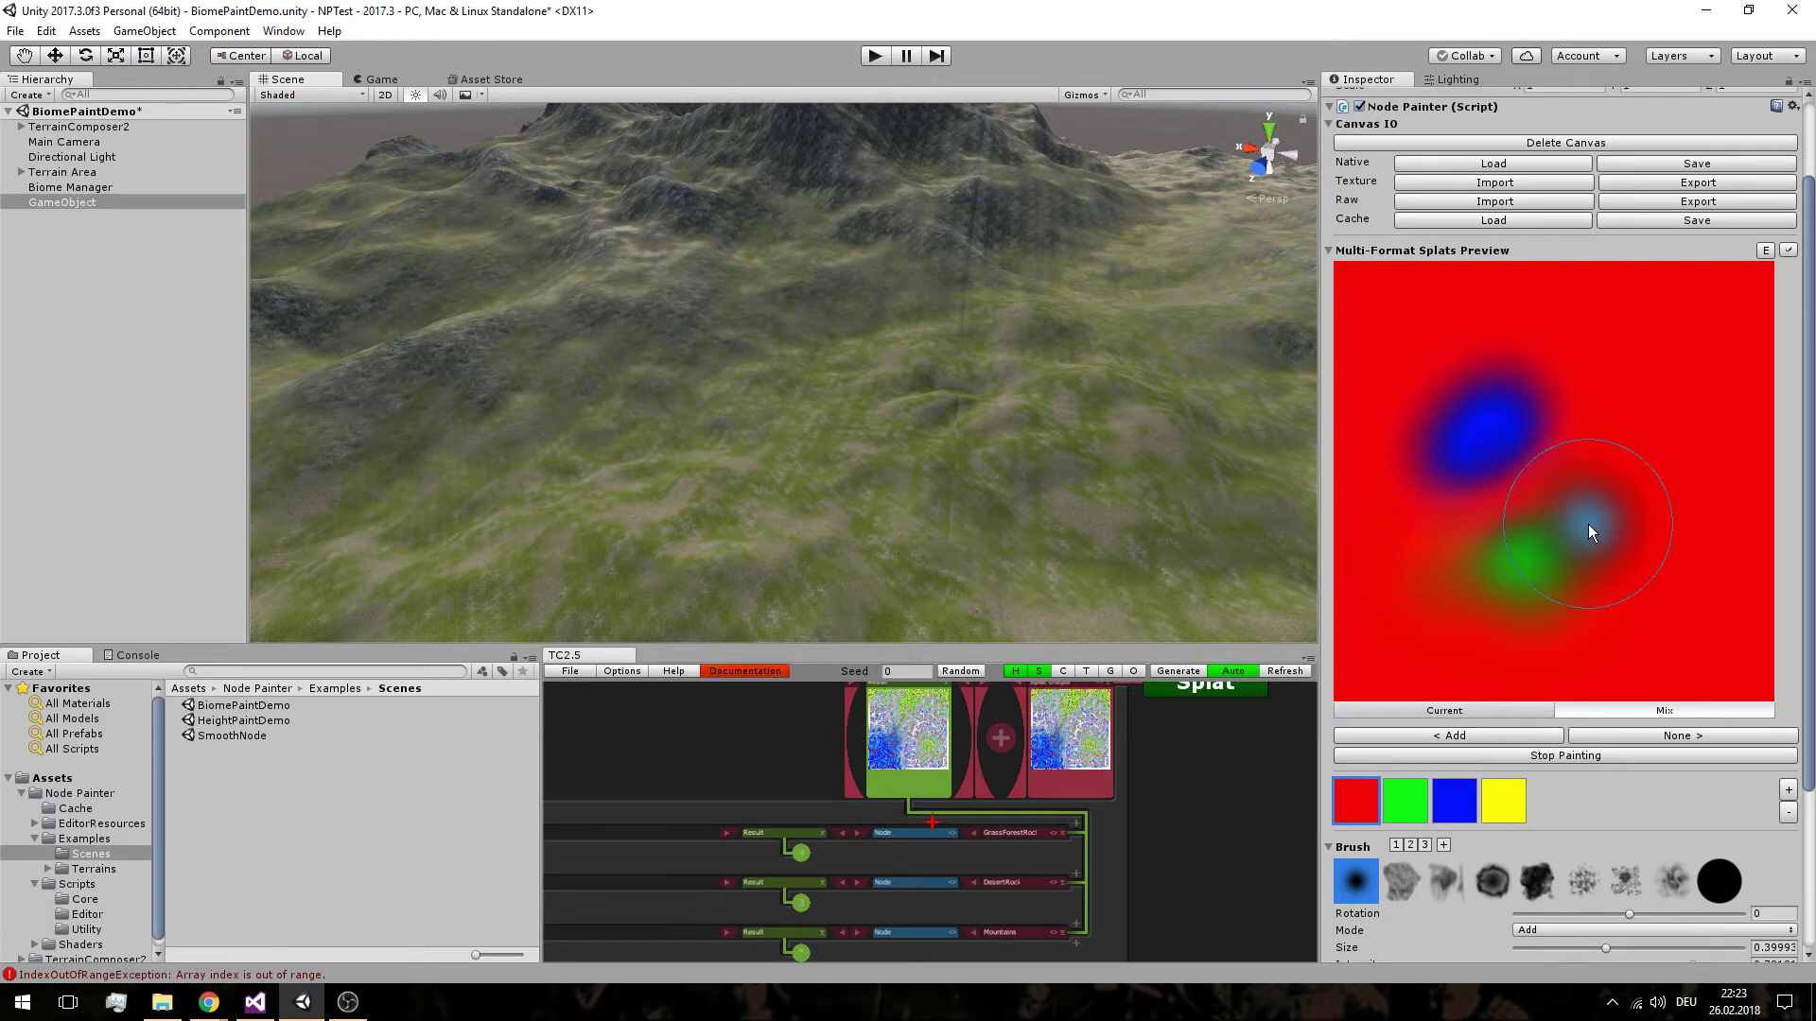
scroll(1531, 702, down, 3)
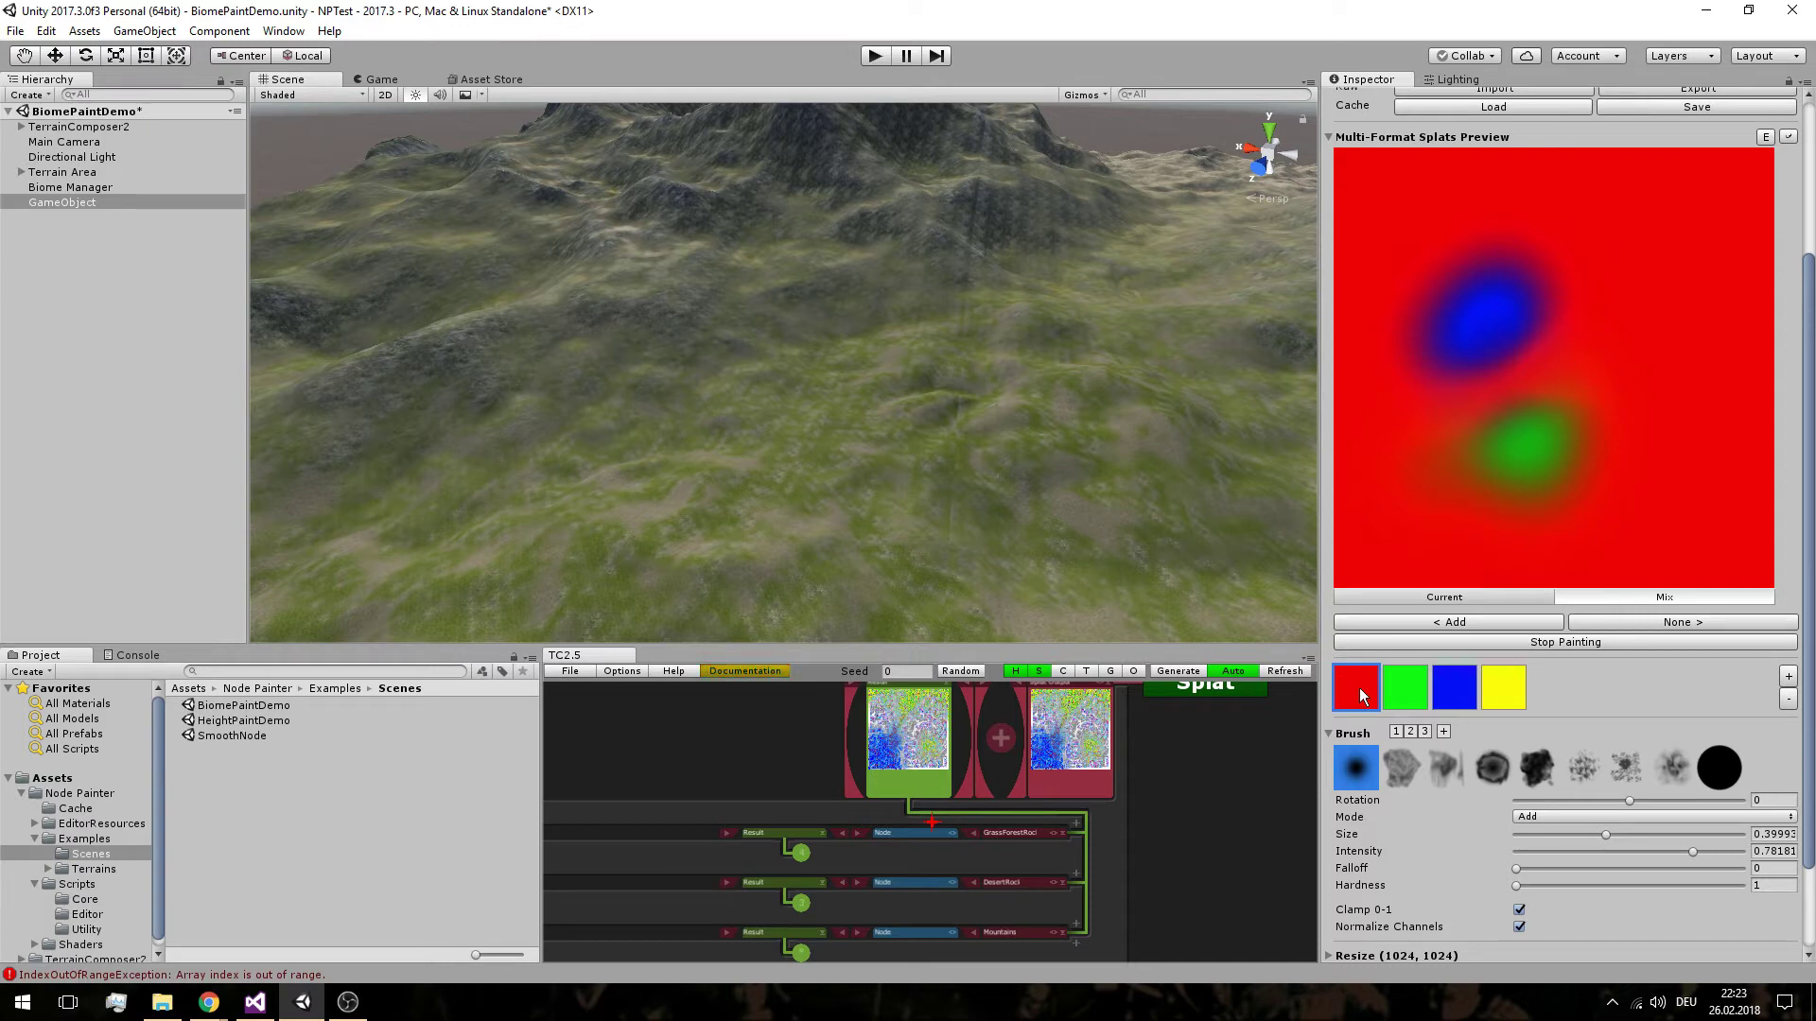
Assign the Grass texture as the display texture of the green channel
click(1409, 685)
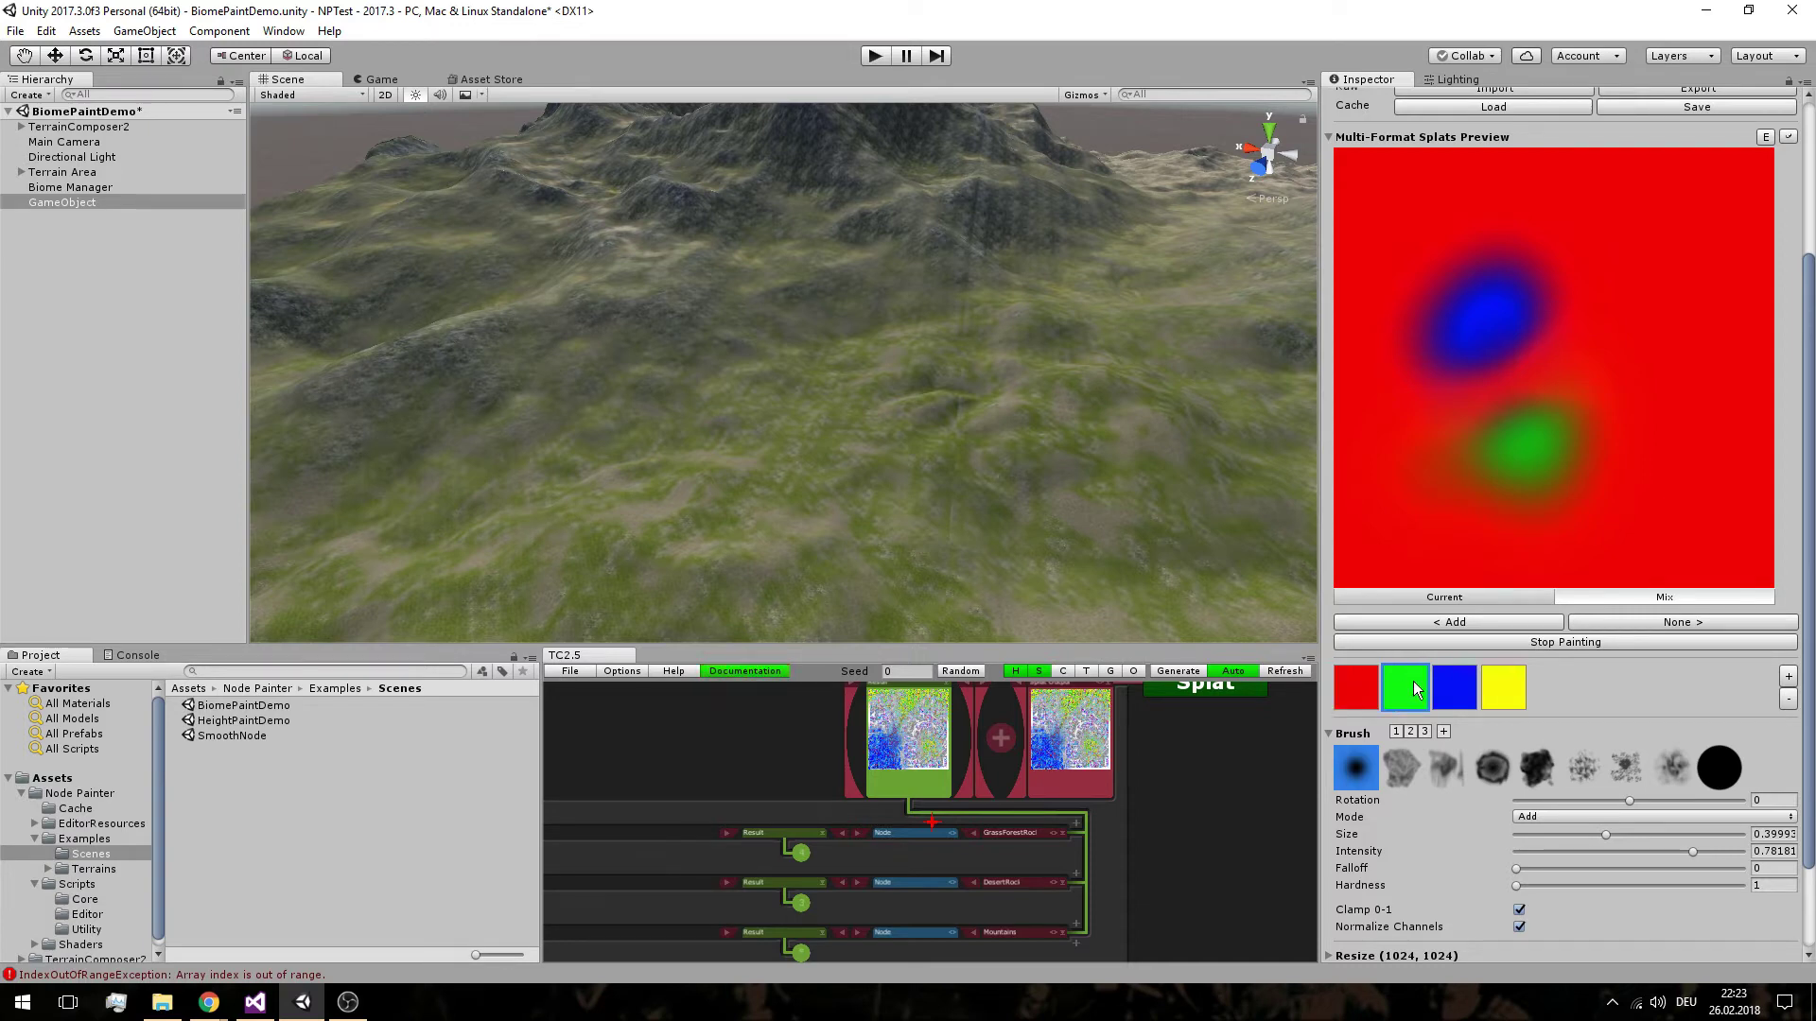
scroll(1413, 667, down, 2)
right_click(1409, 627)
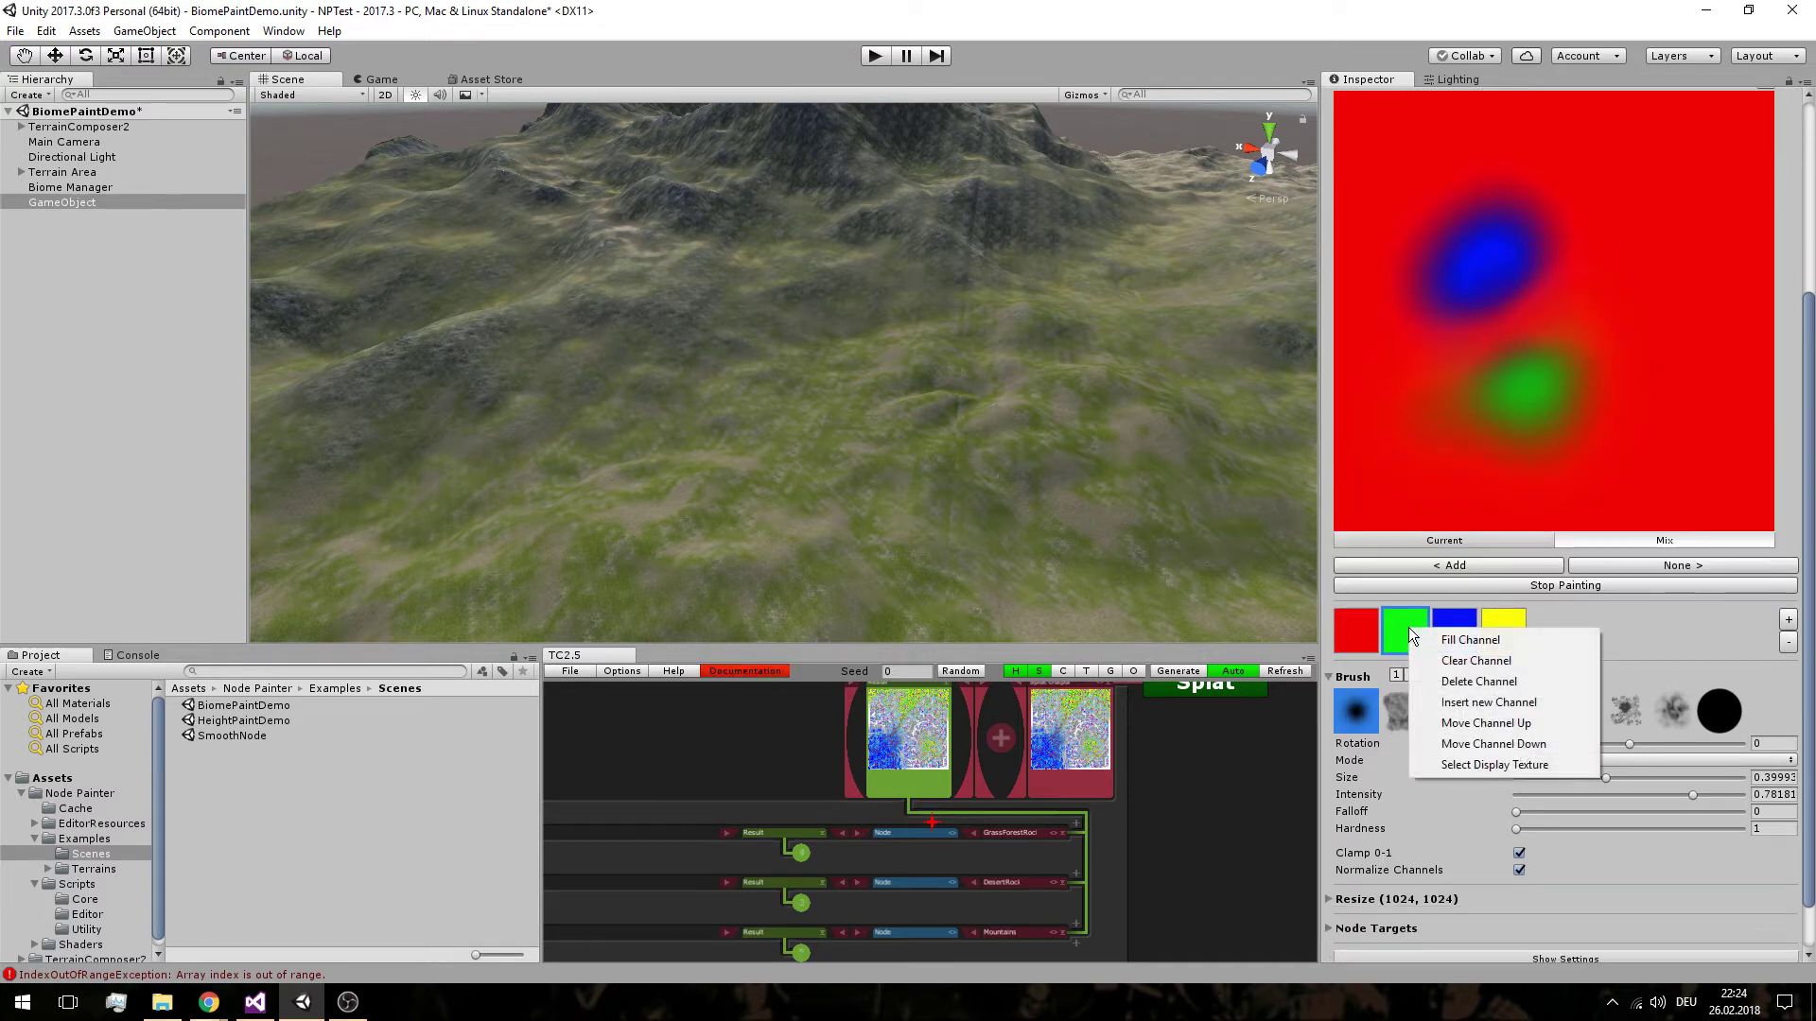
click(1494, 765)
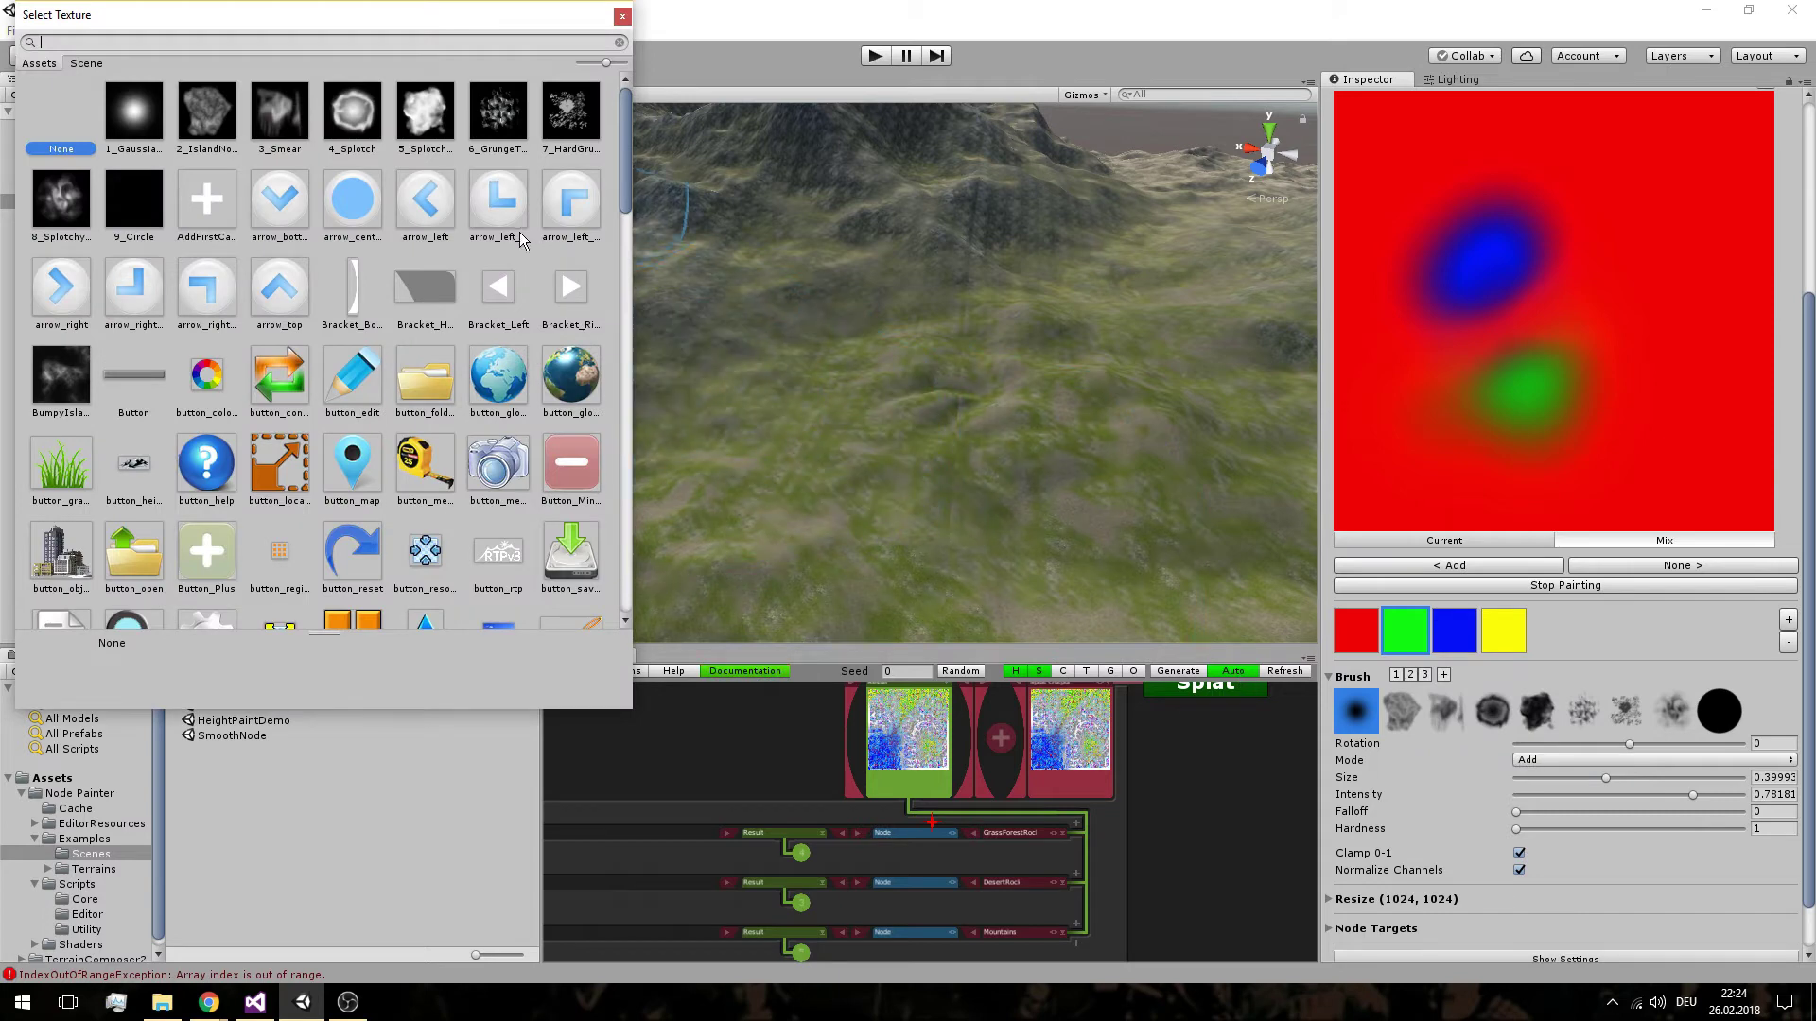
text(grass)
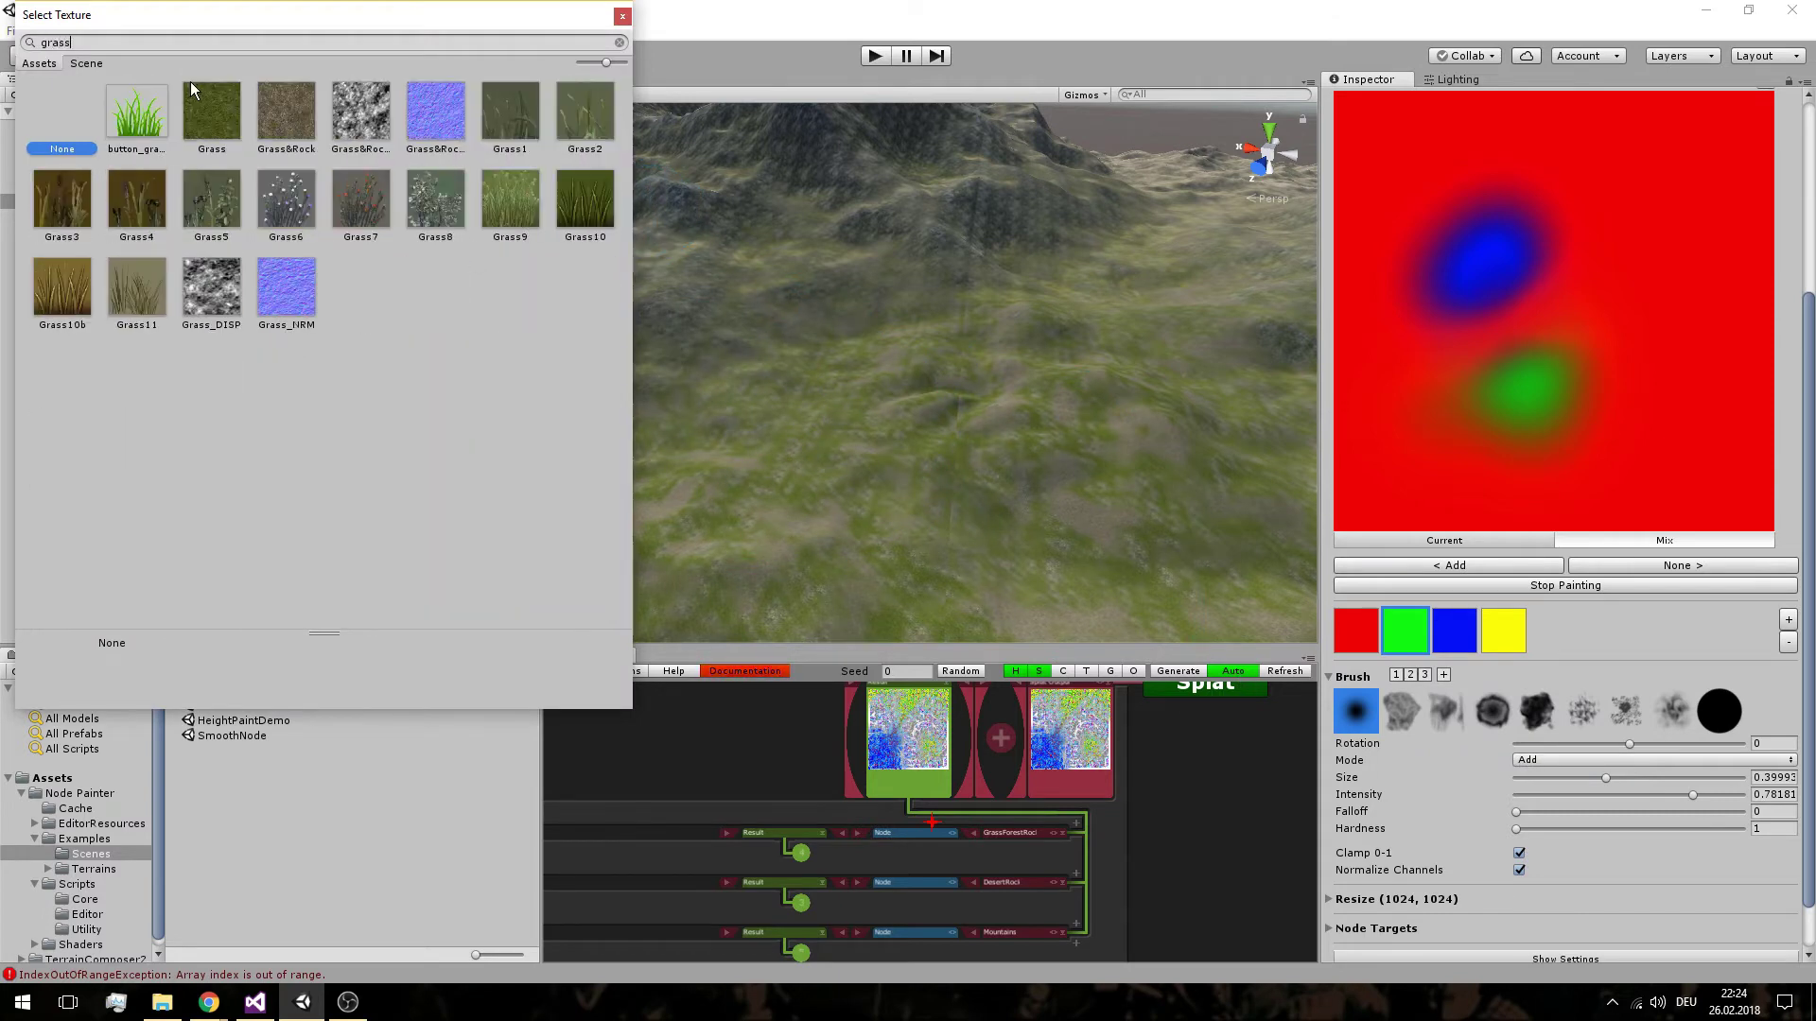
click(206, 111)
double_click(206, 111)
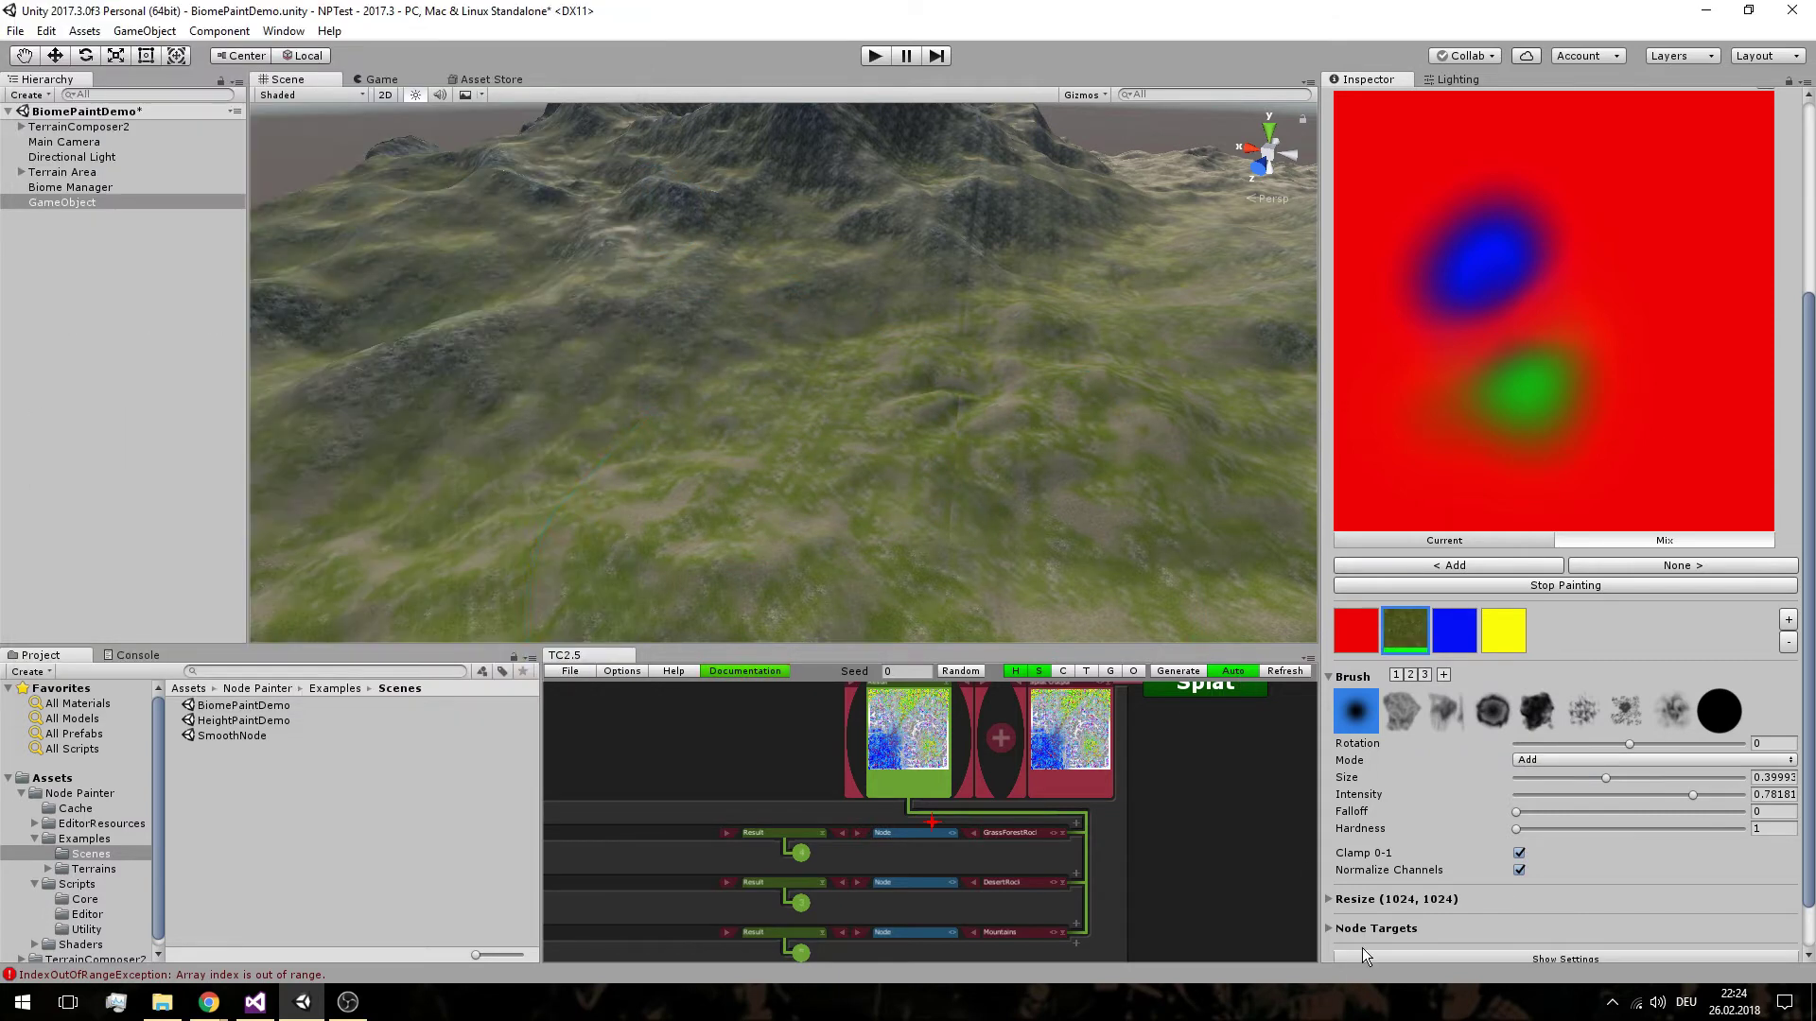
Assign the Rock texture as the display texture of the blue channel
right_click(1445, 639)
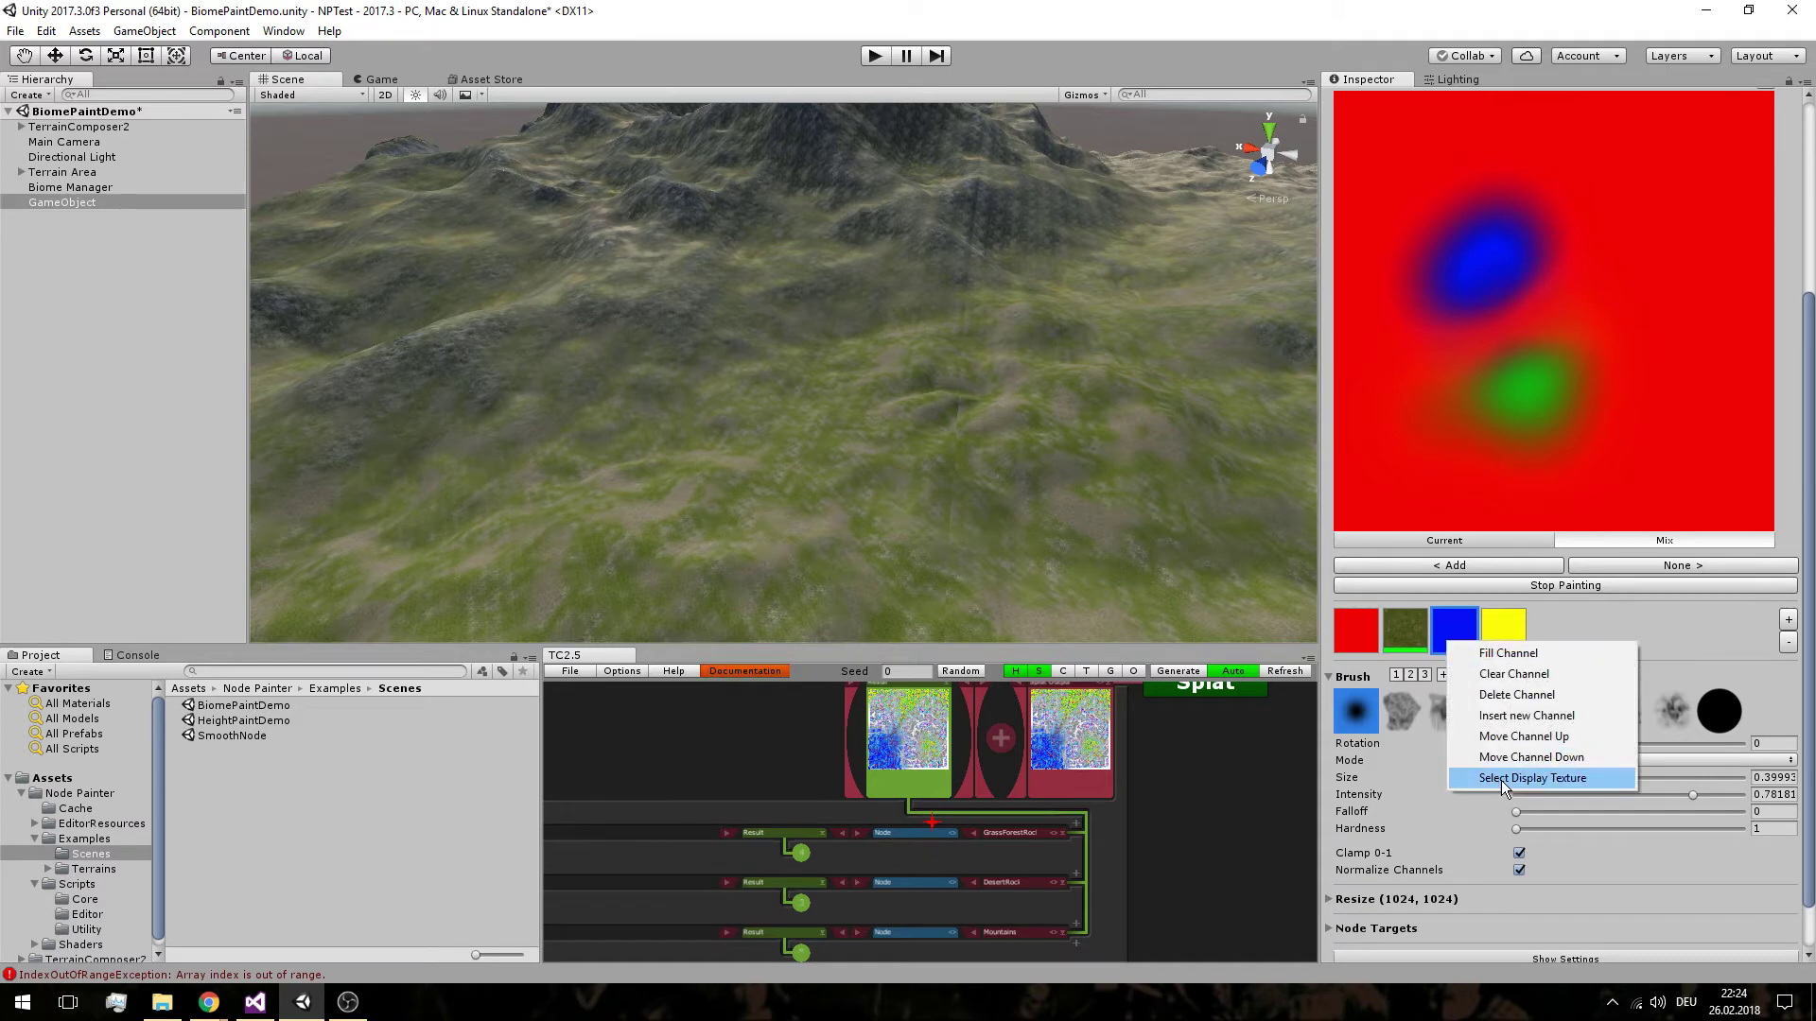
click(1504, 778)
text(rock)
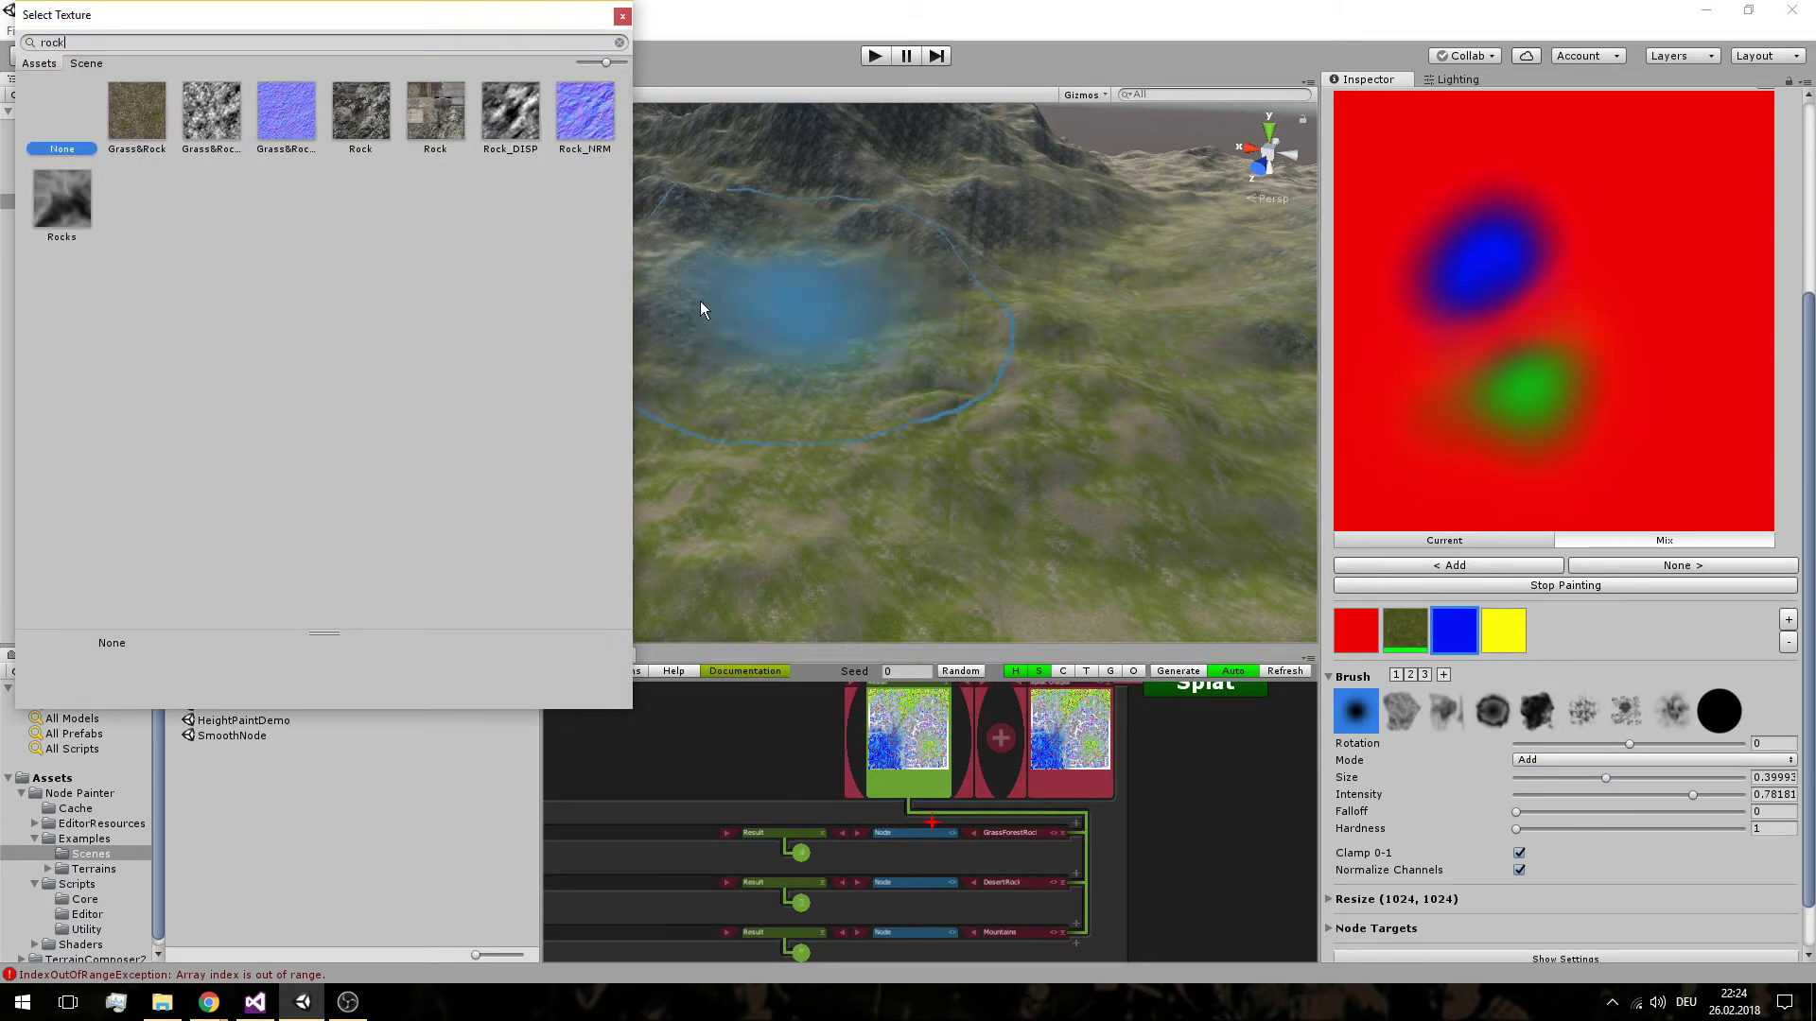
double_click(360, 110)
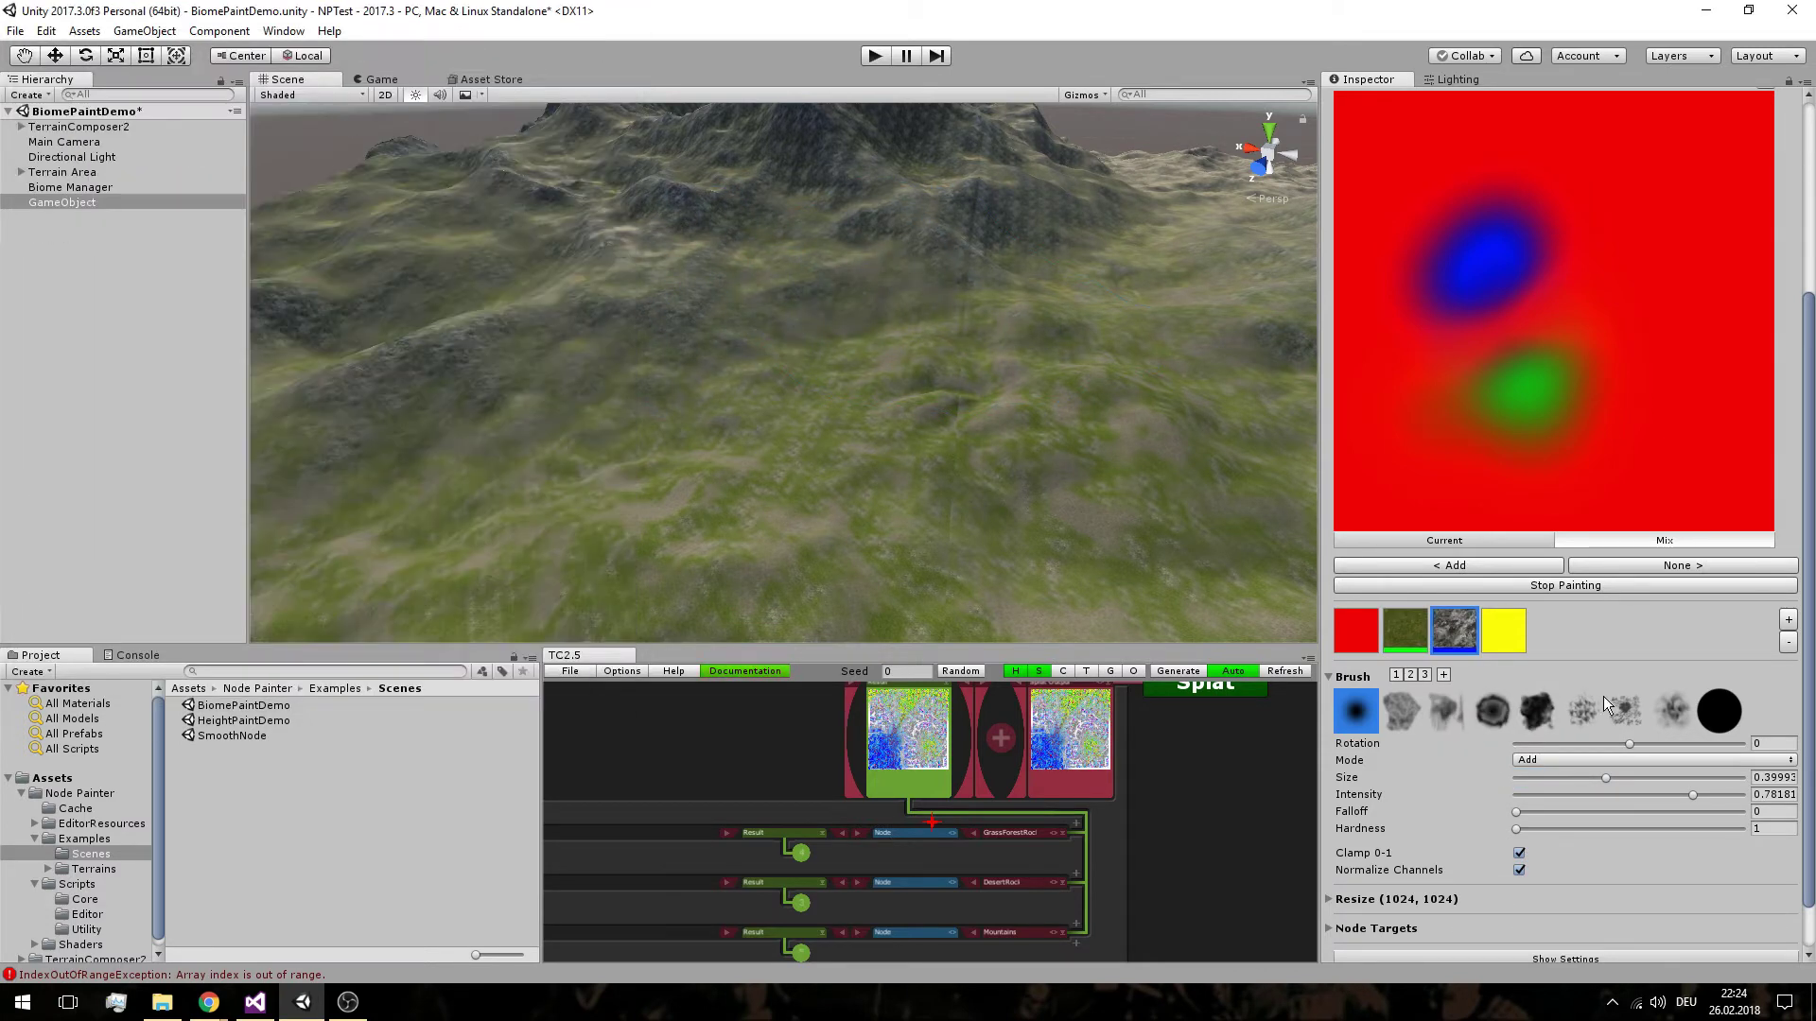
right_click(1518, 627)
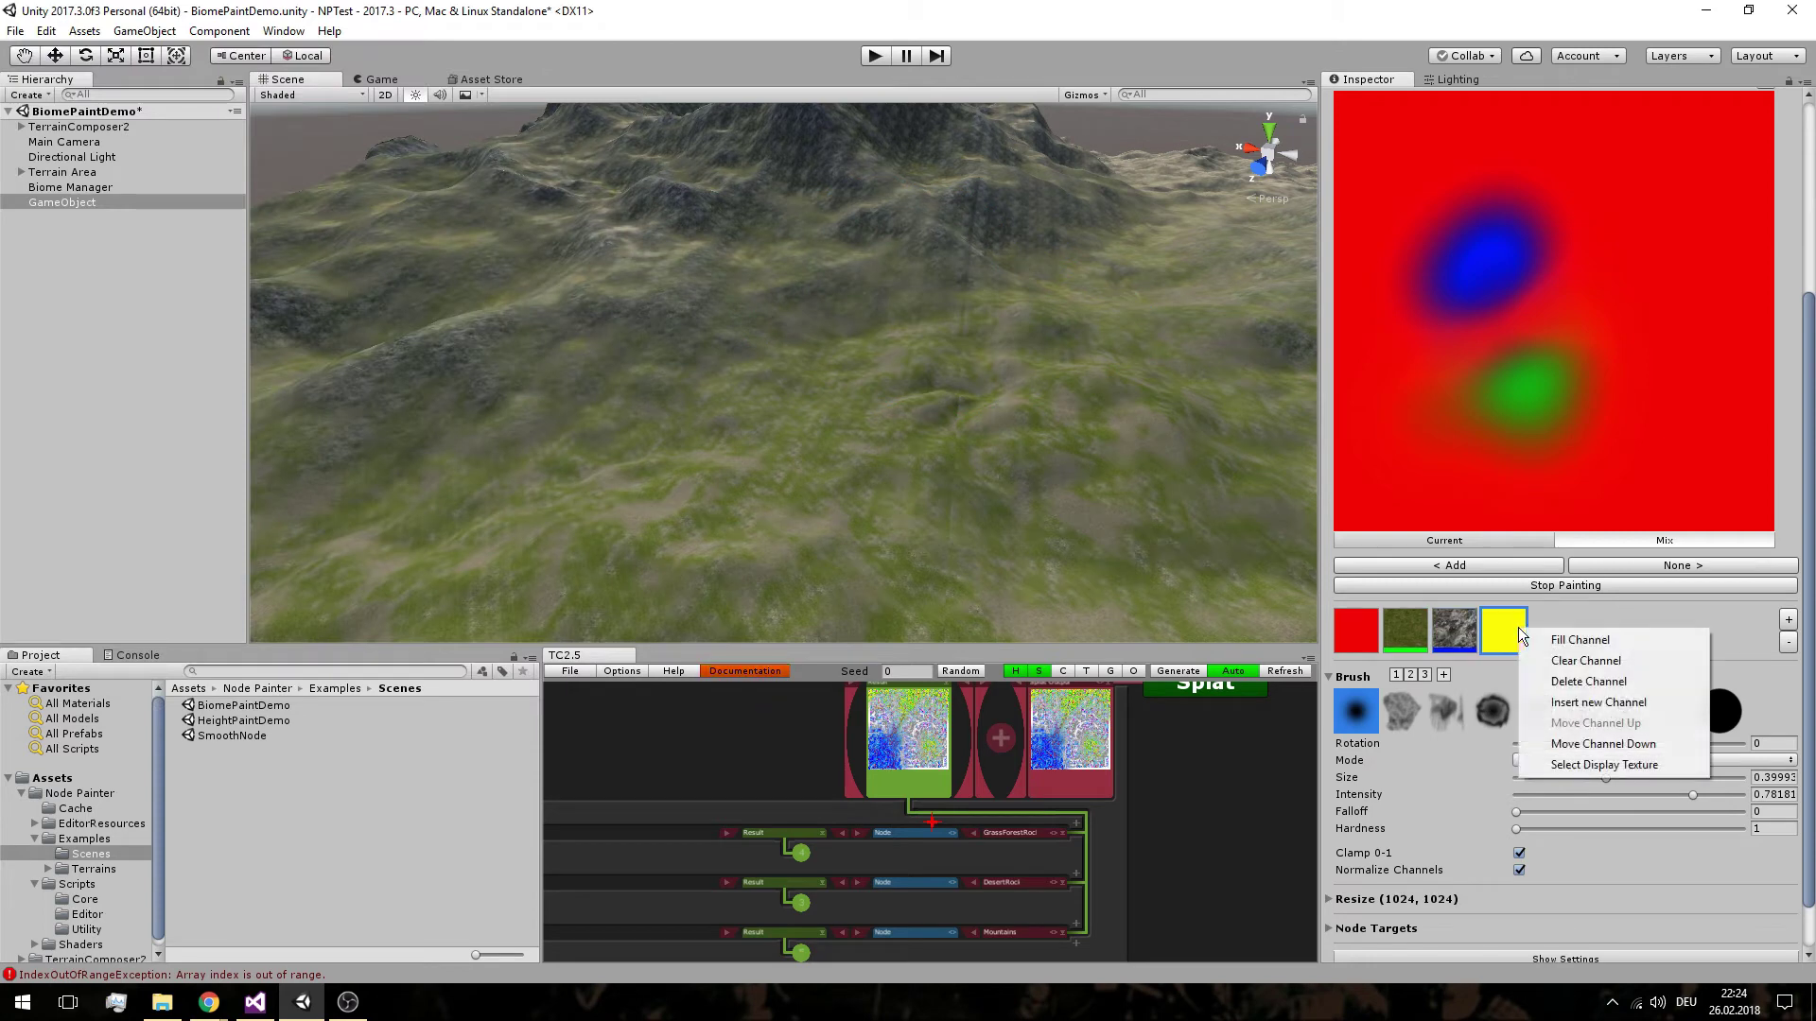
click(1575, 764)
text(sannd)
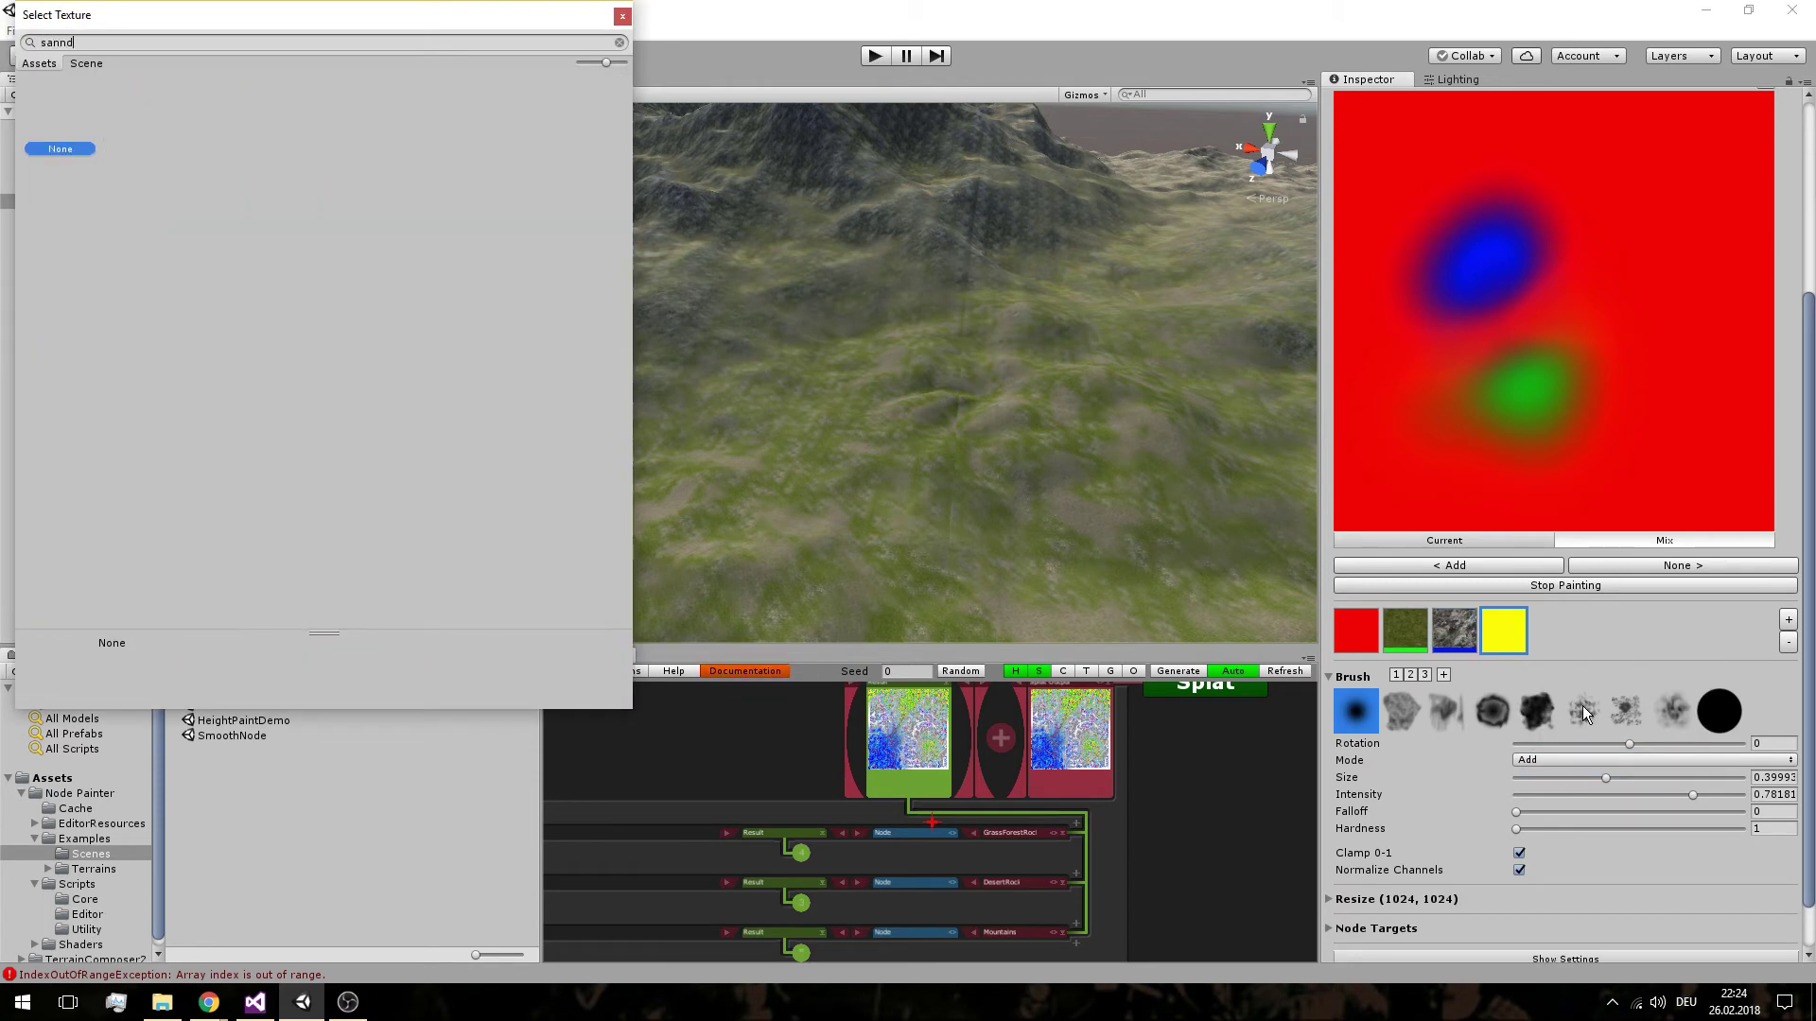
key(BackSpace)
key(BackSpace)
text(d)
key(Return)
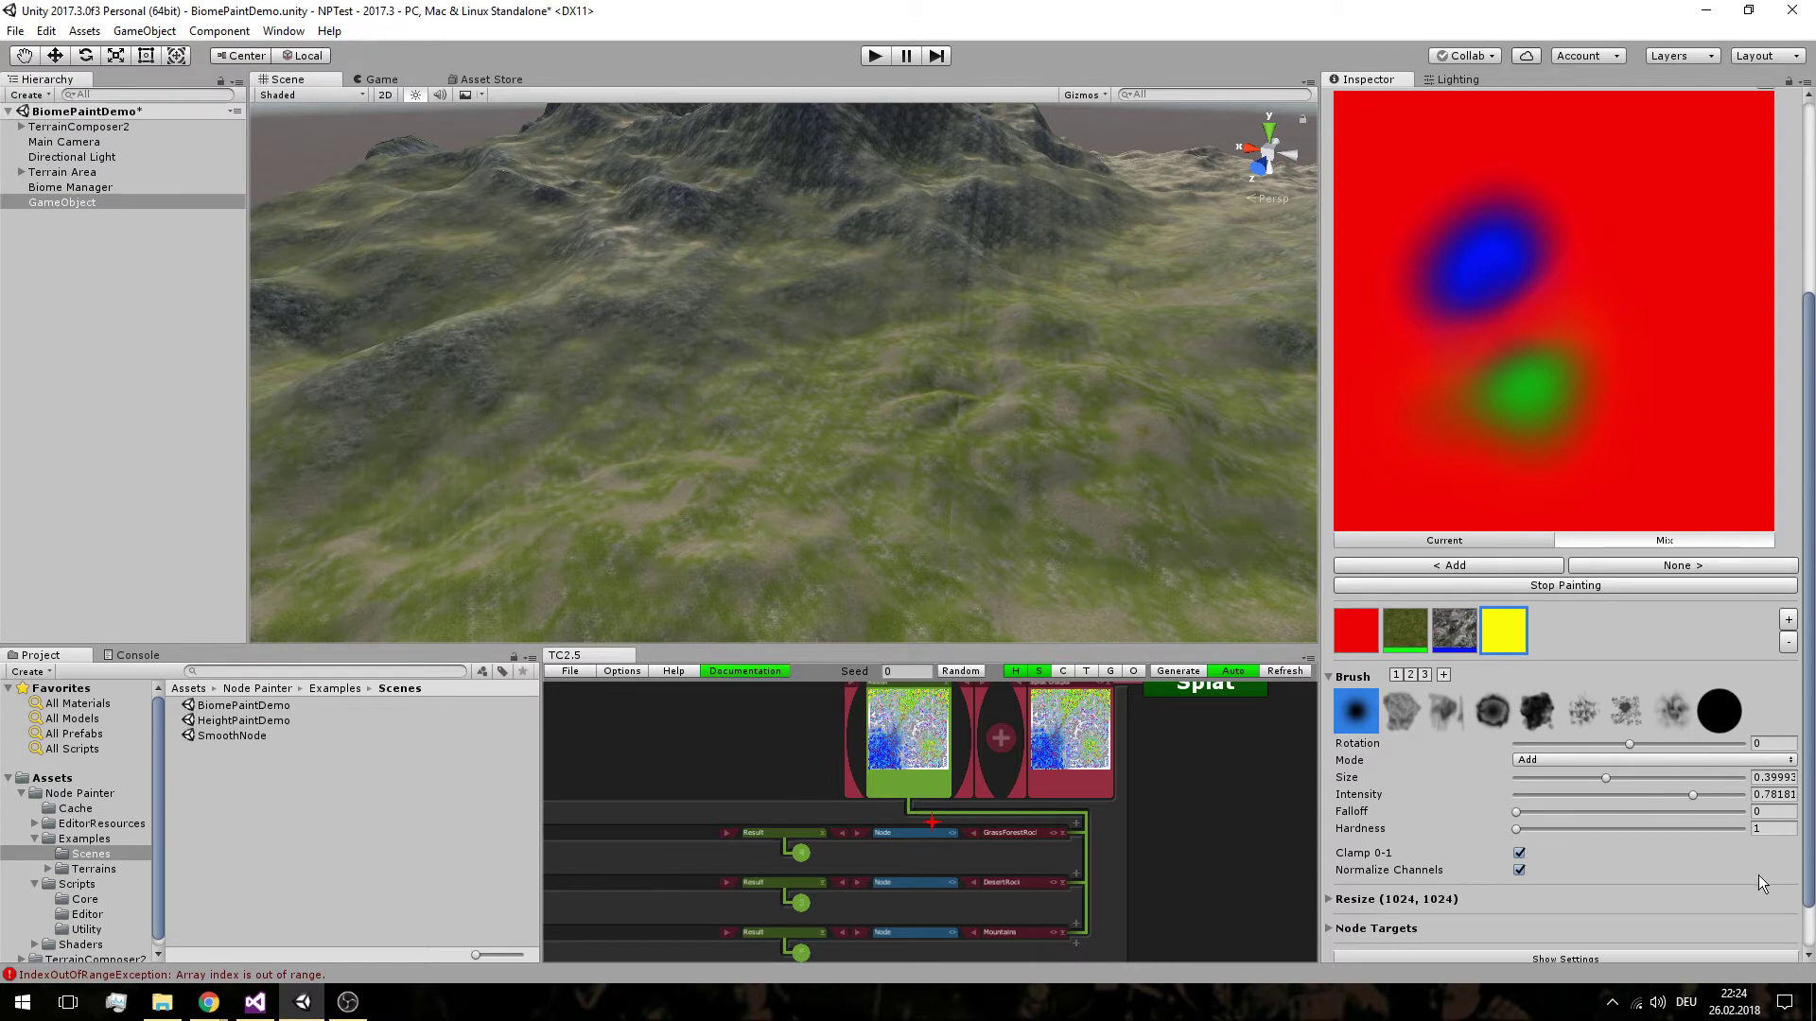
Assign the Forest&Sand texture as the display texture of the yellow channel
right_click(1496, 622)
click(1575, 764)
text(sa)
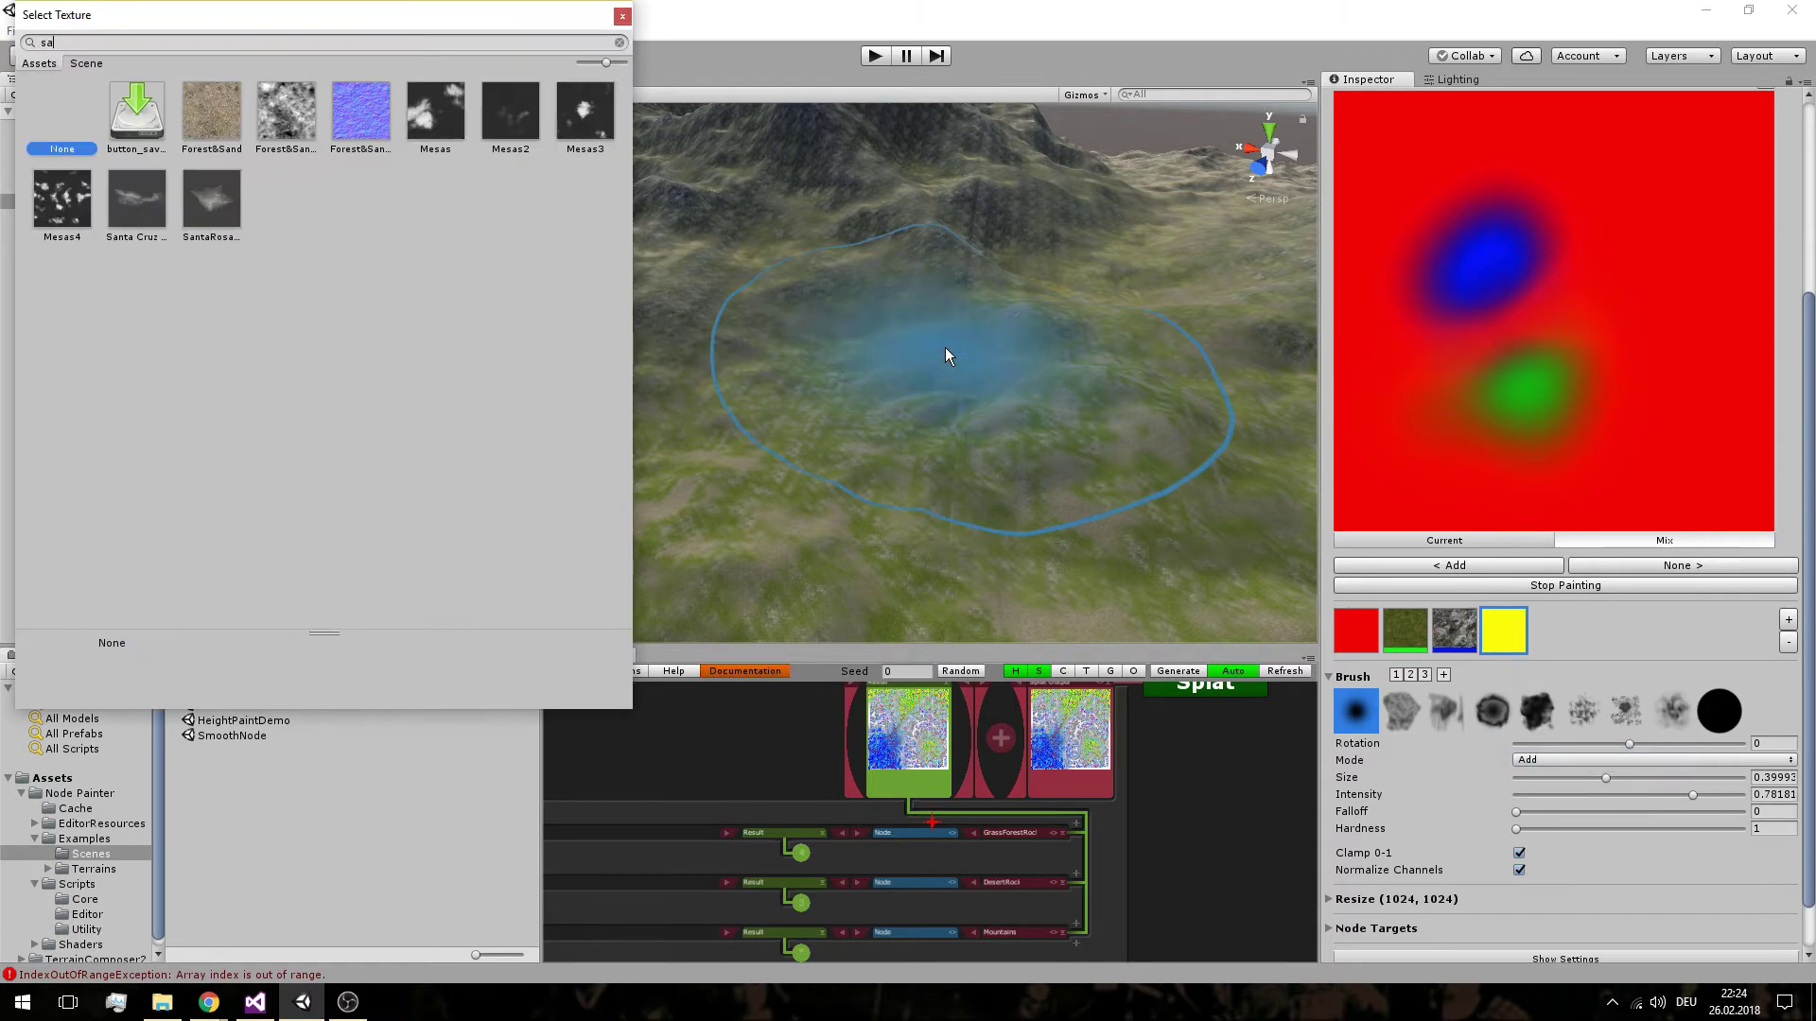
double_click(211, 109)
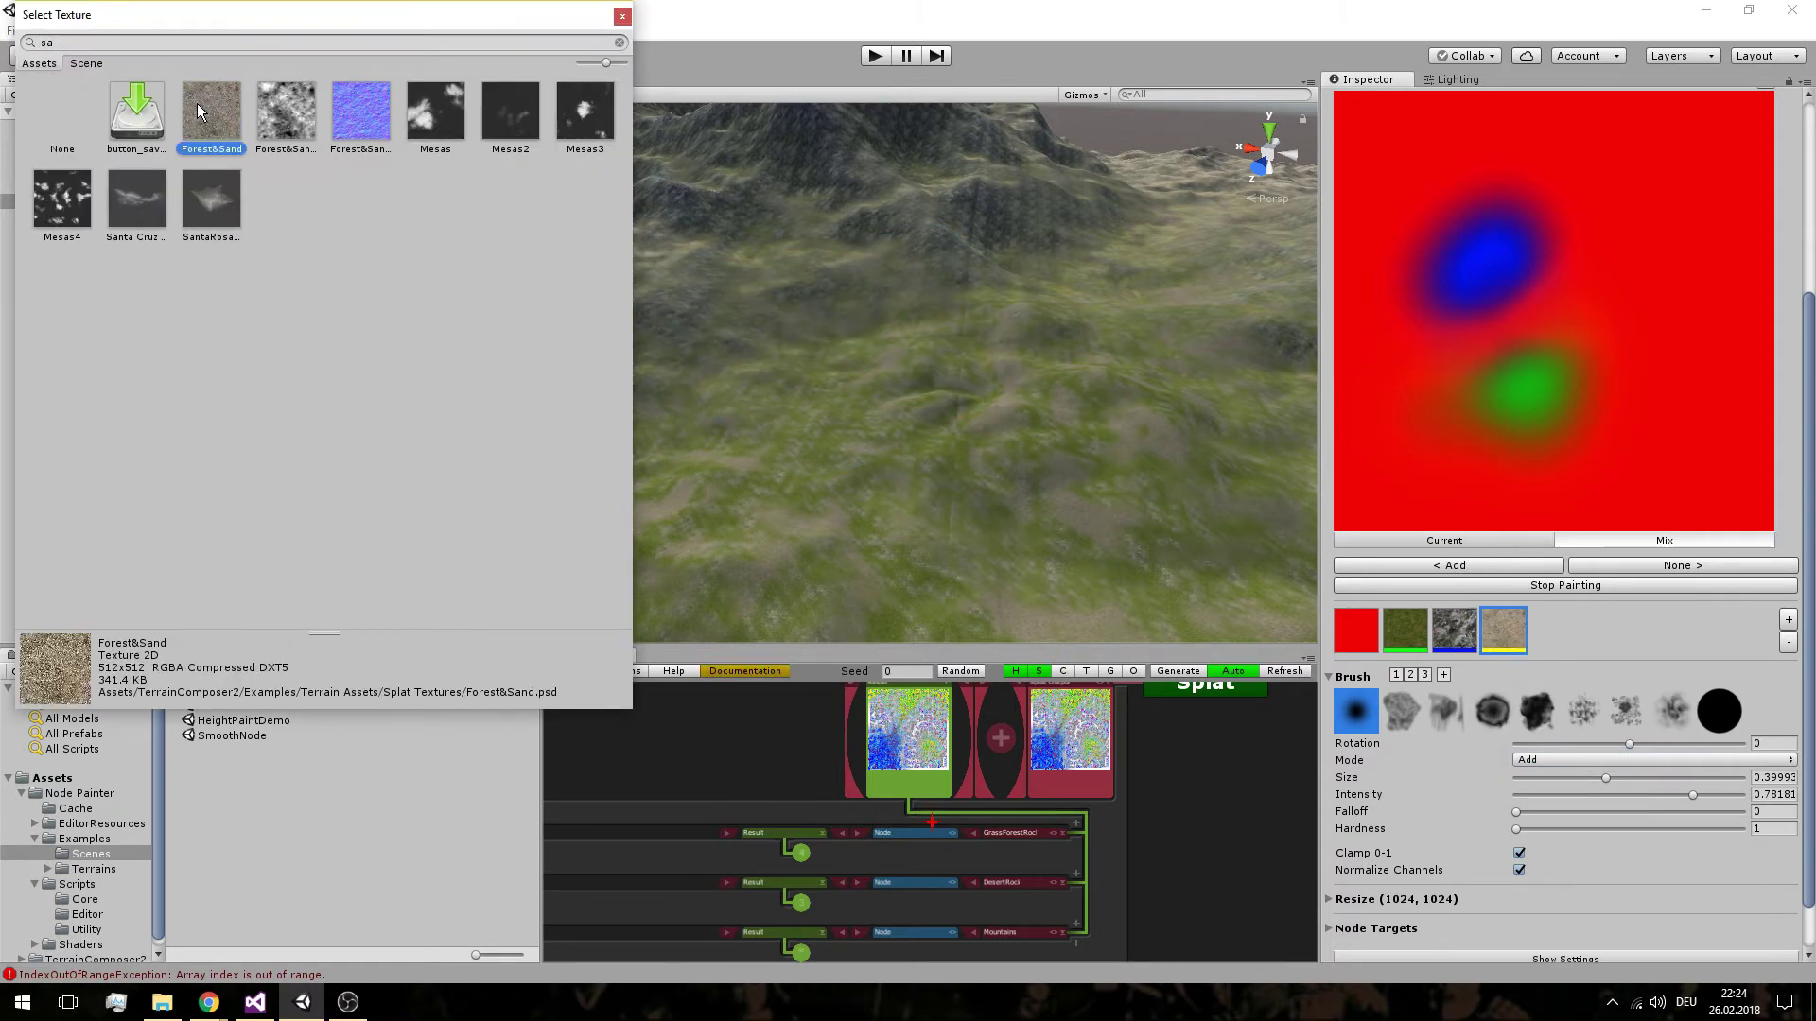
scroll(1473, 621, down, 2)
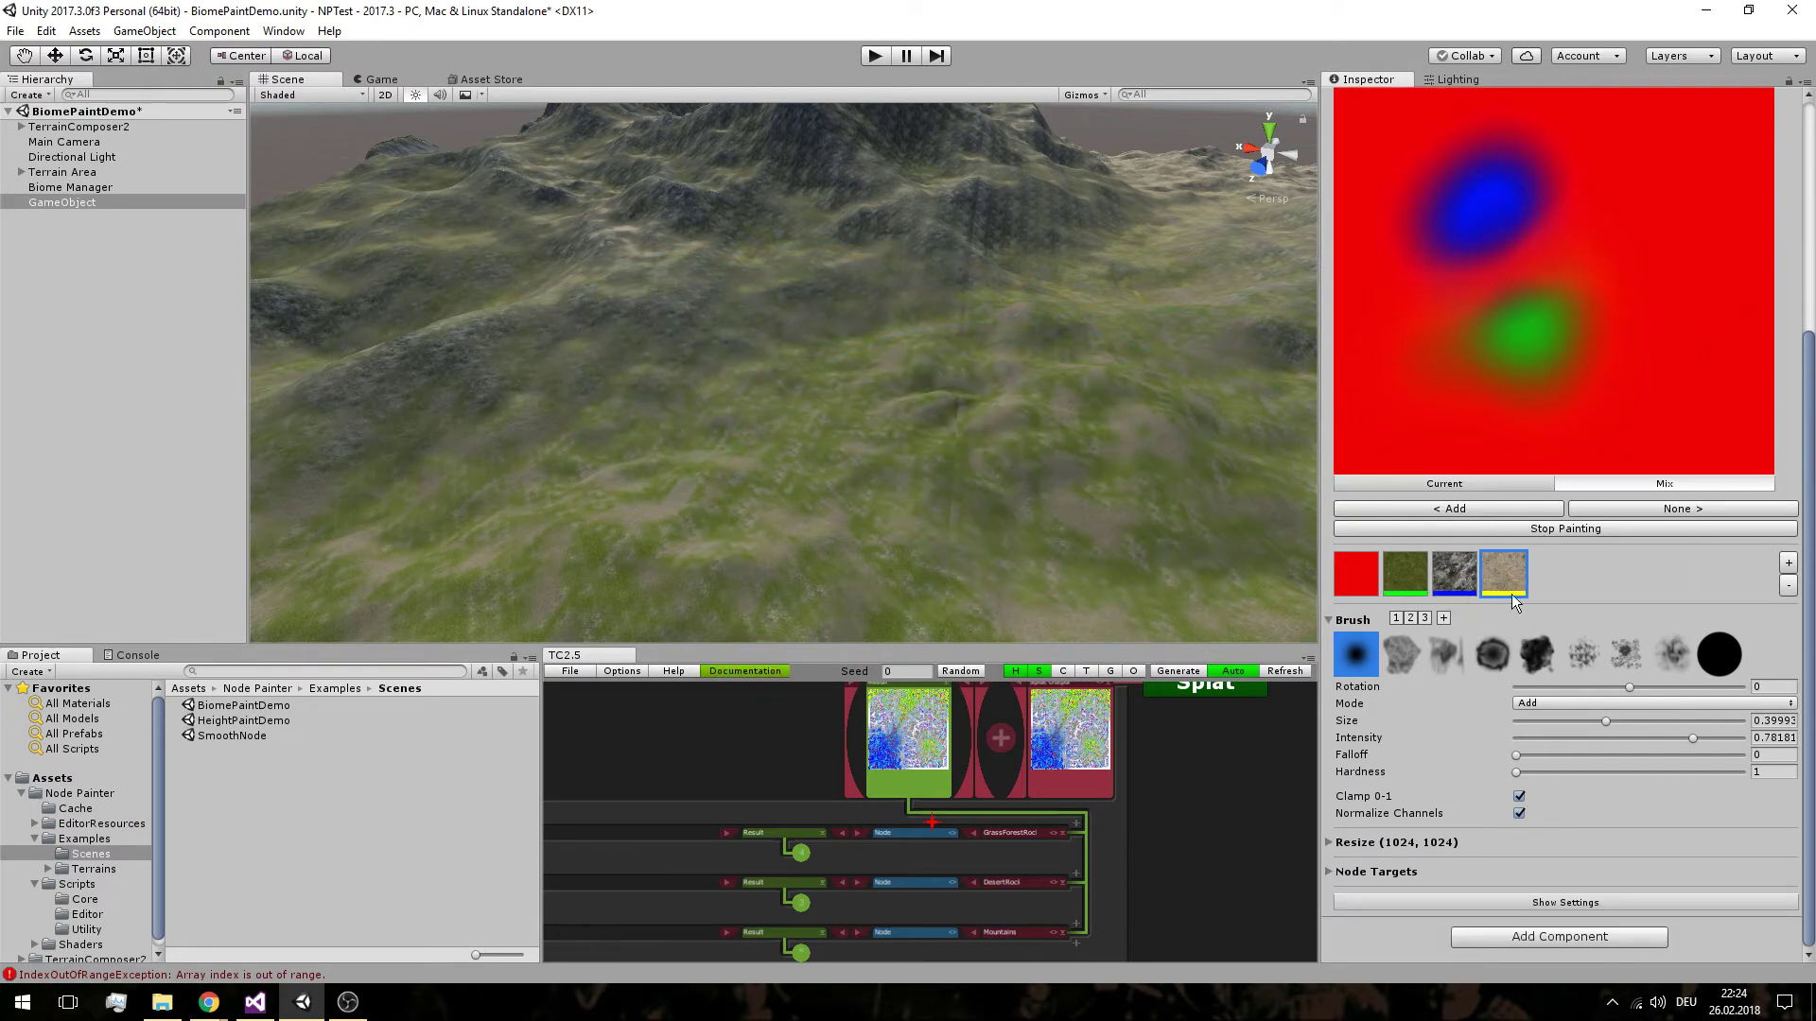
Enlarge the TerrainComposer node window and add a new layer group above GrassForestRock in the Splat output, leaving it expanded
drag(964, 646, 965, 358)
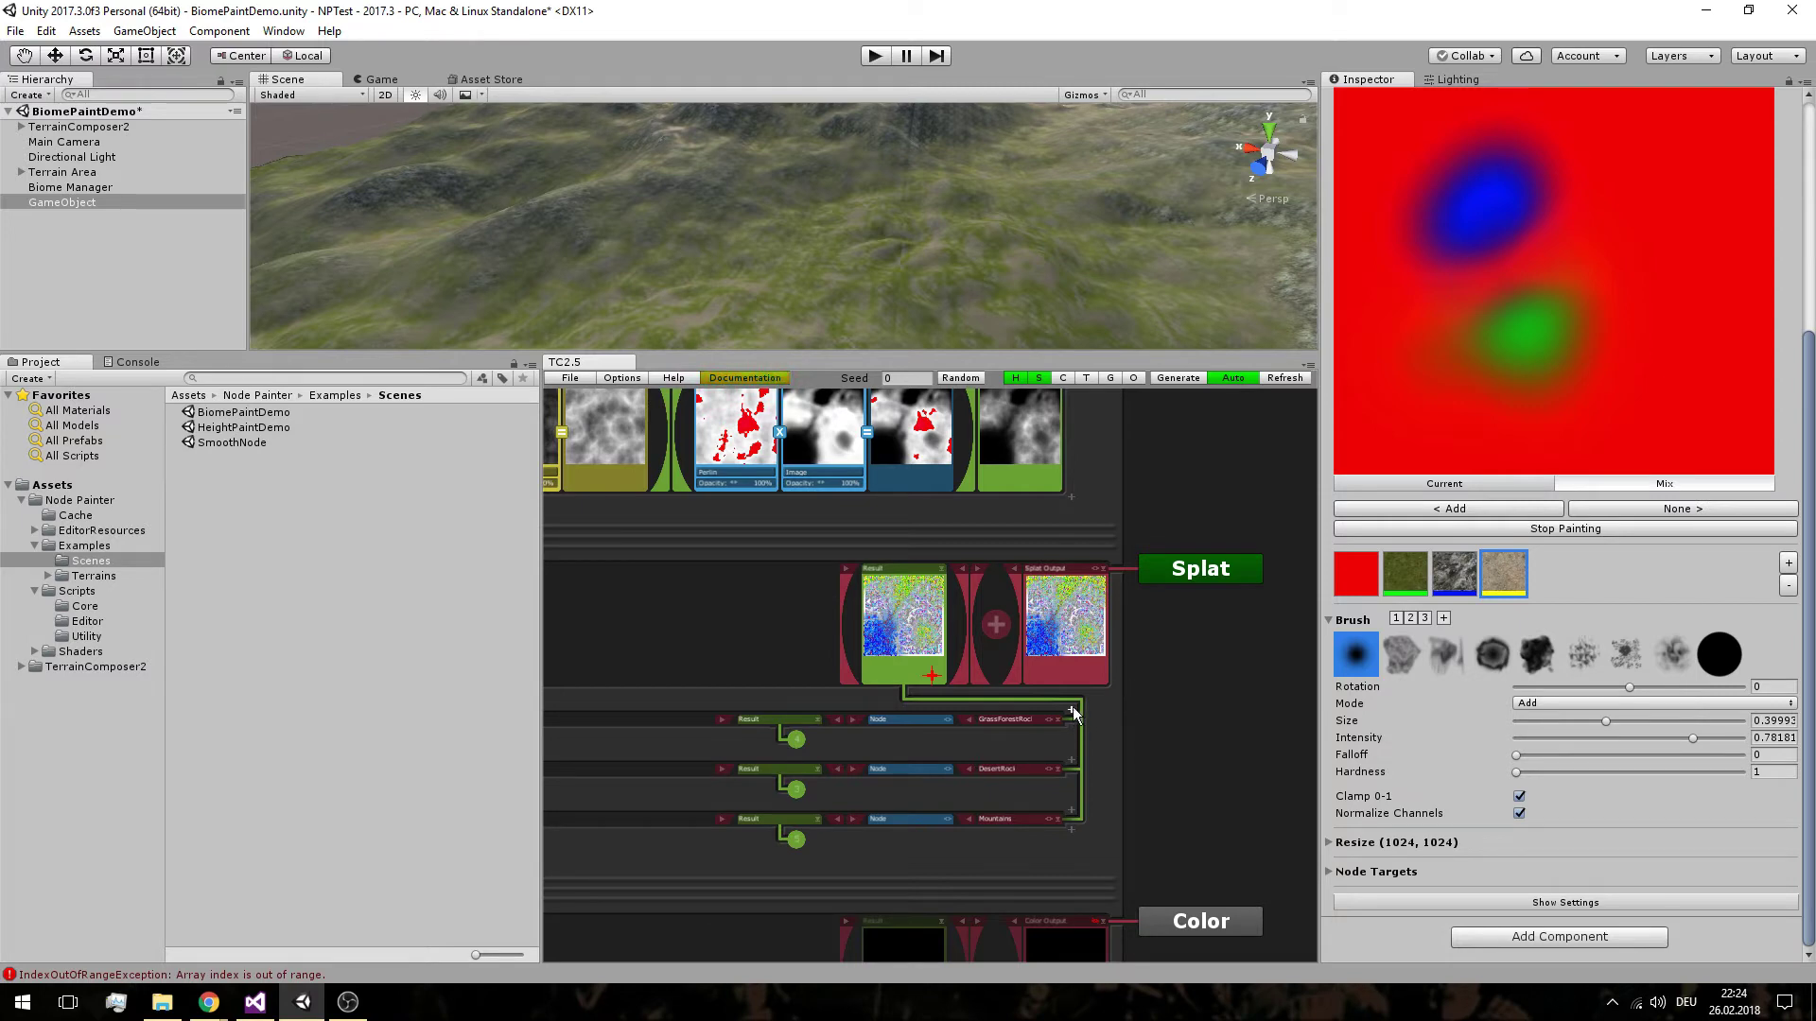
scroll(1085, 726, up, 3)
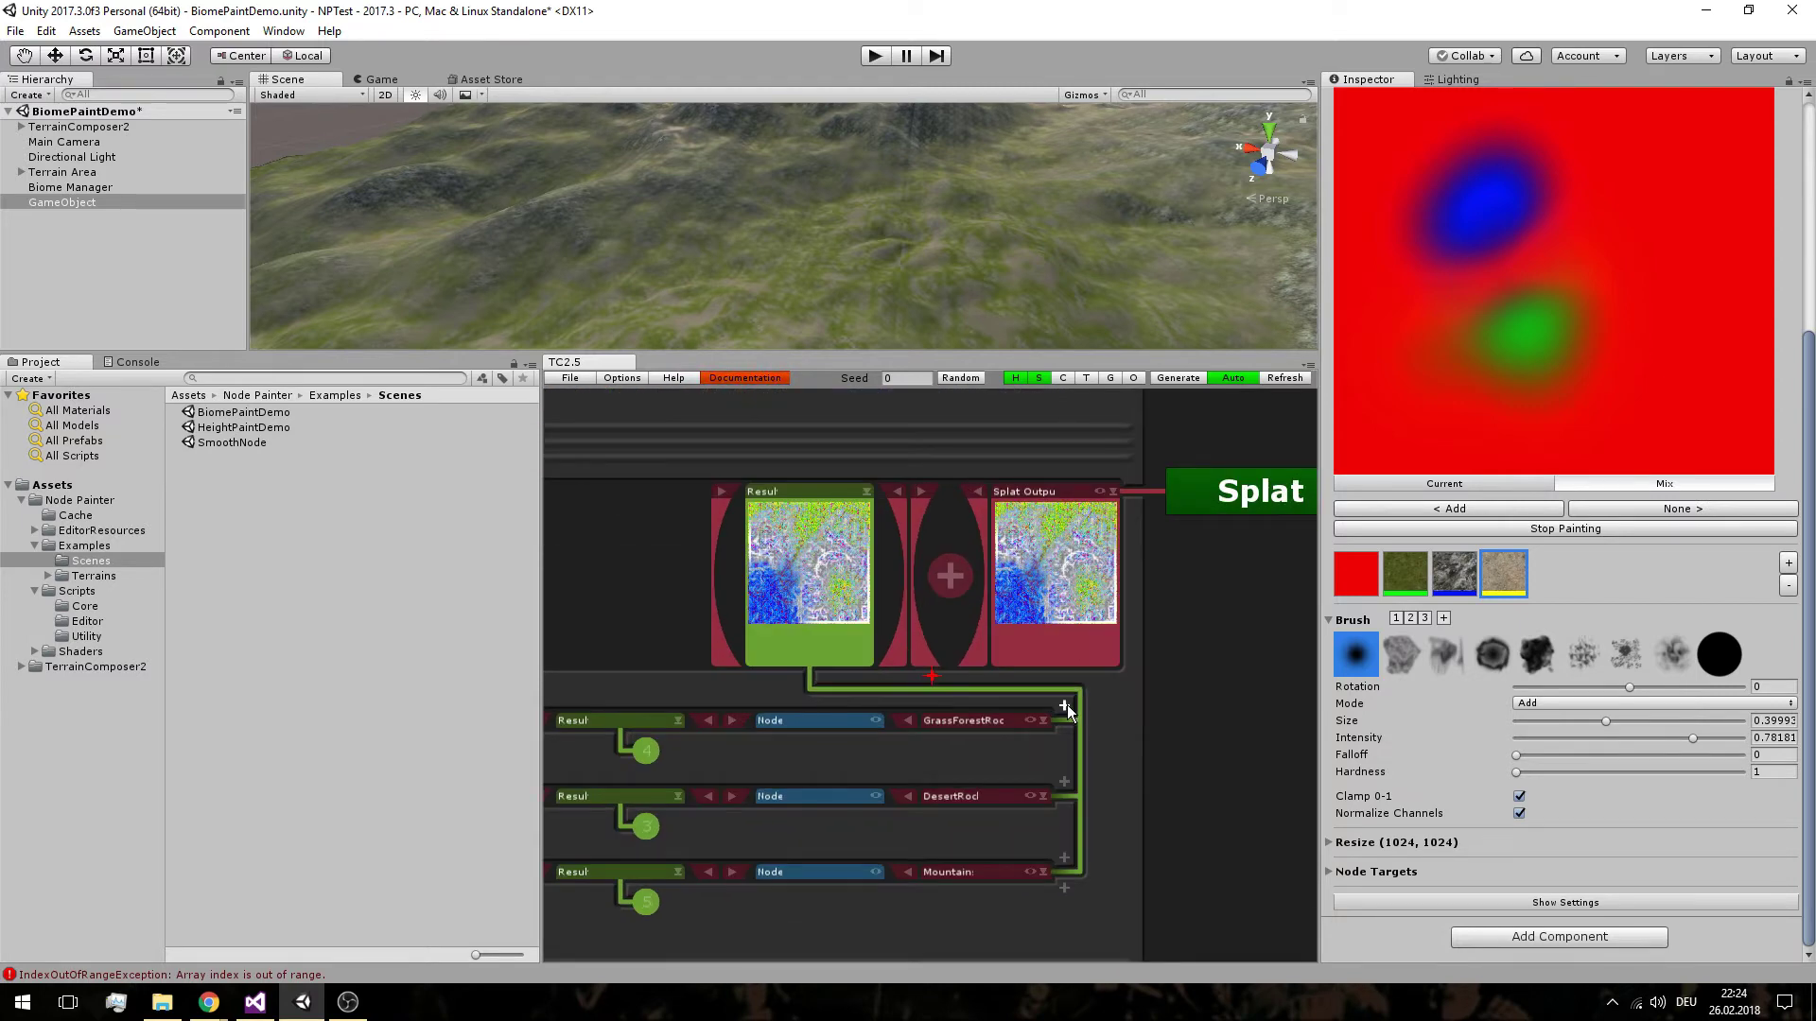
click(1067, 711)
middle_drag(1074, 777, 1127, 666)
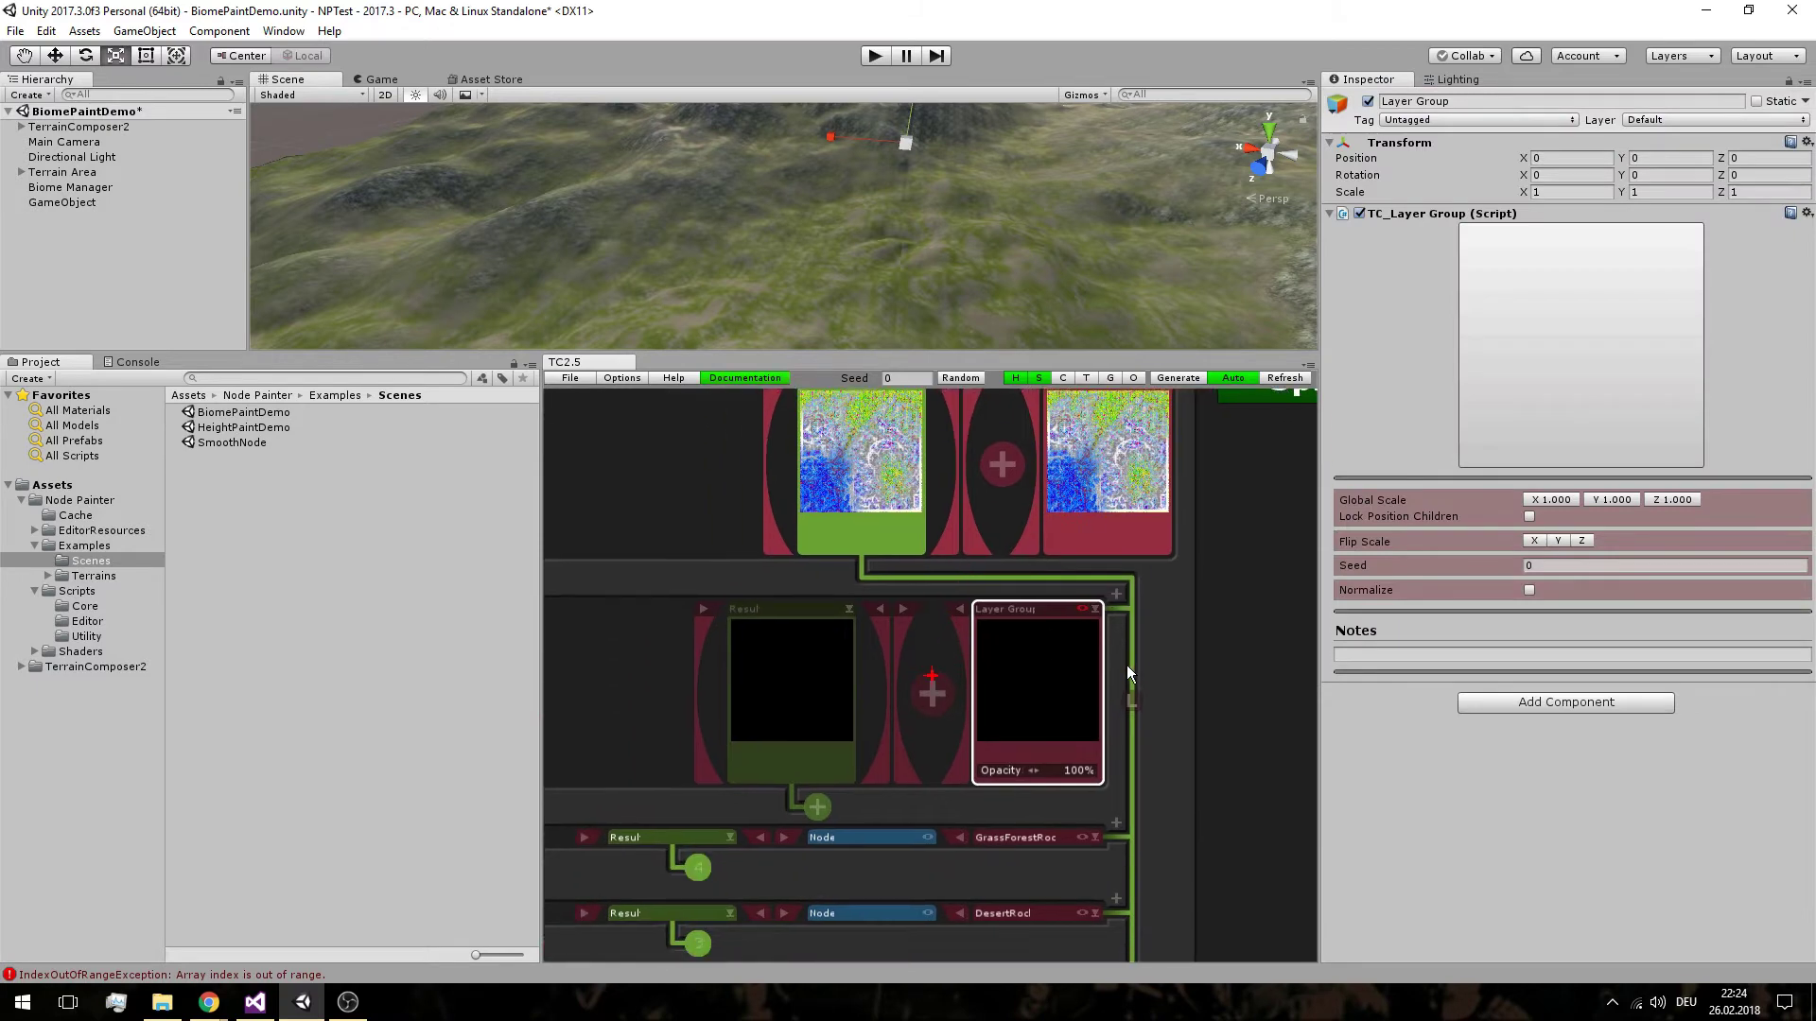
click(1096, 610)
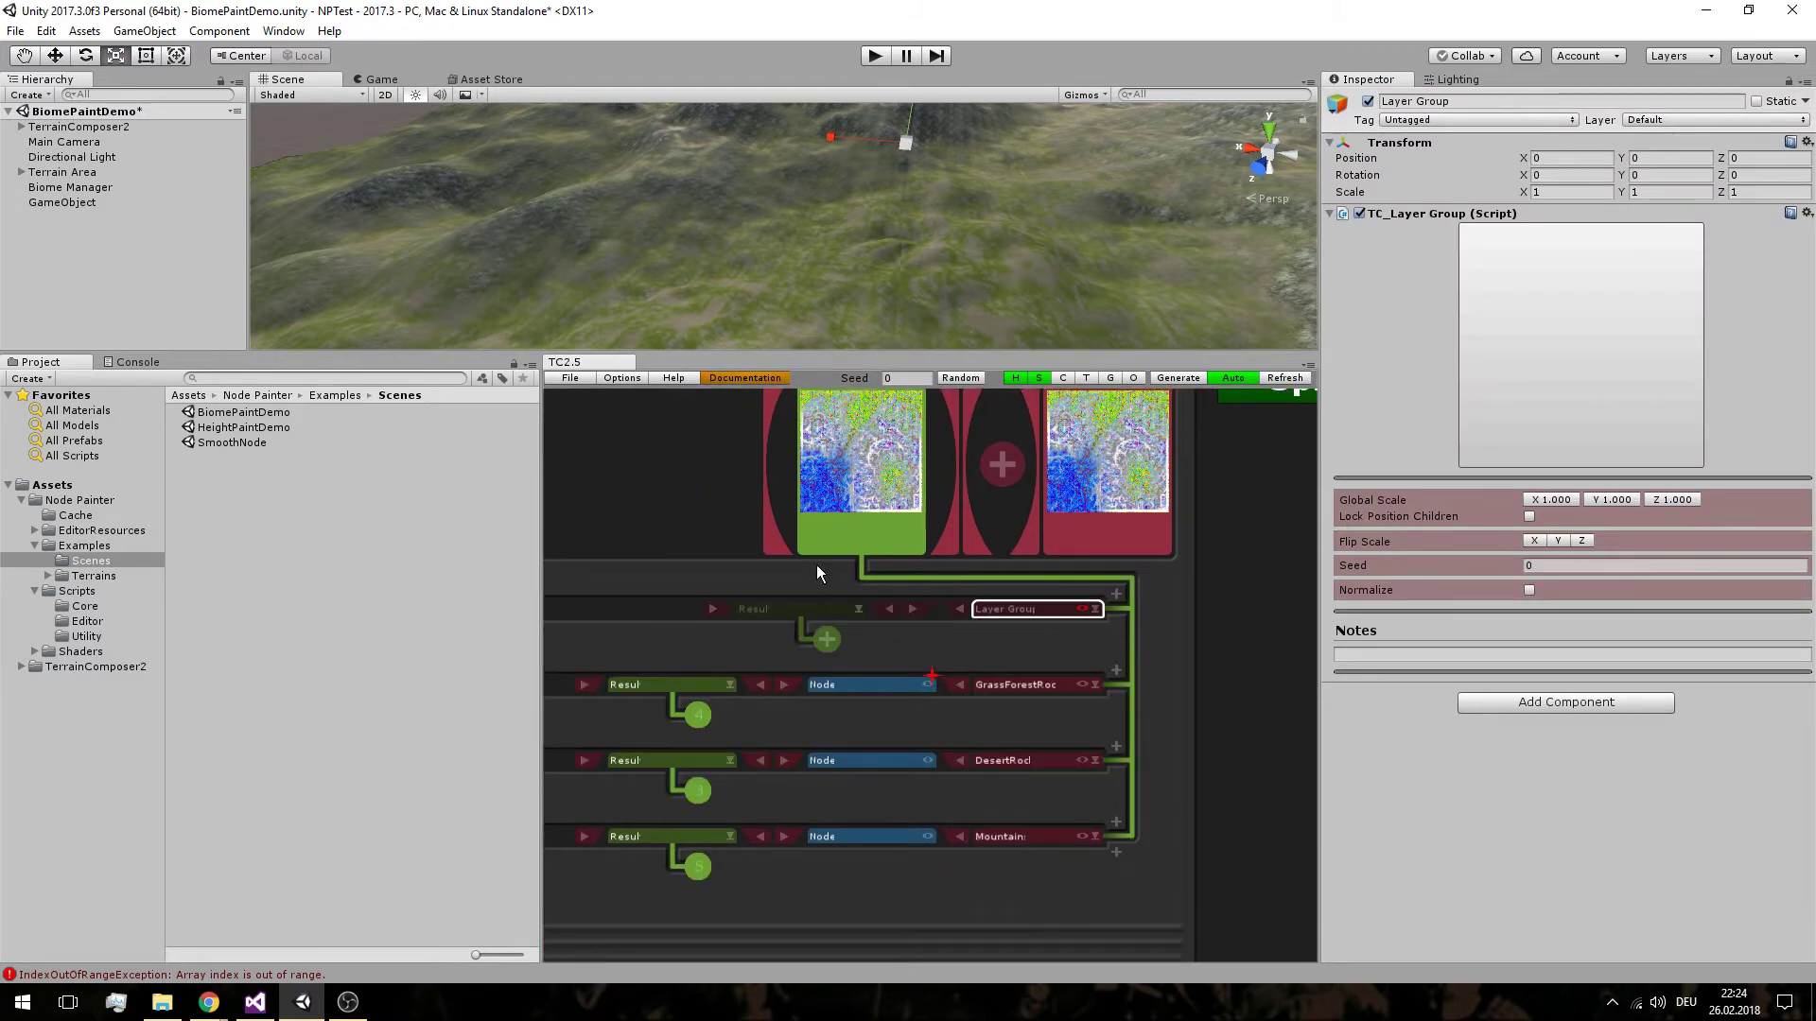
click(1096, 611)
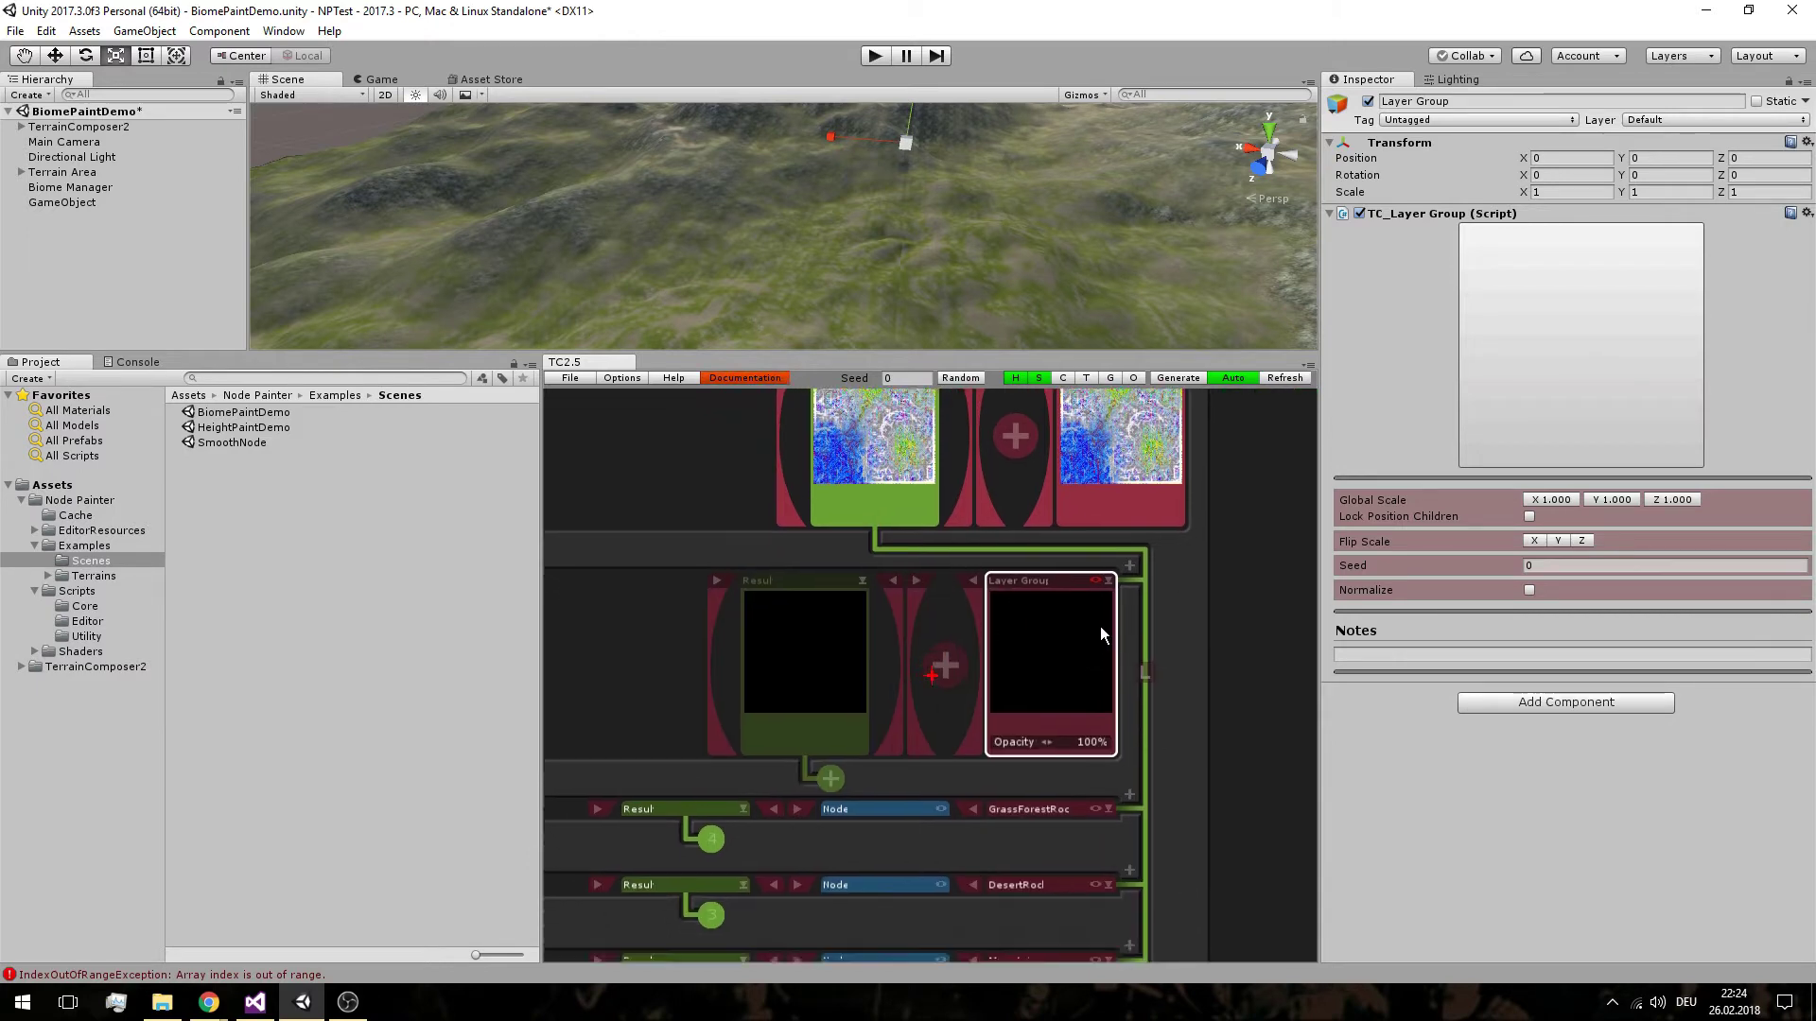
Add three layers to the new splat layer group
scroll(1098, 624, down, 3)
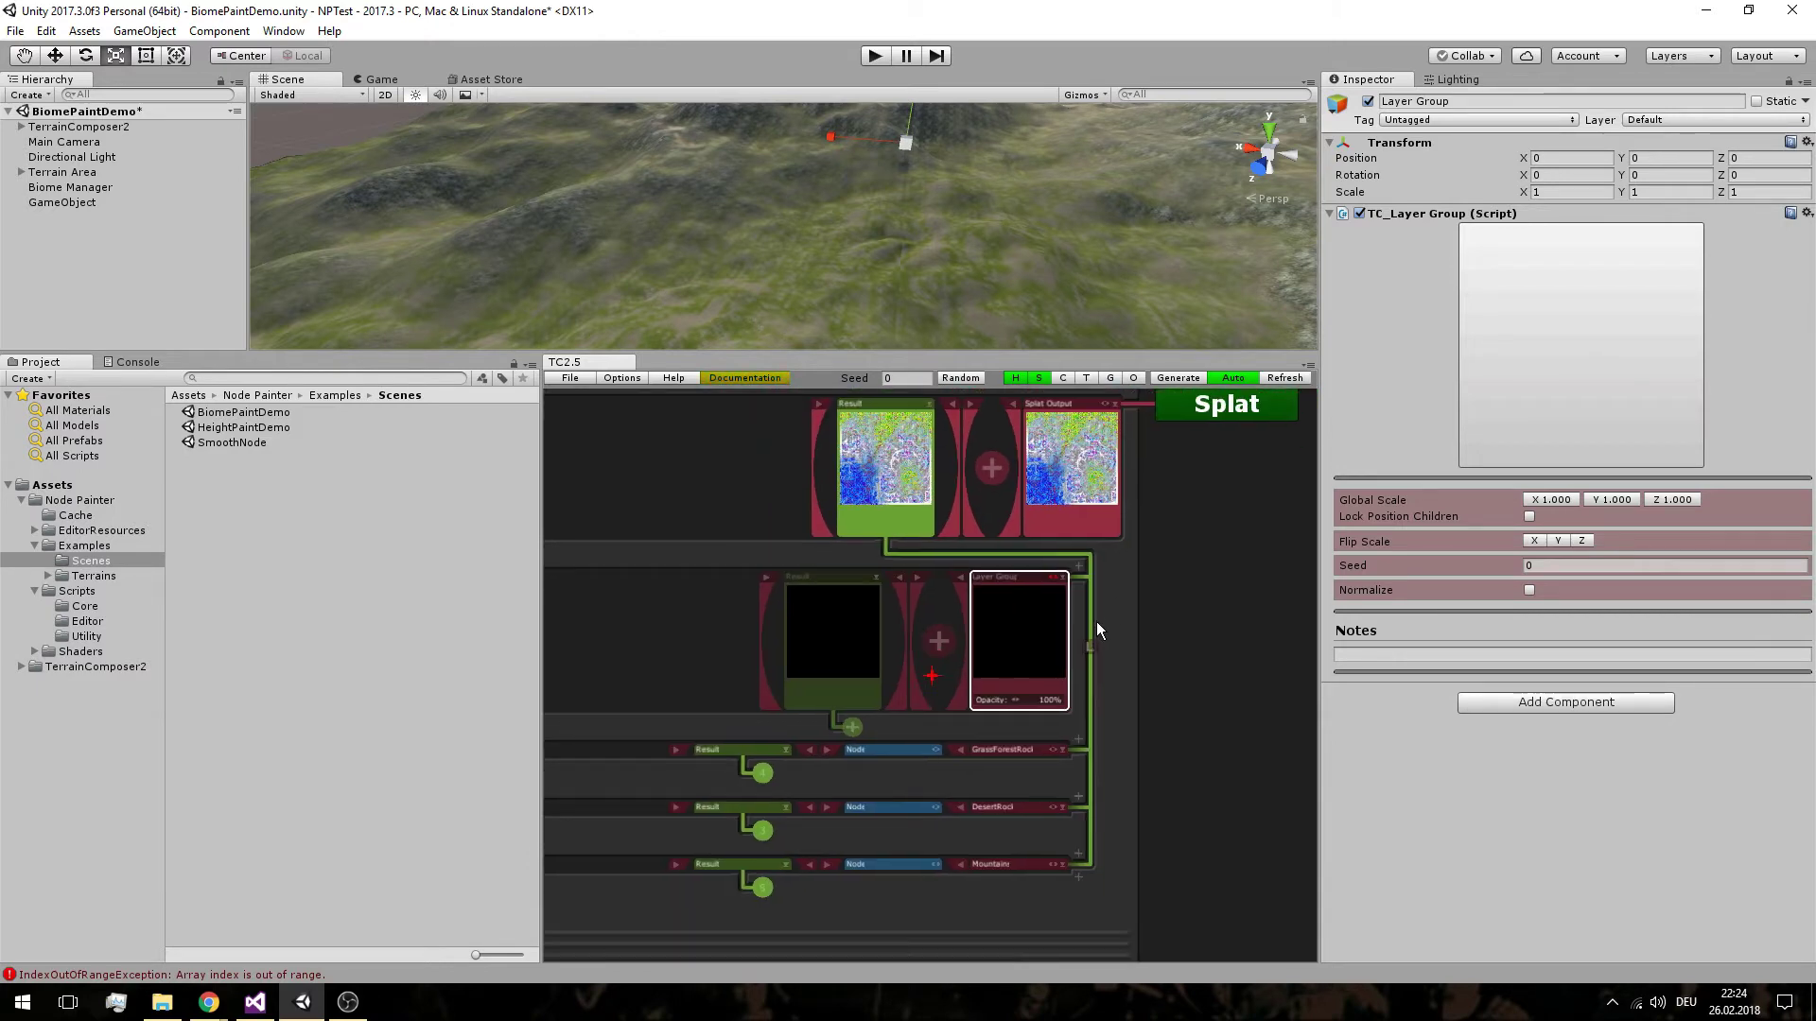
click(864, 715)
scroll(1042, 662, up, 3)
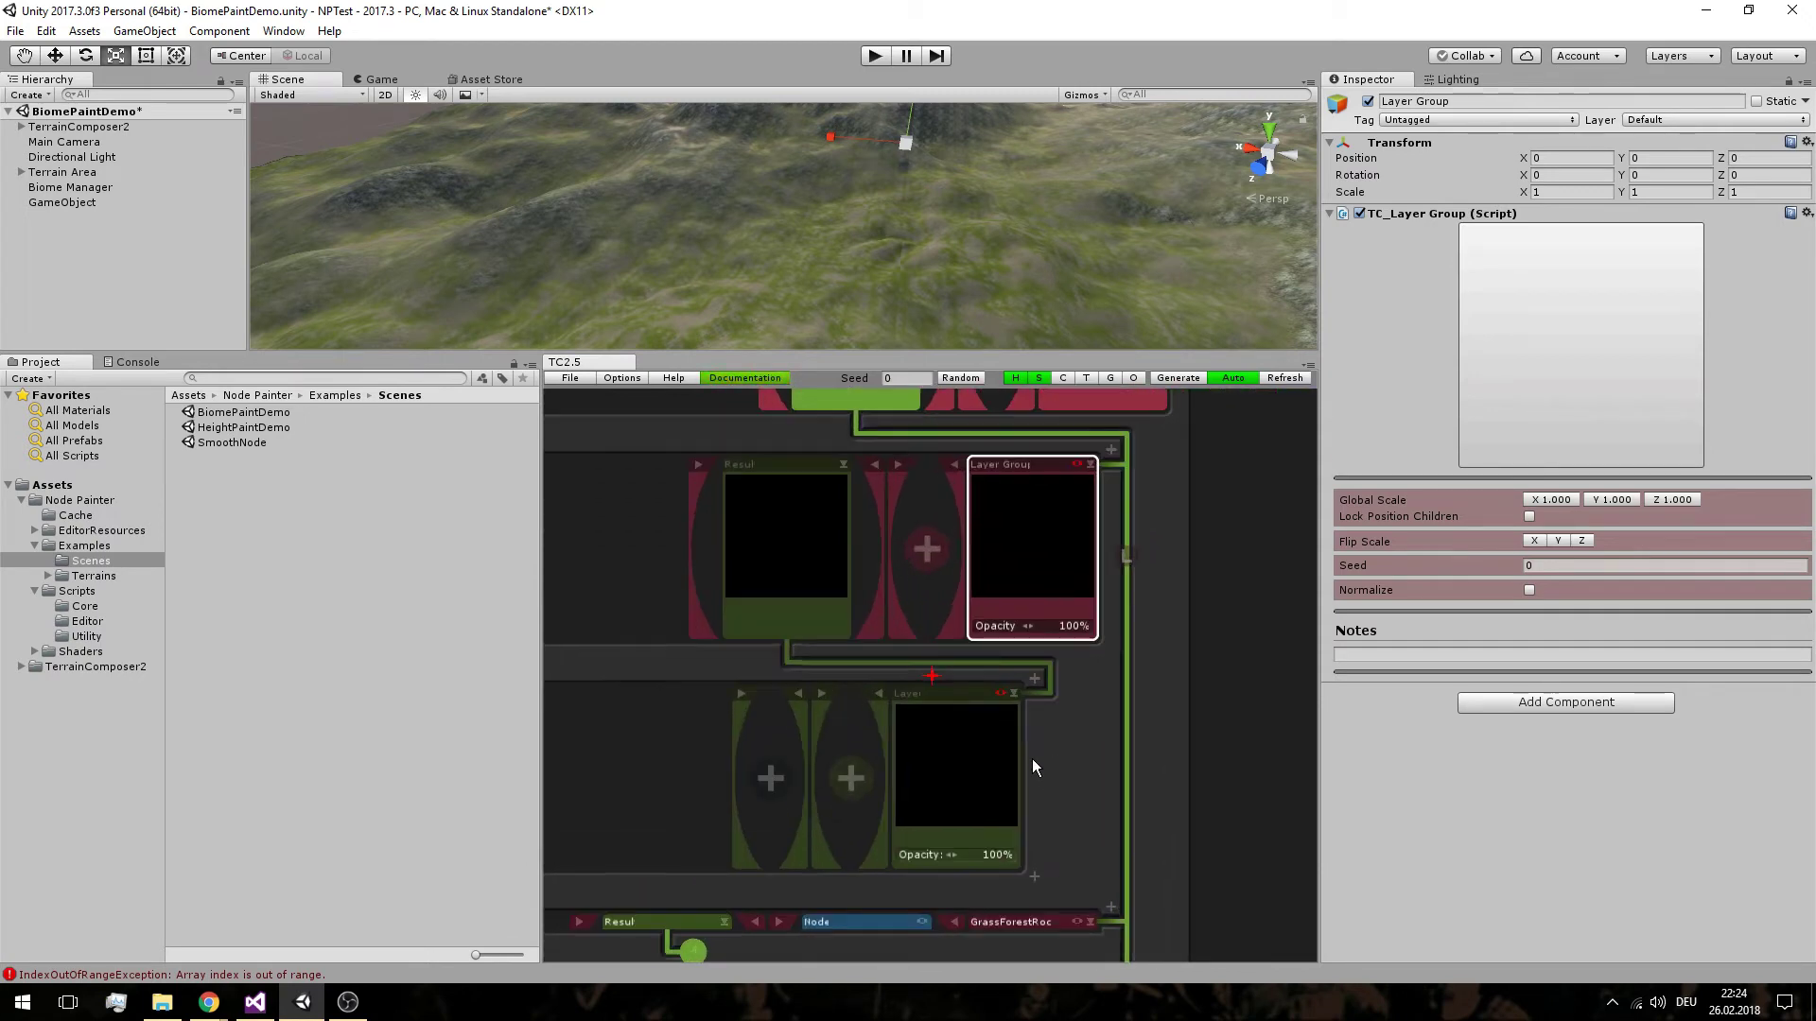
click(1045, 630)
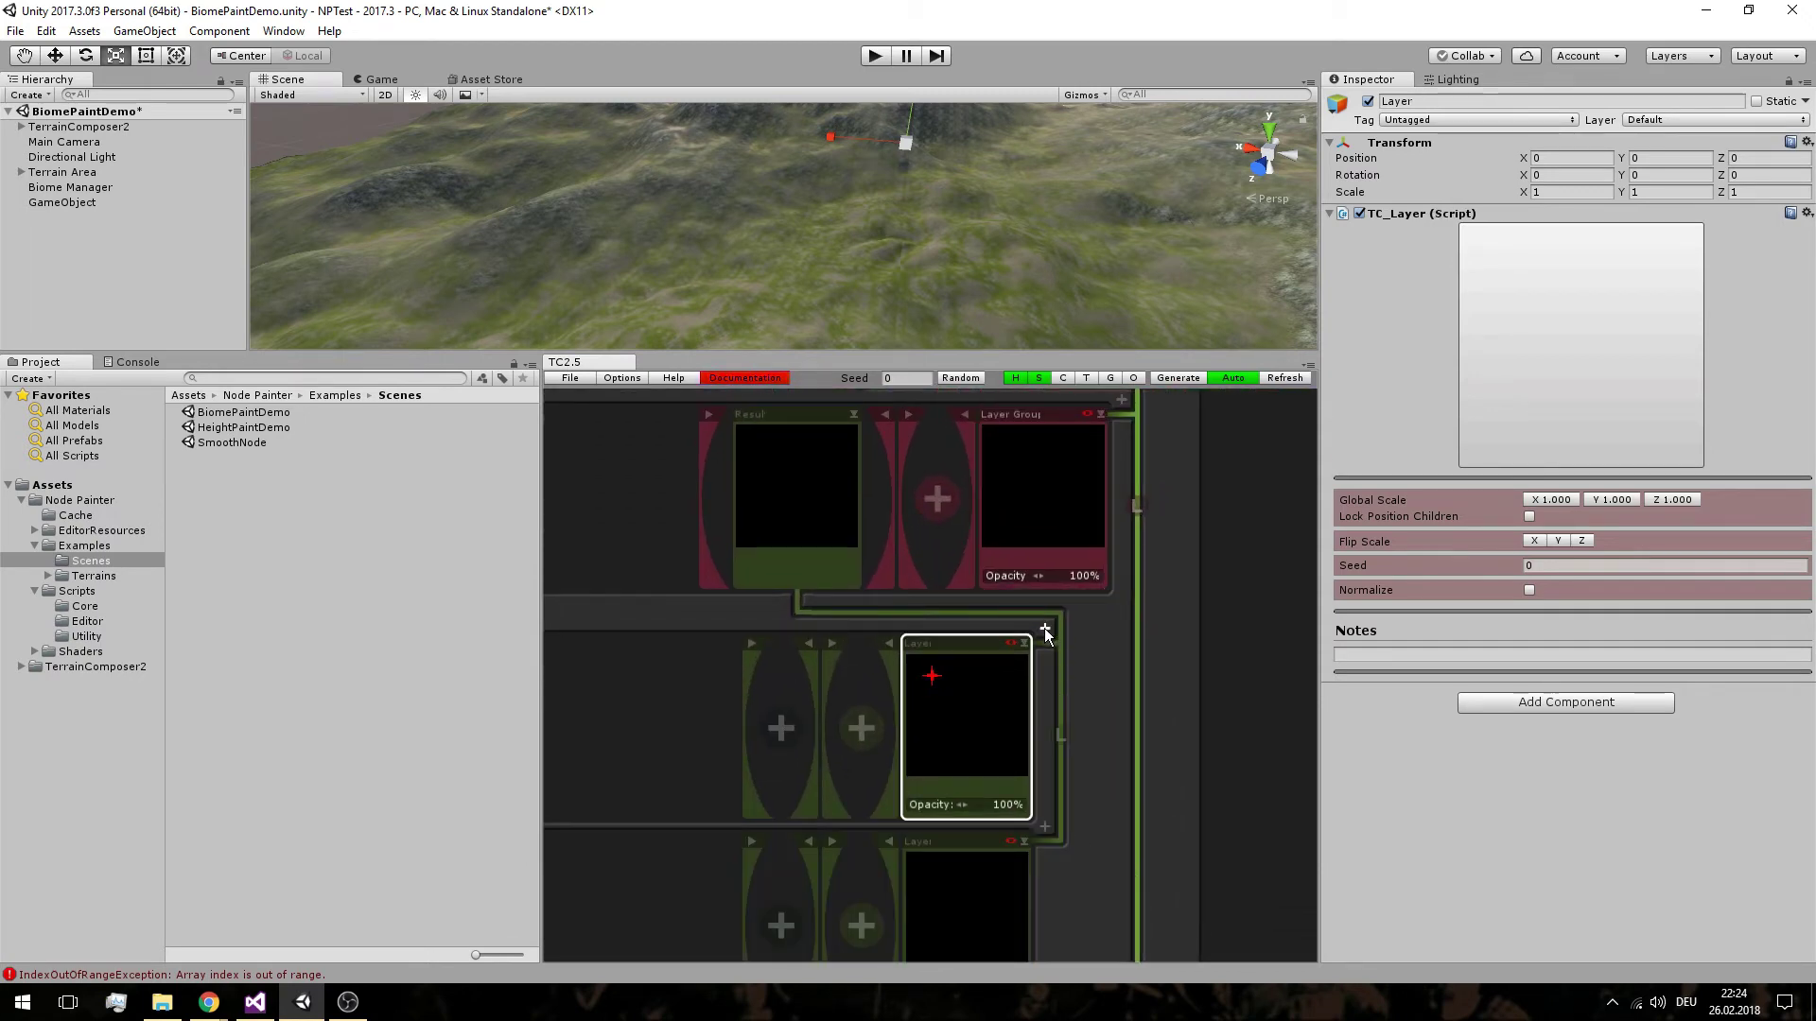
scroll(1050, 633, down, 3)
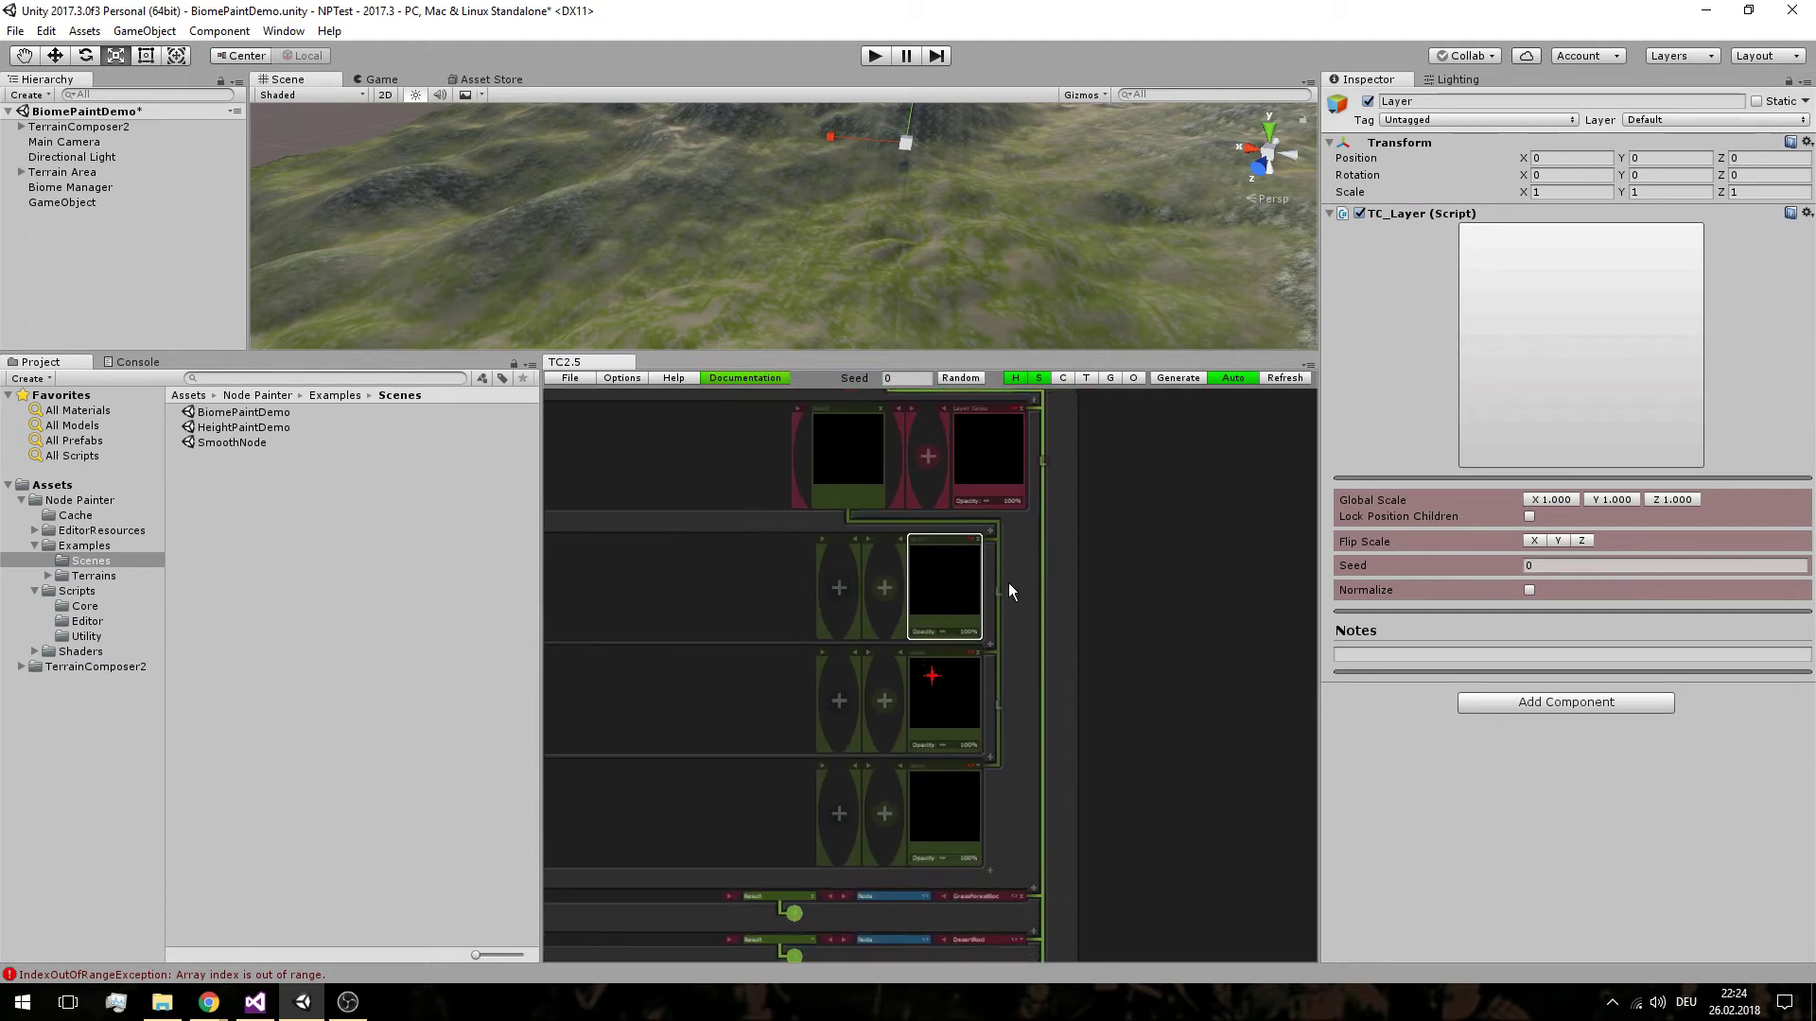
Compare the Biome Manager's mask canvas and channels with the GameObject's Splats canvas
click(110, 187)
scroll(1478, 767, down, 5)
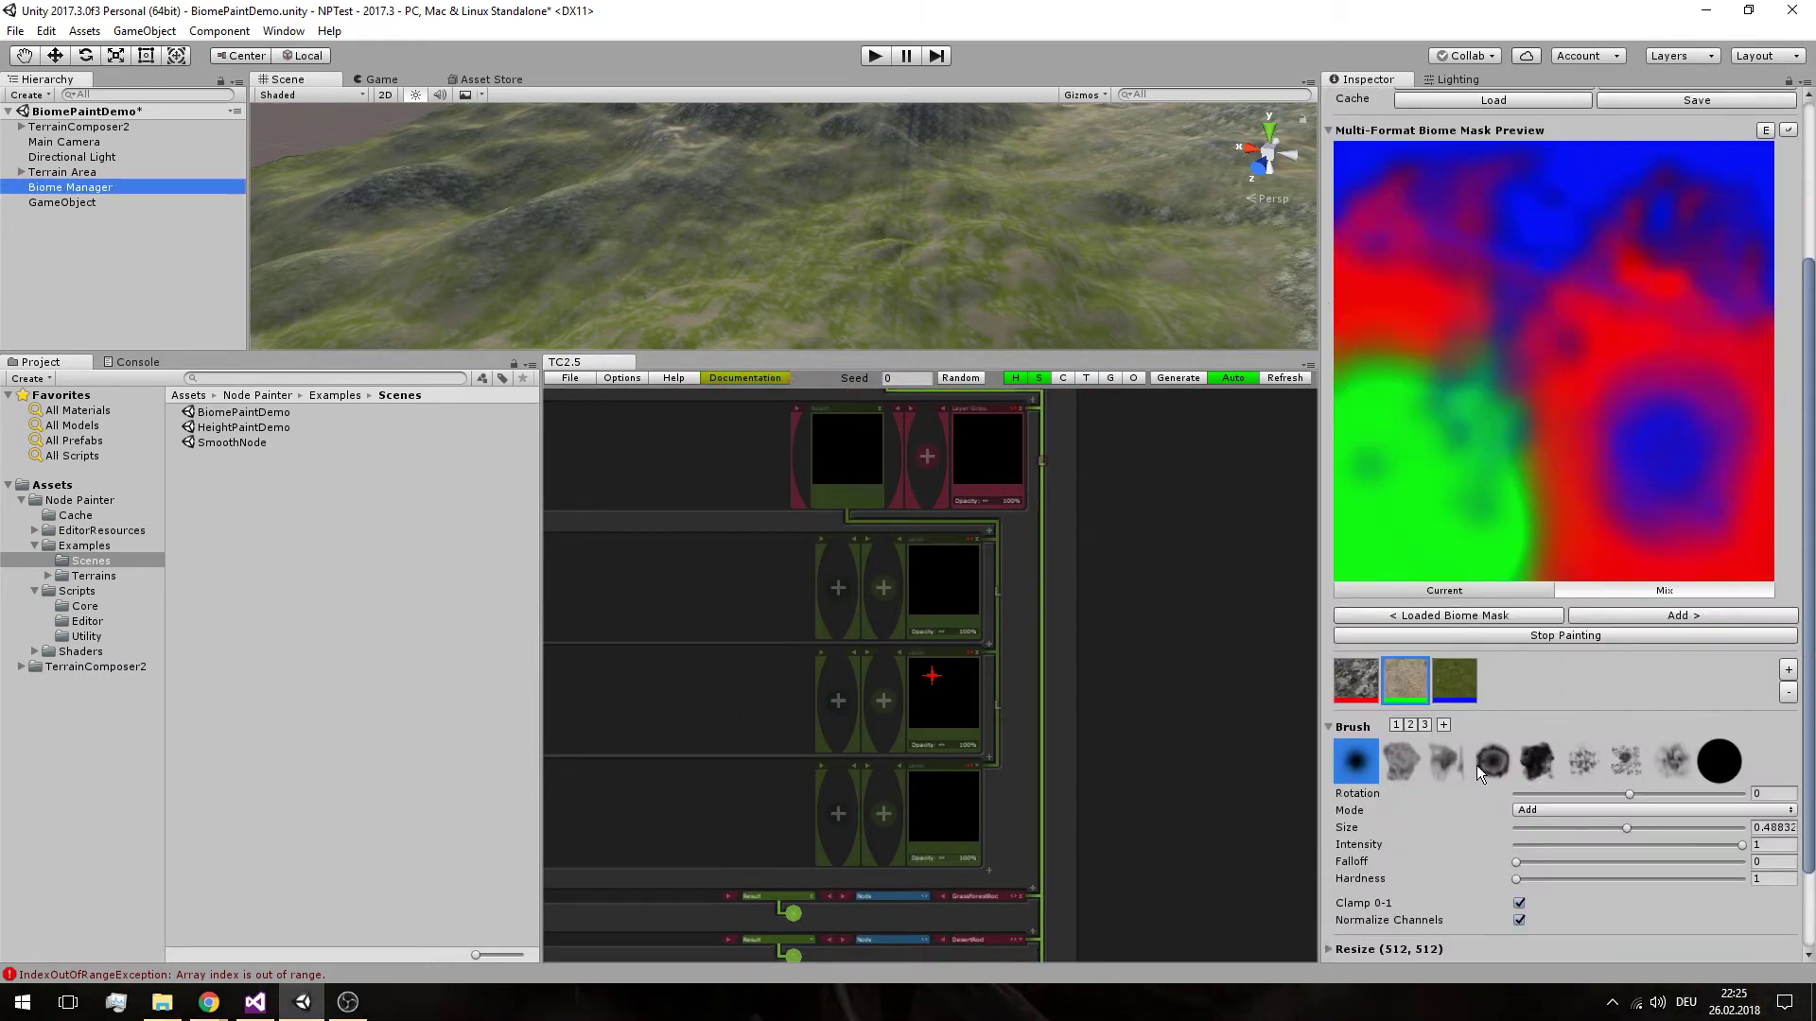
click(75, 203)
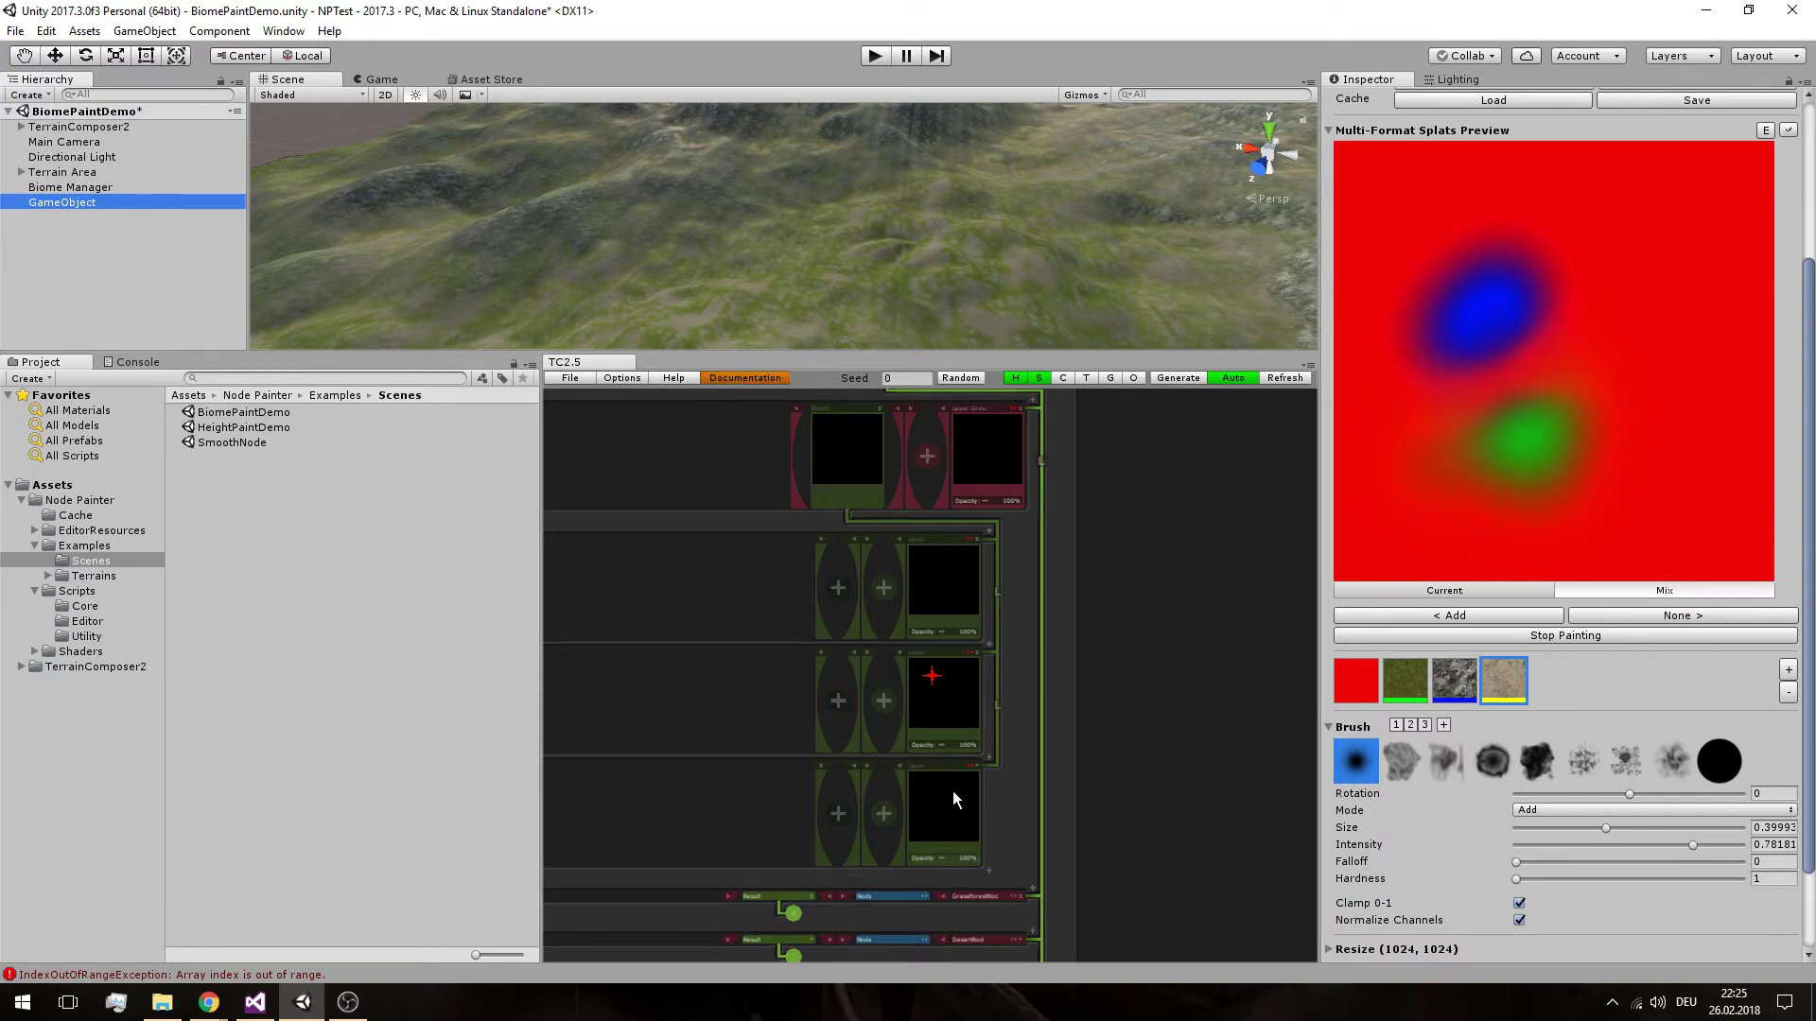
Add a splat texture item to each of the three new layers, from the lowest to the uppermost
click(838, 819)
click(838, 699)
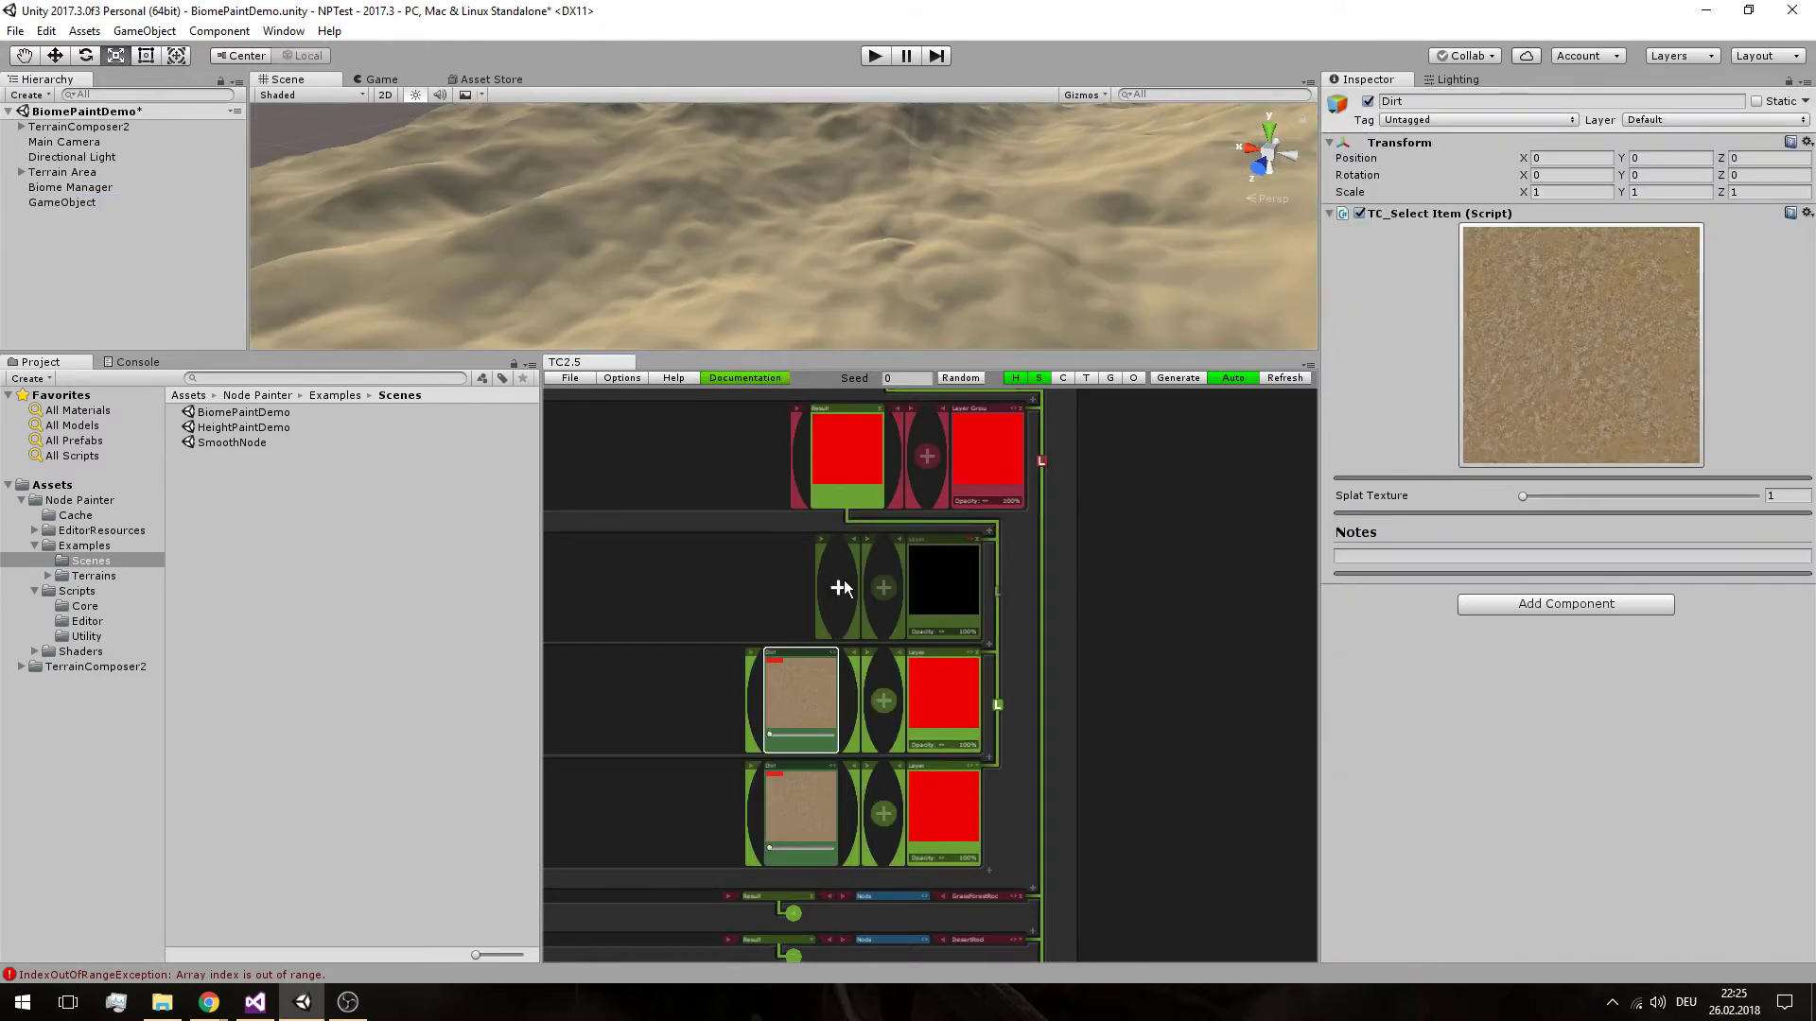
click(838, 588)
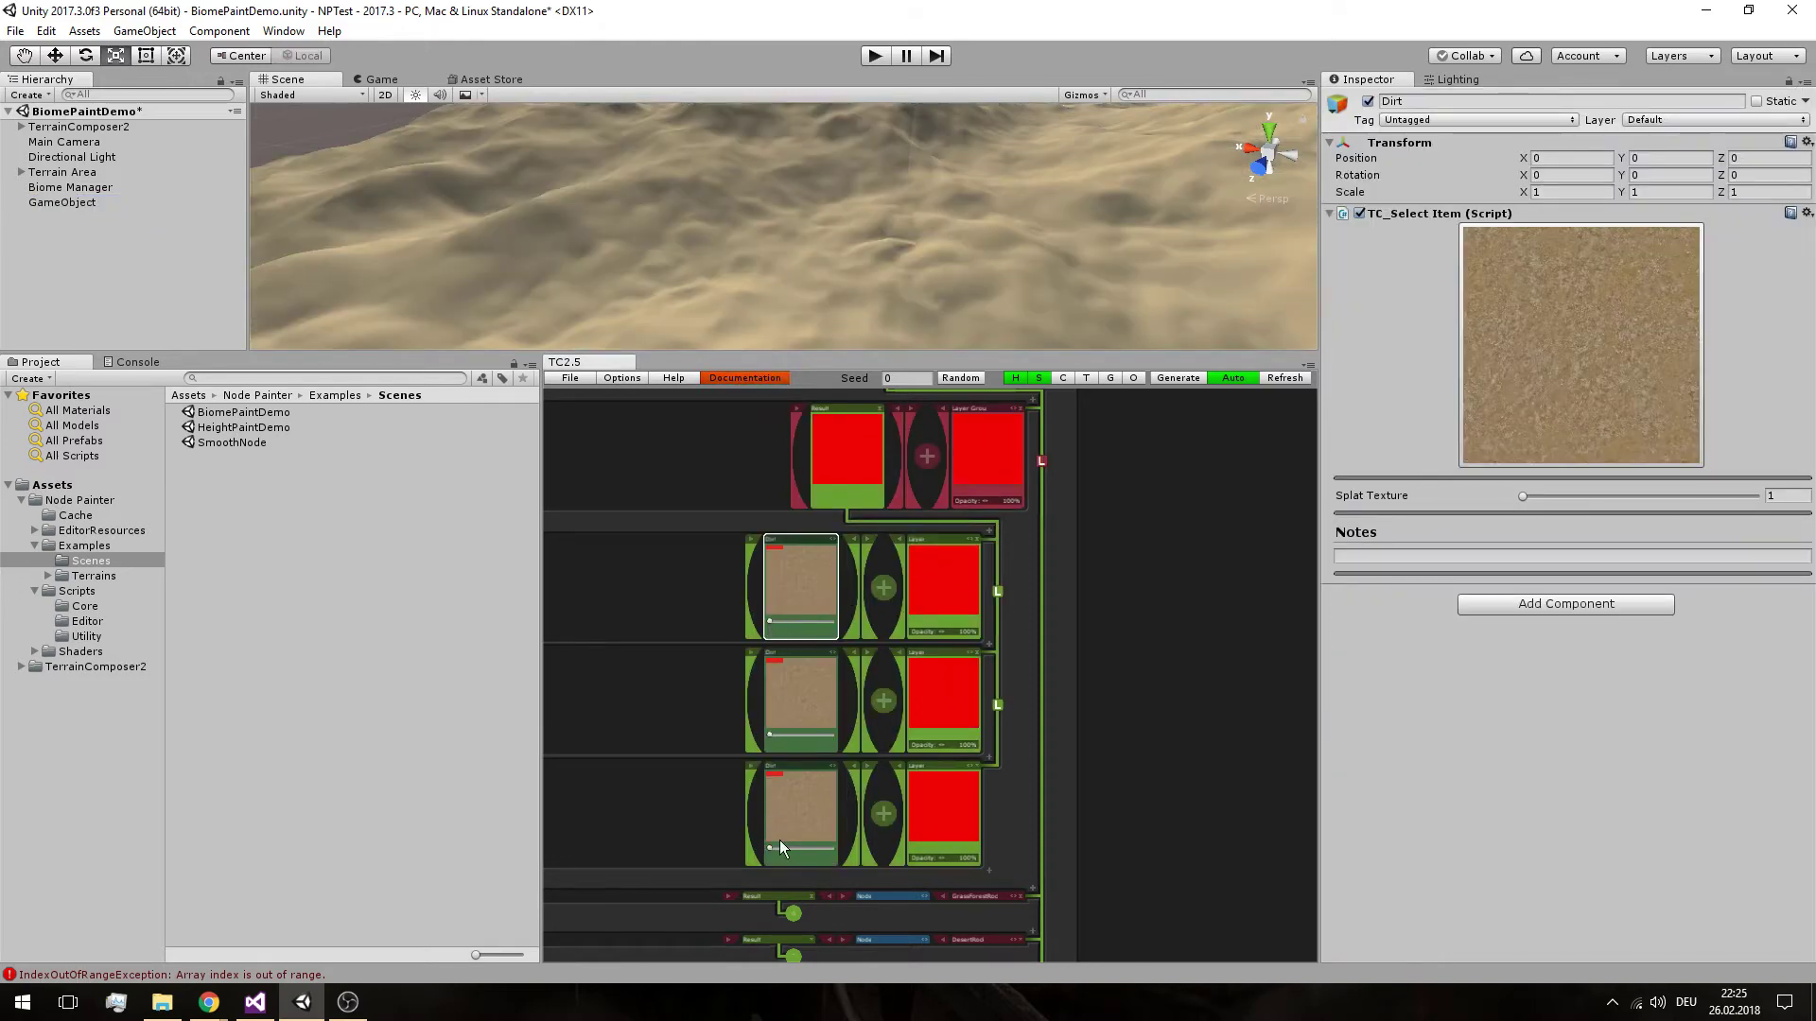
Set the lowest layer's splat texture to Grass, the middle layer's to Rock (7), and keep the uppermost layer on Dirt (1)
drag(768, 848, 797, 849)
drag(770, 735, 830, 736)
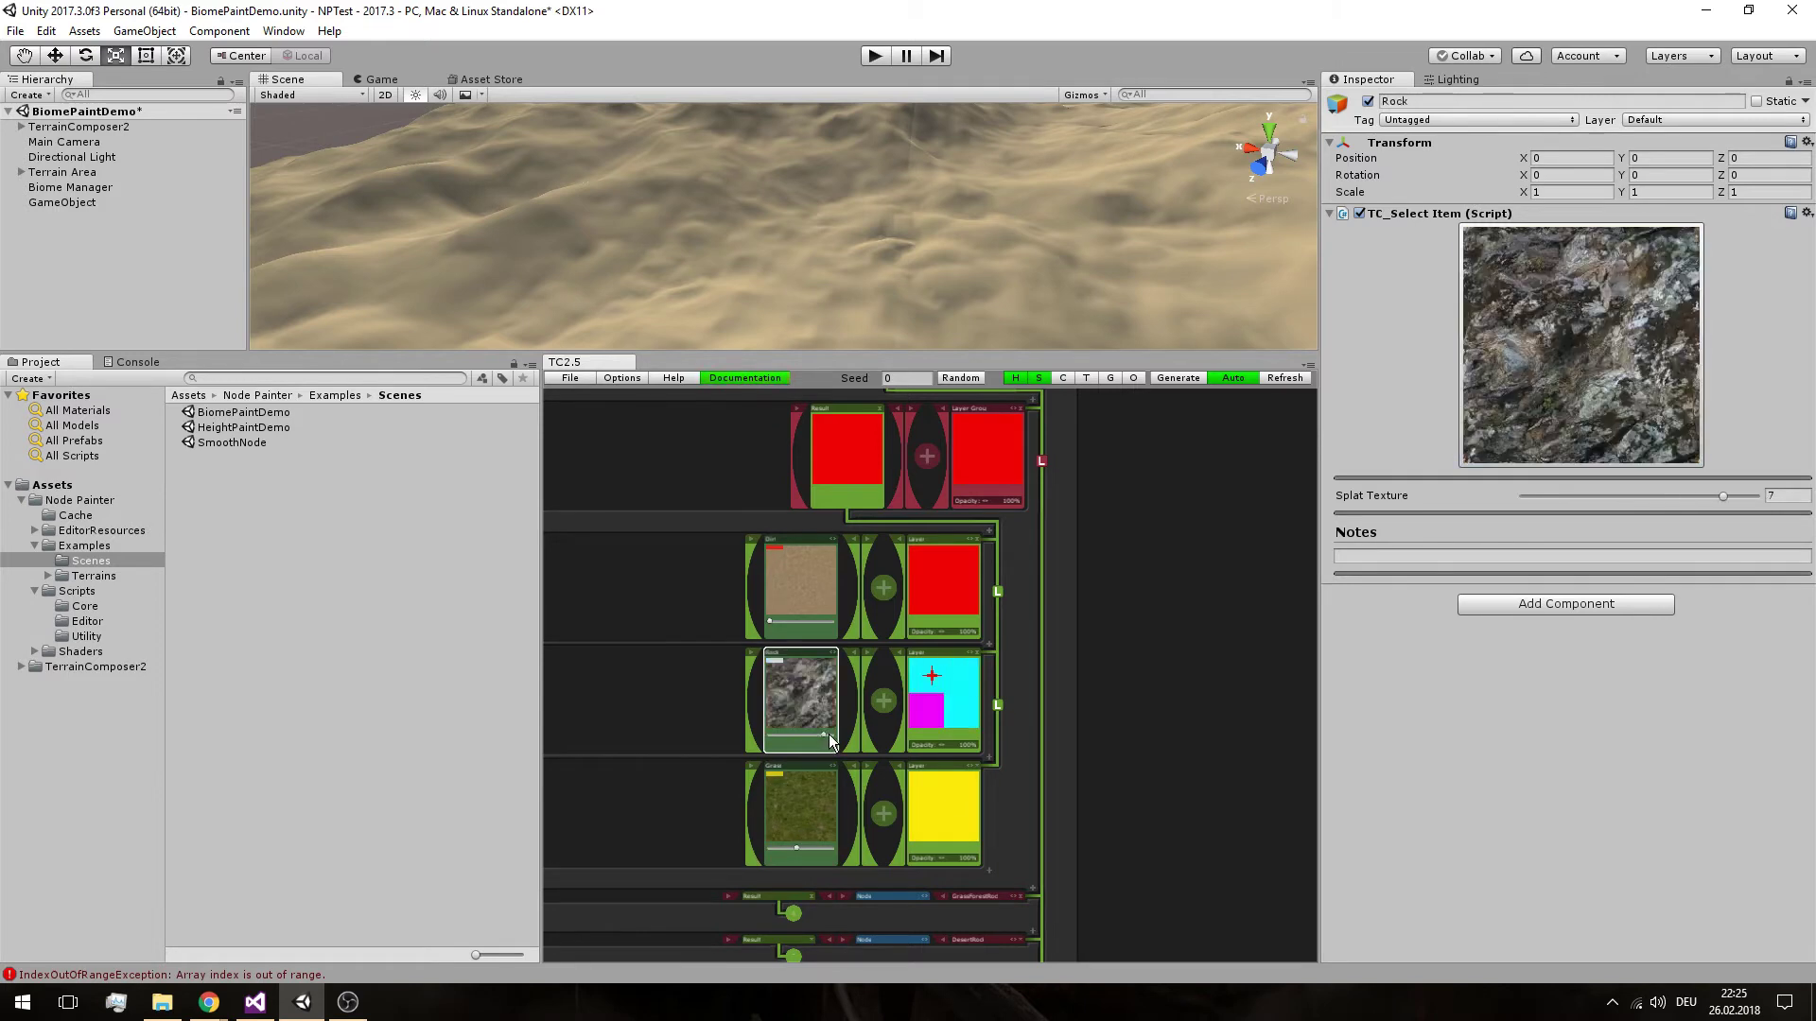
click(773, 628)
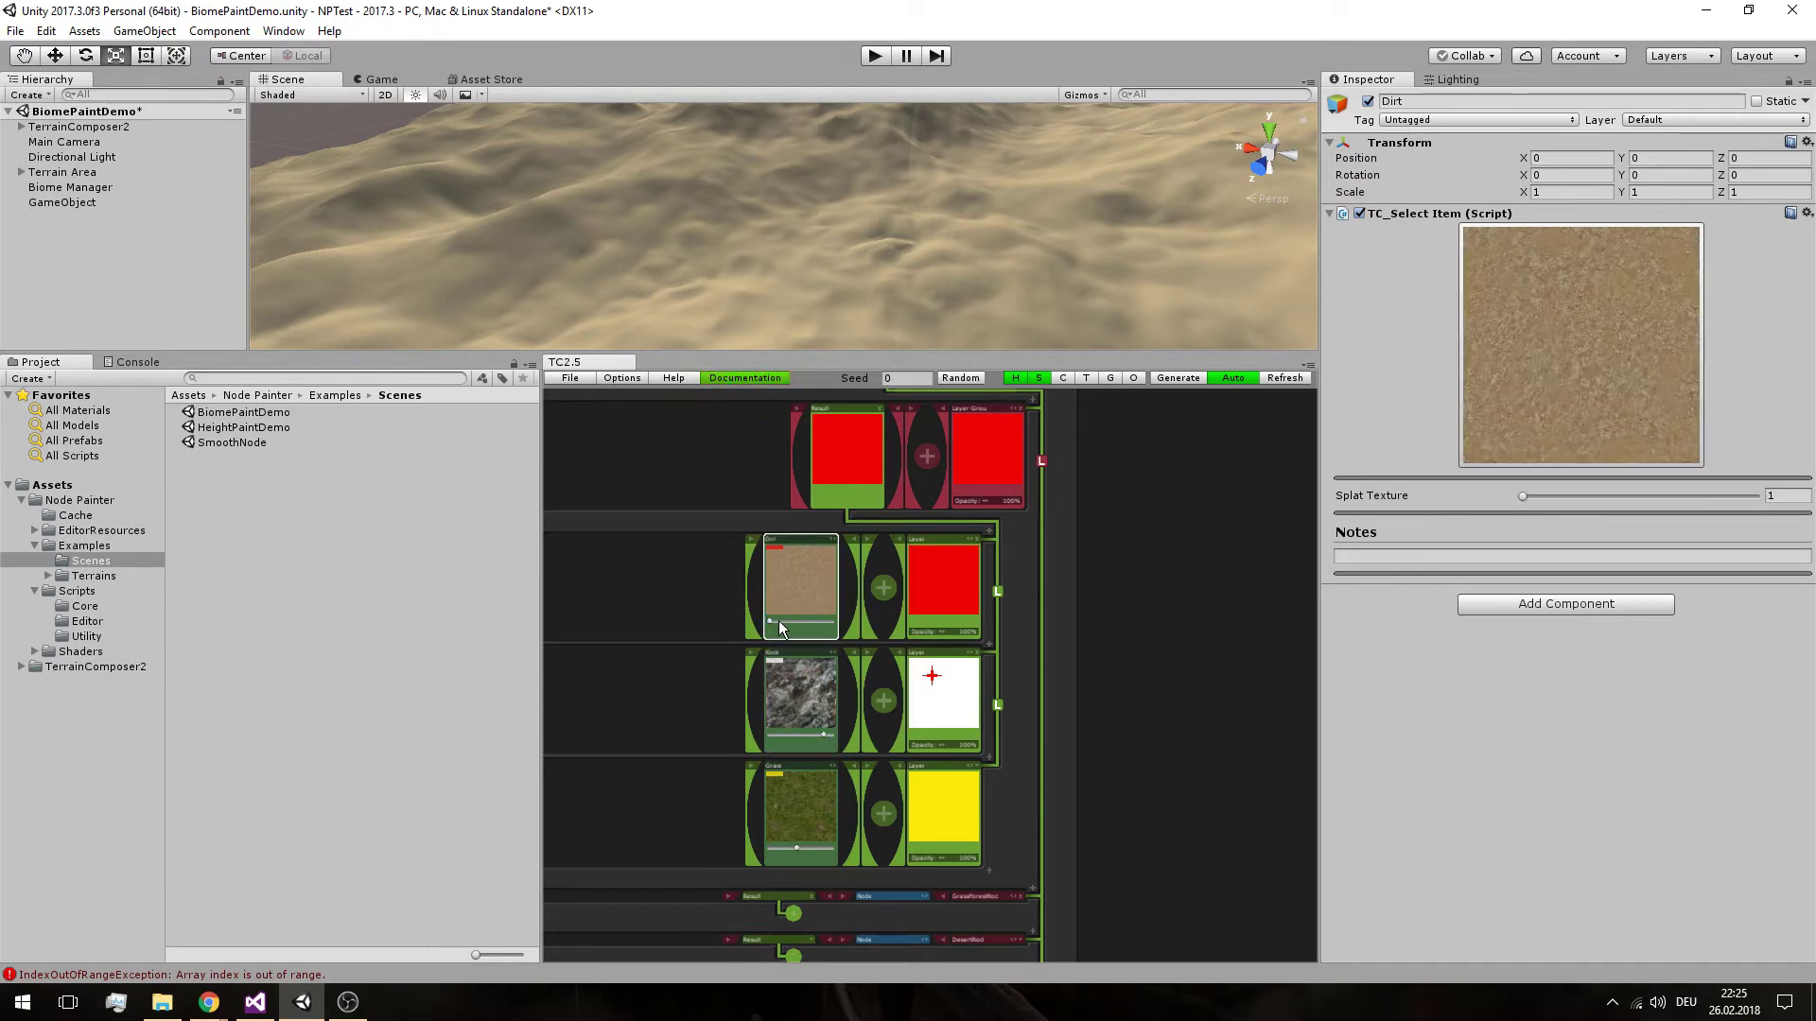
drag(780, 626, 771, 626)
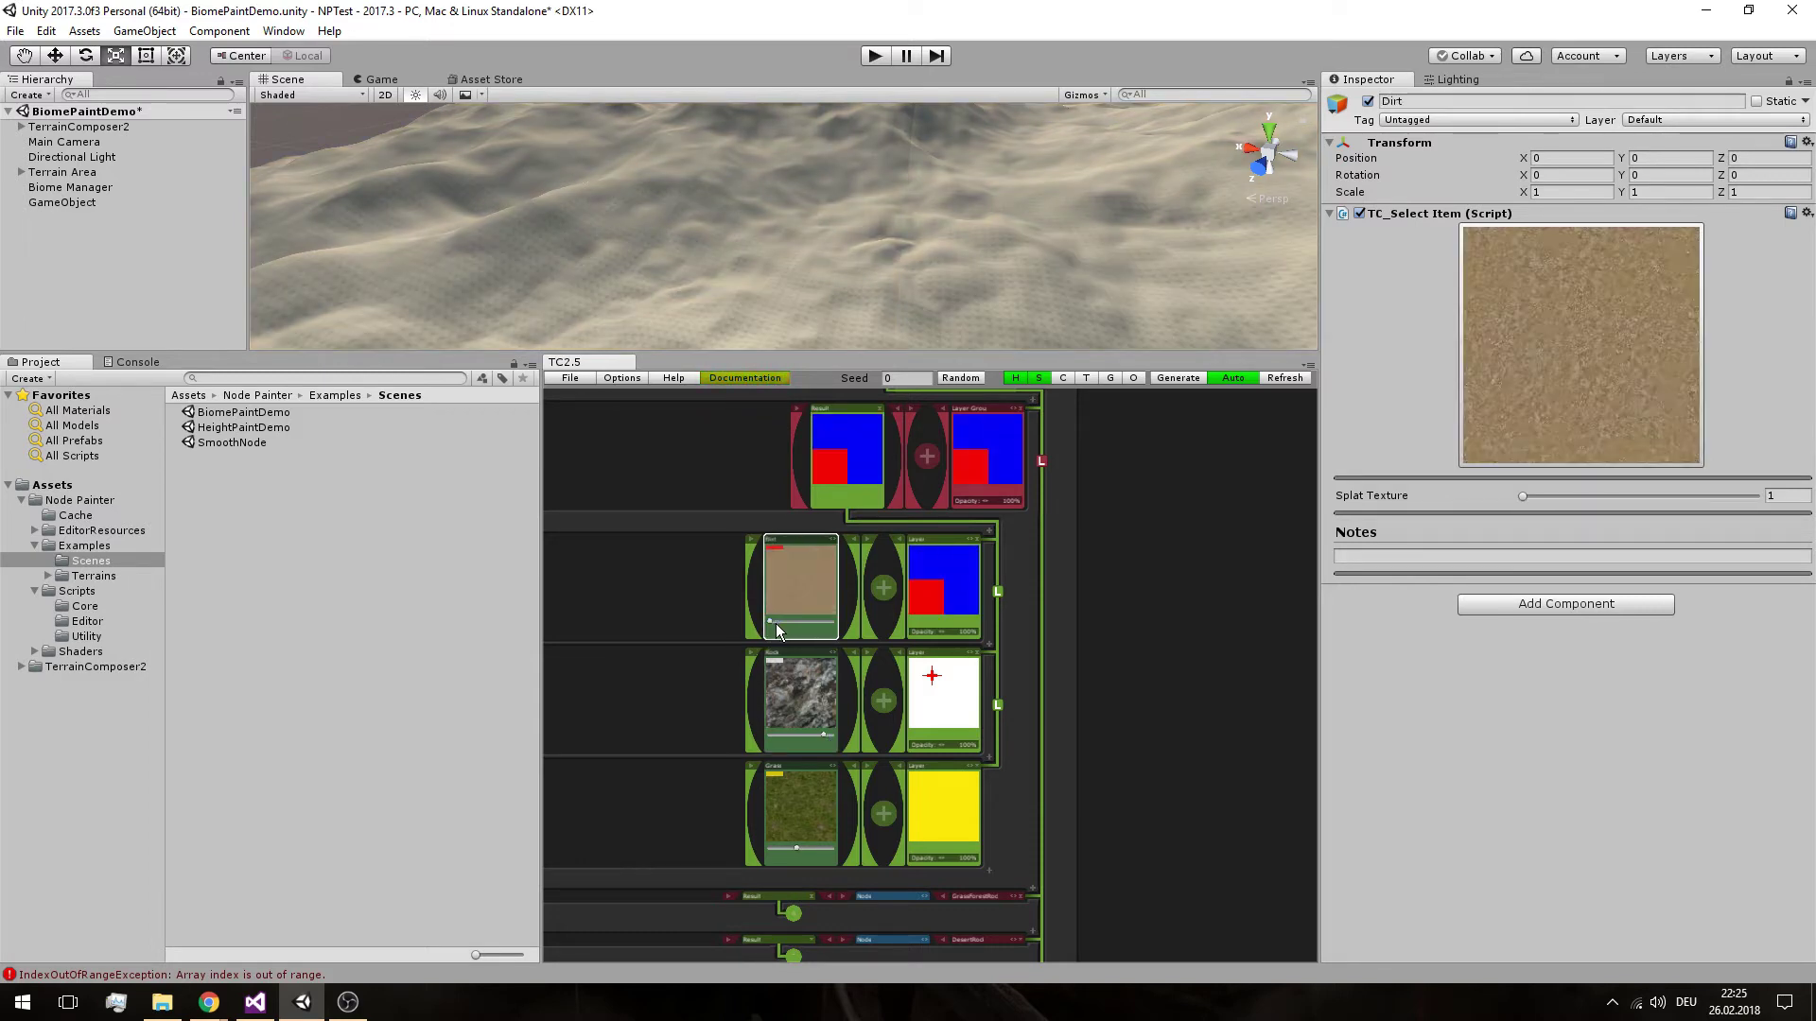
Rename the GameObject holding the Splats canvas as Splat Manager
click(81, 202)
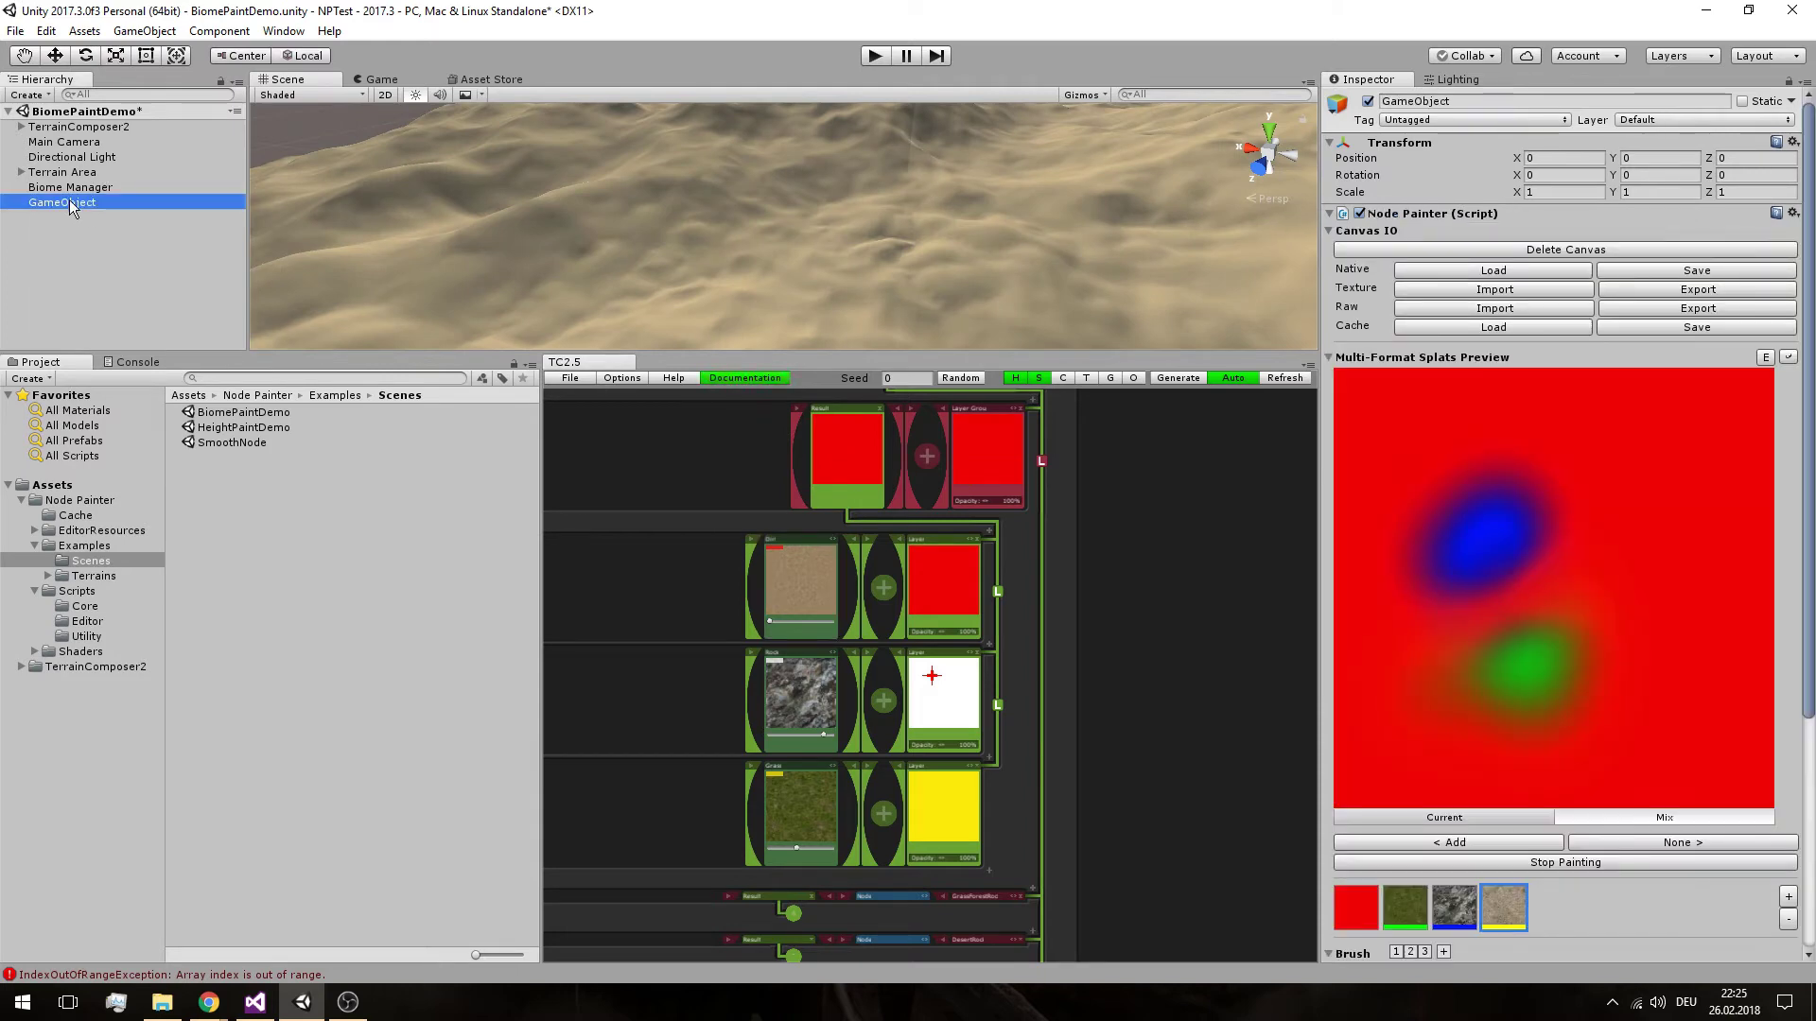
click(70, 202)
text(Spl)
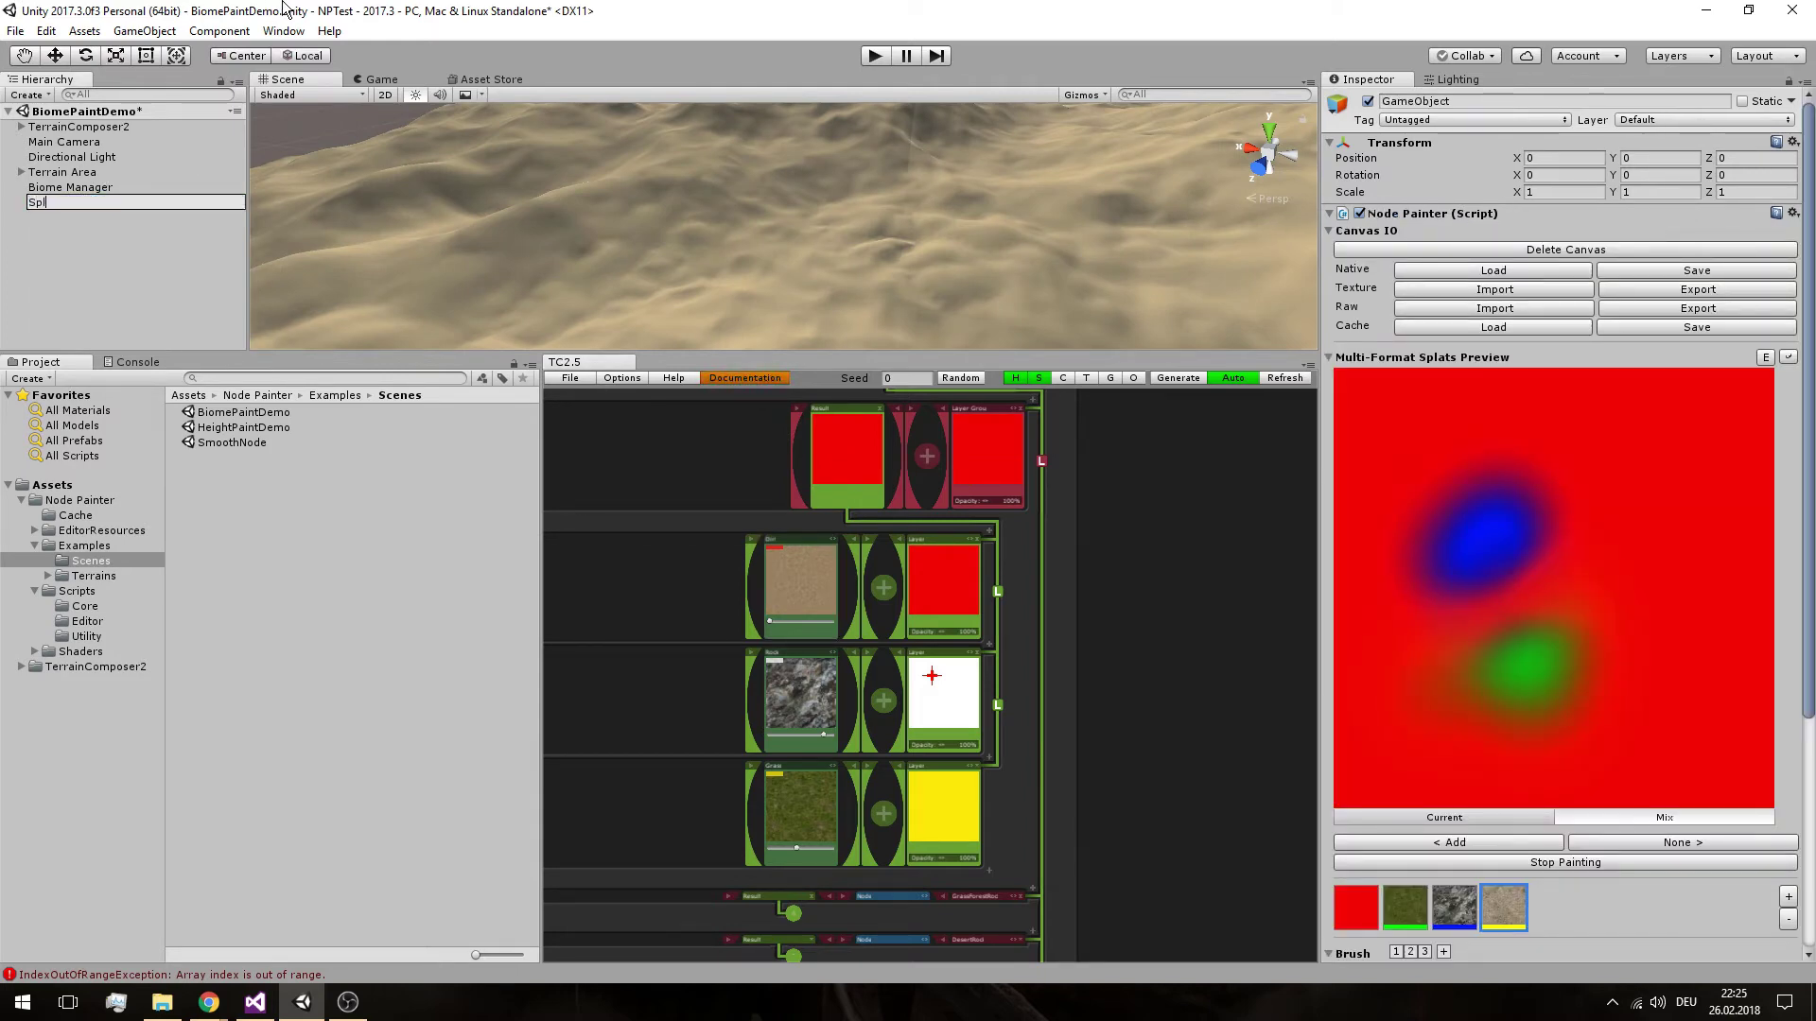
text(at Manager)
key(Return)
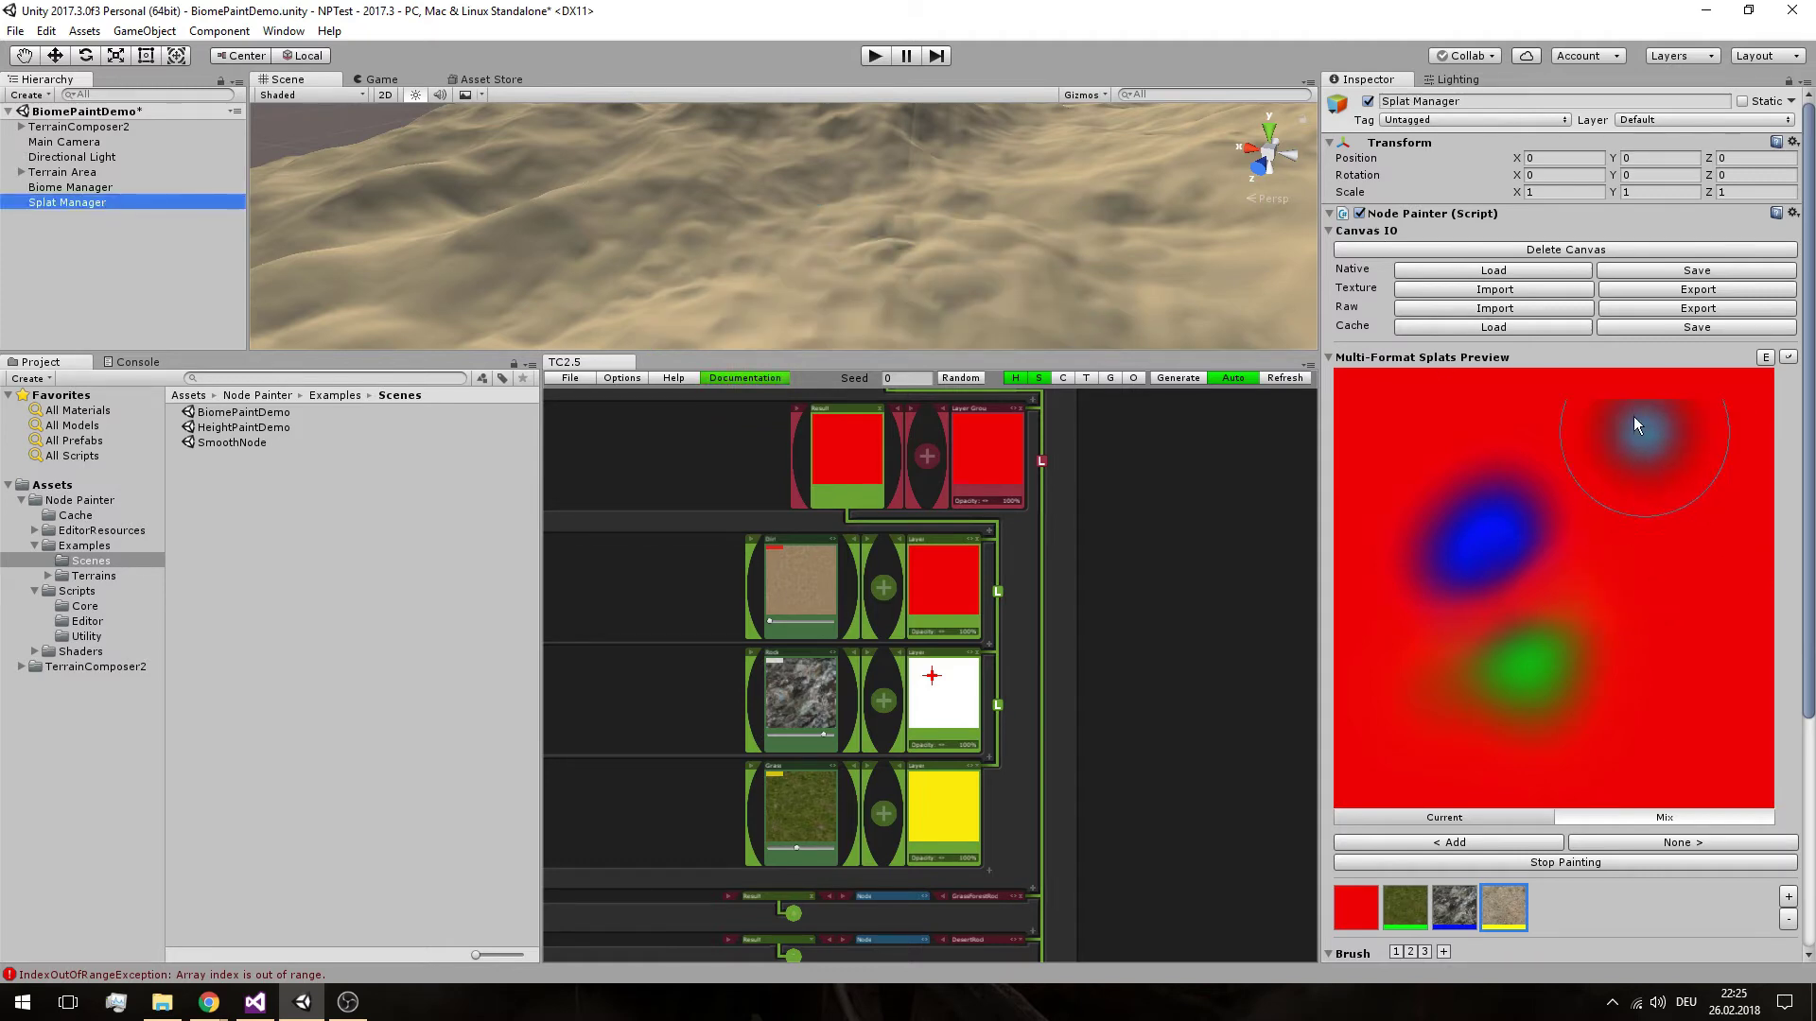
Make the grass channel active in the Splat Manager's canvas
scroll(1608, 435, down, 6)
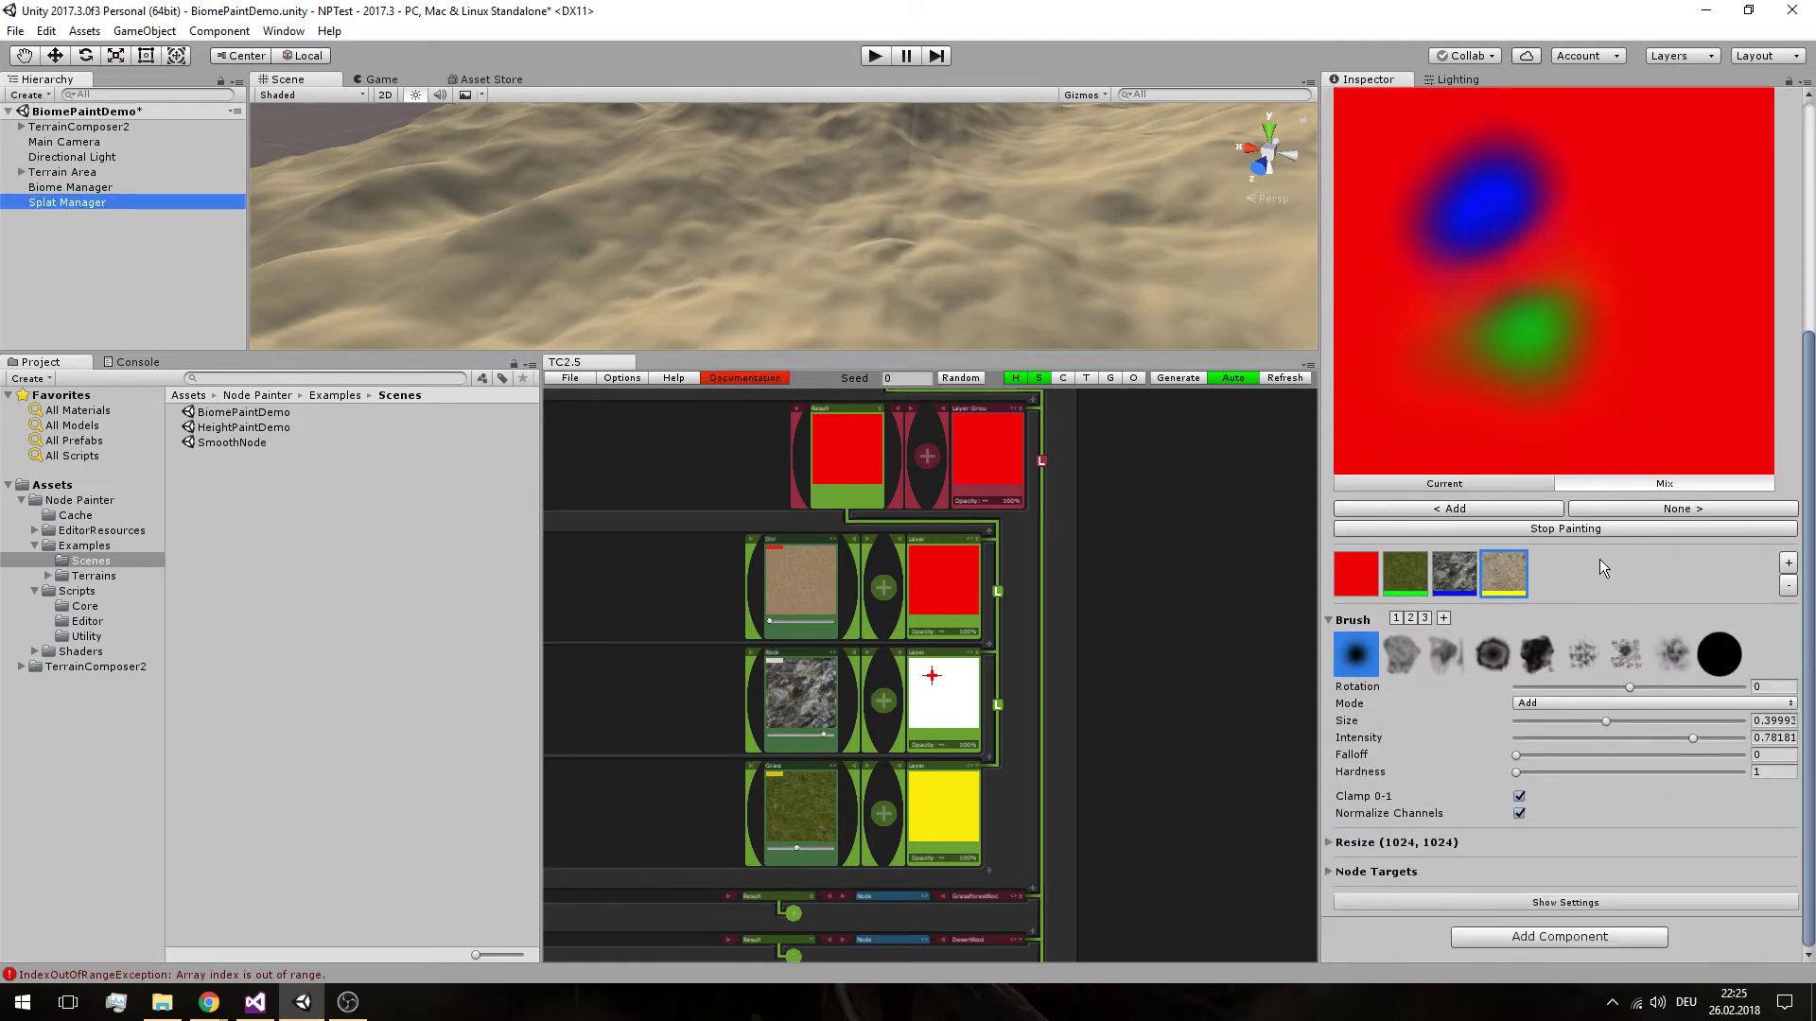
click(1411, 584)
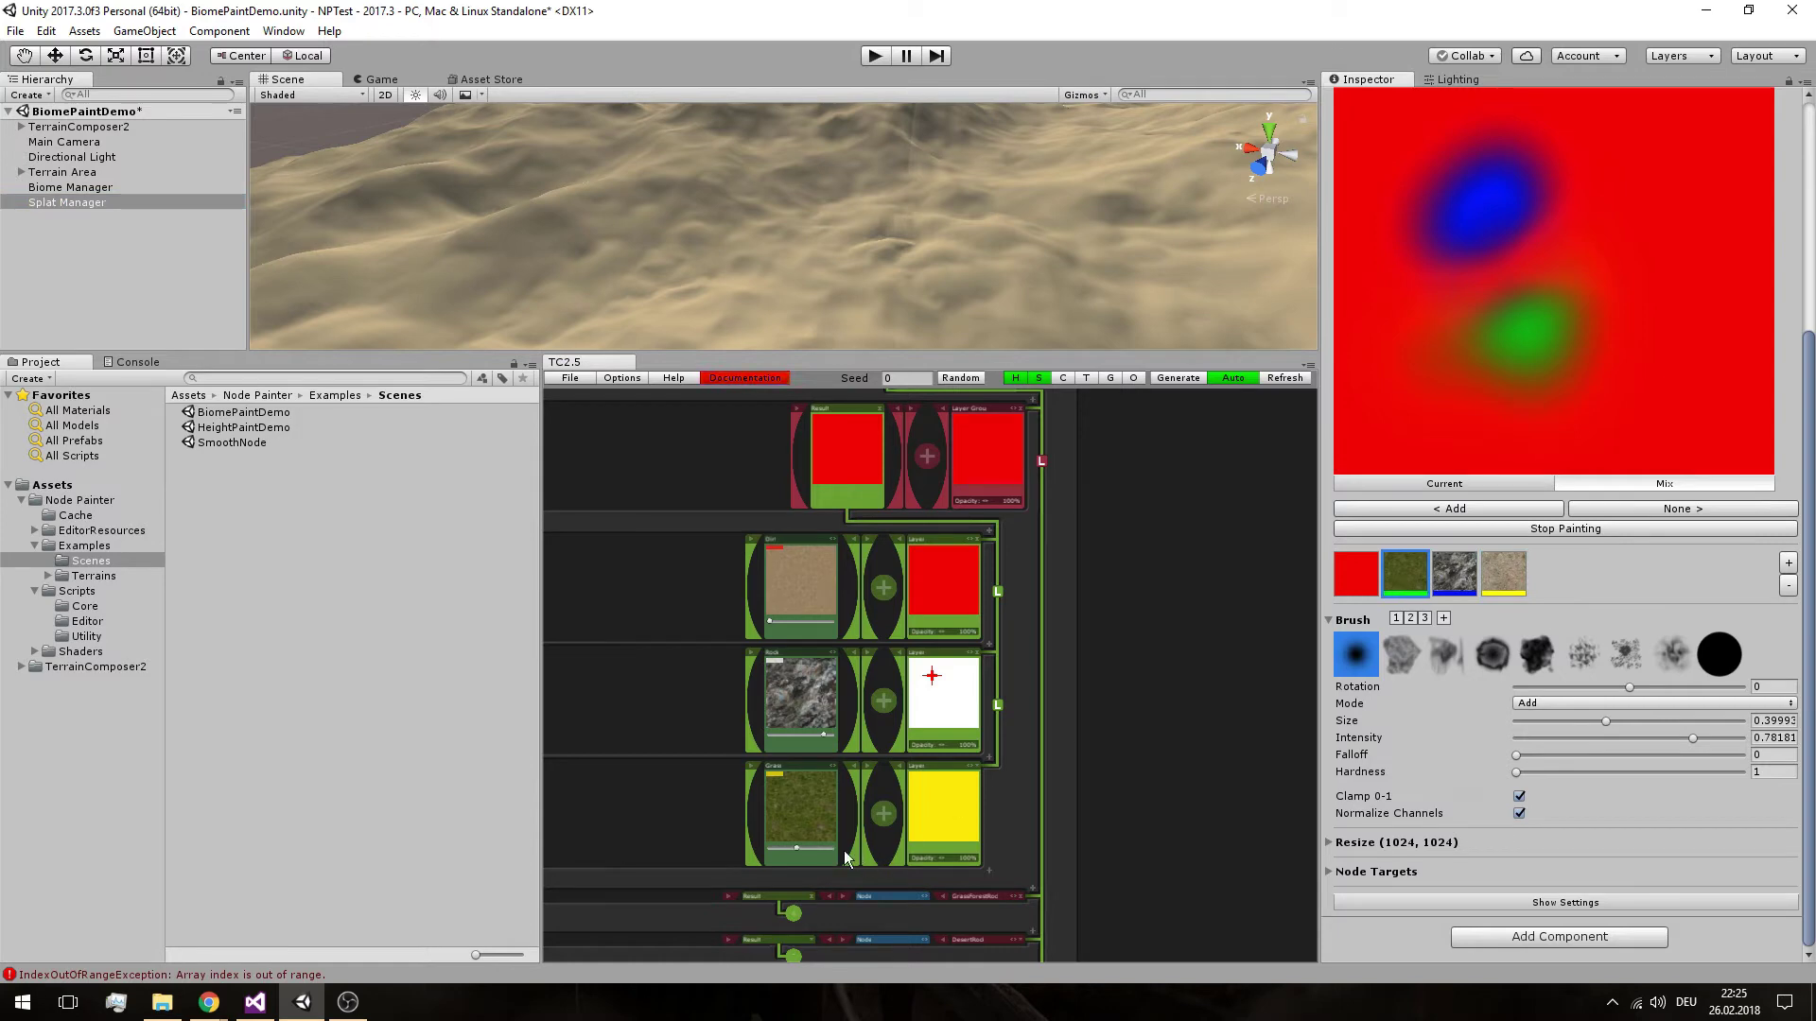
Add a mask node to the grass layer and assign it as the grass channel's node target in the Splat Manager with the inspector locked
click(883, 815)
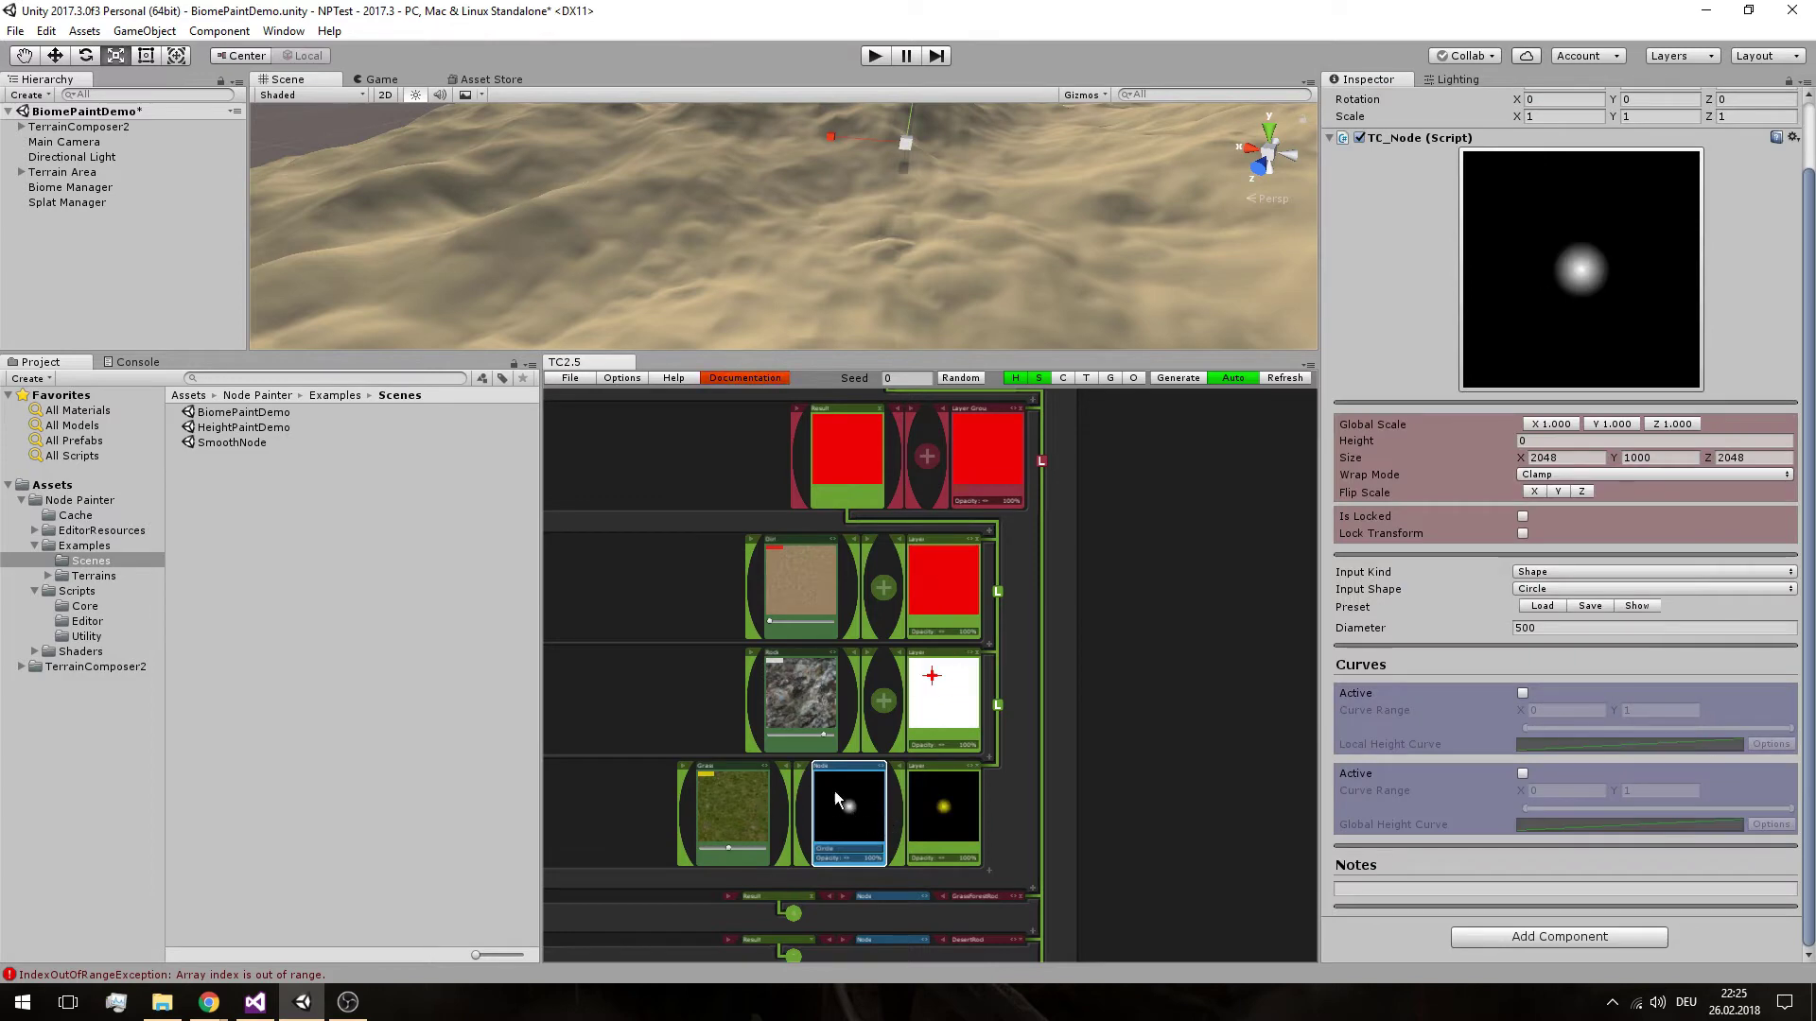
click(68, 203)
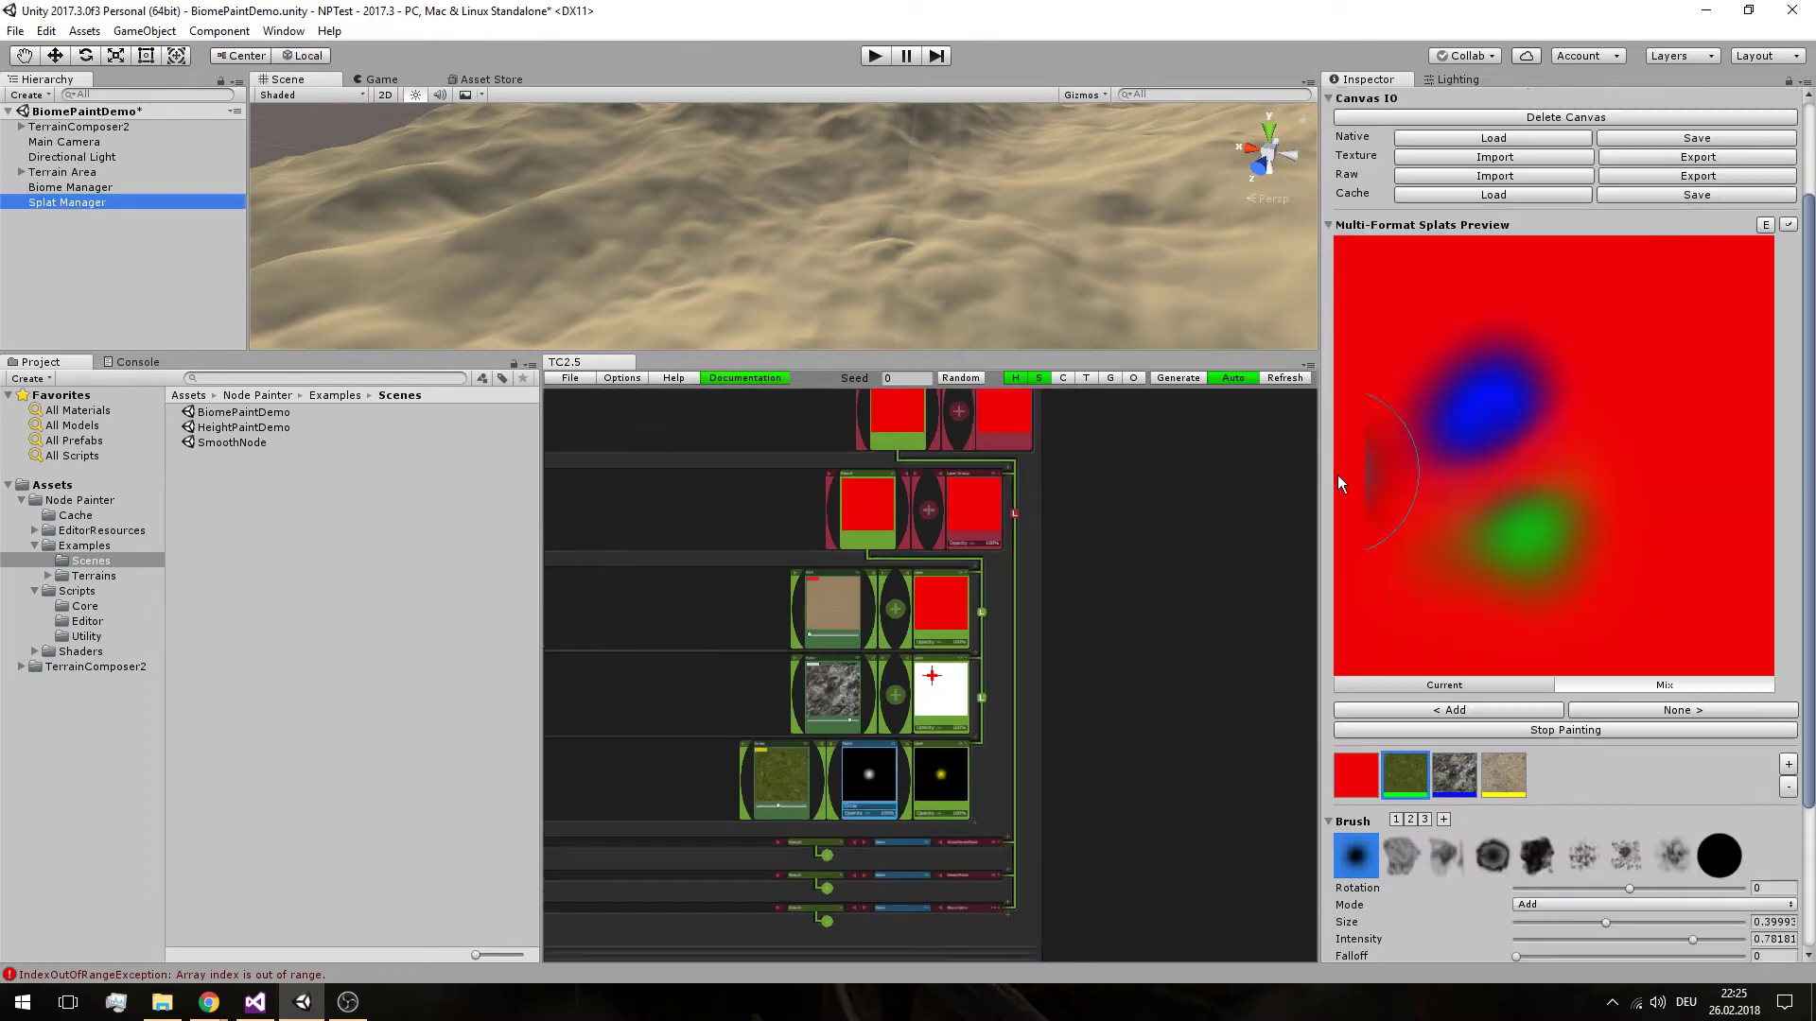
click(1410, 575)
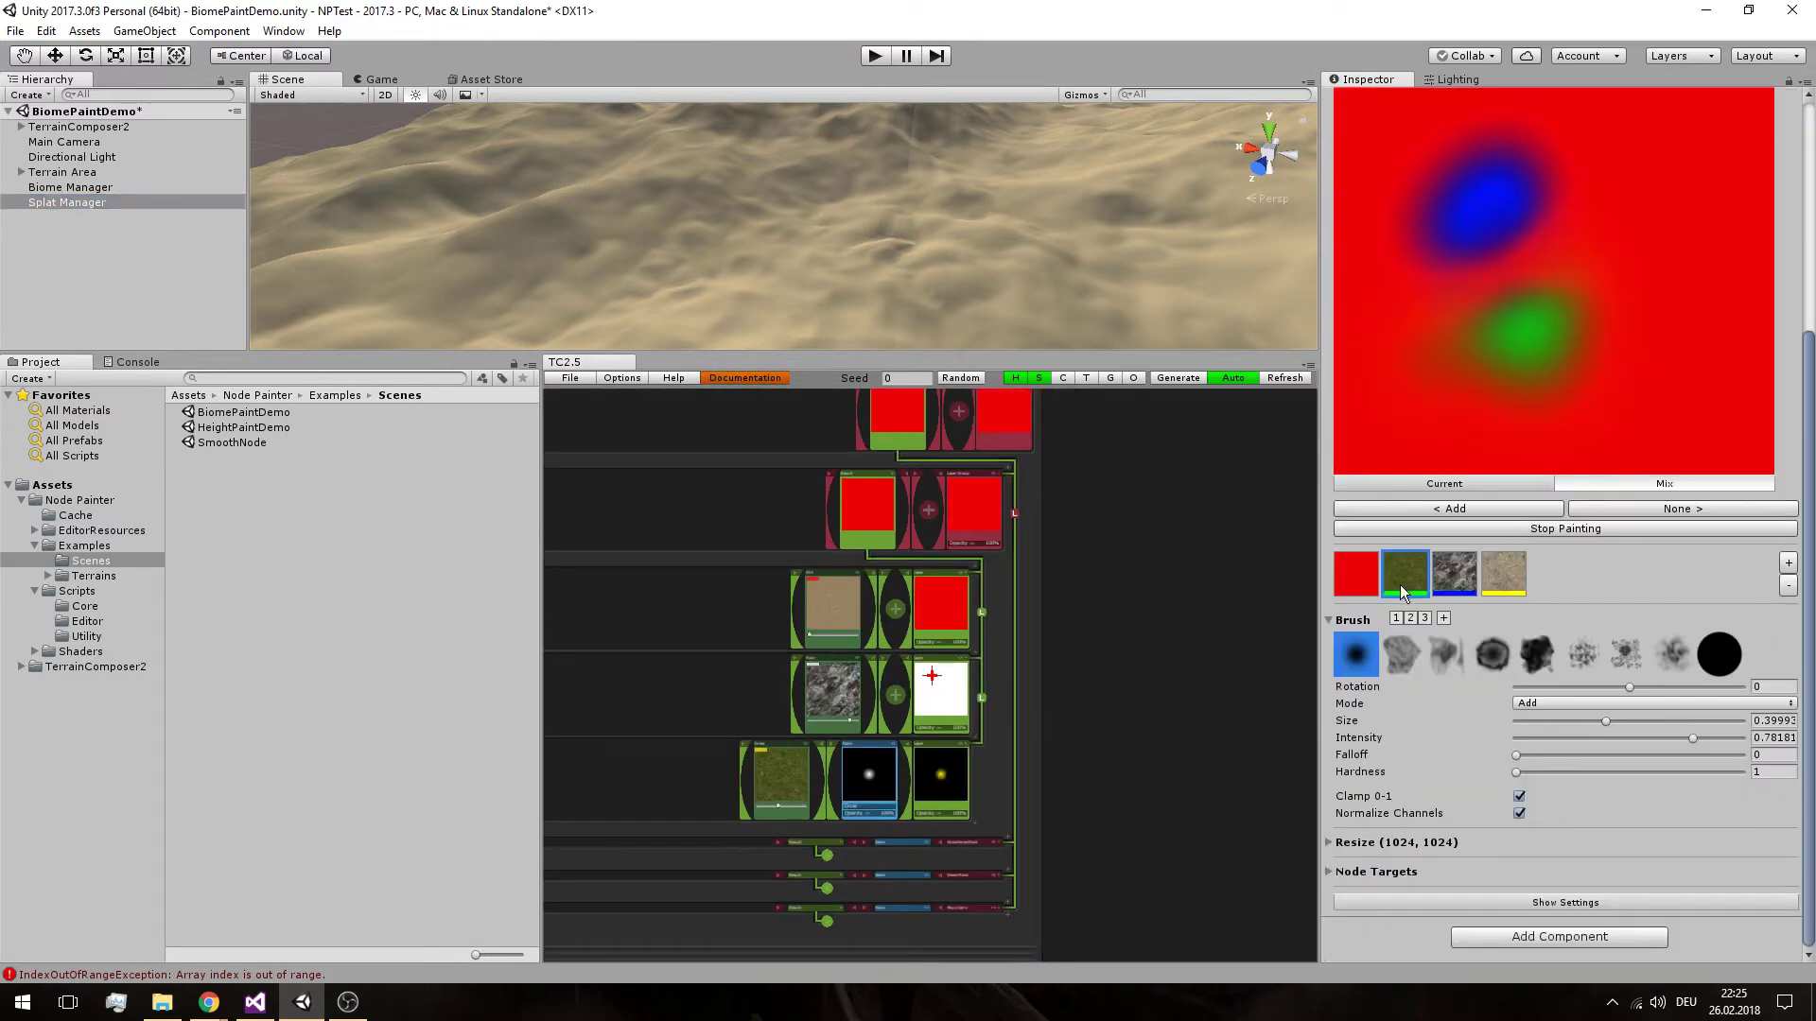
click(1329, 872)
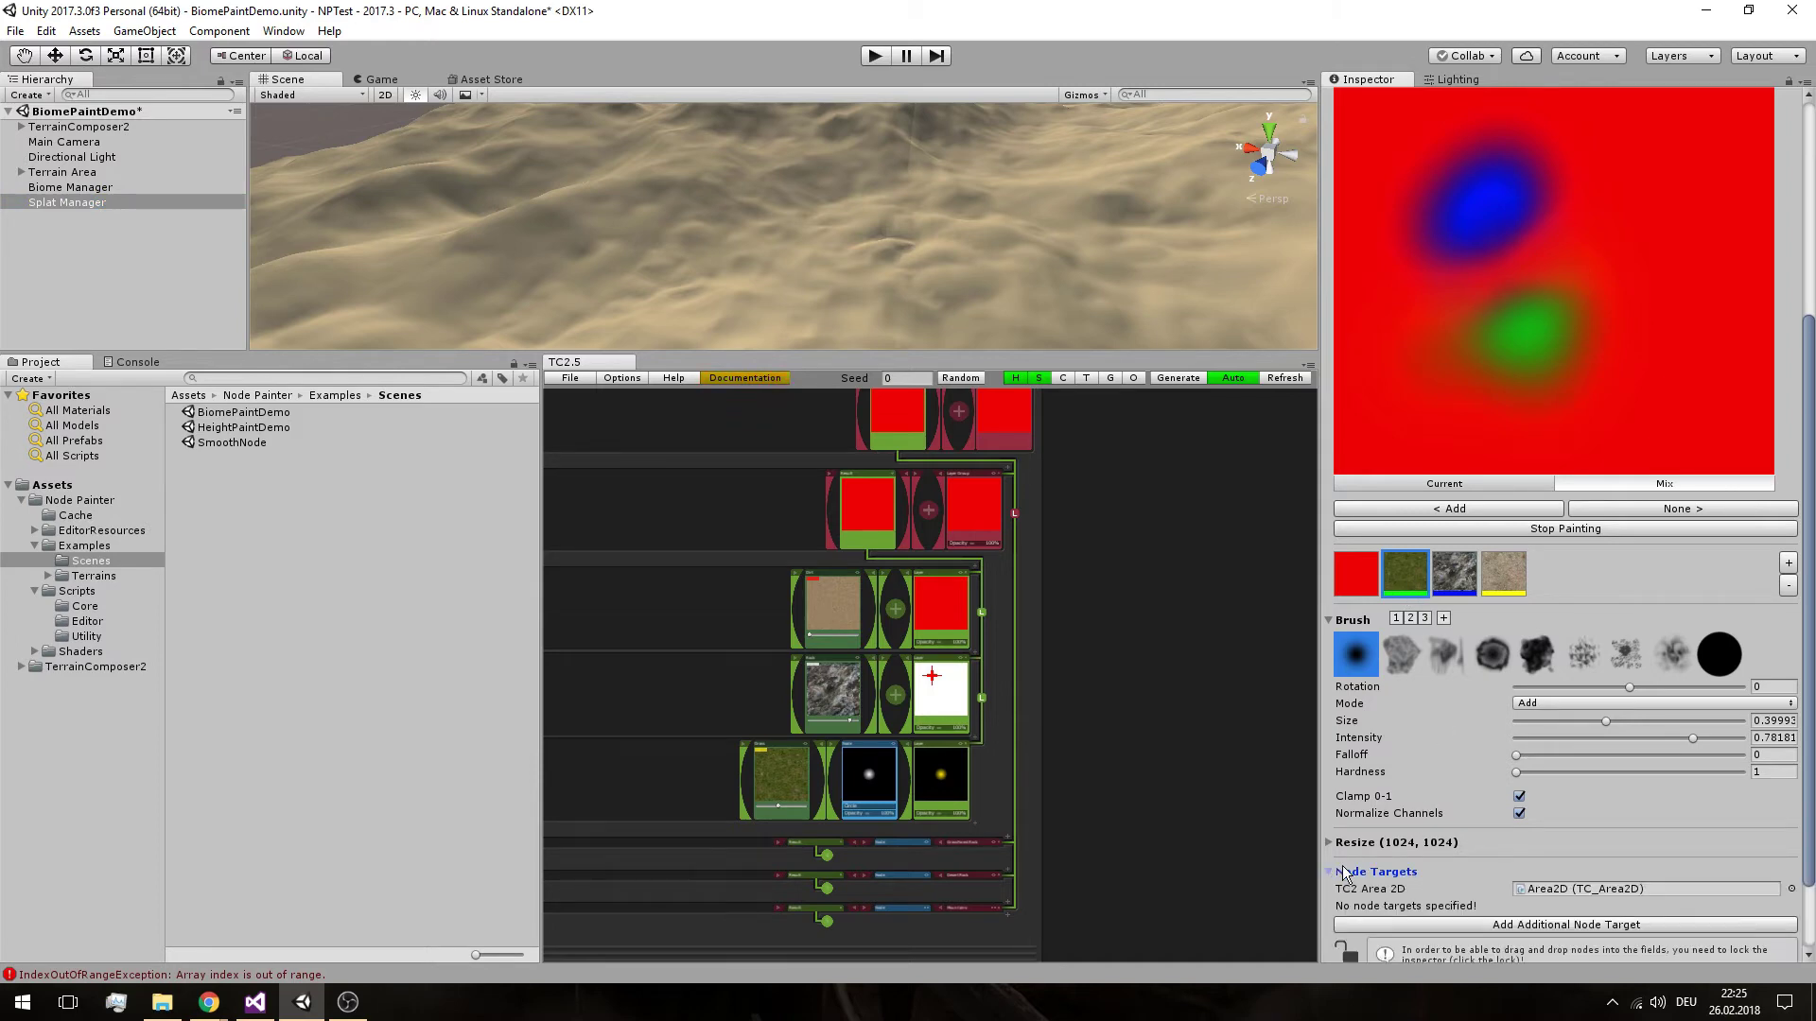
scroll(1440, 831, down, 3)
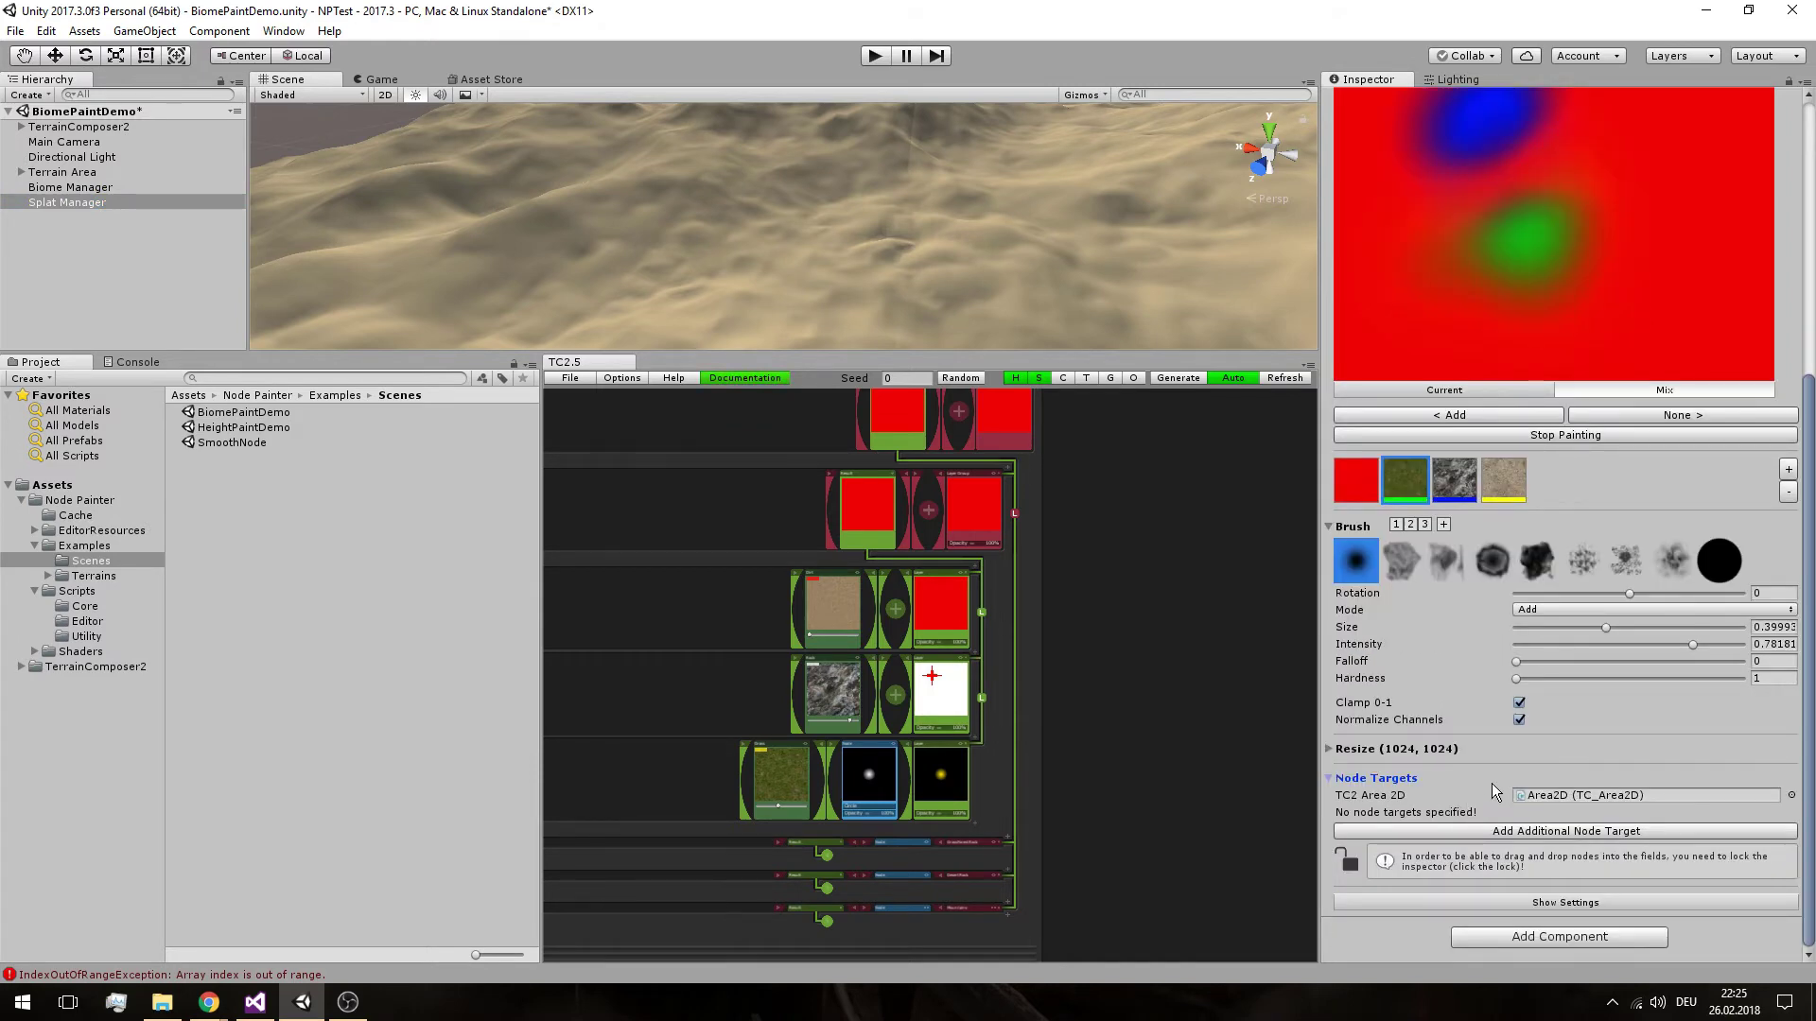
click(1564, 832)
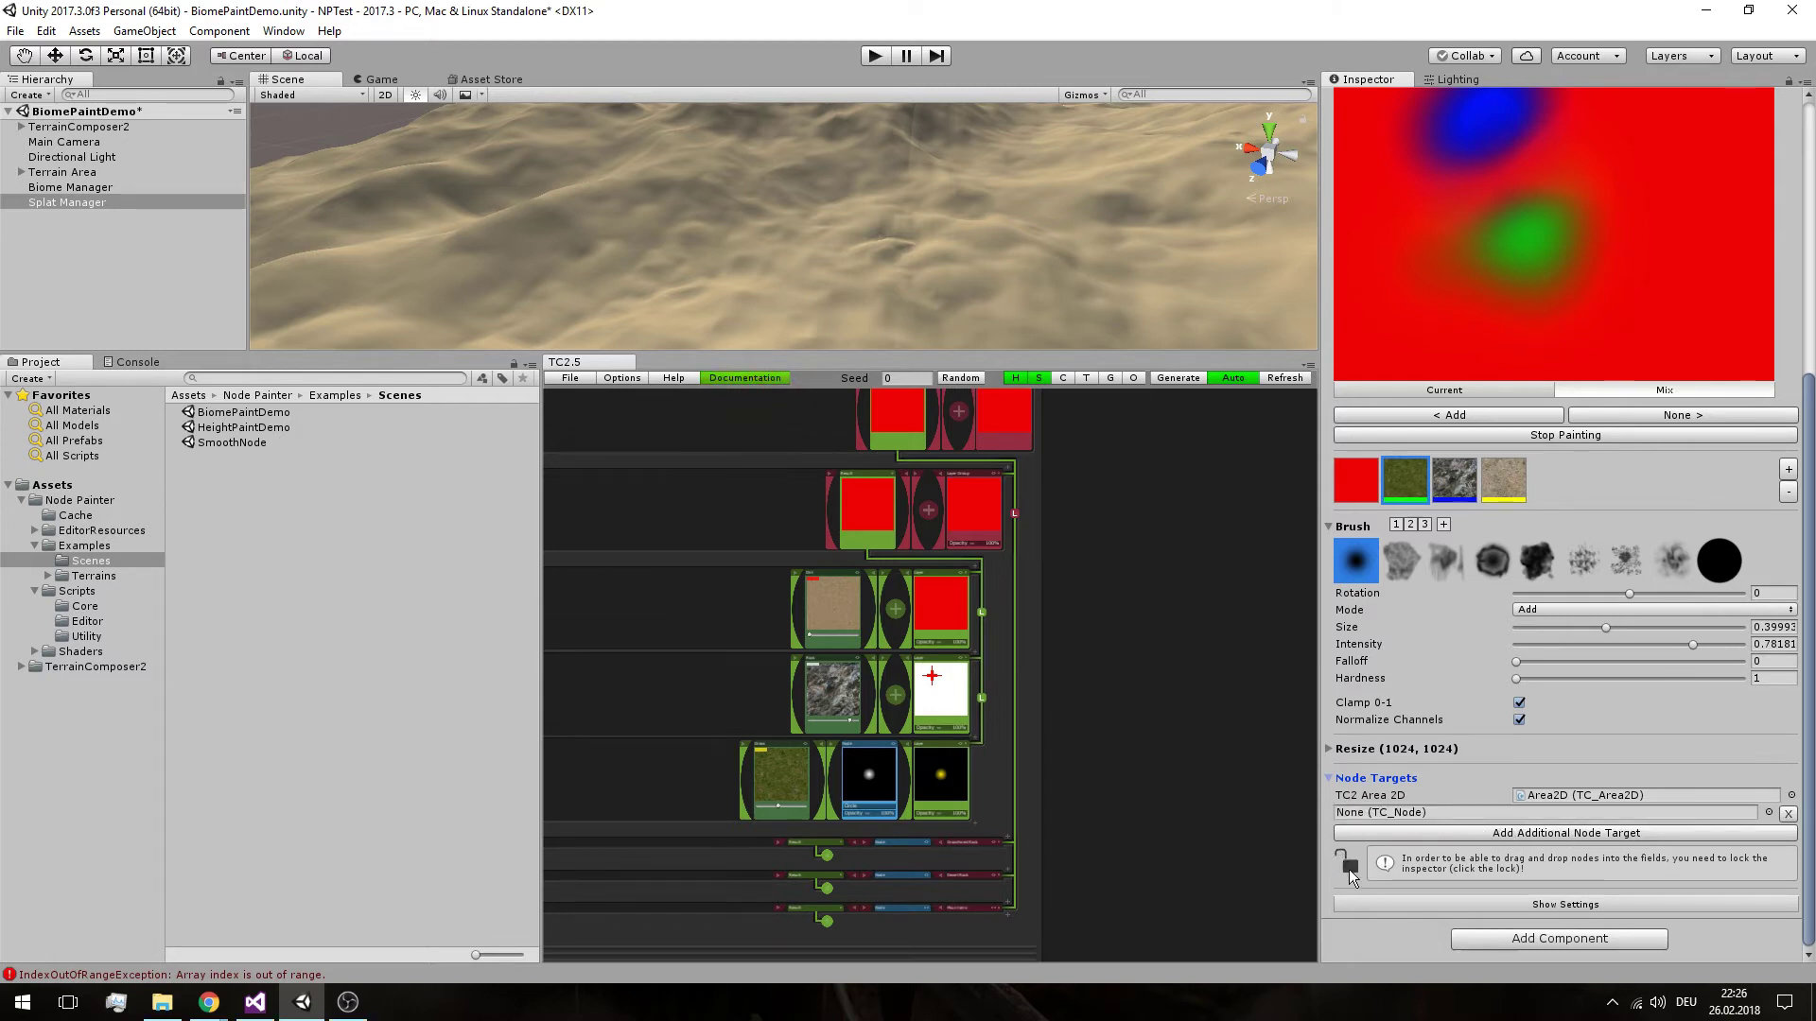
drag(875, 786, 1410, 815)
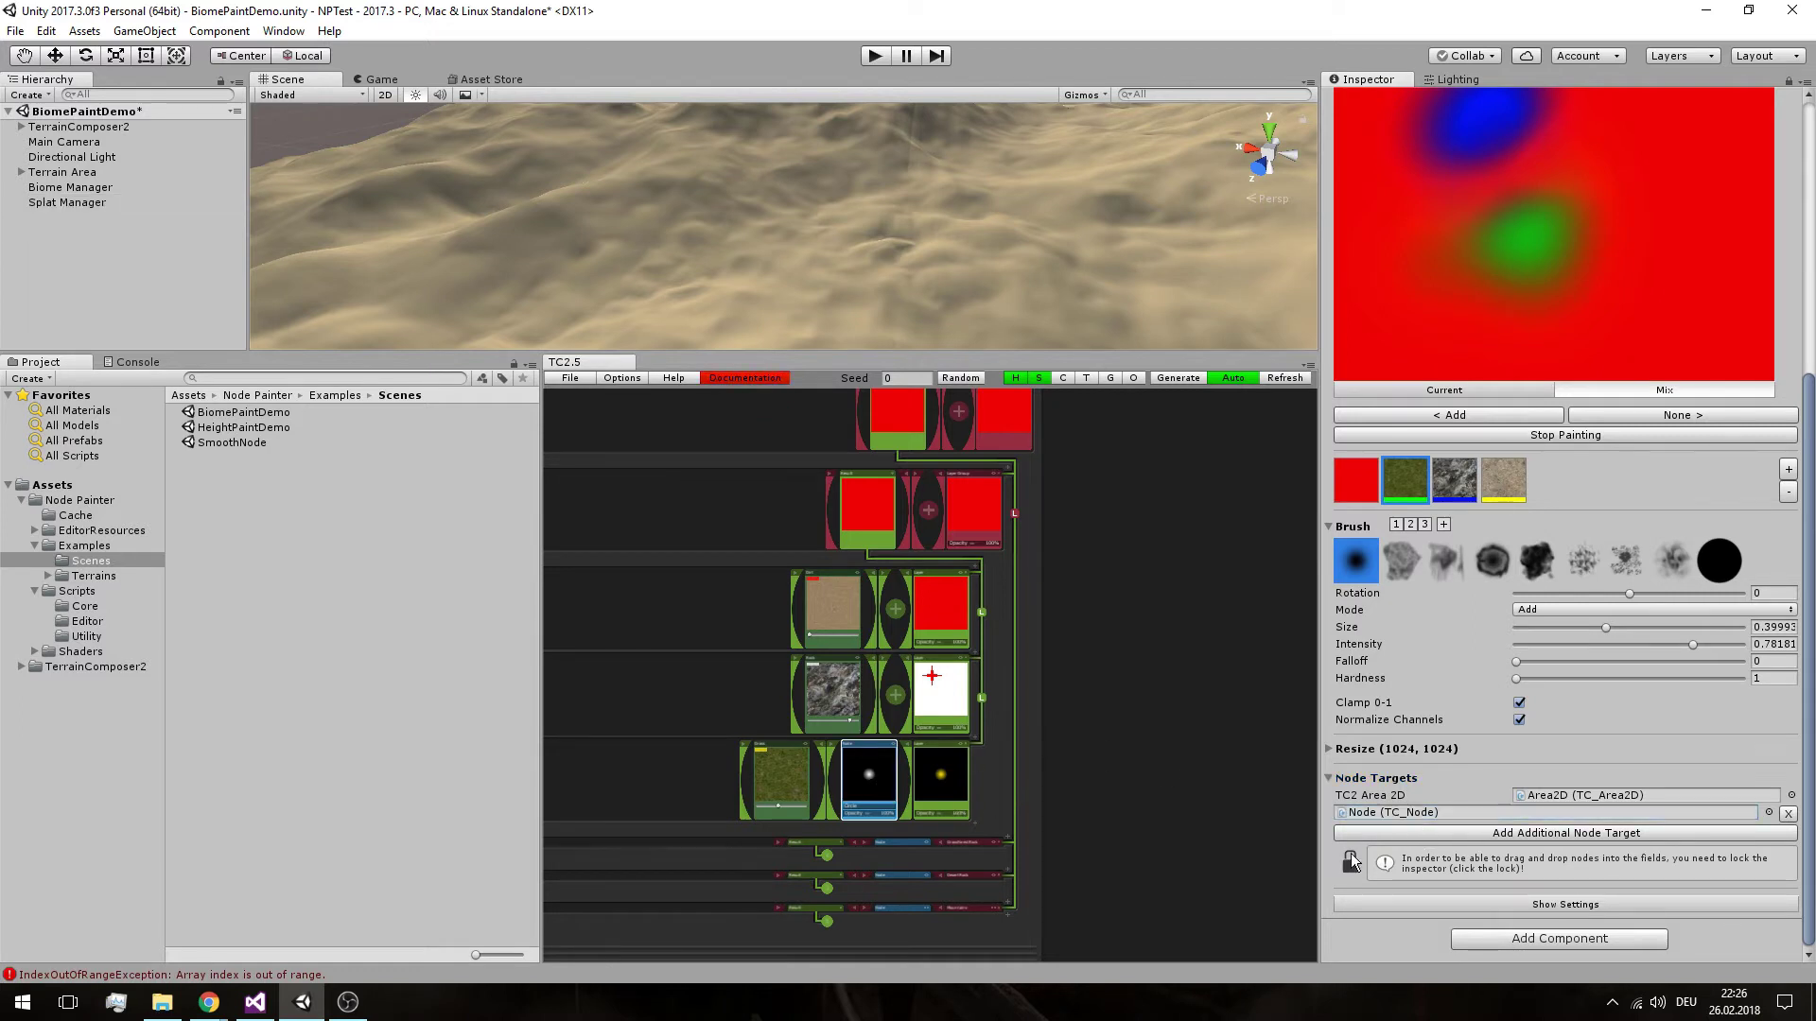
Add a mask node to the rock and dirt layers, and assign the rock layer's node as the rock channel's node target
click(895, 695)
click(894, 609)
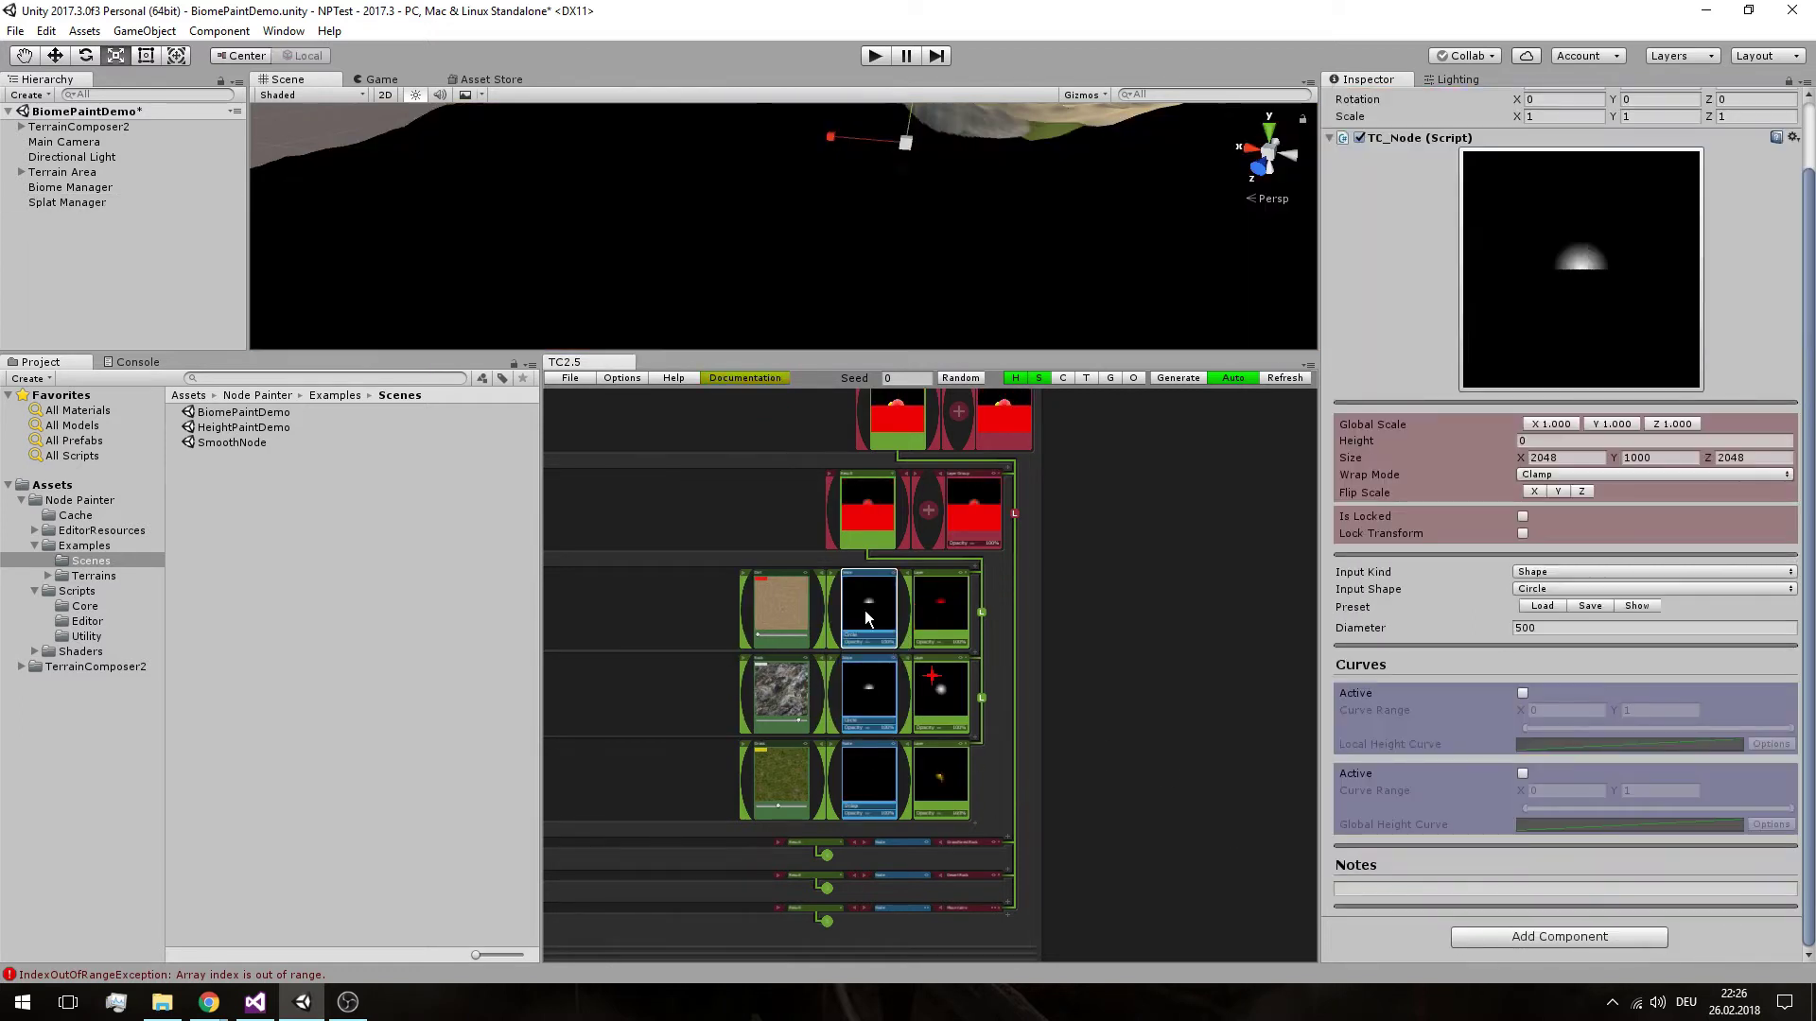
click(76, 205)
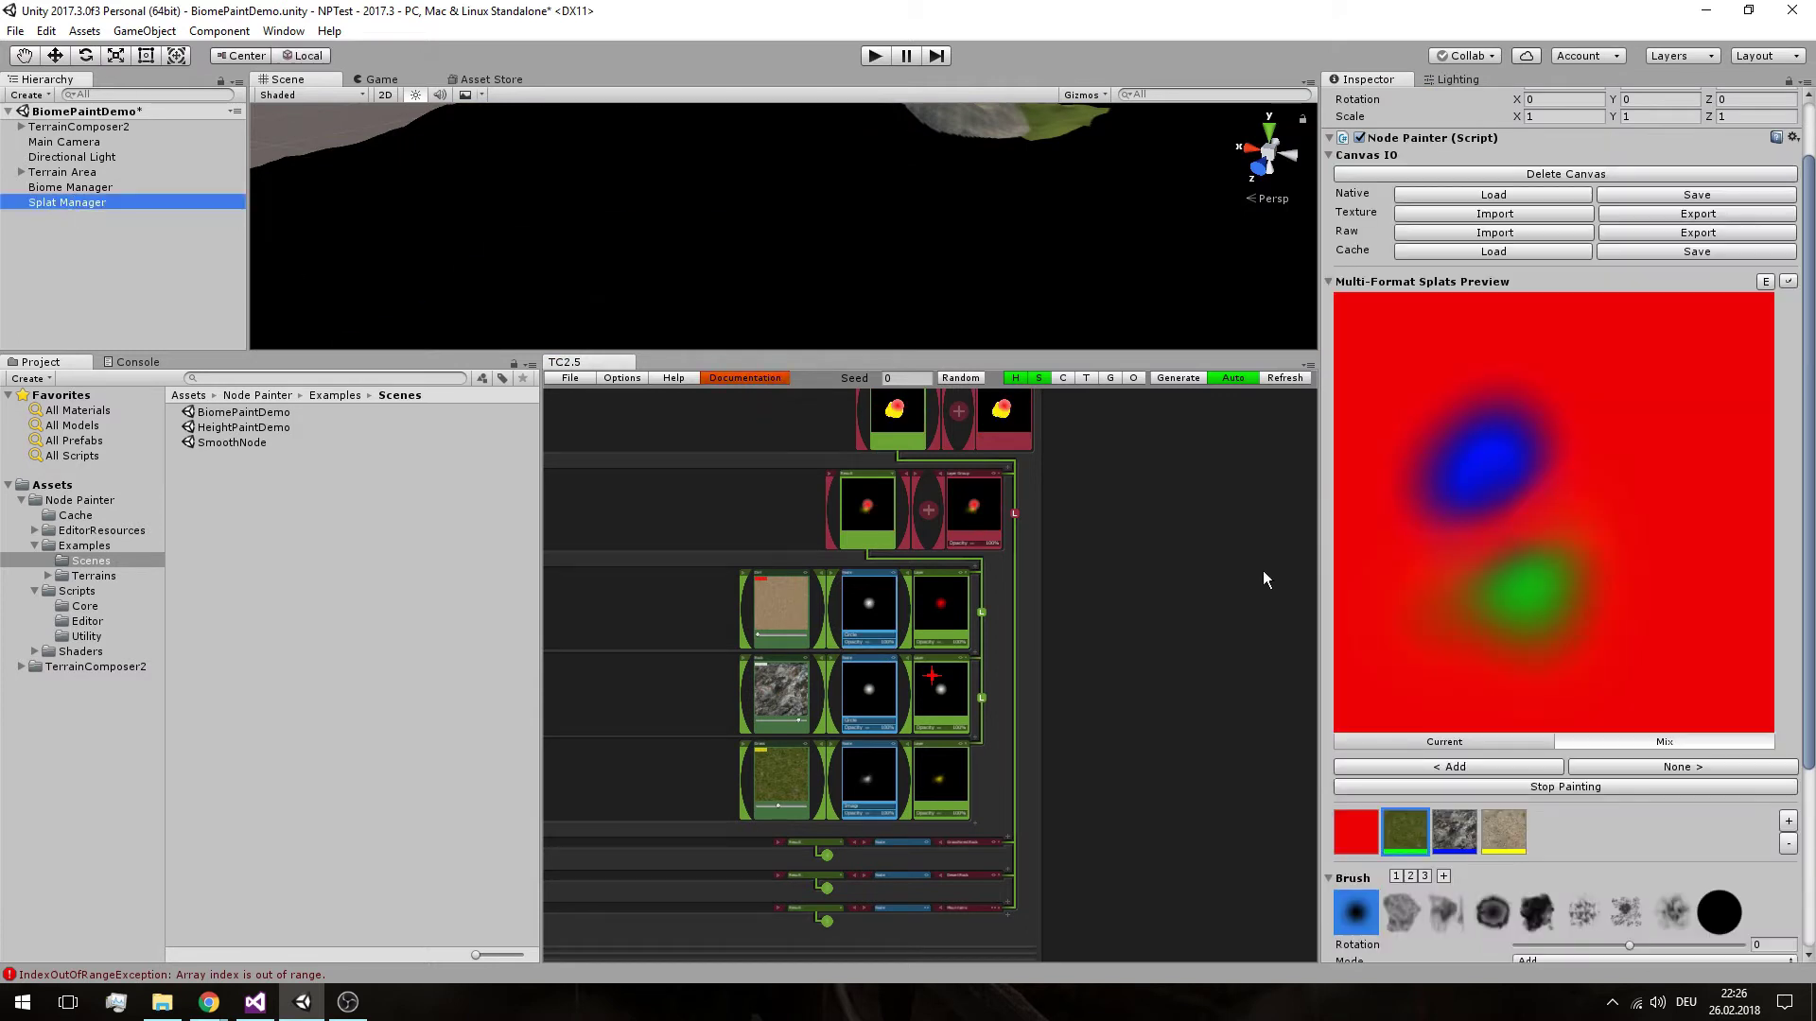
scroll(1573, 666, down, 5)
click(1464, 605)
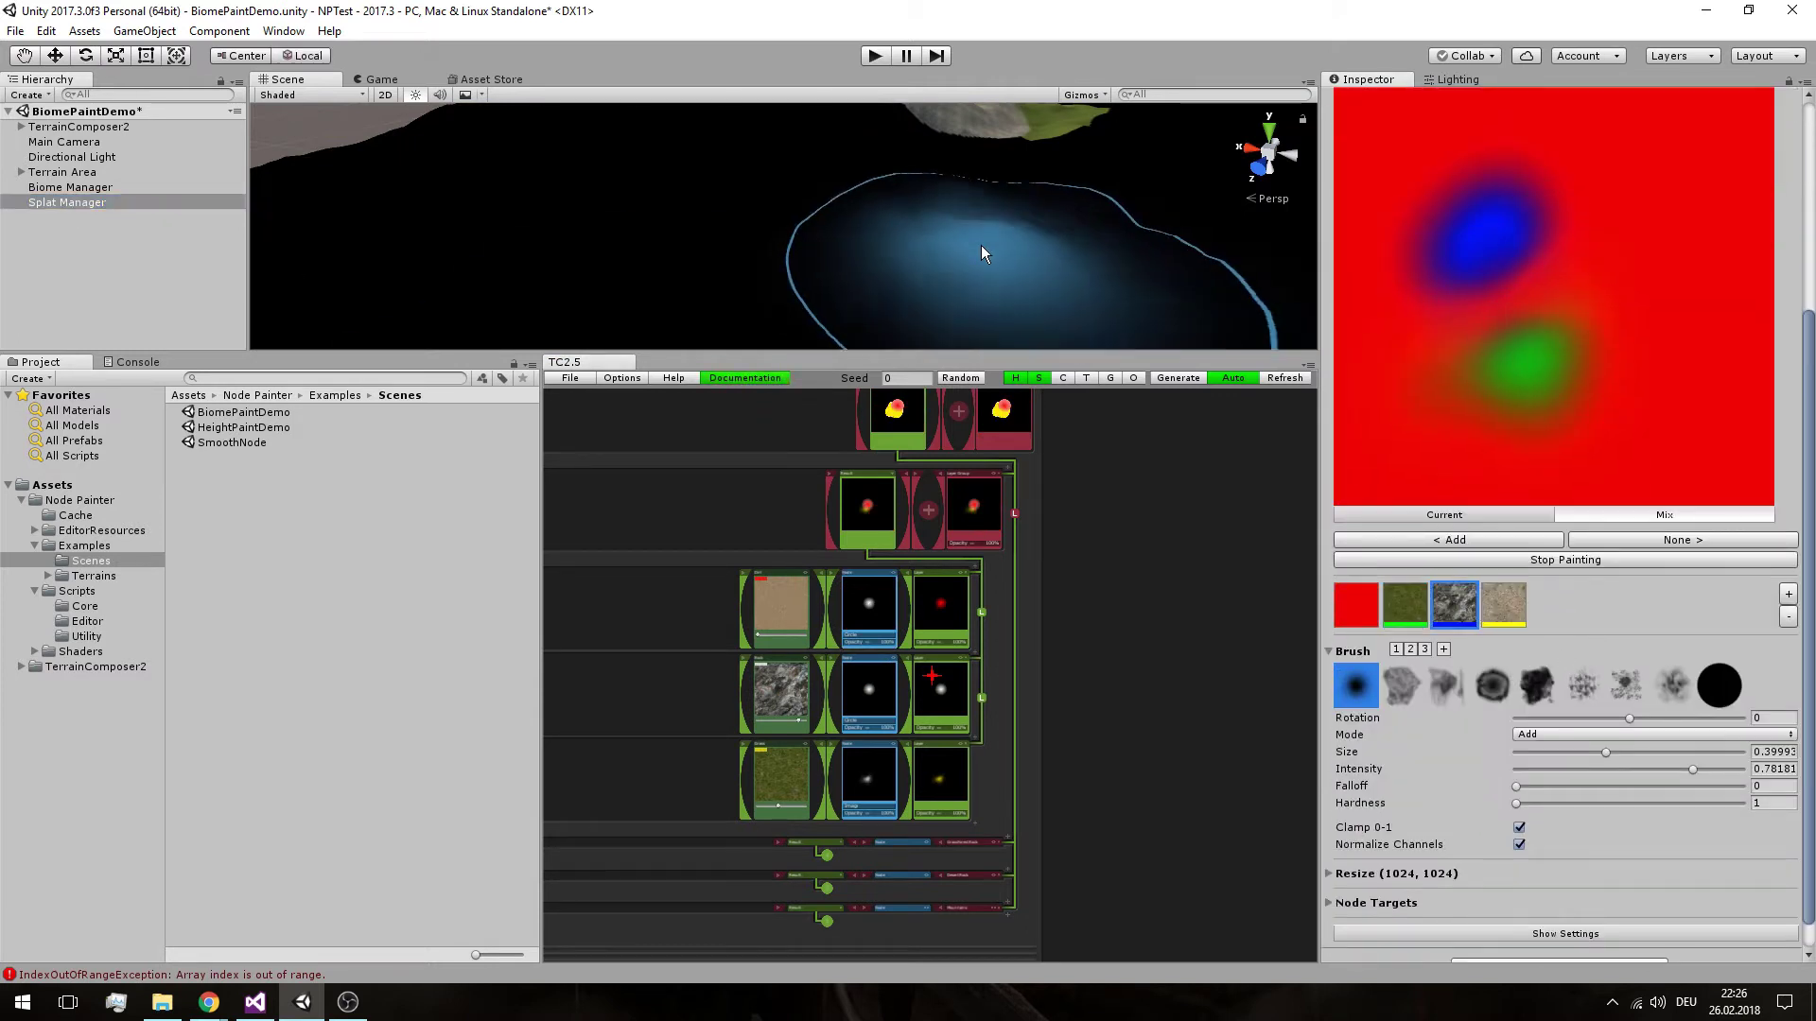
scroll(1654, 692, down, 1)
click(1362, 871)
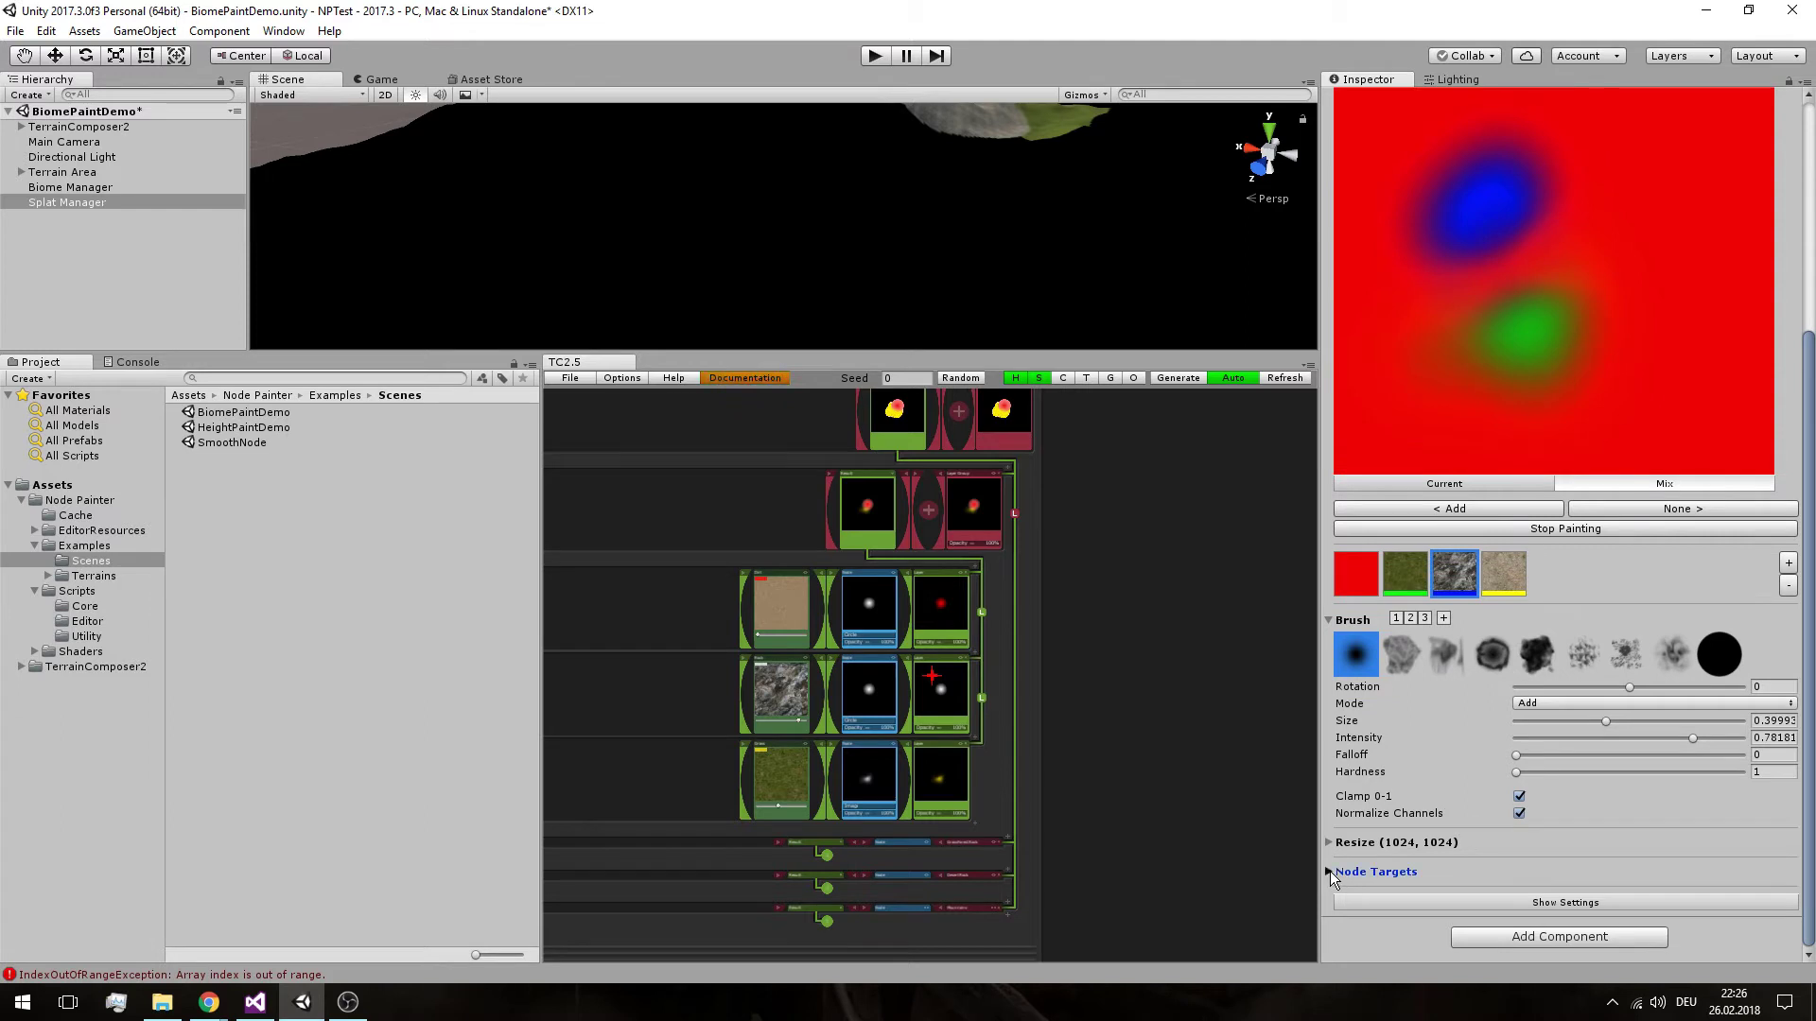
scroll(1451, 841, down, 3)
click(1445, 835)
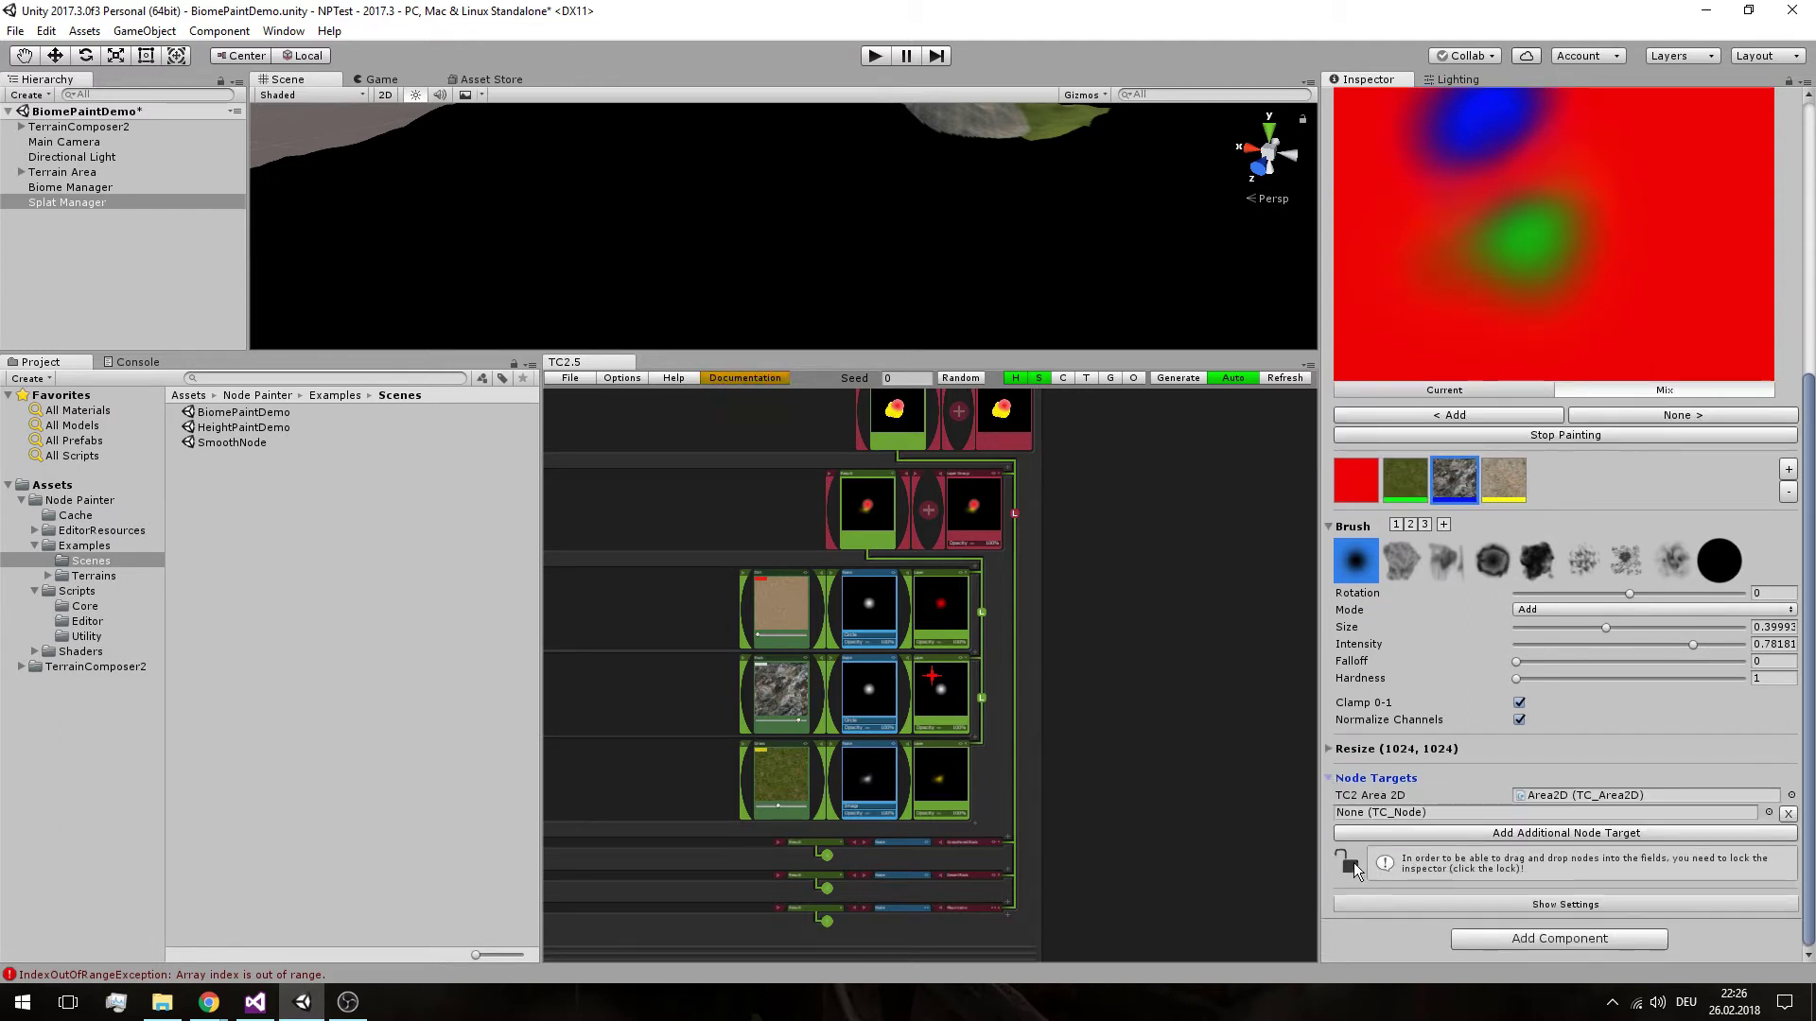
click(1349, 862)
drag(878, 691, 1504, 817)
Assign the dirt layer's mask node as the dirt channel's node target, and unlock the inspector
click(1492, 488)
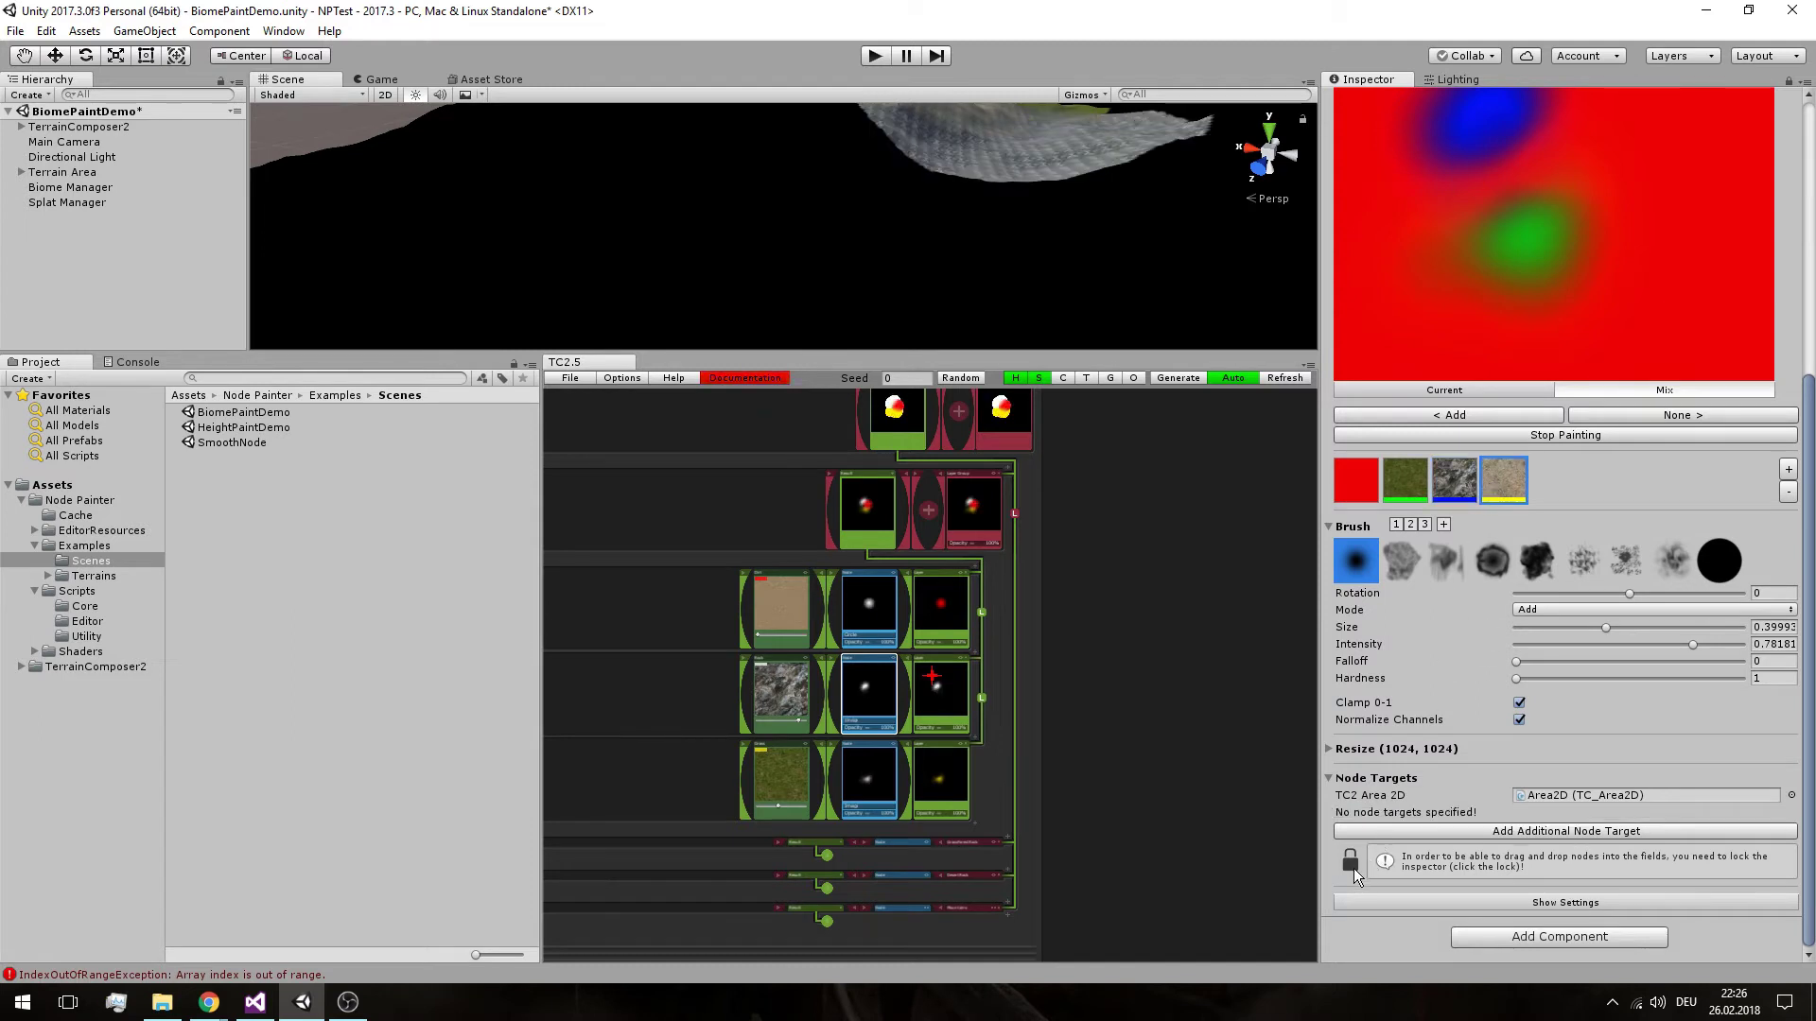
click(1351, 864)
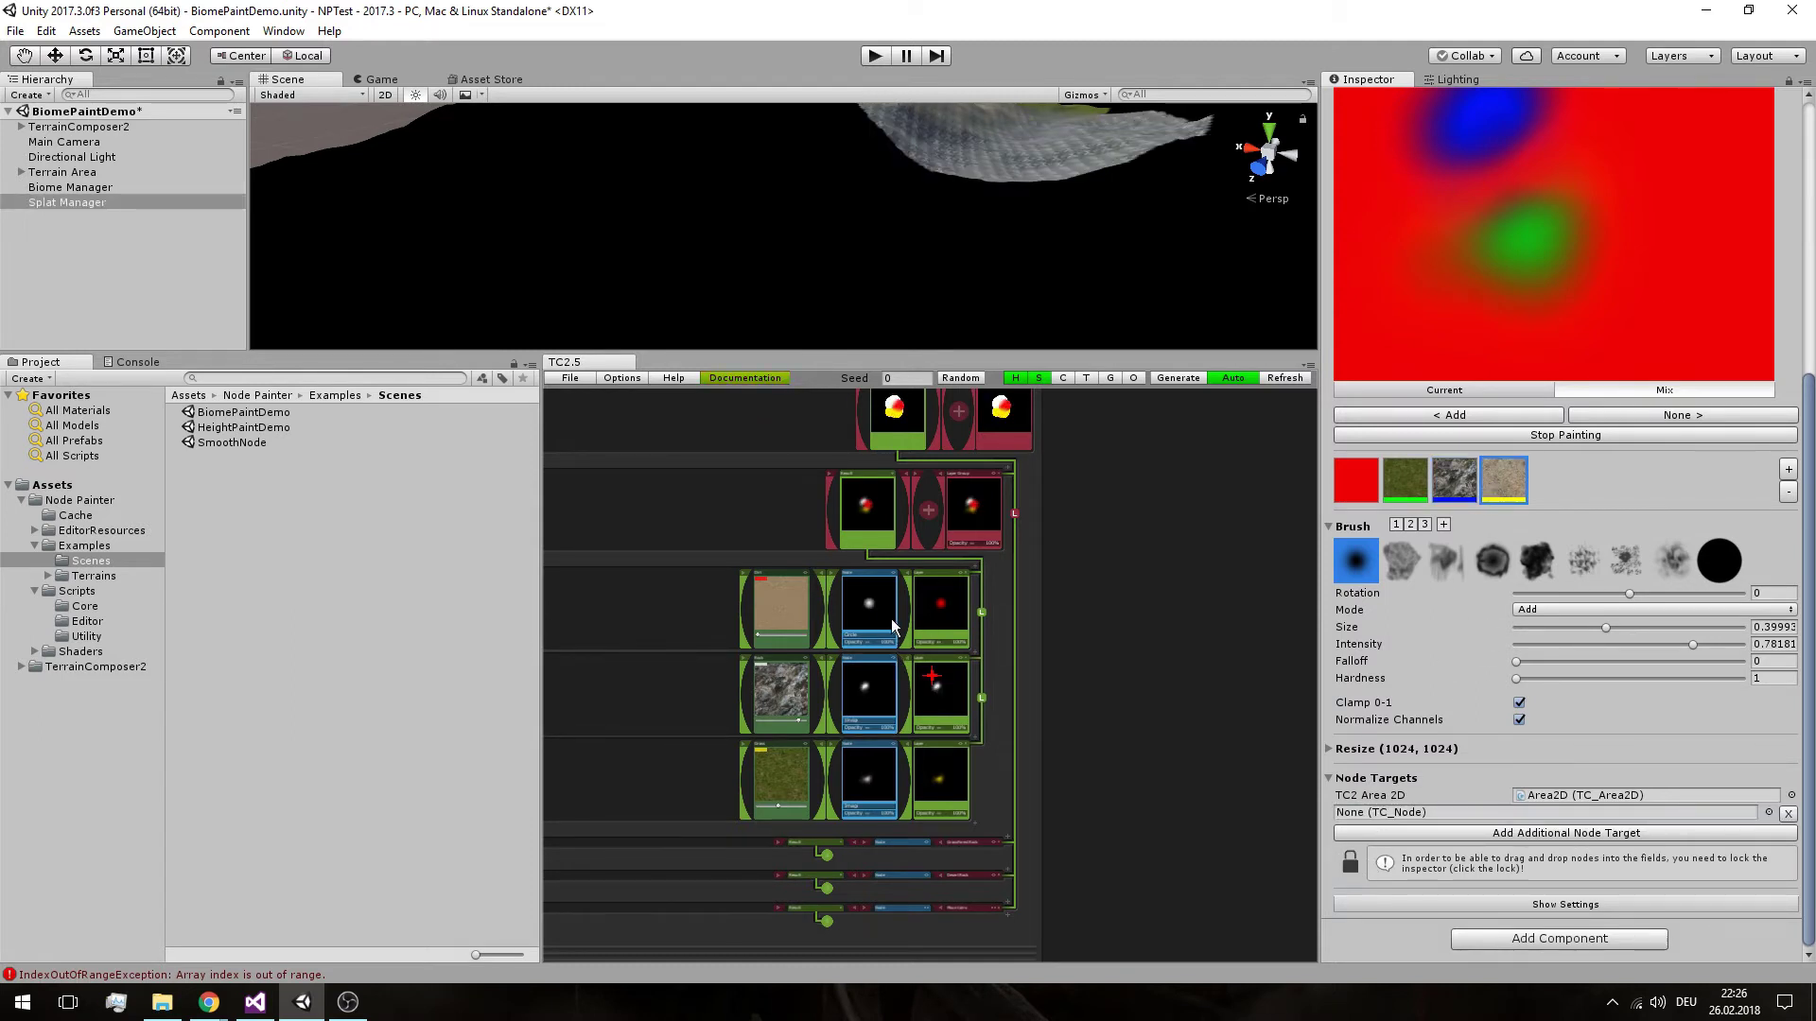
drag(894, 625, 1423, 810)
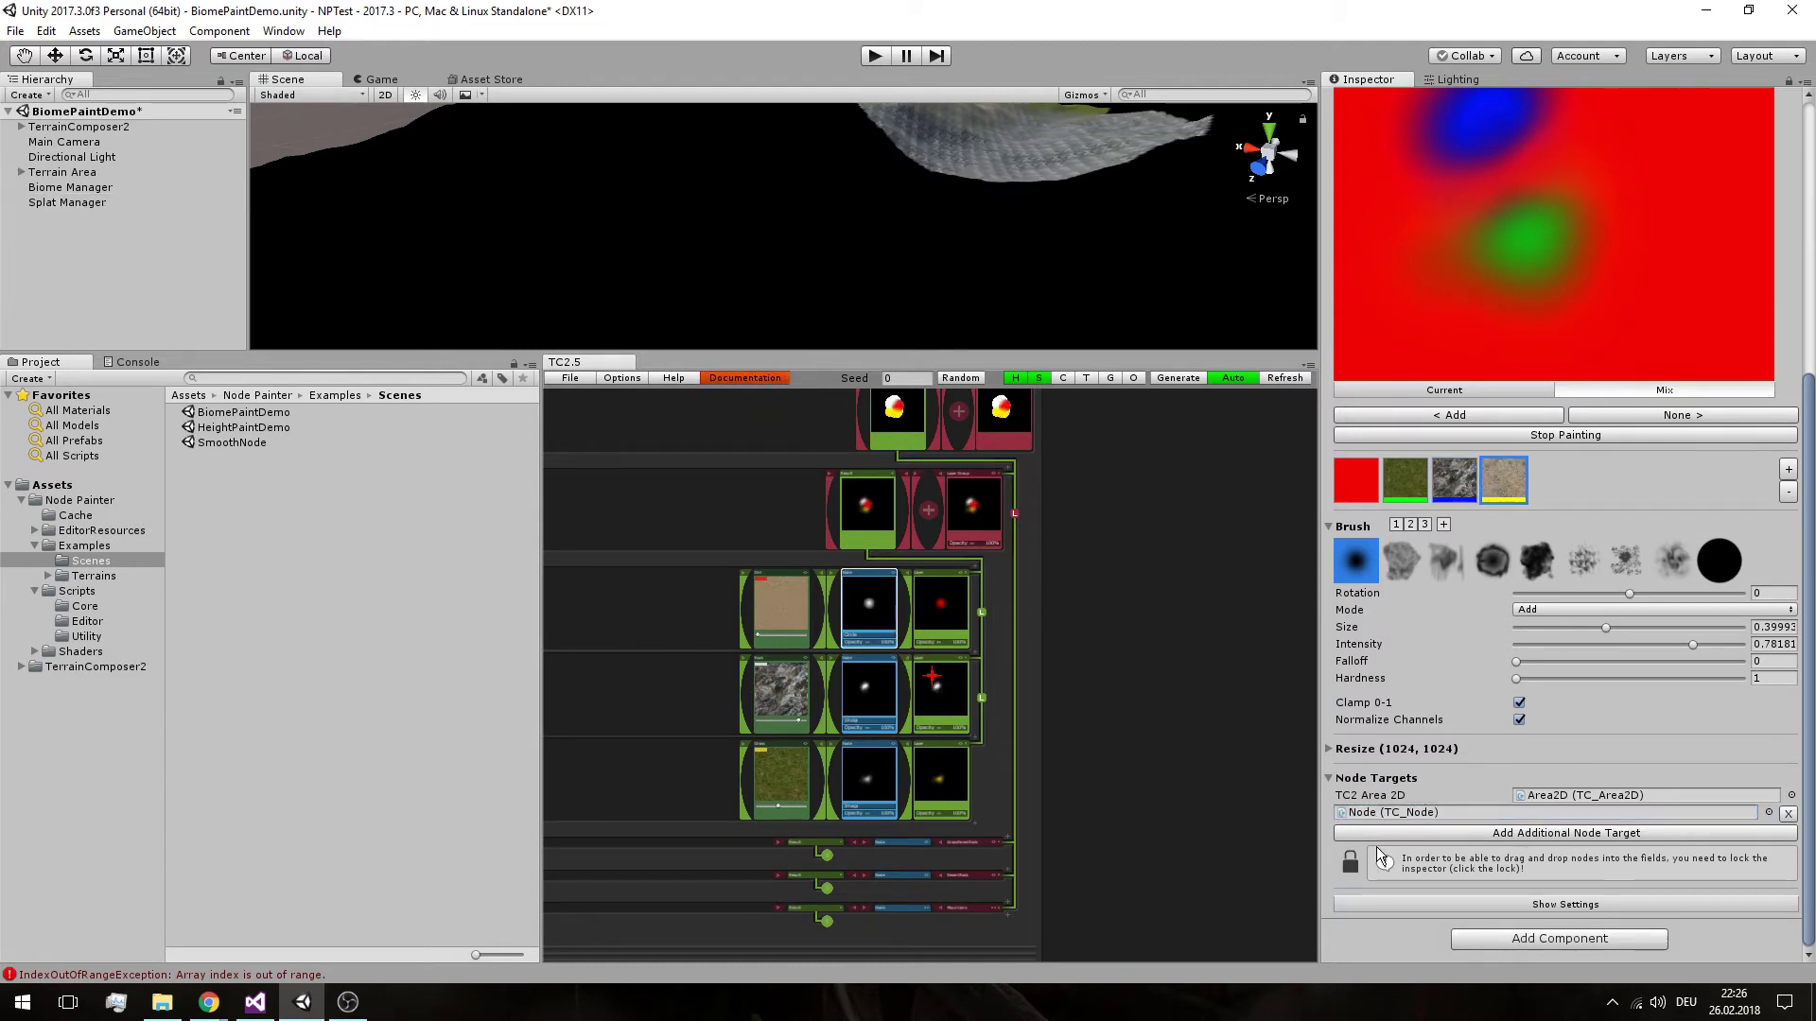
click(1346, 869)
Make the grass channel active and enlarge the scene view for painting on the terrain
scroll(1465, 574, up, 4)
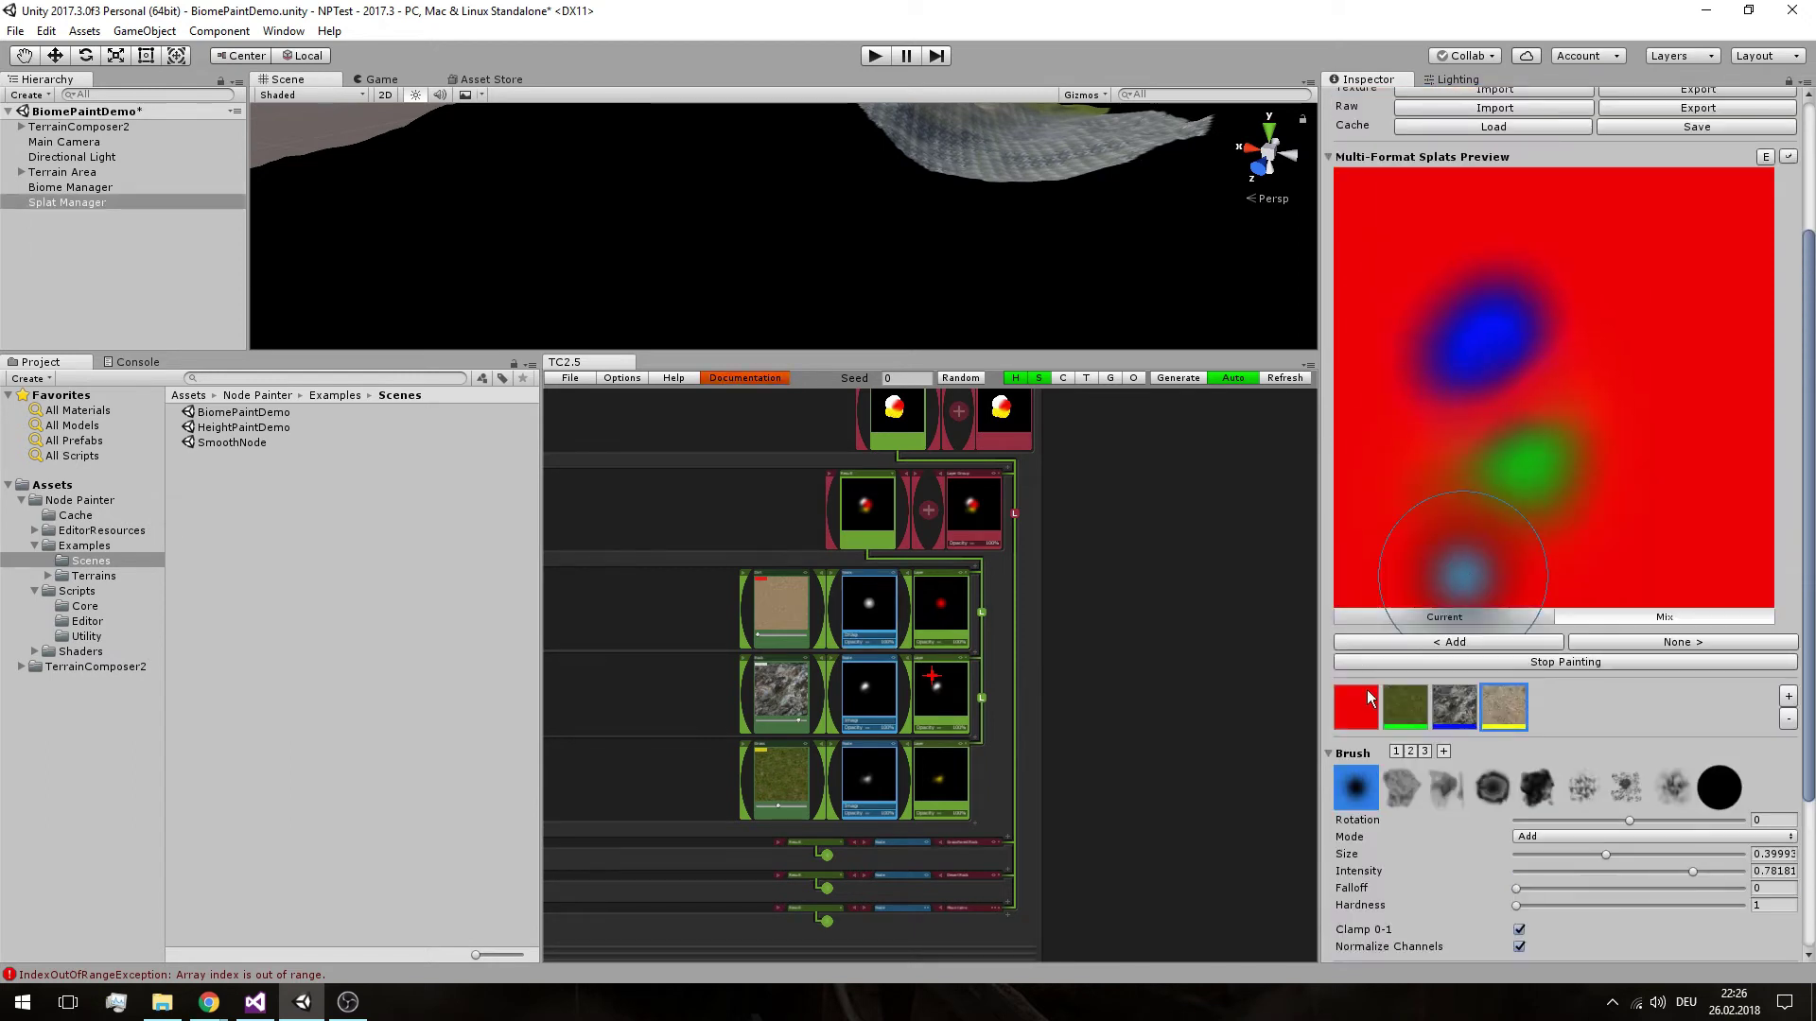
click(1405, 707)
scroll(946, 613, up, 3)
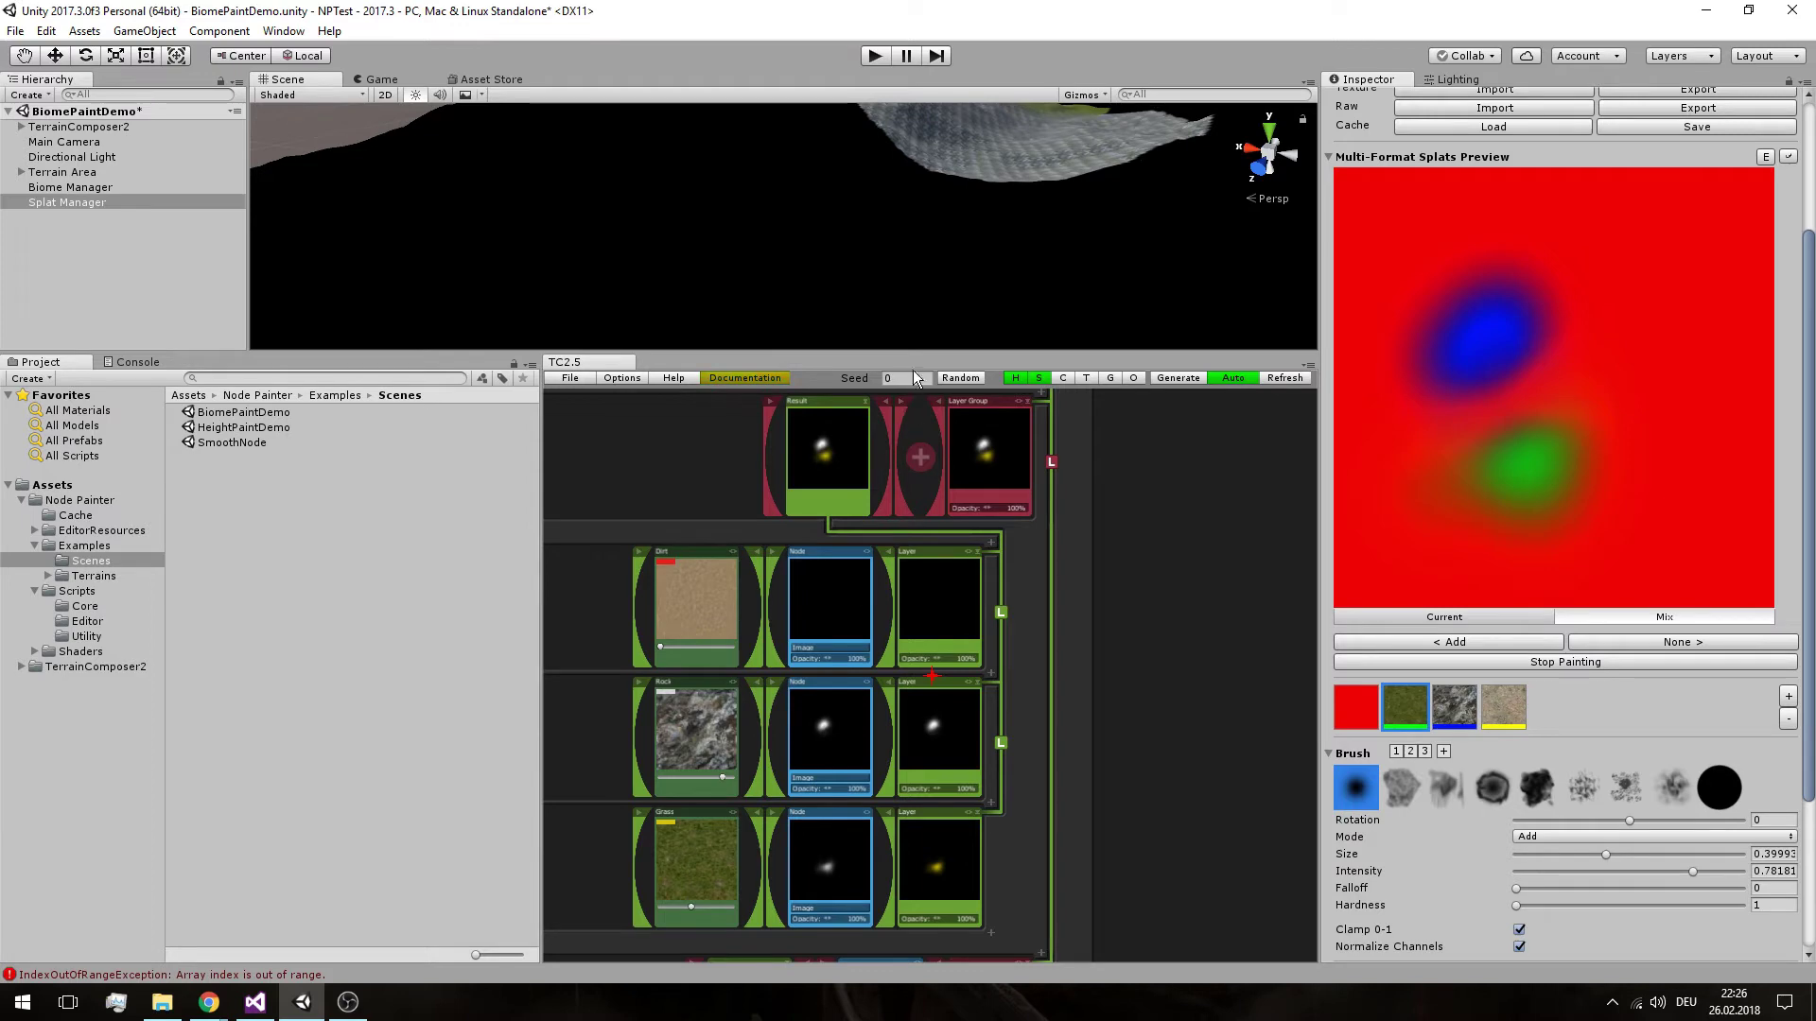
drag(915, 353, 915, 704)
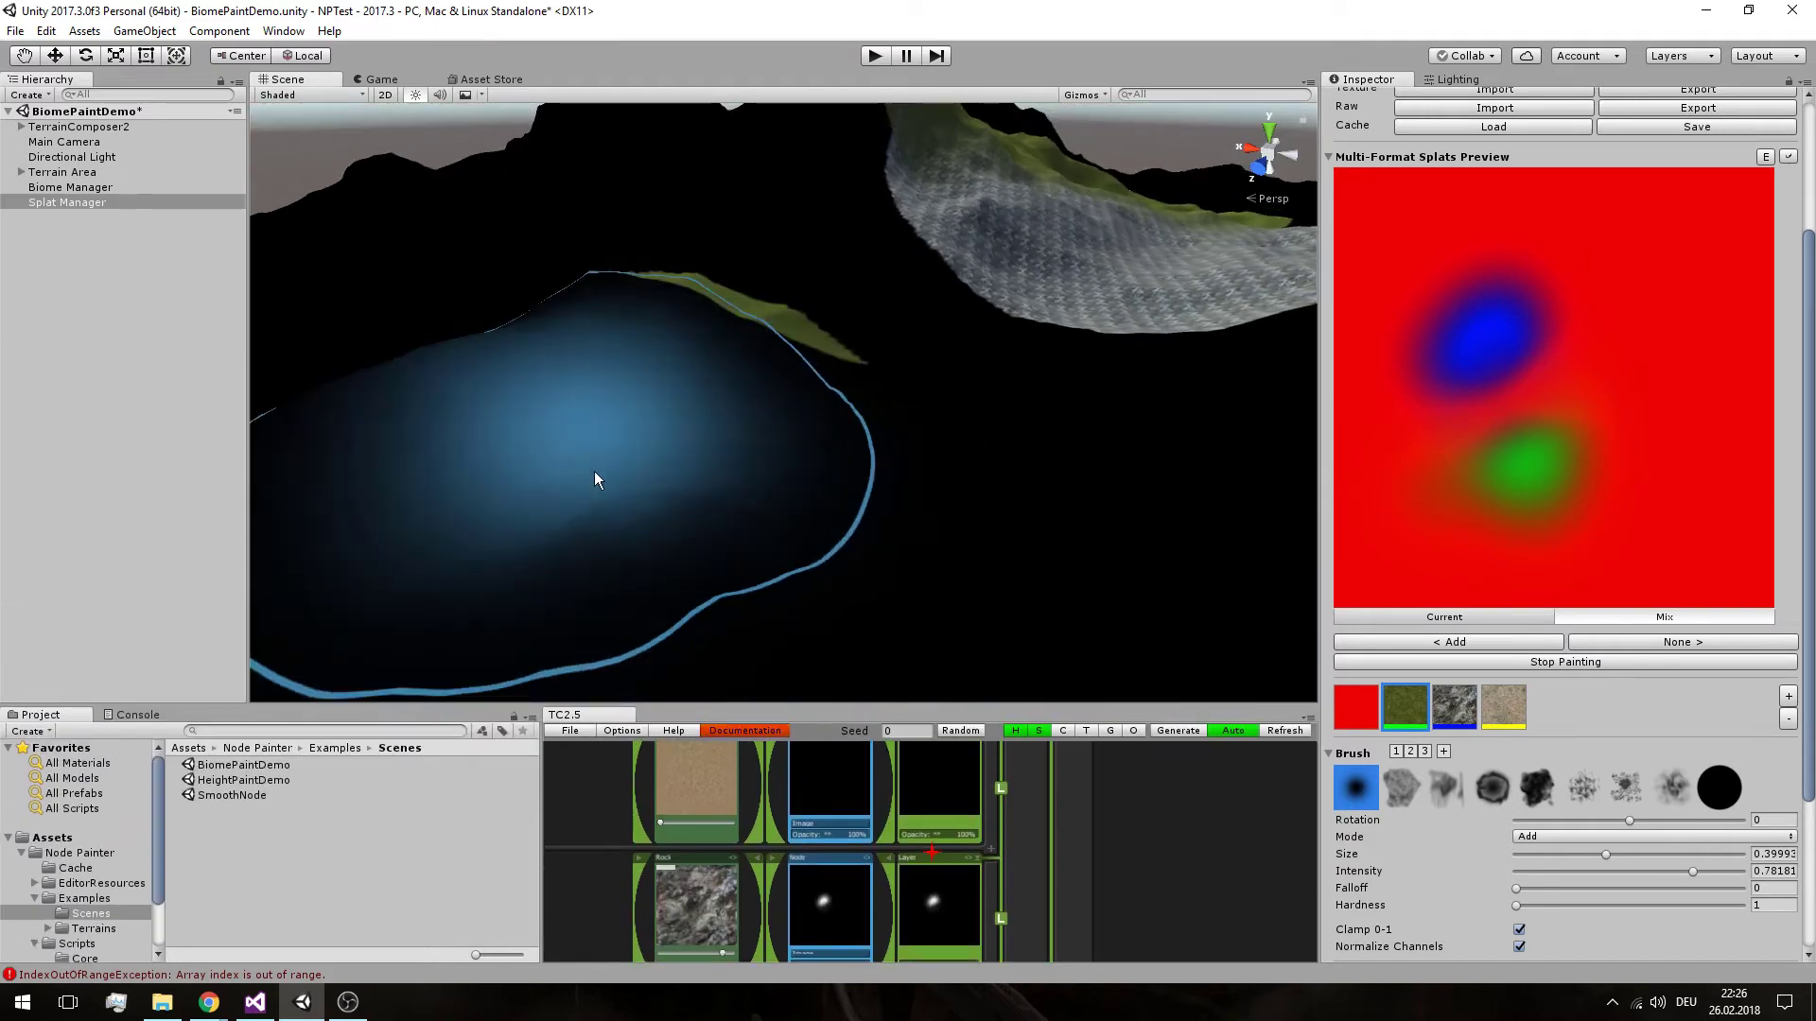
mouse_move(884, 417)
alt+mouse_down()
mouse_move(920, 388)
mouse_move(842, 490)
alt+mouse_up()
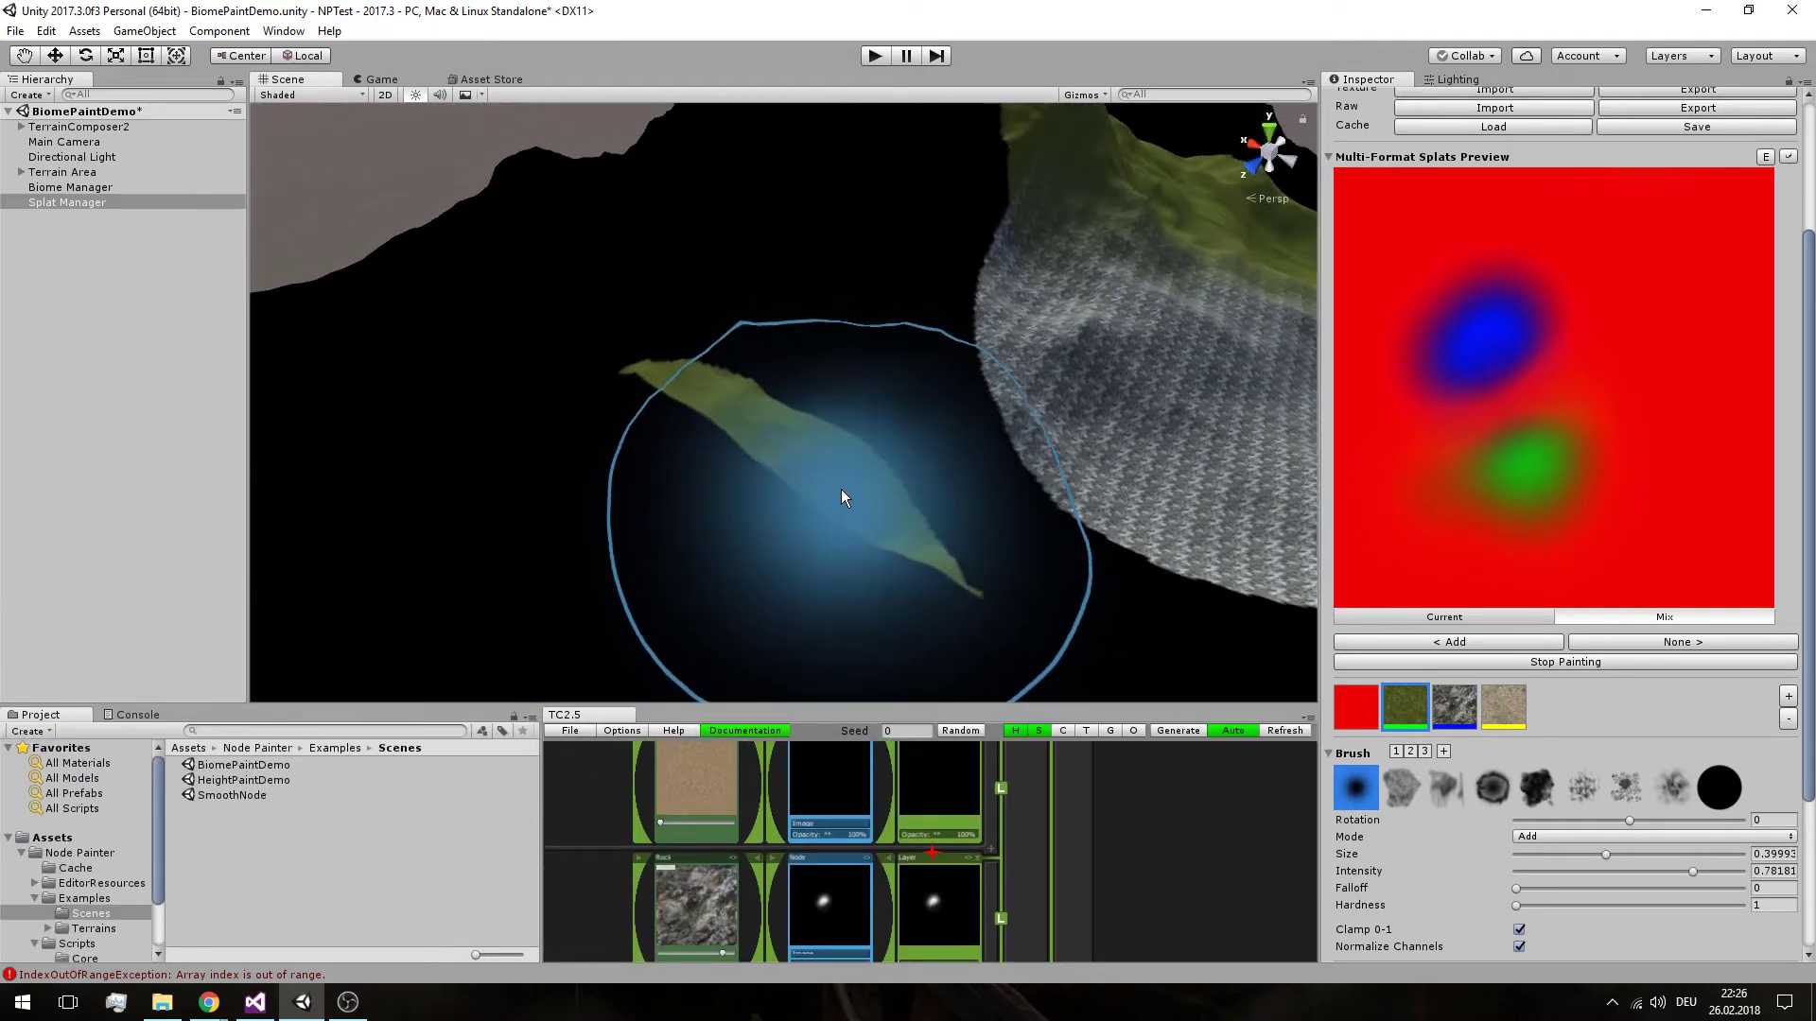
Set the Splat Manager's X and Z scale to 2
scroll(1580, 308, up, 5)
click(1565, 192)
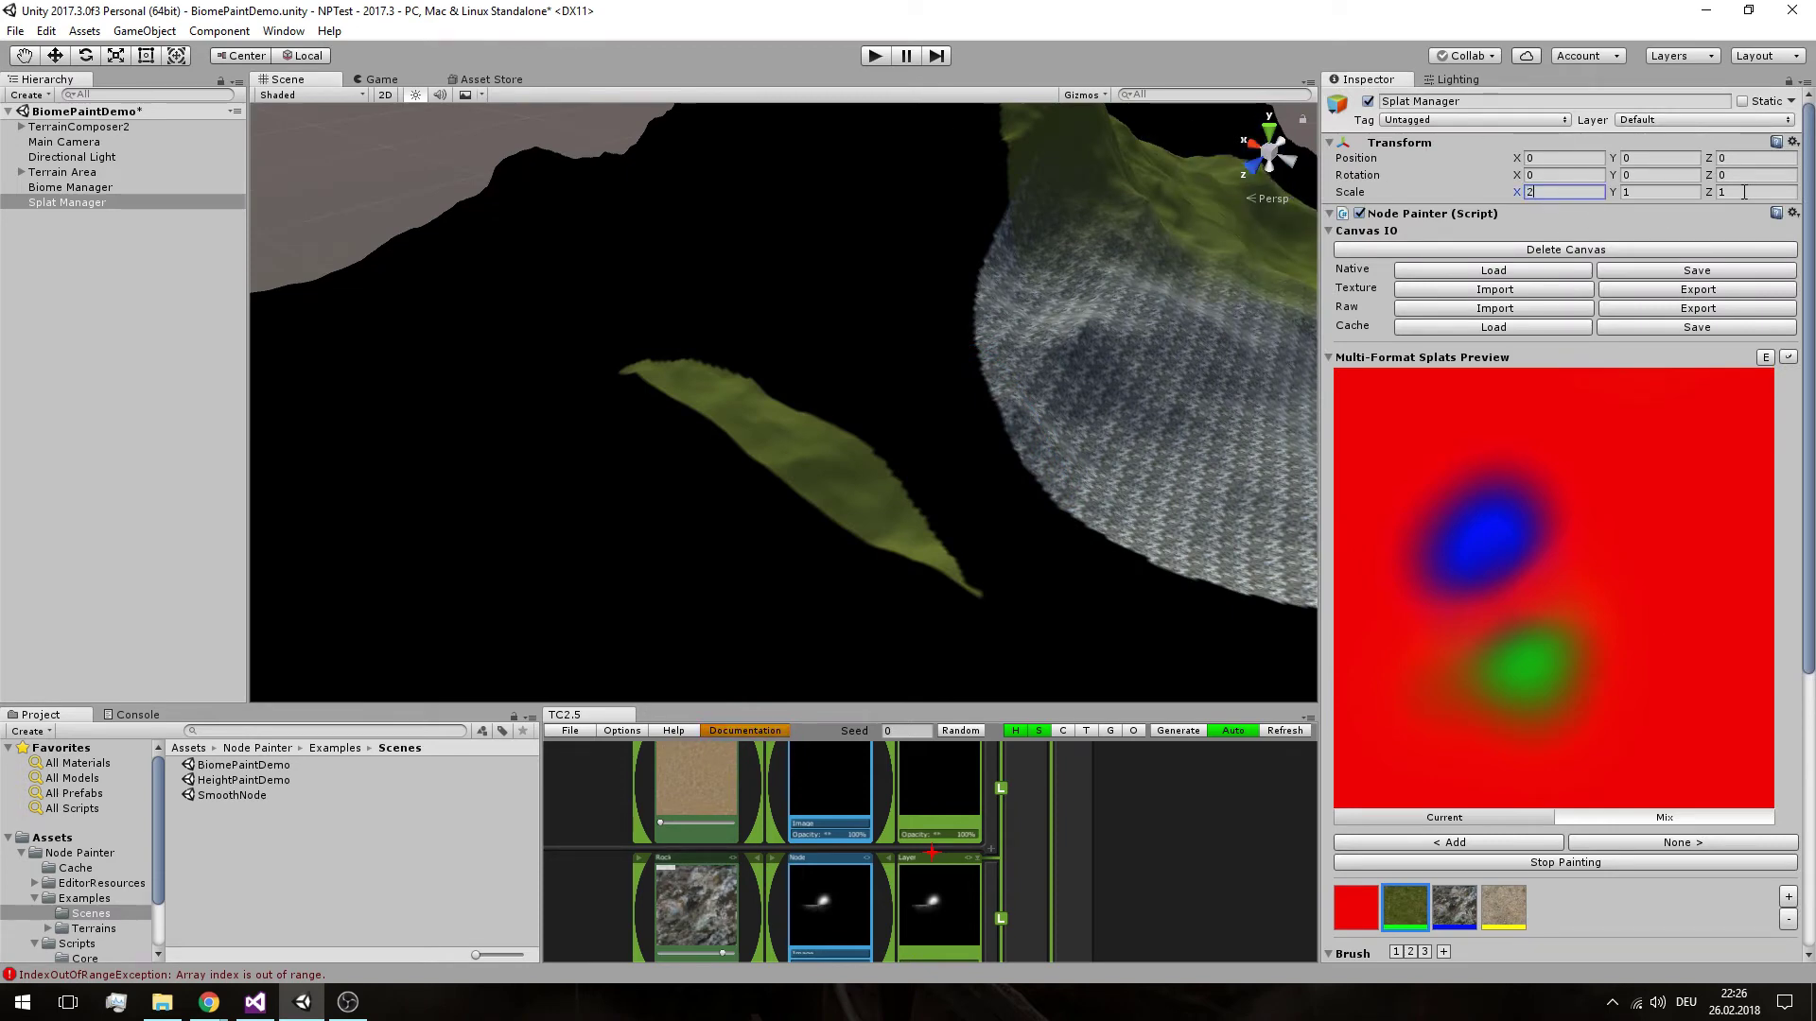
text(2)
key(Tab)
key(Tab)
text(2)
Paint grass onto the bare black terrain beside the existing rock area
alt+drag(932, 267, 1174, 249)
middle_drag(1174, 250, 1277, 279)
alt+drag(936, 256, 884, 299)
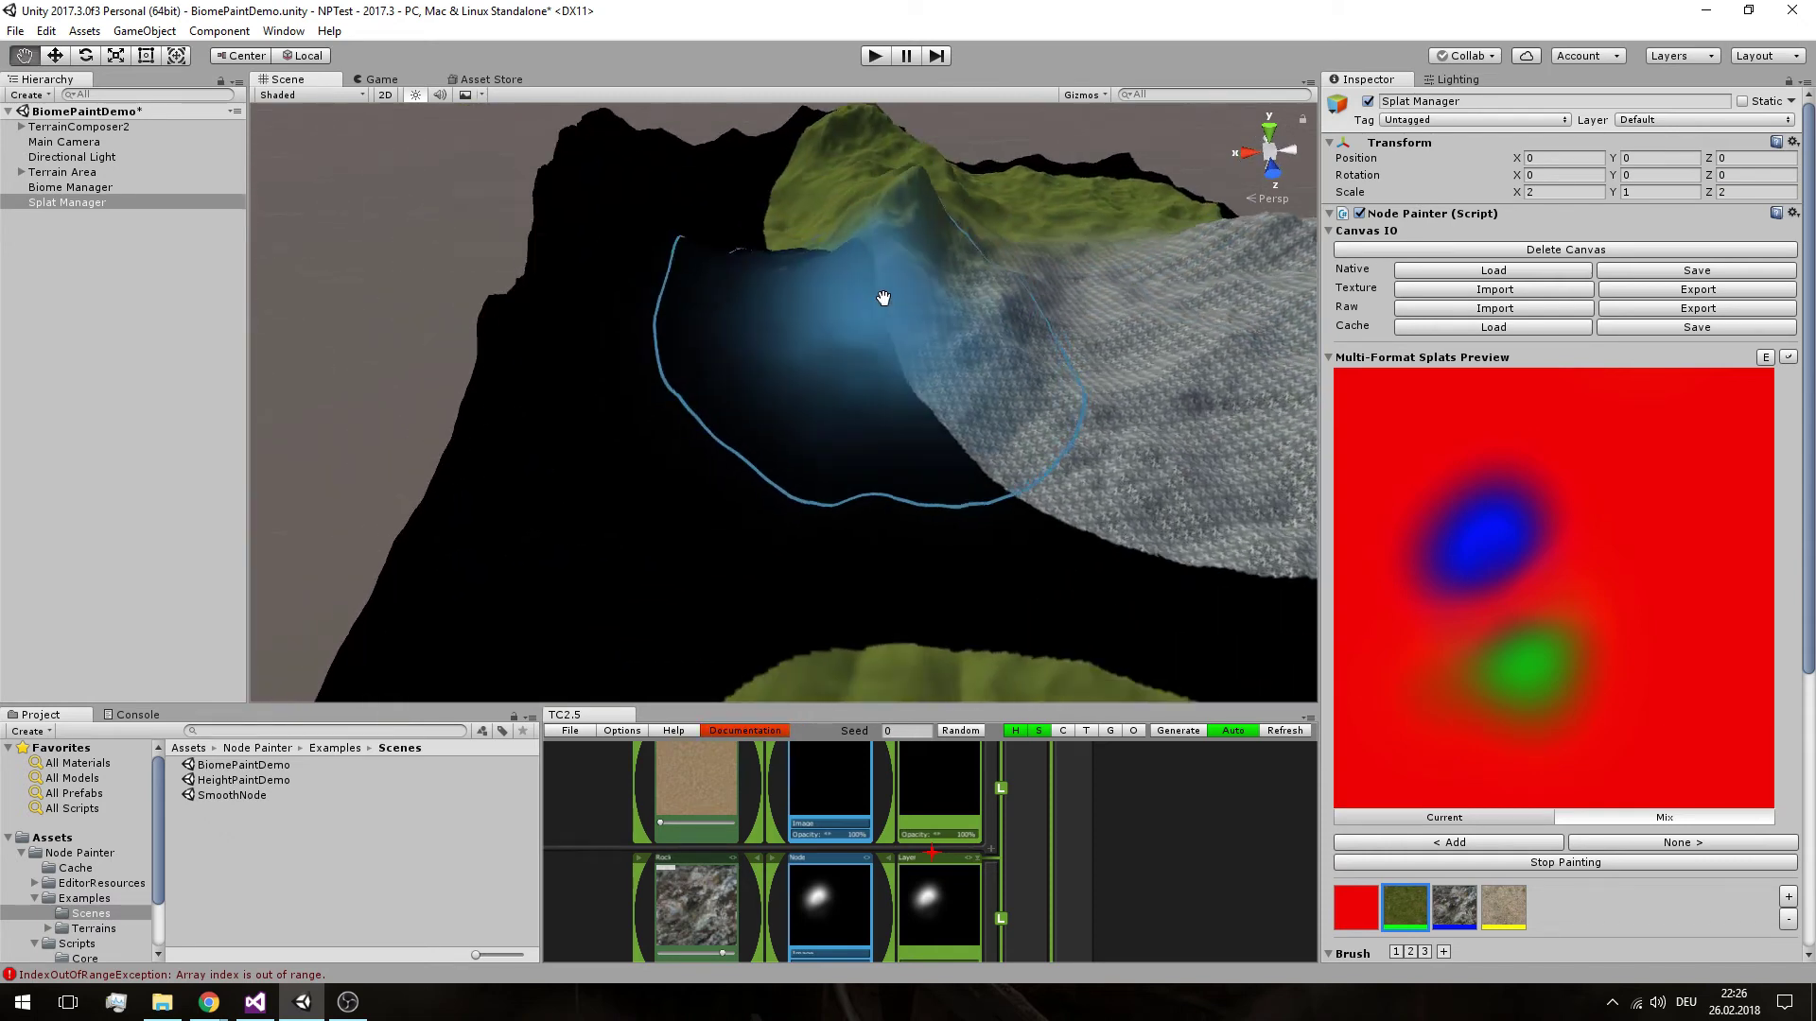
scroll(852, 369, up, 3)
drag(816, 445, 969, 386)
middle_drag(1098, 360, 1005, 410)
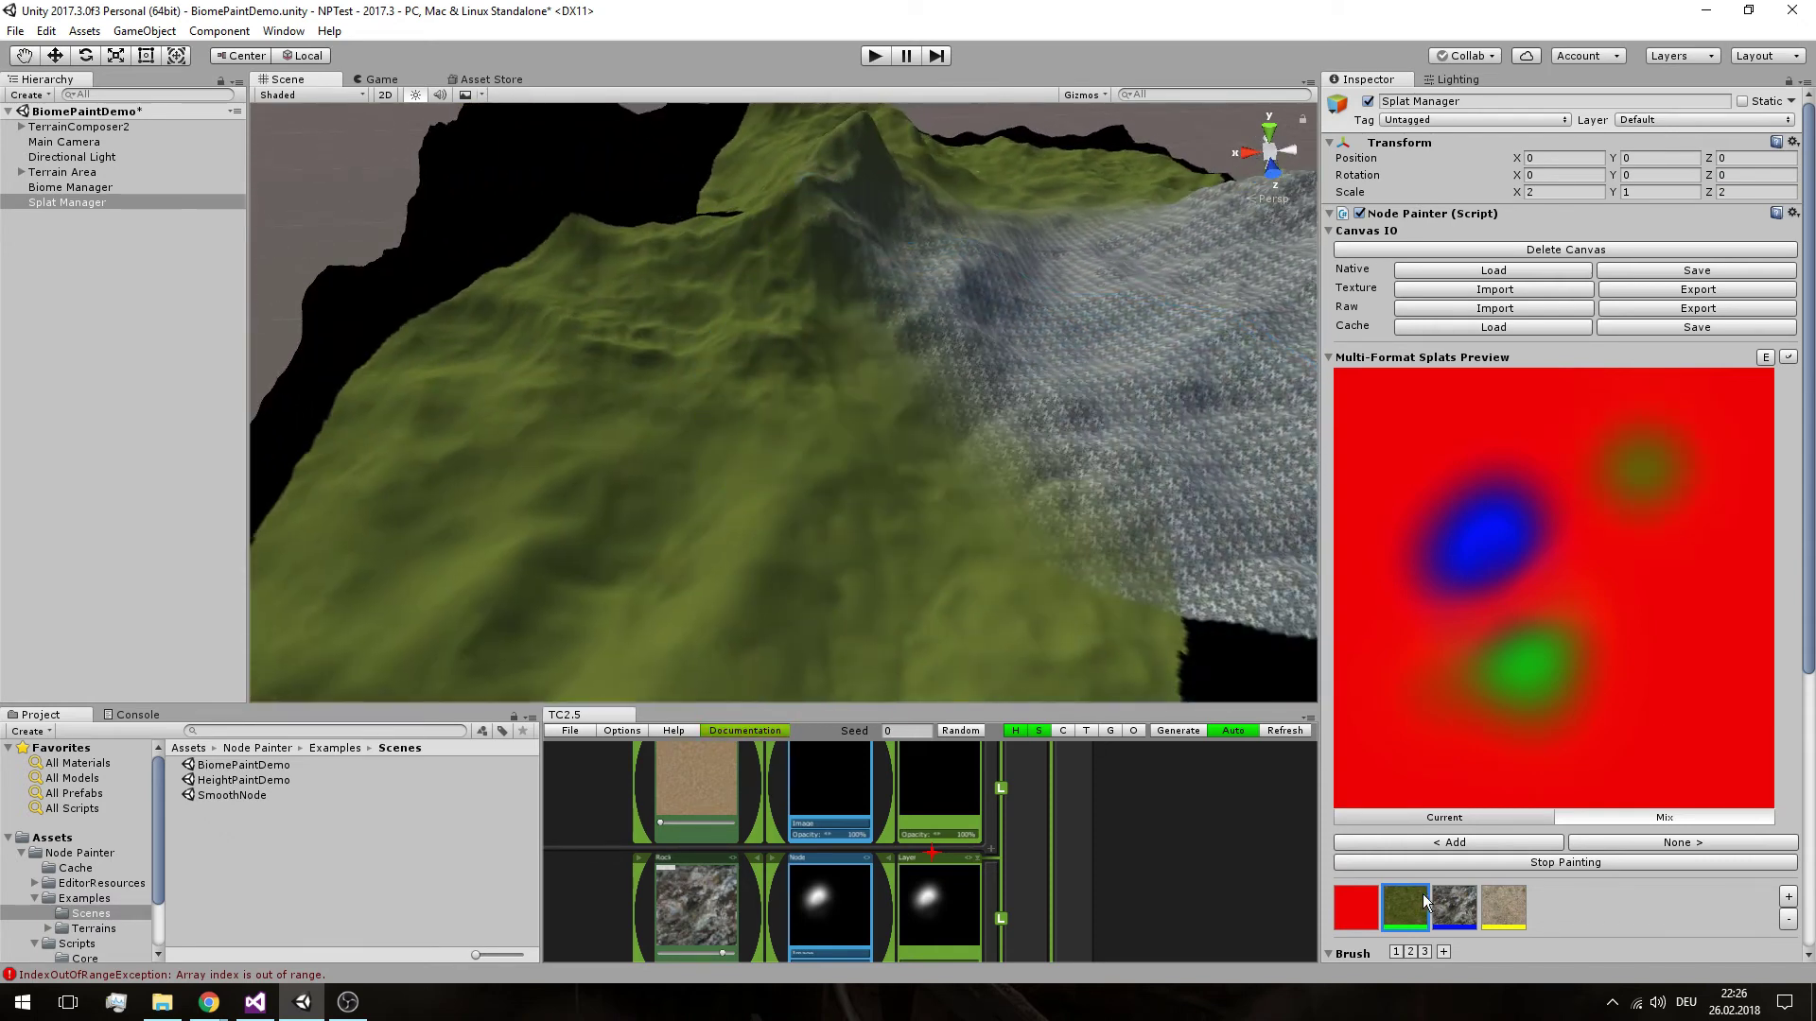
Paint rock onto the terrain between the new grass patch and the existing rock area
click(1454, 906)
mouse_move(946, 416)
mouse_down()
mouse_move(1000, 395)
mouse_move(893, 451)
mouse_move(832, 399)
mouse_move(957, 417)
mouse_up()
middle_drag(957, 417, 1087, 488)
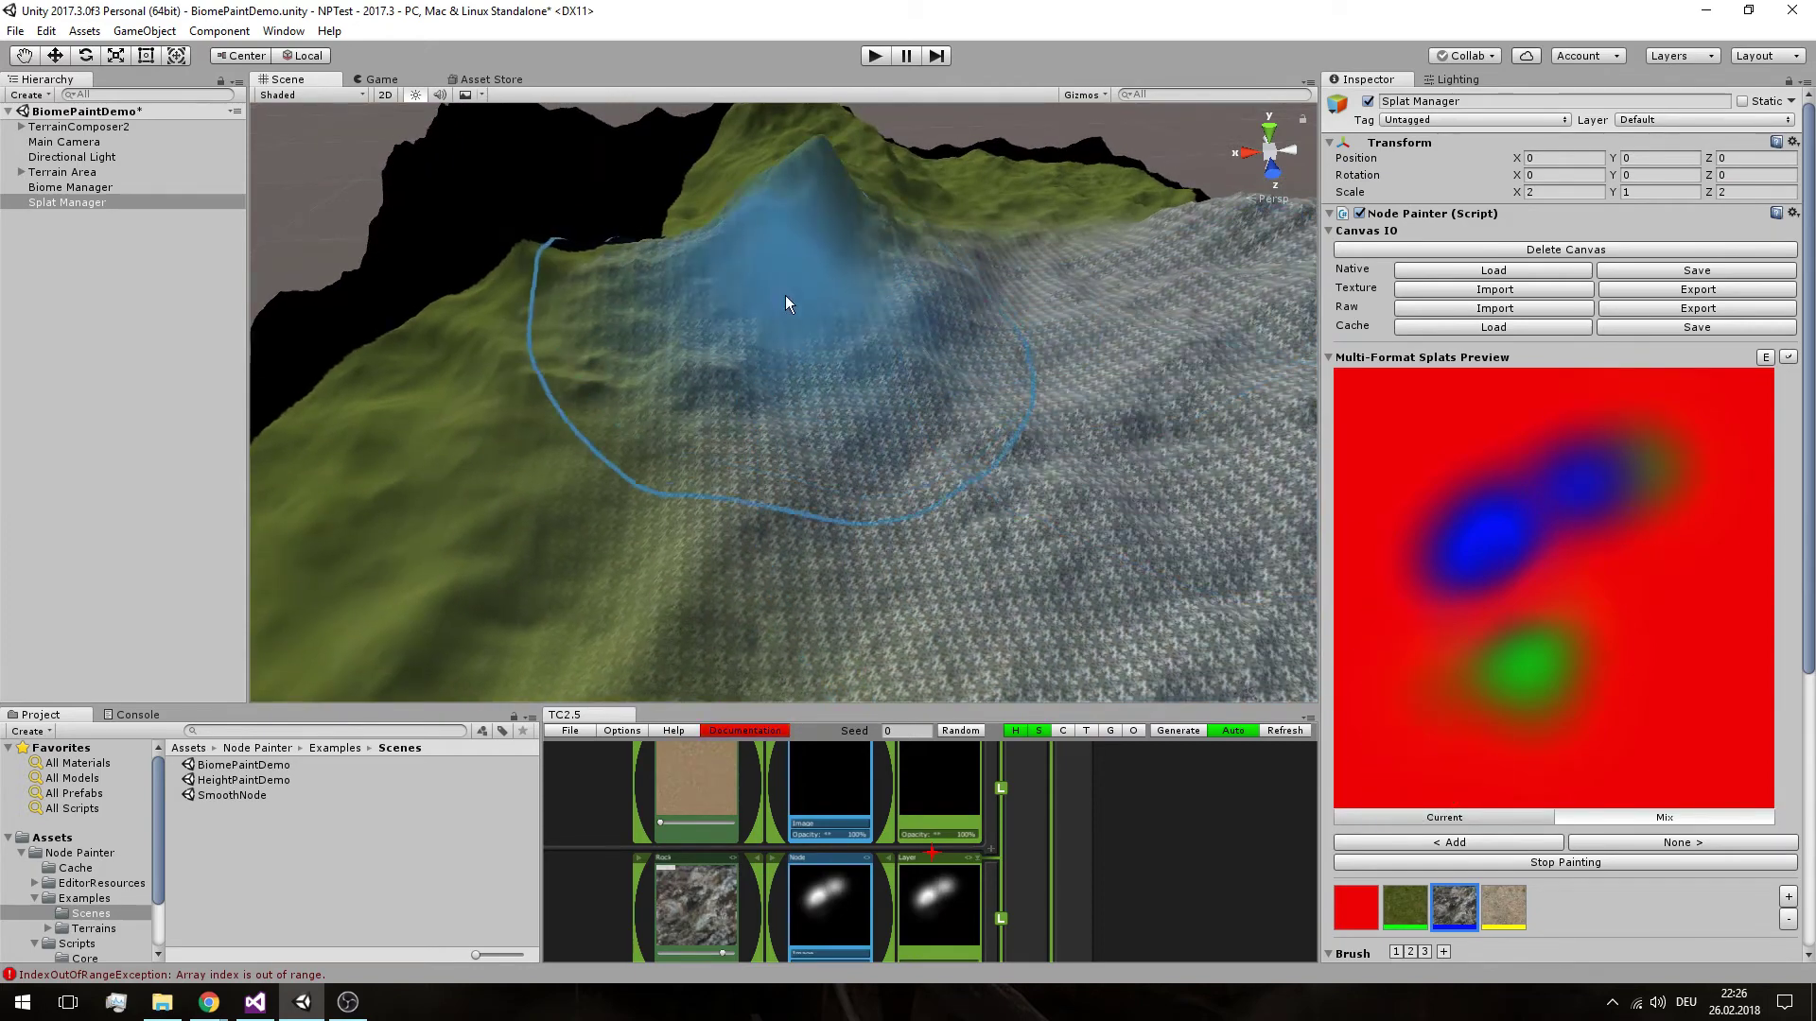
scroll(785, 295, down, 3)
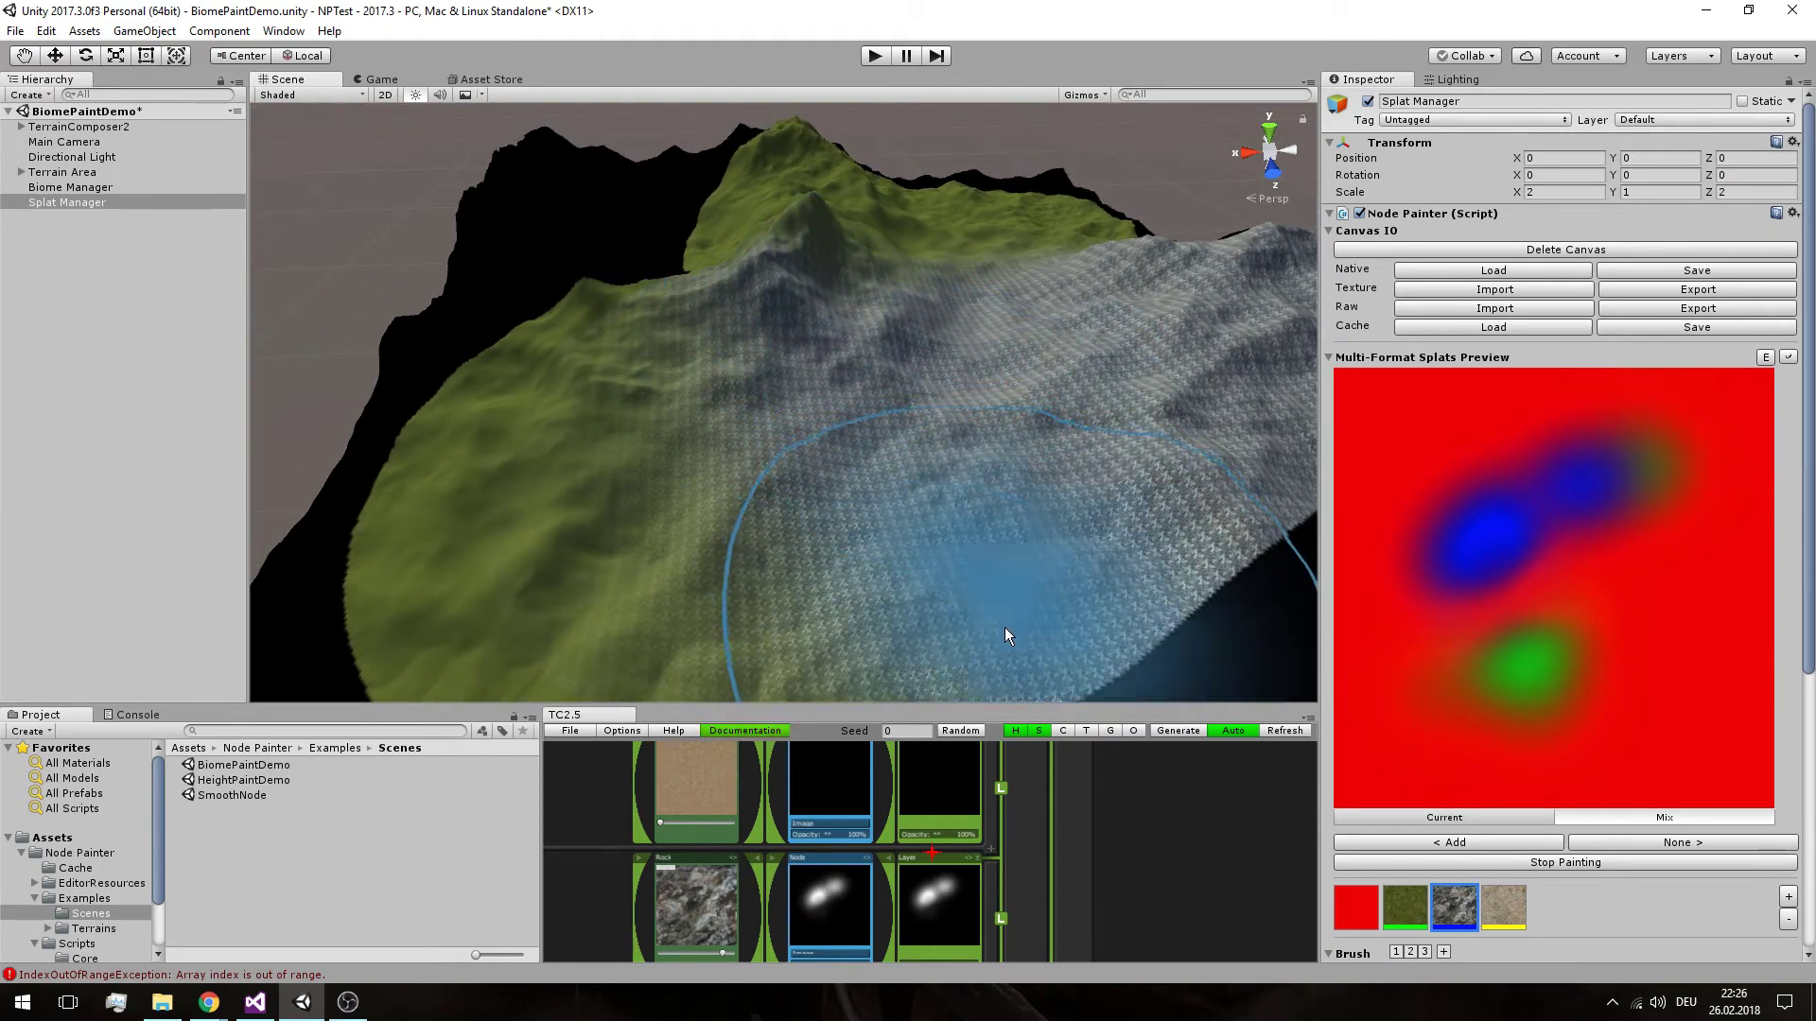
Enlarge the node graph and examine the splat layer group's combined output, its layer method marker and its empty mask slot
drag(975, 703, 979, 390)
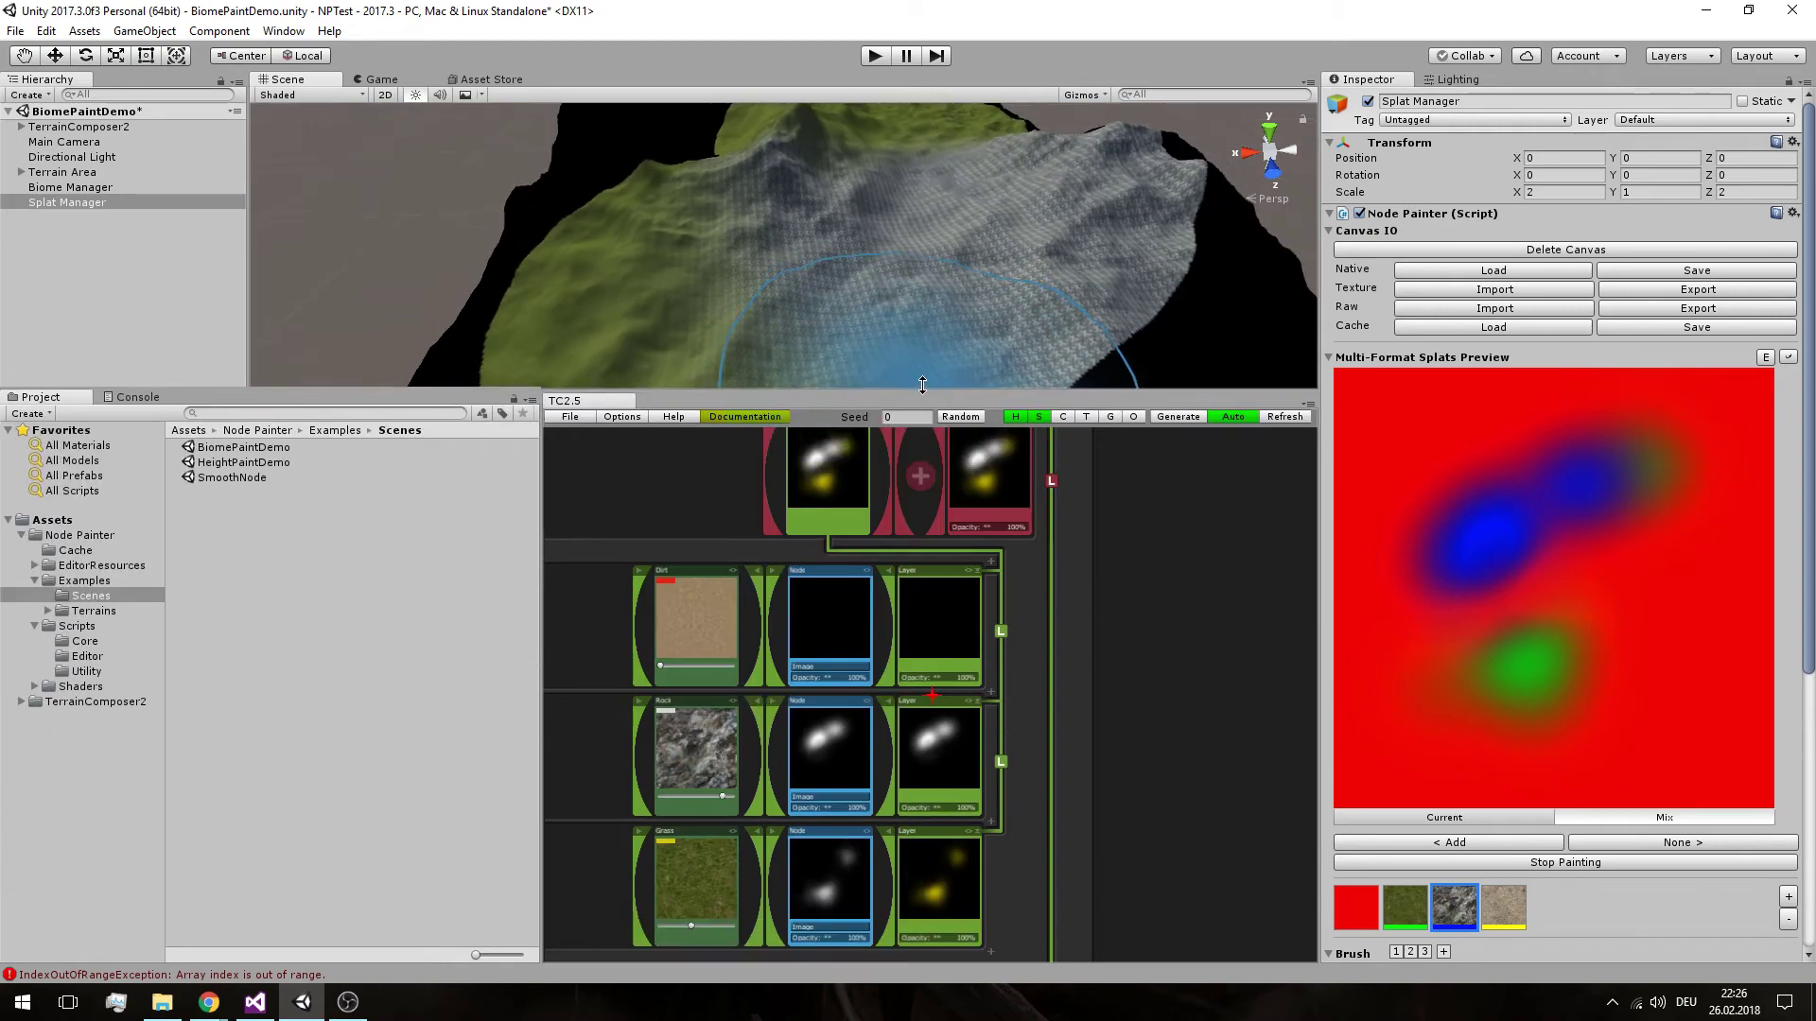
scroll(1140, 606, up, 4)
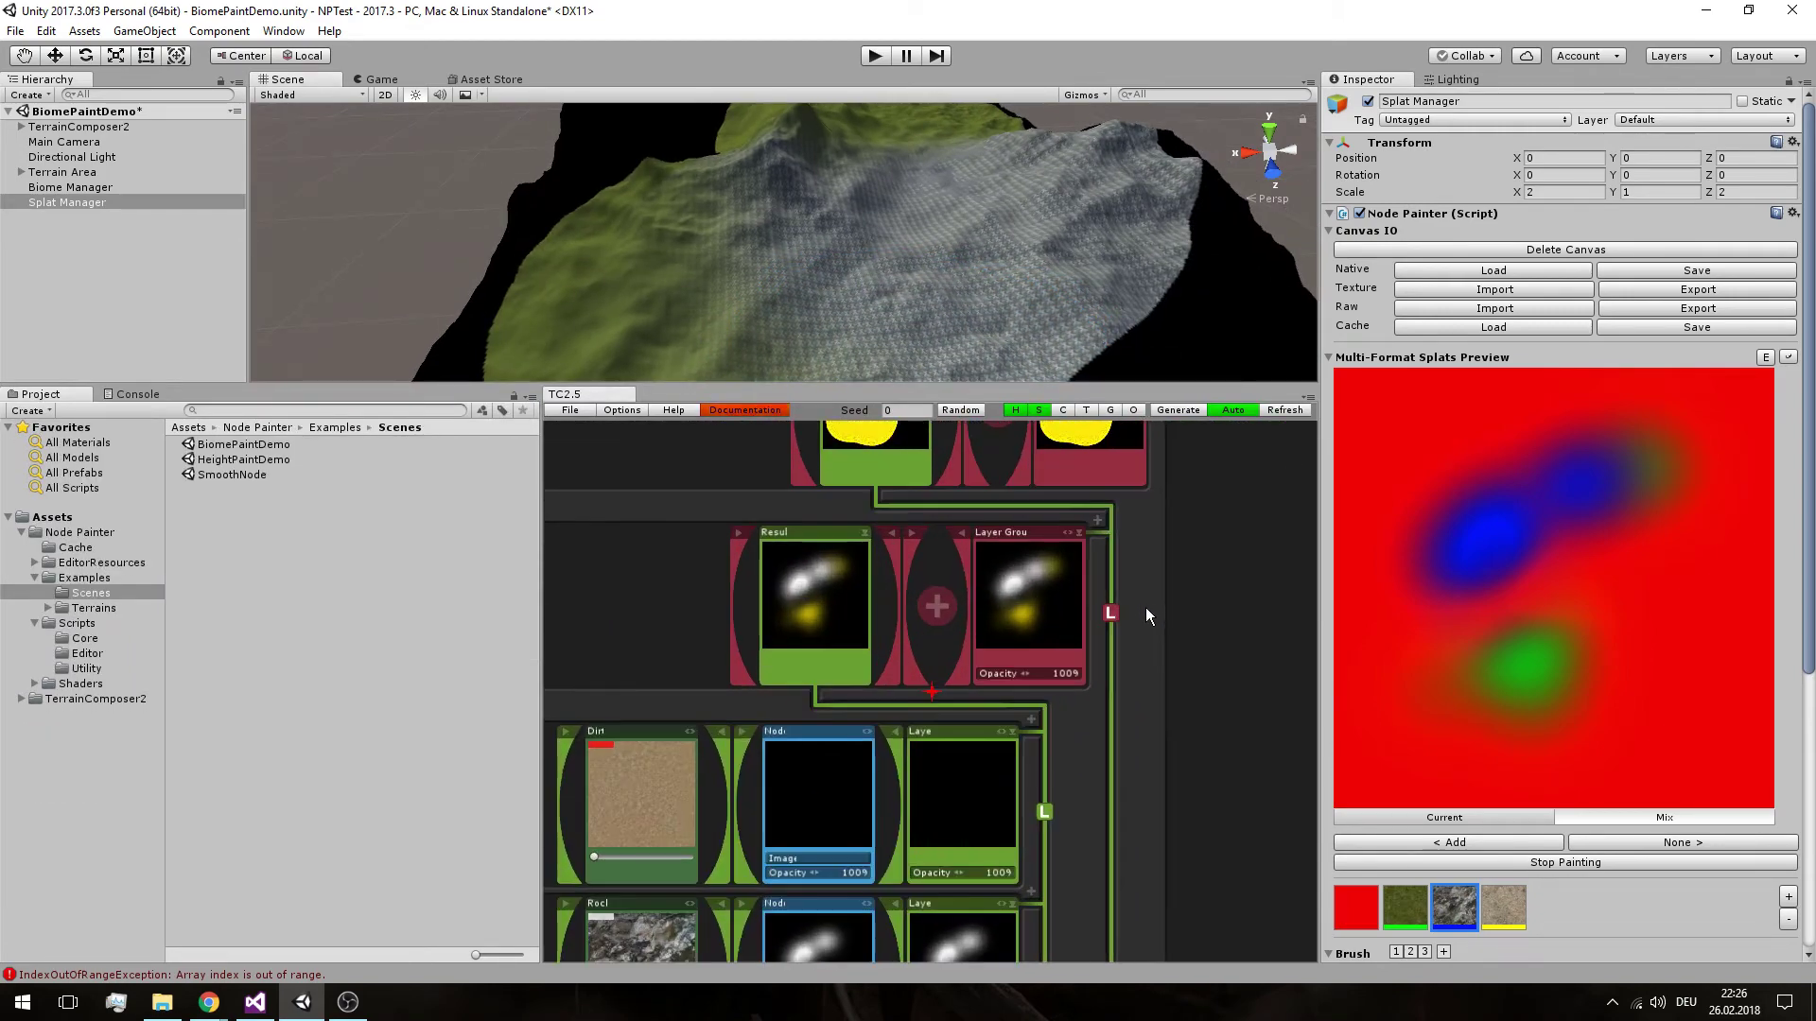
scroll(1138, 588, up, 1)
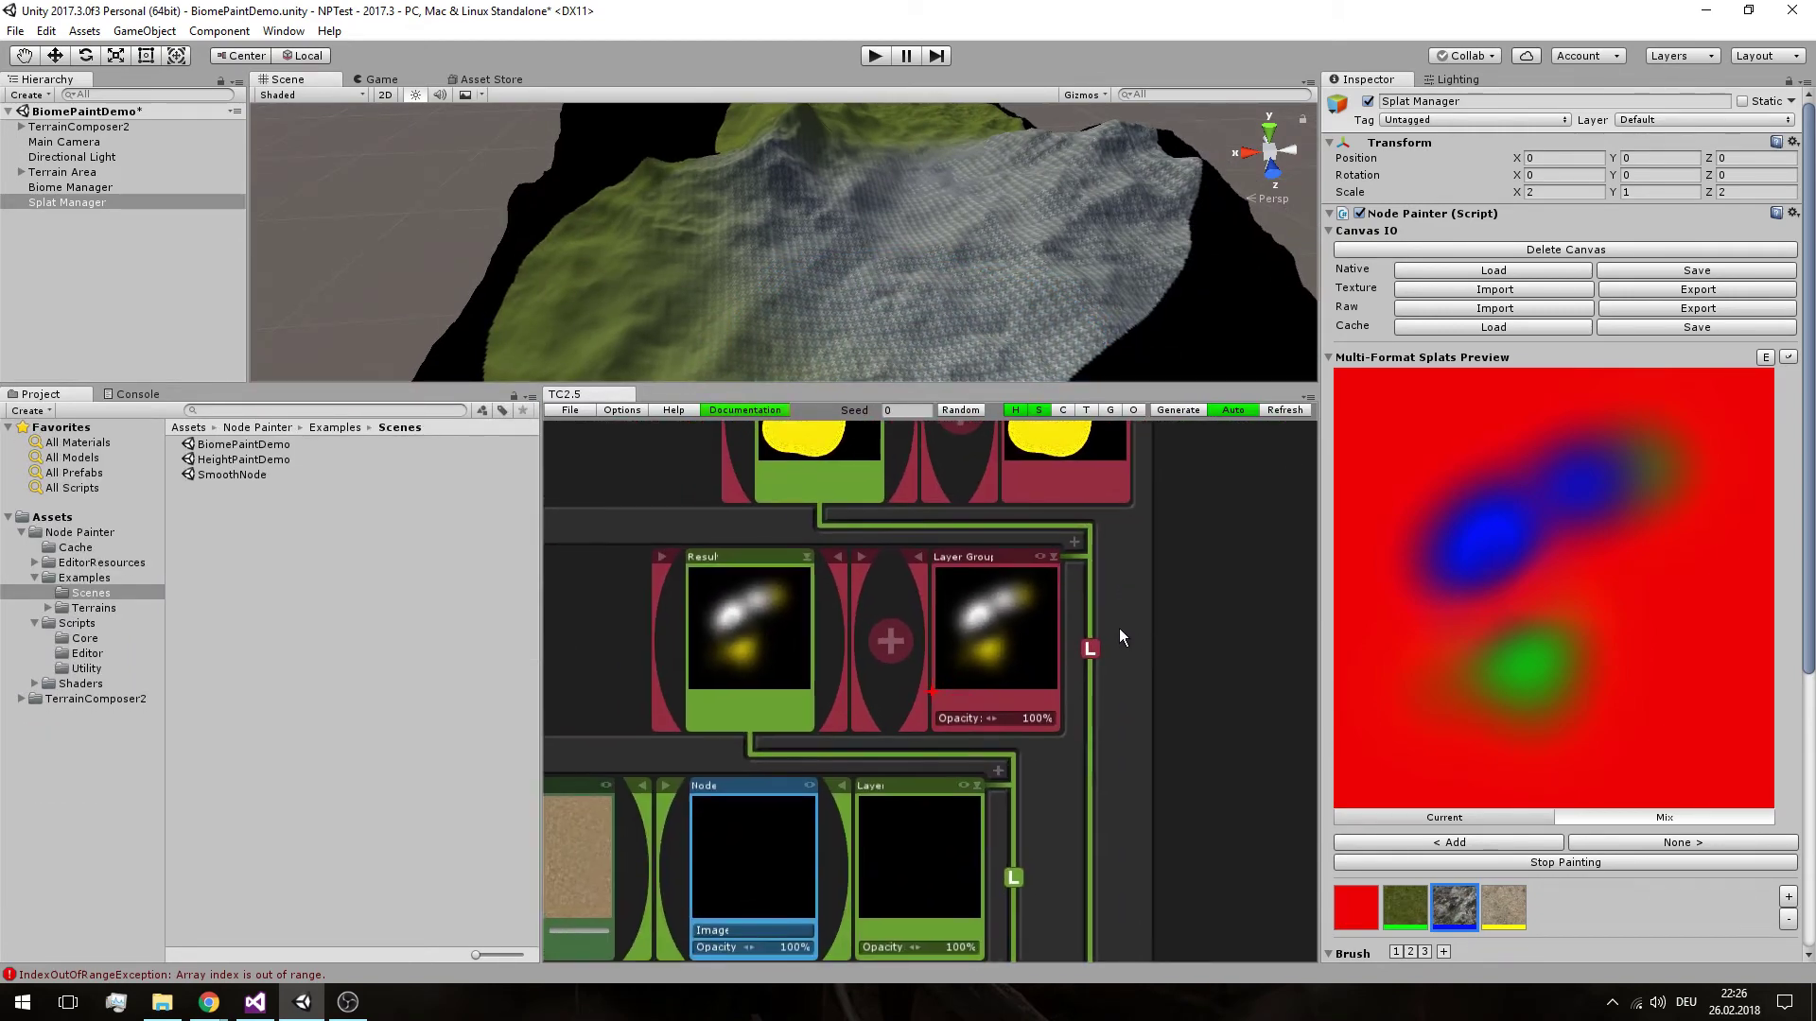
scroll(1122, 628, up, 1)
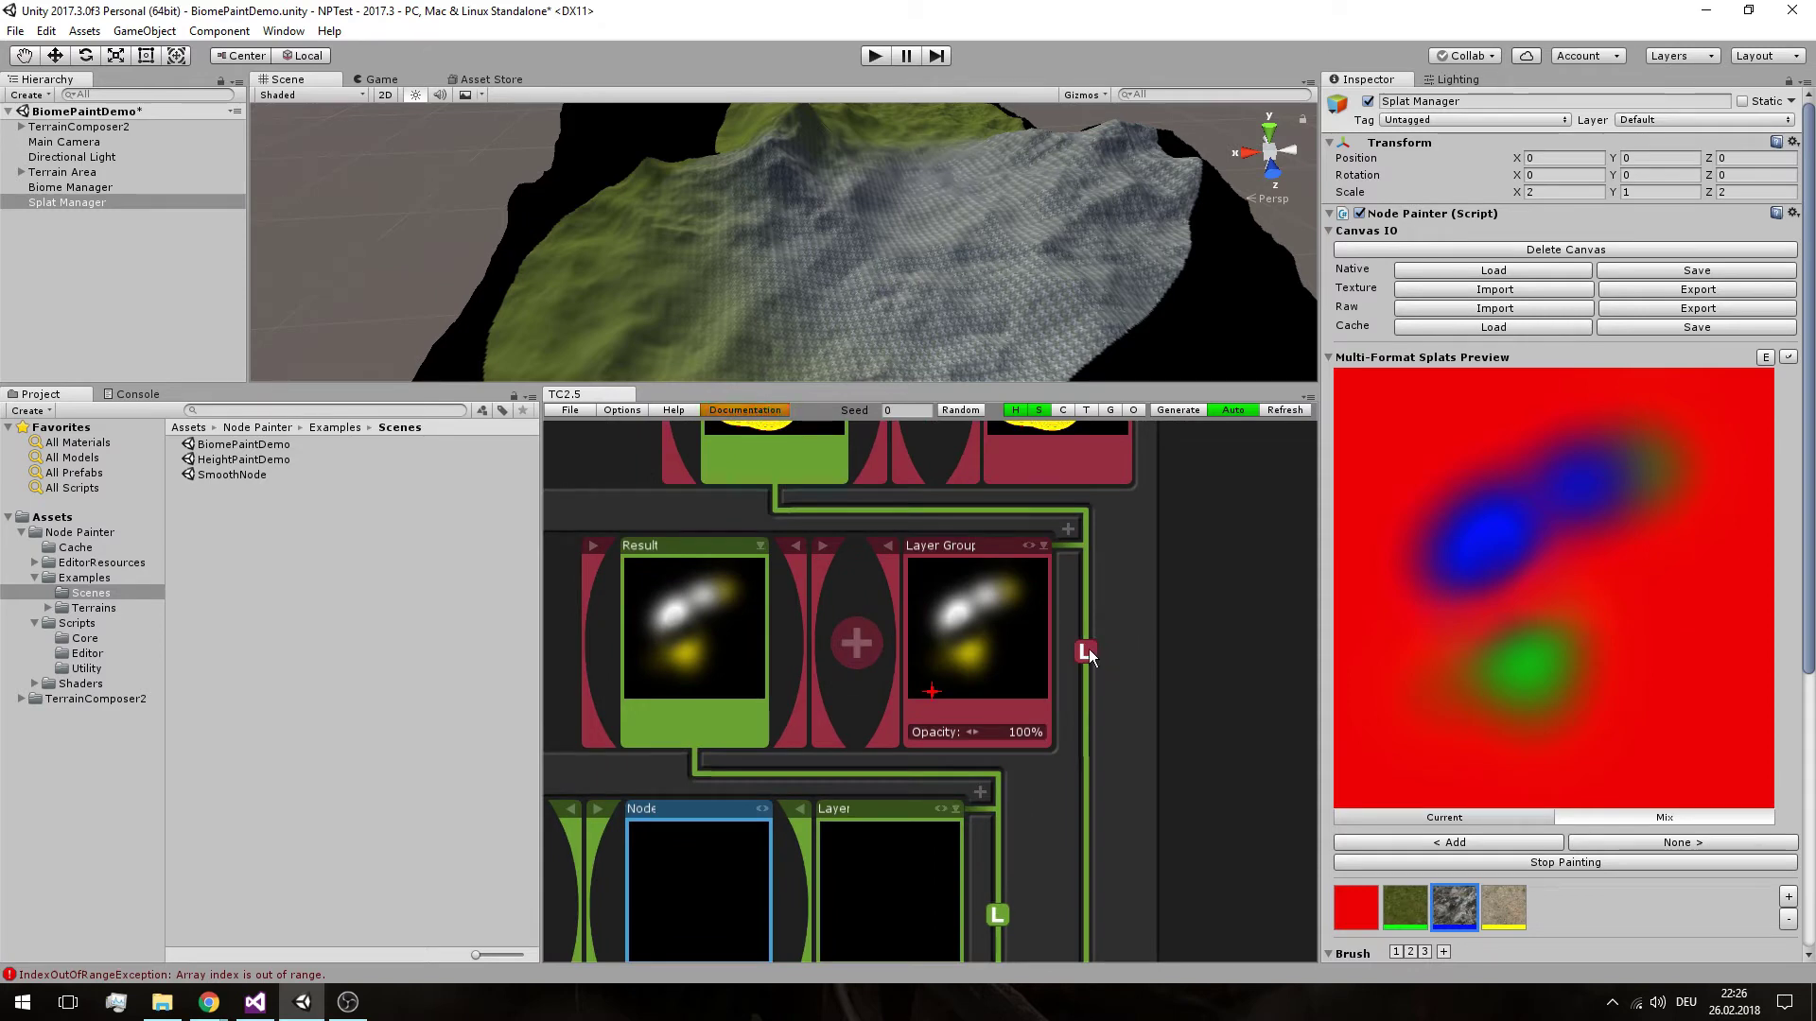
click(1085, 651)
click(1156, 615)
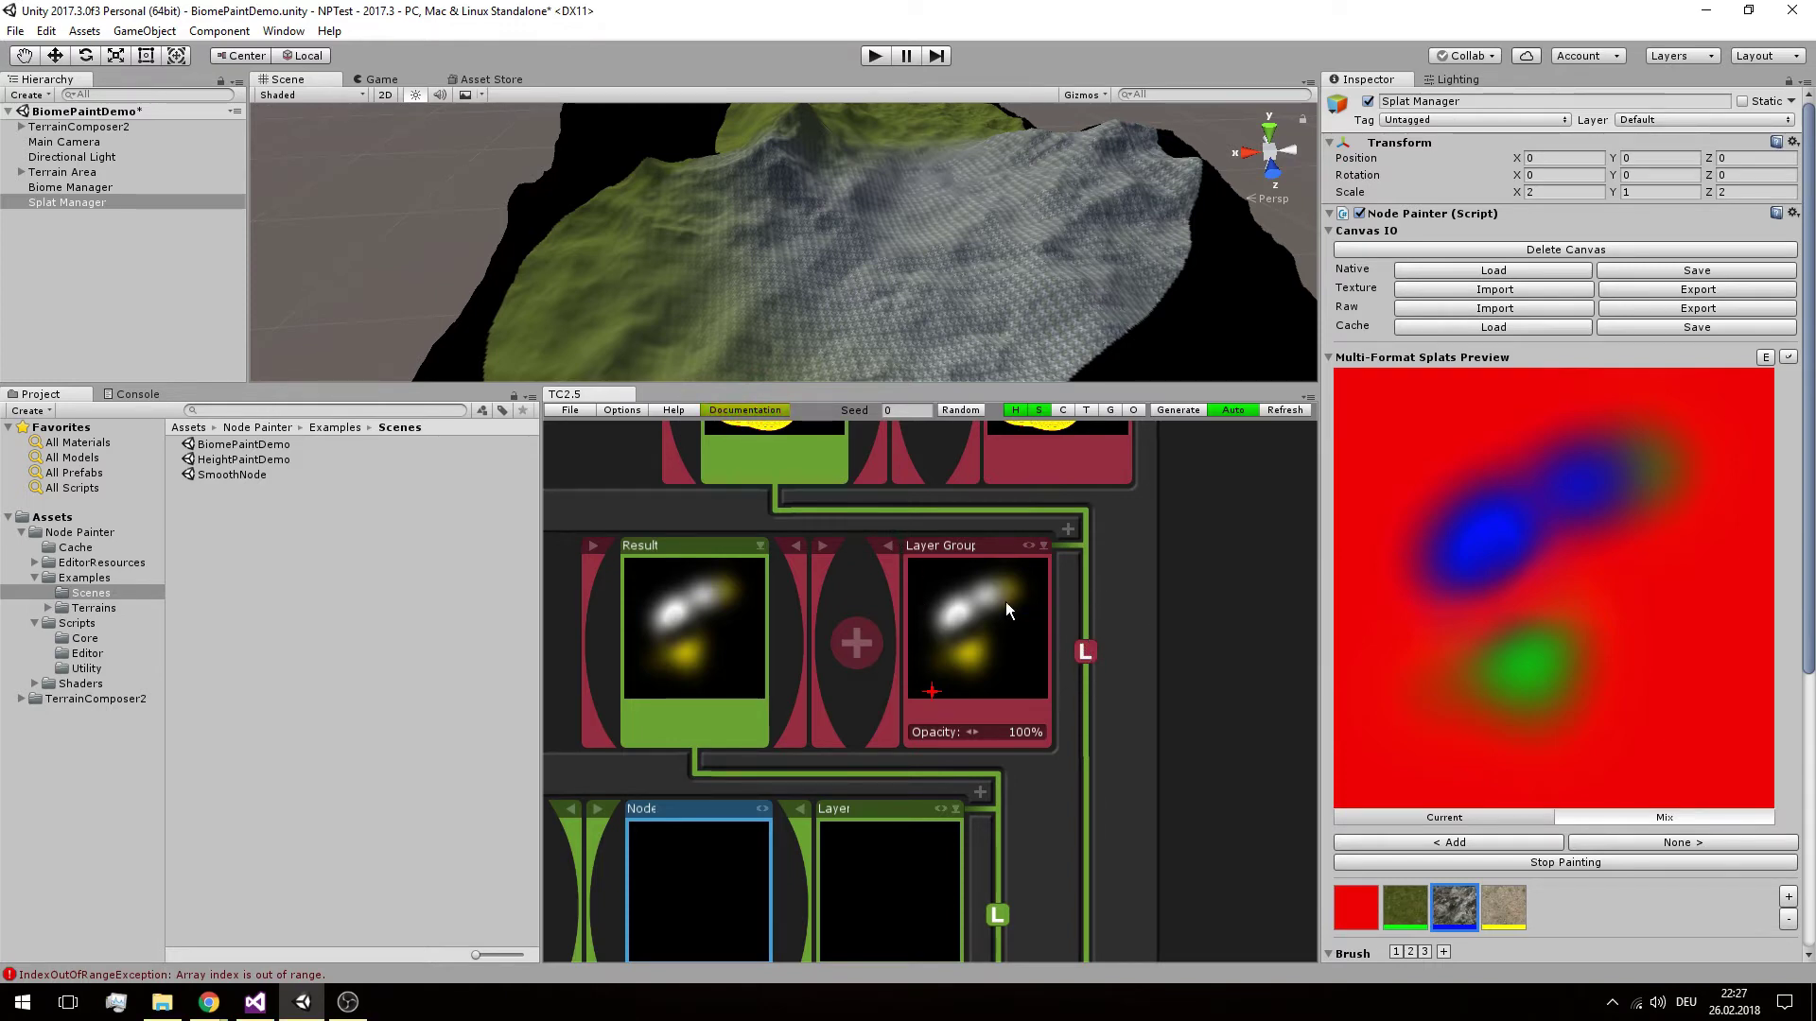
scroll(1007, 611, down, 5)
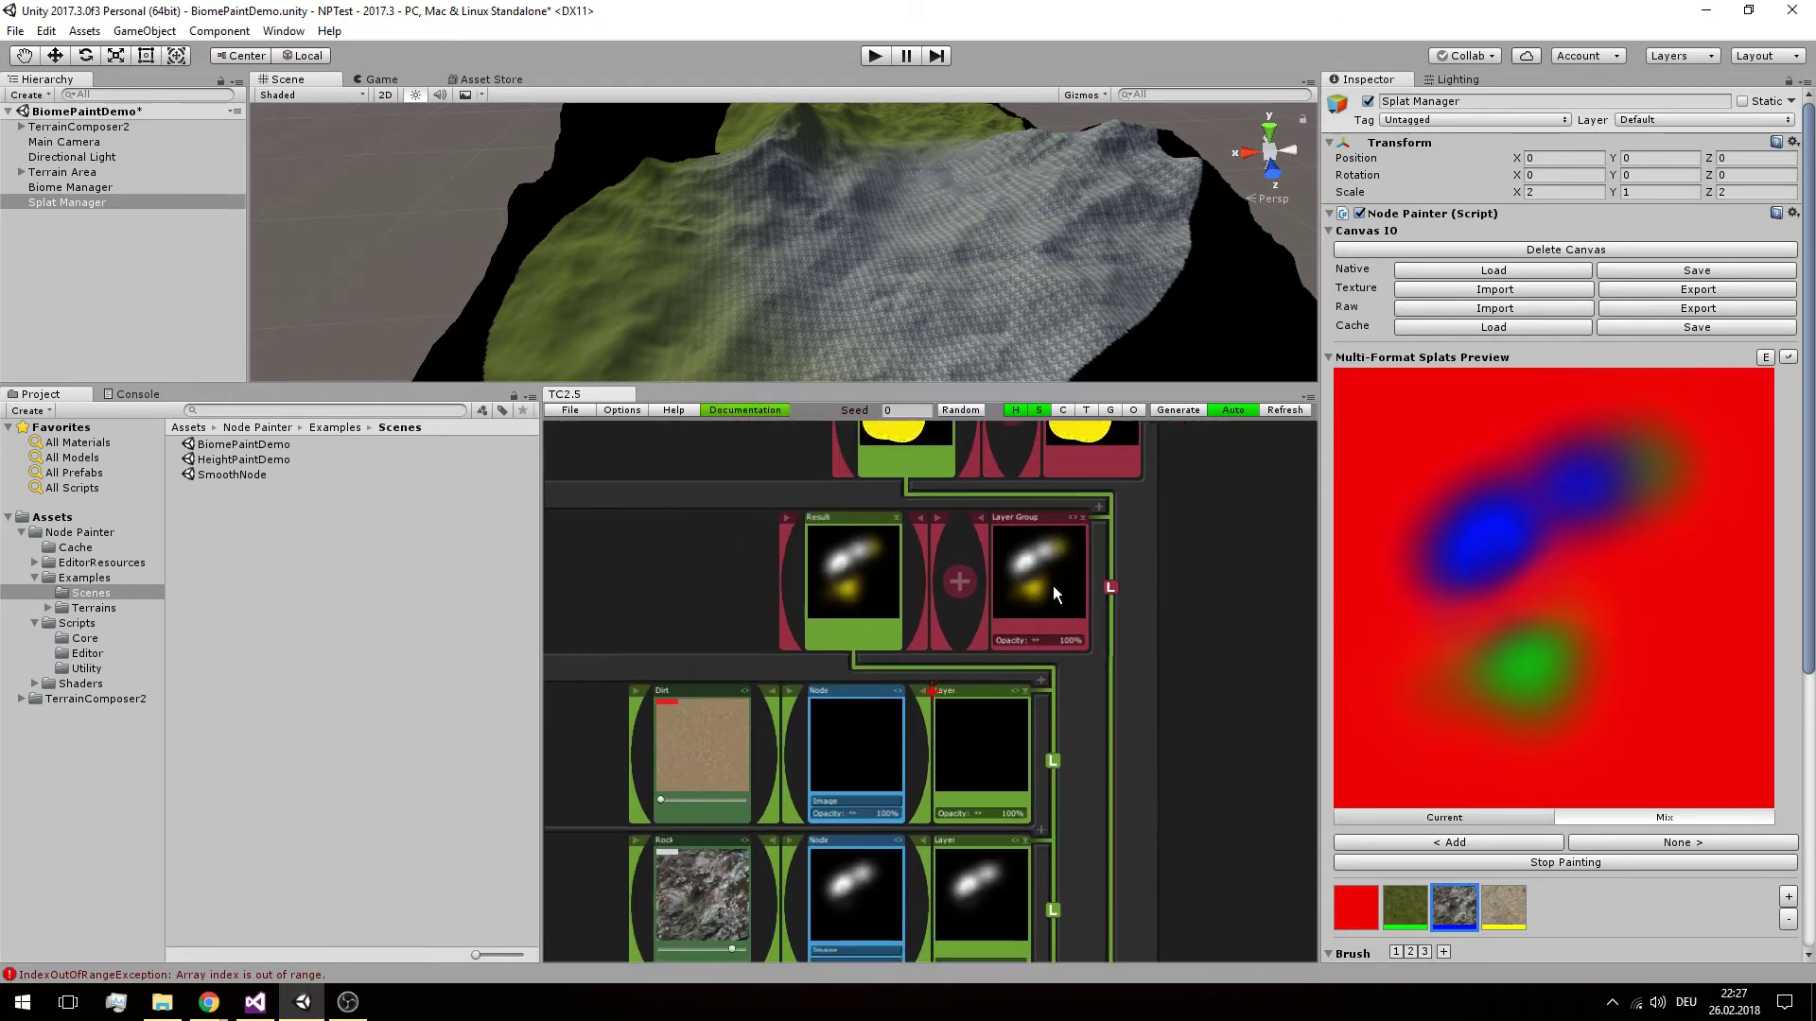
scroll(1052, 587, down, 4)
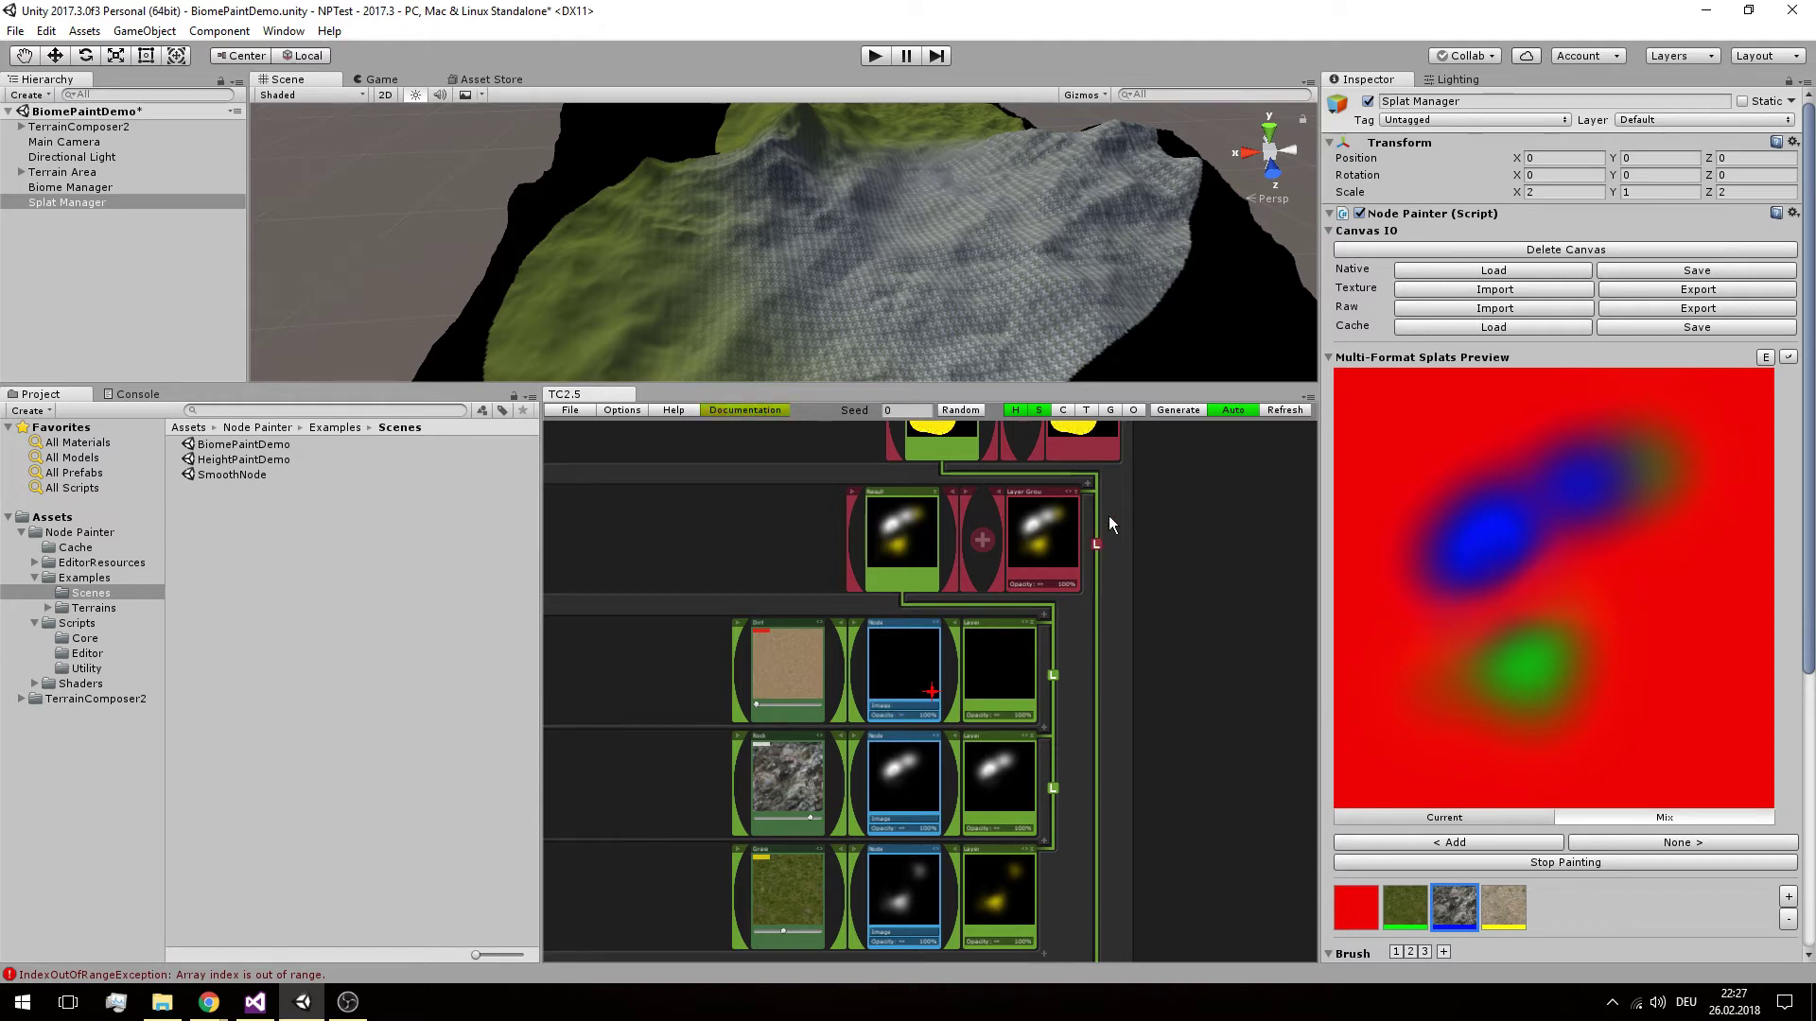
scroll(1101, 554, up, 3)
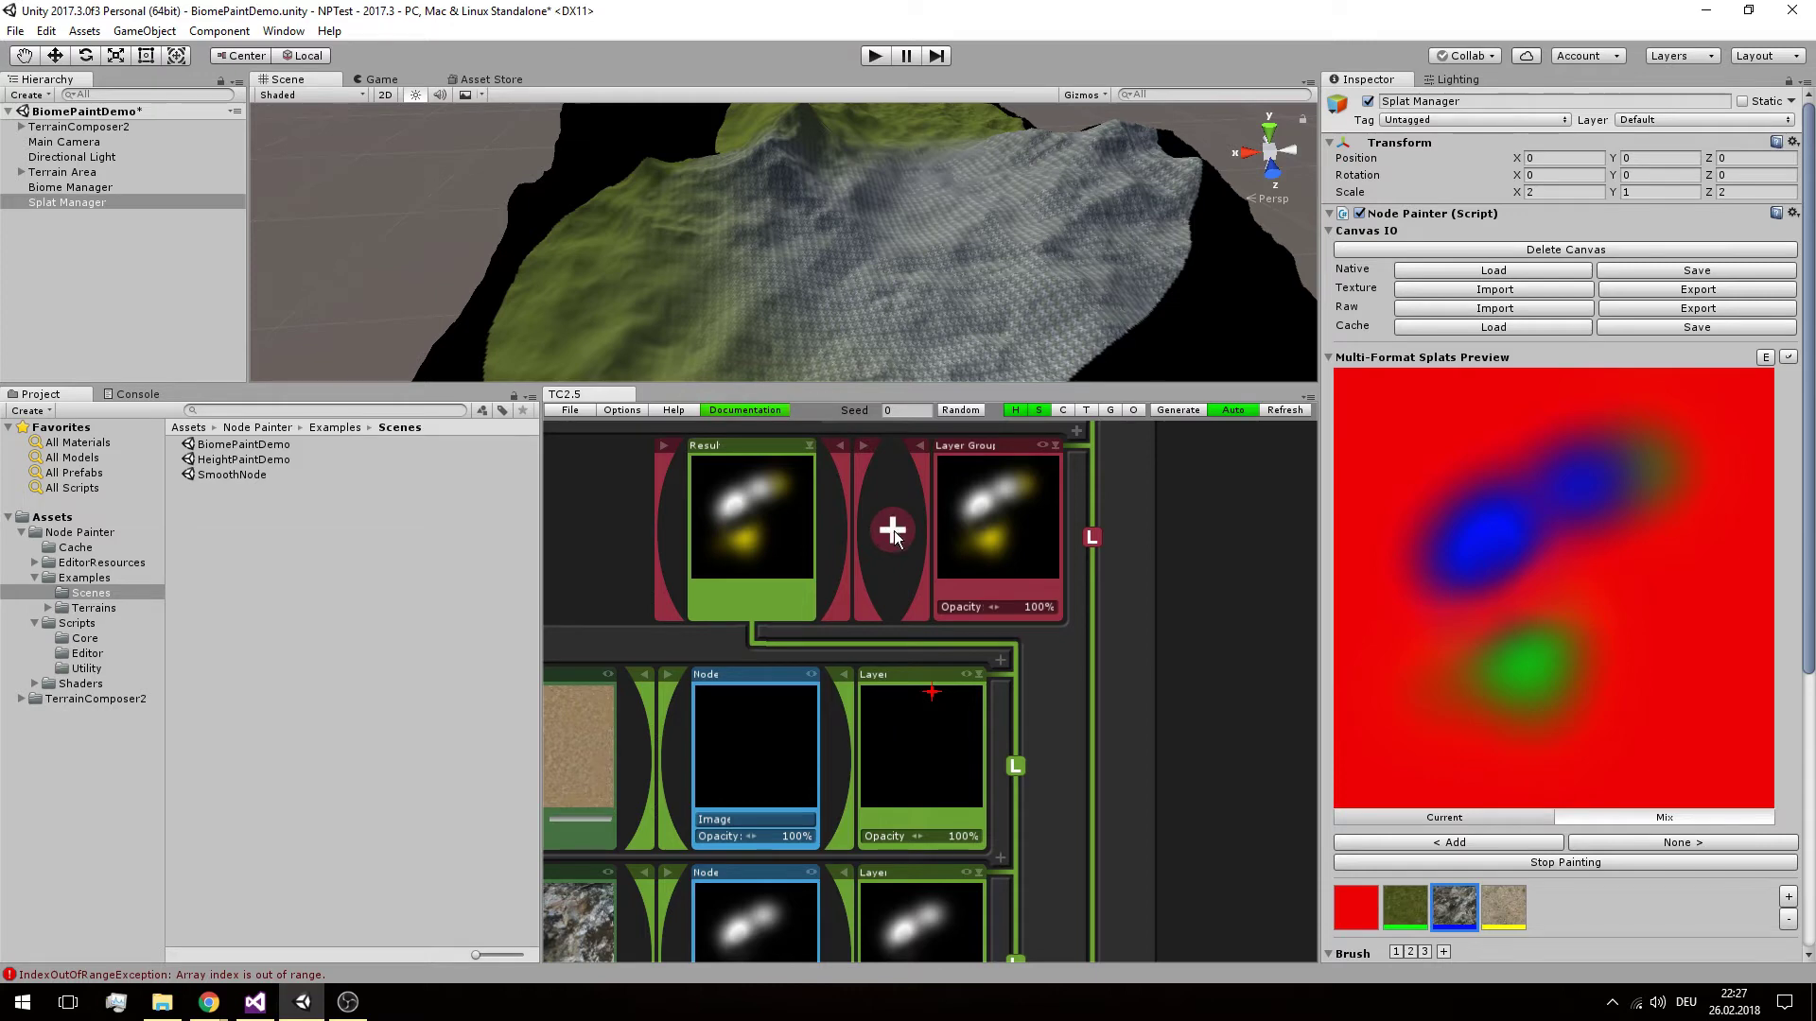
scroll(865, 596, down, 3)
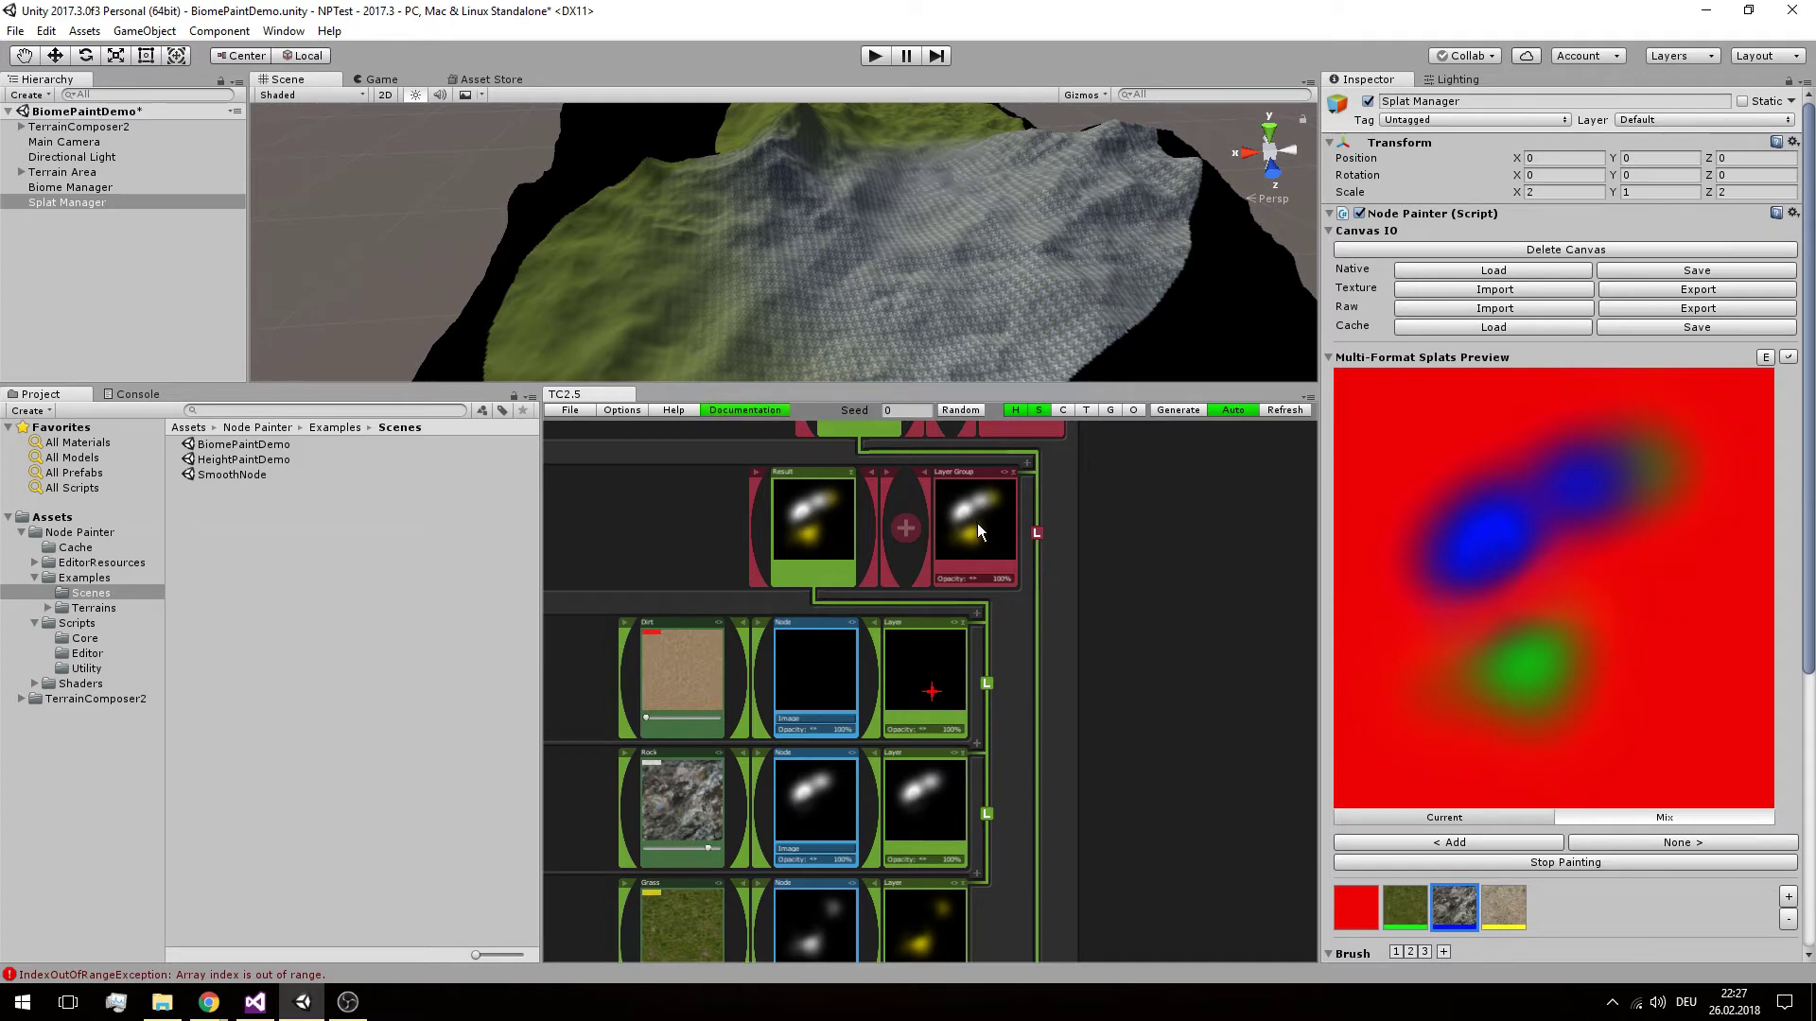
scroll(978, 524, up, 2)
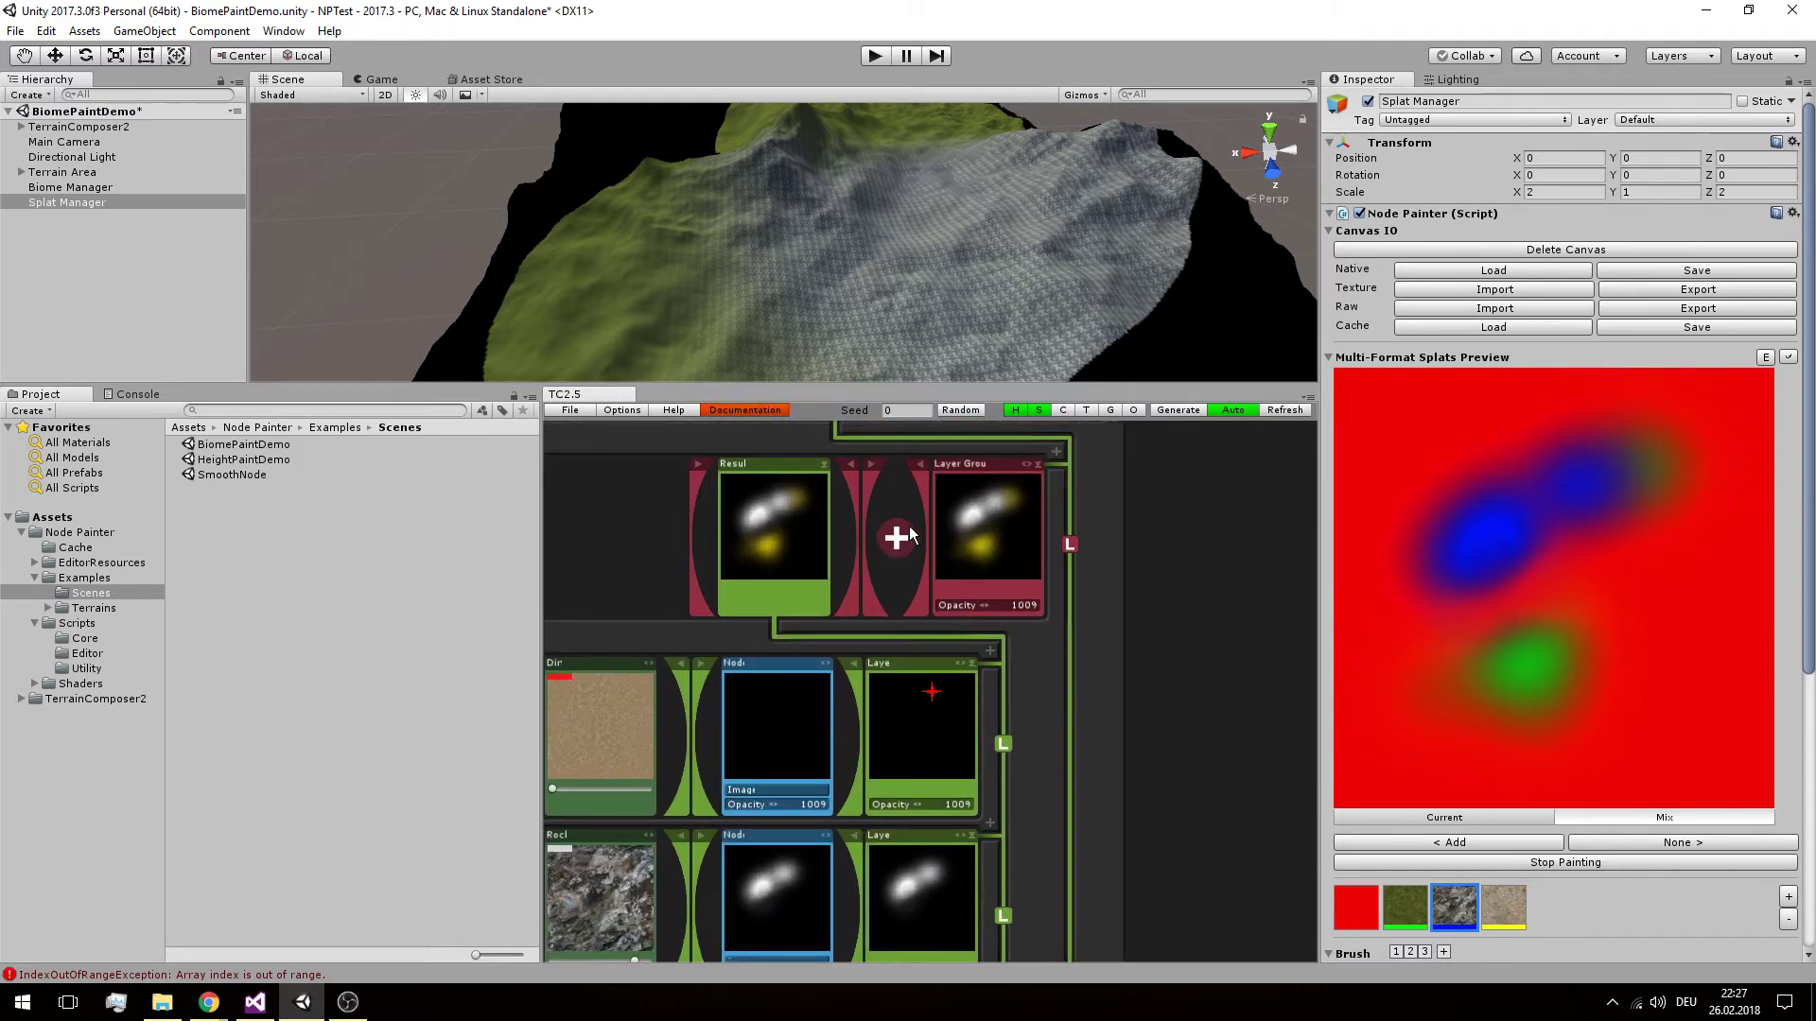
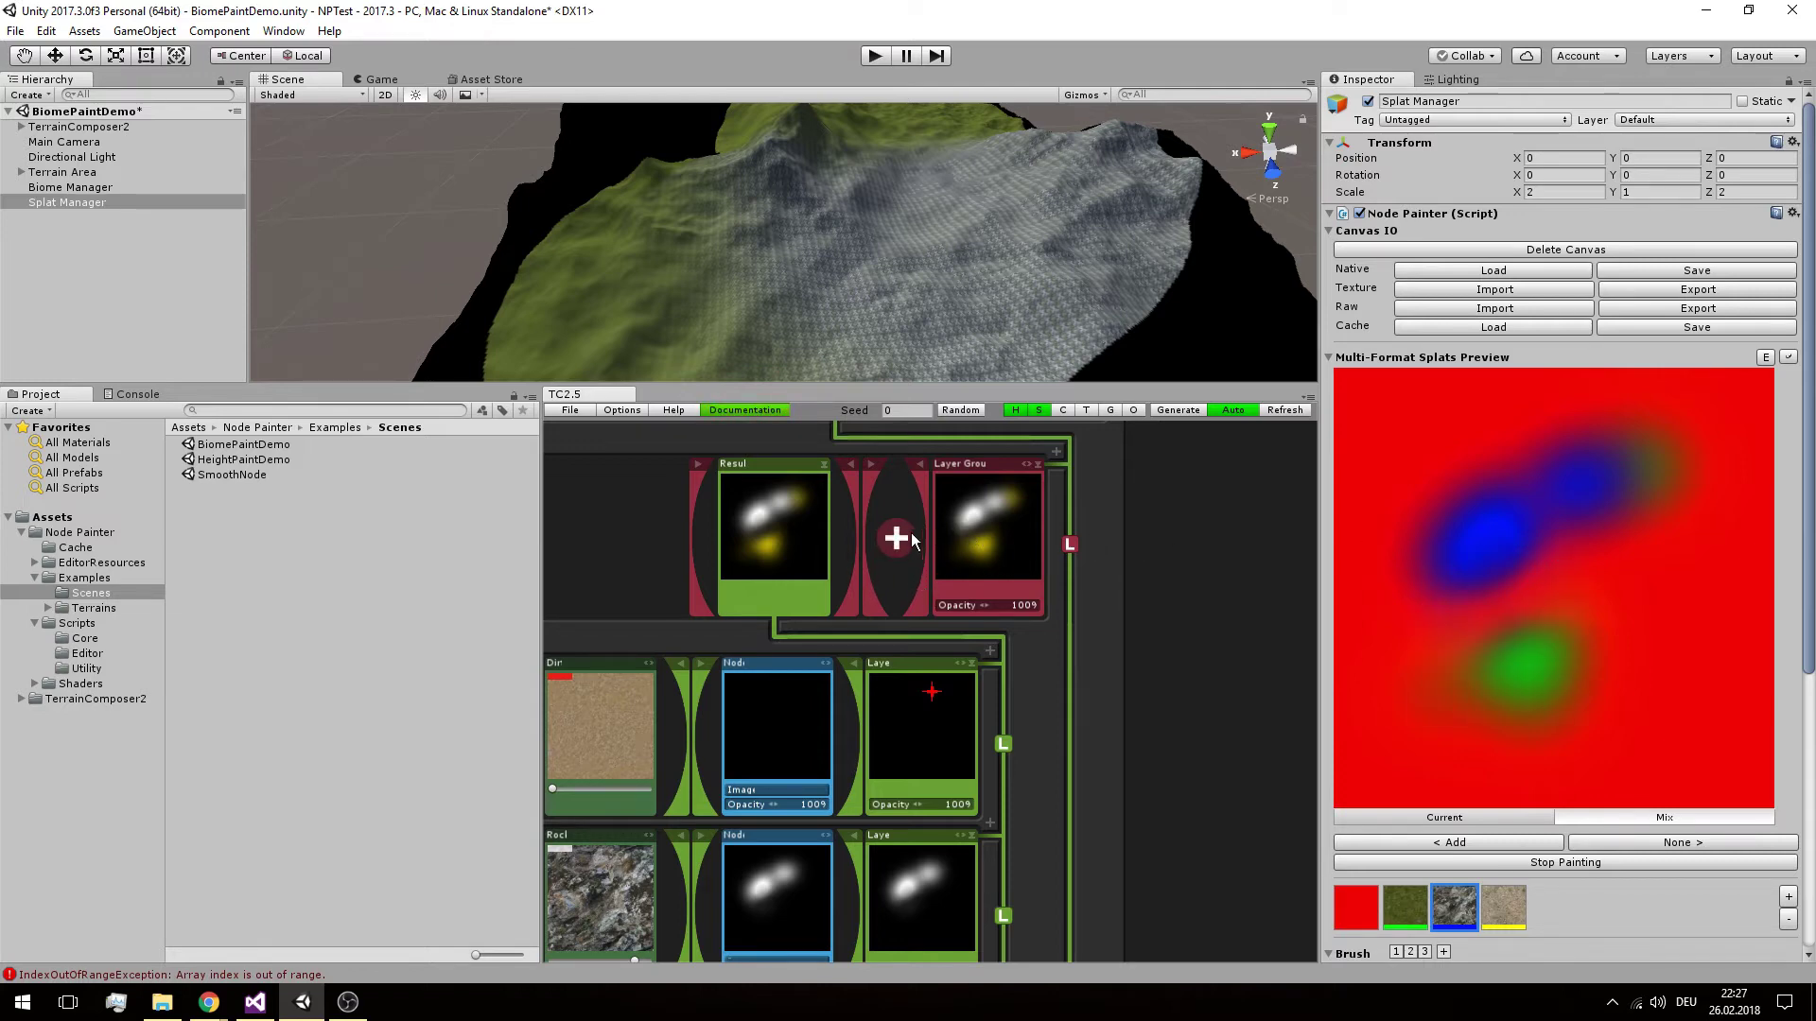
Add three mask nodes to the splat layer group's empty mask slot
click(897, 538)
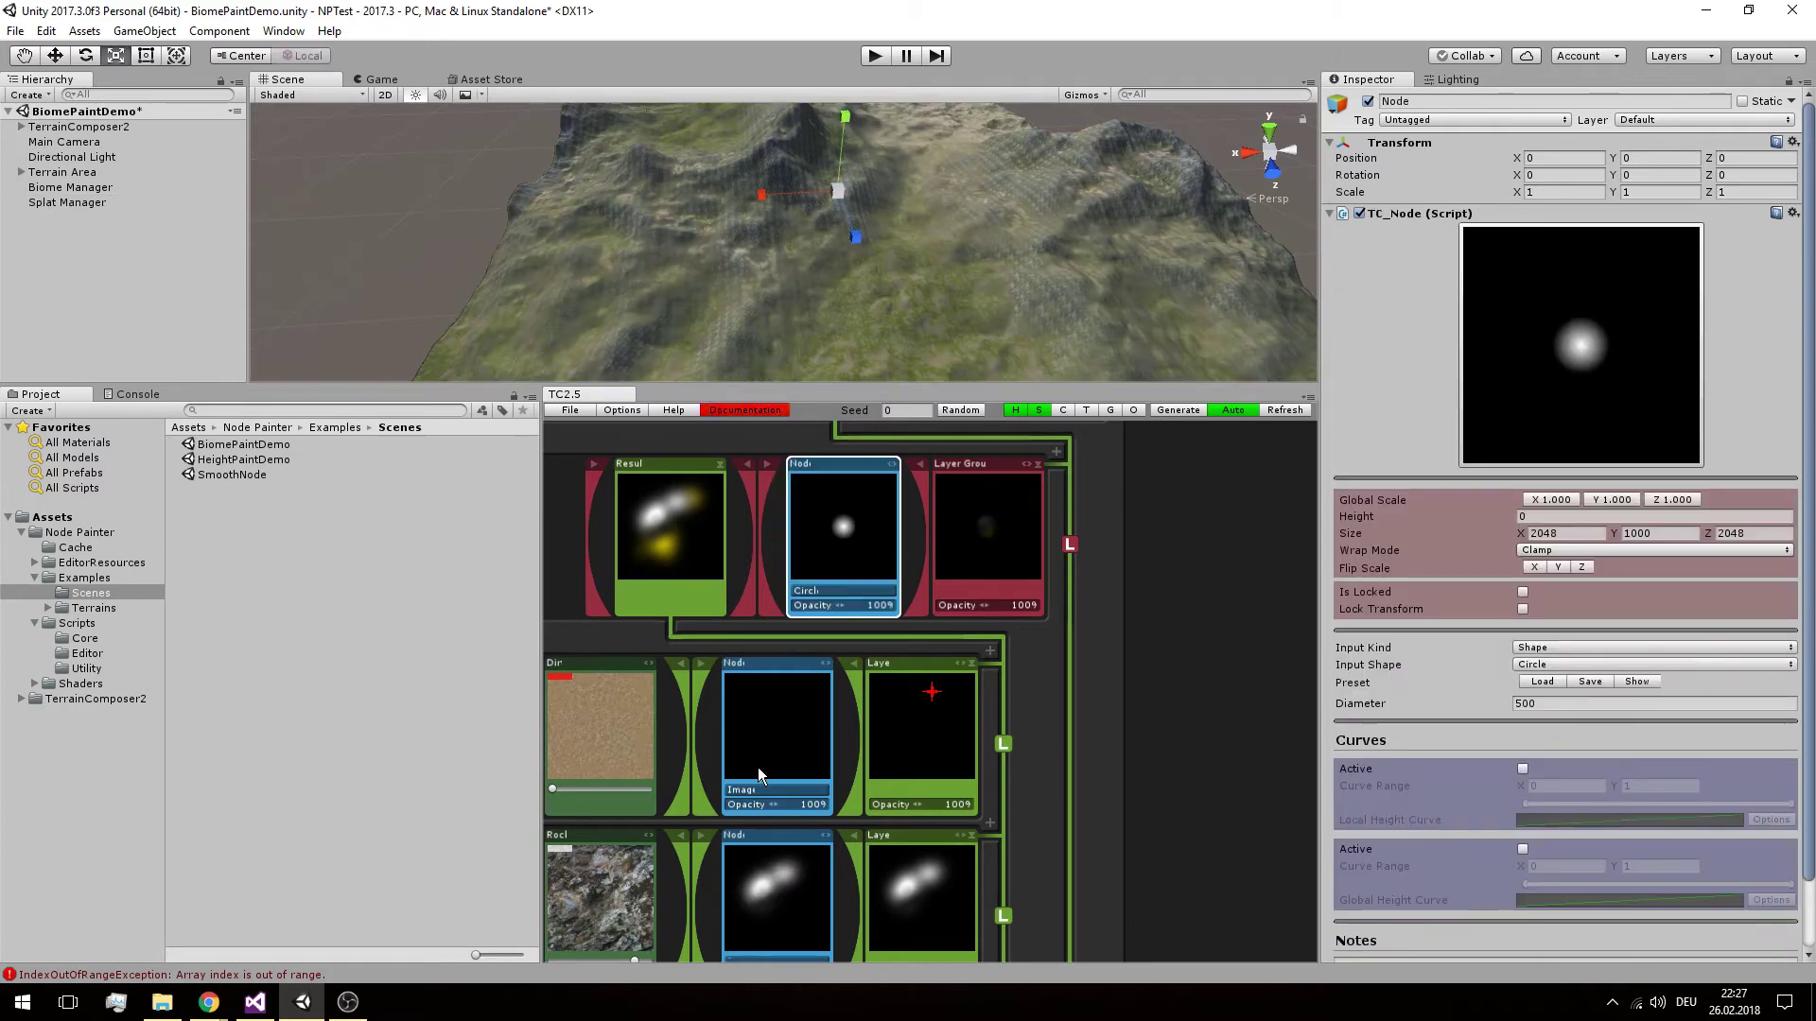
scroll(794, 729, down, 3)
scroll(821, 754, up, 3)
right_click(859, 488)
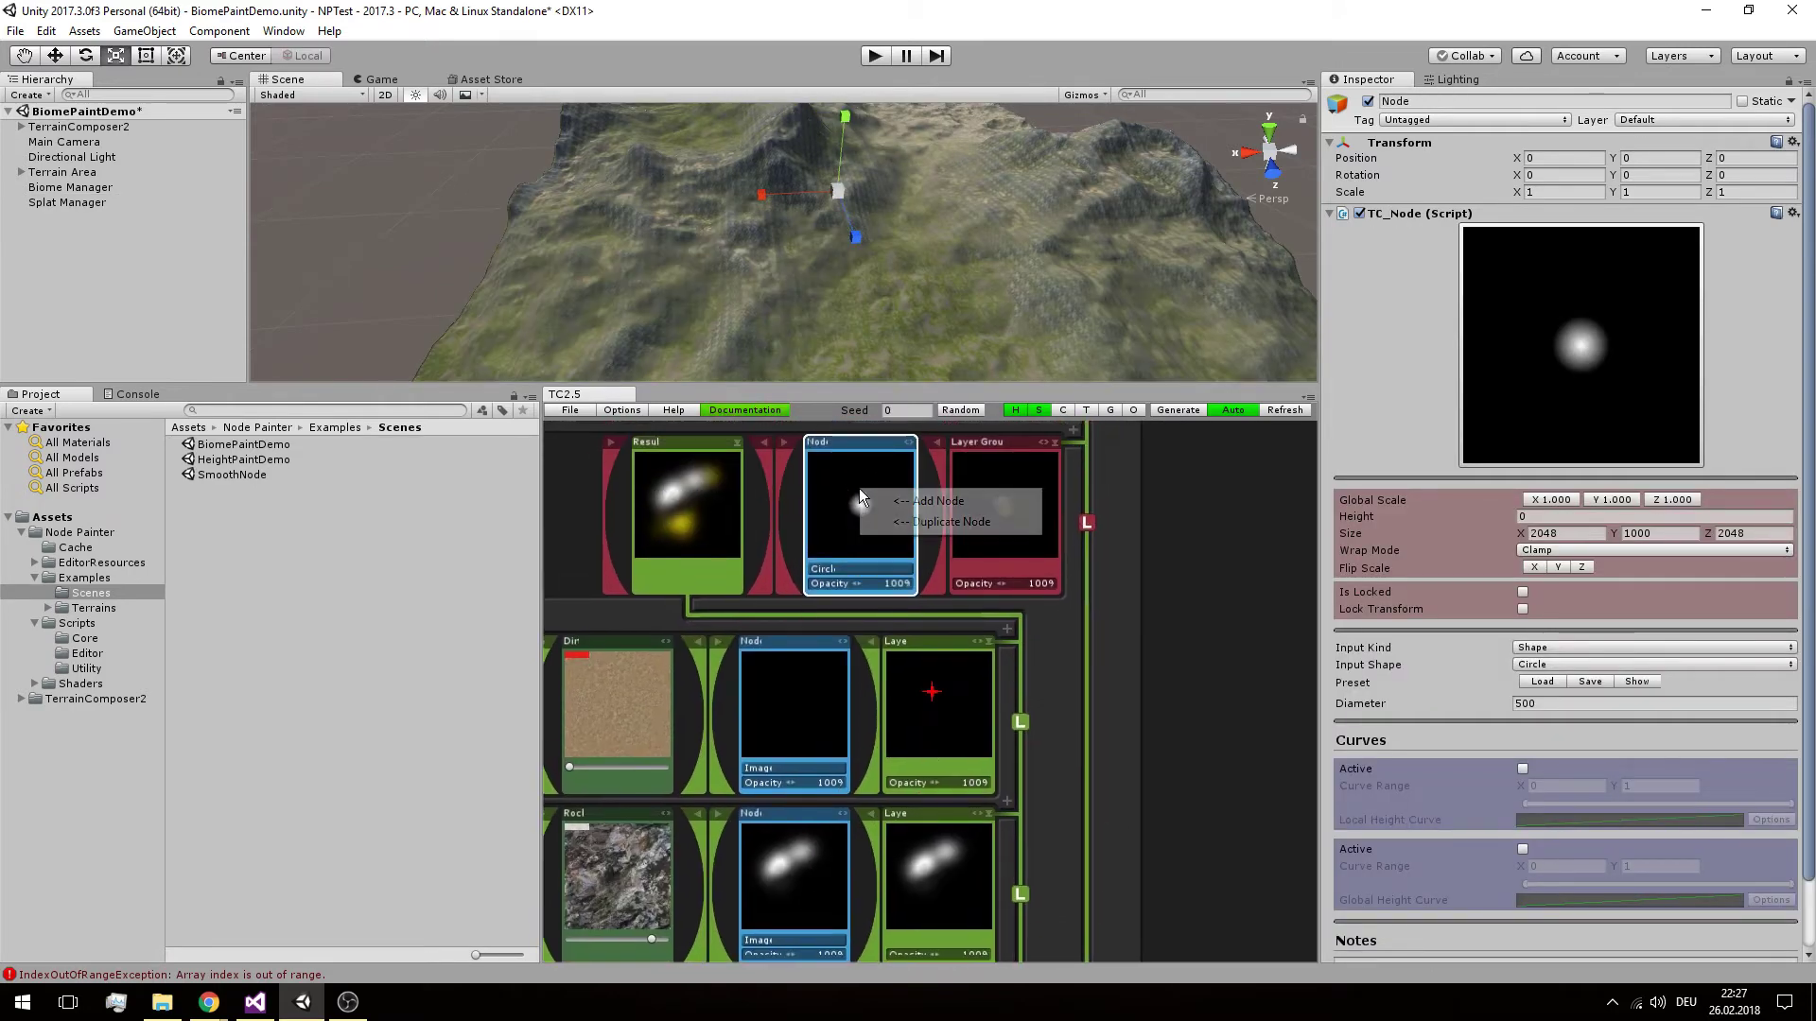
click(883, 502)
right_click(823, 497)
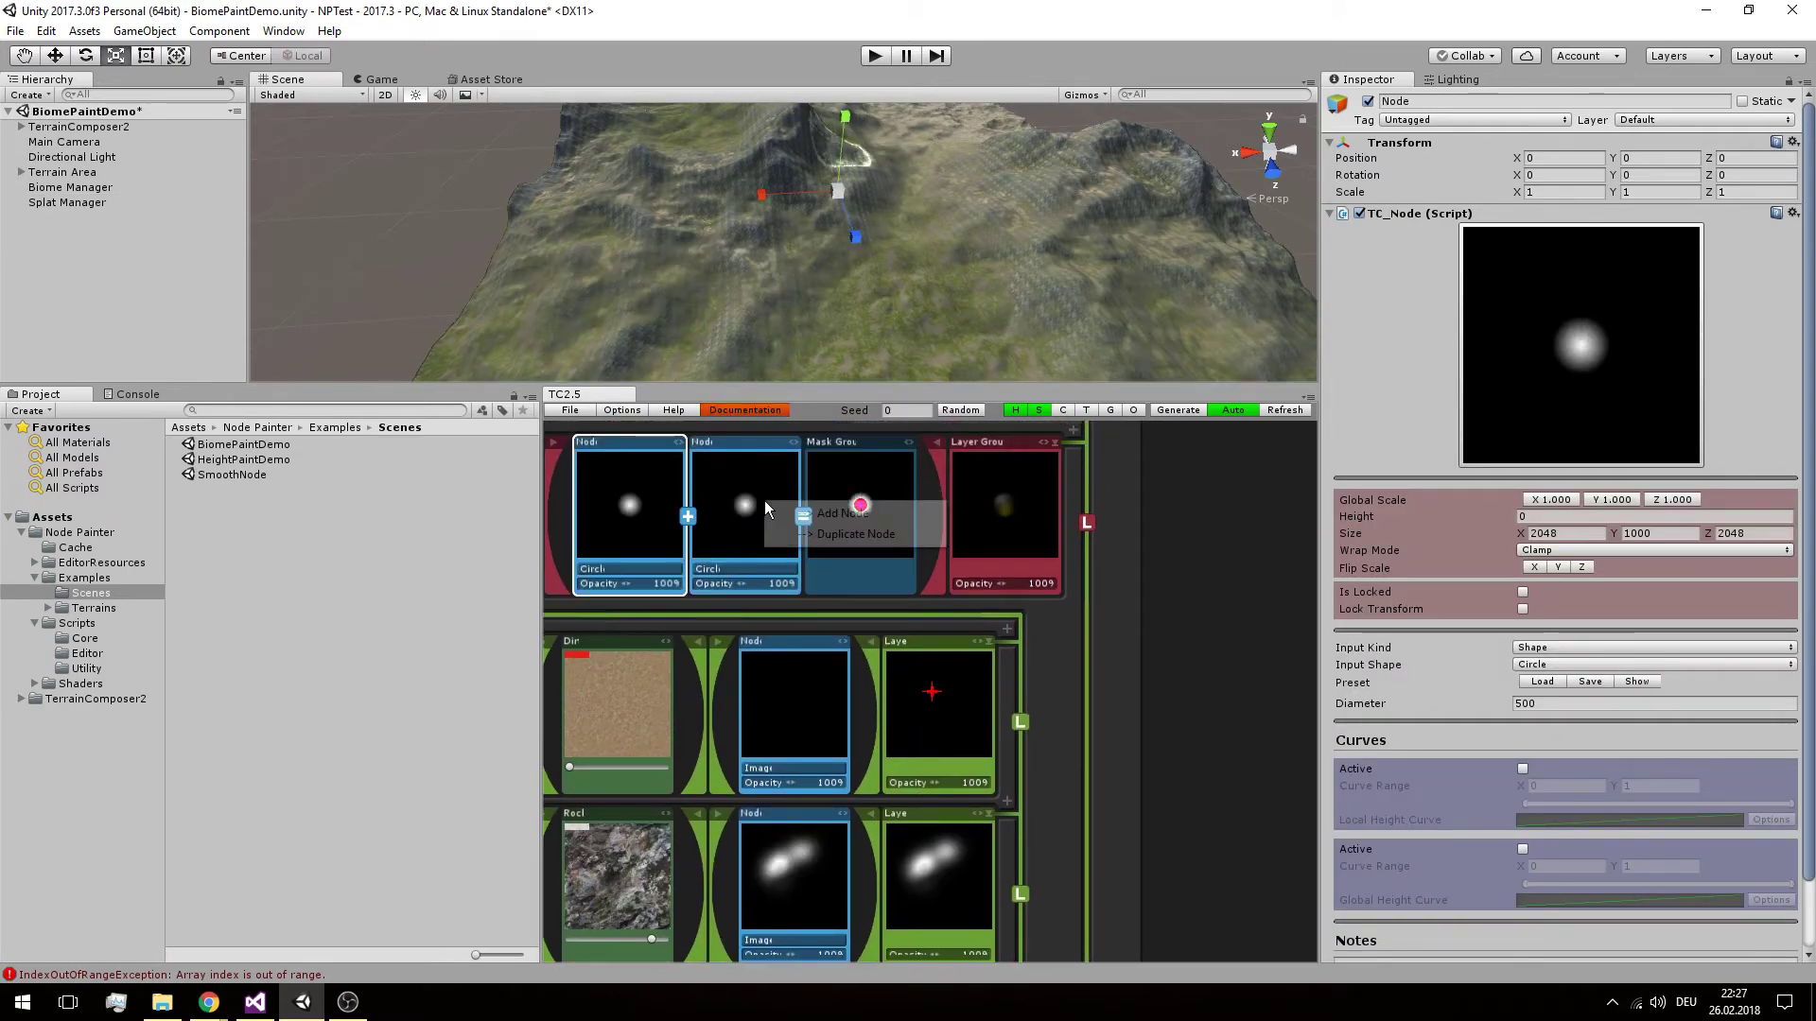
click(832, 511)
scroll(945, 568, down, 3)
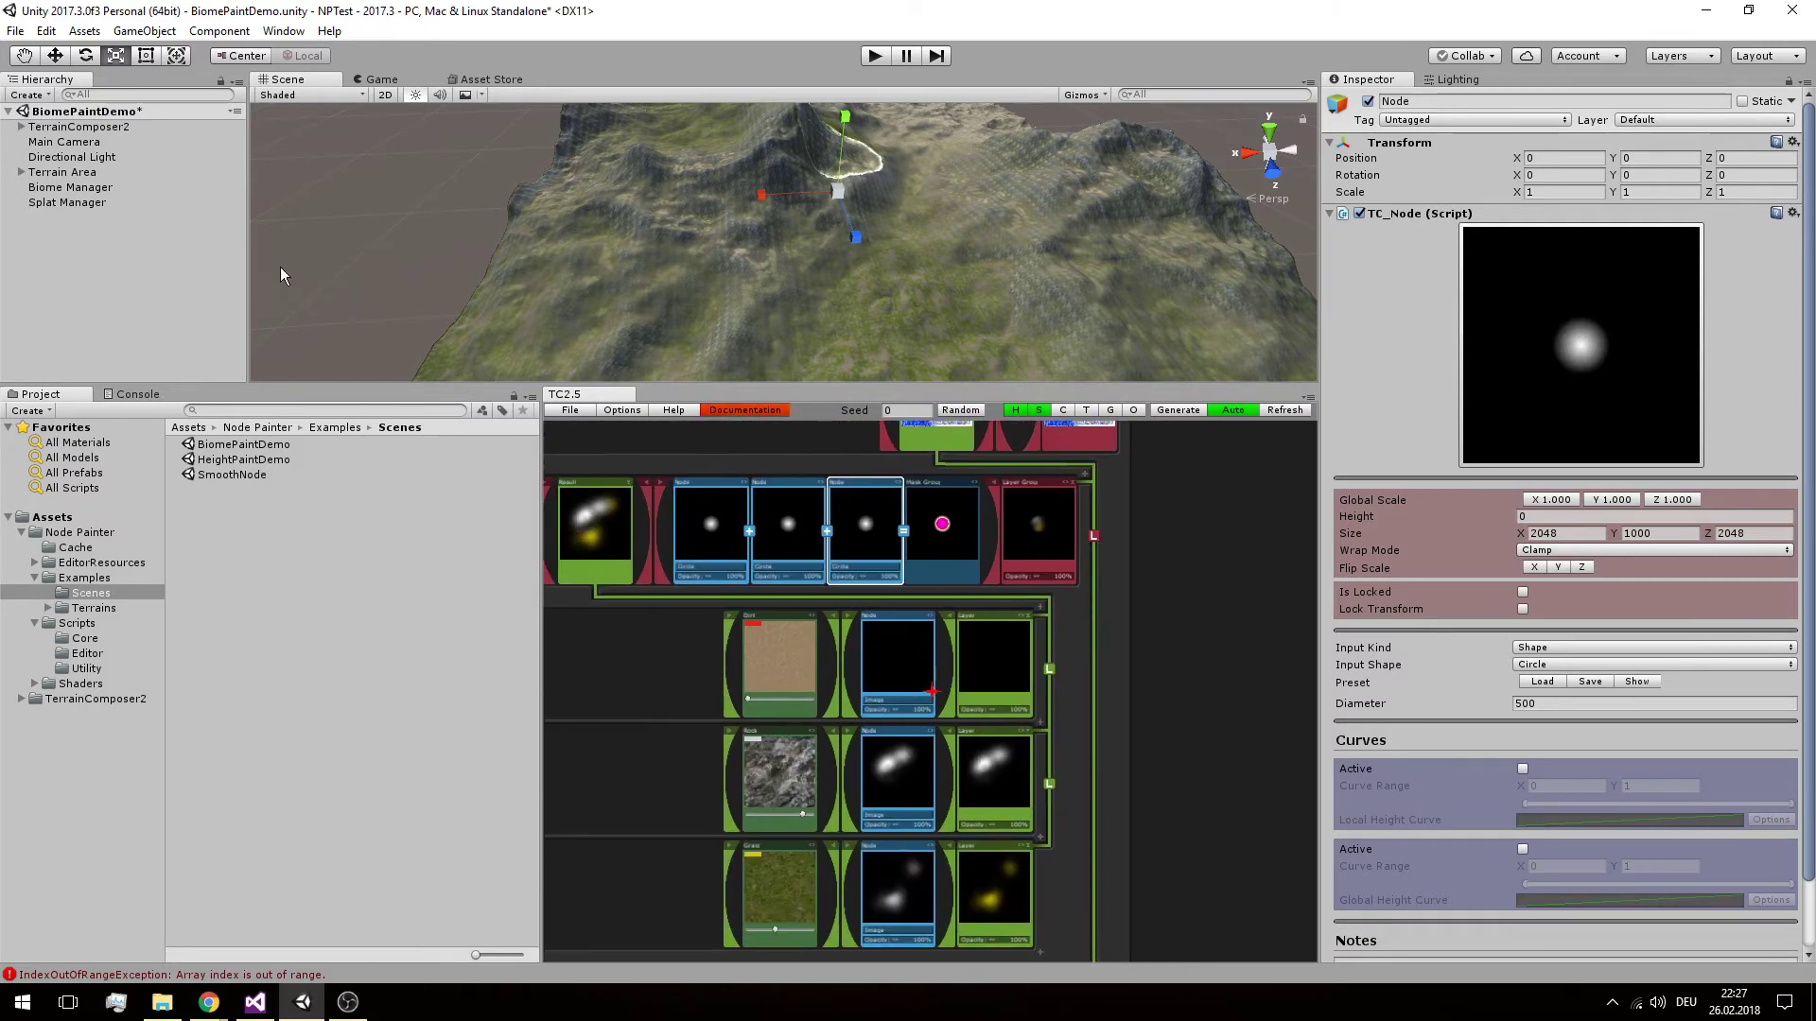
Assign the first mask node as an additional node target of the Splat Manager's grass channel
click(85, 202)
scroll(1608, 643, down, 5)
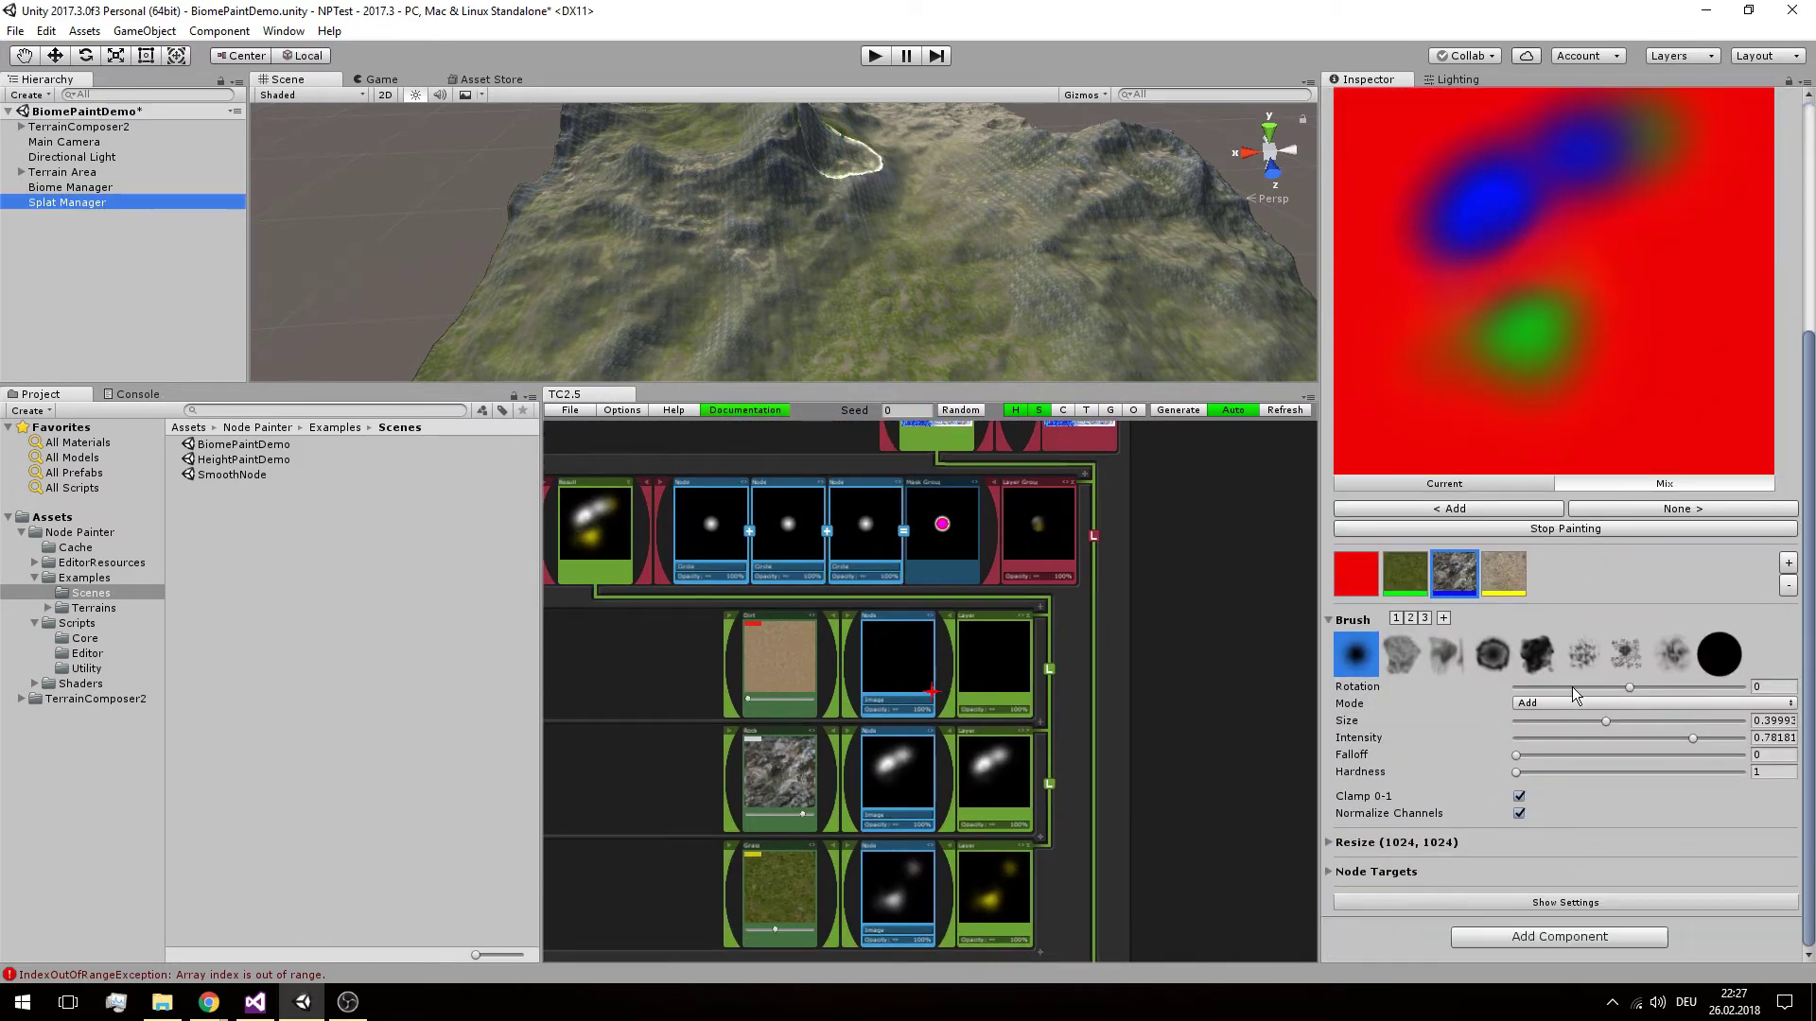
click(1406, 573)
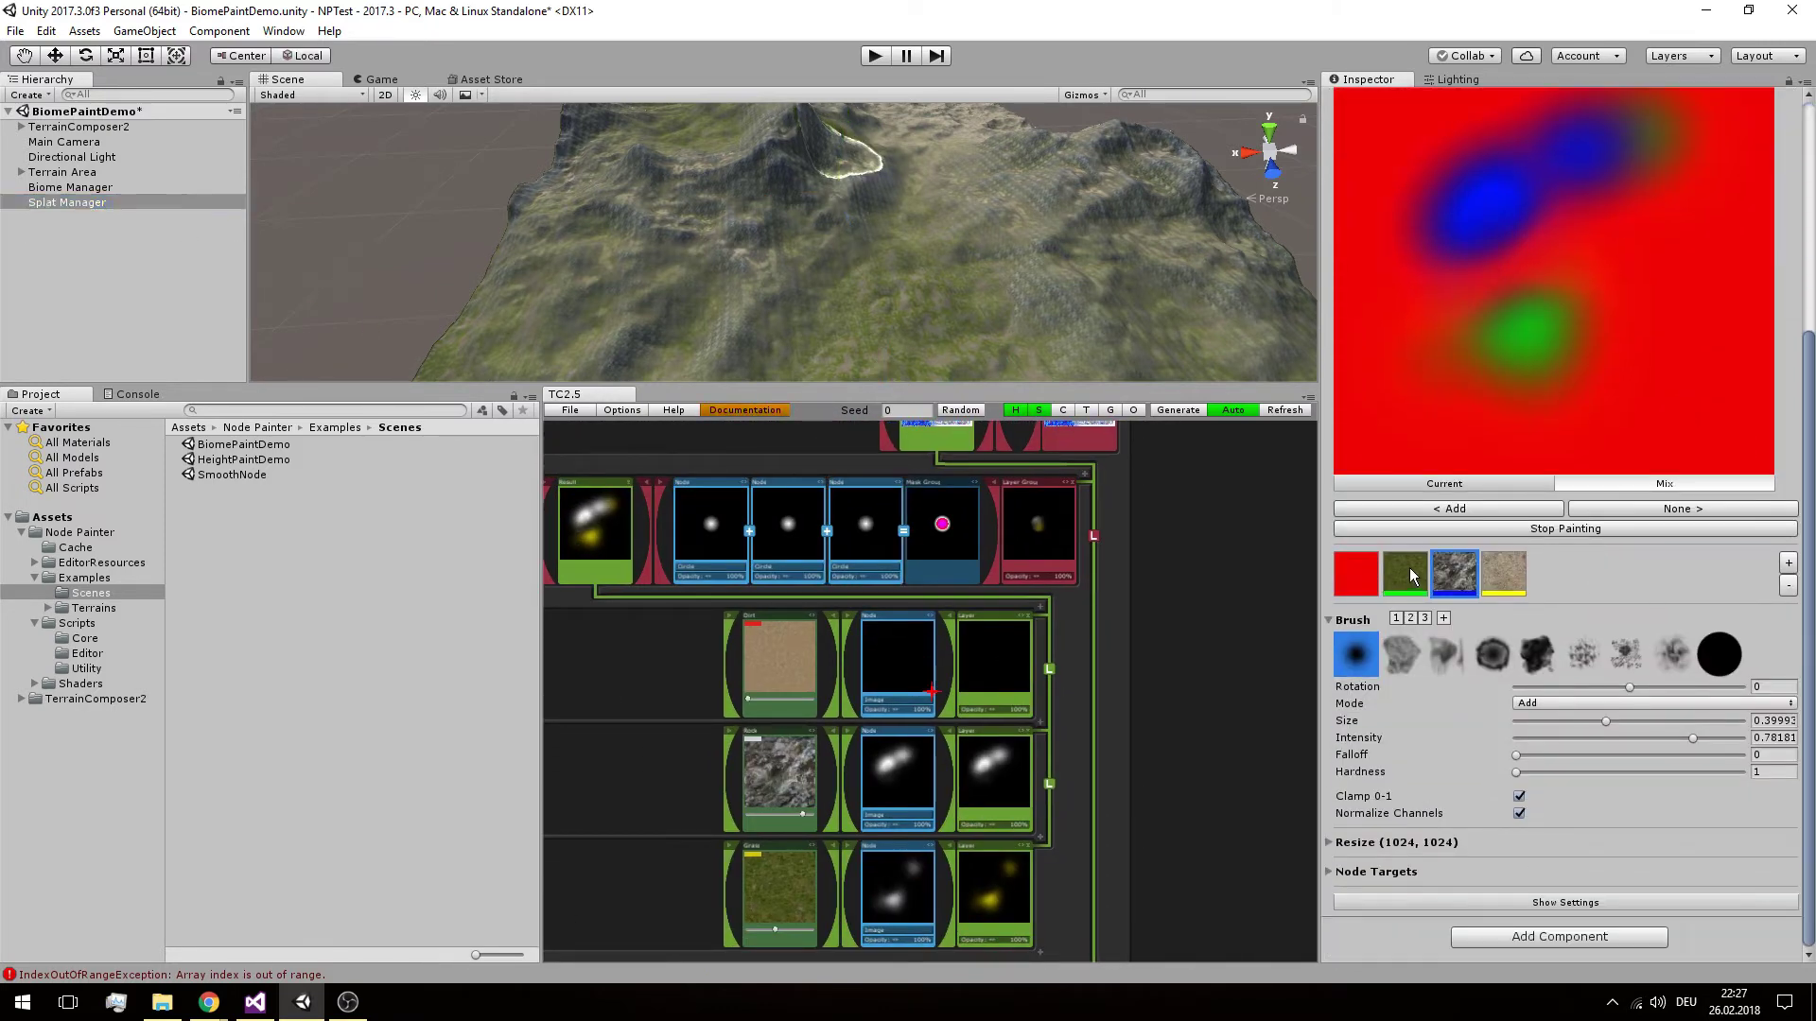
click(1328, 872)
scroll(1453, 612, down, 3)
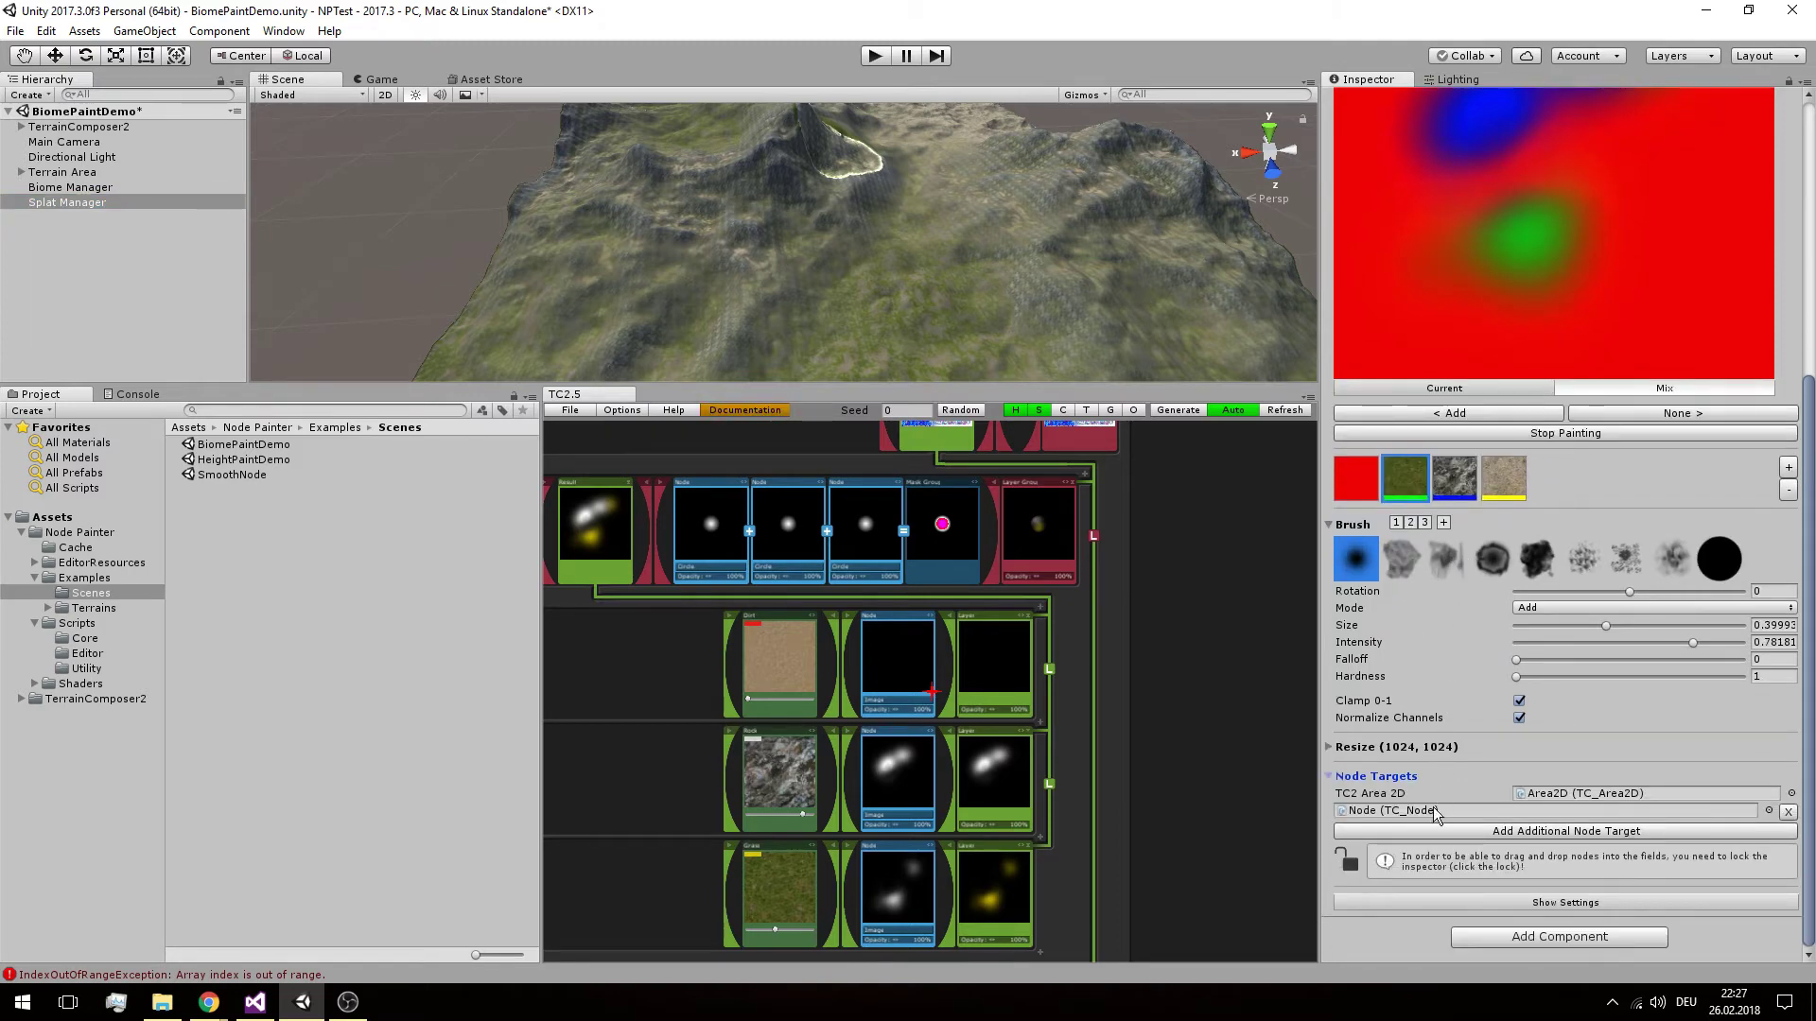
click(1419, 832)
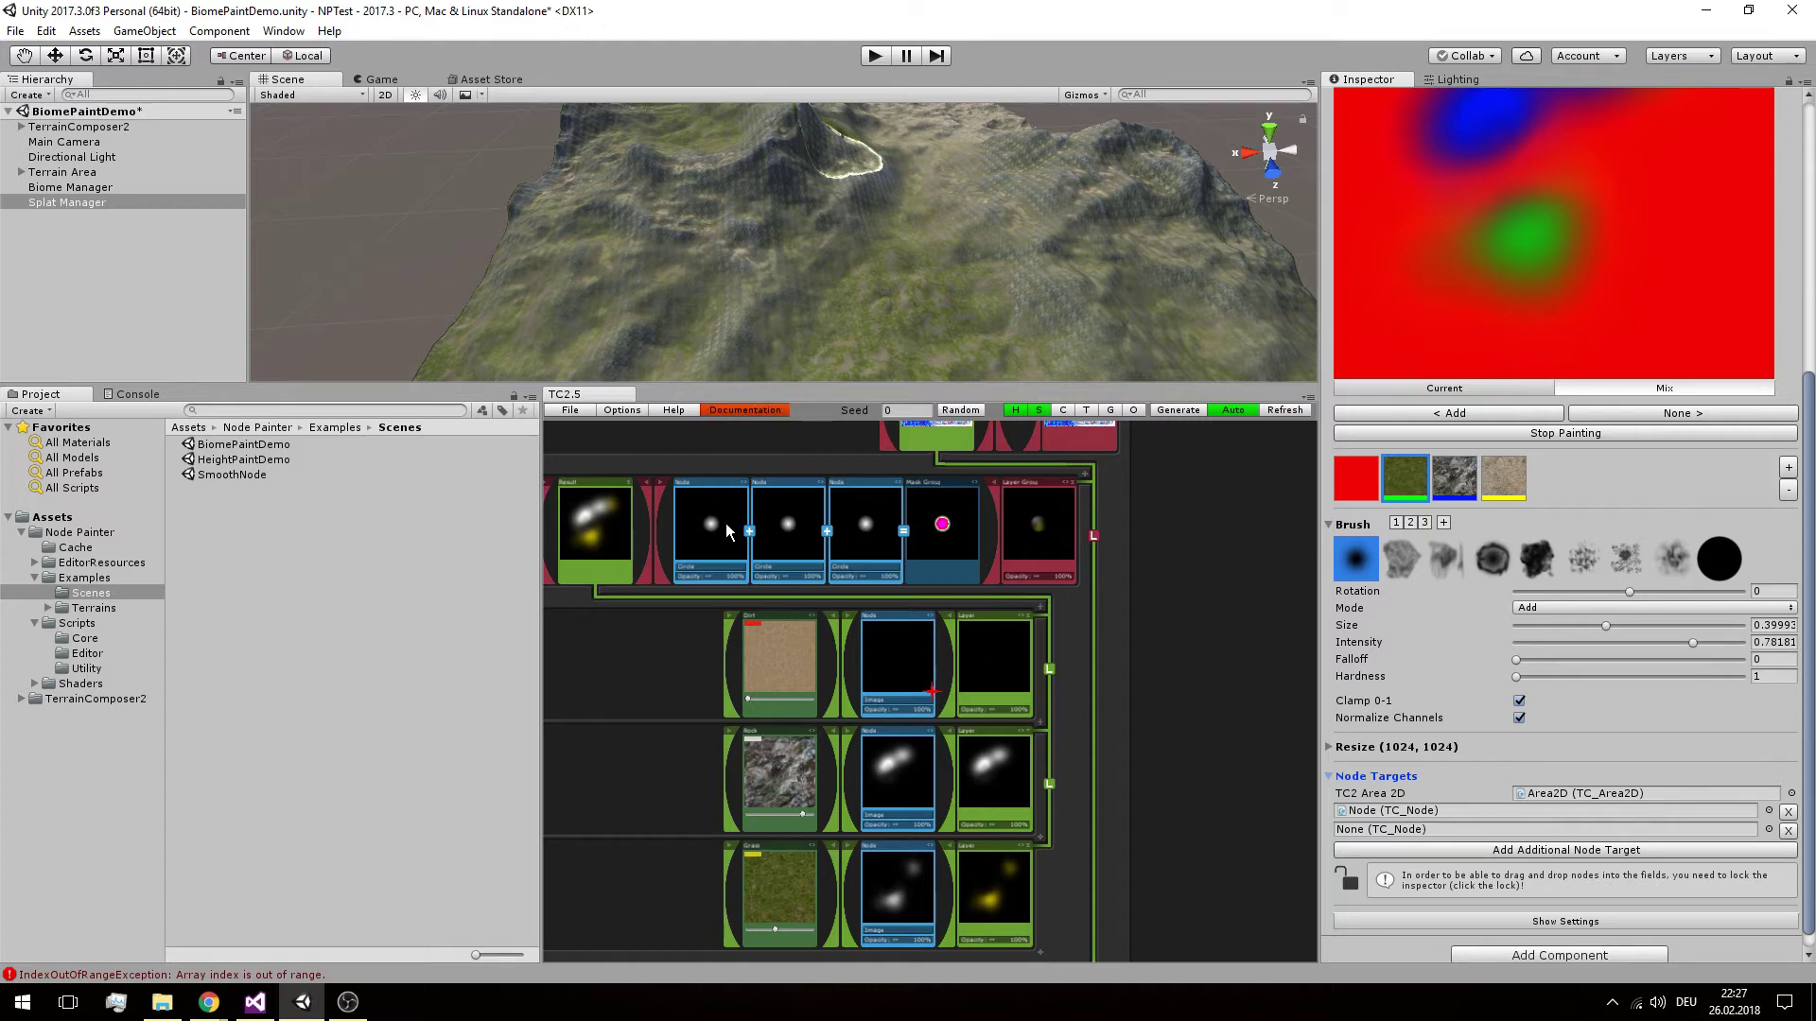
drag(685, 505, 1551, 830)
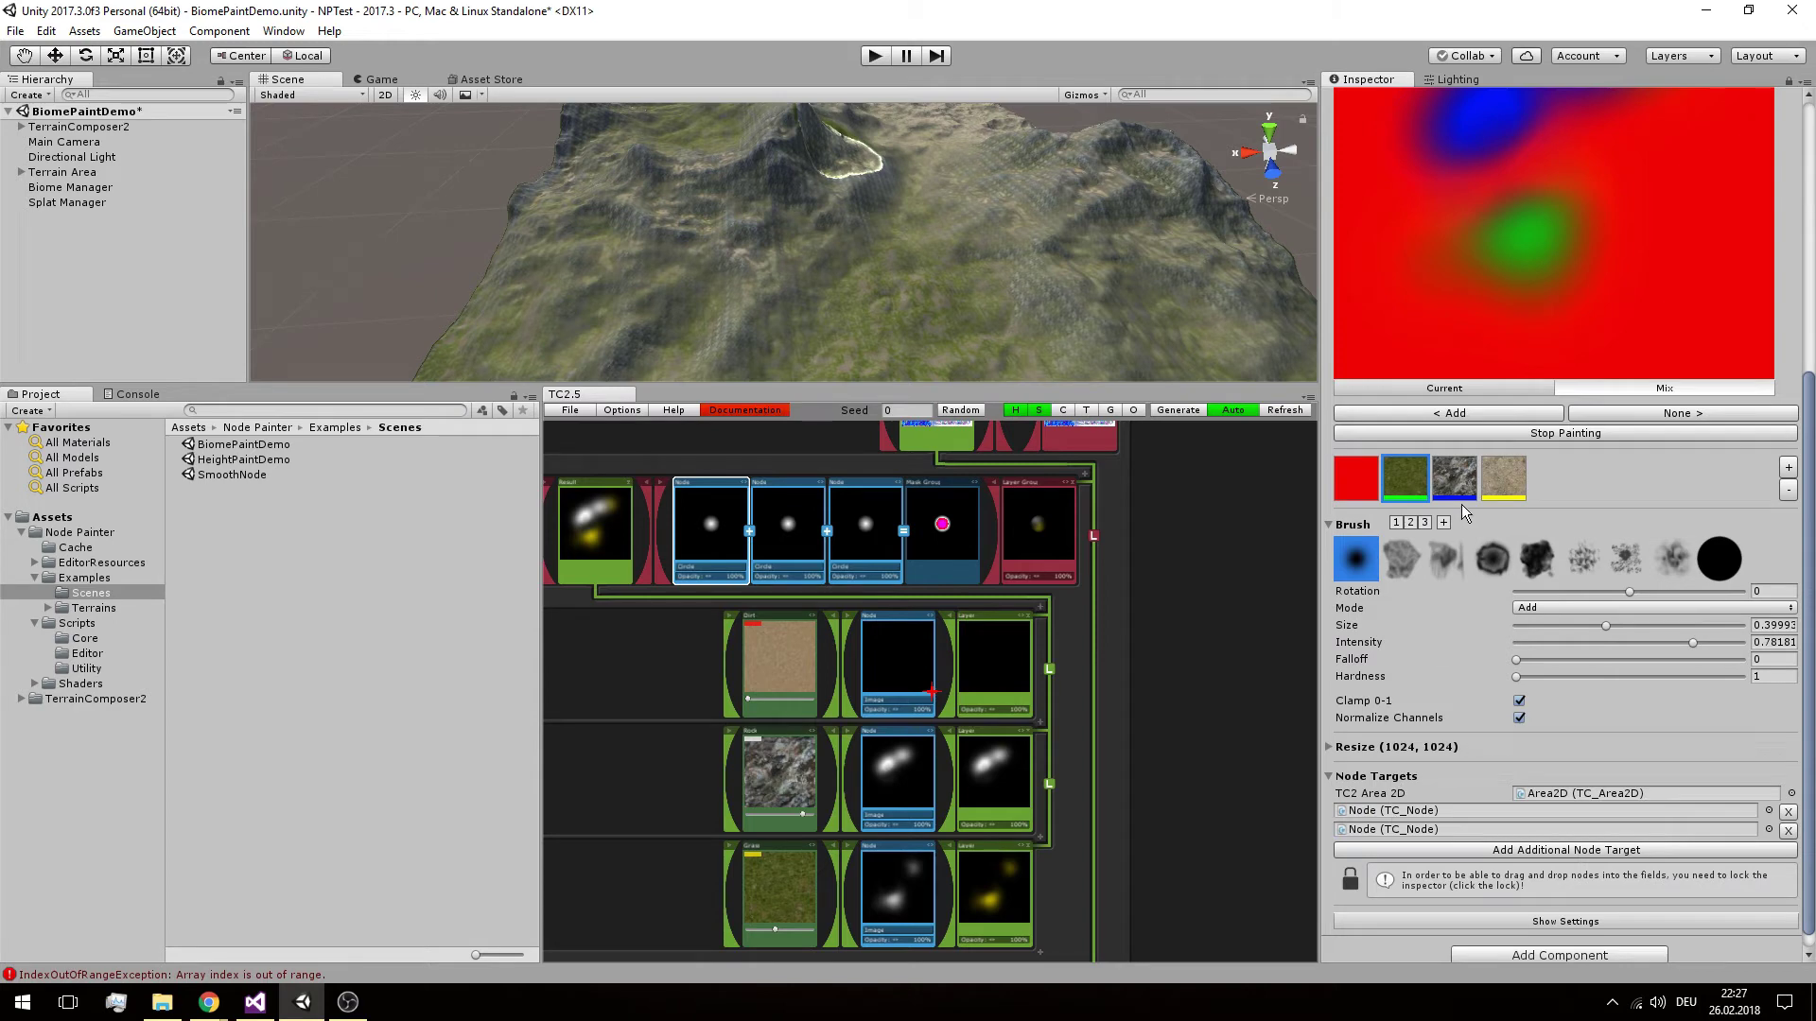
Assign the second mask node as an additional node target of the Splat Manager's rock channel
click(1454, 478)
click(1407, 832)
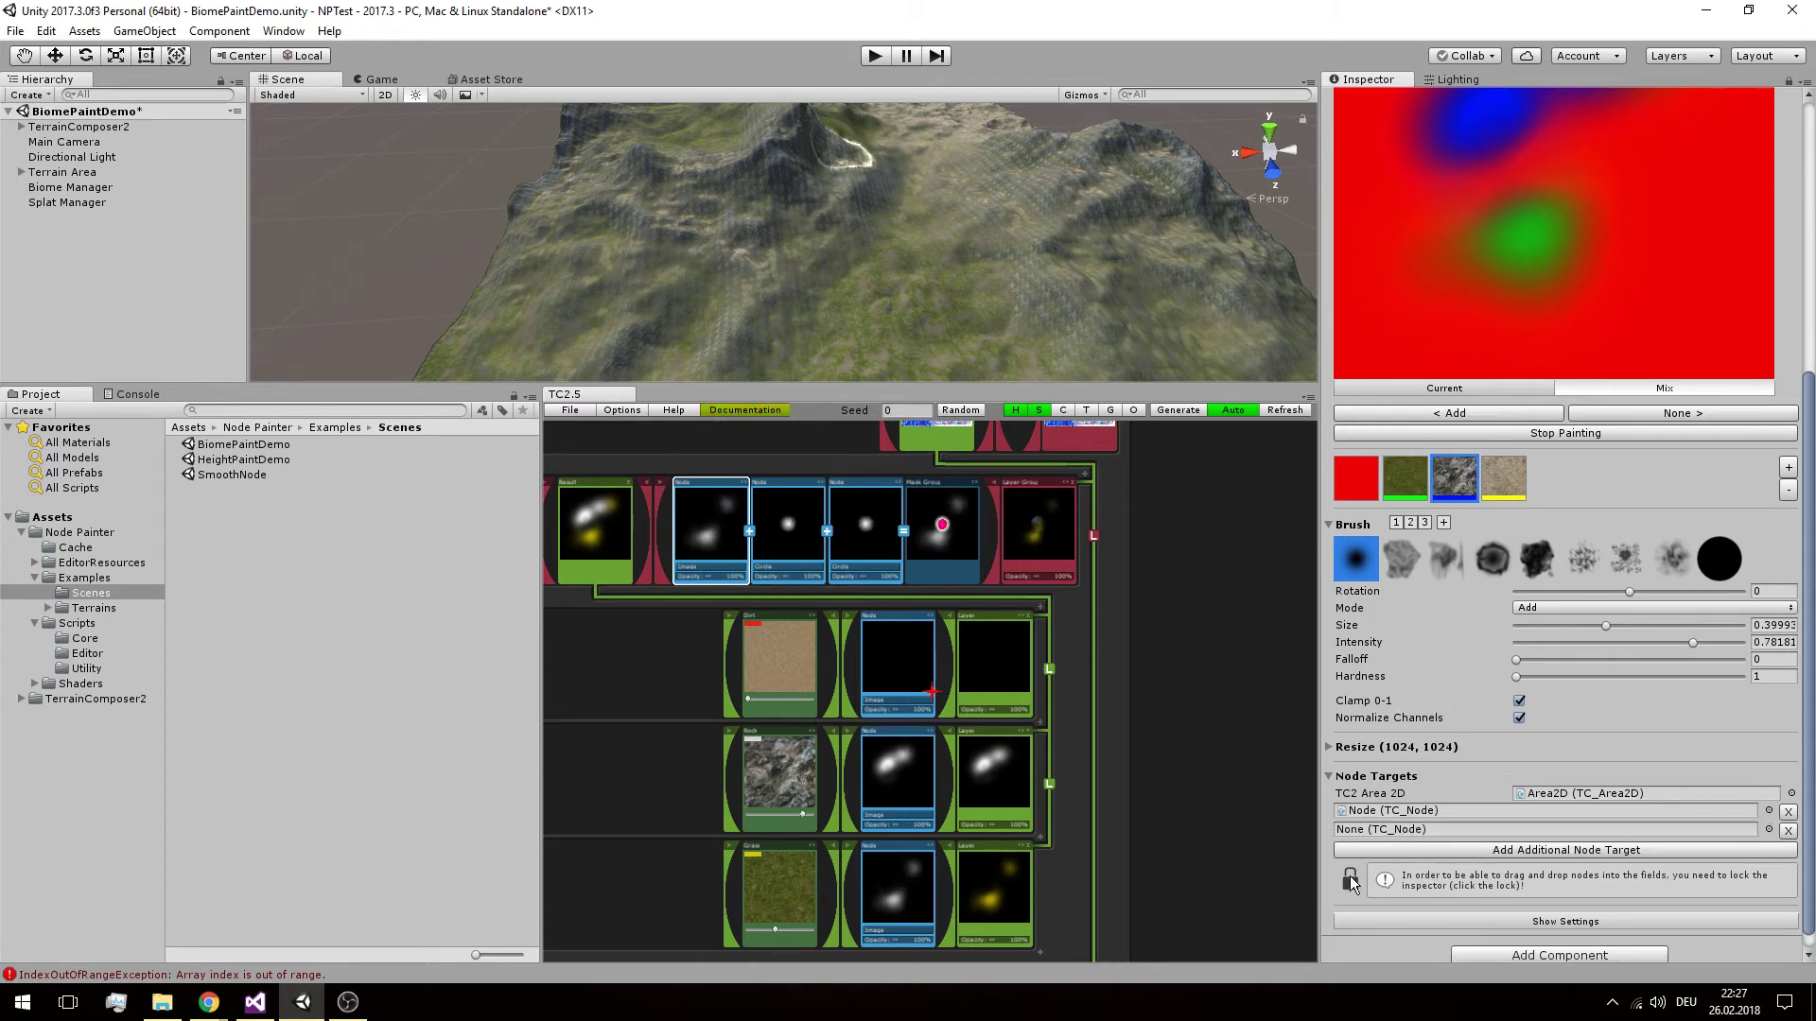
click(1350, 878)
drag(802, 580, 1373, 831)
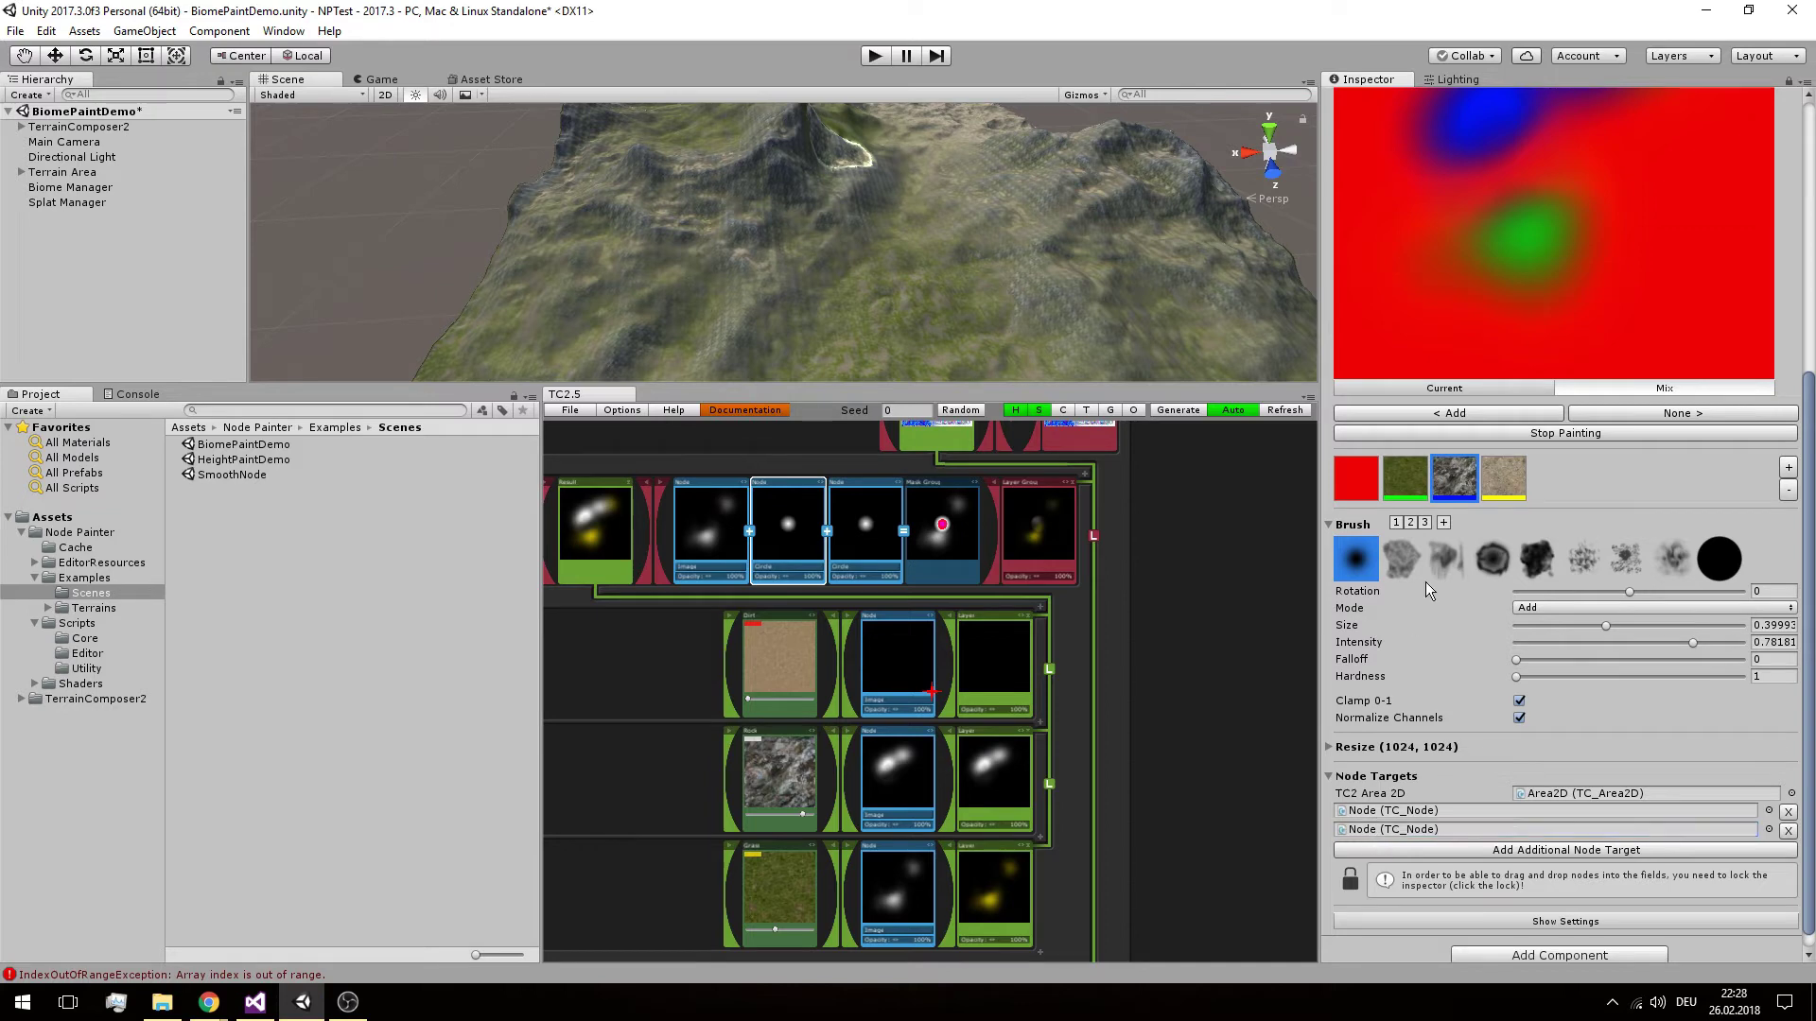
Select the dirt channel and switch off the third mask node of the layer group
click(1501, 486)
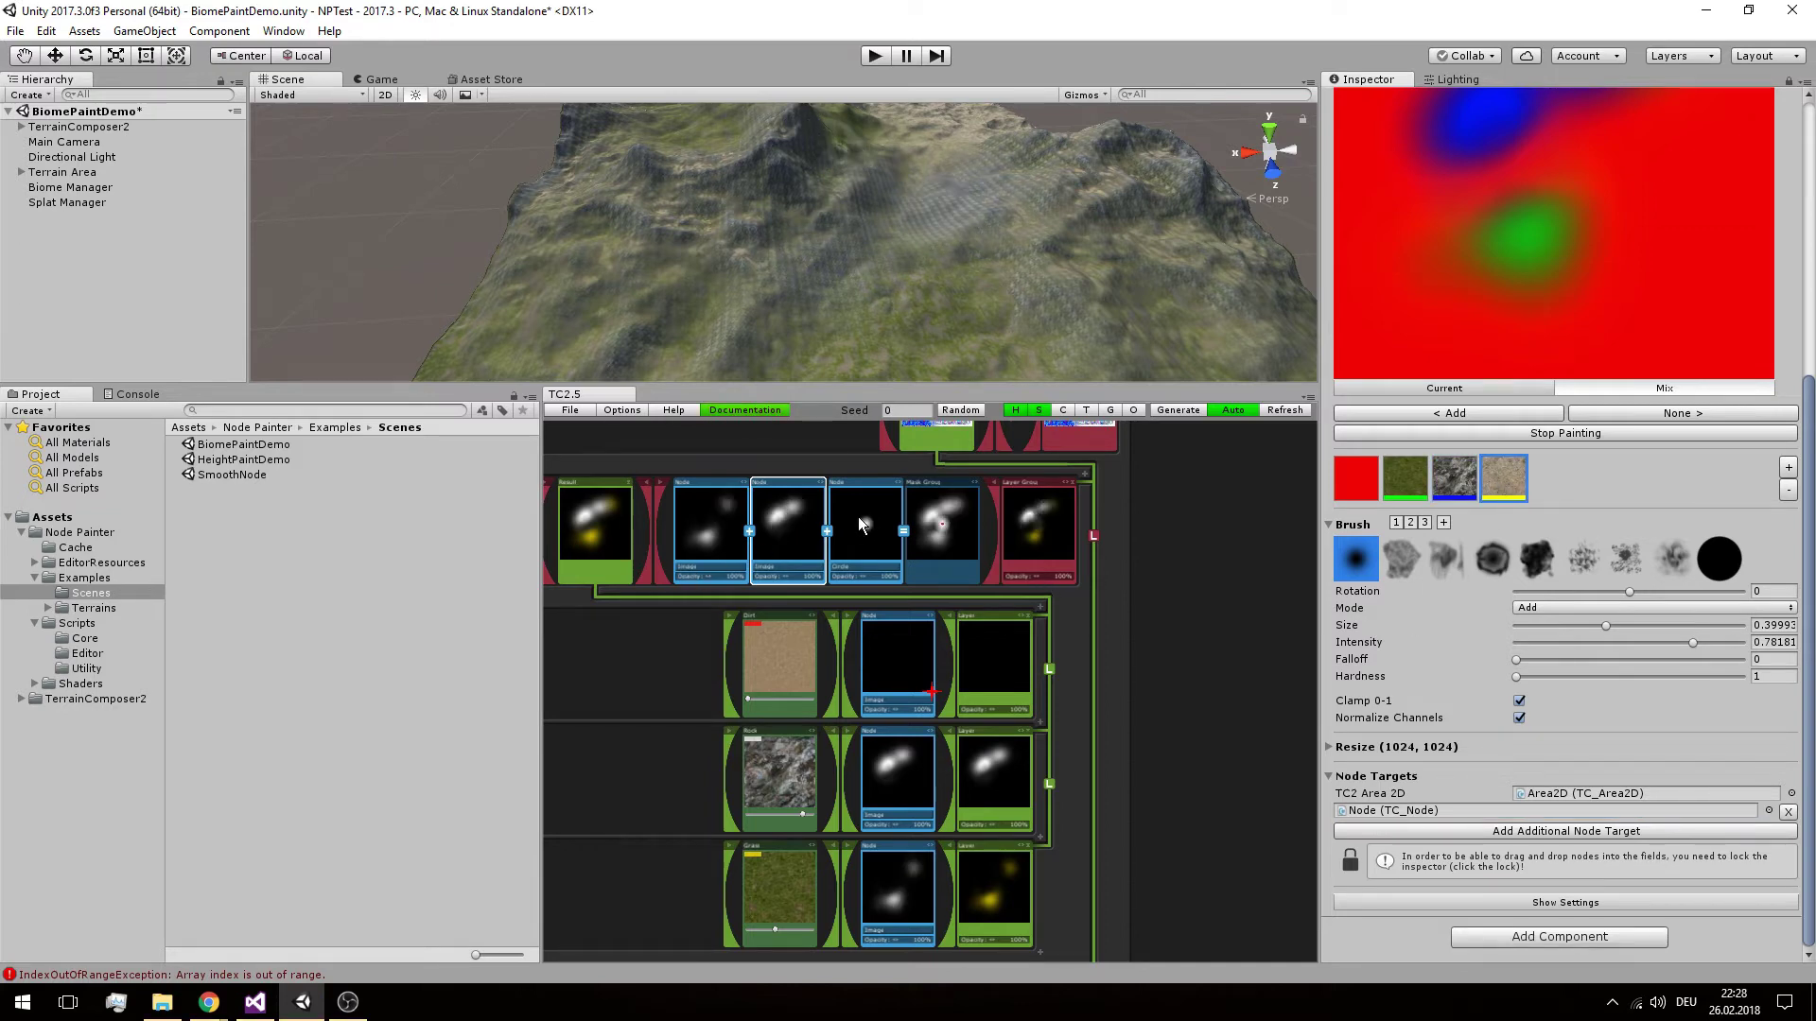
click(894, 483)
click(898, 481)
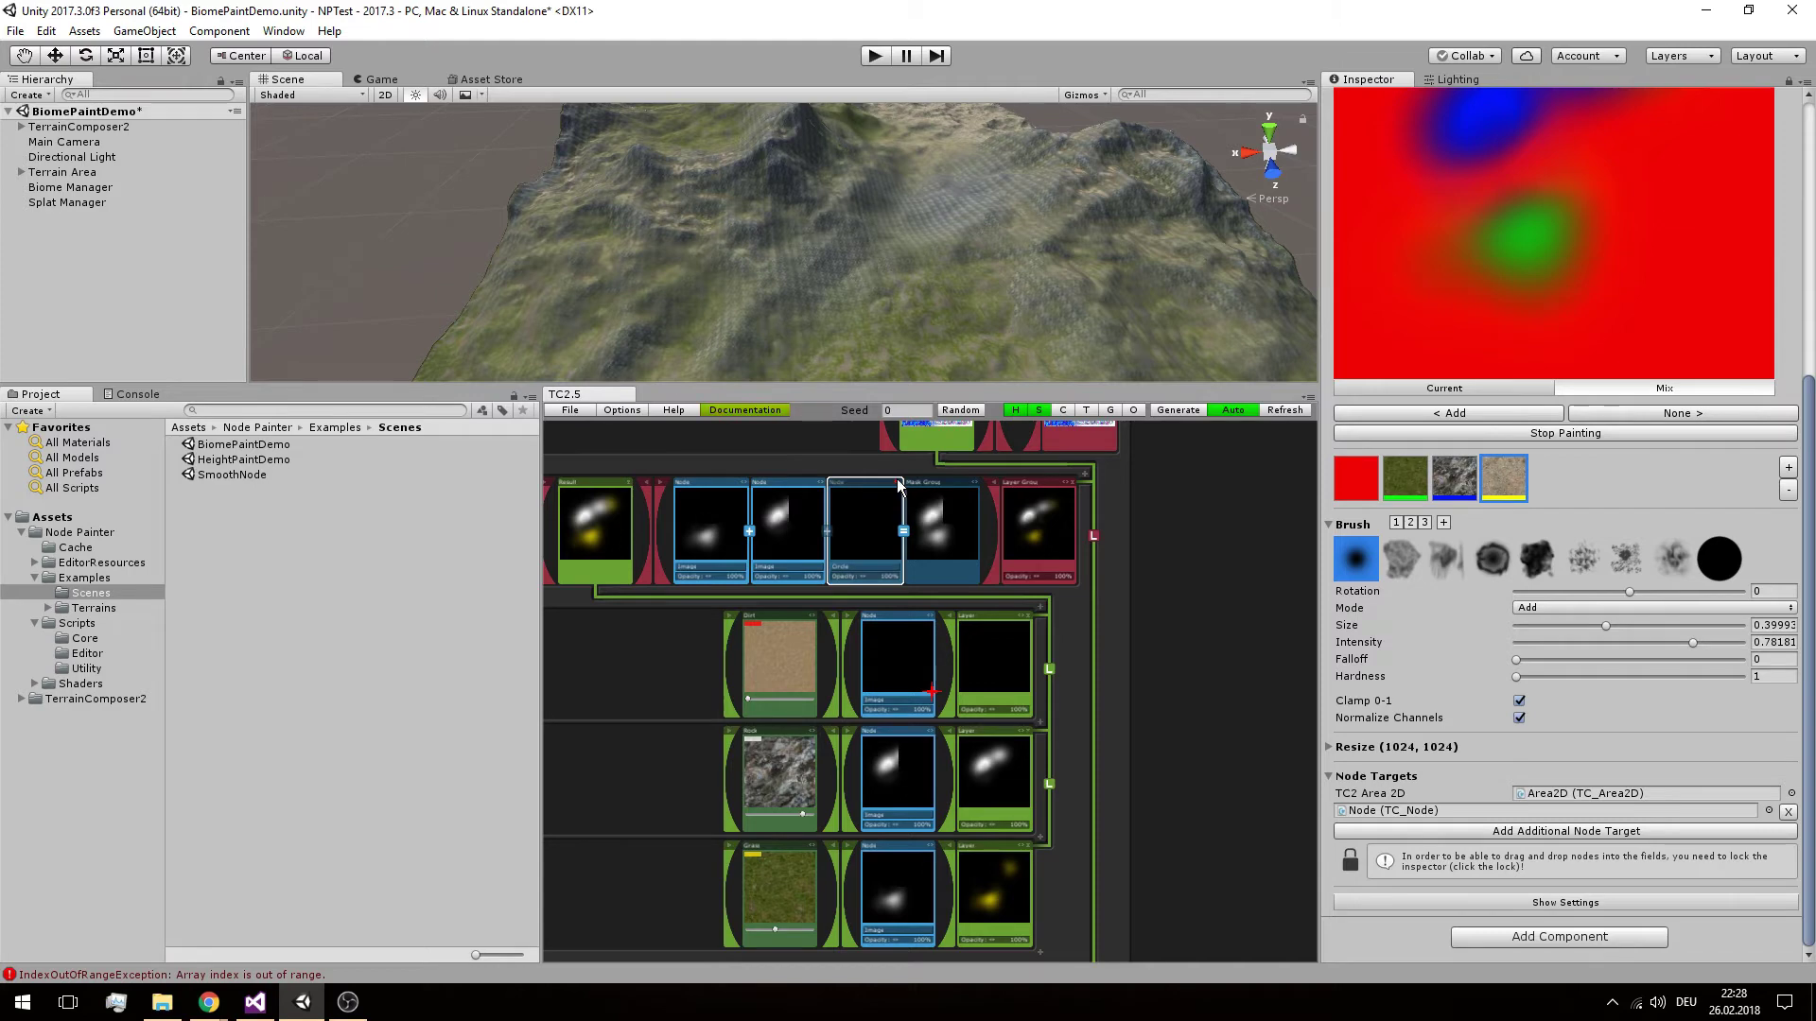
Select the grass channel, enlarge the scene view and undo the painted strokes back to the filled channel
click(1387, 473)
drag(1114, 388, 1121, 711)
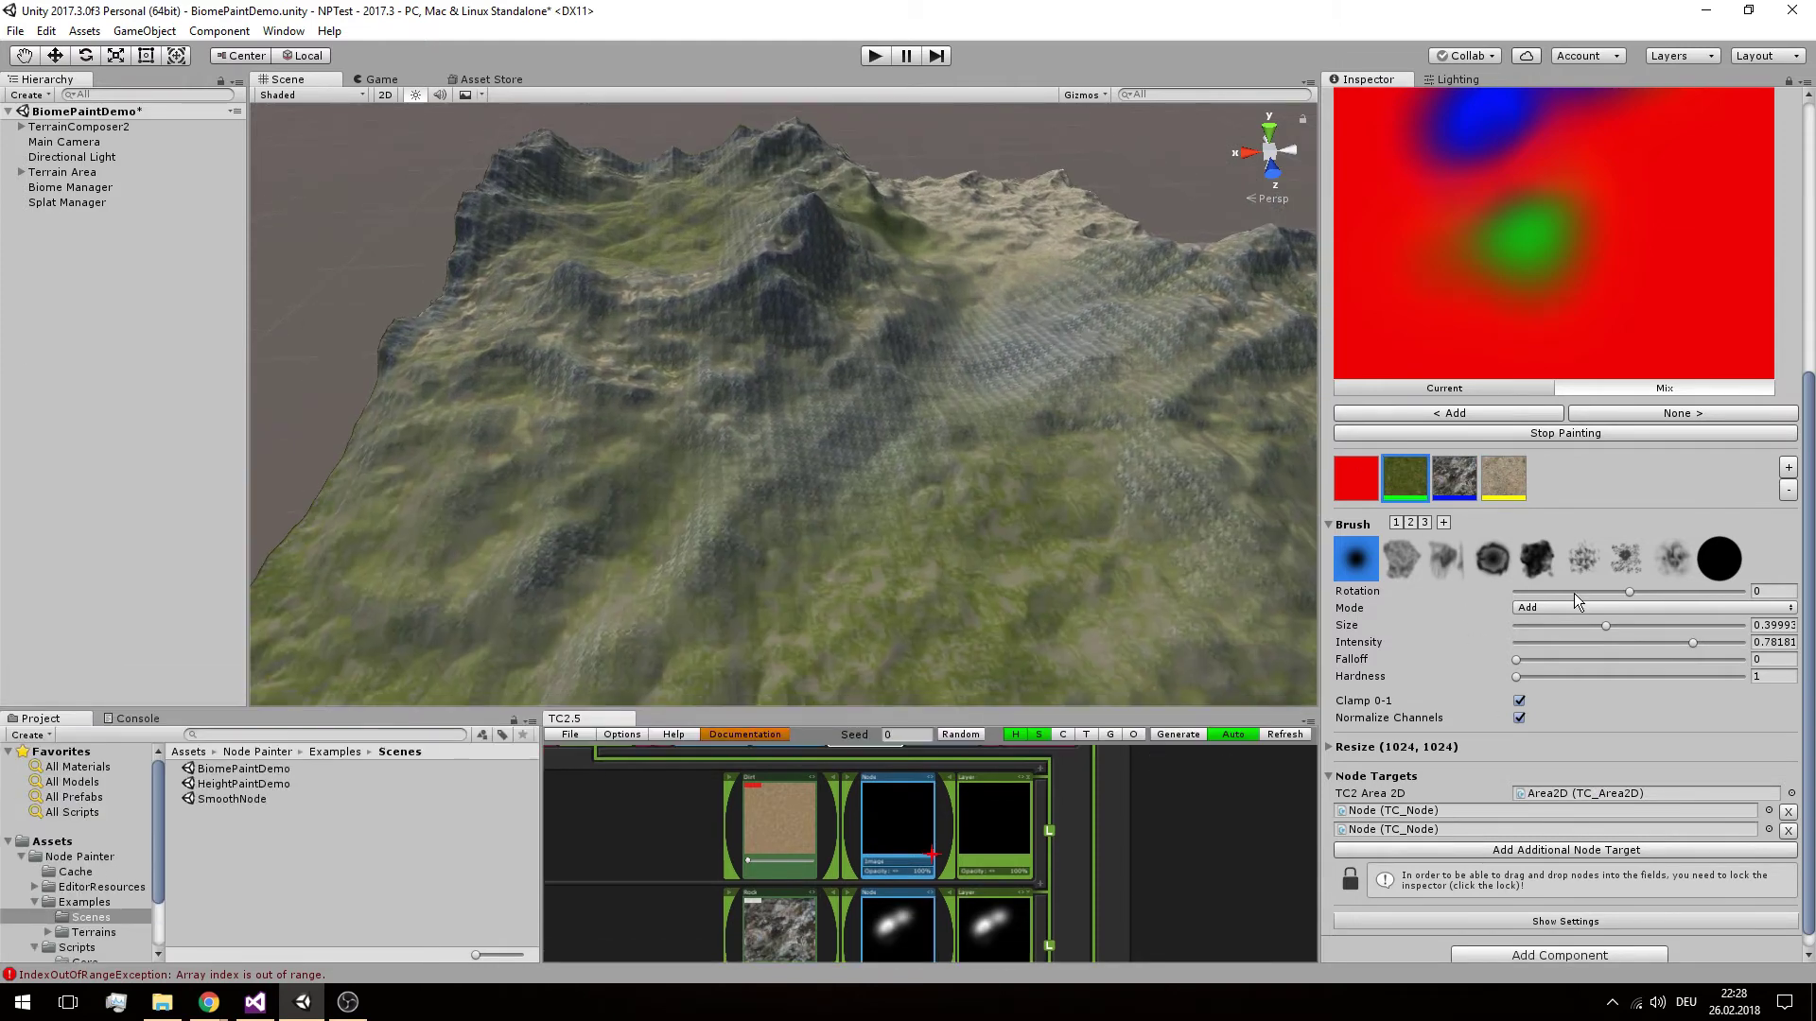
scroll(1526, 652, up, 3)
click(1492, 582)
click(1493, 582)
click(1492, 583)
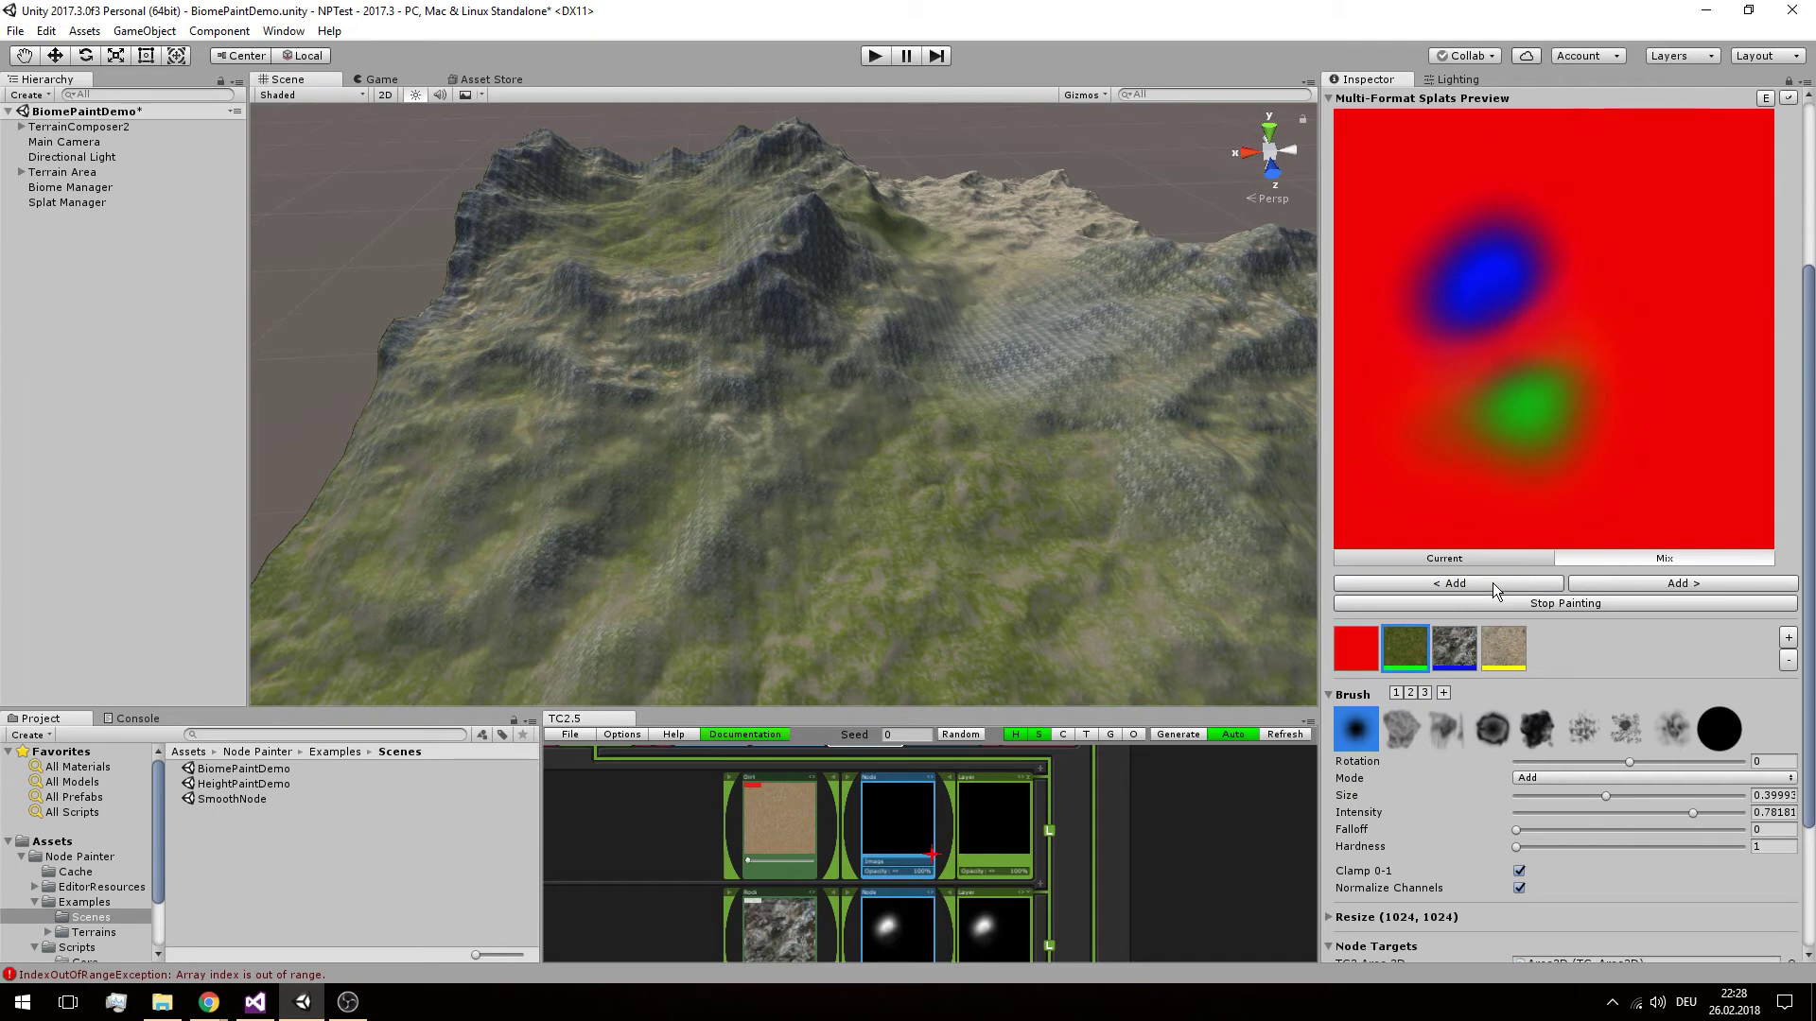
click(1493, 583)
click(1491, 582)
click(1478, 582)
Reduce the brush size to about 0.146 and paint a small grass patch onto the terrain
mouse_move(851, 365)
right_down()
mouse_move(904, 365)
mouse_move(900, 401)
right_up()
ctrl+scroll(894, 390, down, 5)
scroll(883, 373, up, 5)
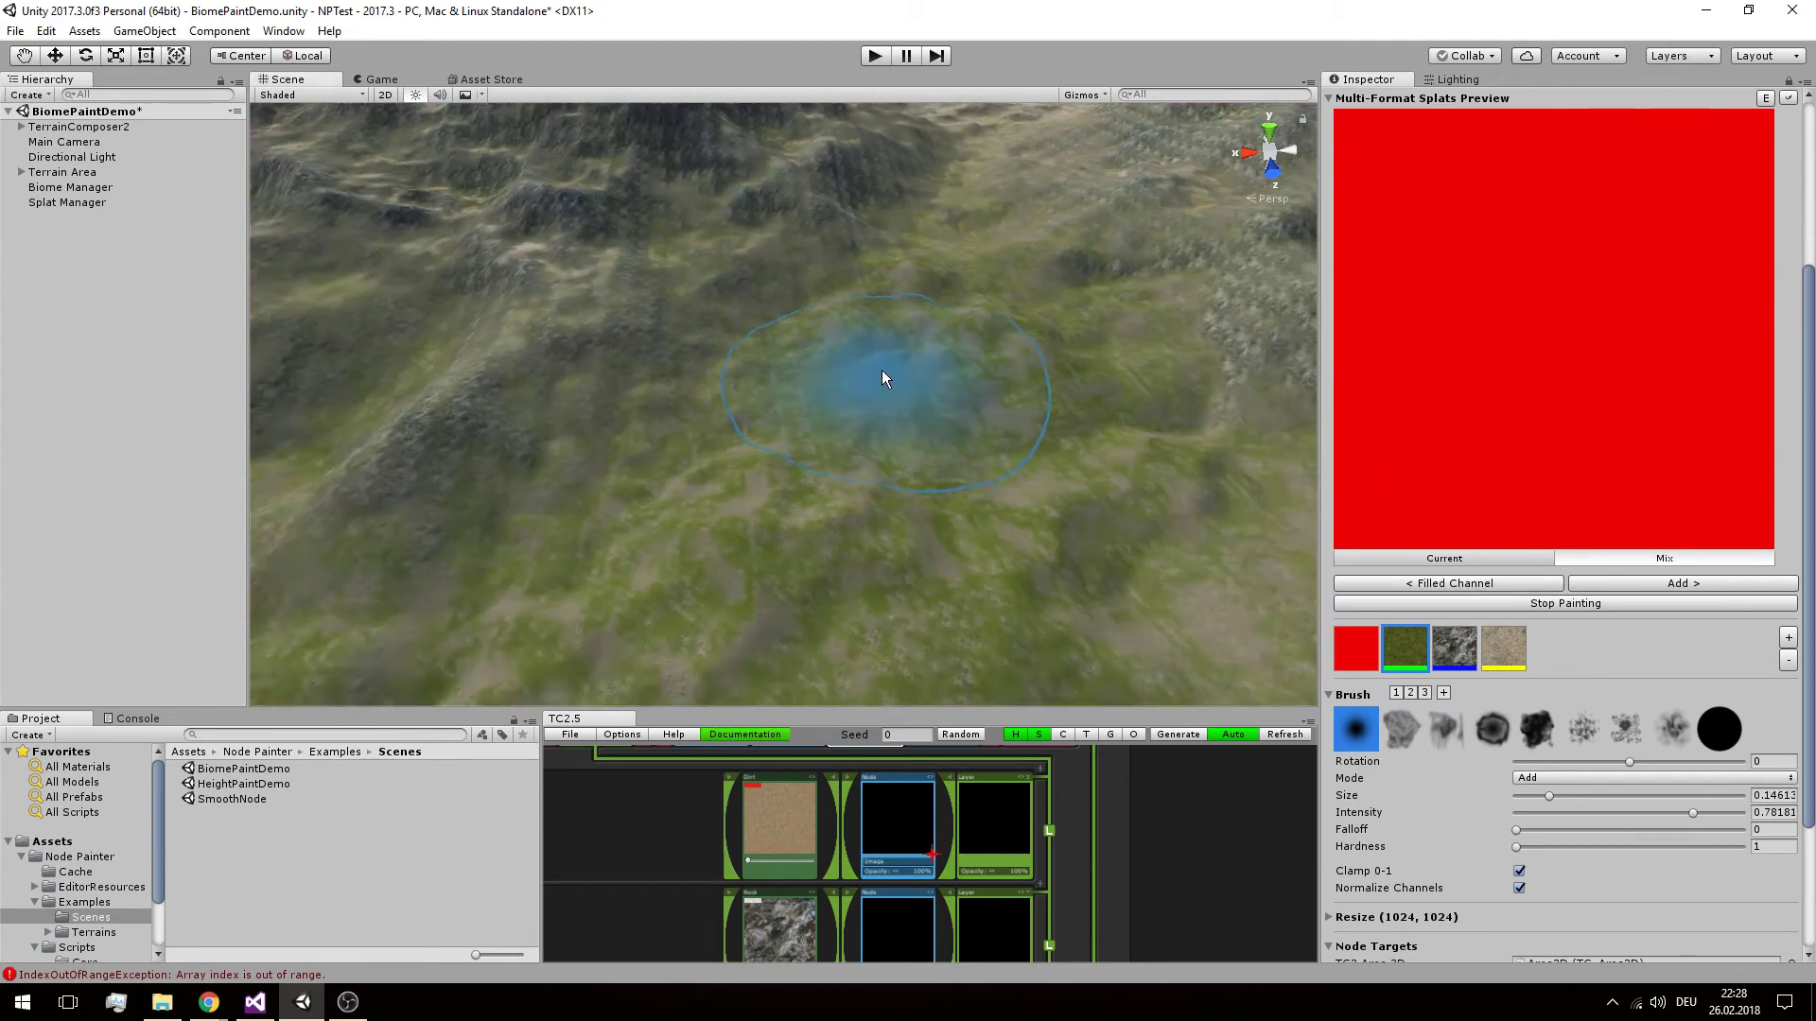
scroll(882, 371, up, 3)
middle_drag(882, 371, 953, 413)
click(853, 404)
mouse_move(883, 467)
mouse_down()
mouse_move(786, 477)
mouse_move(780, 446)
mouse_move(662, 418)
mouse_move(770, 479)
mouse_up()
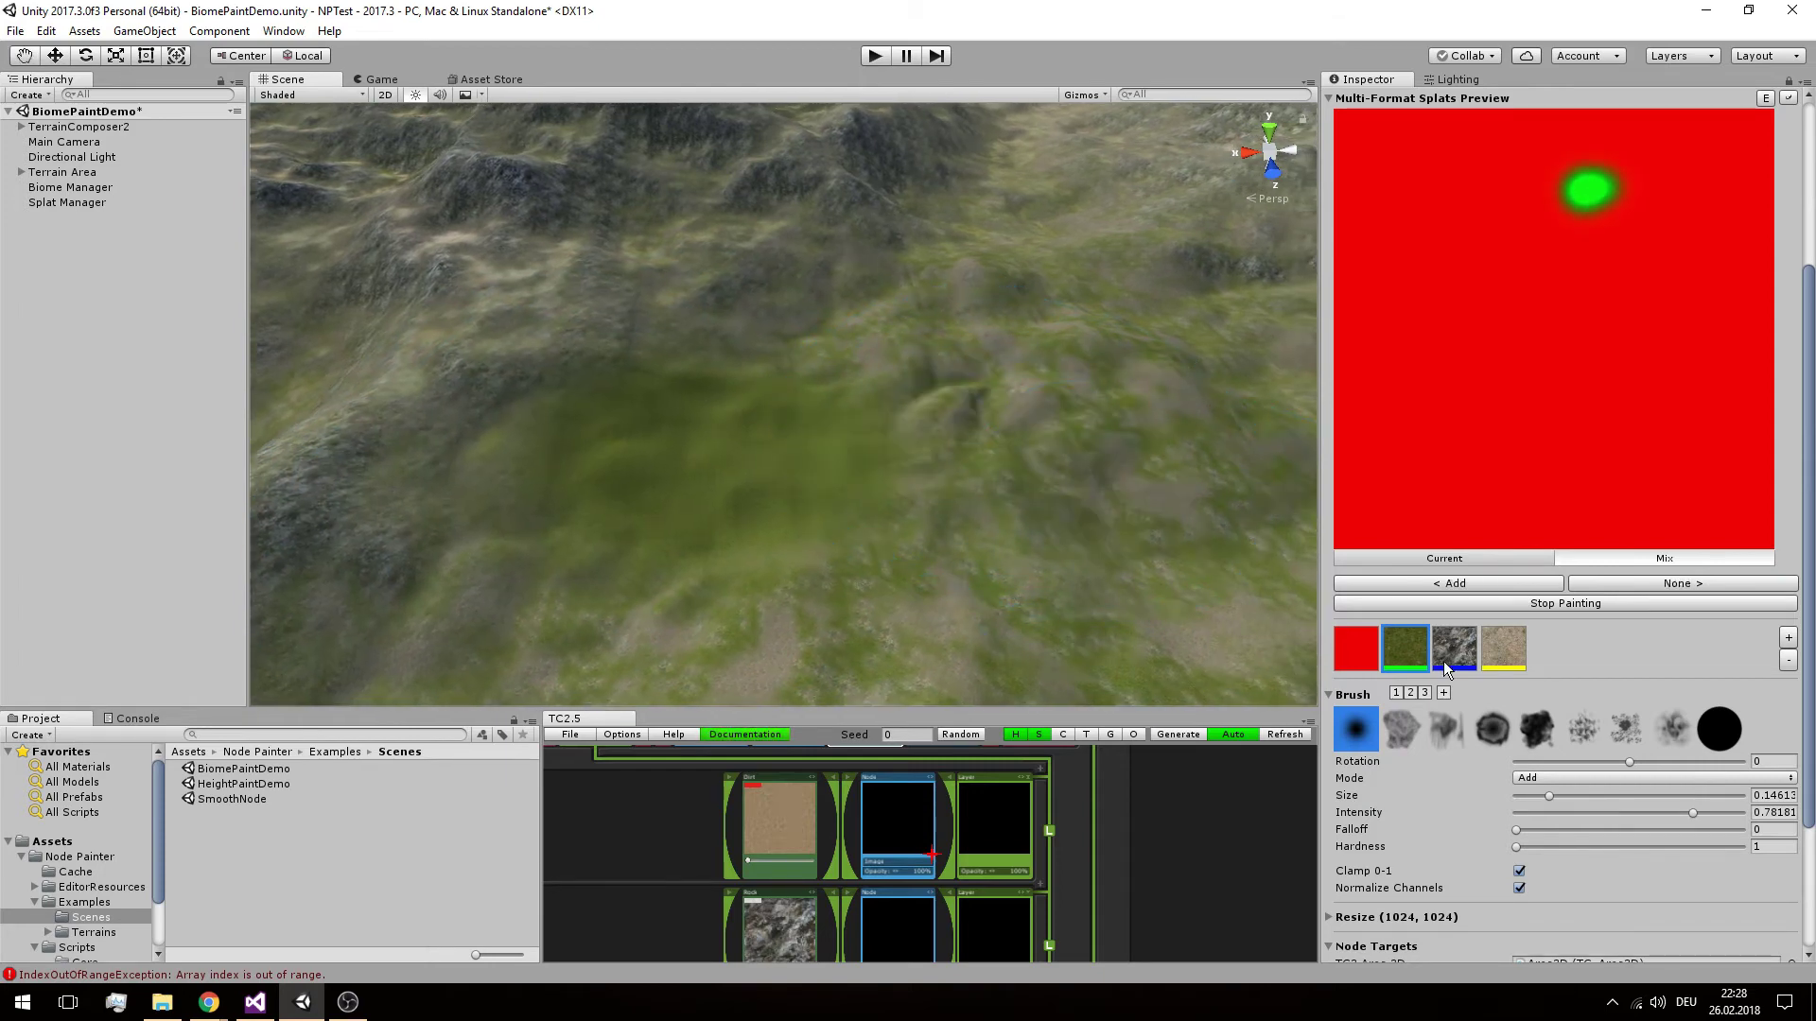
Paint a small rock patch onto the terrain directly beside the grass patch
click(1469, 629)
mouse_move(883, 446)
mouse_down()
mouse_move(928, 425)
mouse_move(991, 515)
mouse_move(978, 535)
mouse_up()
mouse_move(1008, 380)
middle_down()
mouse_move(999, 529)
mouse_move(1029, 363)
middle_up()
Paint with the dirt channel behind and across the new grass and rock patches
click(1502, 662)
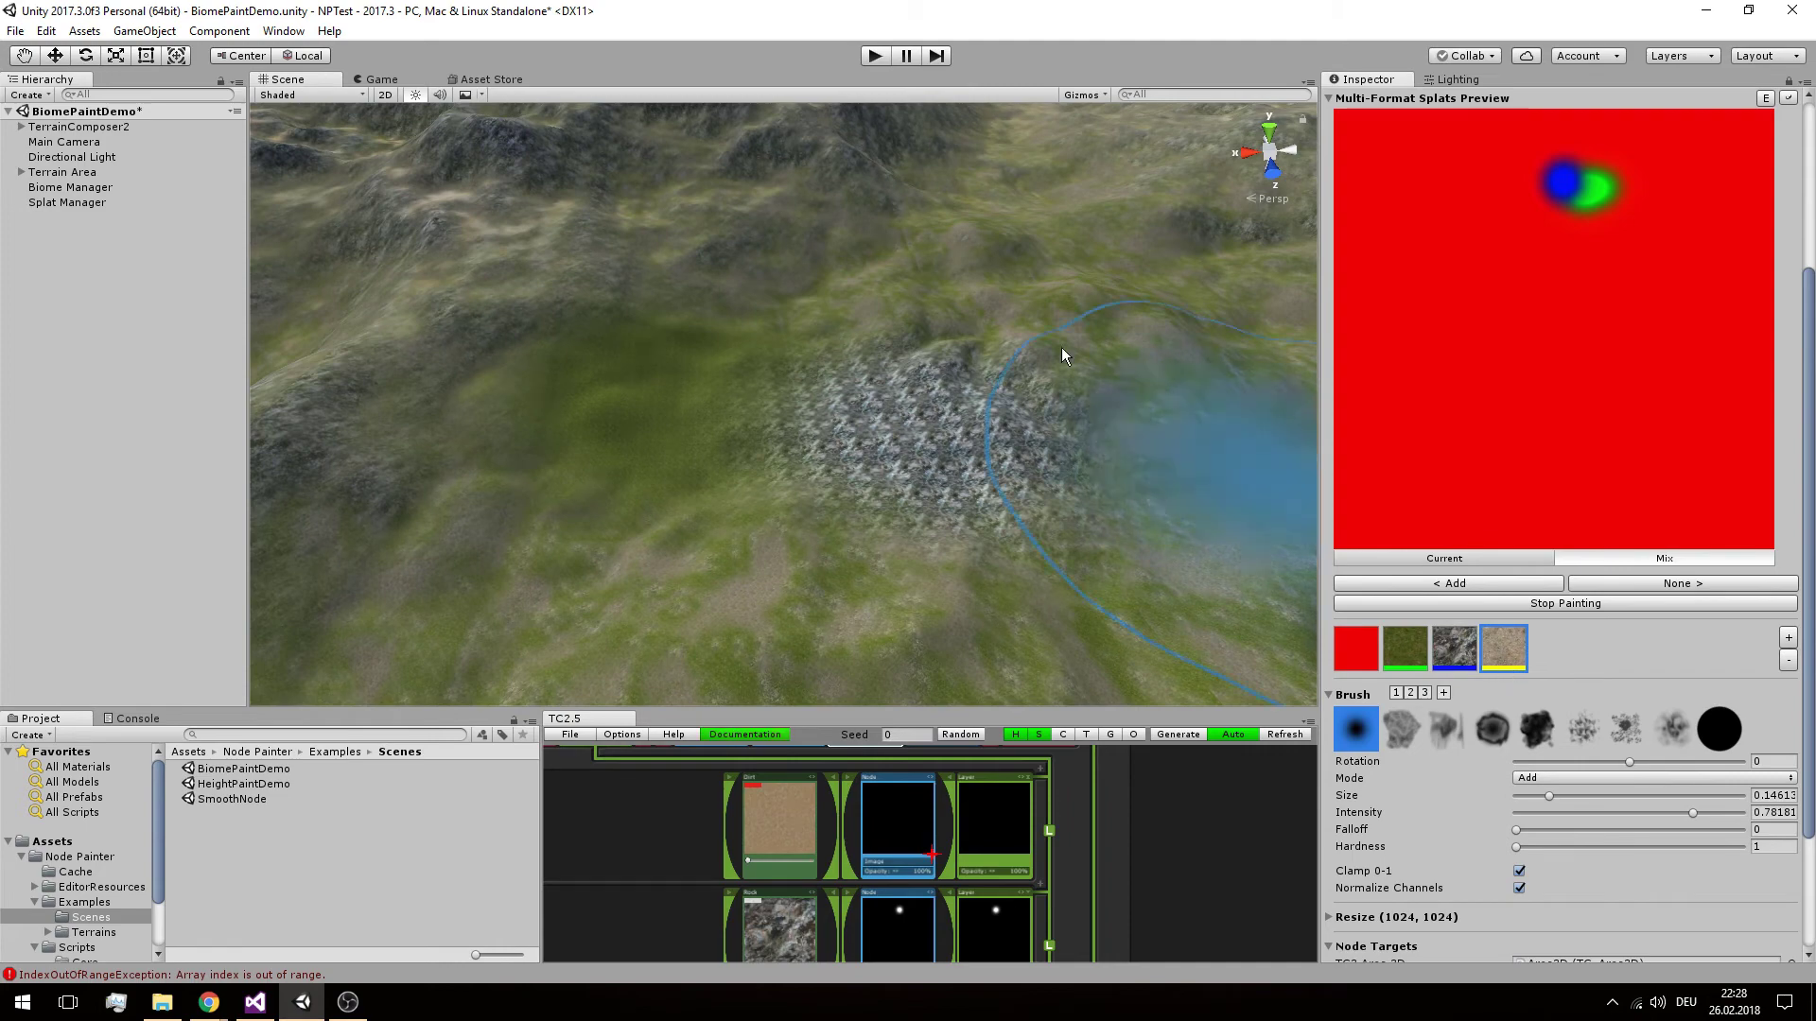
drag(849, 278, 844, 298)
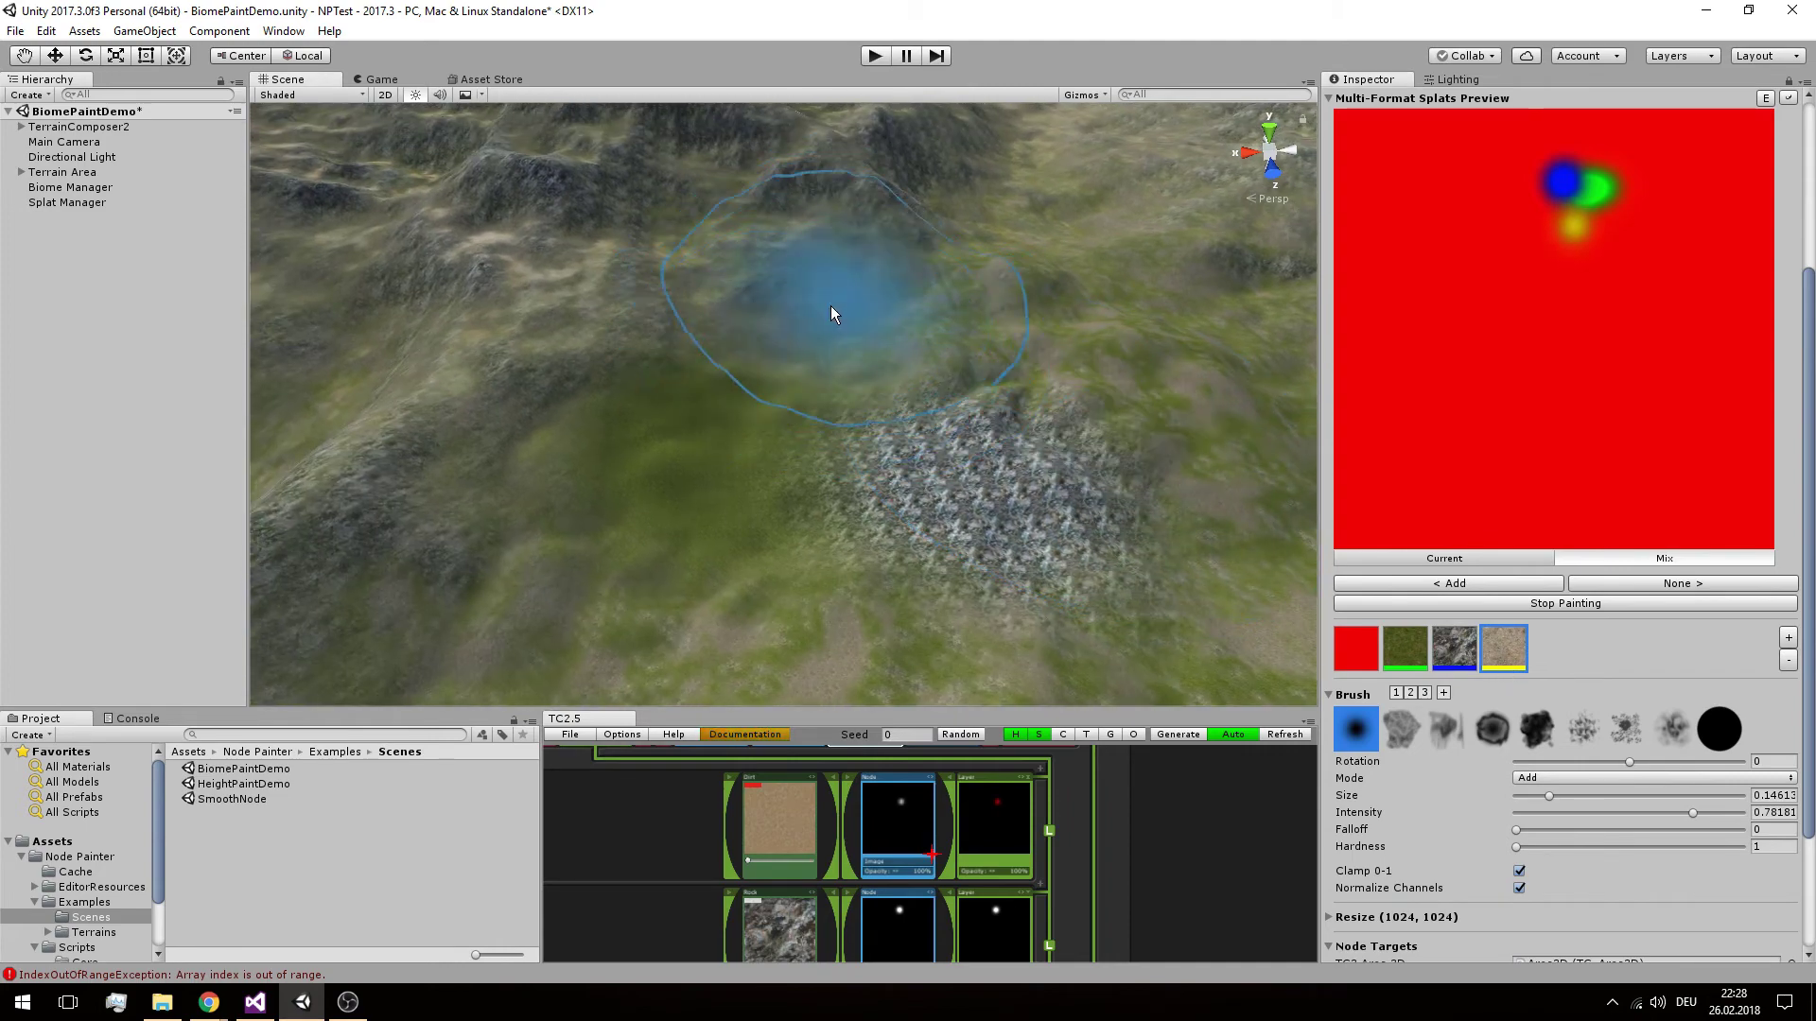
mouse_move(796, 420)
mouse_down()
mouse_move(853, 331)
mouse_move(766, 496)
mouse_move(866, 405)
mouse_move(829, 516)
mouse_move(823, 422)
mouse_move(819, 527)
mouse_move(1062, 385)
mouse_move(862, 528)
mouse_move(687, 426)
mouse_move(1090, 467)
mouse_move(961, 464)
mouse_move(1087, 552)
mouse_move(1017, 394)
mouse_up()
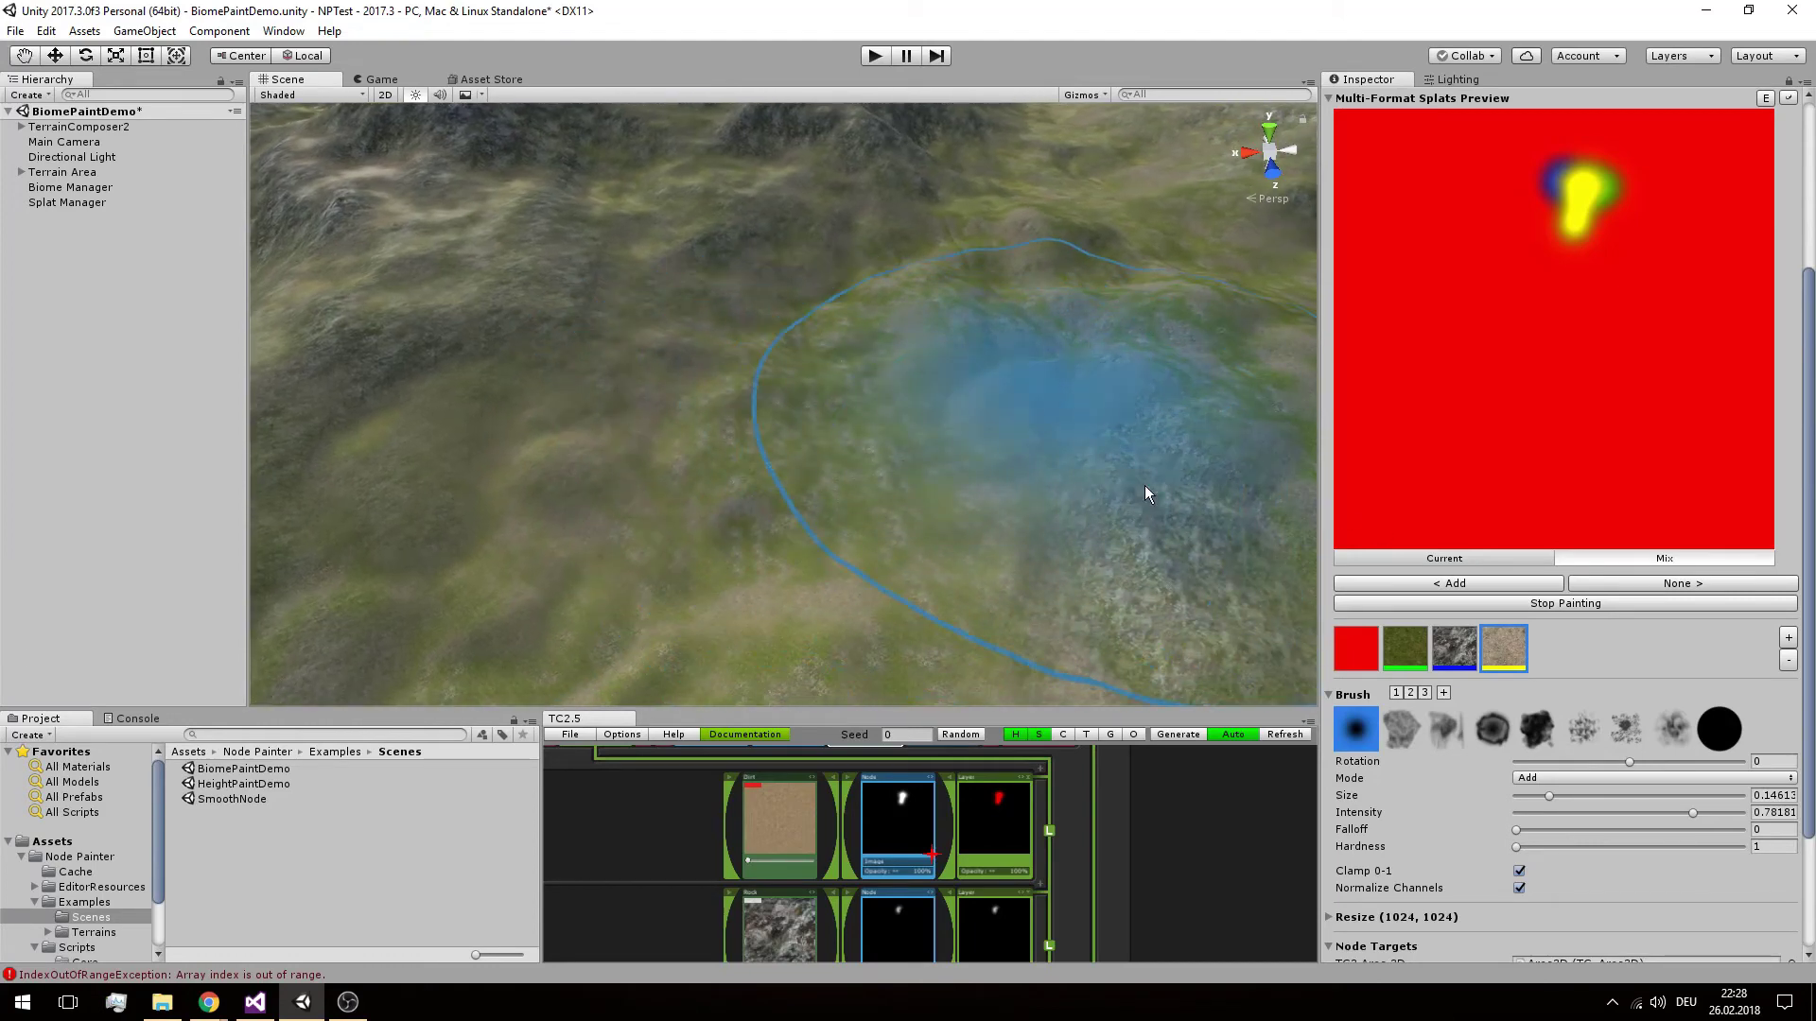
Assign the third mask node as an additional target of the dirt channel, switch that node back on and unlock the inspector
drag(937, 709, 938, 578)
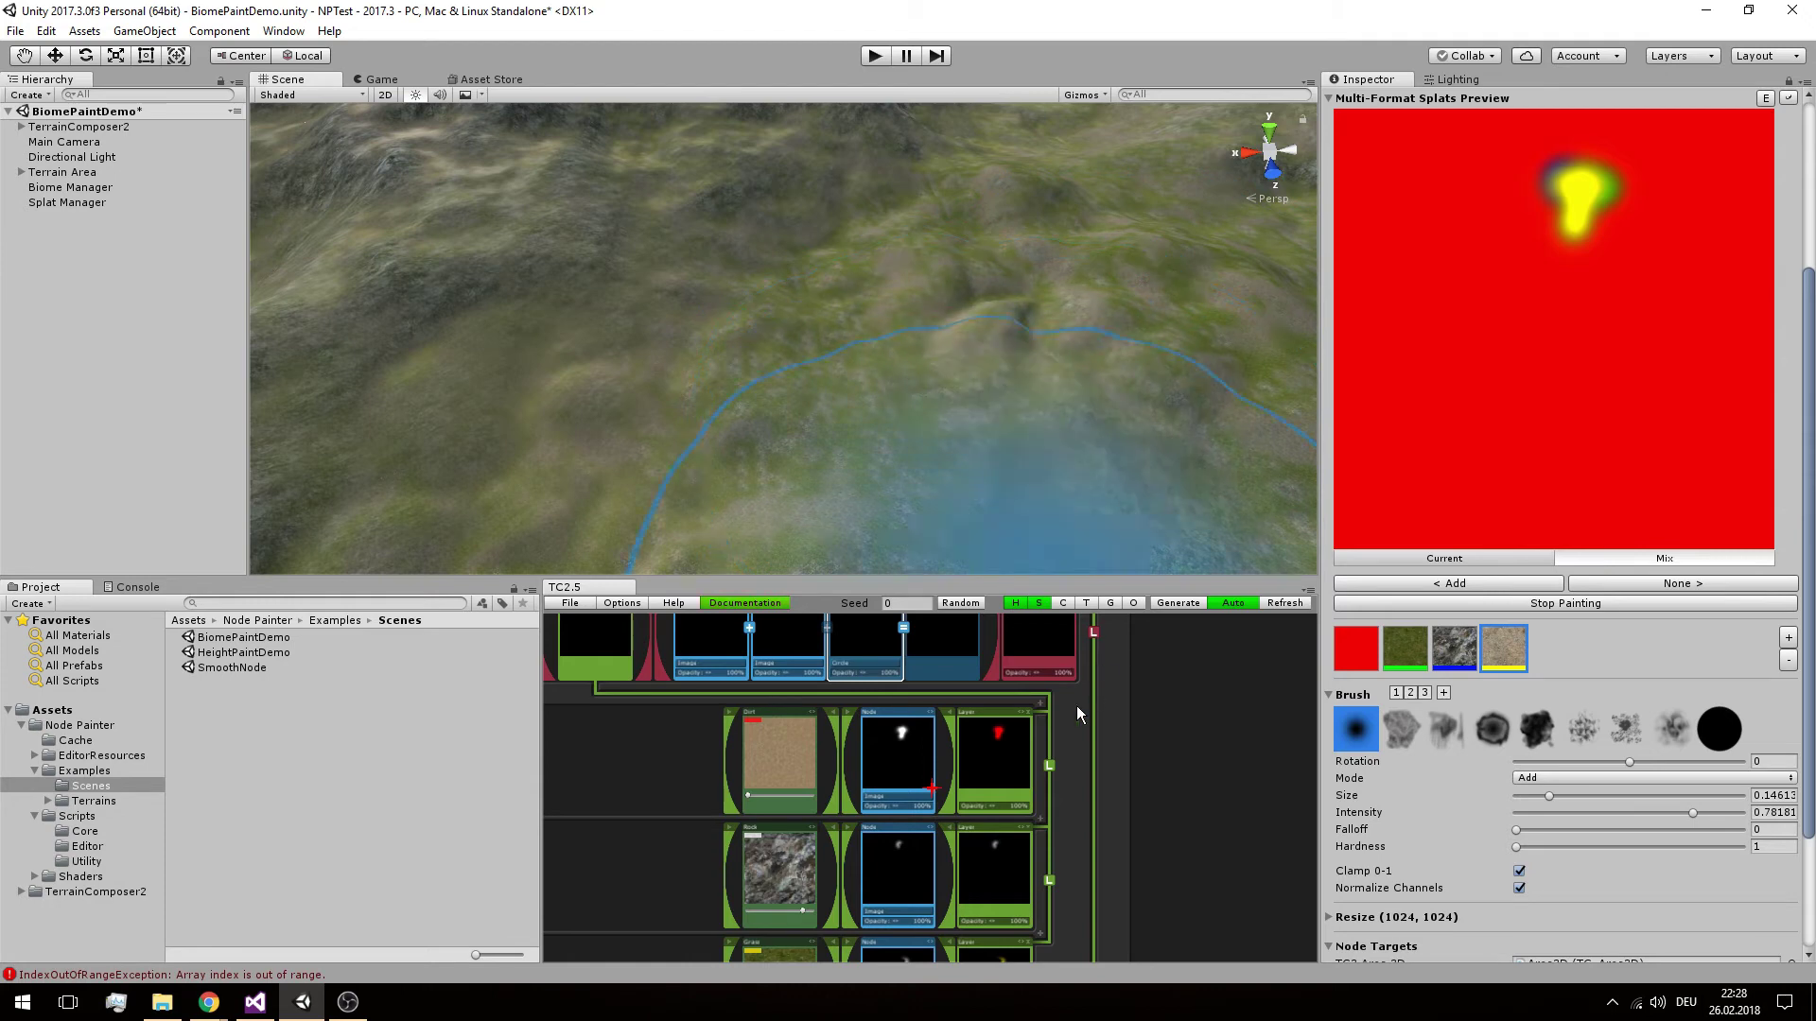
scroll(1487, 763, down, 3)
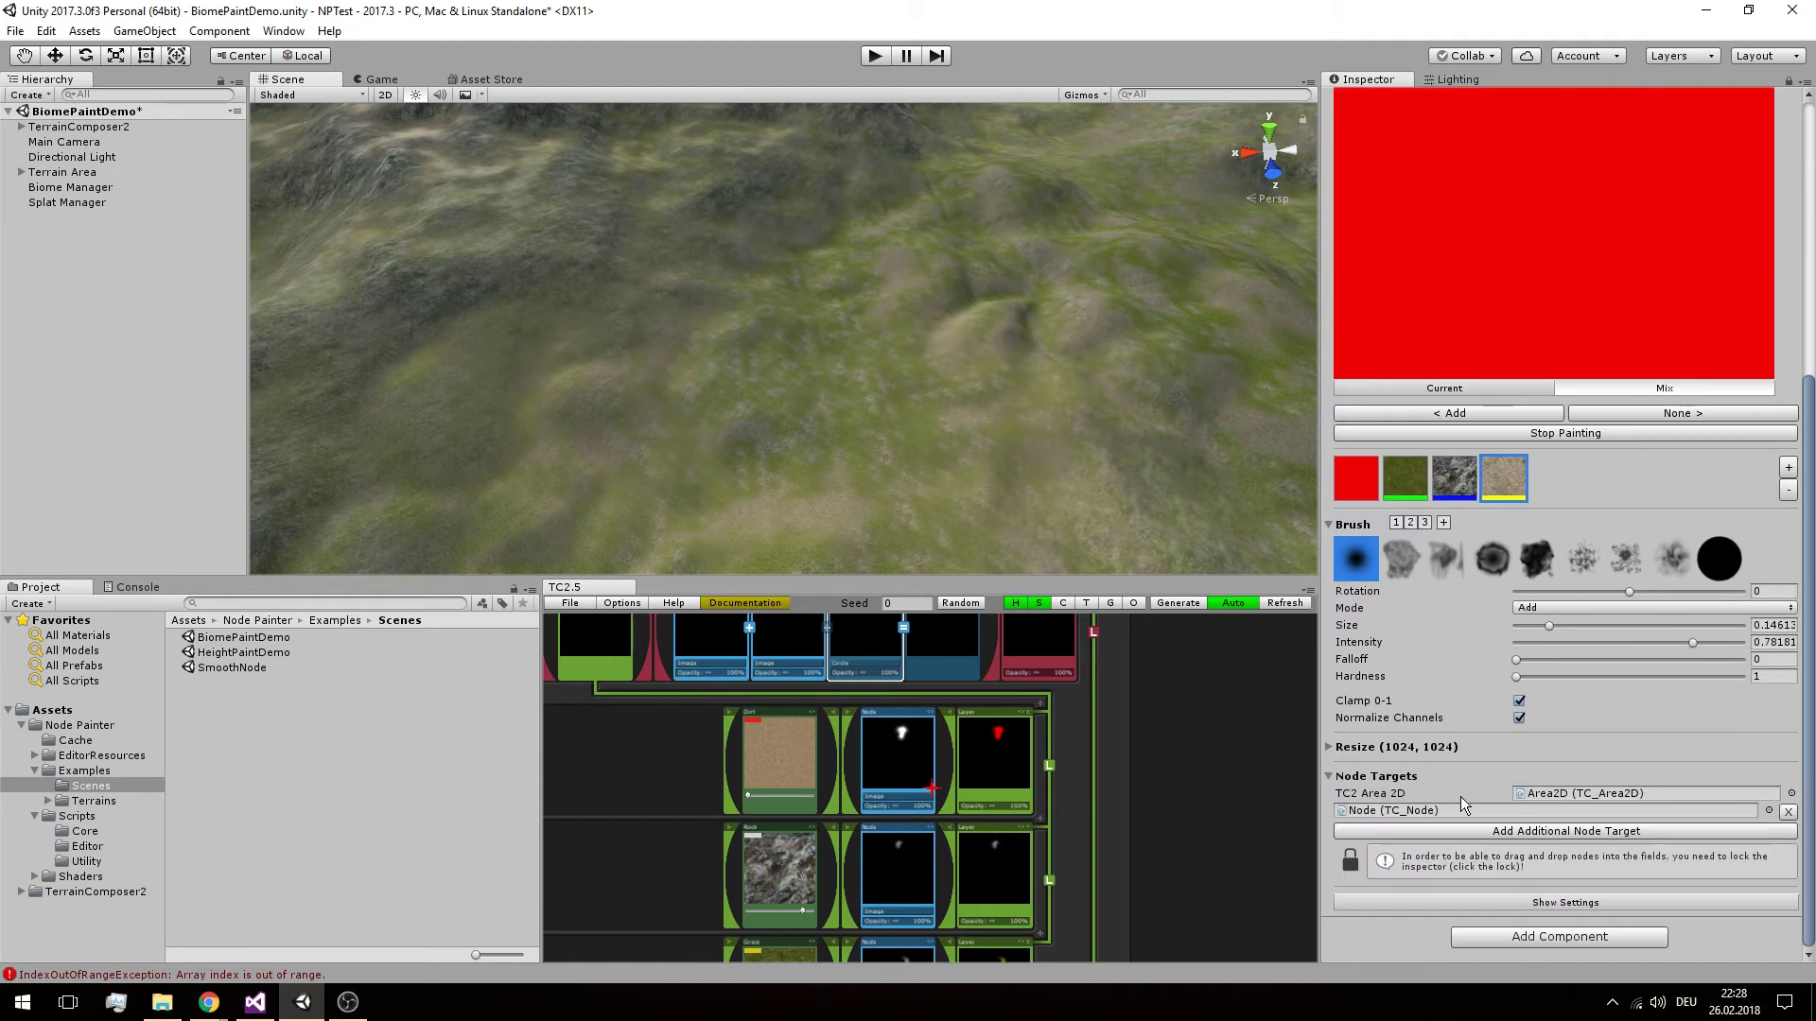
click(1463, 833)
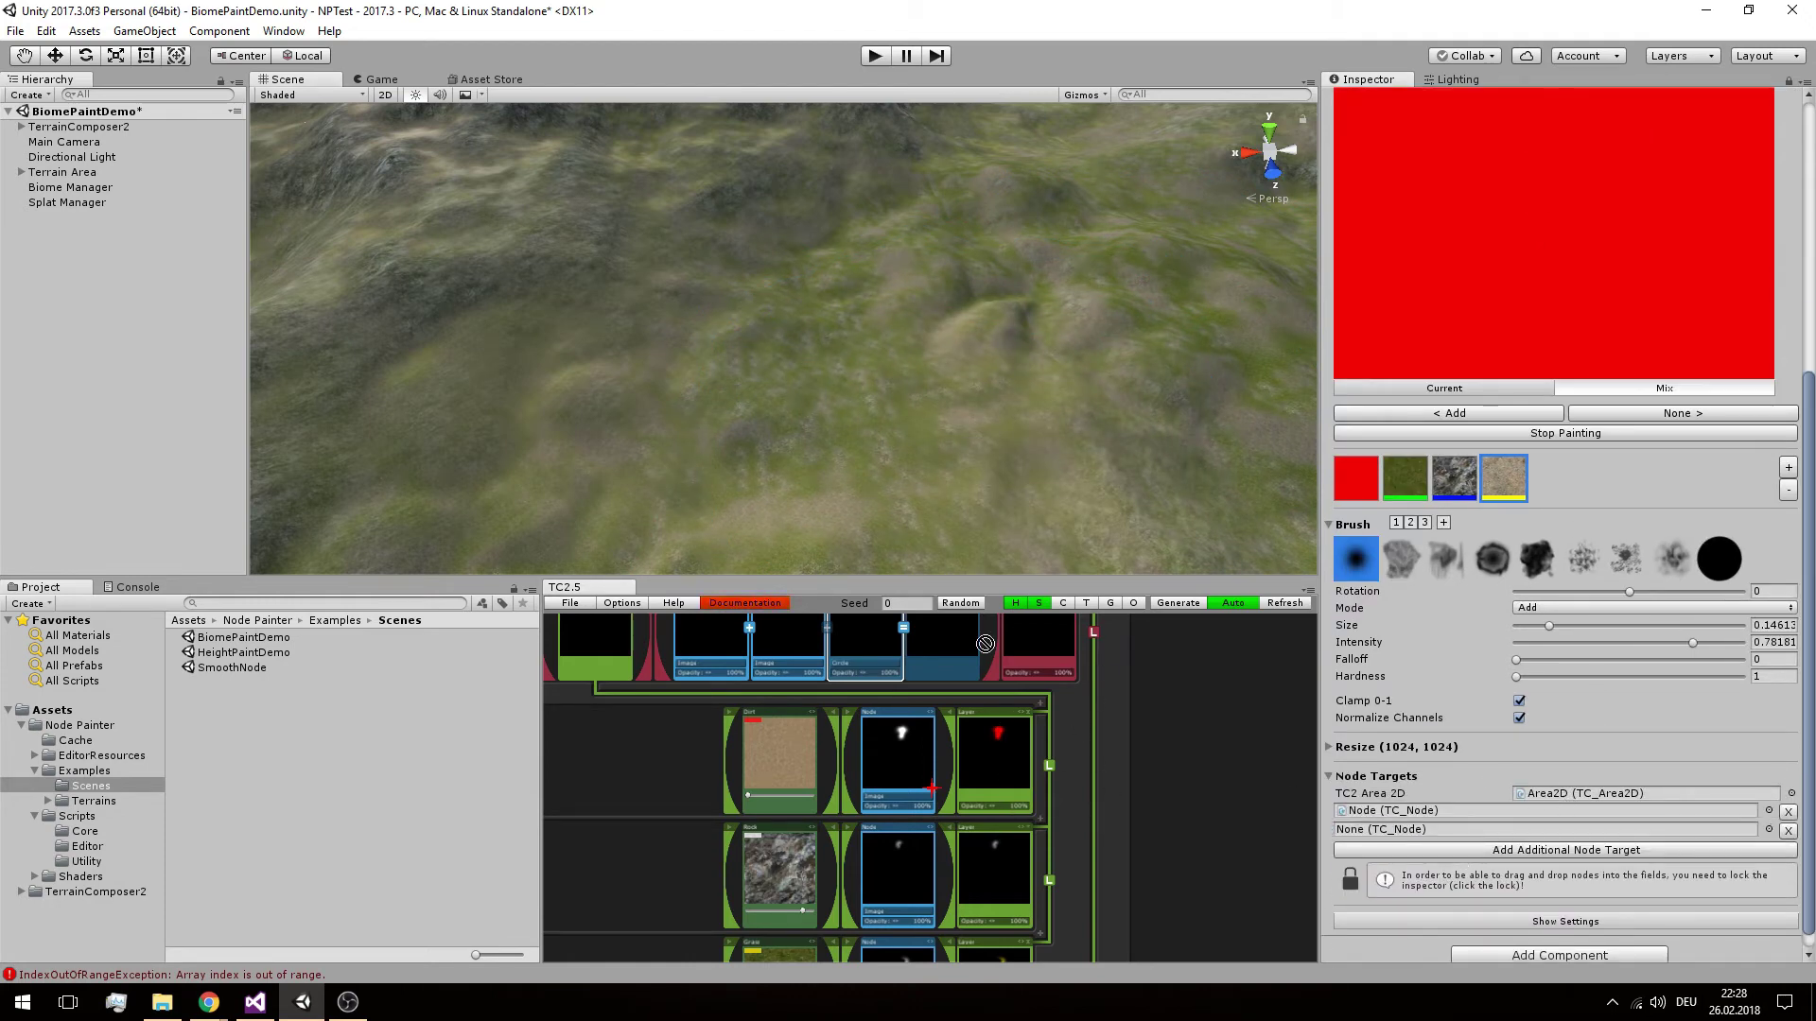
drag(1386, 819, 1392, 830)
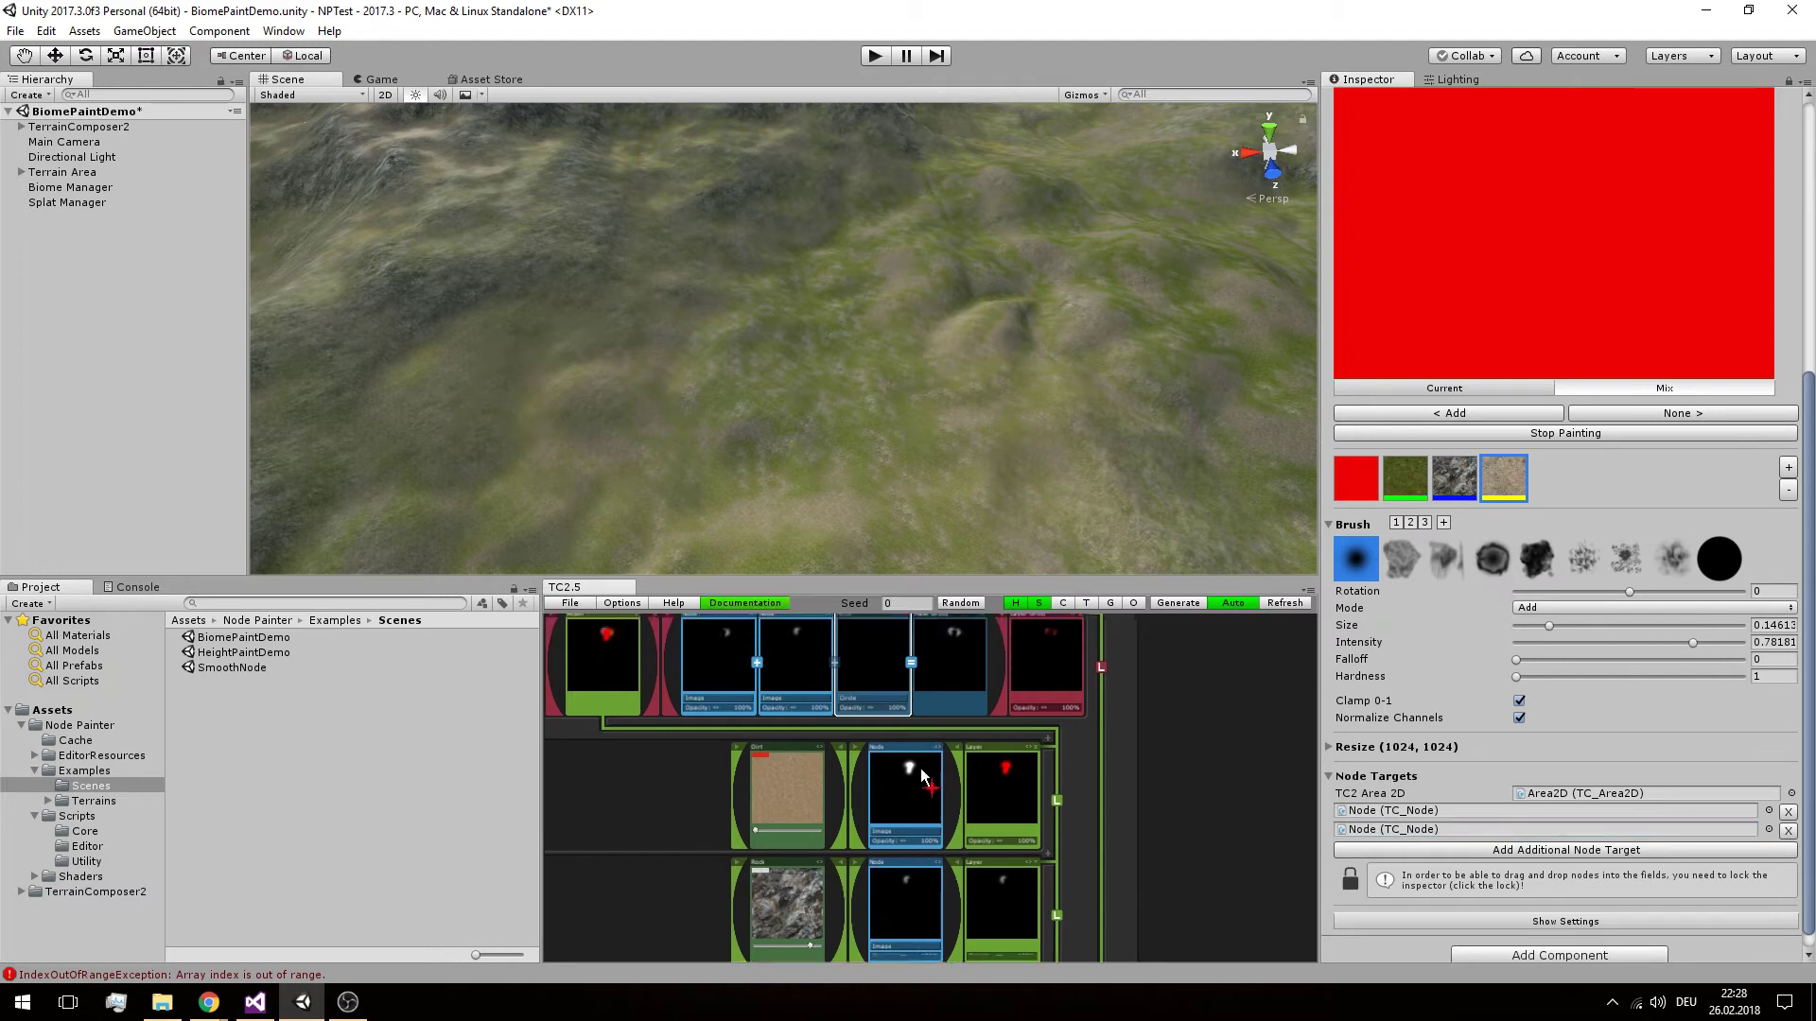
click(899, 658)
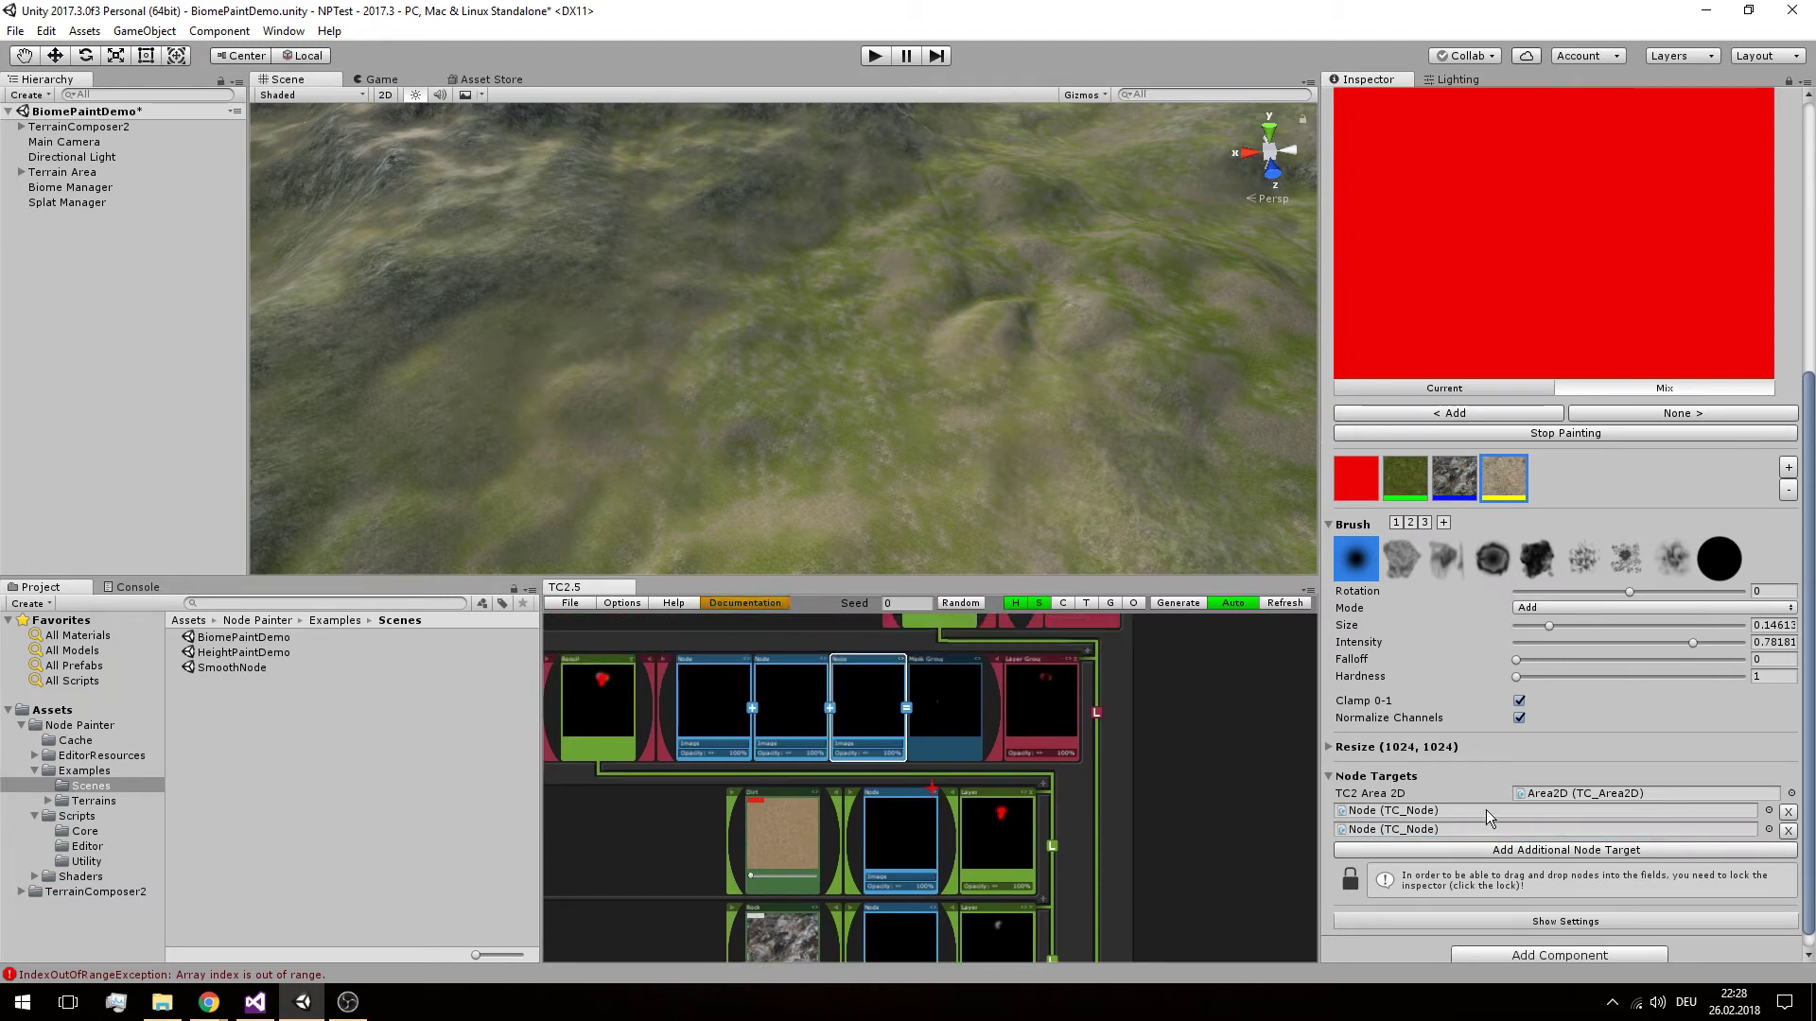
click(1355, 875)
scroll(1597, 429, up, 3)
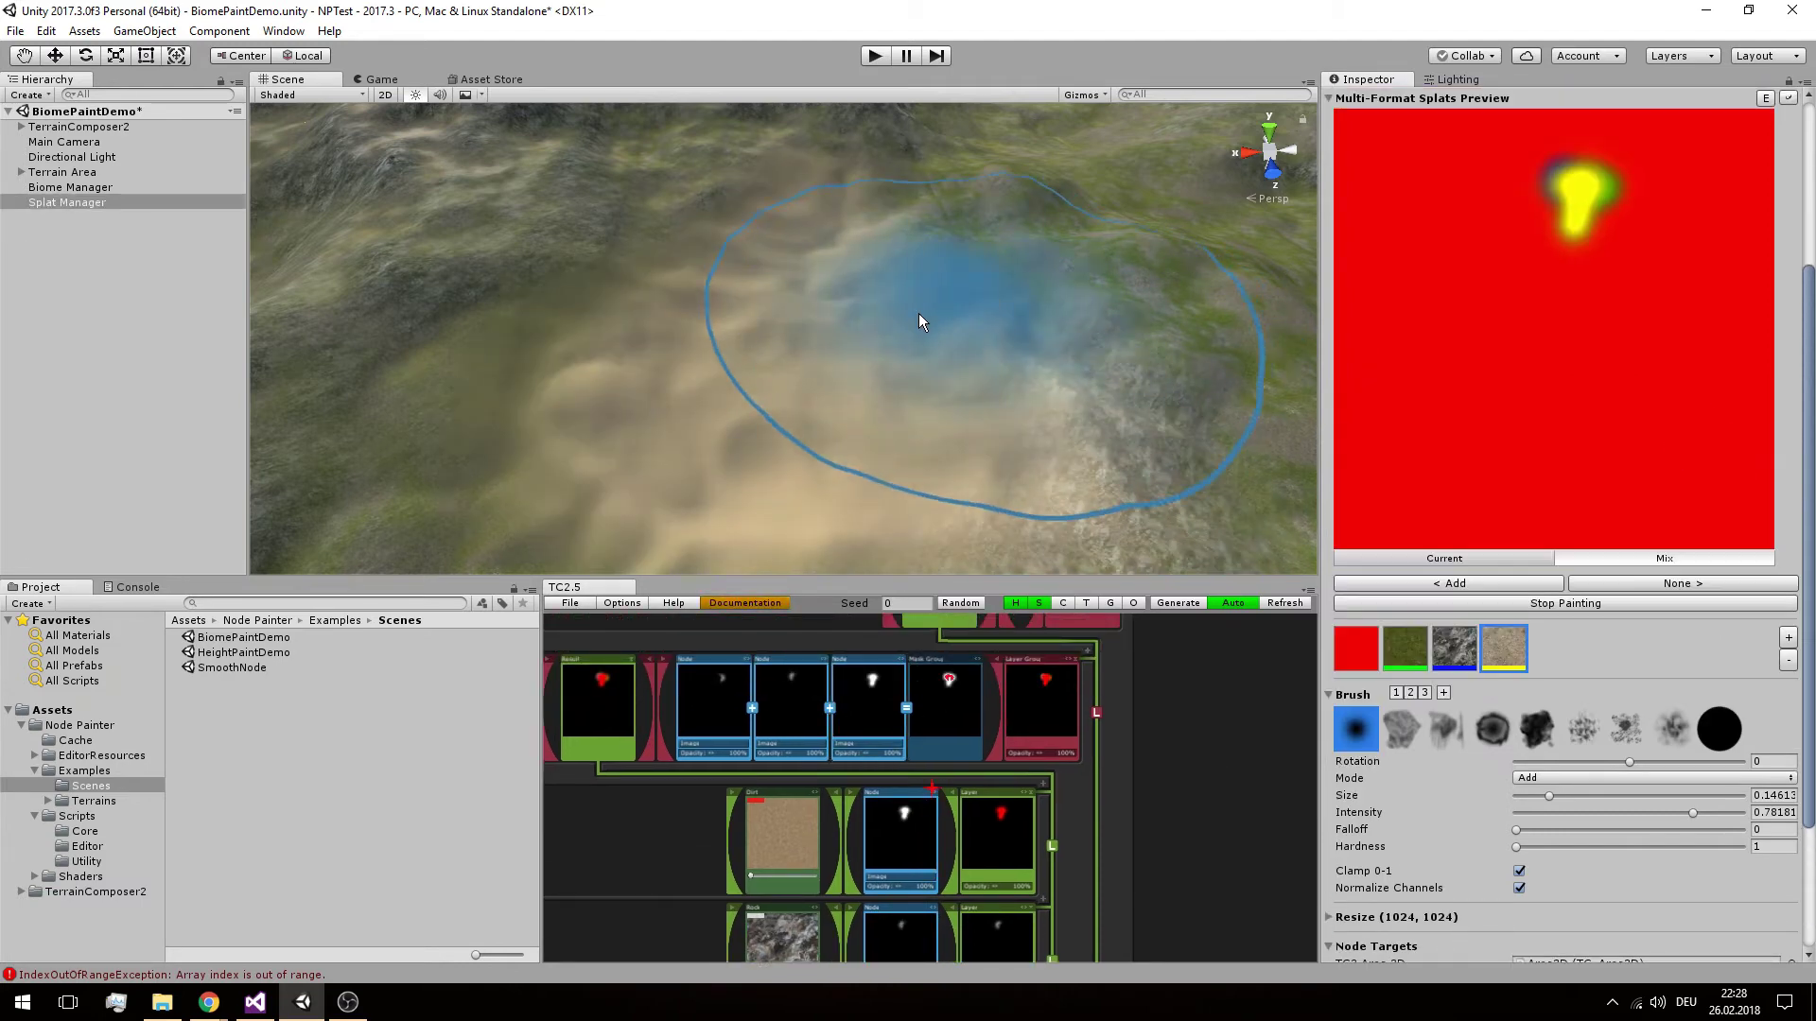
Paint rock over part of the dirt area, plus grass patches on both sides of the rock
scroll(946, 293, down, 6)
mouse_move(1053, 409)
mouse_down()
mouse_move(845, 452)
mouse_move(963, 321)
mouse_move(951, 354)
mouse_up()
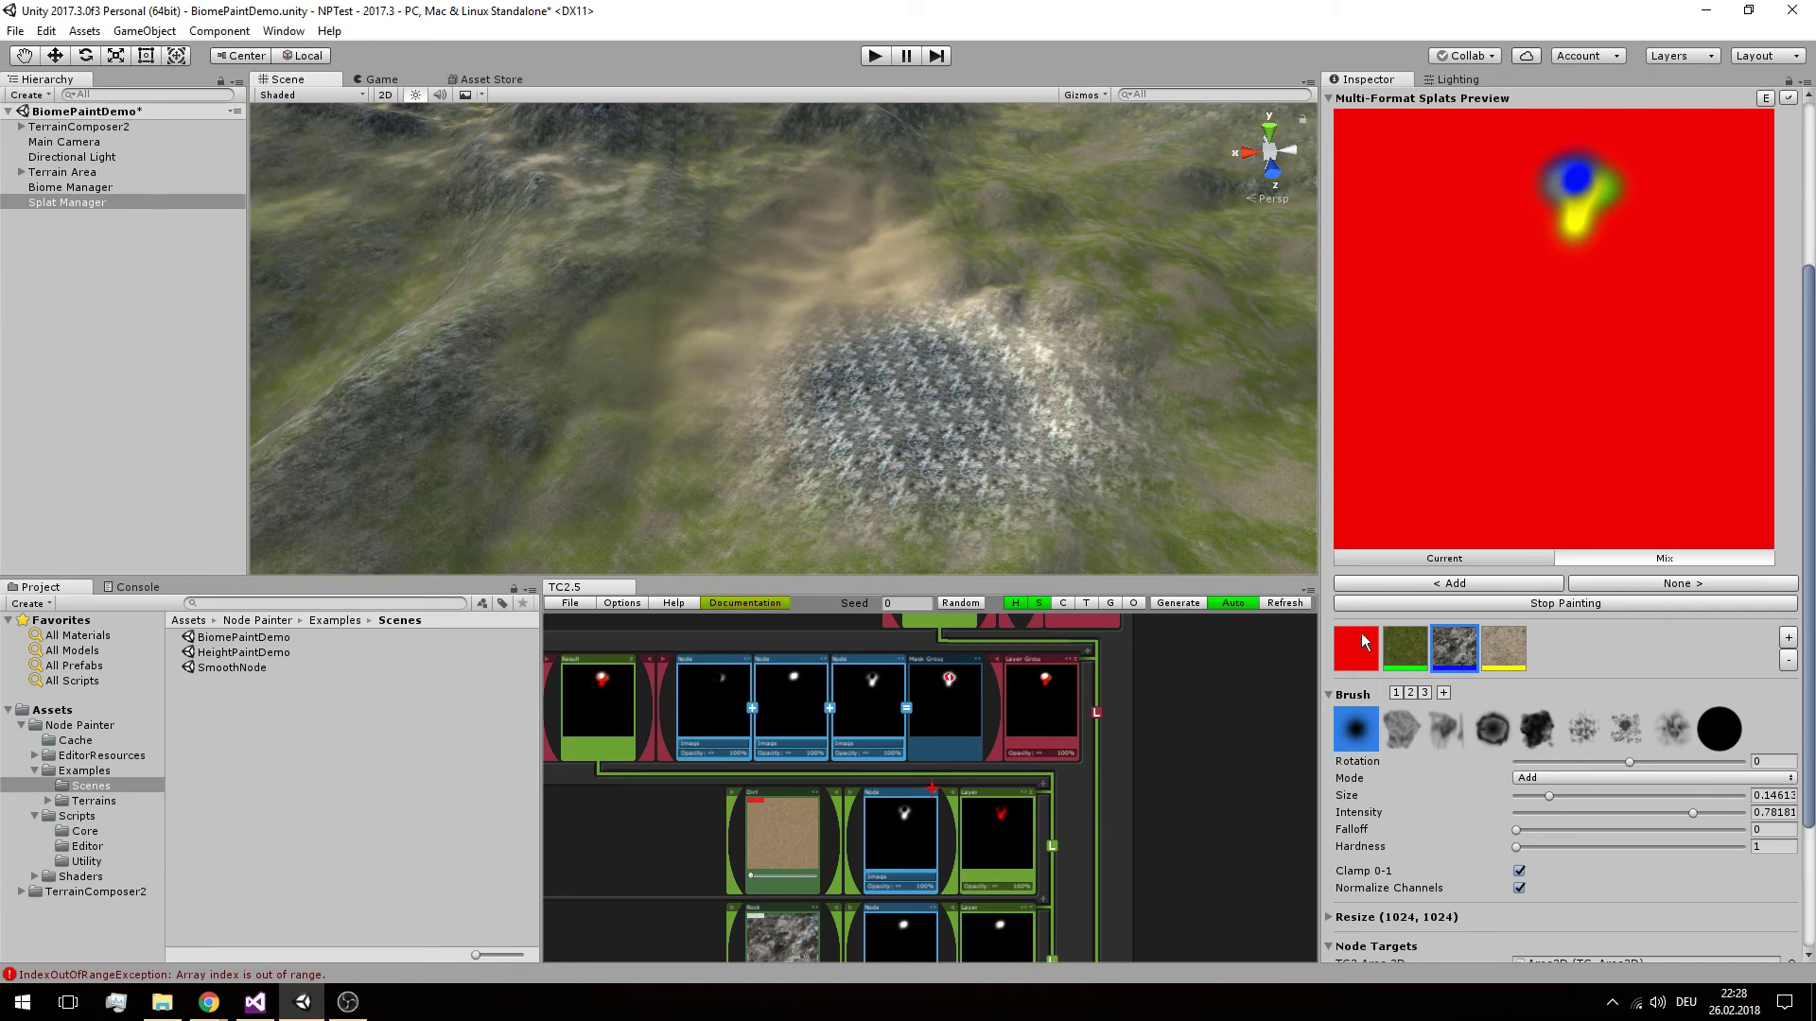
click(1390, 660)
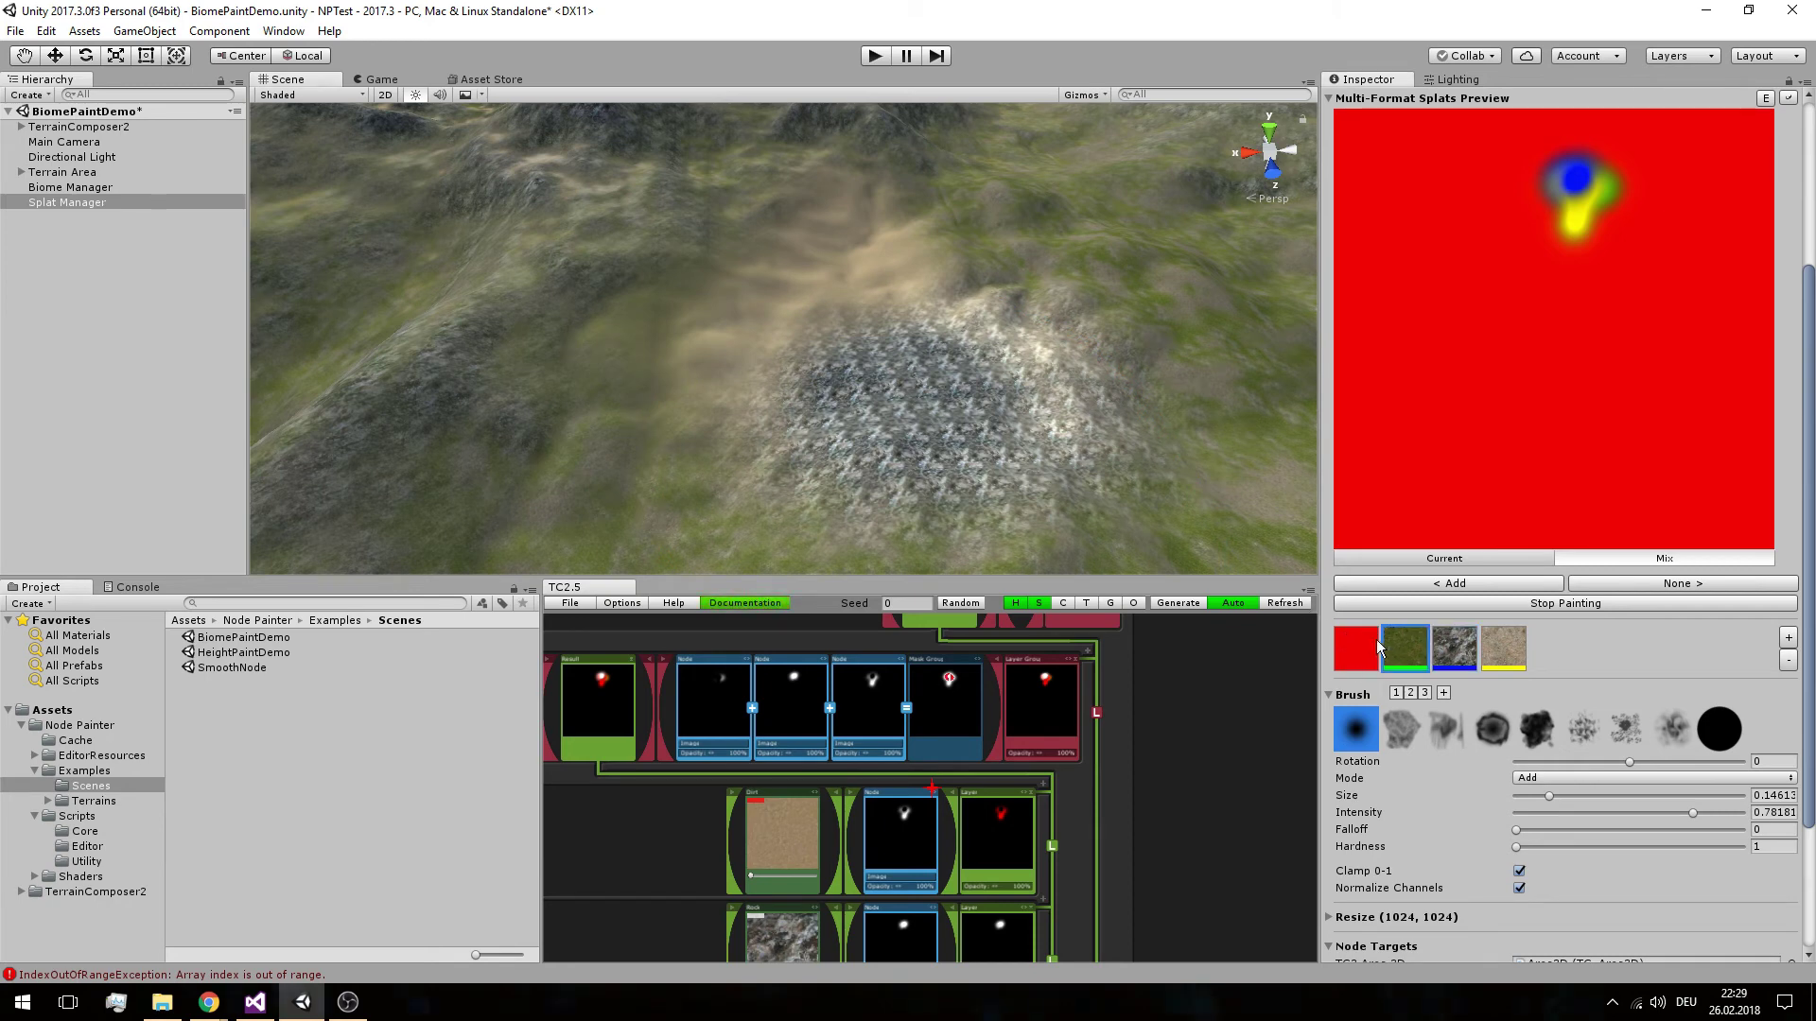
mouse_move(729, 430)
mouse_down()
mouse_move(769, 406)
mouse_move(957, 450)
mouse_up()
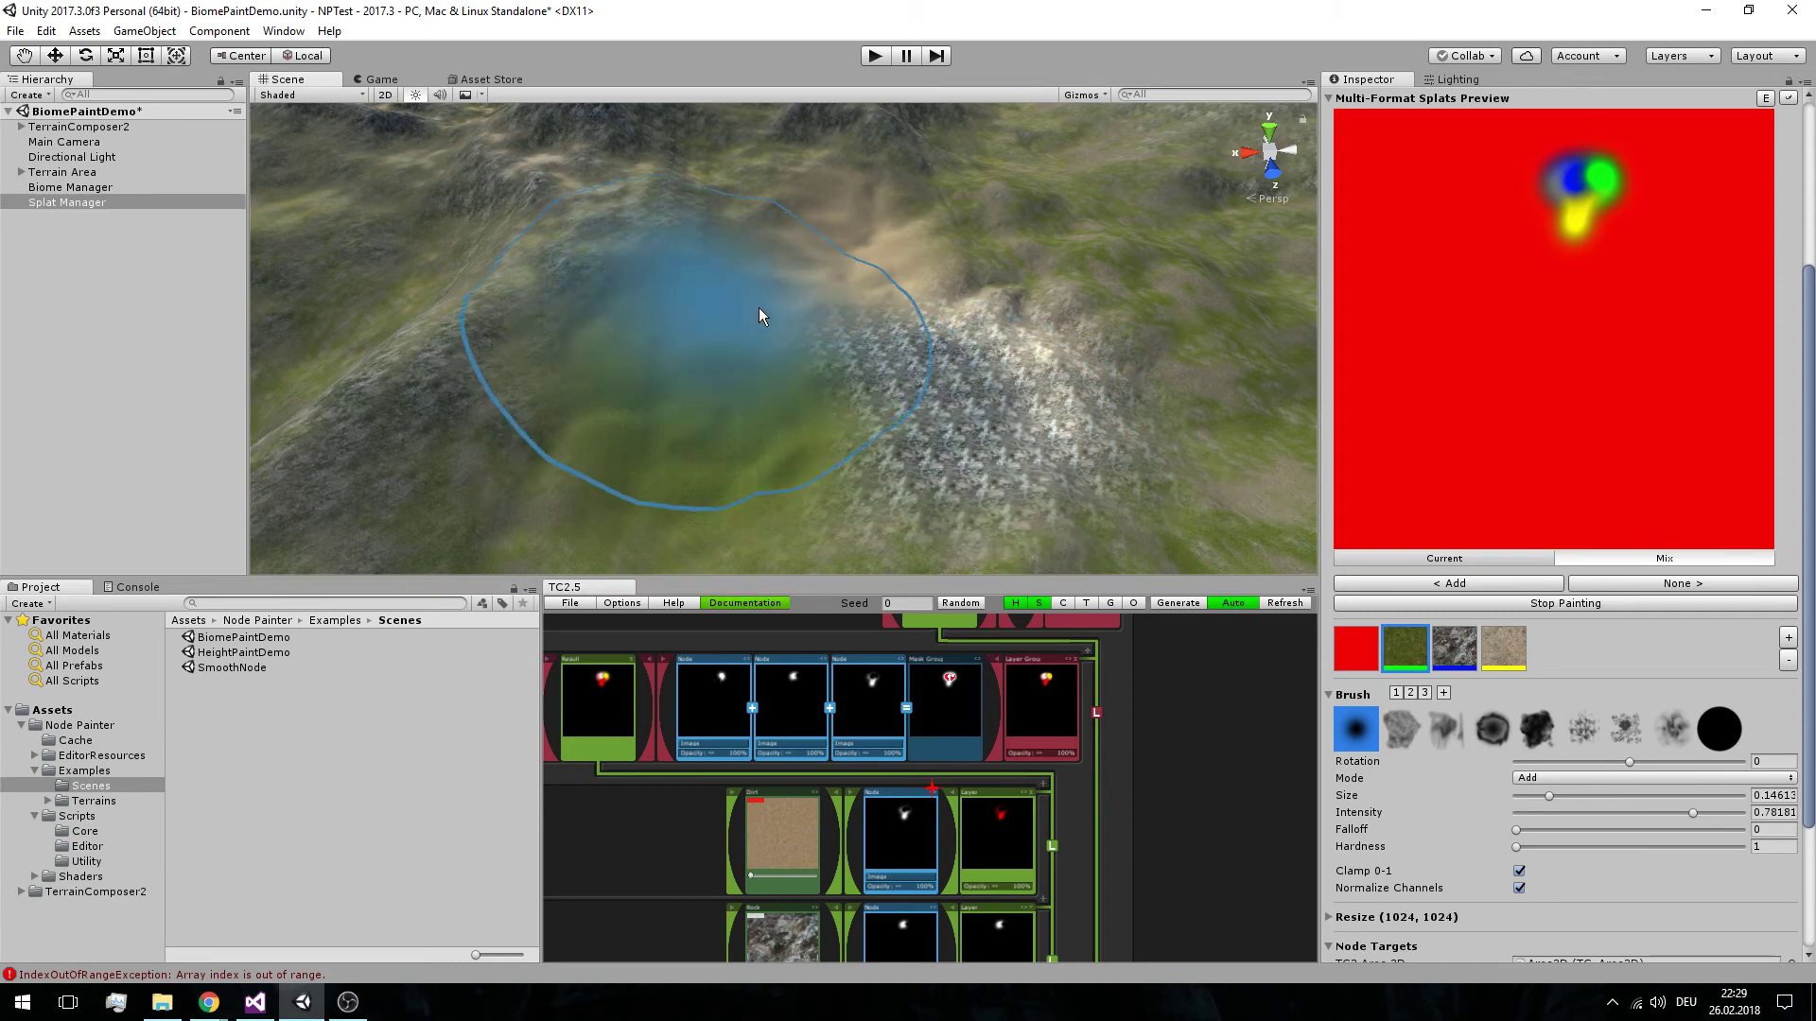
mouse_move(957, 364)
right_down()
mouse_move(974, 356)
mouse_move(784, 354)
mouse_move(925, 405)
mouse_move(1046, 393)
mouse_move(1075, 361)
mouse_move(1057, 354)
right_up()
mouse_move(1057, 354)
mouse_down()
mouse_move(1017, 410)
mouse_move(1038, 337)
mouse_move(1013, 394)
mouse_move(1007, 361)
mouse_move(1008, 401)
mouse_move(928, 434)
mouse_move(1027, 397)
mouse_up()
mouse_move(1027, 397)
middle_down()
mouse_move(1124, 375)
mouse_move(927, 349)
middle_up()
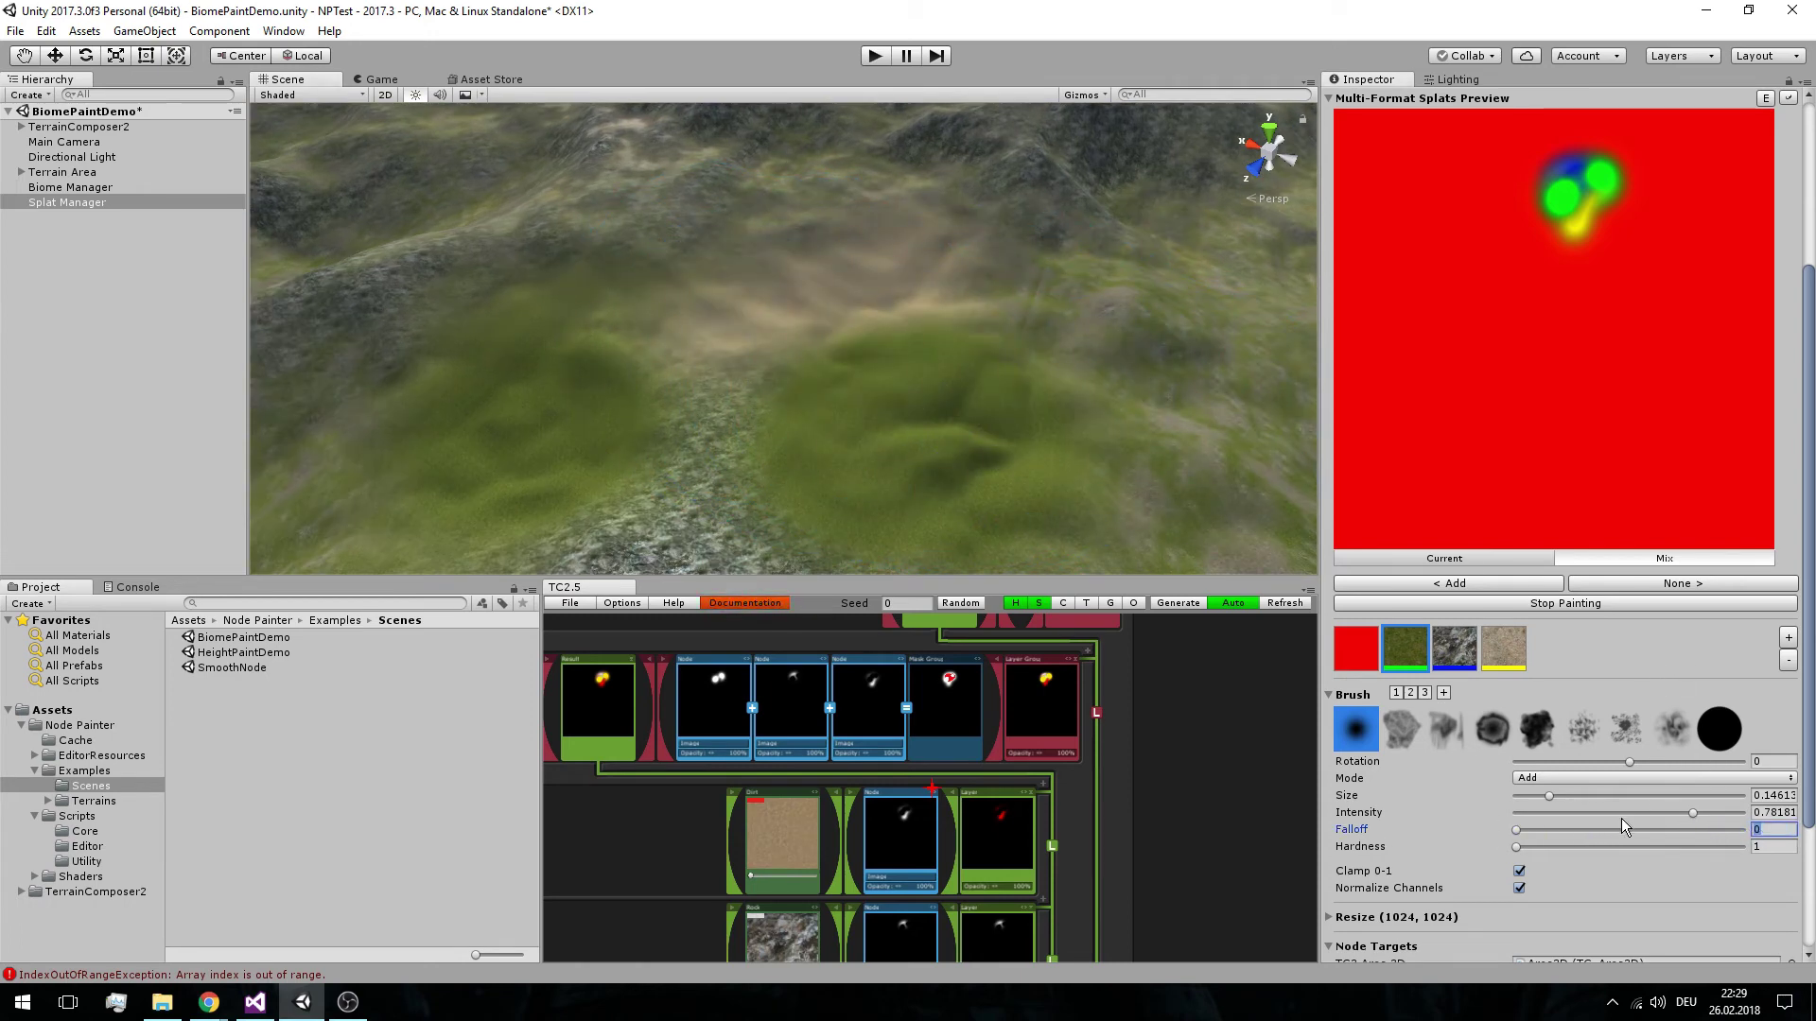
Set the brush intensity to 1 and paint grass over the remaining dirt area
drag(1694, 814, 1778, 812)
mouse_move(856, 379)
middle_down()
mouse_move(822, 385)
mouse_move(794, 482)
middle_up()
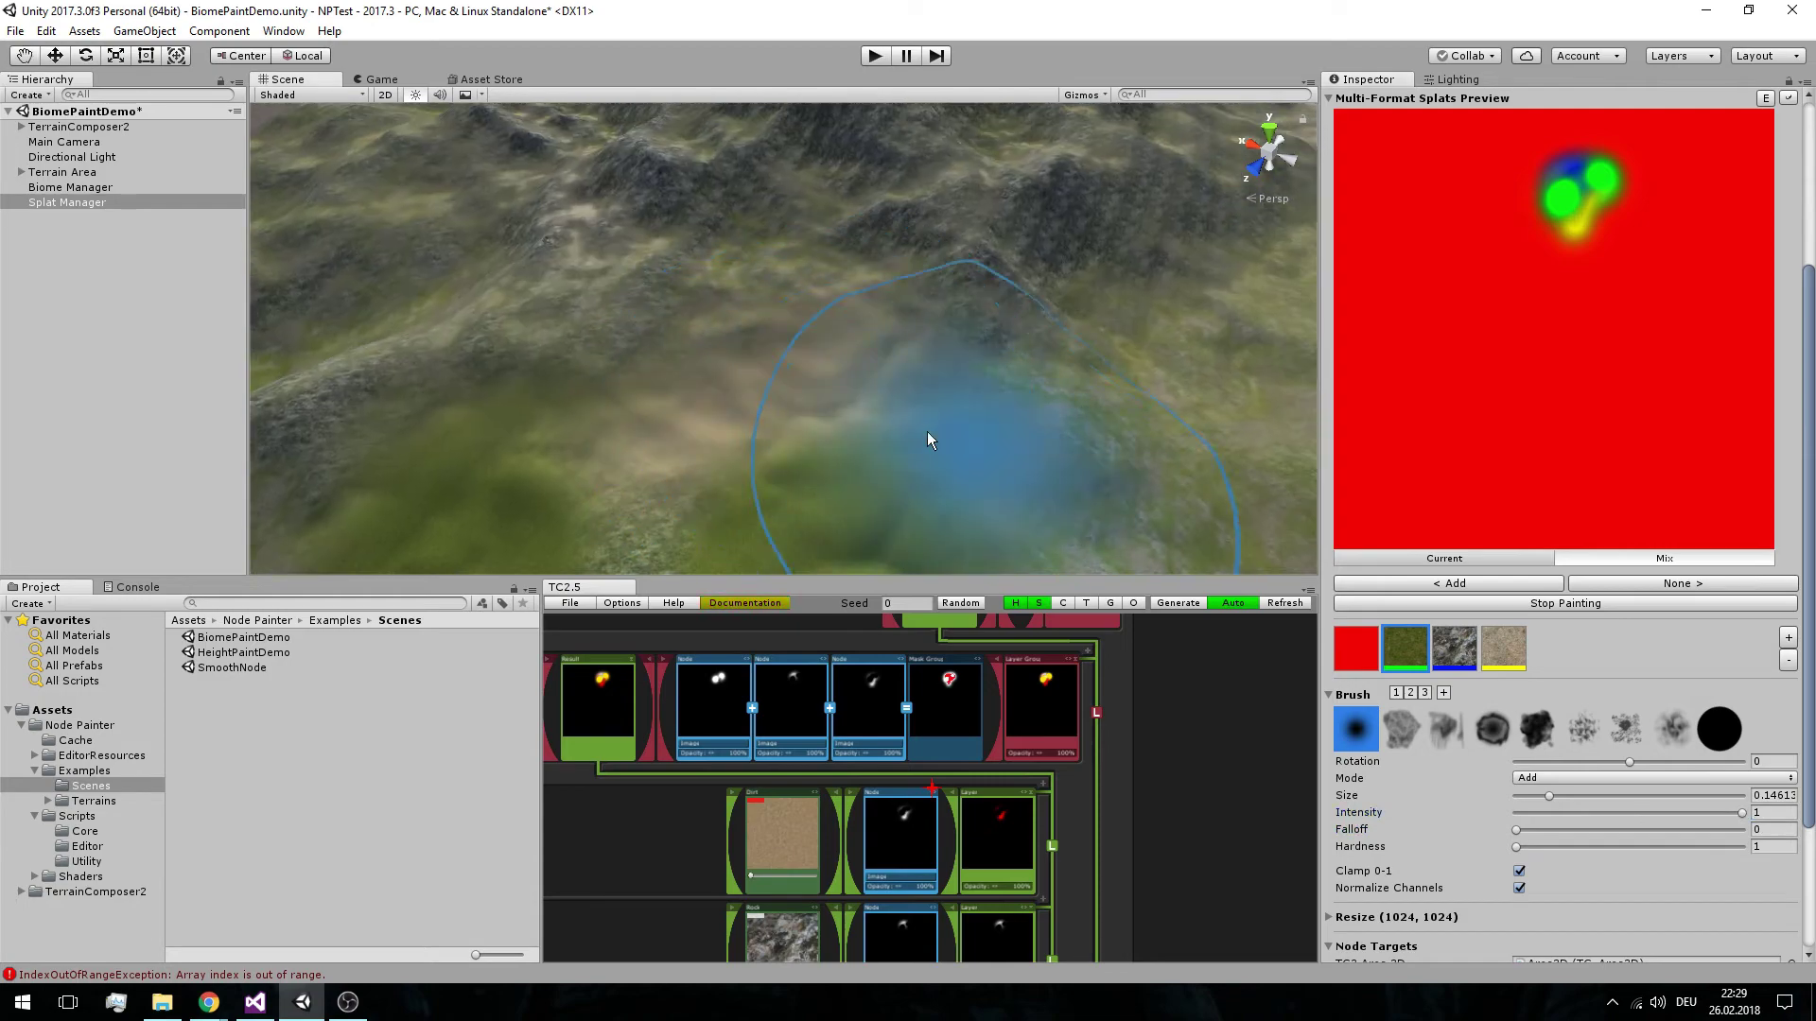
drag(959, 437, 871, 430)
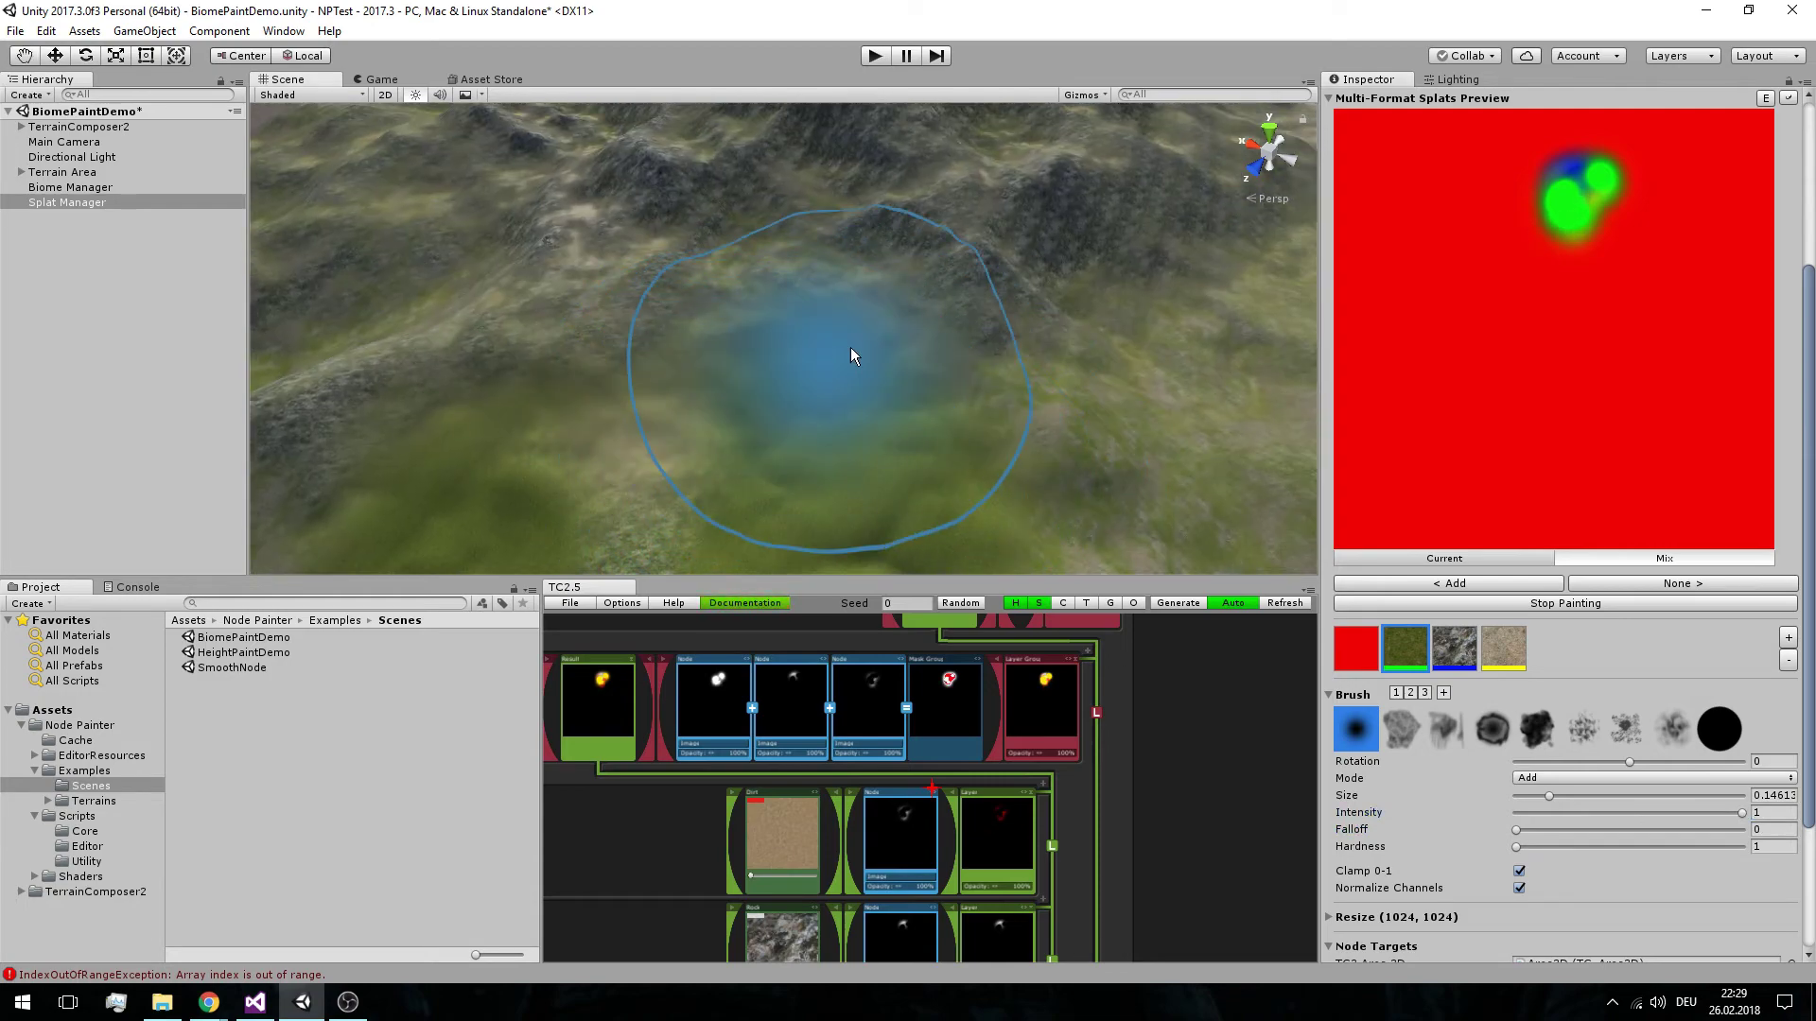
Frame the Terrain Area in the scene view, examine the painted patches from nearby and reselect the Splat Manager
scroll(877, 320, up, 3)
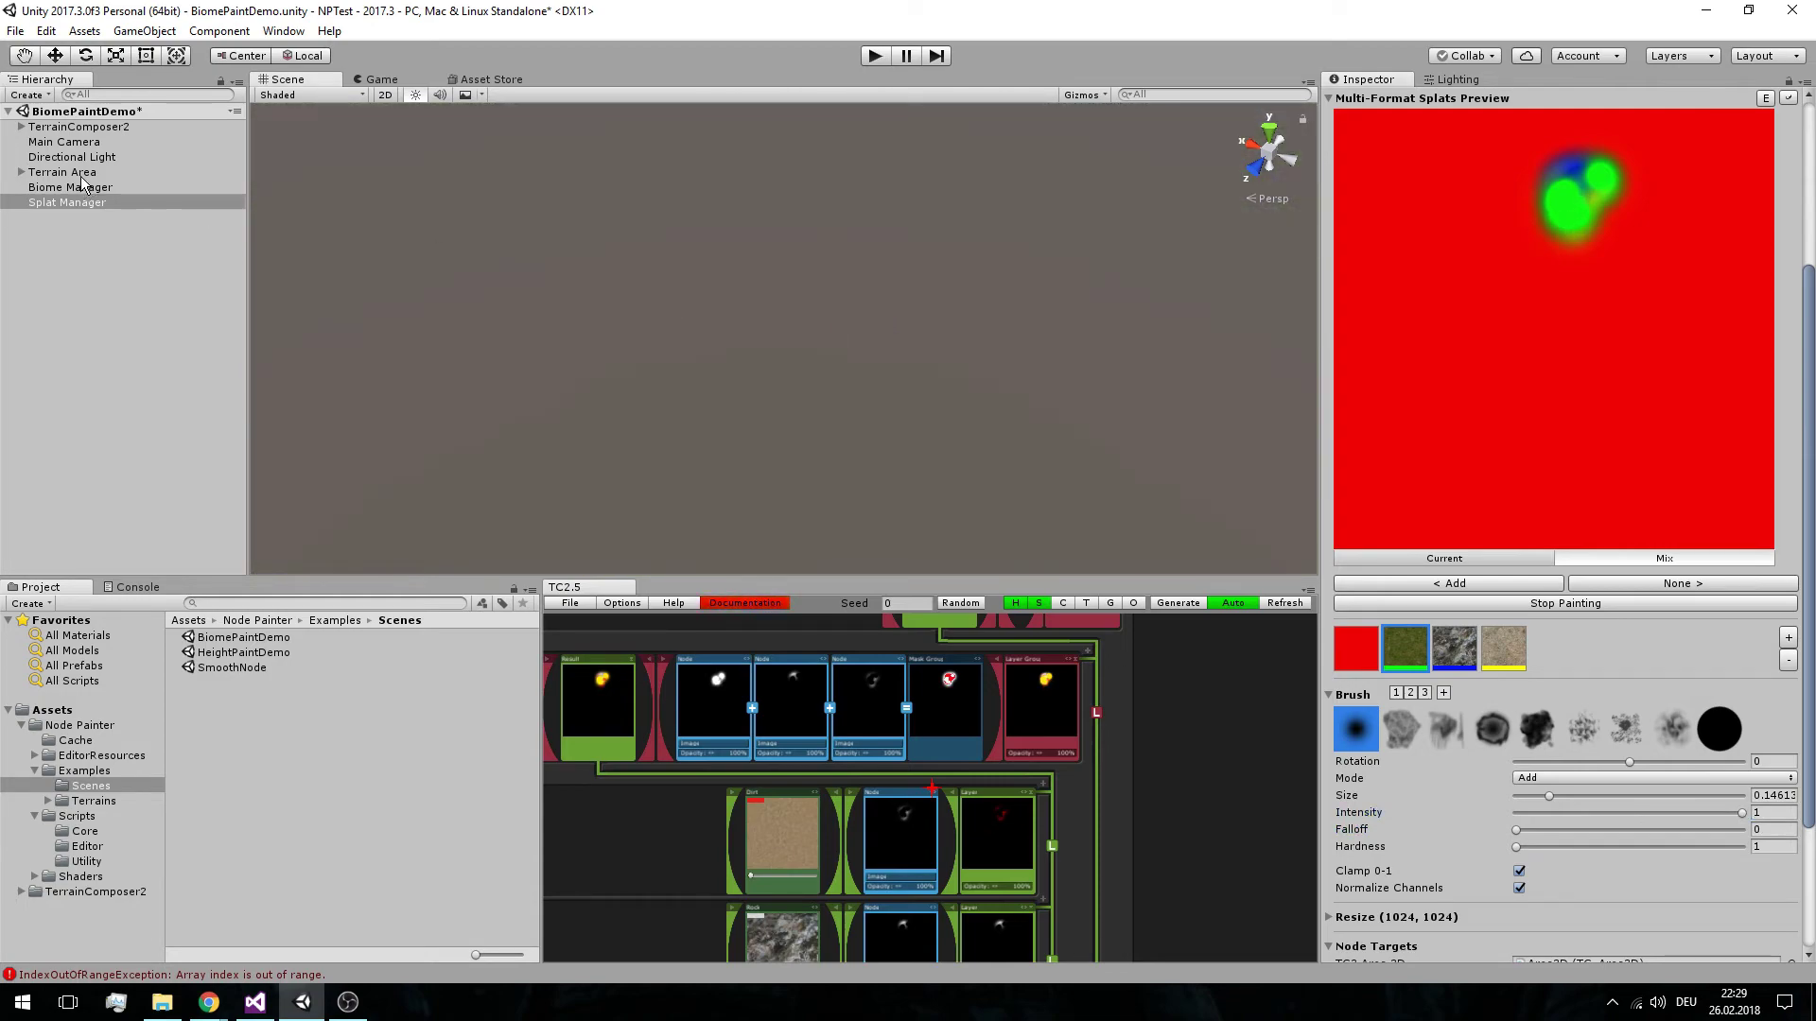
double_click(79, 175)
scroll(822, 351, up, 5)
right_drag(800, 388, 946, 266)
alt+drag(948, 274, 784, 251)
click(94, 205)
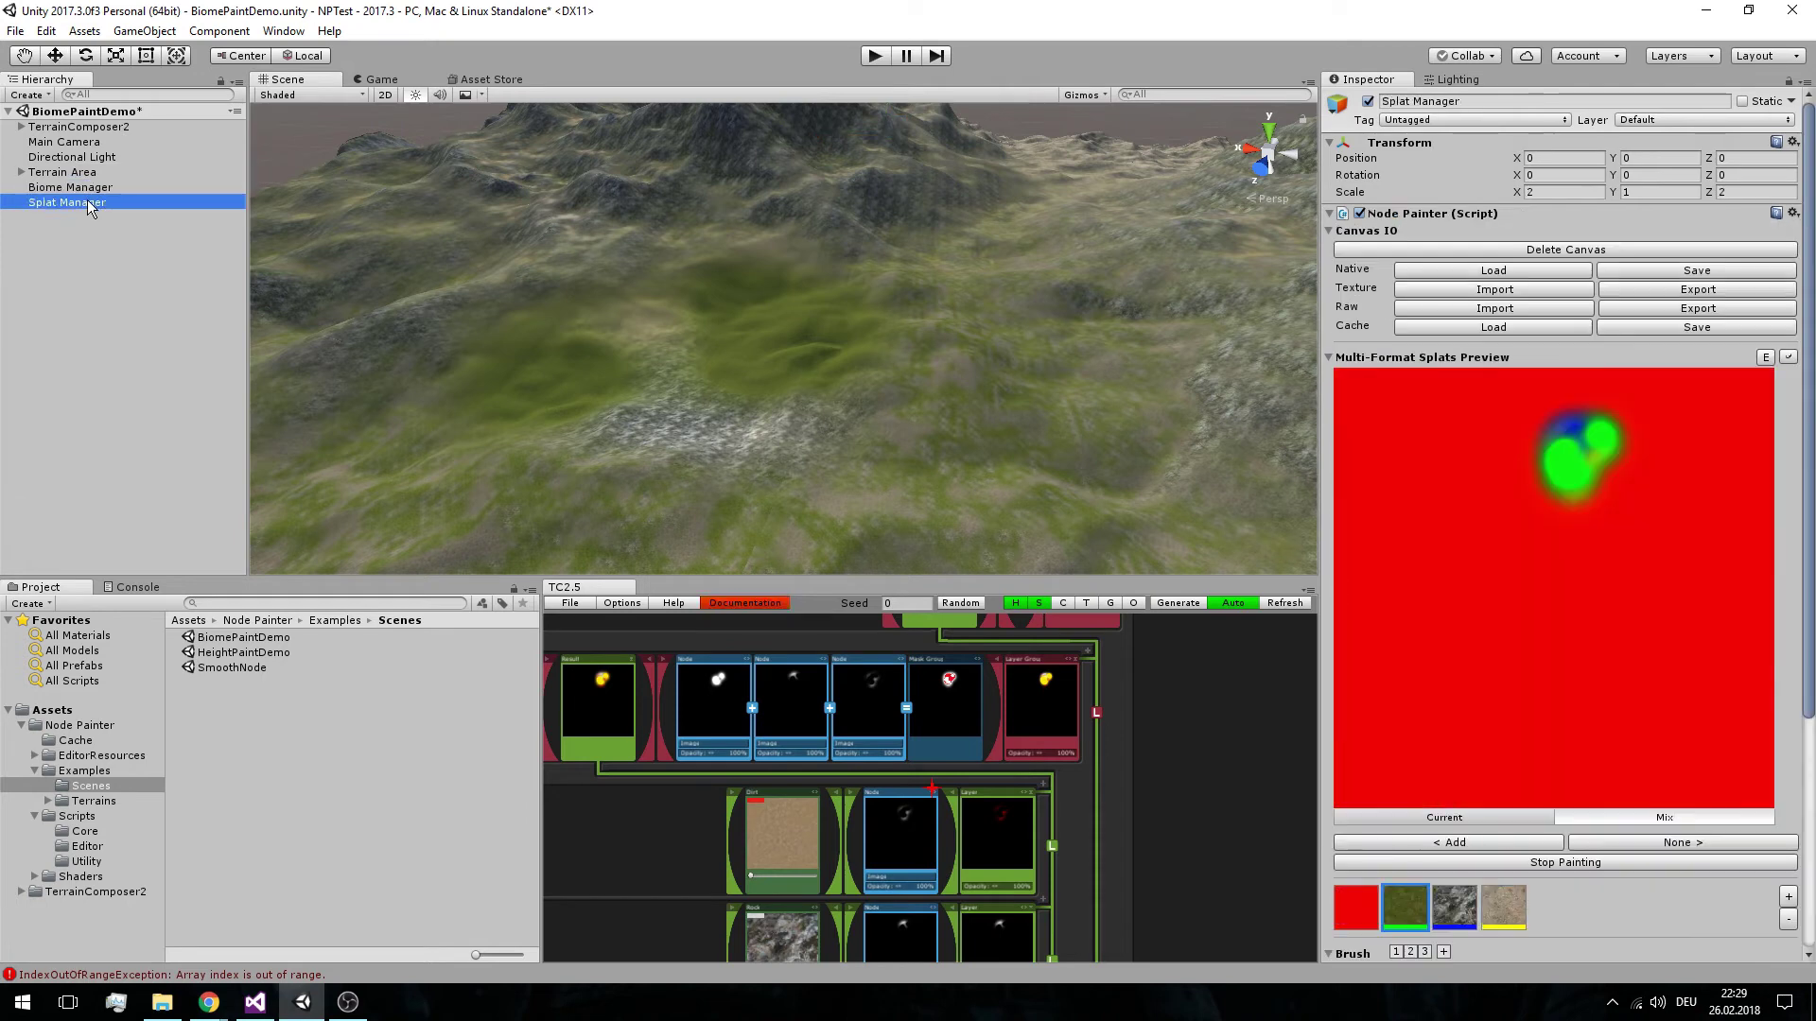
scroll(1747, 417, down, 3)
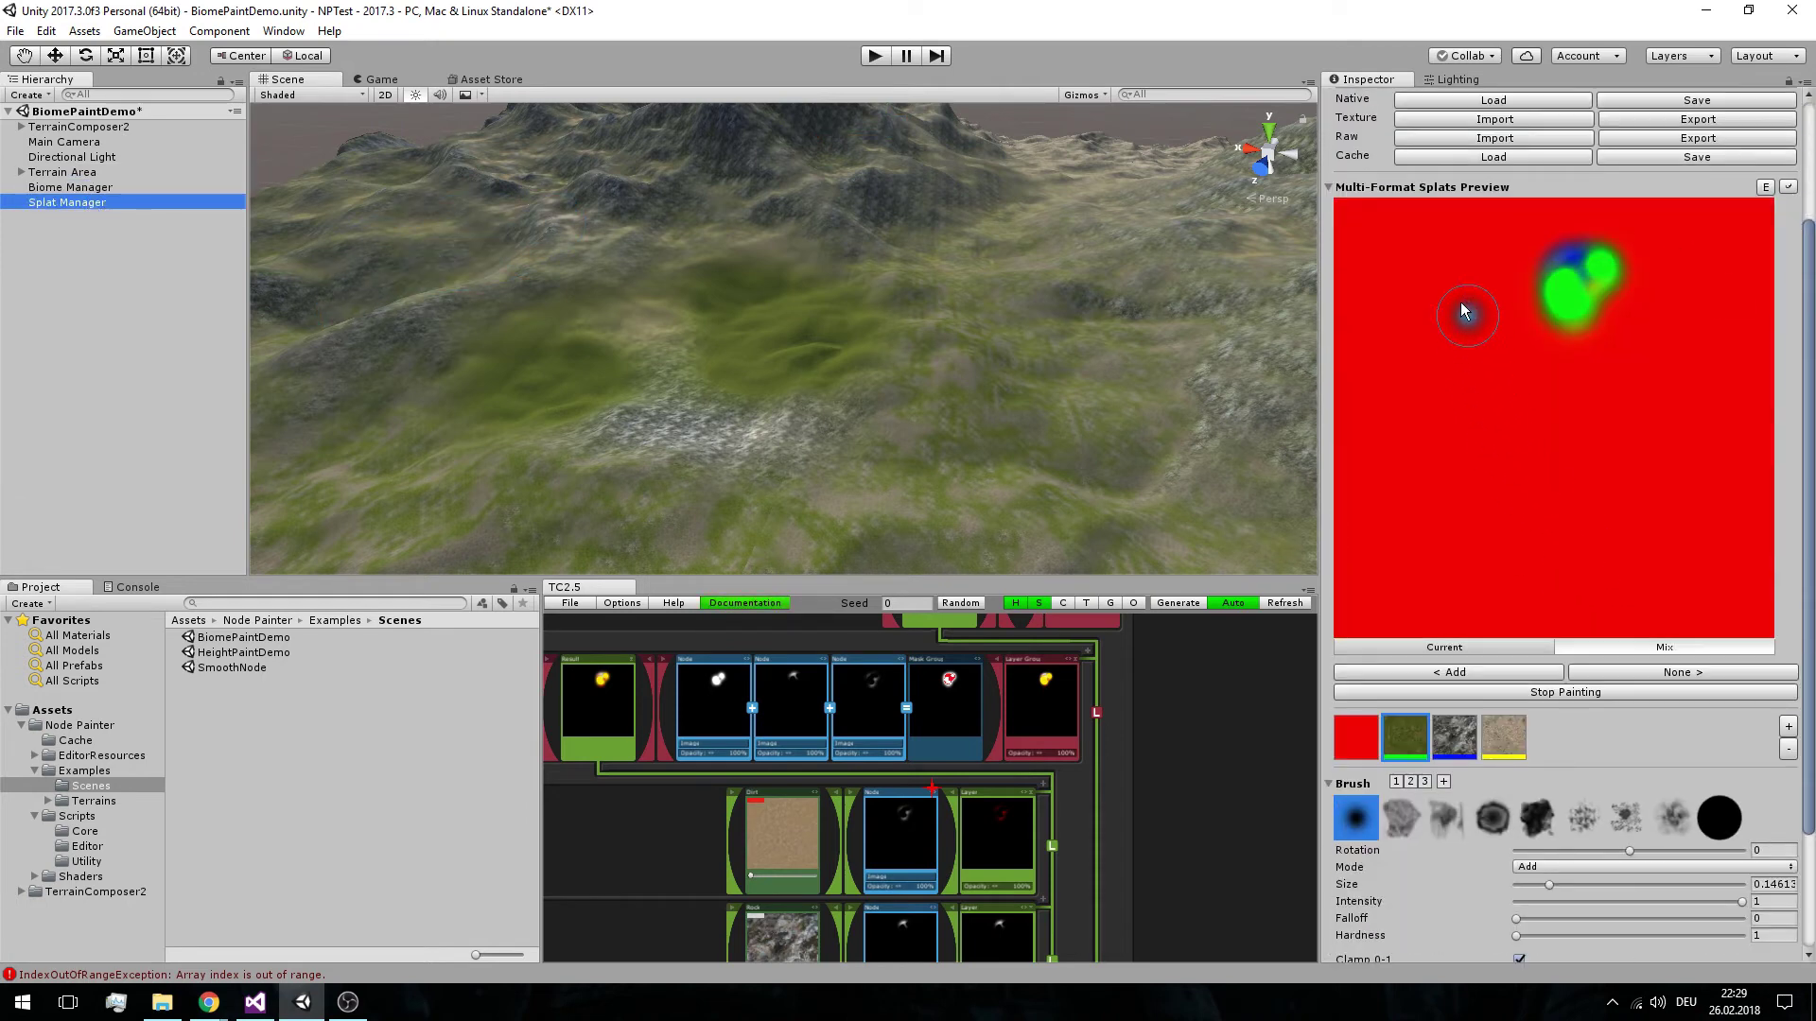
Try the Replace brush mode, and set the brush mode to Lerp
scroll(1452, 237, down, 2)
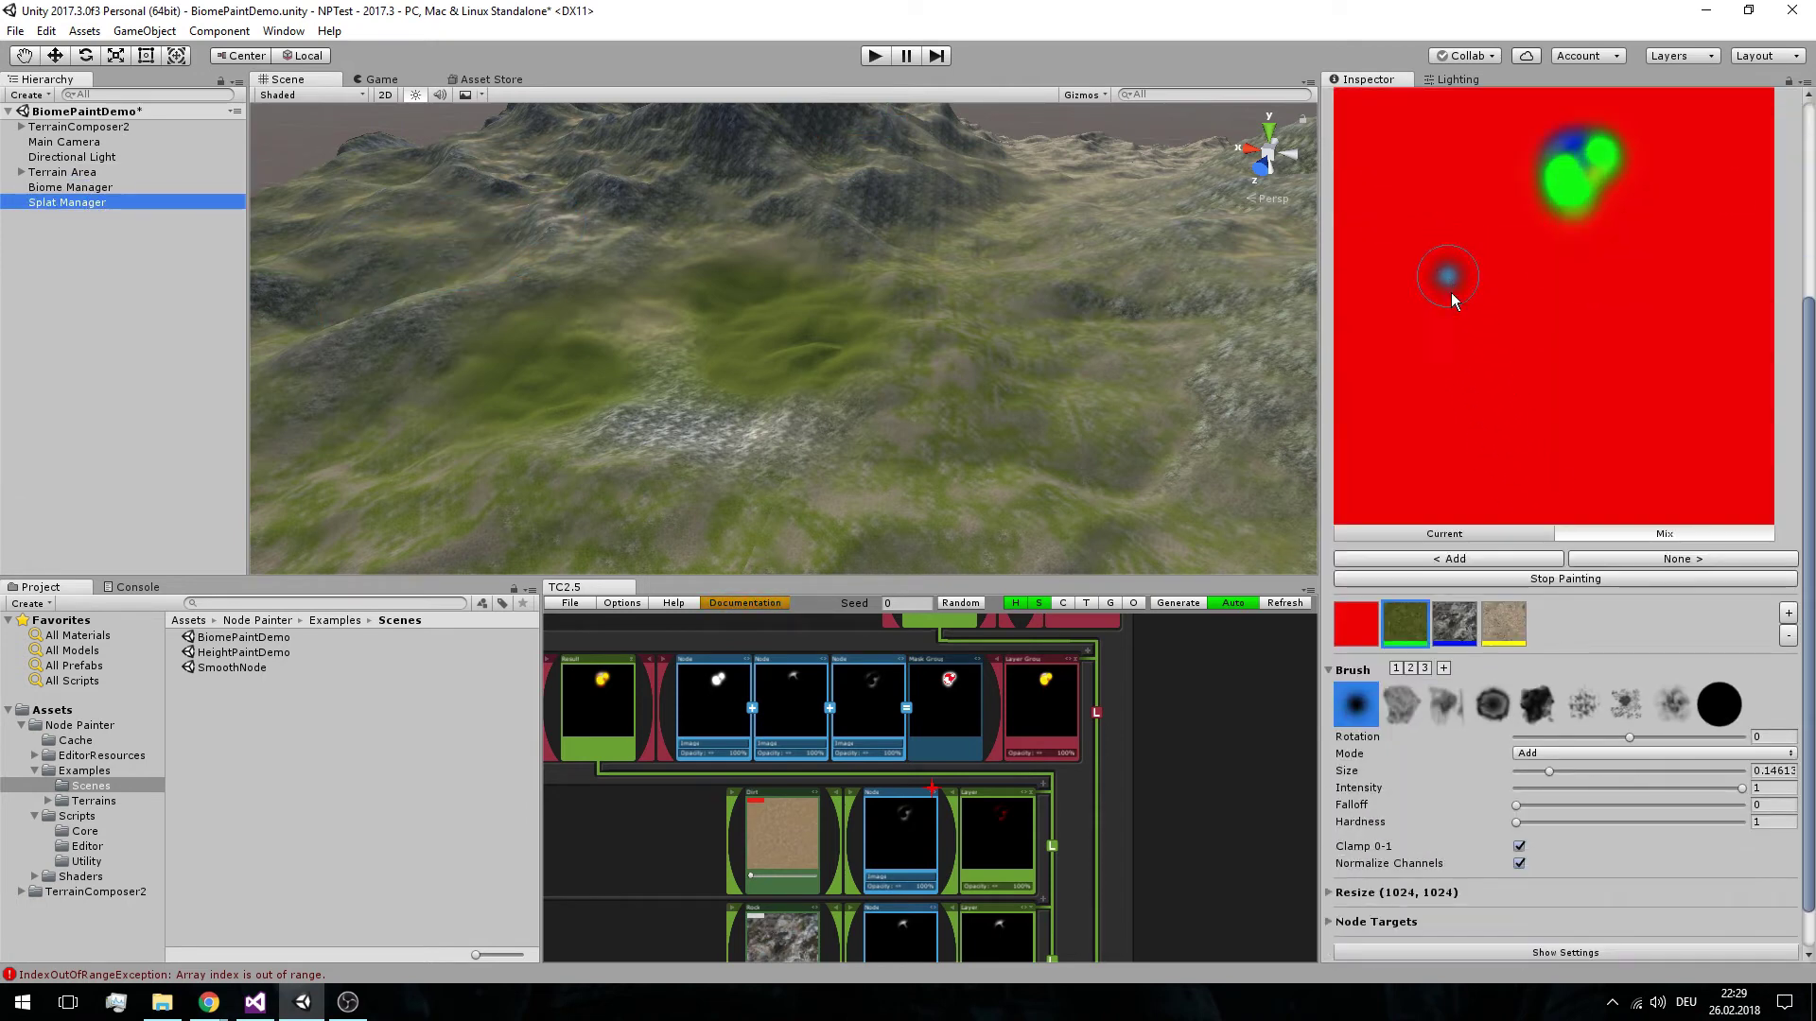
scroll(1554, 739, down, 1)
click(1543, 706)
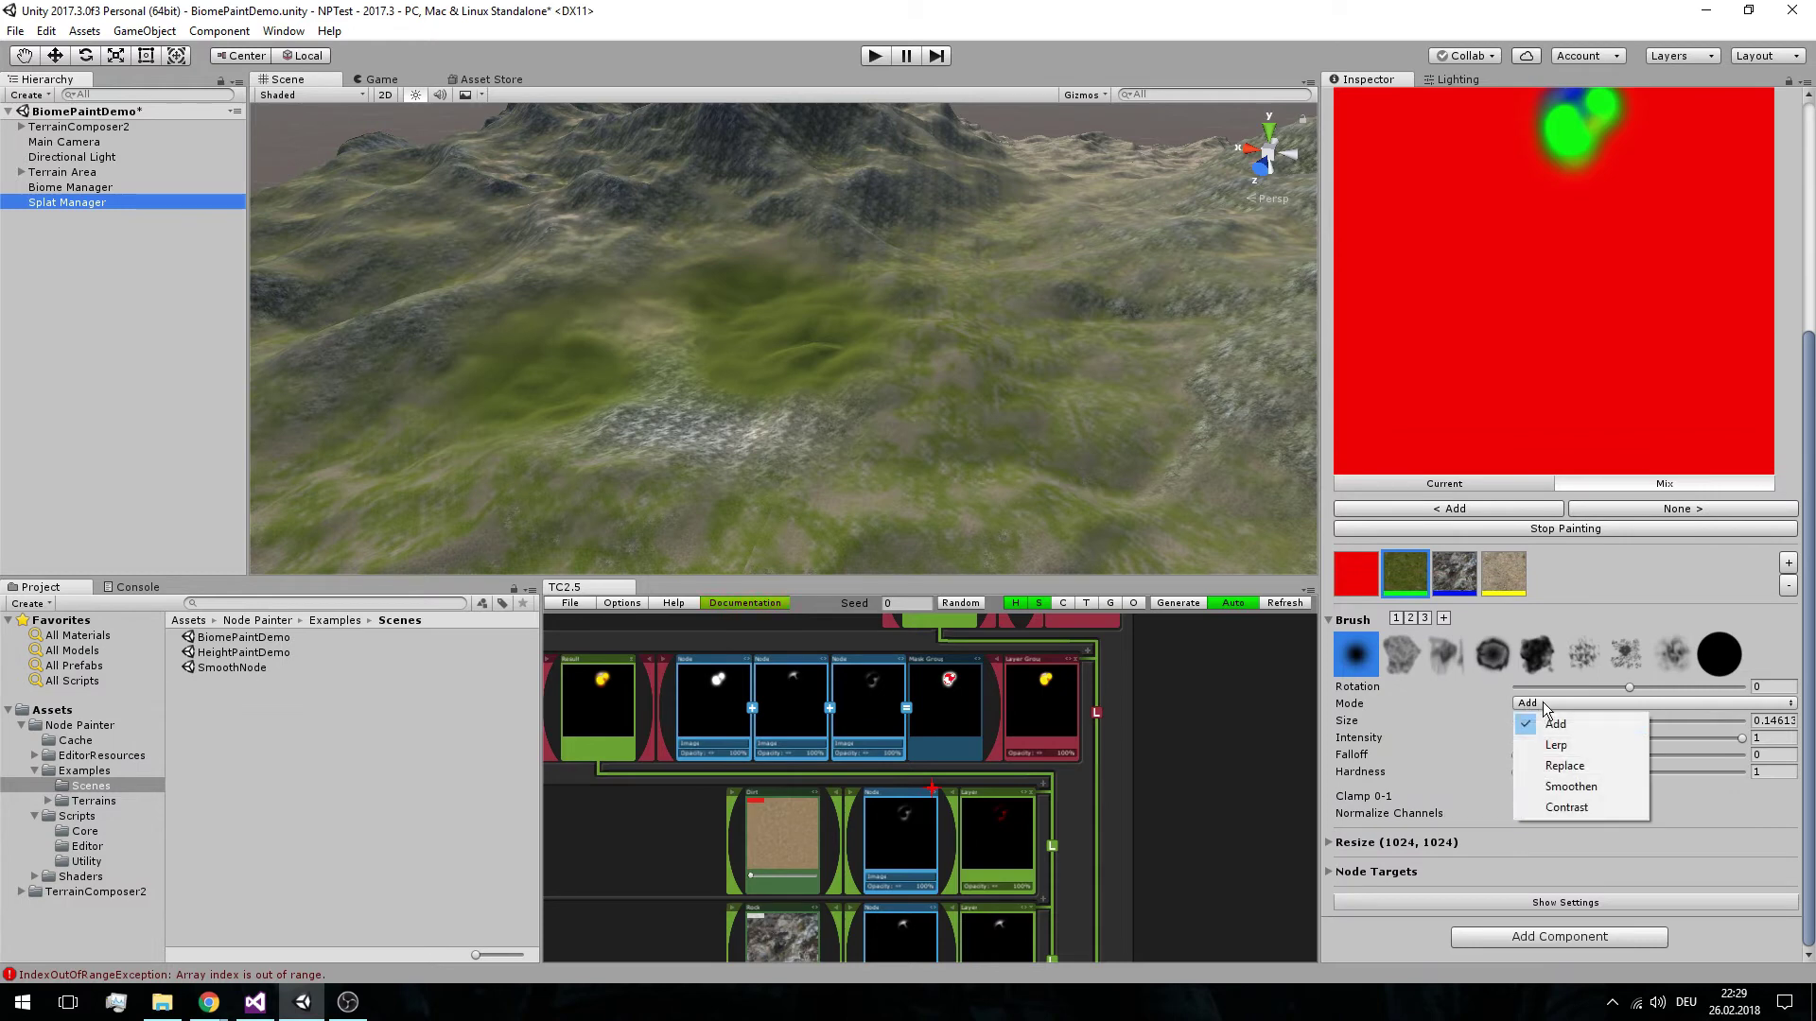
click(1568, 766)
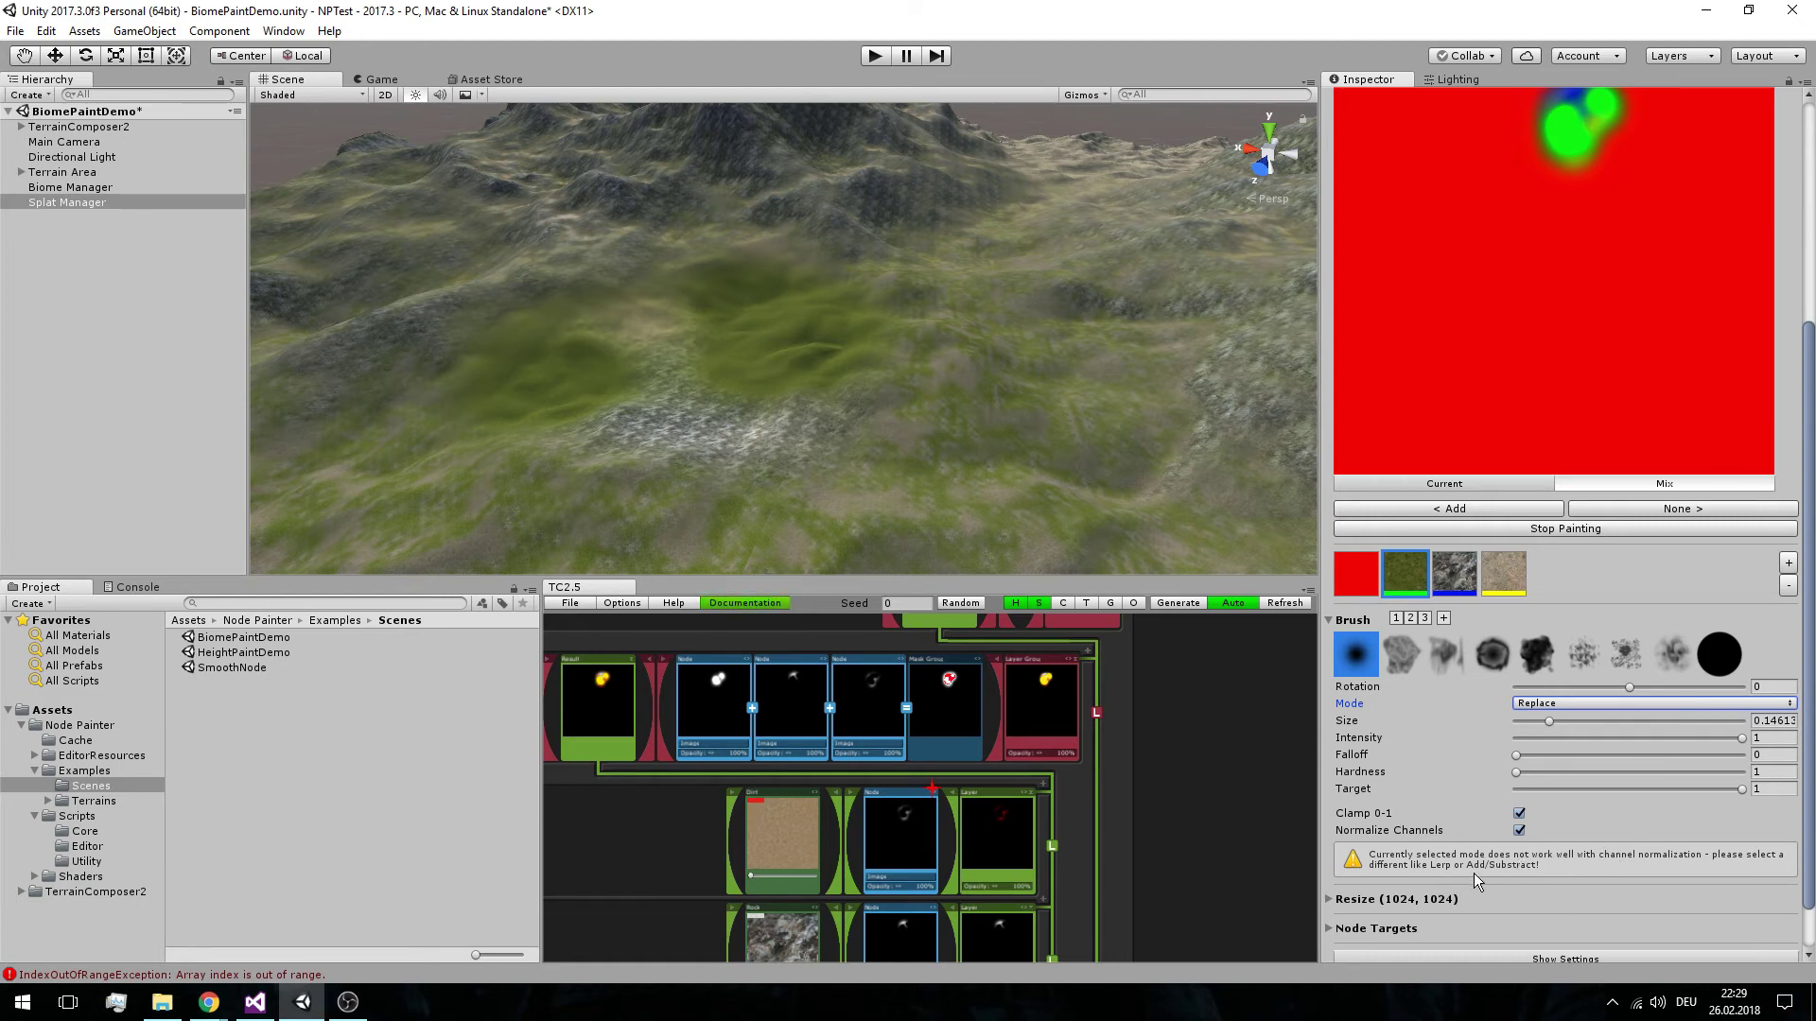
click(1556, 704)
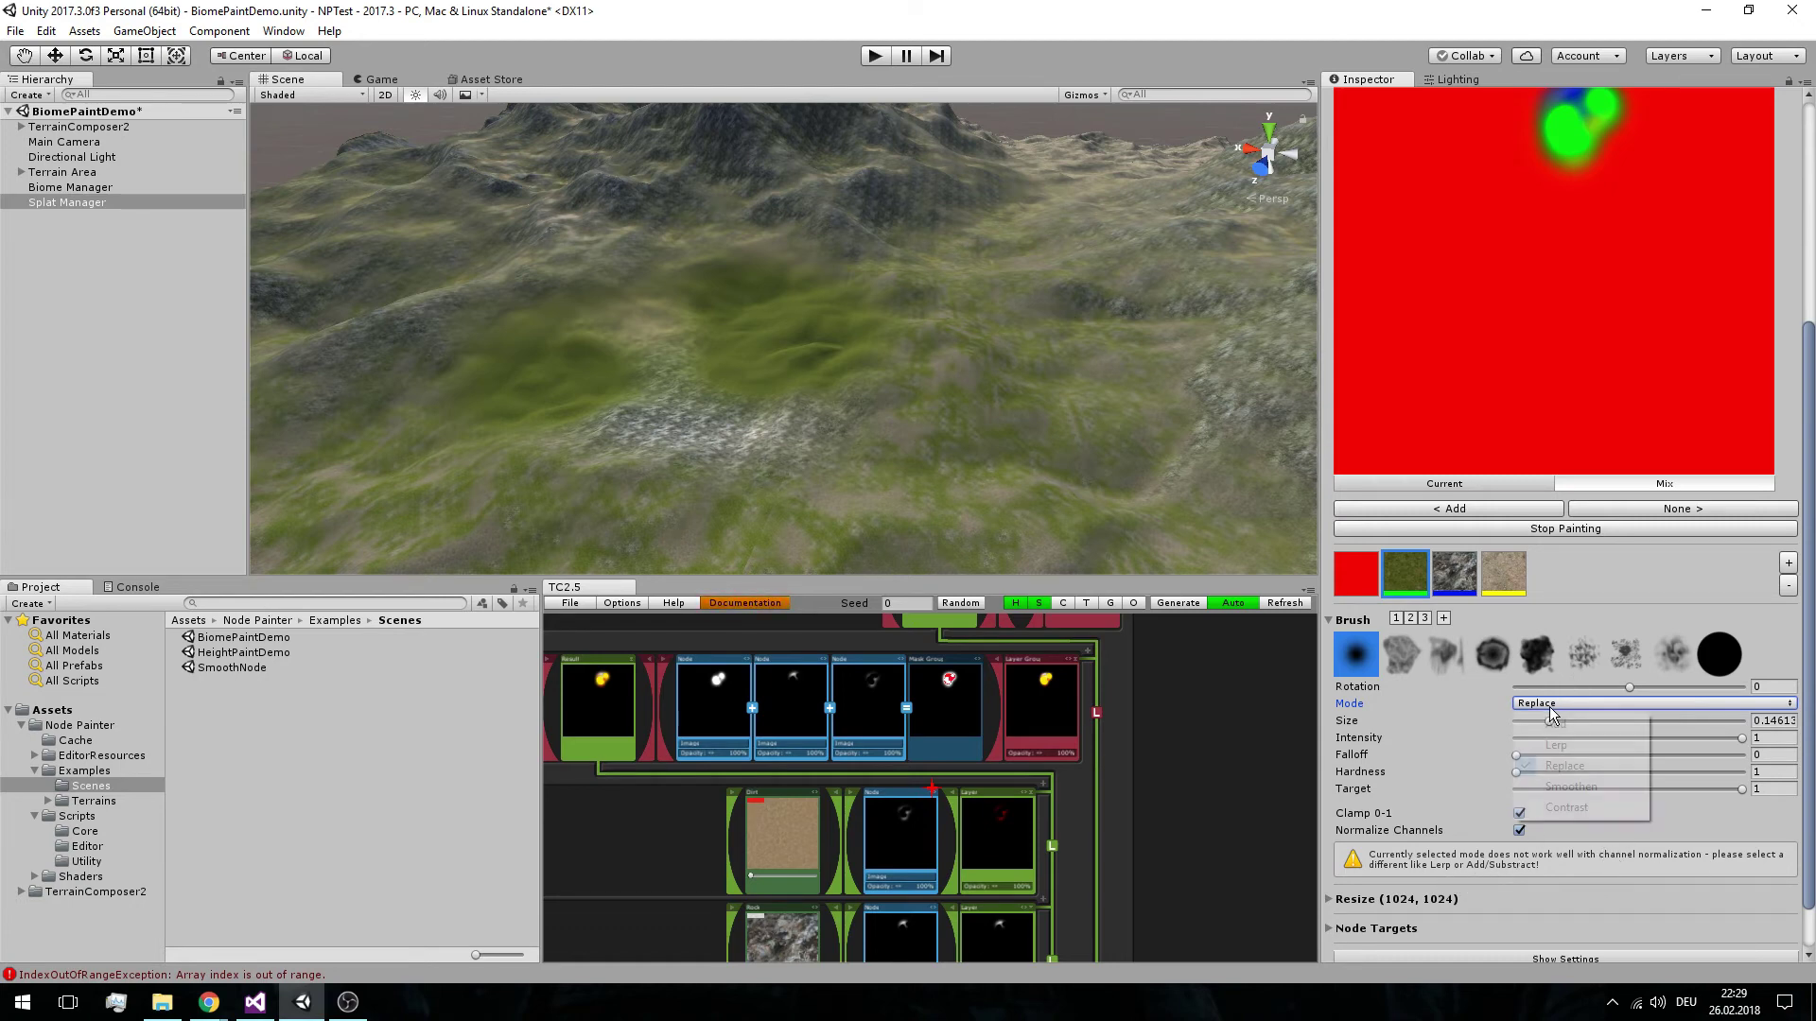
click(1575, 754)
Paint grass in Lerp mode over the rock area between the existing grass patches
mouse_move(729, 356)
middle_down()
mouse_move(837, 378)
mouse_move(874, 333)
middle_up()
scroll(1075, 377, up, 5)
drag(831, 384, 851, 304)
mouse_move(1046, 352)
mouse_down()
mouse_move(1003, 337)
mouse_move(1059, 390)
mouse_move(1013, 361)
mouse_move(1069, 434)
mouse_up()
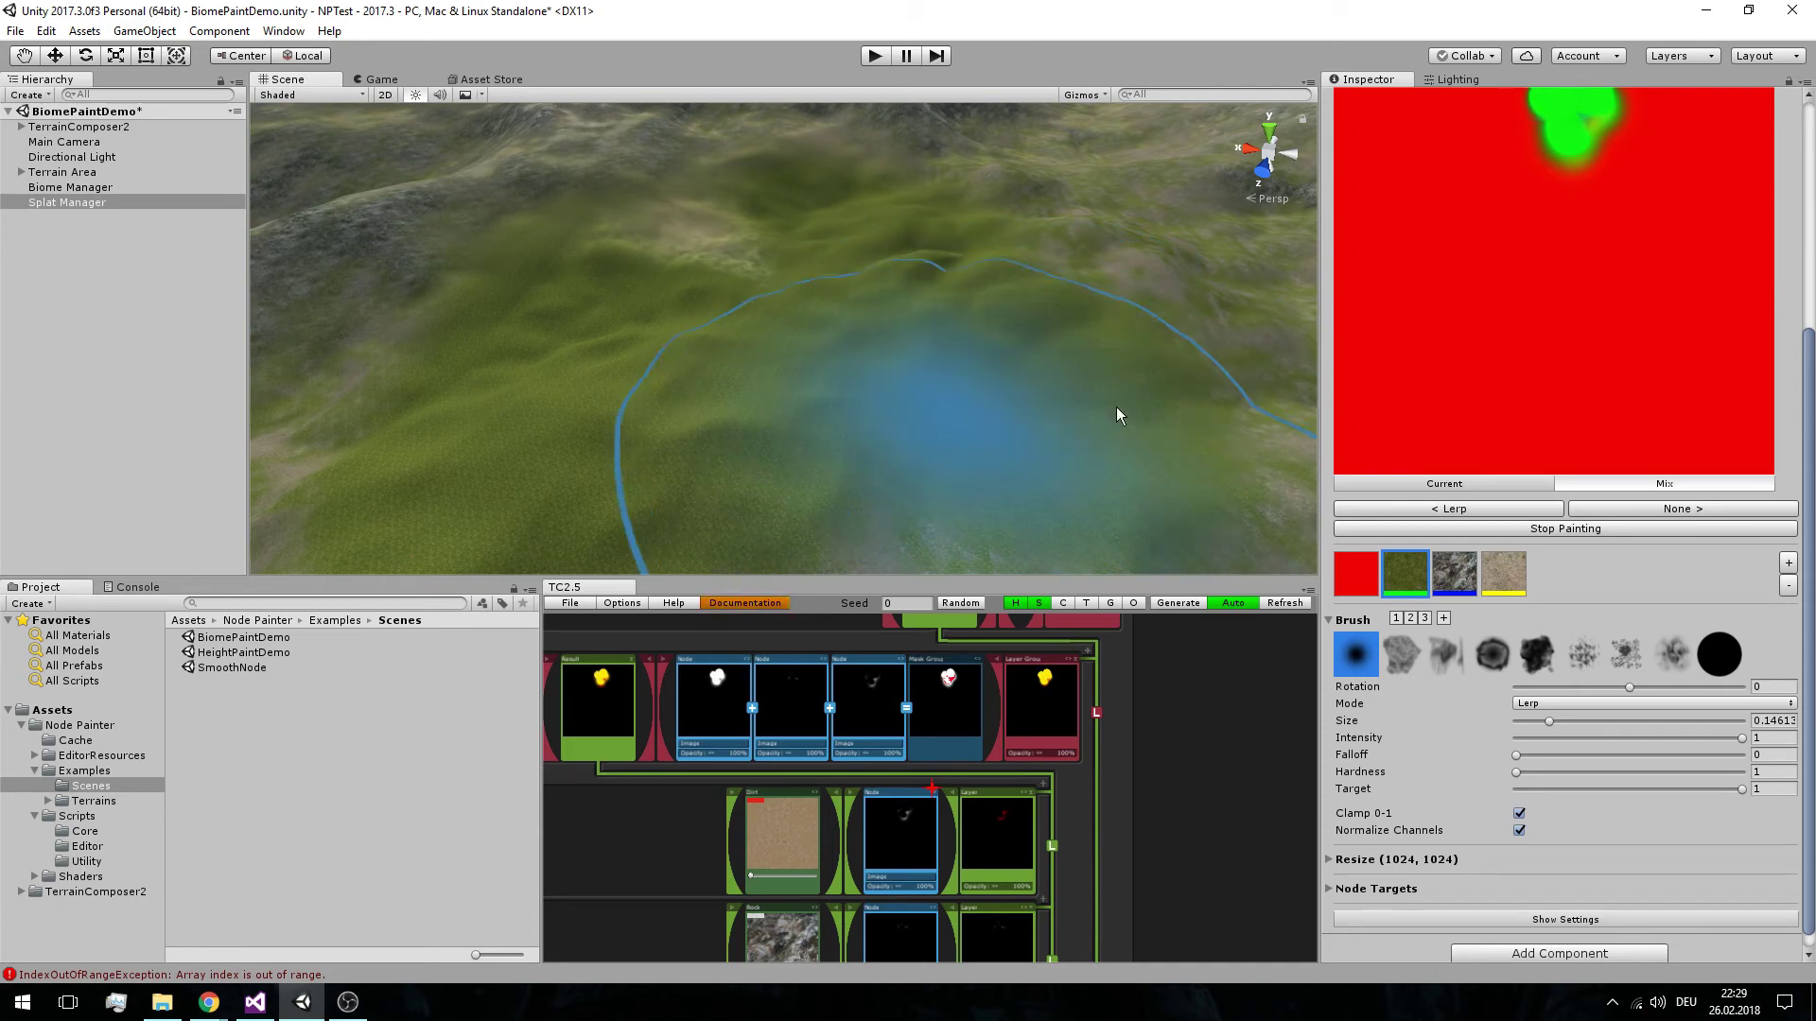
middle_drag(1053, 289, 1122, 314)
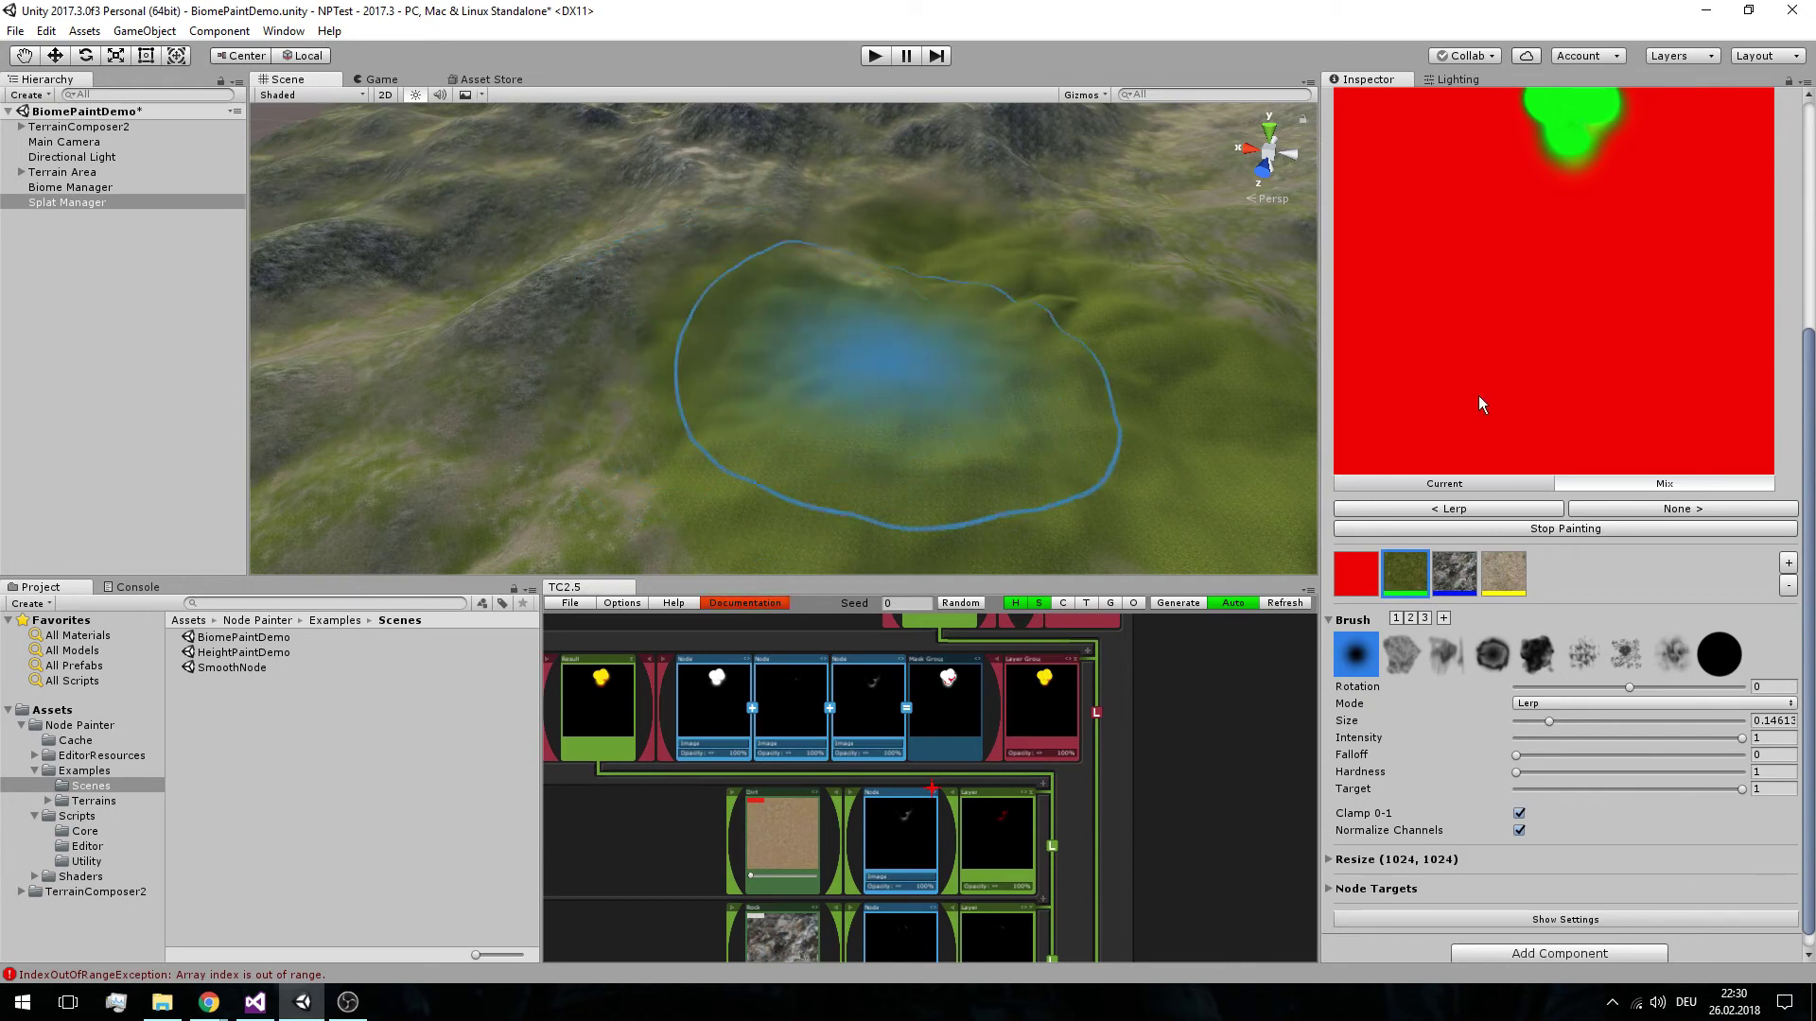
Paint a rock patch in the grass area and a dirt patch beside it
click(1471, 570)
drag(832, 378, 937, 383)
click(1507, 582)
mouse_move(683, 423)
mouse_down()
mouse_move(646, 390)
mouse_move(724, 446)
mouse_up()
scroll(724, 446, down, 5)
scroll(889, 359, down, 2)
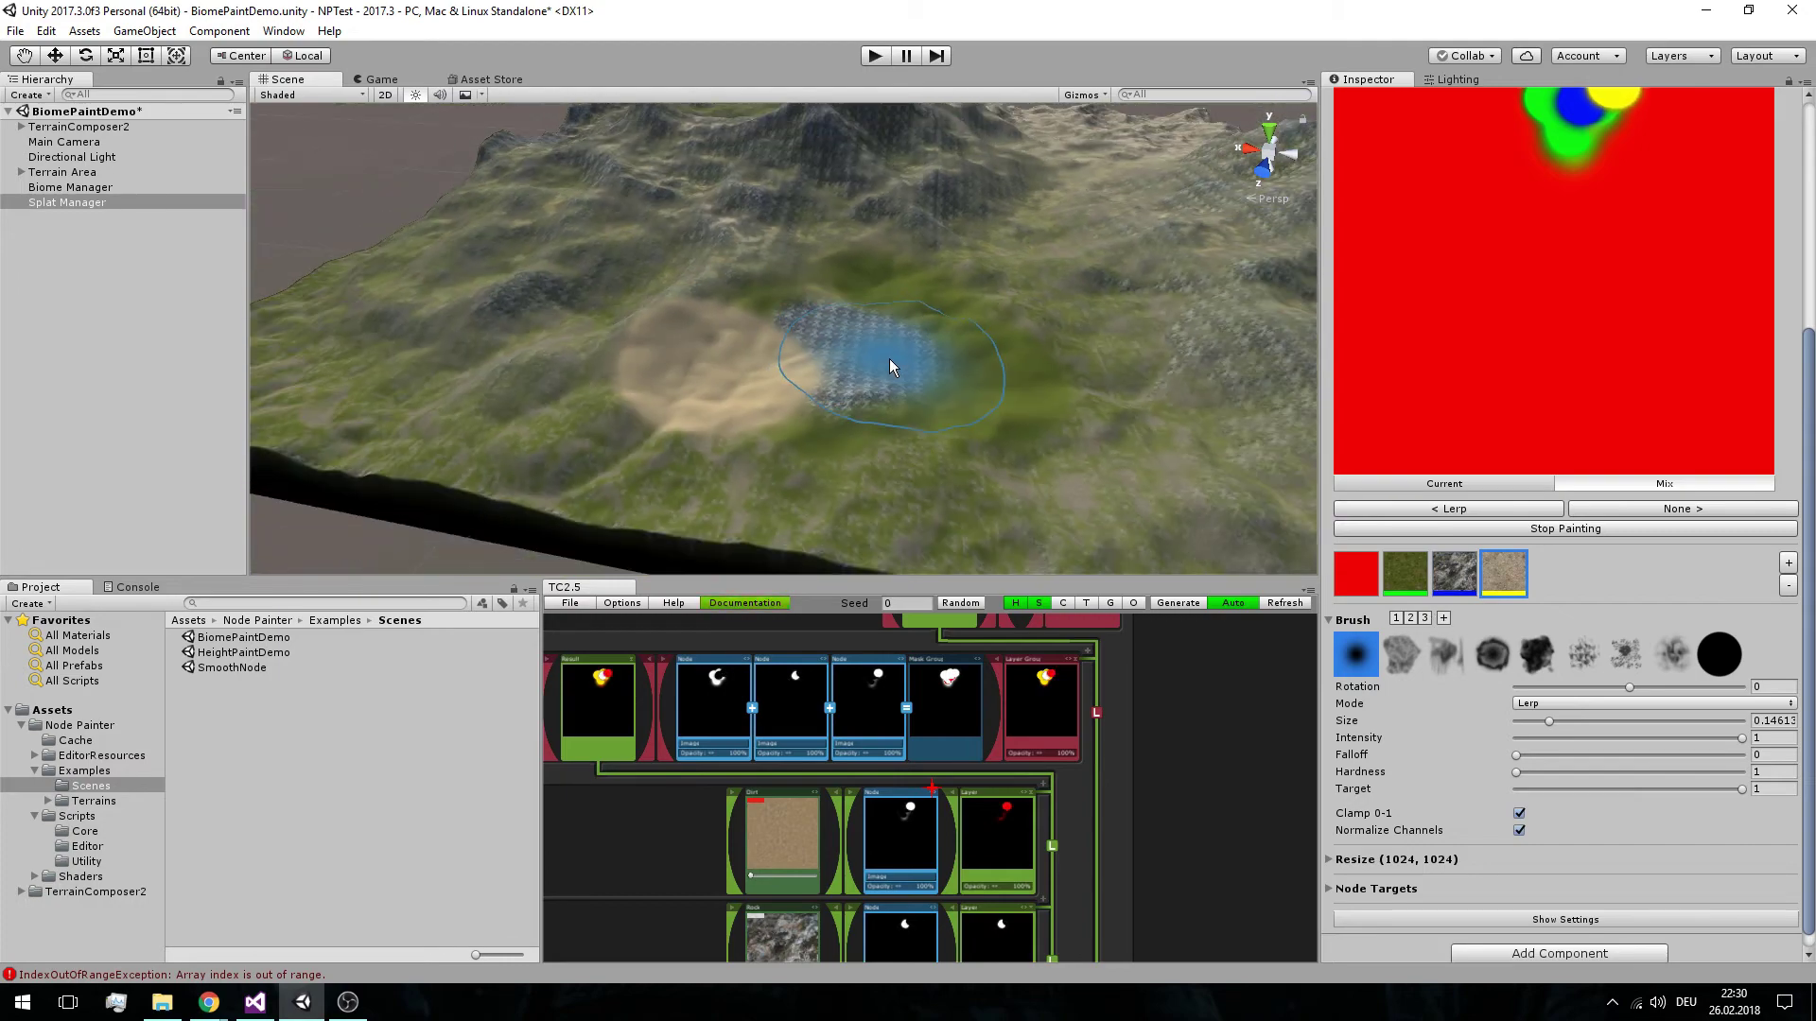
Lower the brush intensity to about 0.272, paint dirt across the rock patch, and reduce the intensity to about 0.167
scroll(894, 354, up, 6)
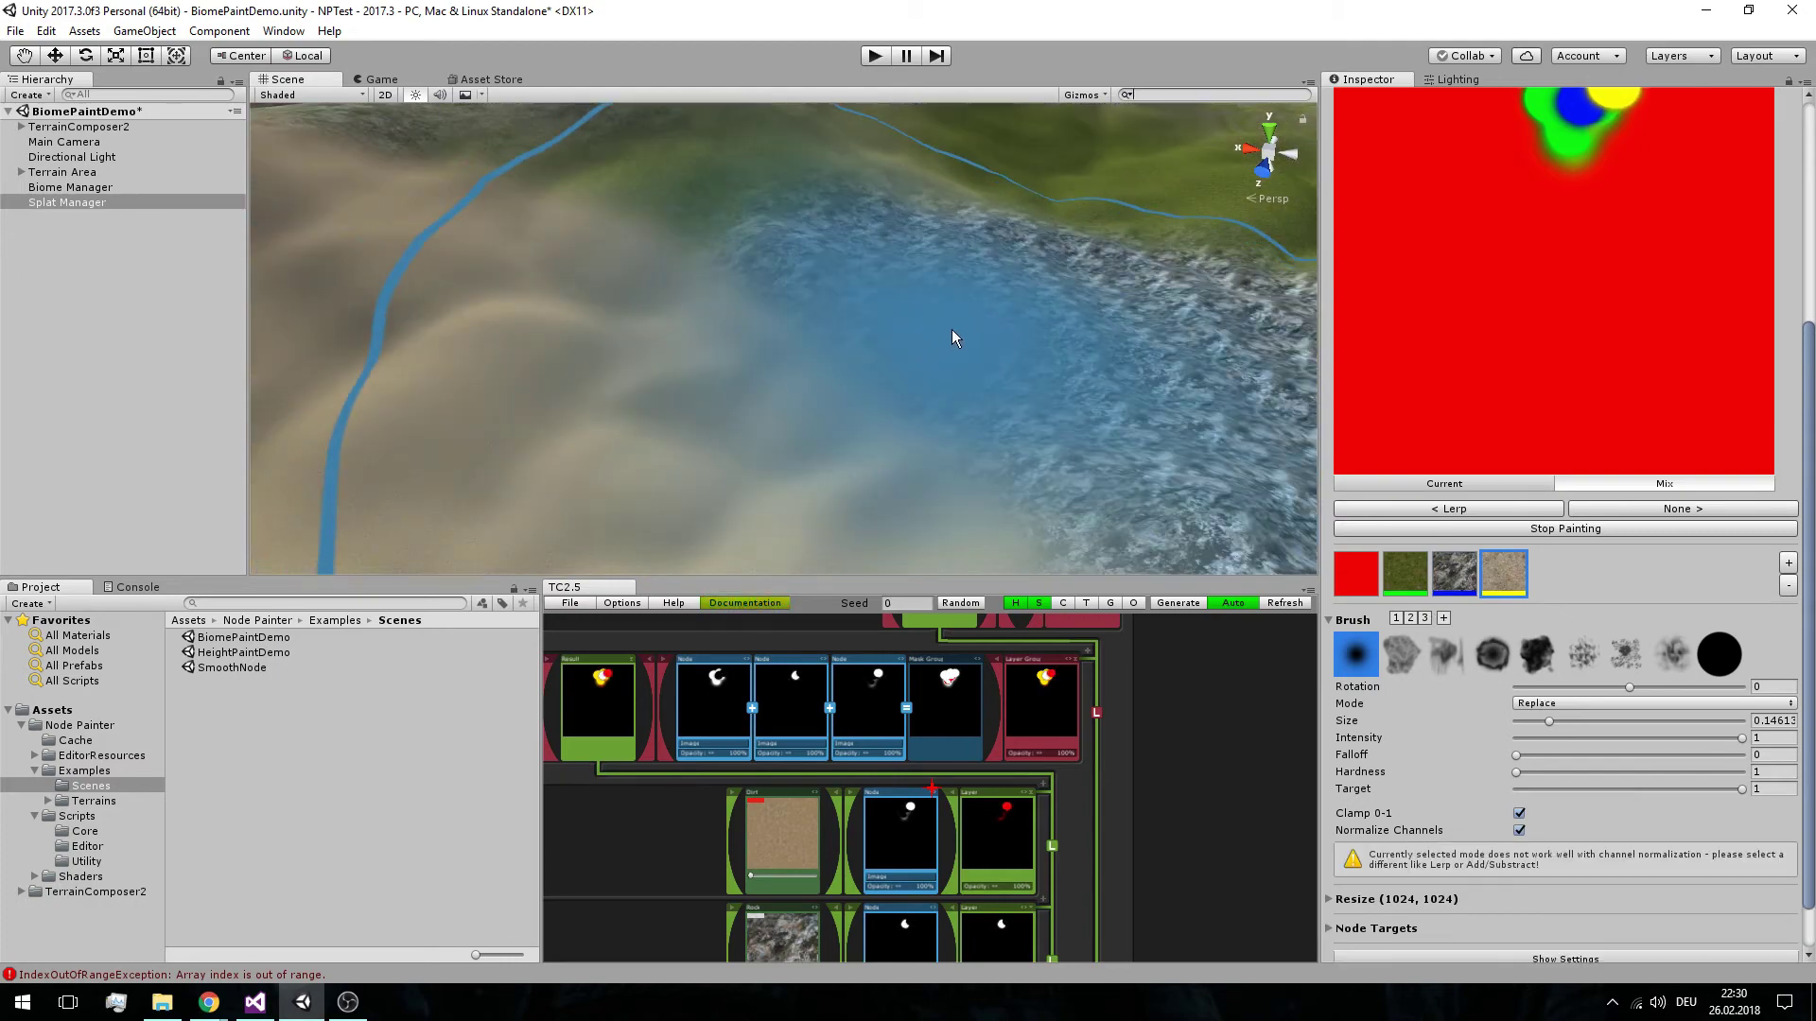
scroll(949, 320, down, 3)
scroll(916, 324, down, 2)
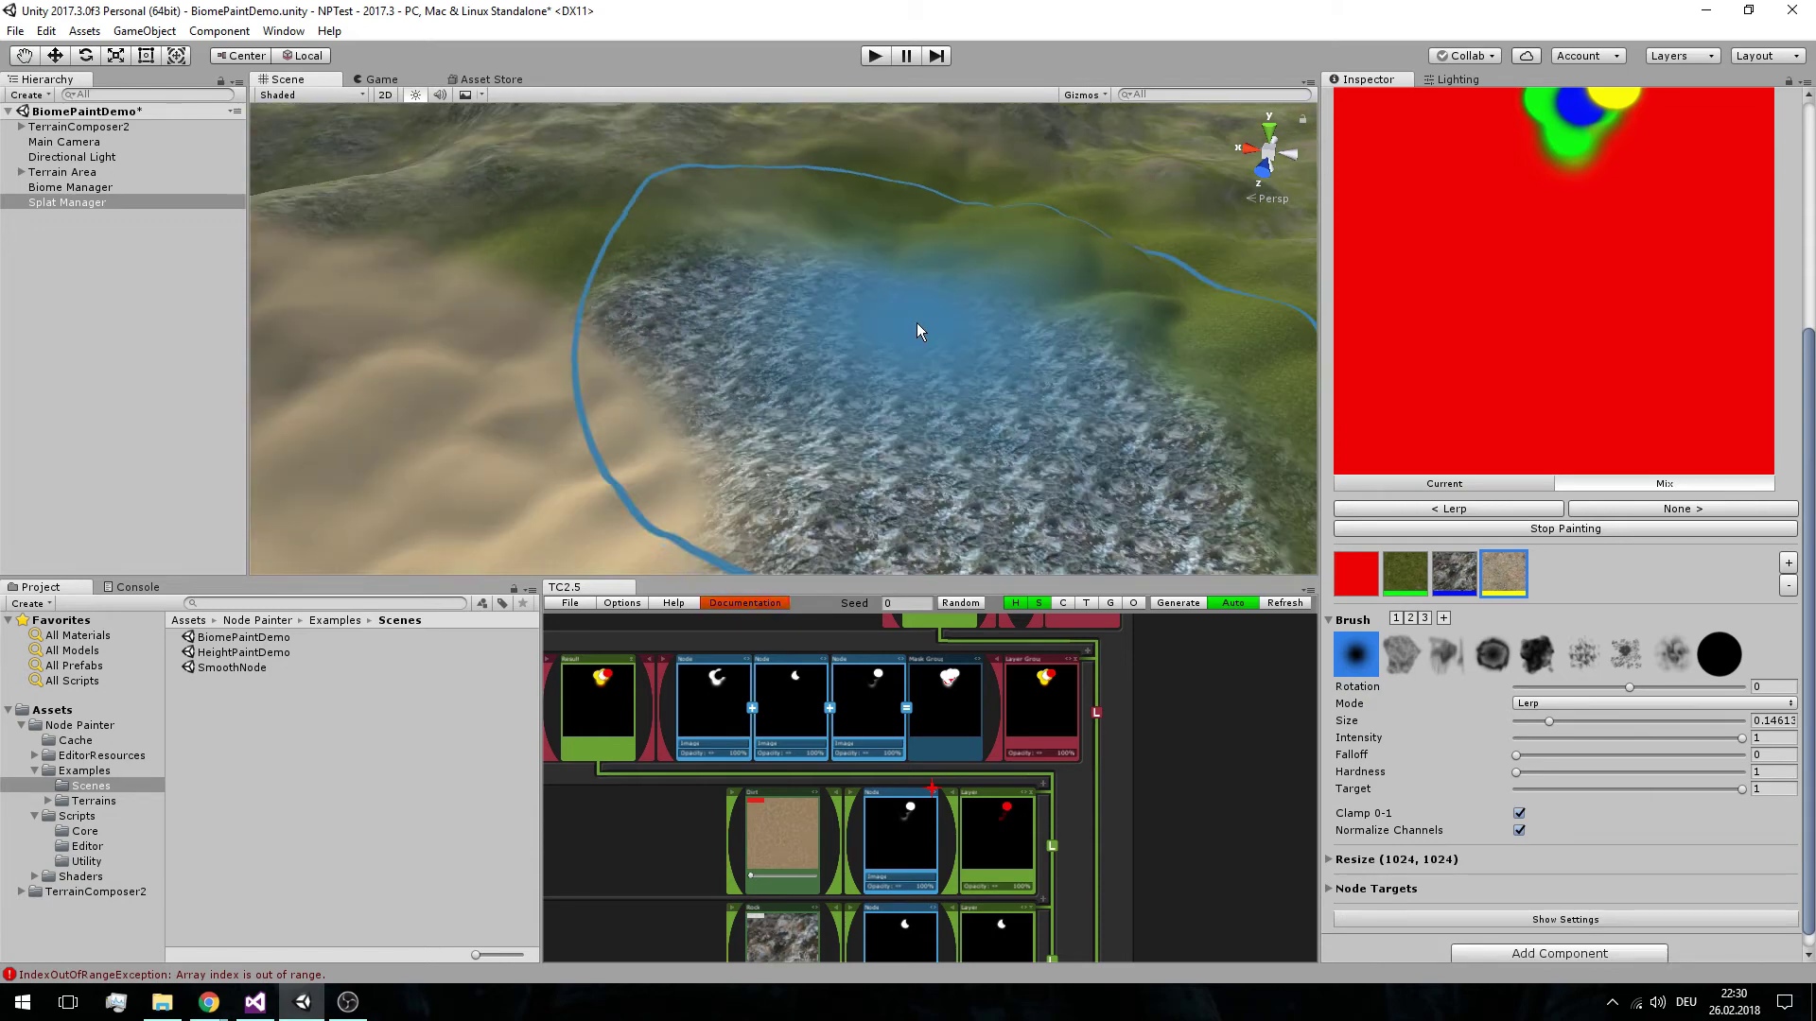
shift+scroll(913, 331, down, 5)
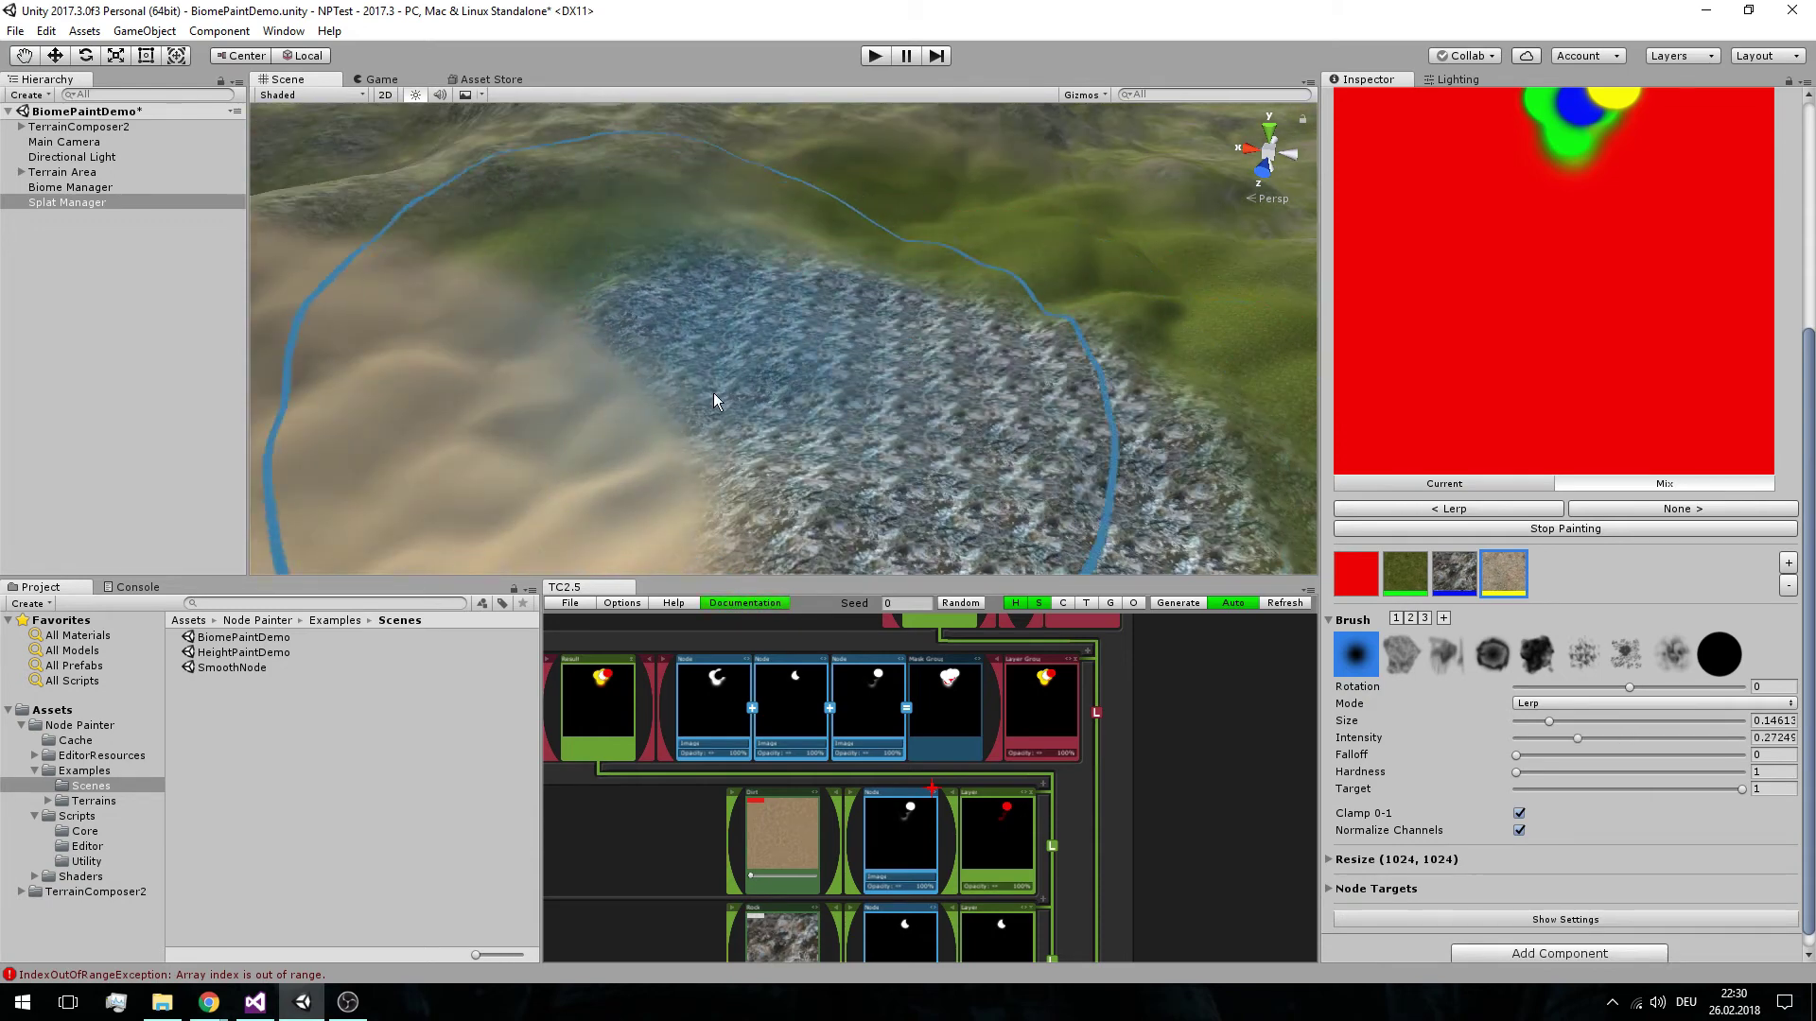
mouse_move(843, 397)
mouse_down()
mouse_move(836, 353)
mouse_move(927, 350)
mouse_up()
middle_drag(1102, 369, 1007, 364)
shift+scroll(1001, 385, down, 3)
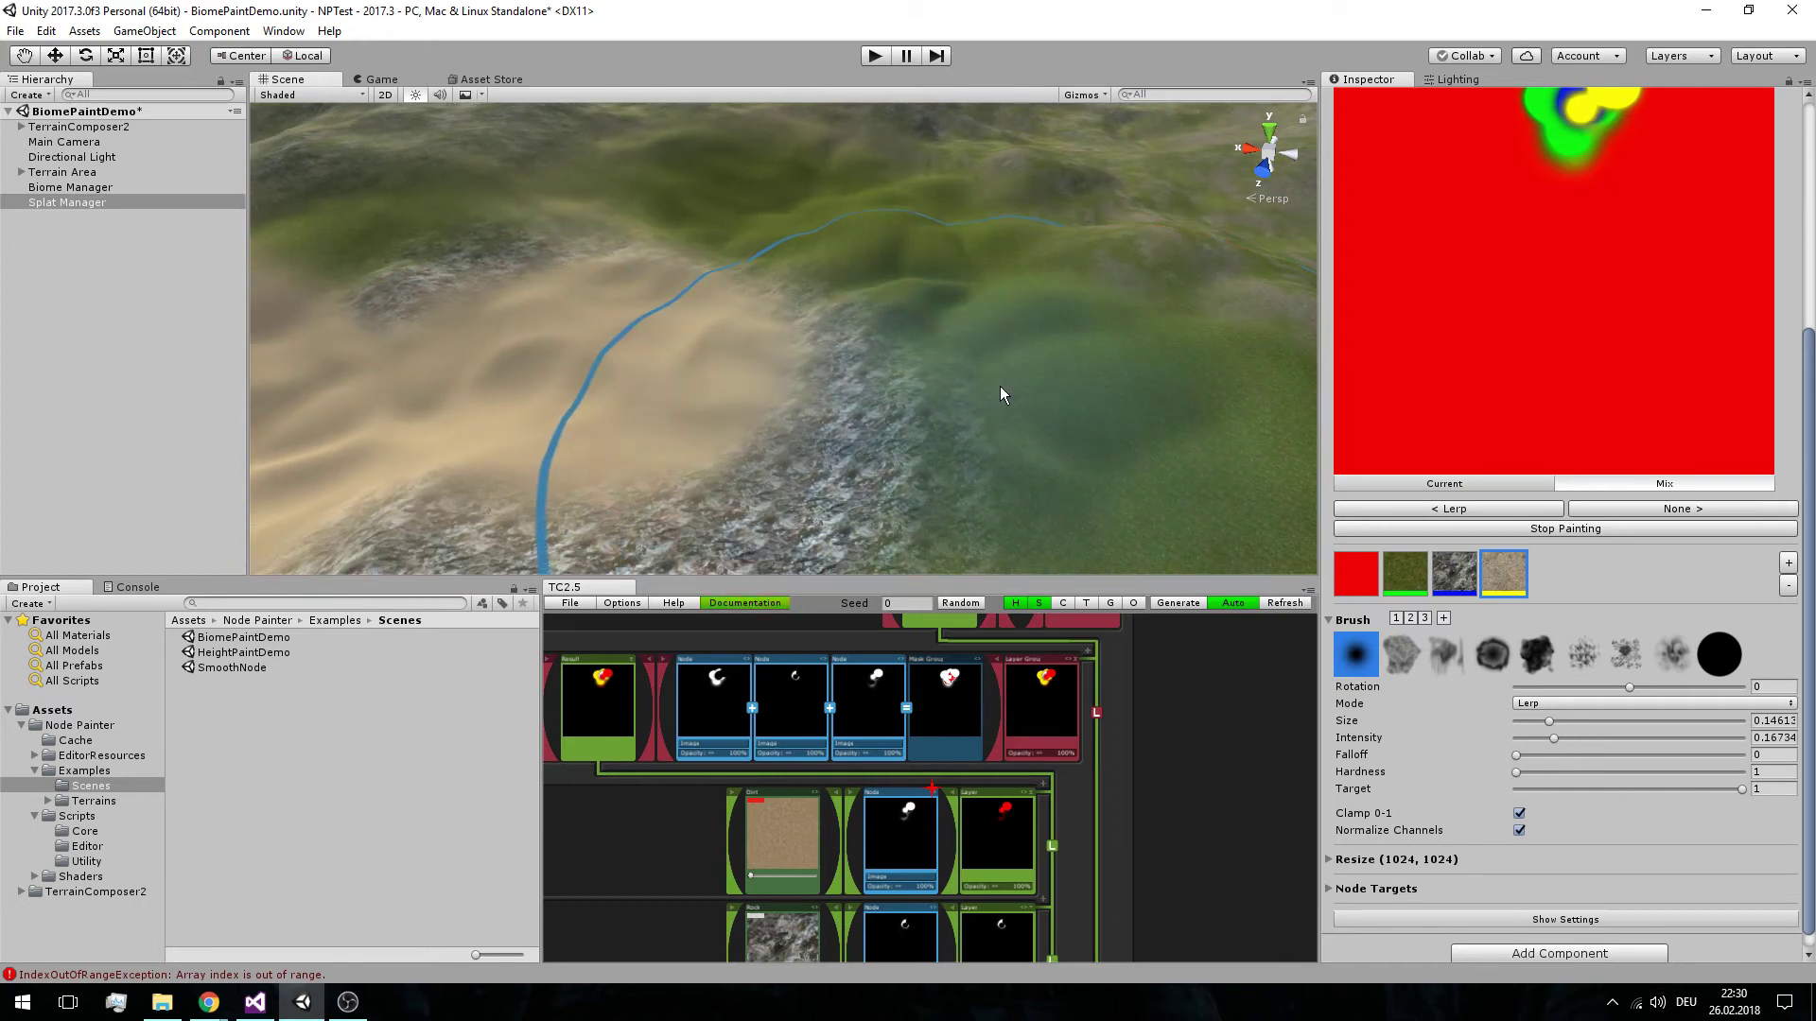
Examine how the painted dirt blends into the surrounding rock and grass from several views
click(1530, 705)
mouse_move(1007, 499)
right_down()
mouse_move(1040, 310)
mouse_move(1064, 356)
right_up()
scroll(1063, 346, up, 3)
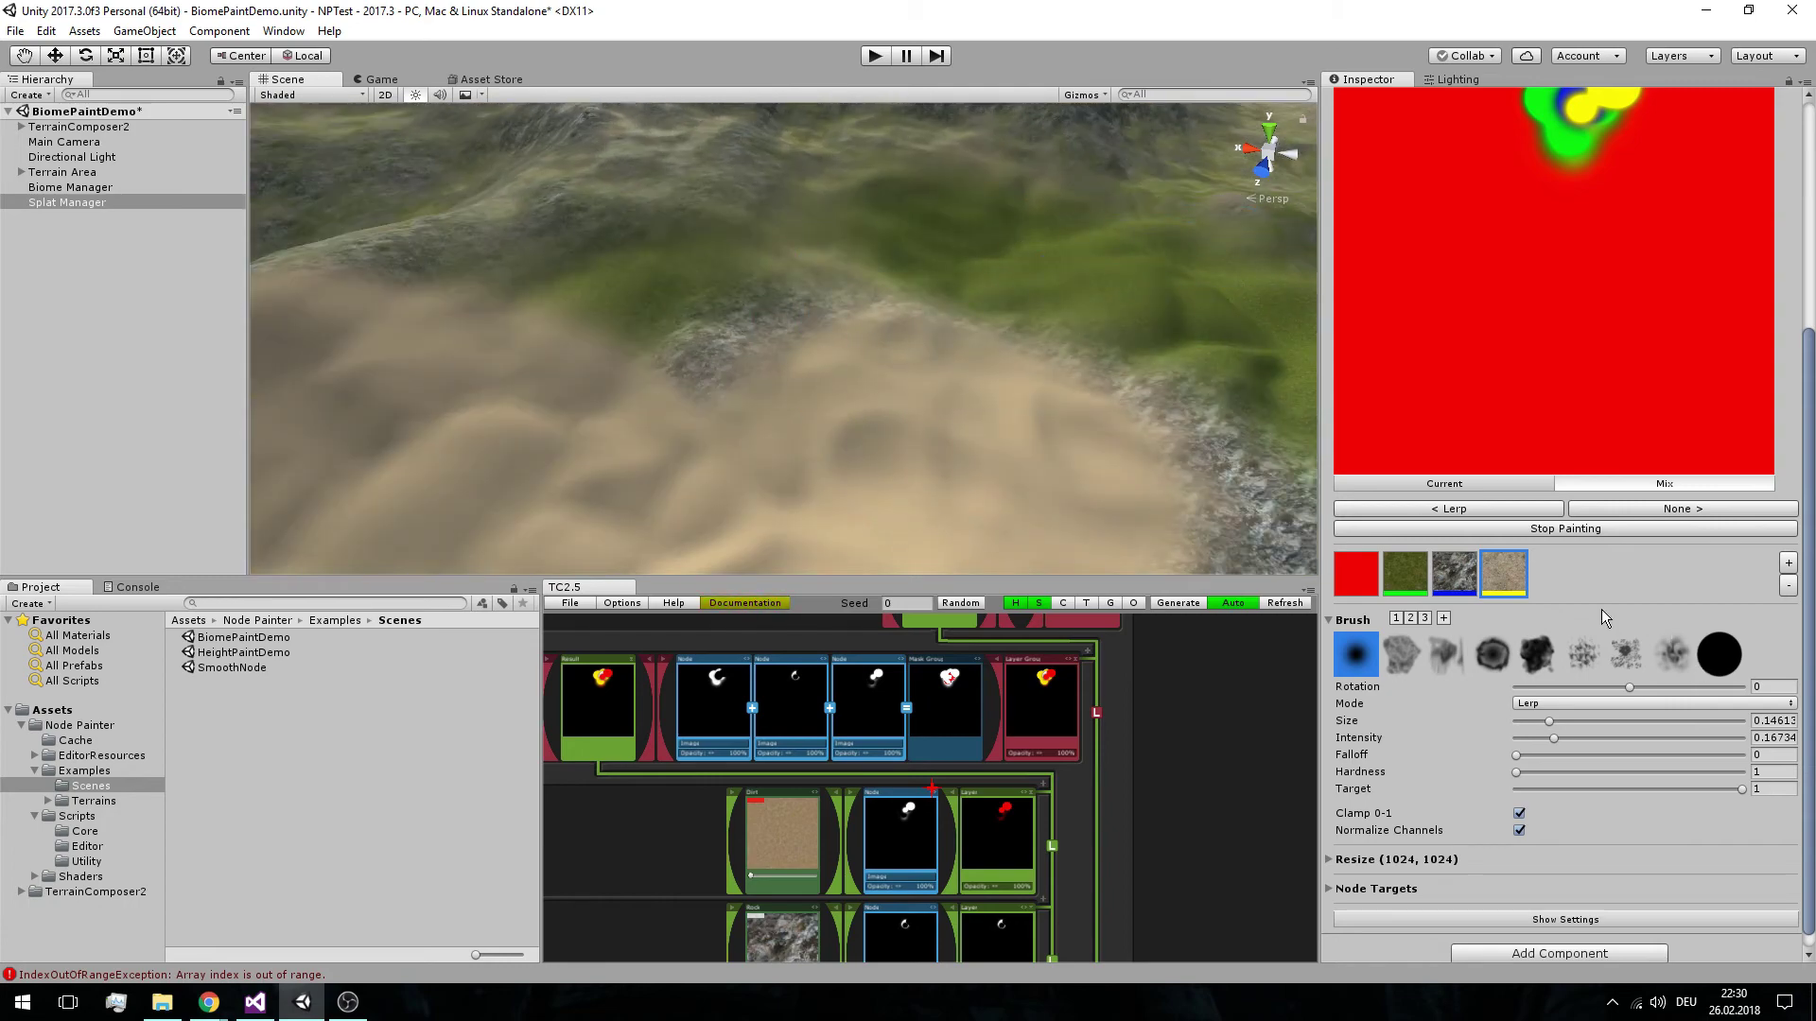
scroll(1064, 440, down, 3)
middle_drag(1048, 406, 1102, 364)
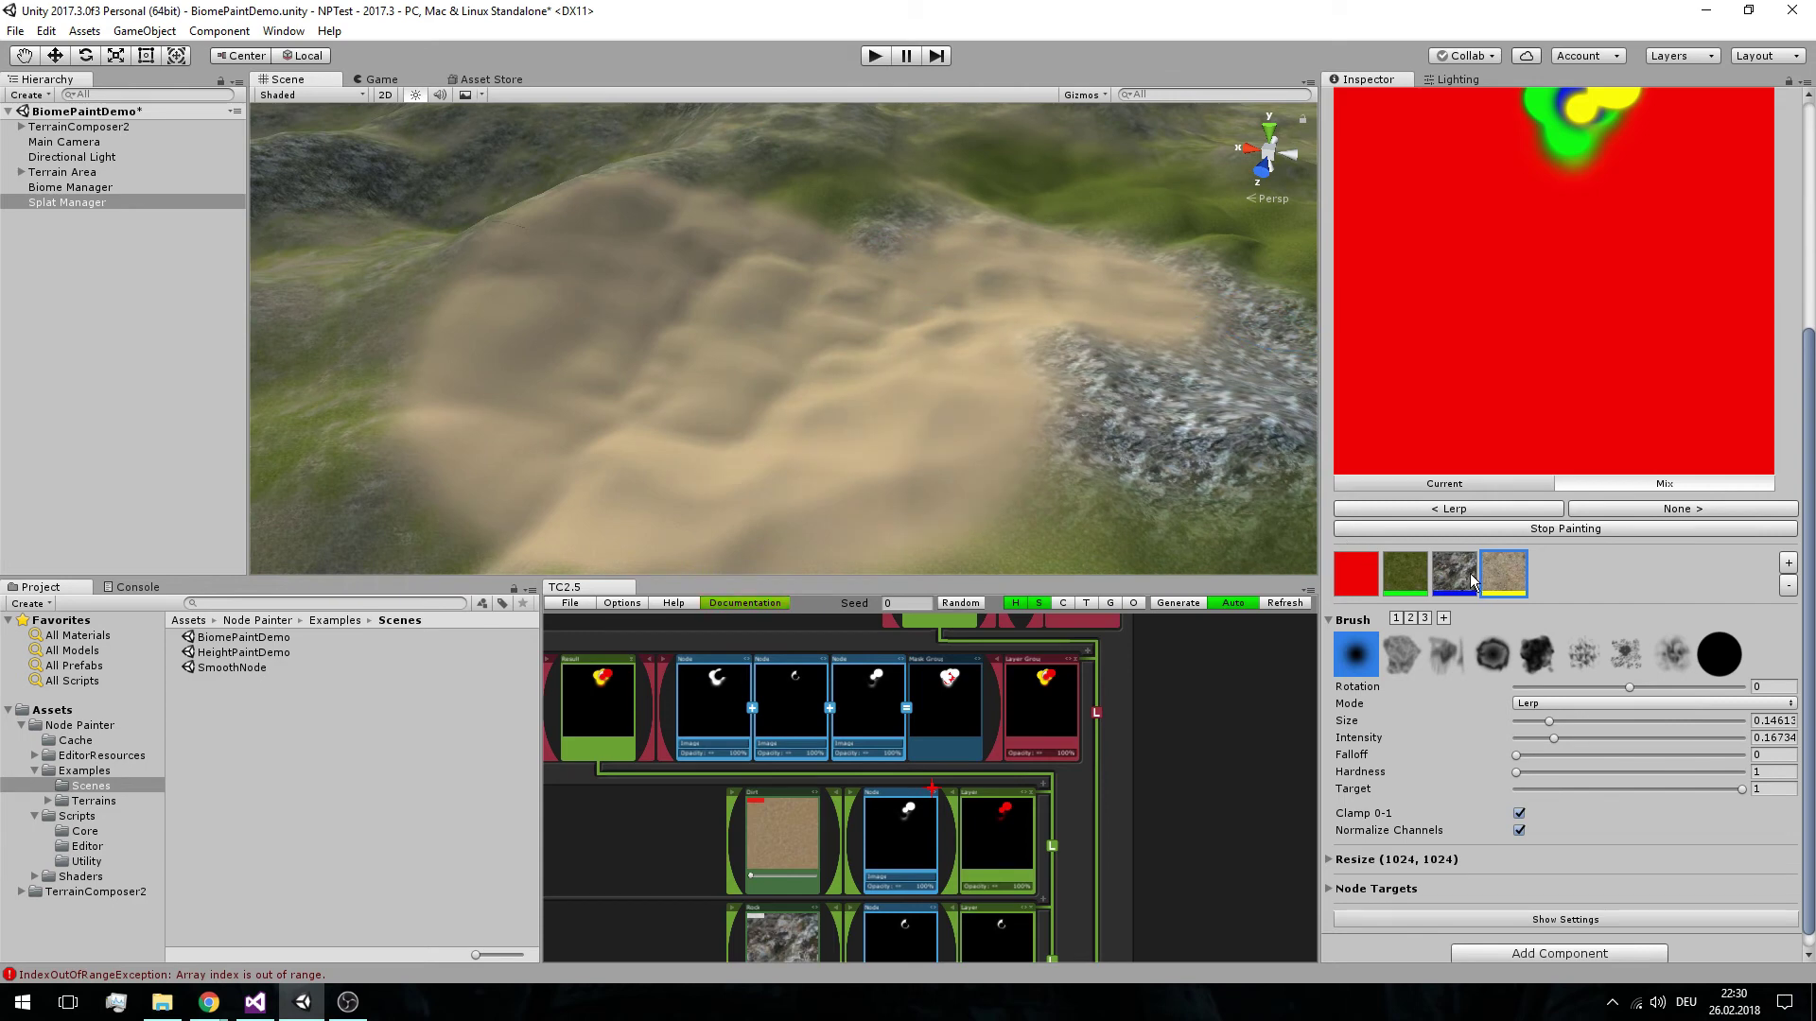
scroll(1471, 577, up, 2)
scroll(1468, 581, down, 1)
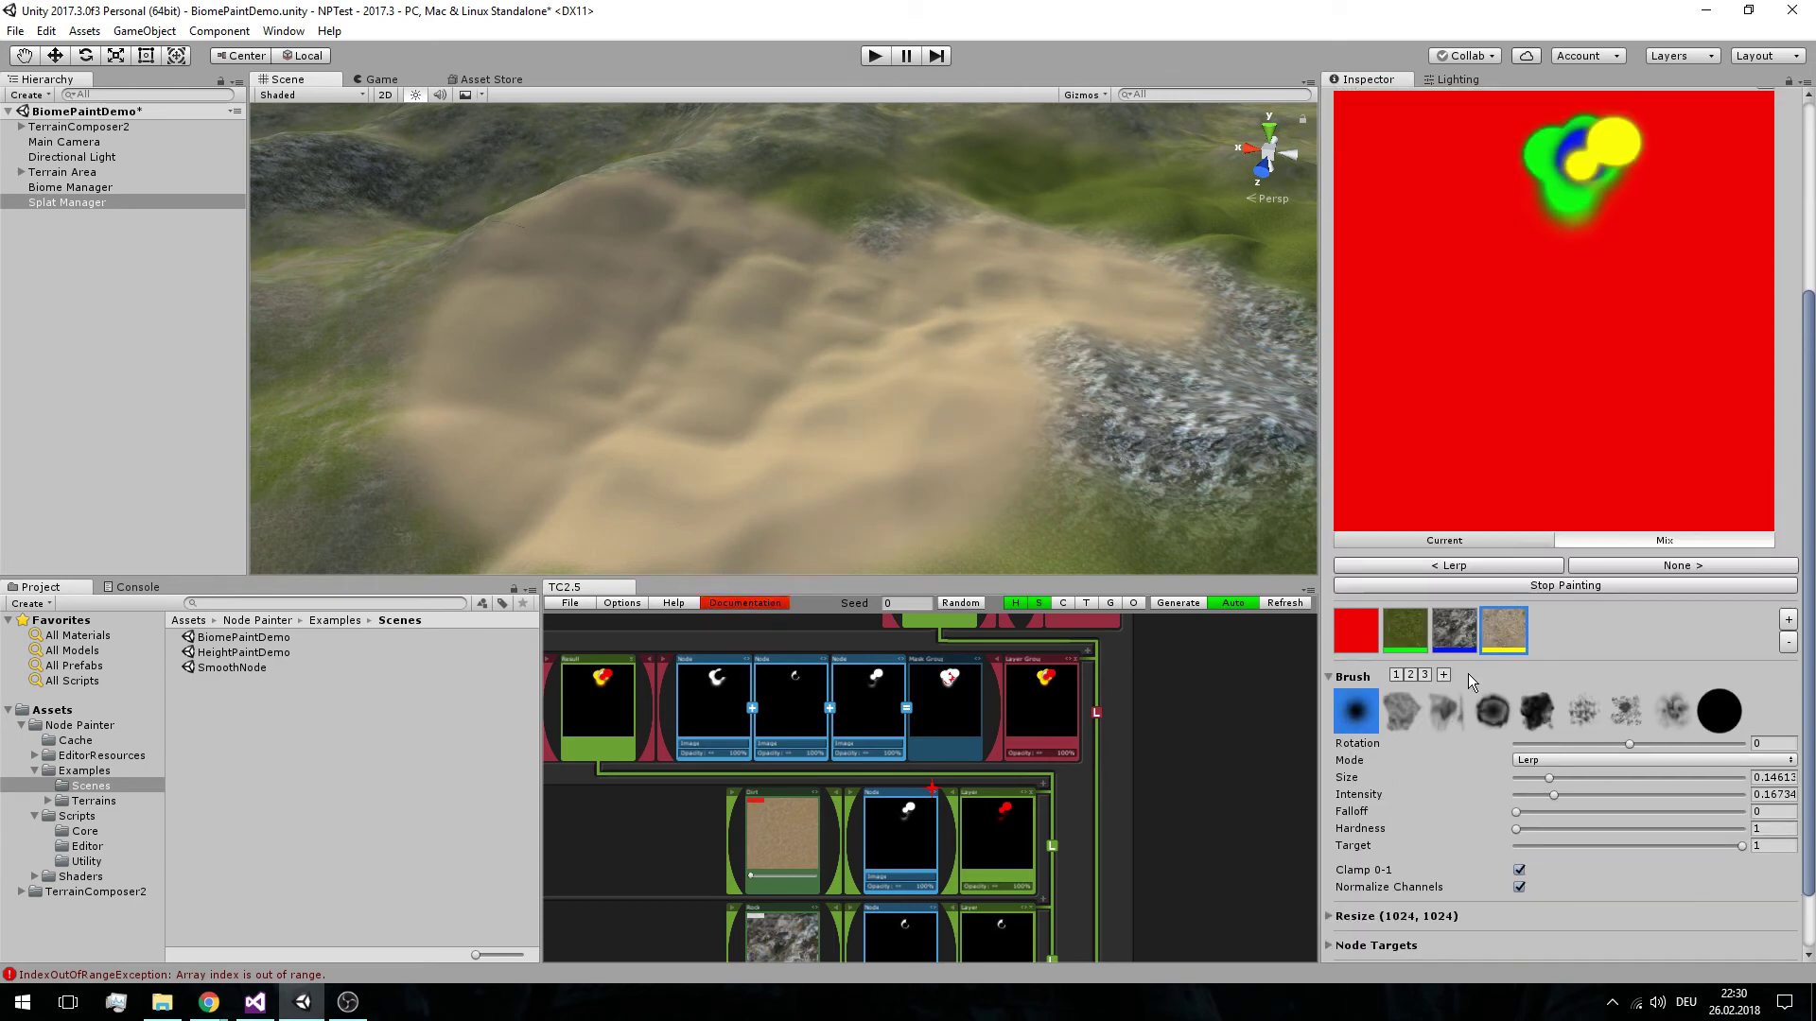
Select the base, grass and dirt channels in turn and try the brush's subtract action over the dirt area
click(1365, 635)
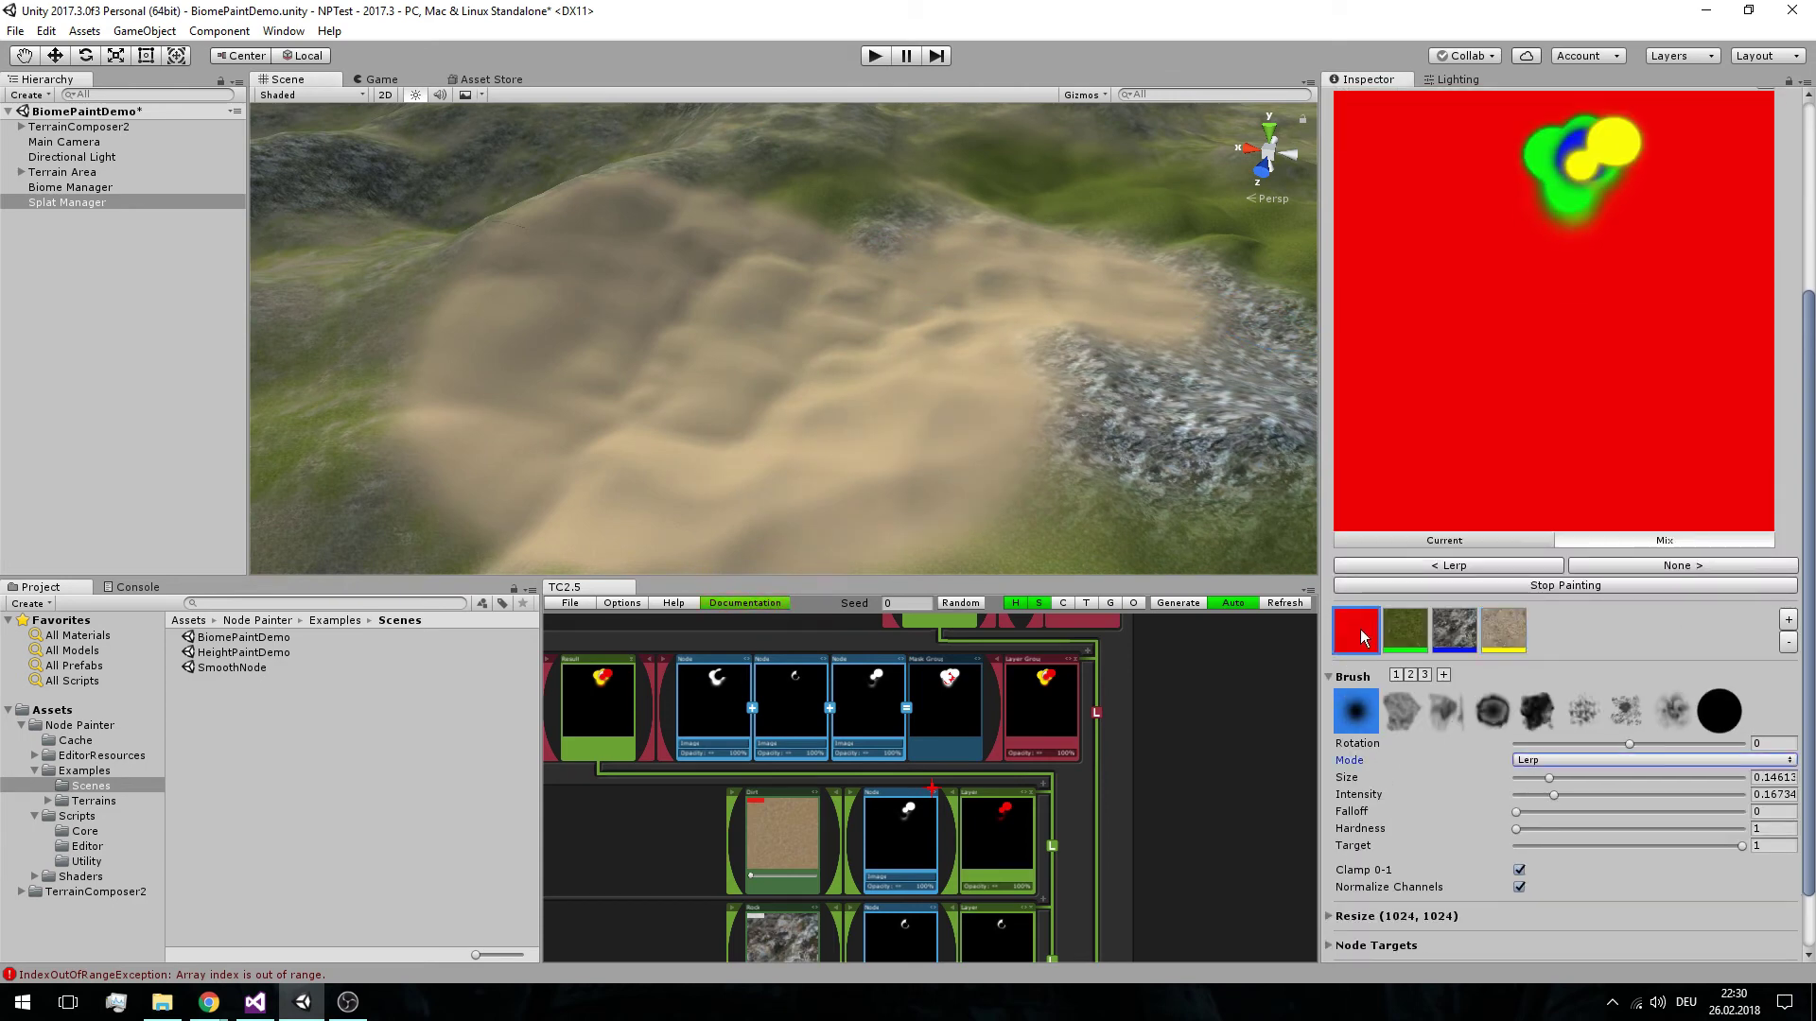
scroll(913, 371, down, 4)
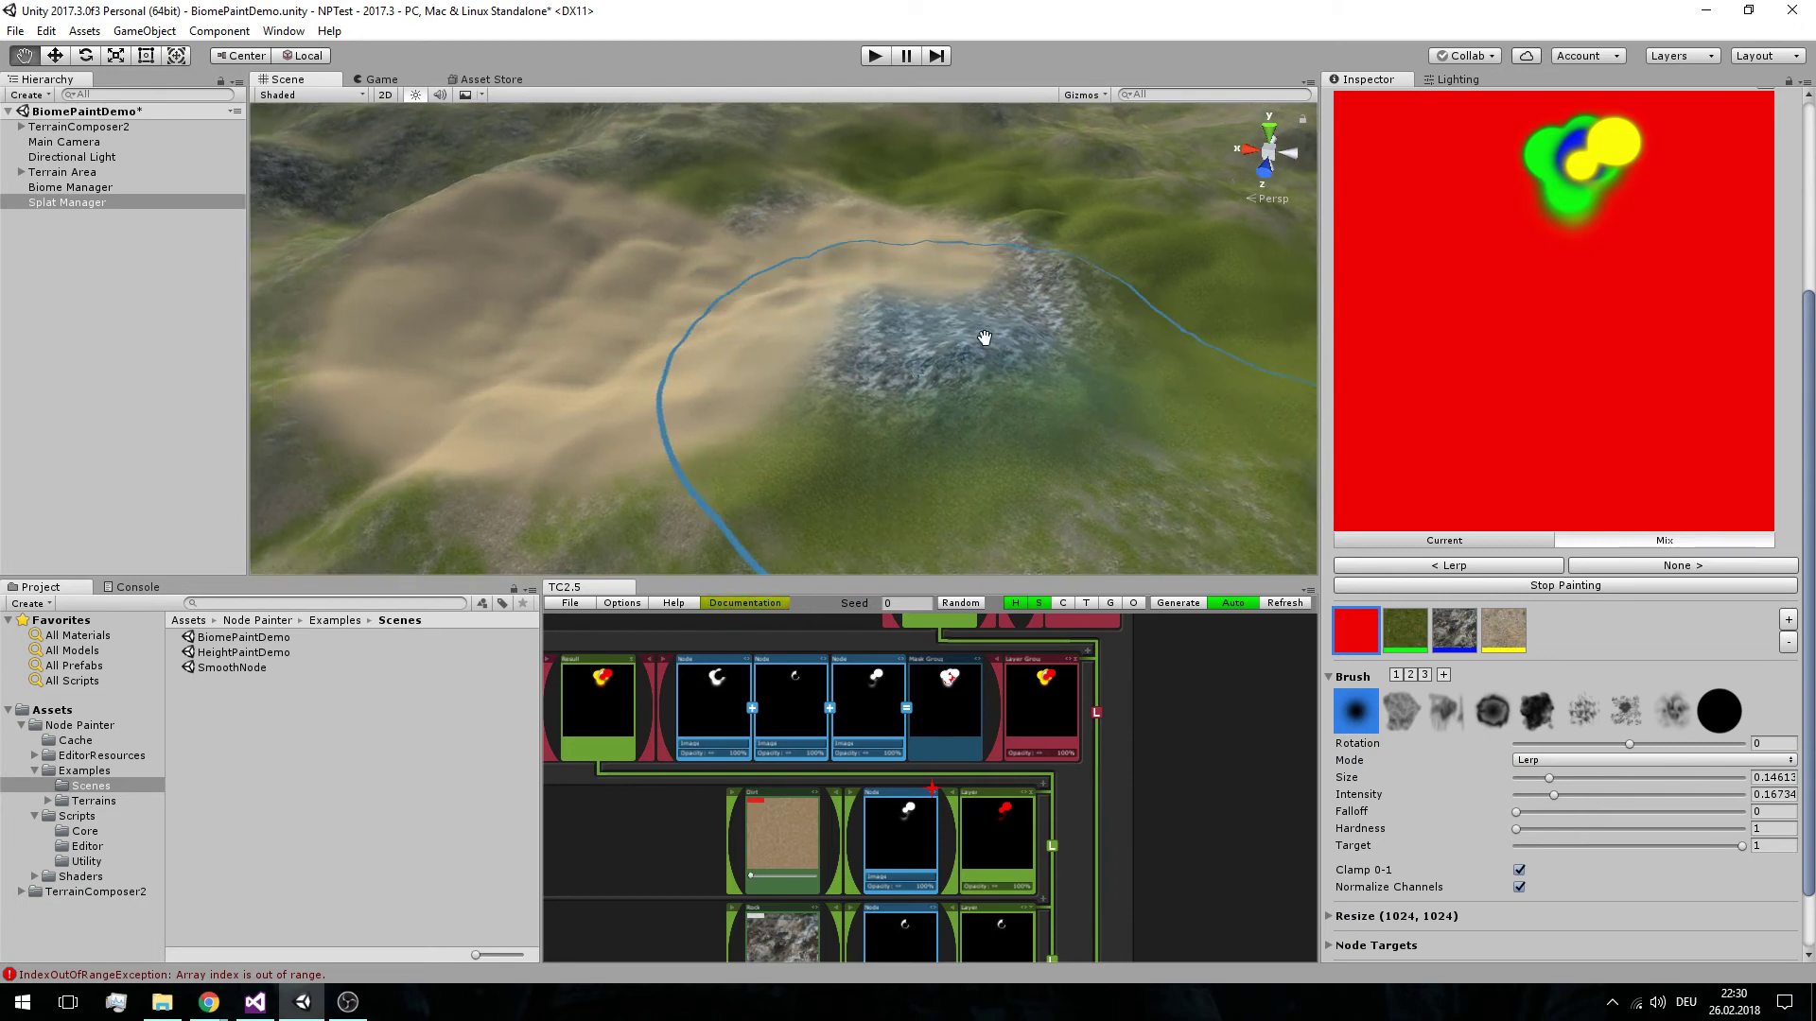
click(1405, 629)
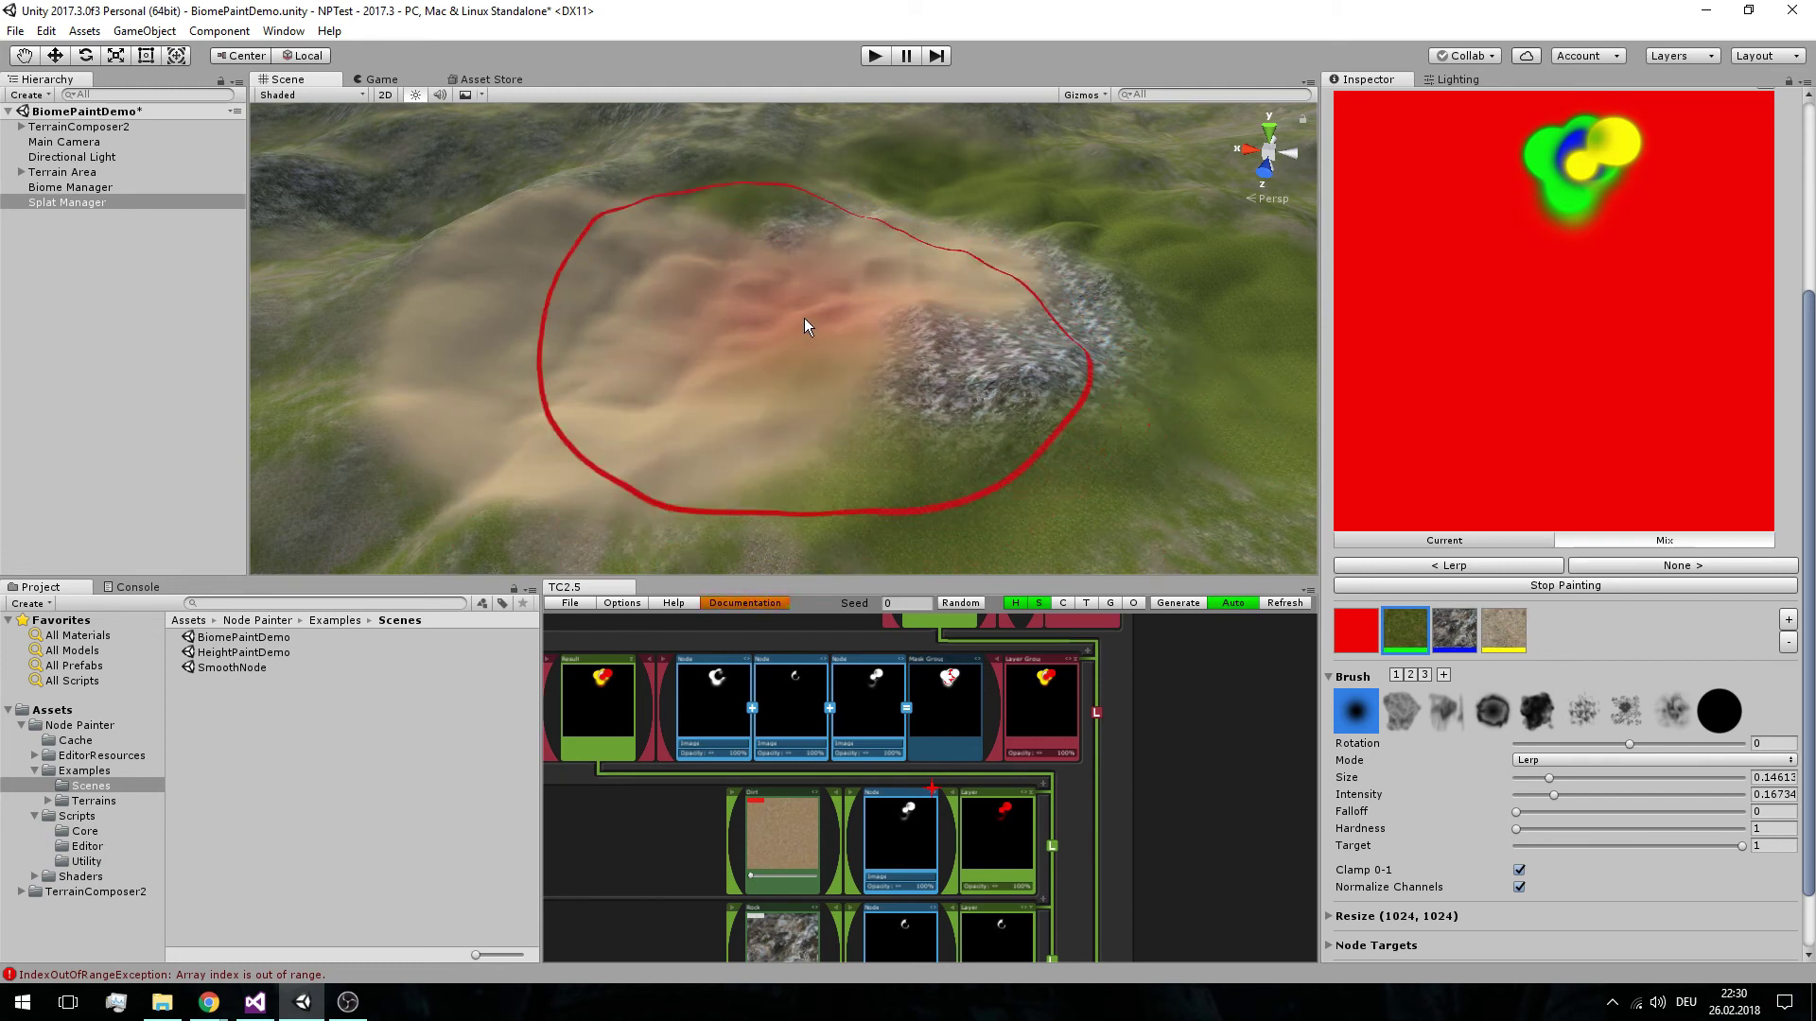
click(1504, 629)
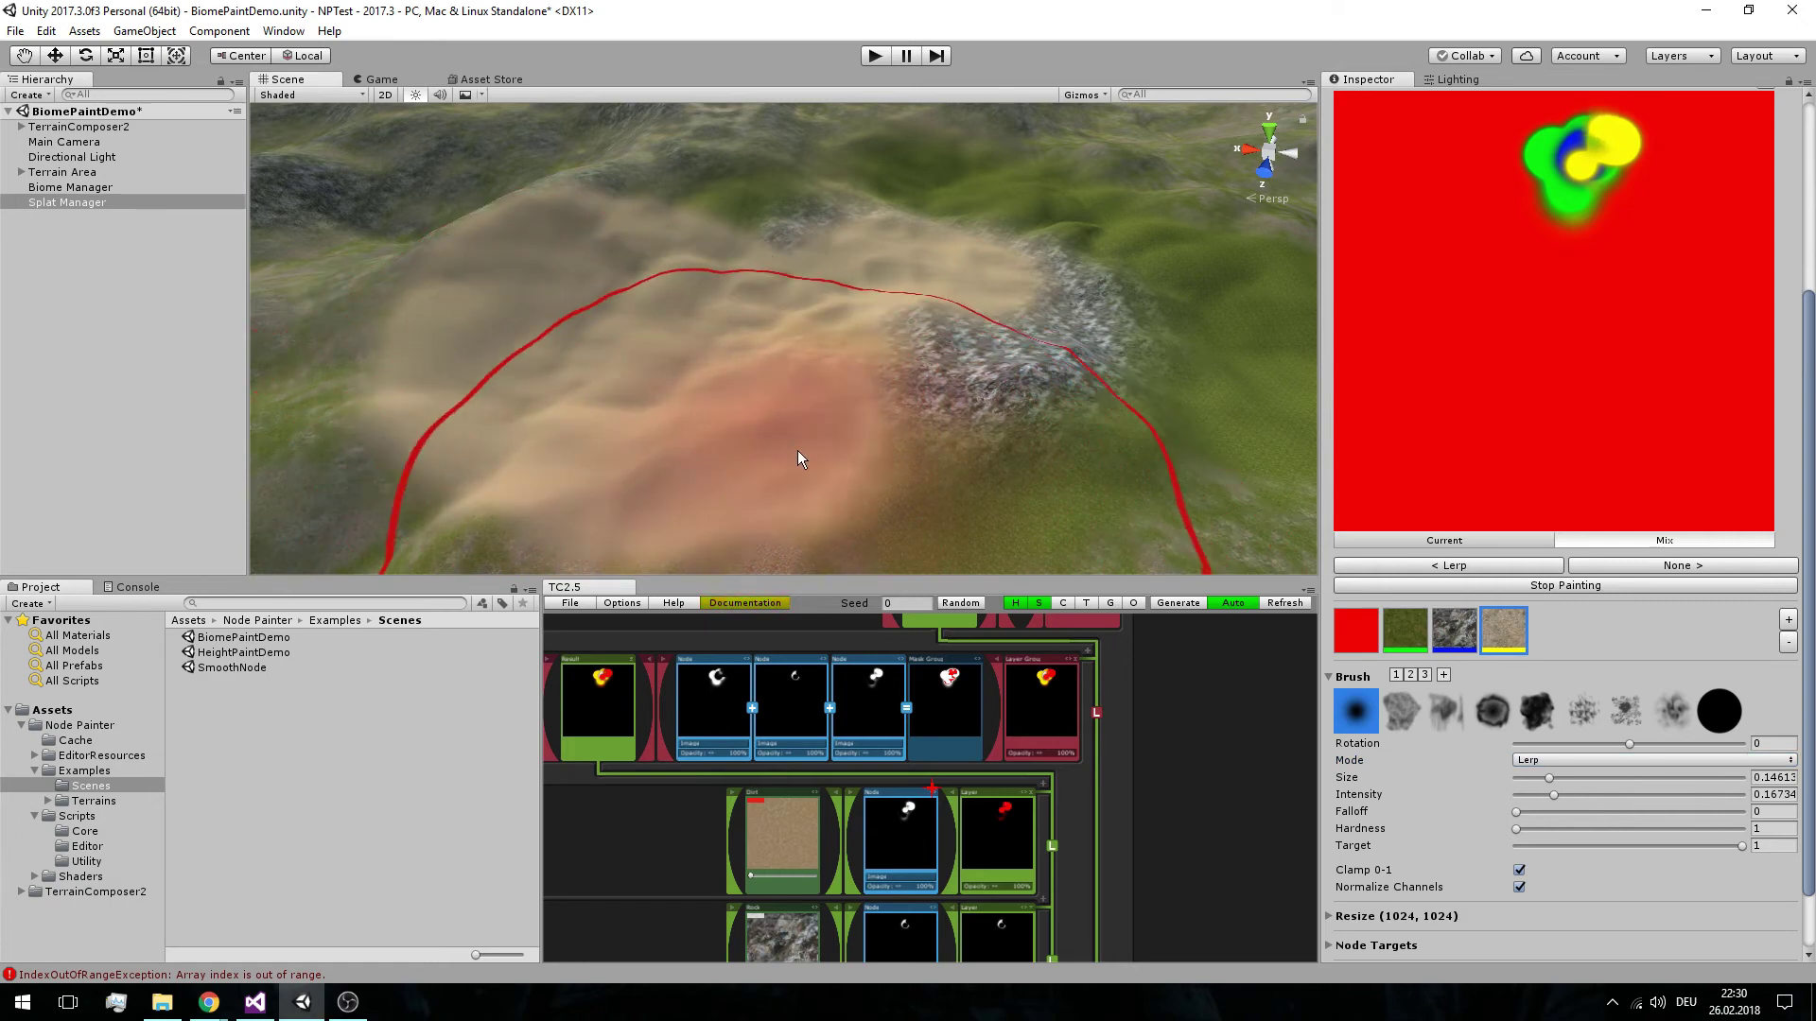
Try the Add brush mode with the intensity set to 1, and set the mode back to Lerp
click(1551, 760)
click(1537, 793)
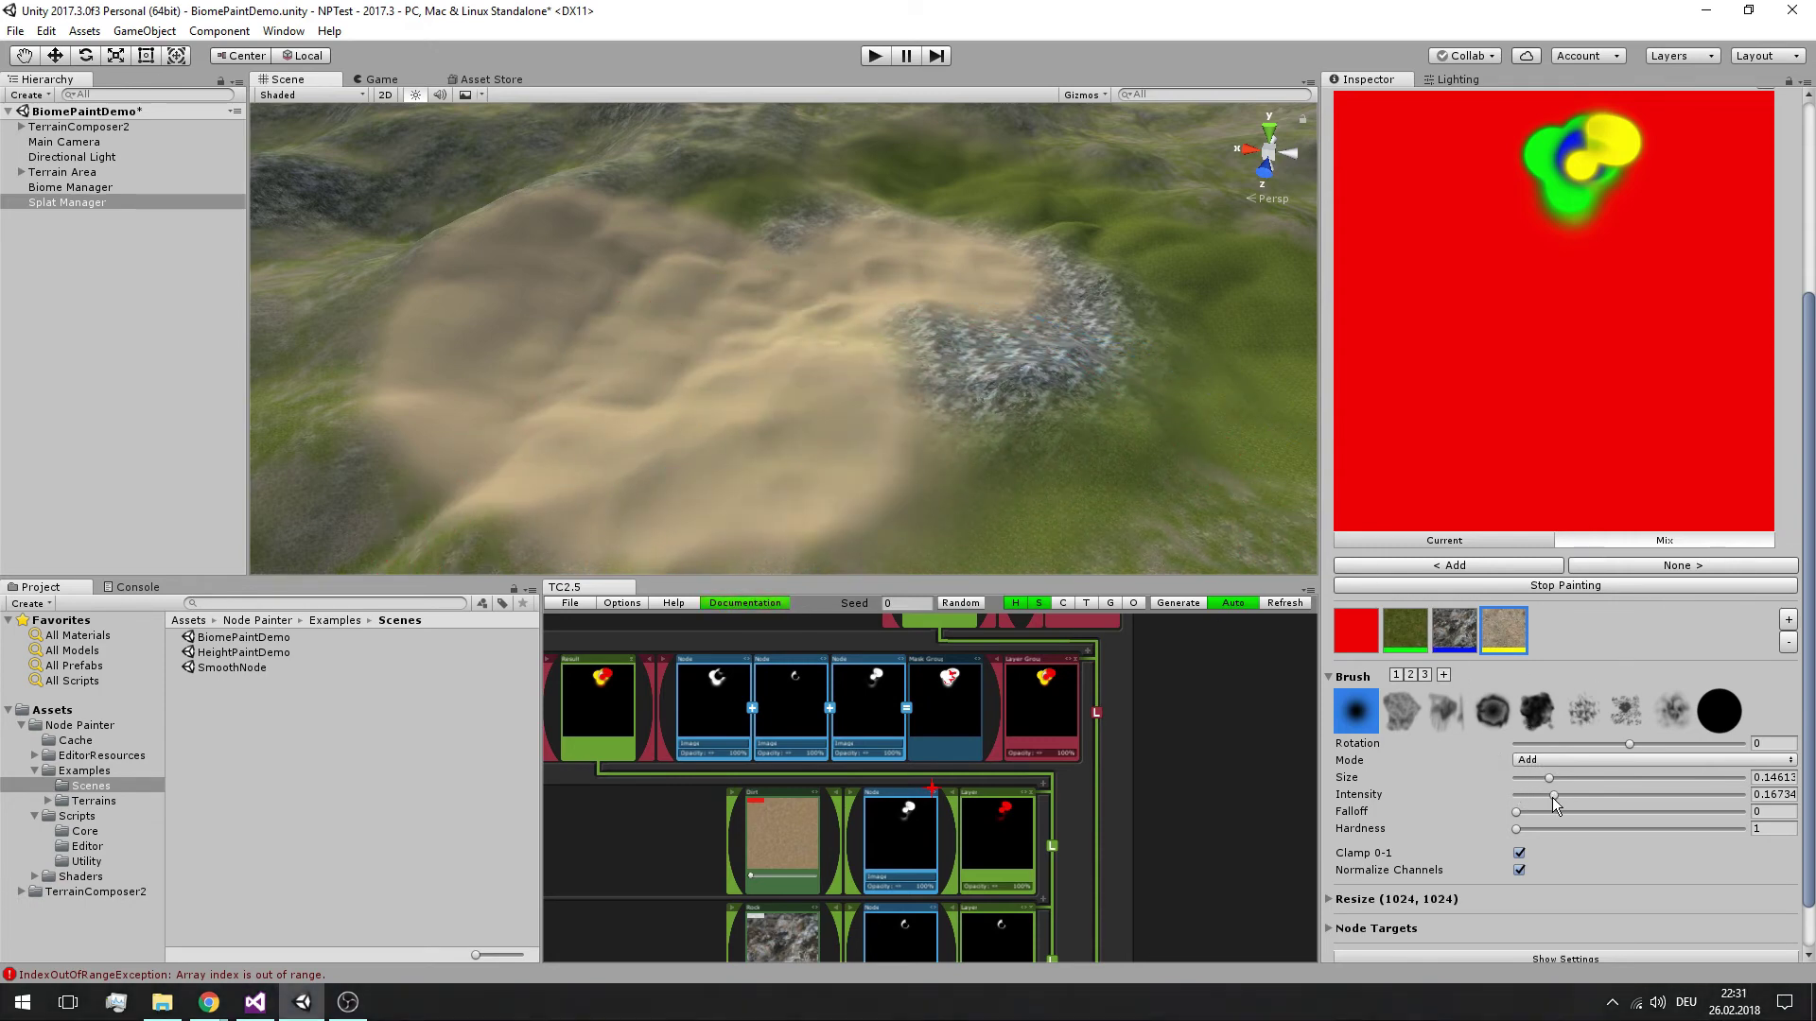
drag(1557, 793, 1745, 795)
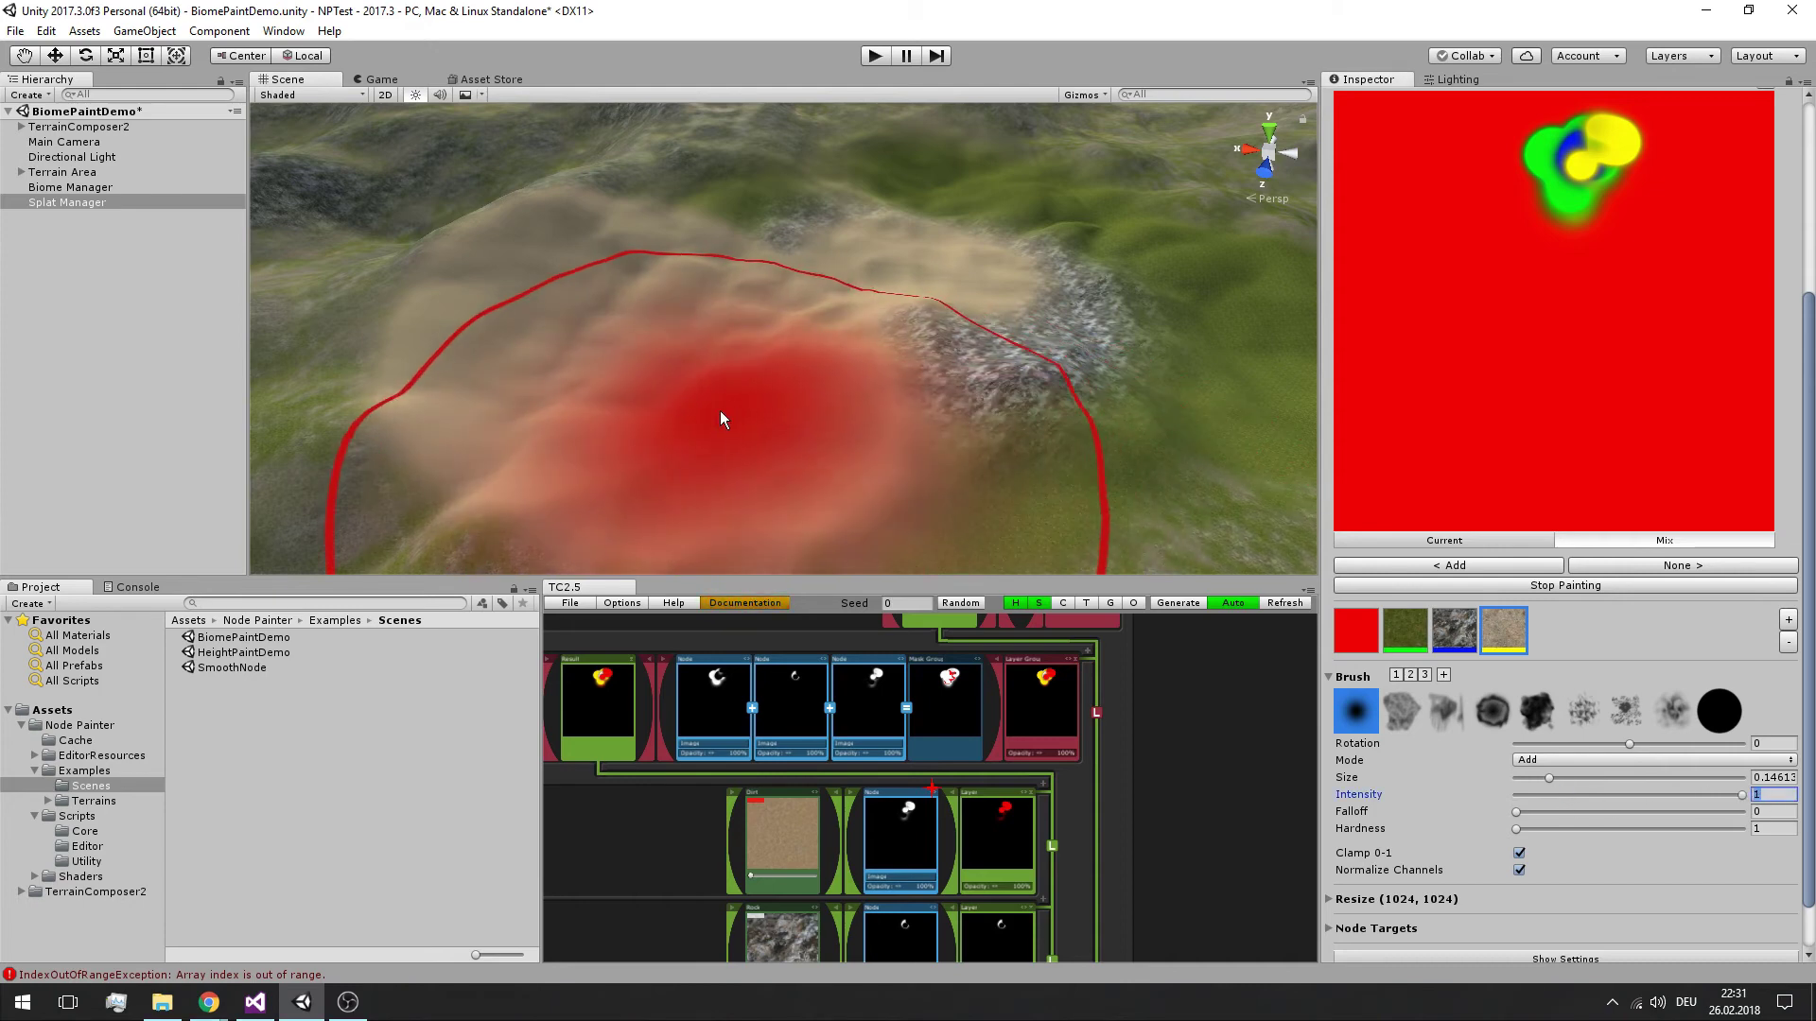
click(1570, 760)
click(1574, 804)
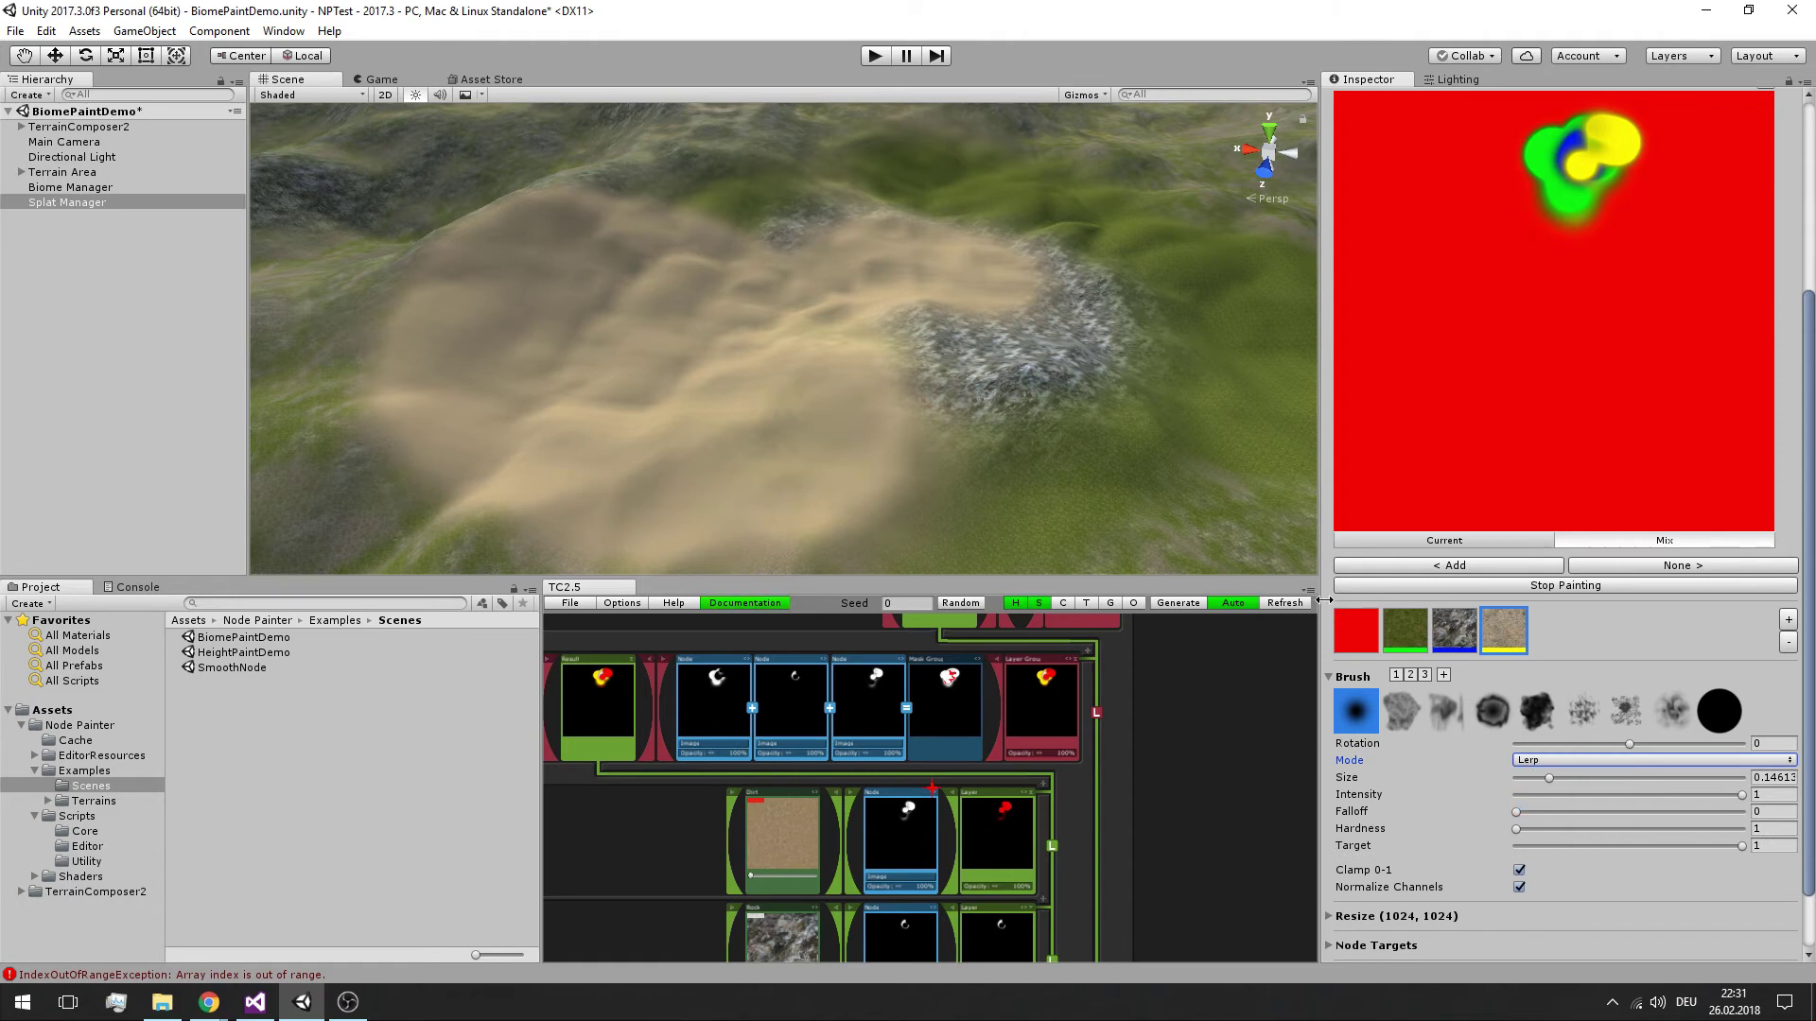
Paint the red base channel over the near side of the dirt area to restore the biome terrain
click(1363, 636)
mouse_move(710, 252)
alt+mouse_down()
mouse_move(900, 280)
mouse_move(904, 332)
mouse_move(924, 328)
alt+mouse_up()
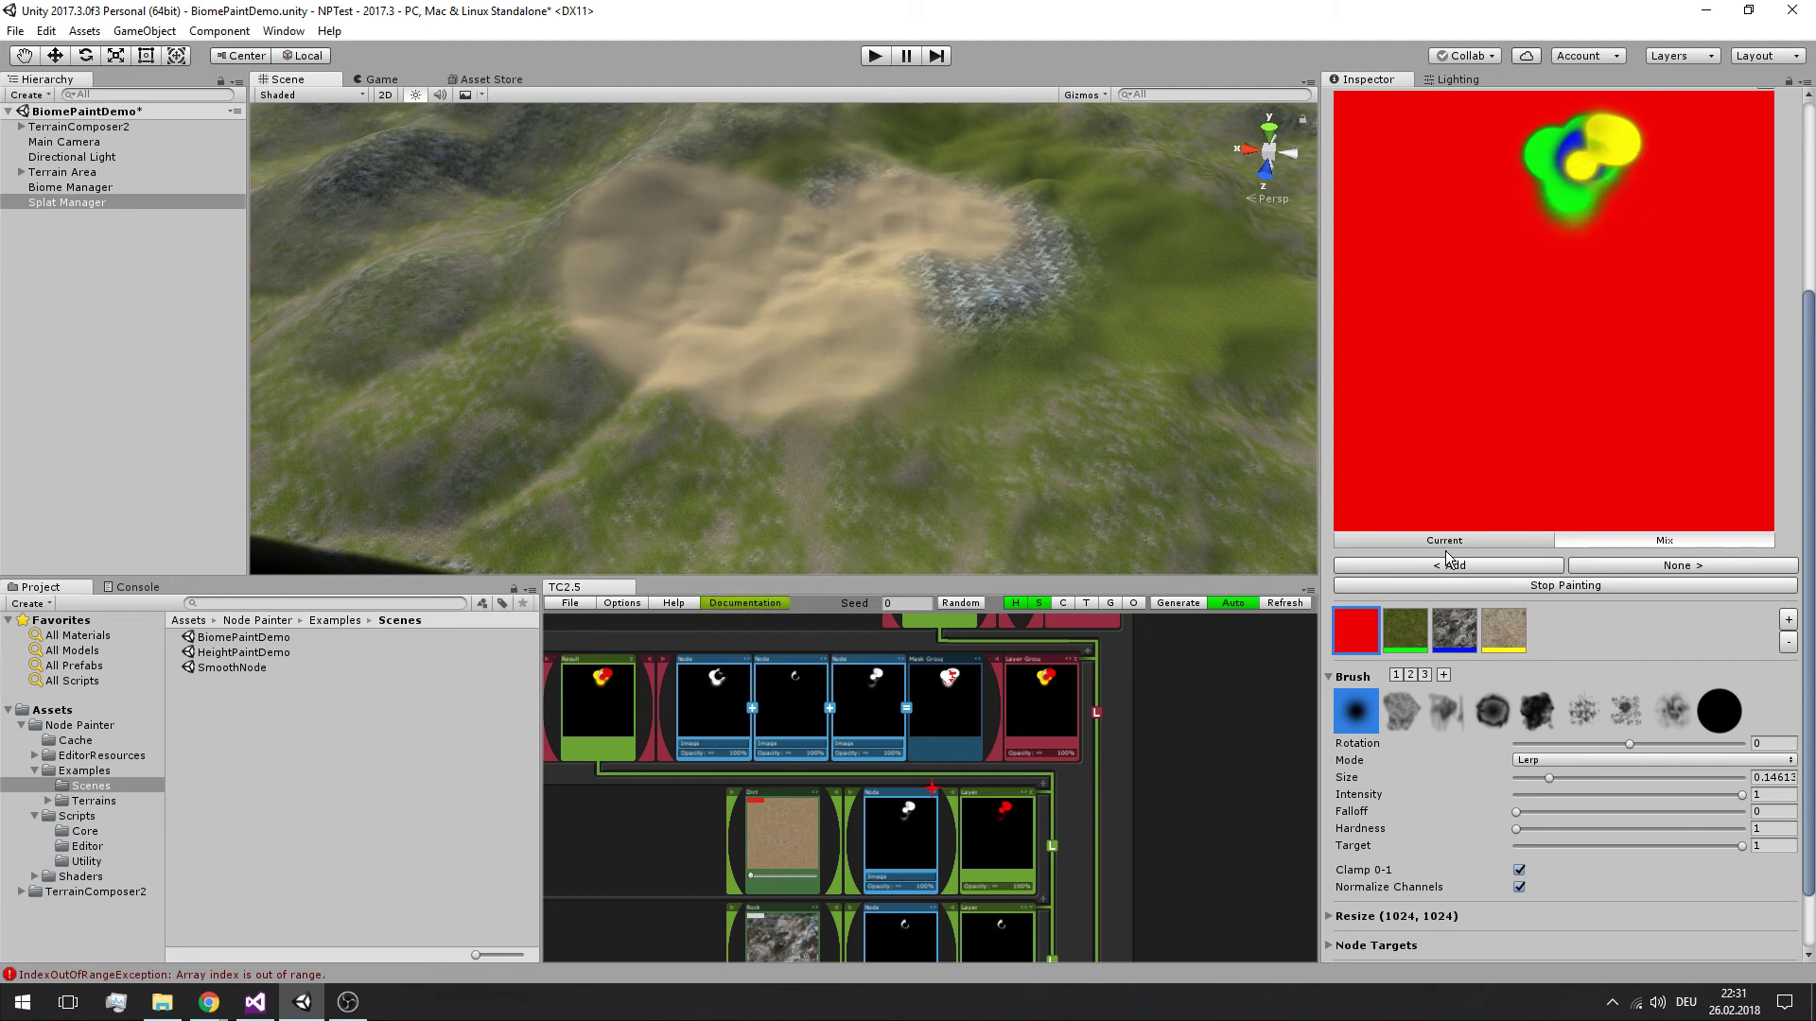
mouse_move(924, 421)
mouse_down()
mouse_move(924, 401)
mouse_move(839, 389)
mouse_move(1018, 401)
mouse_move(815, 373)
mouse_up()
Set the brush size to about 0.106 and intensity to about 0.522, and paint the base channel over the dirt, rock and grass
ctrl+scroll(818, 370, down, 2)
middle_drag(1172, 412, 1102, 435)
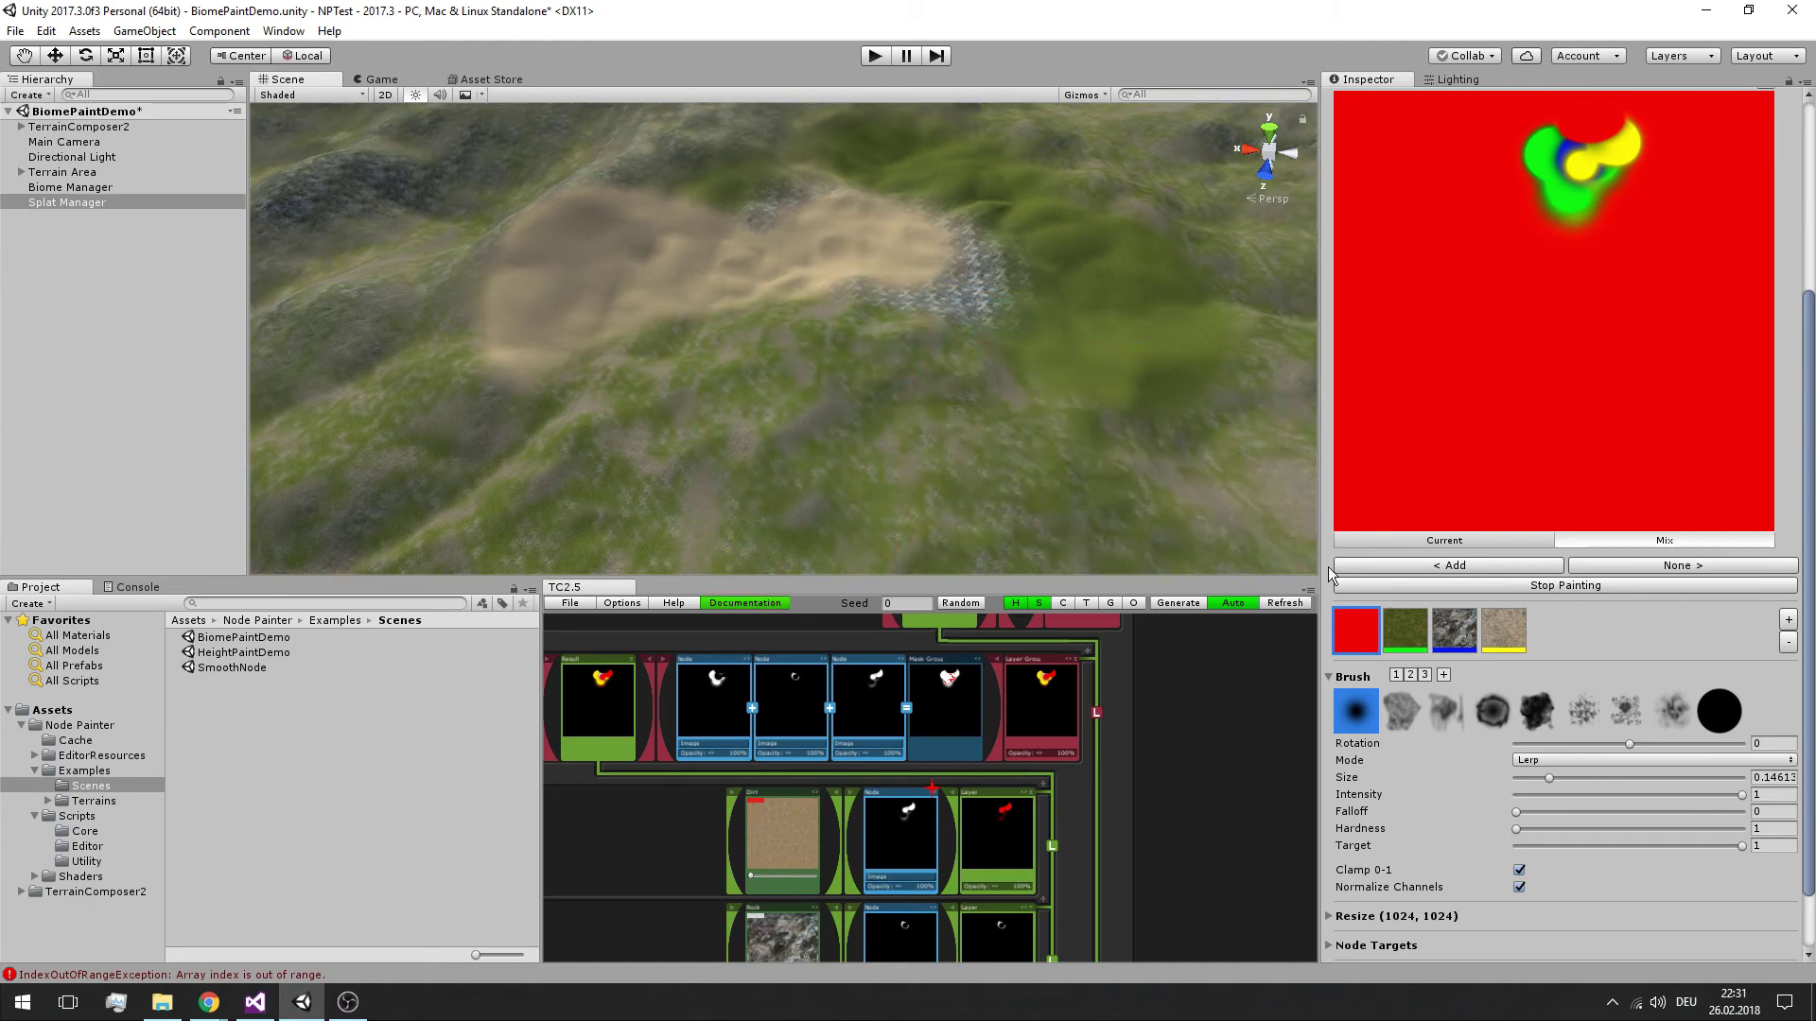
shift+scroll(842, 393, down, 4)
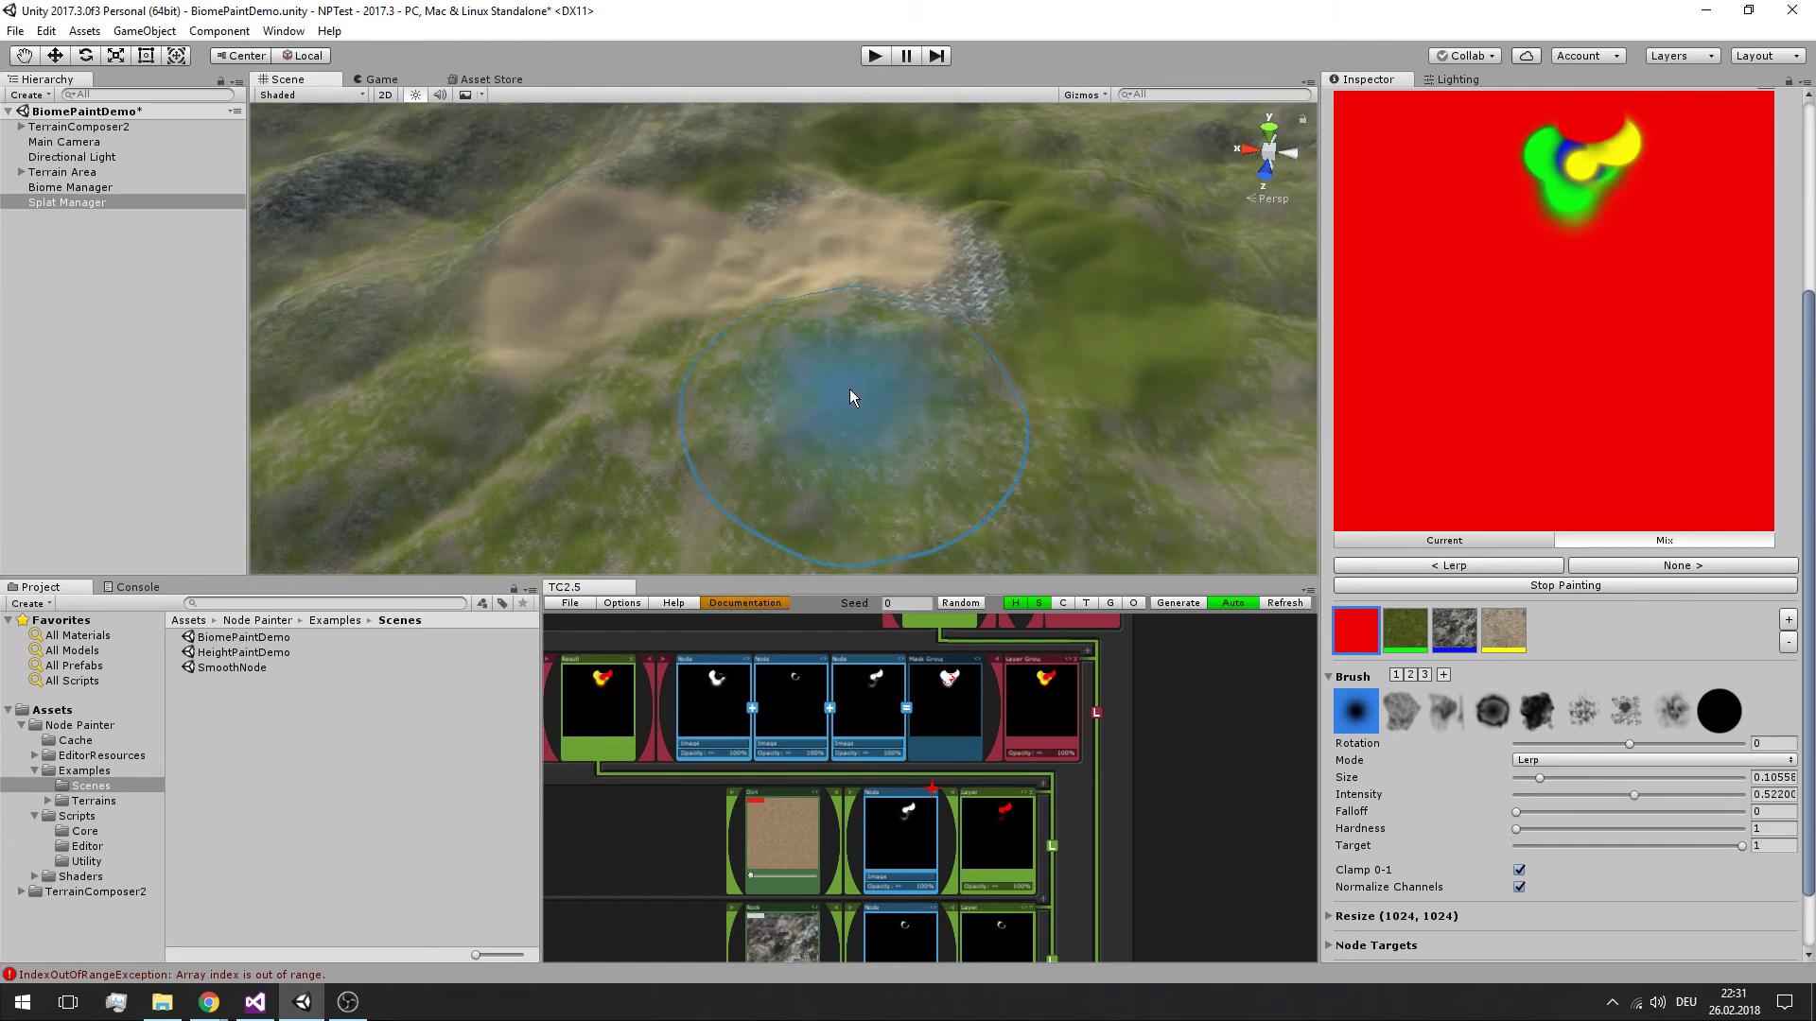
middle_drag(756, 416, 568, 412)
scroll(832, 417, up, 3)
click(835, 438)
middle_drag(836, 438, 690, 502)
mouse_move(932, 528)
mouse_down()
mouse_move(1012, 456)
mouse_move(900, 484)
mouse_move(927, 405)
mouse_move(1018, 352)
mouse_move(962, 237)
mouse_up()
middle_drag(962, 236, 1026, 294)
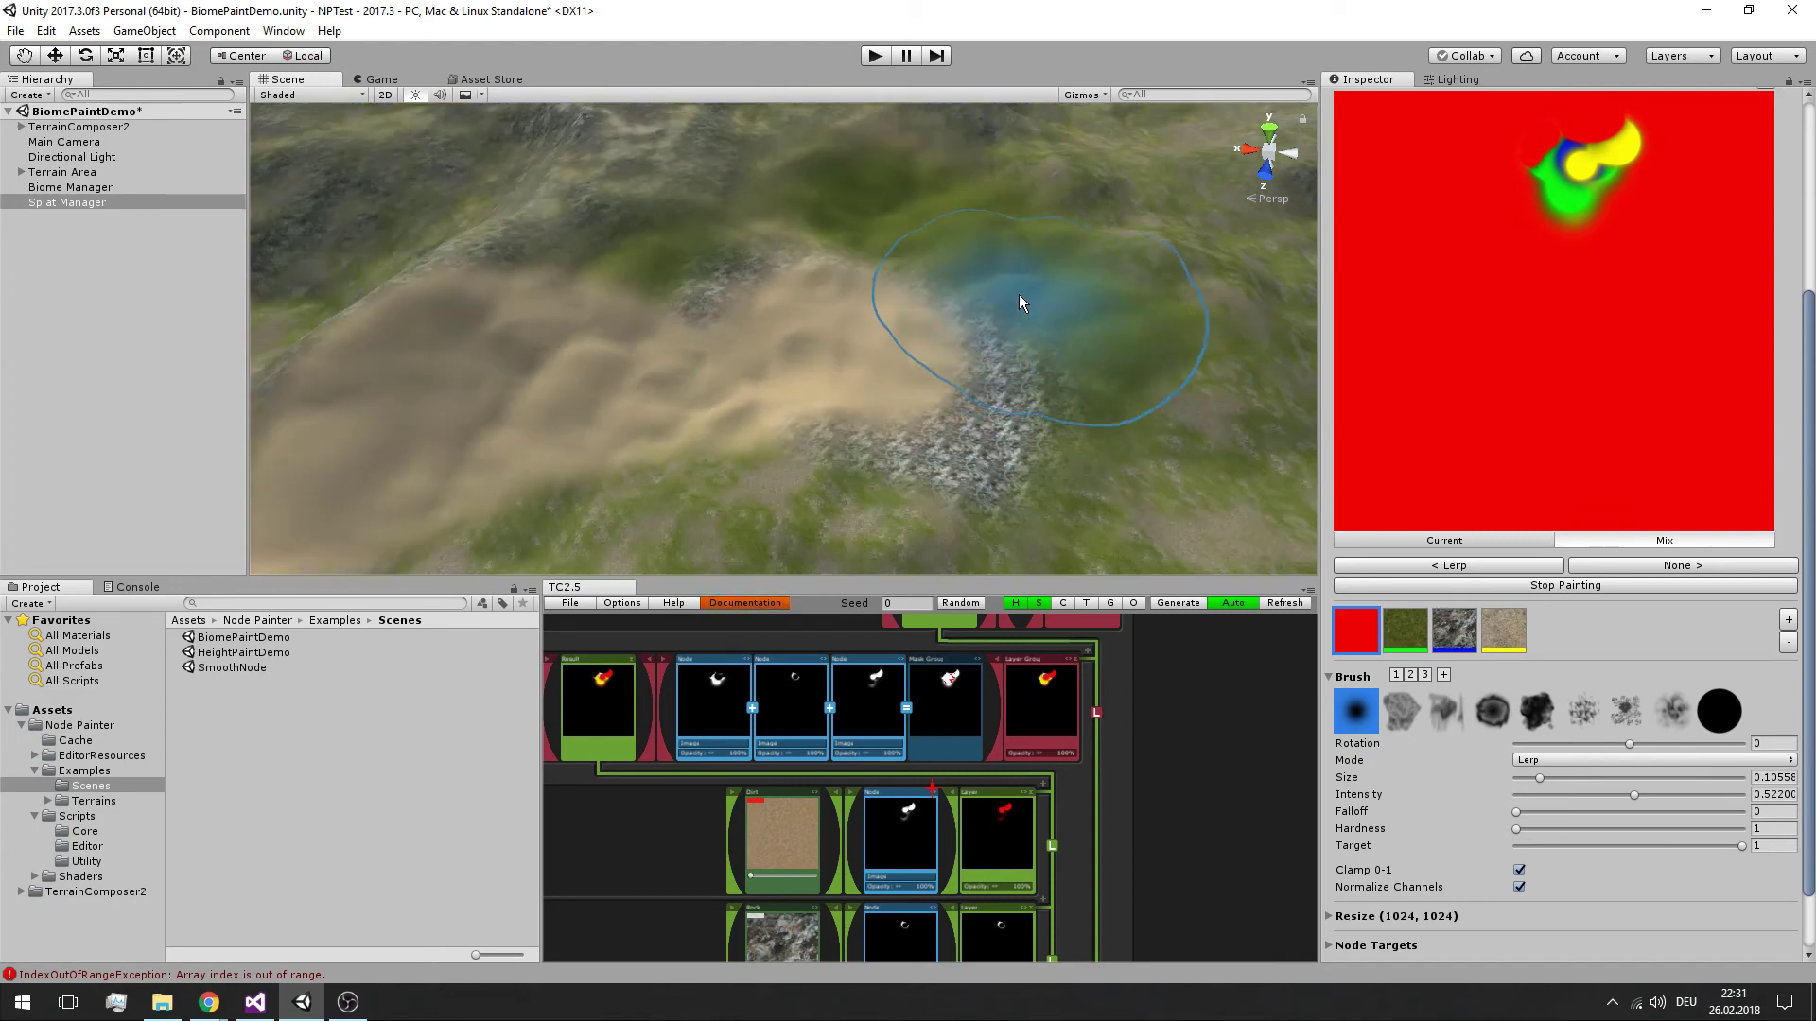
mouse_move(892, 427)
mouse_down()
mouse_move(865, 406)
mouse_move(756, 403)
mouse_move(757, 379)
mouse_move(861, 243)
mouse_move(972, 192)
mouse_move(1010, 444)
mouse_move(1199, 320)
mouse_move(1109, 291)
mouse_move(1105, 366)
mouse_move(1057, 269)
mouse_move(910, 185)
mouse_move(796, 161)
mouse_move(1052, 176)
mouse_move(990, 217)
mouse_up()
Enlarge the brush to about 0.244 and paint the base channel over the remaining dirt and grass traces
scroll(1007, 218, down, 8)
ctrl+scroll(815, 387, up, 5)
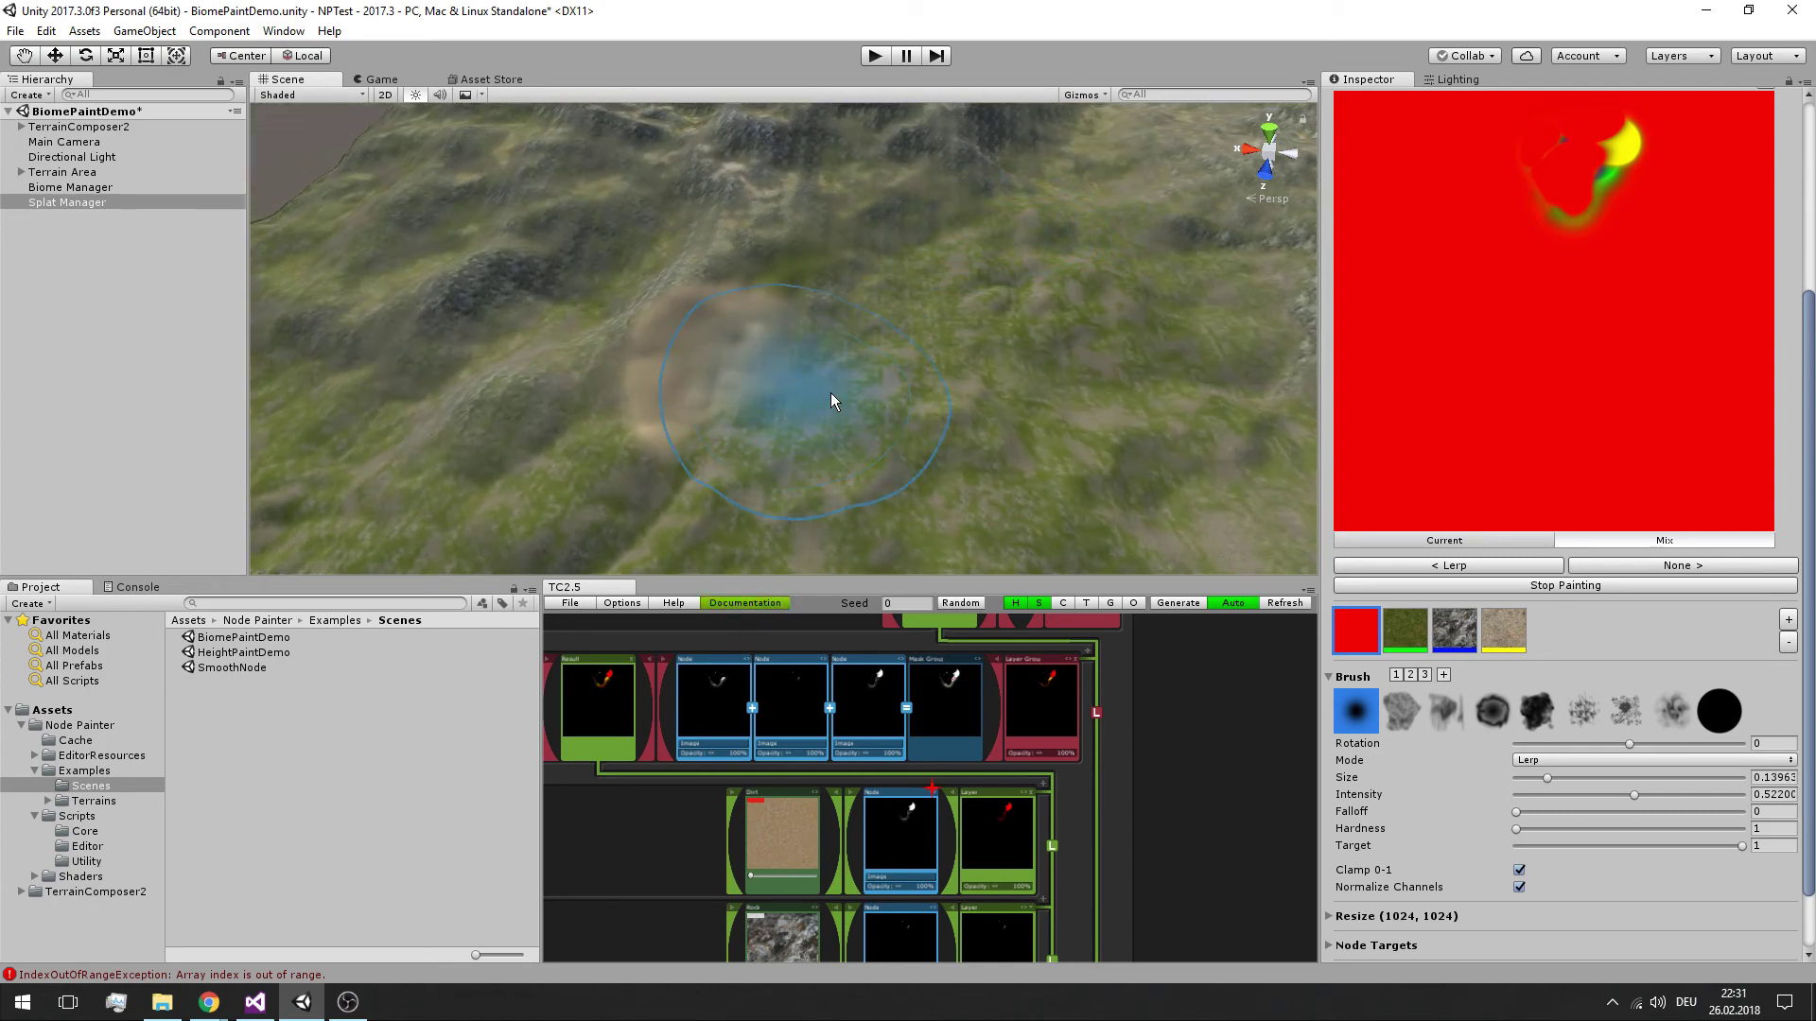
ctrl+scroll(825, 355, up, 3)
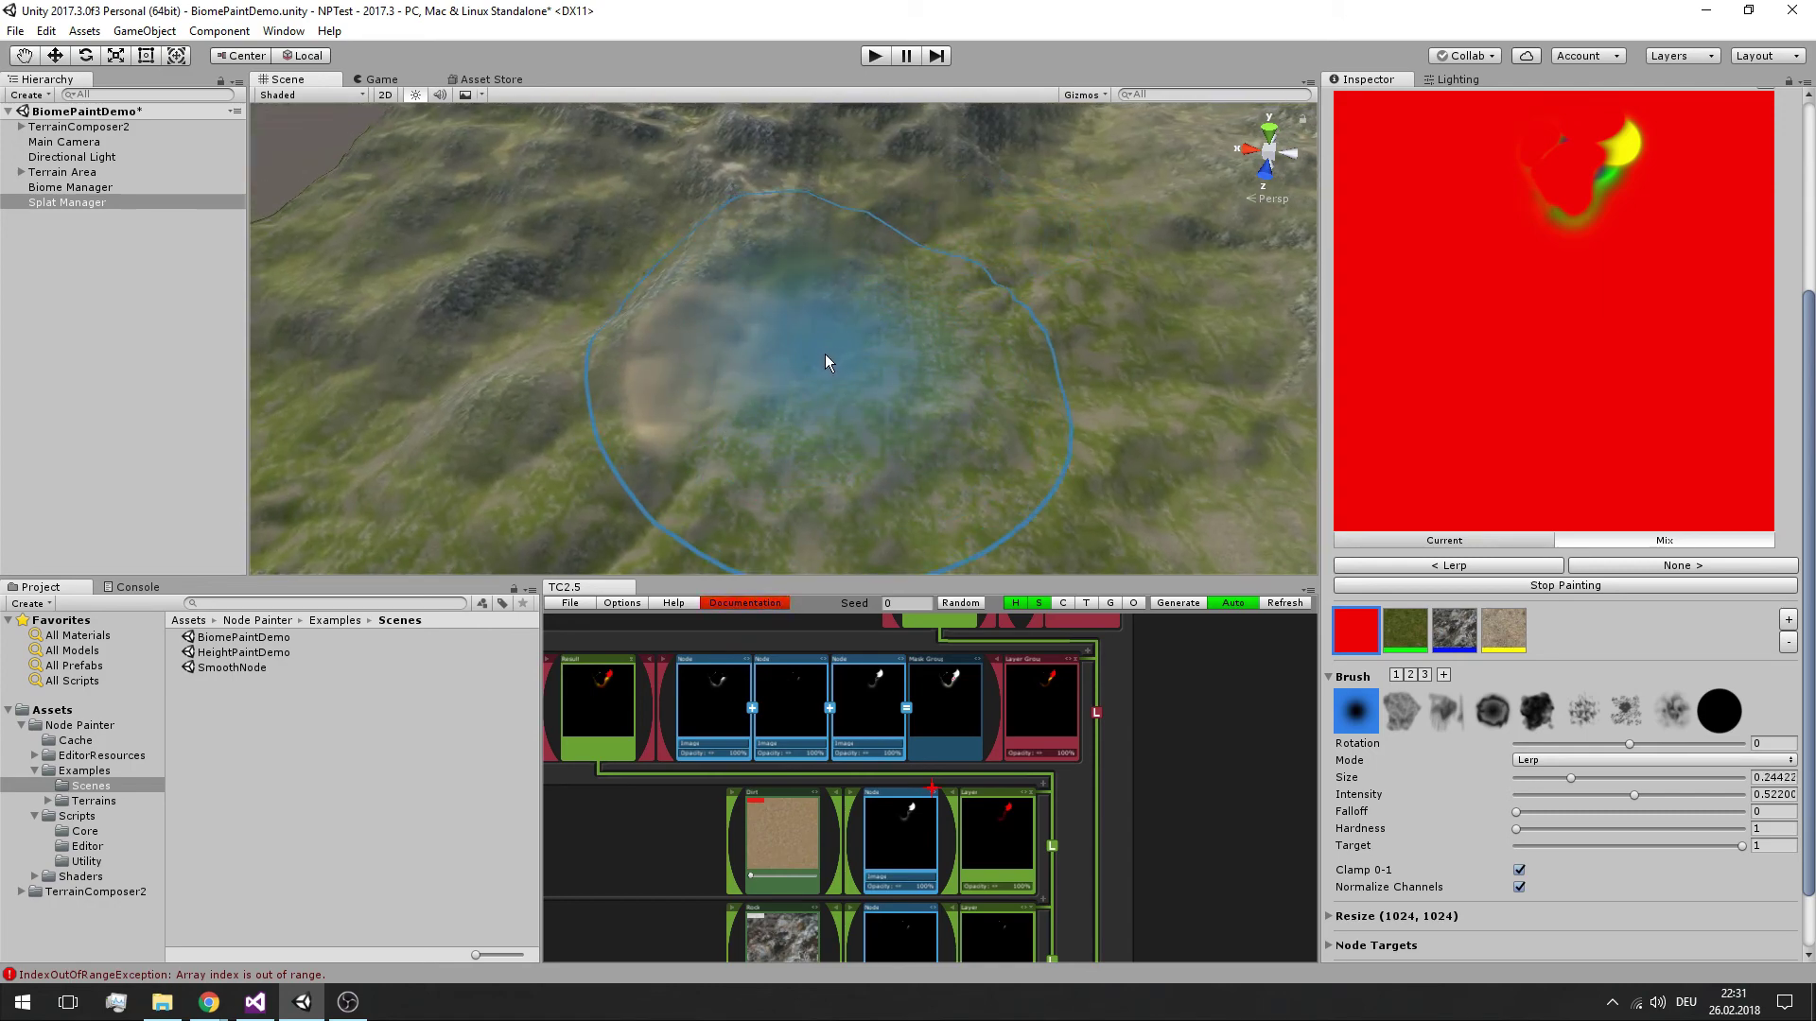
scroll(1187, 248, down, 6)
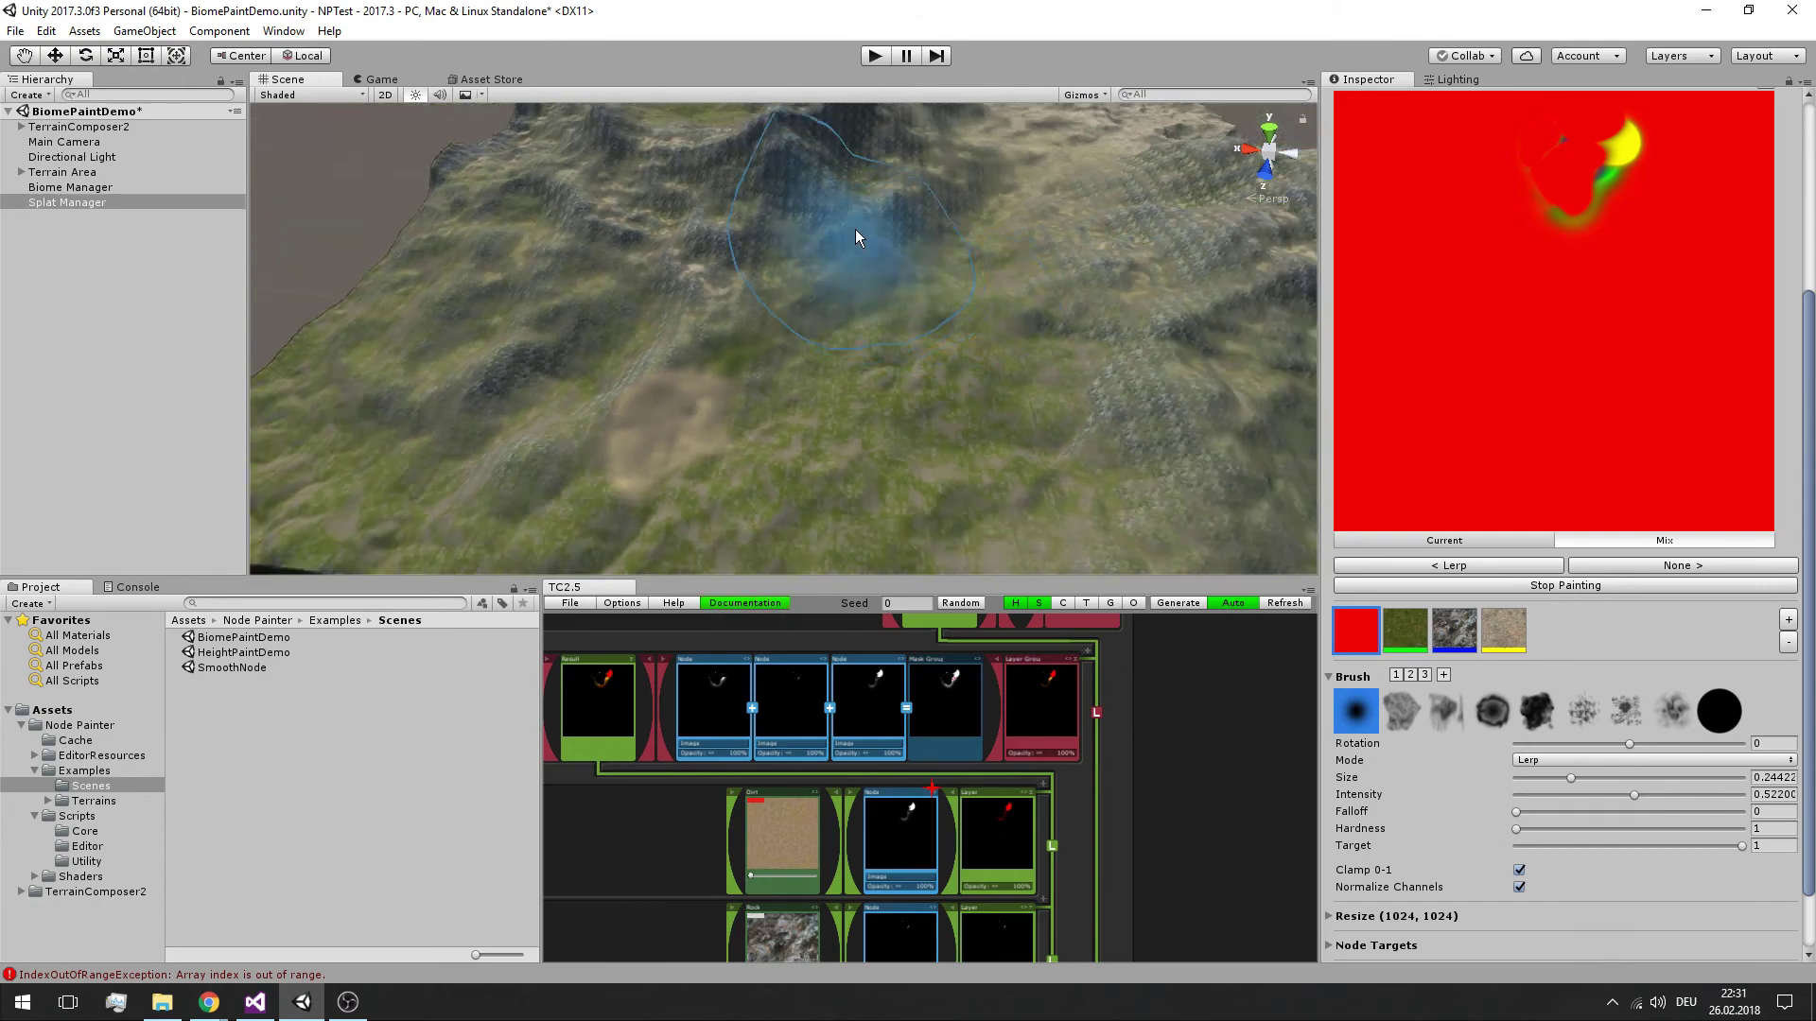
mouse_move(915, 347)
middle_down()
mouse_move(933, 316)
mouse_move(924, 330)
middle_up()
click(796, 287)
mouse_move(796, 295)
mouse_down()
mouse_move(816, 274)
mouse_move(798, 324)
mouse_move(832, 354)
mouse_move(927, 324)
mouse_move(1006, 258)
mouse_up()
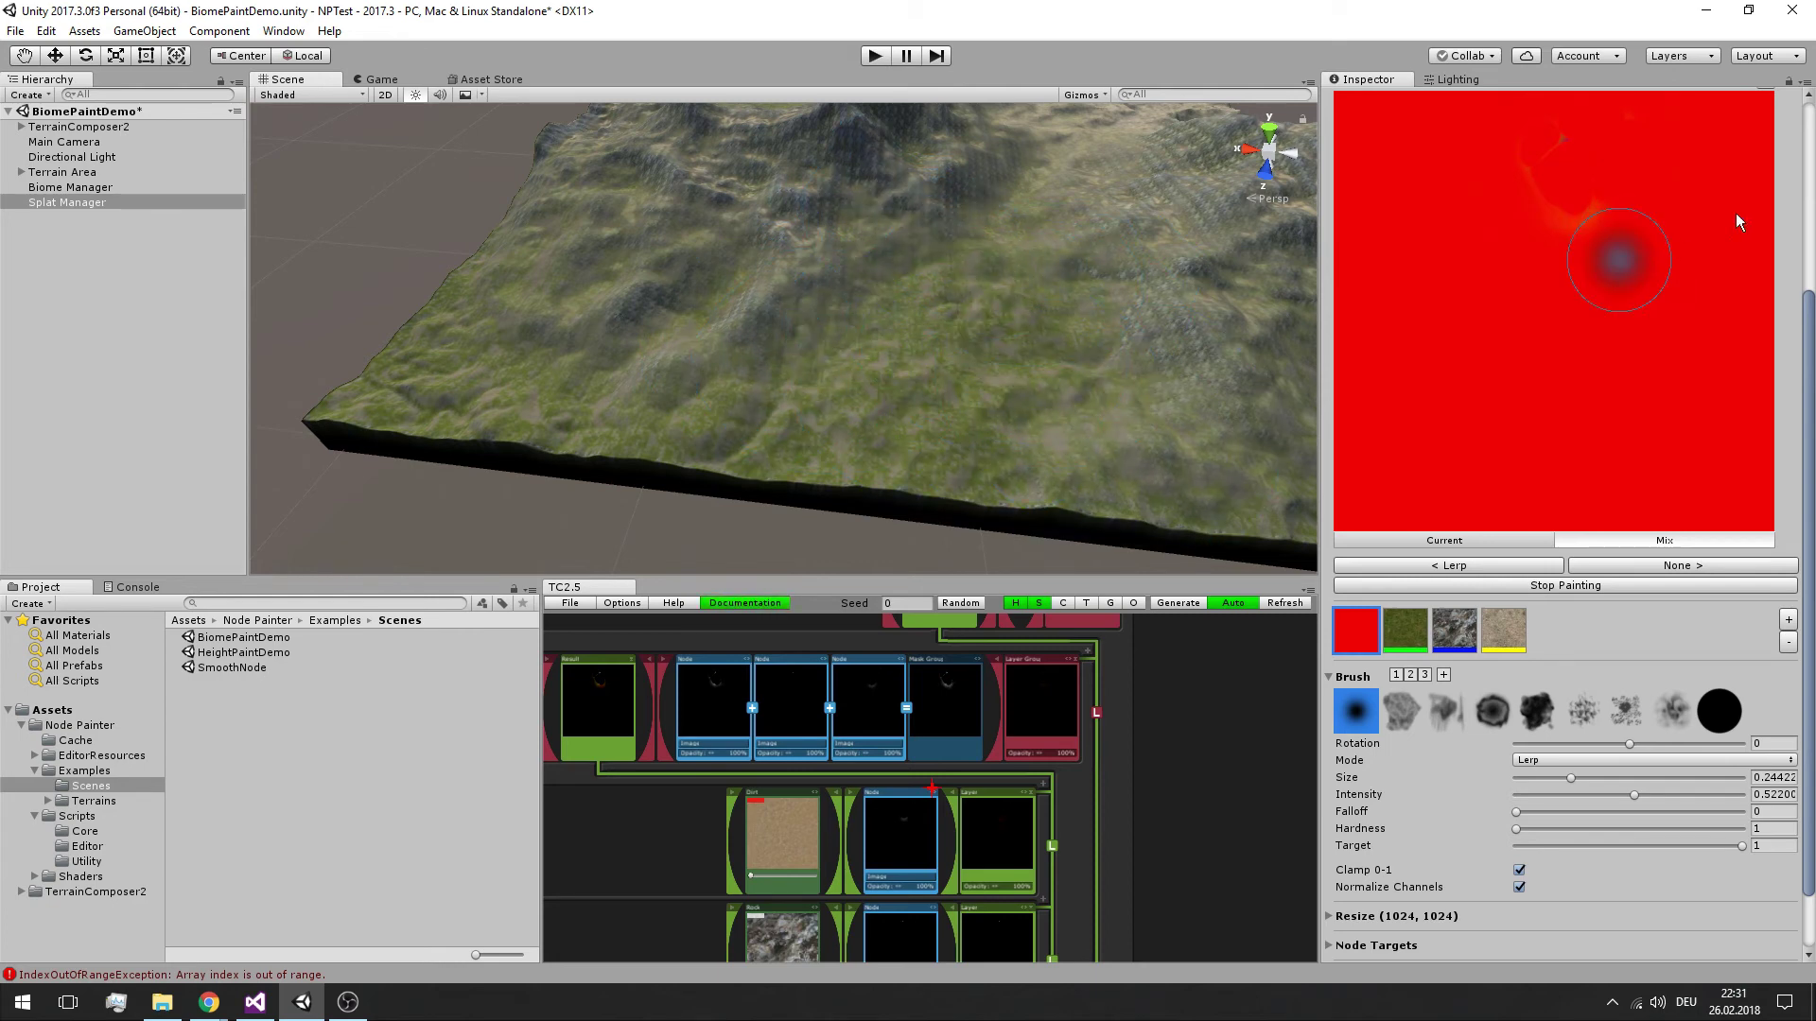
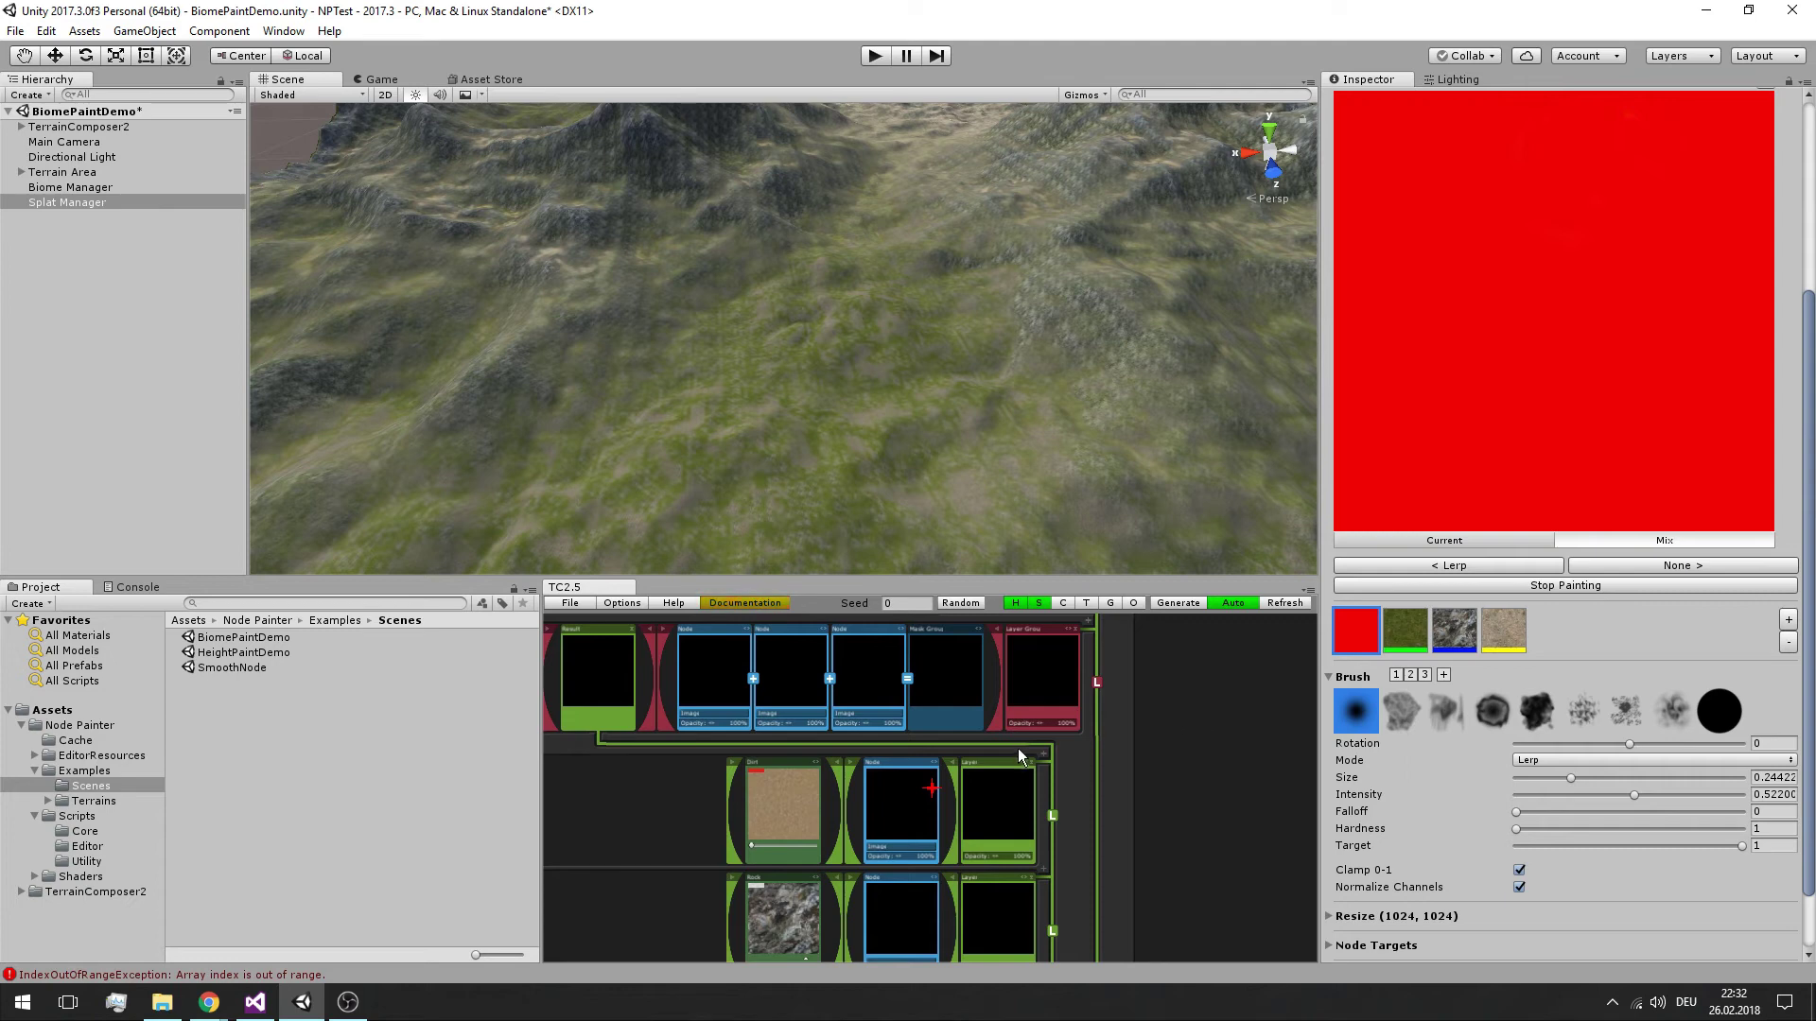
Add a splat layer above the dirt layer, set its texture to Forest&Leaves, and add a Grass&Rock texture item
middle_drag(1040, 754, 1064, 717)
click(1067, 739)
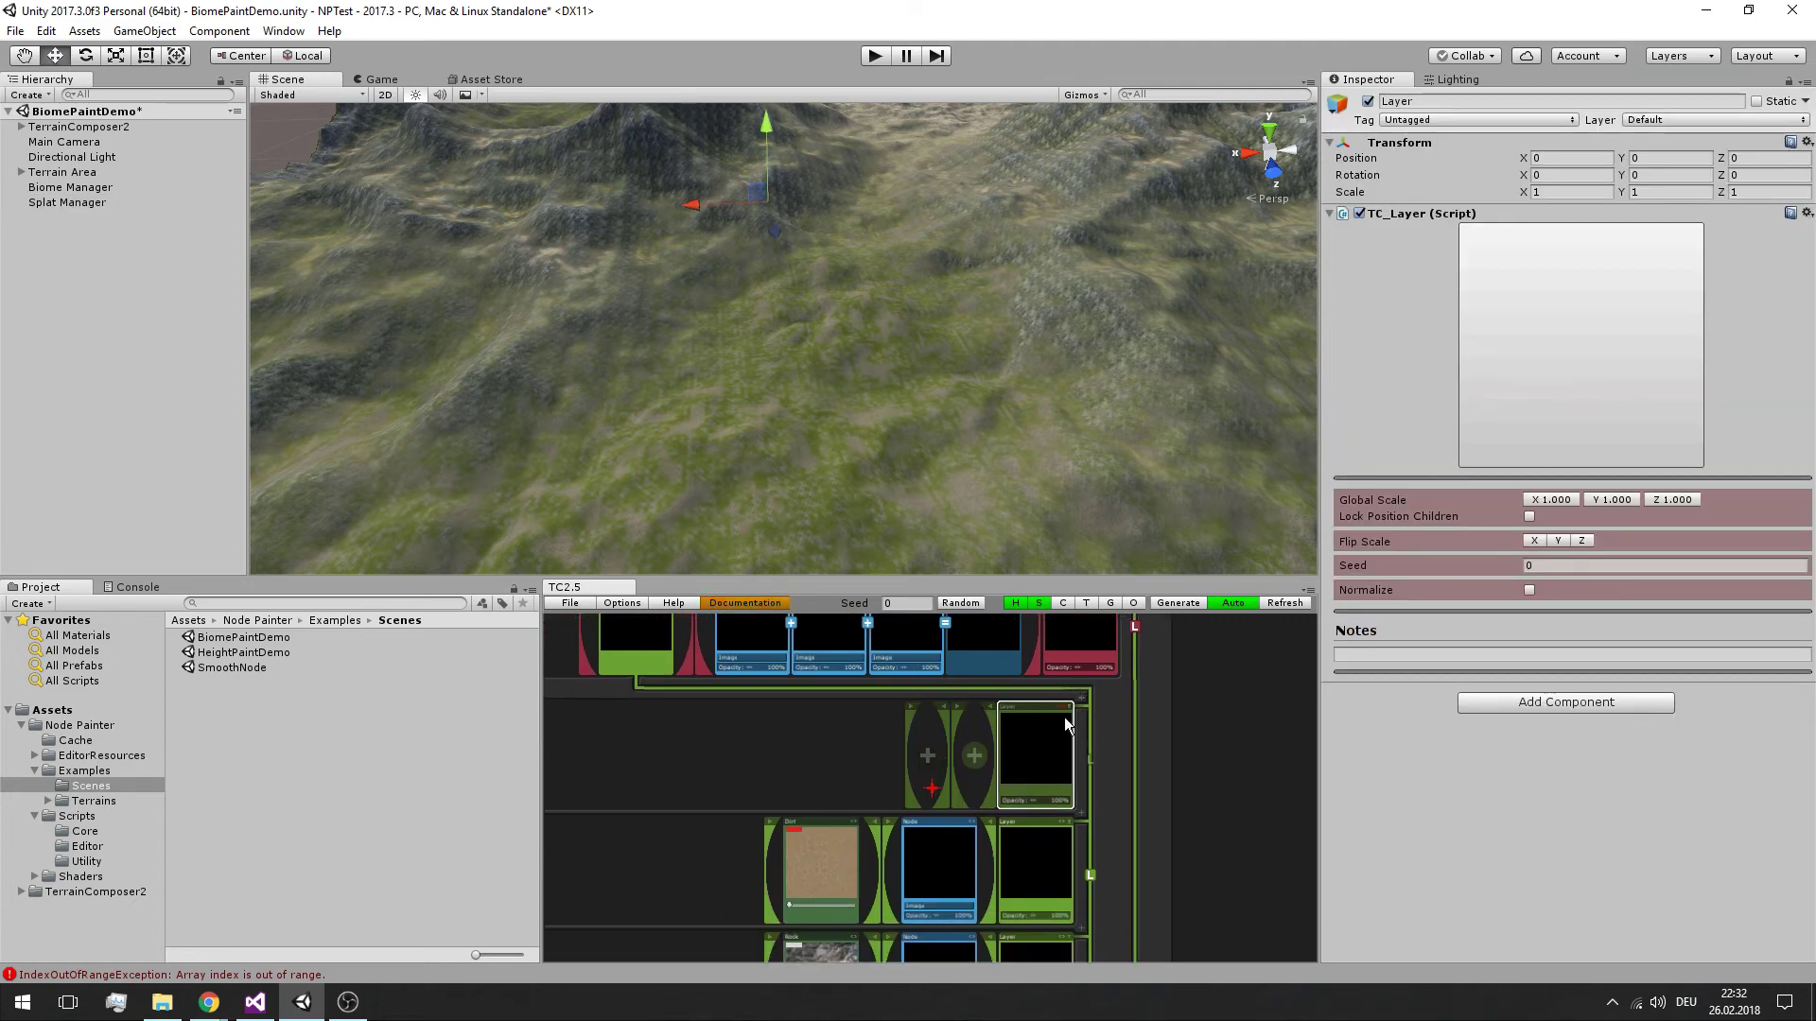
click(928, 756)
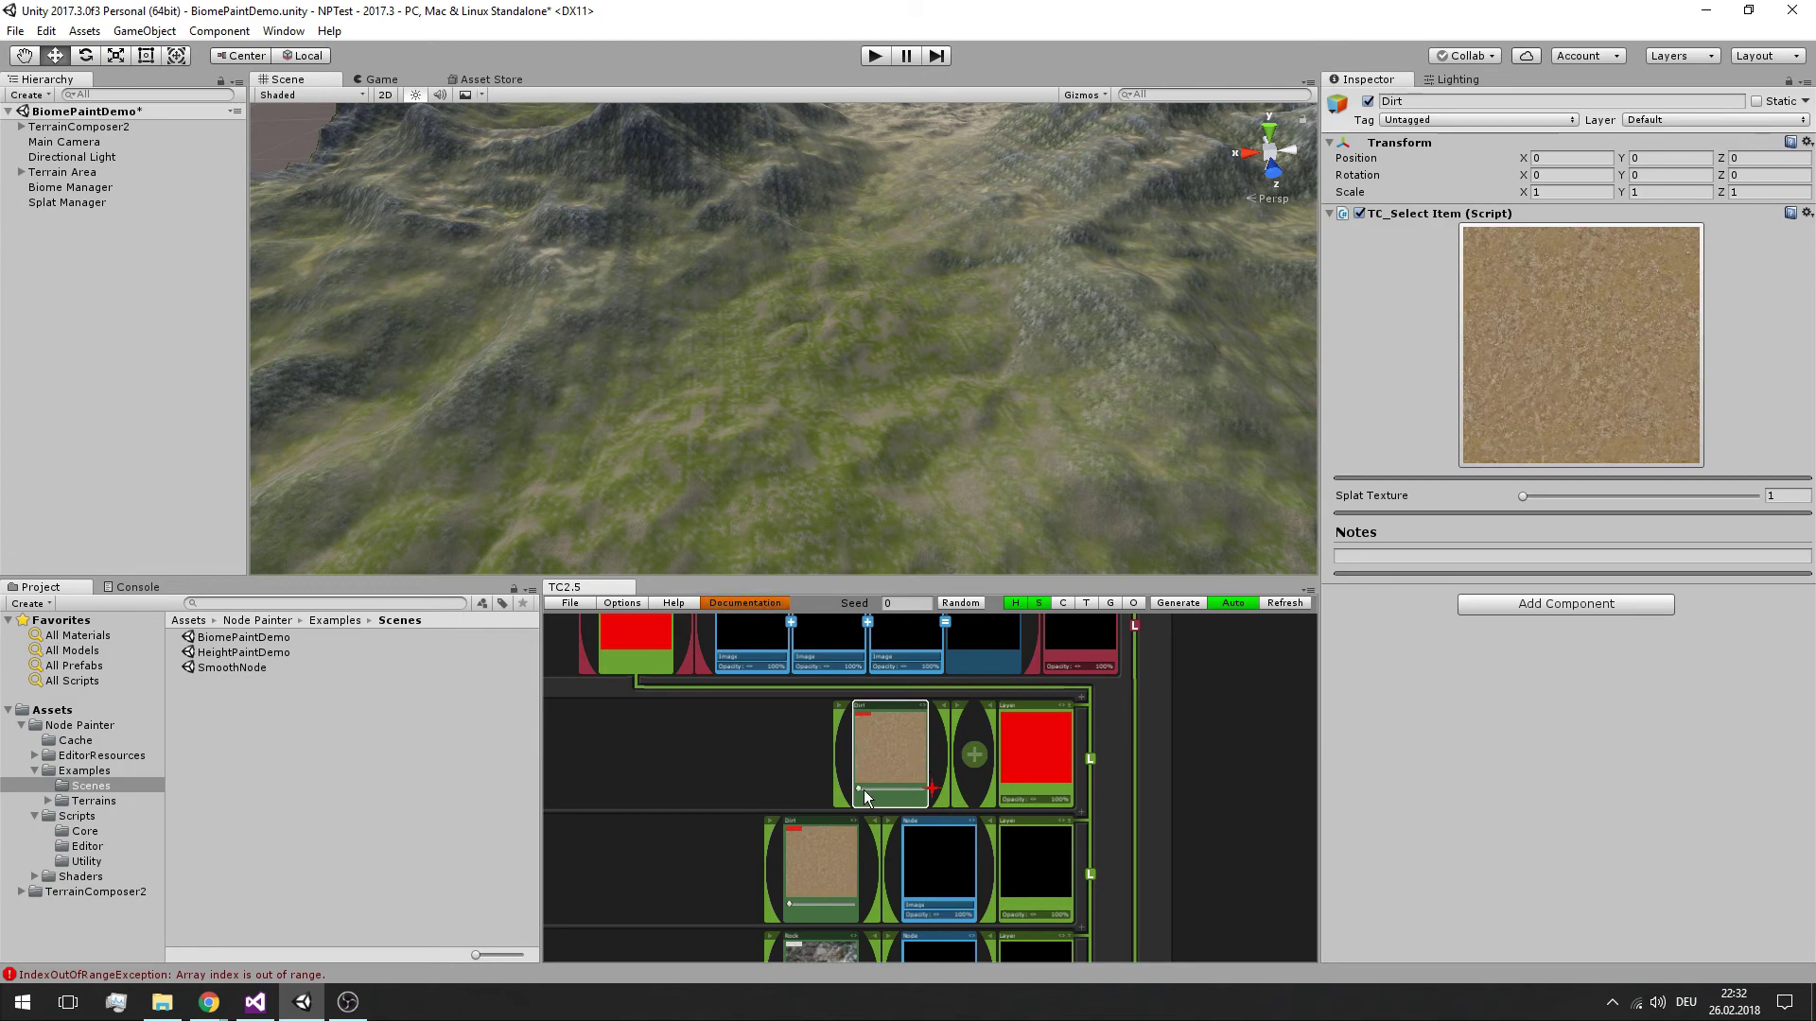
drag(865, 791, 880, 791)
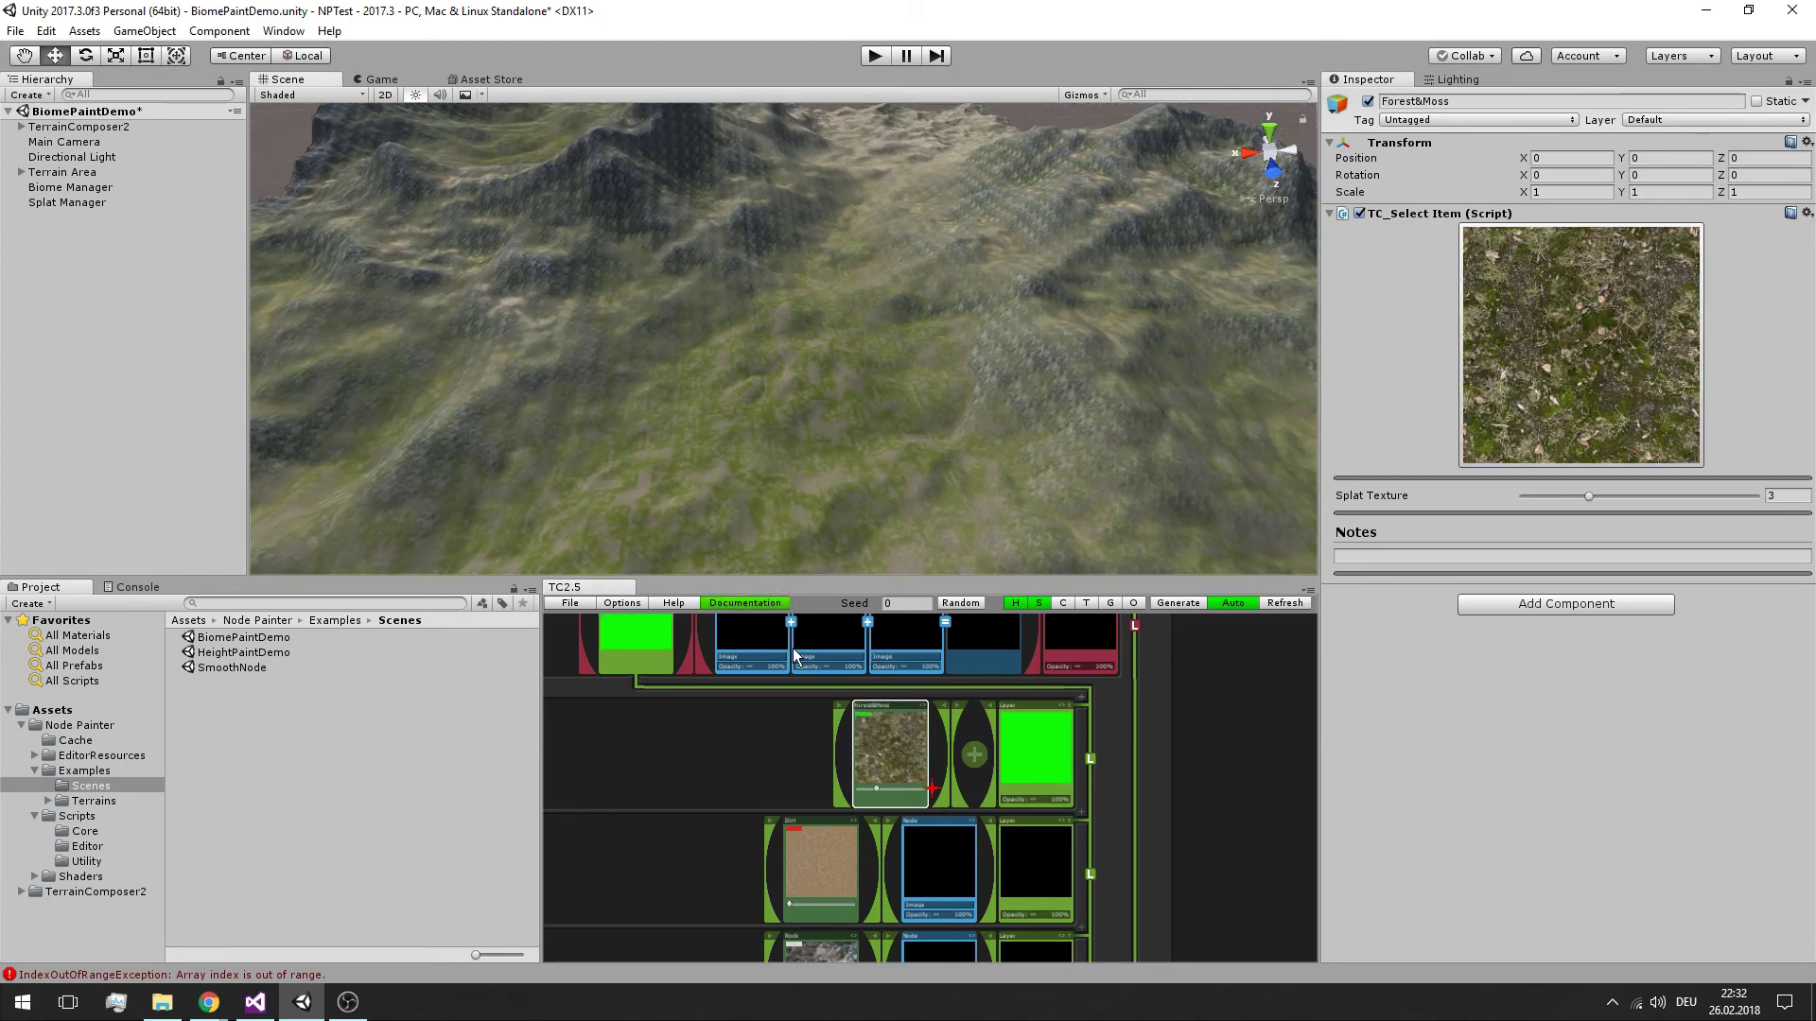
drag(880, 790, 895, 789)
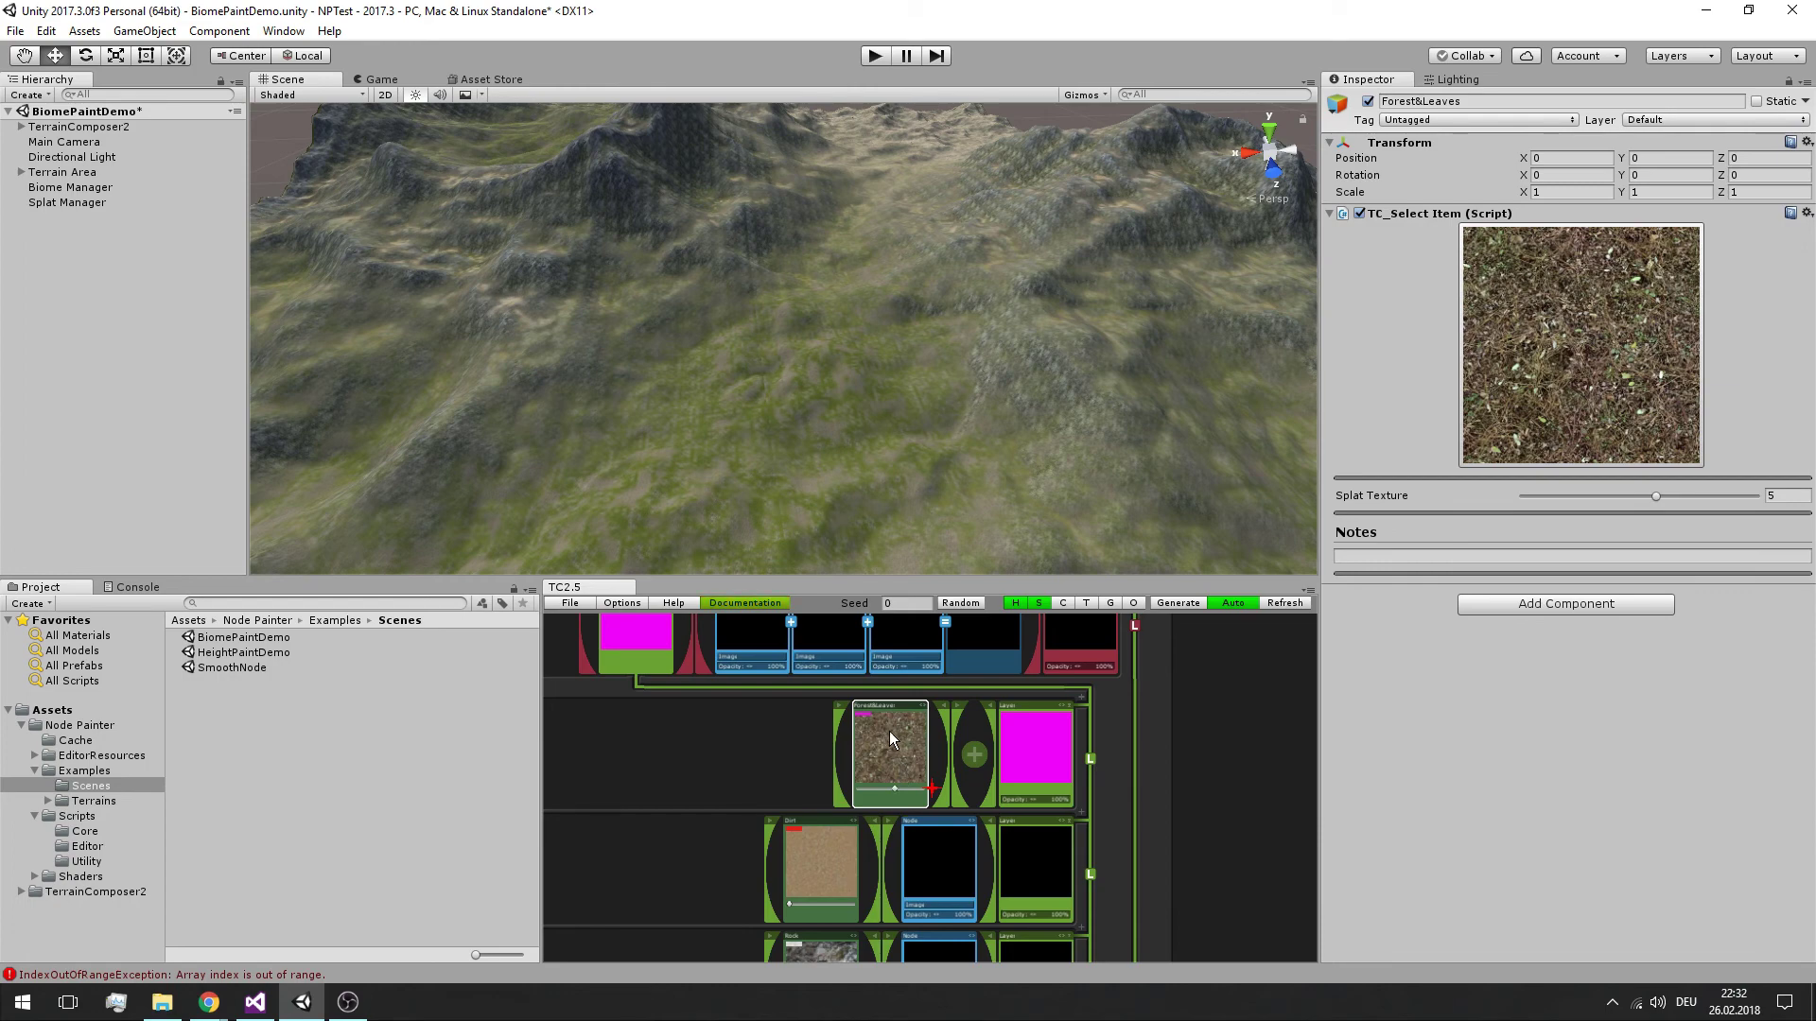
click(925, 760)
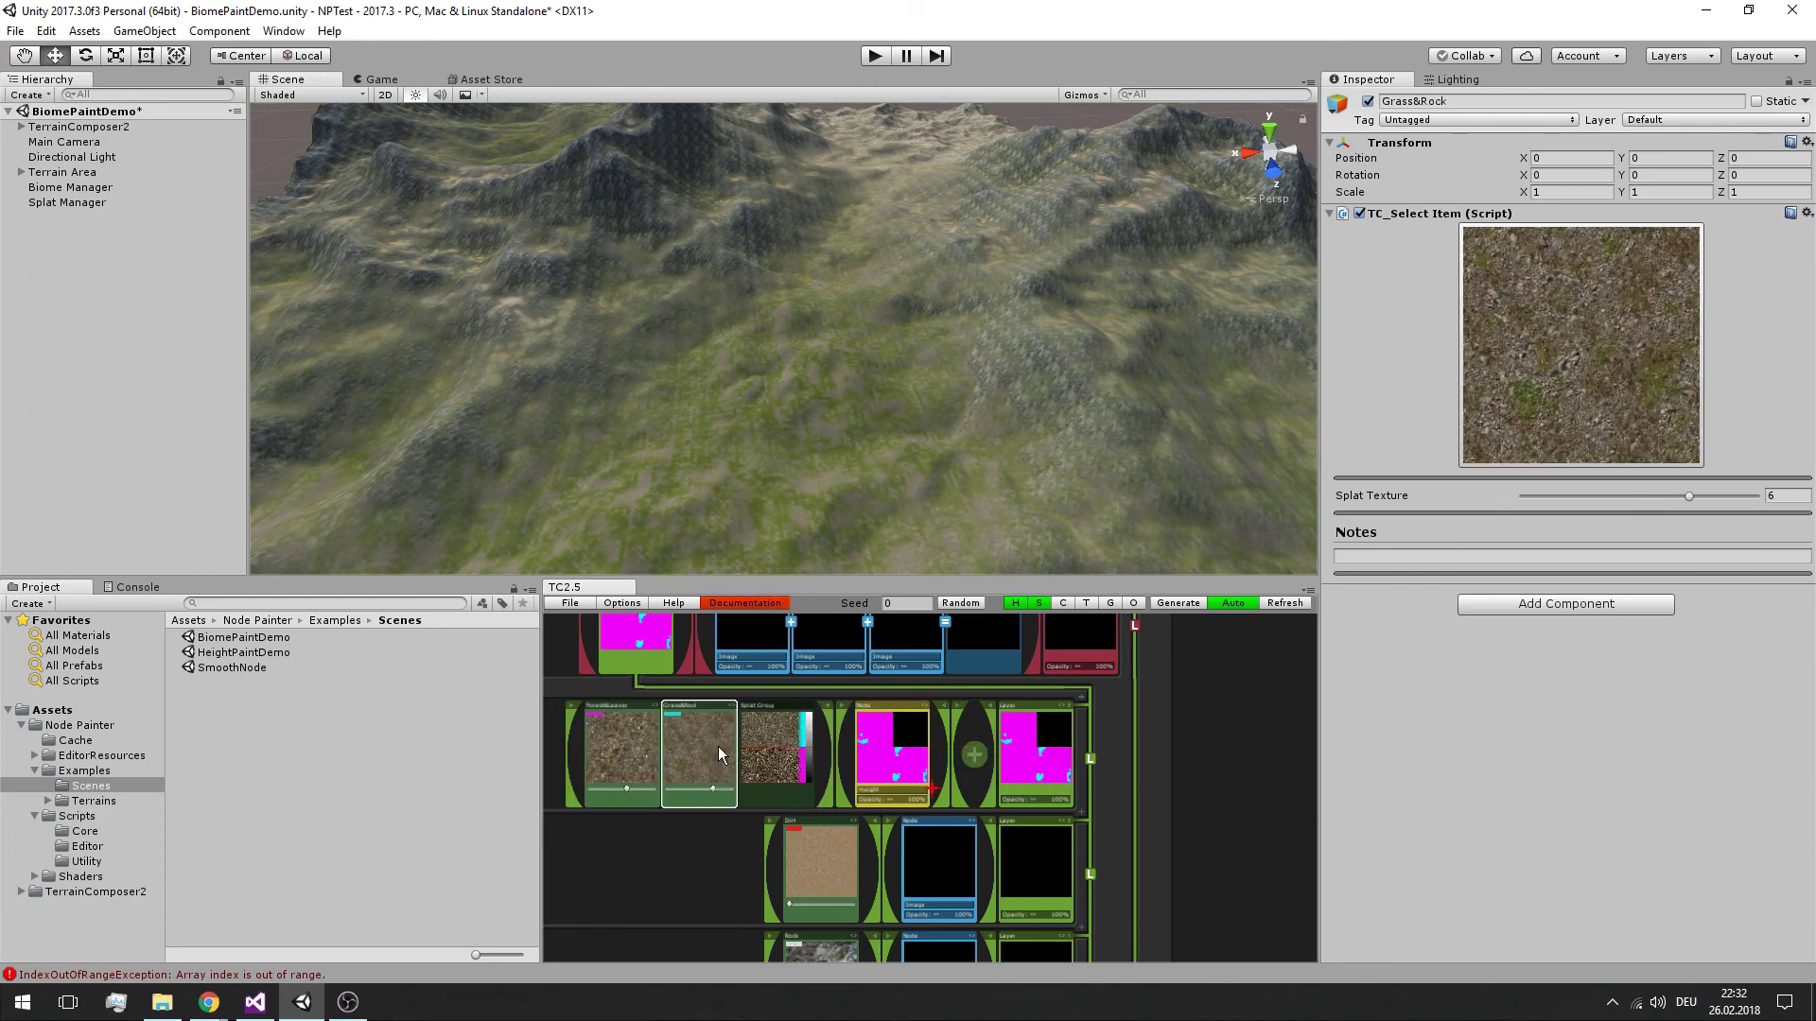
Change the input of the new splat layer's select node from terrain height to Perlin noise
click(914, 770)
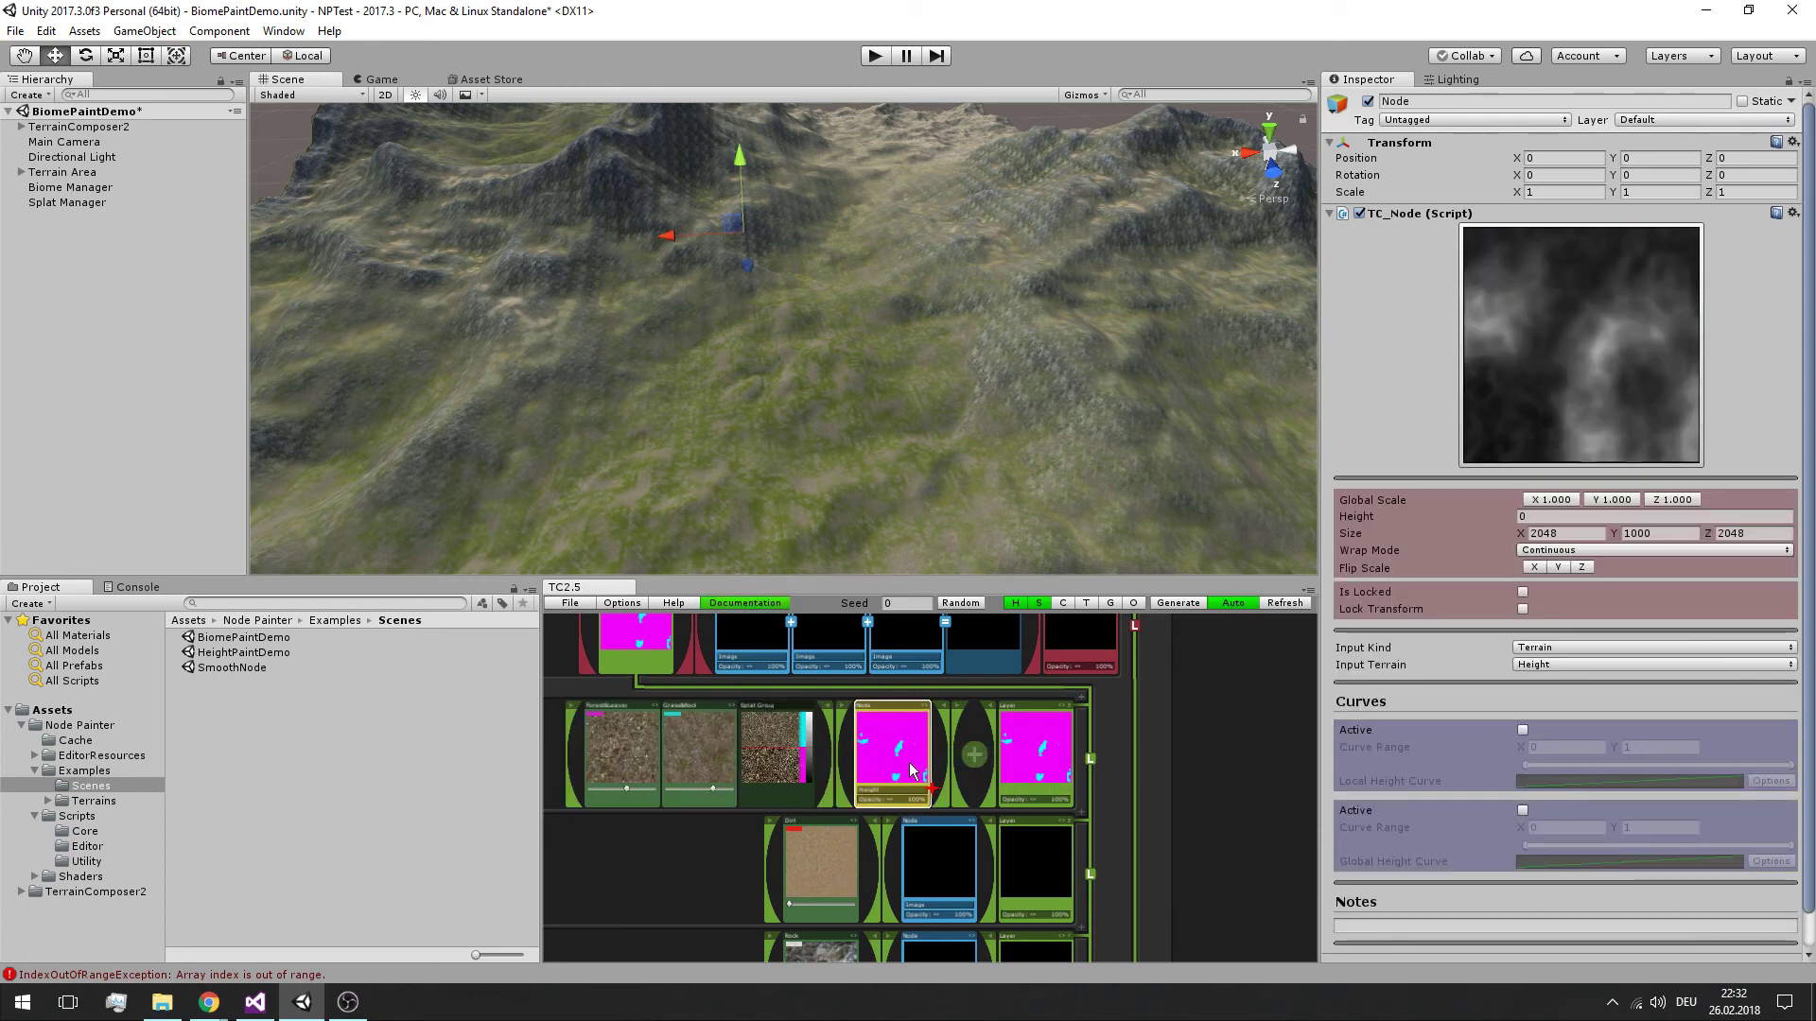
scroll(880, 804, up, 2)
right_click(867, 809)
mouse_move(908, 832)
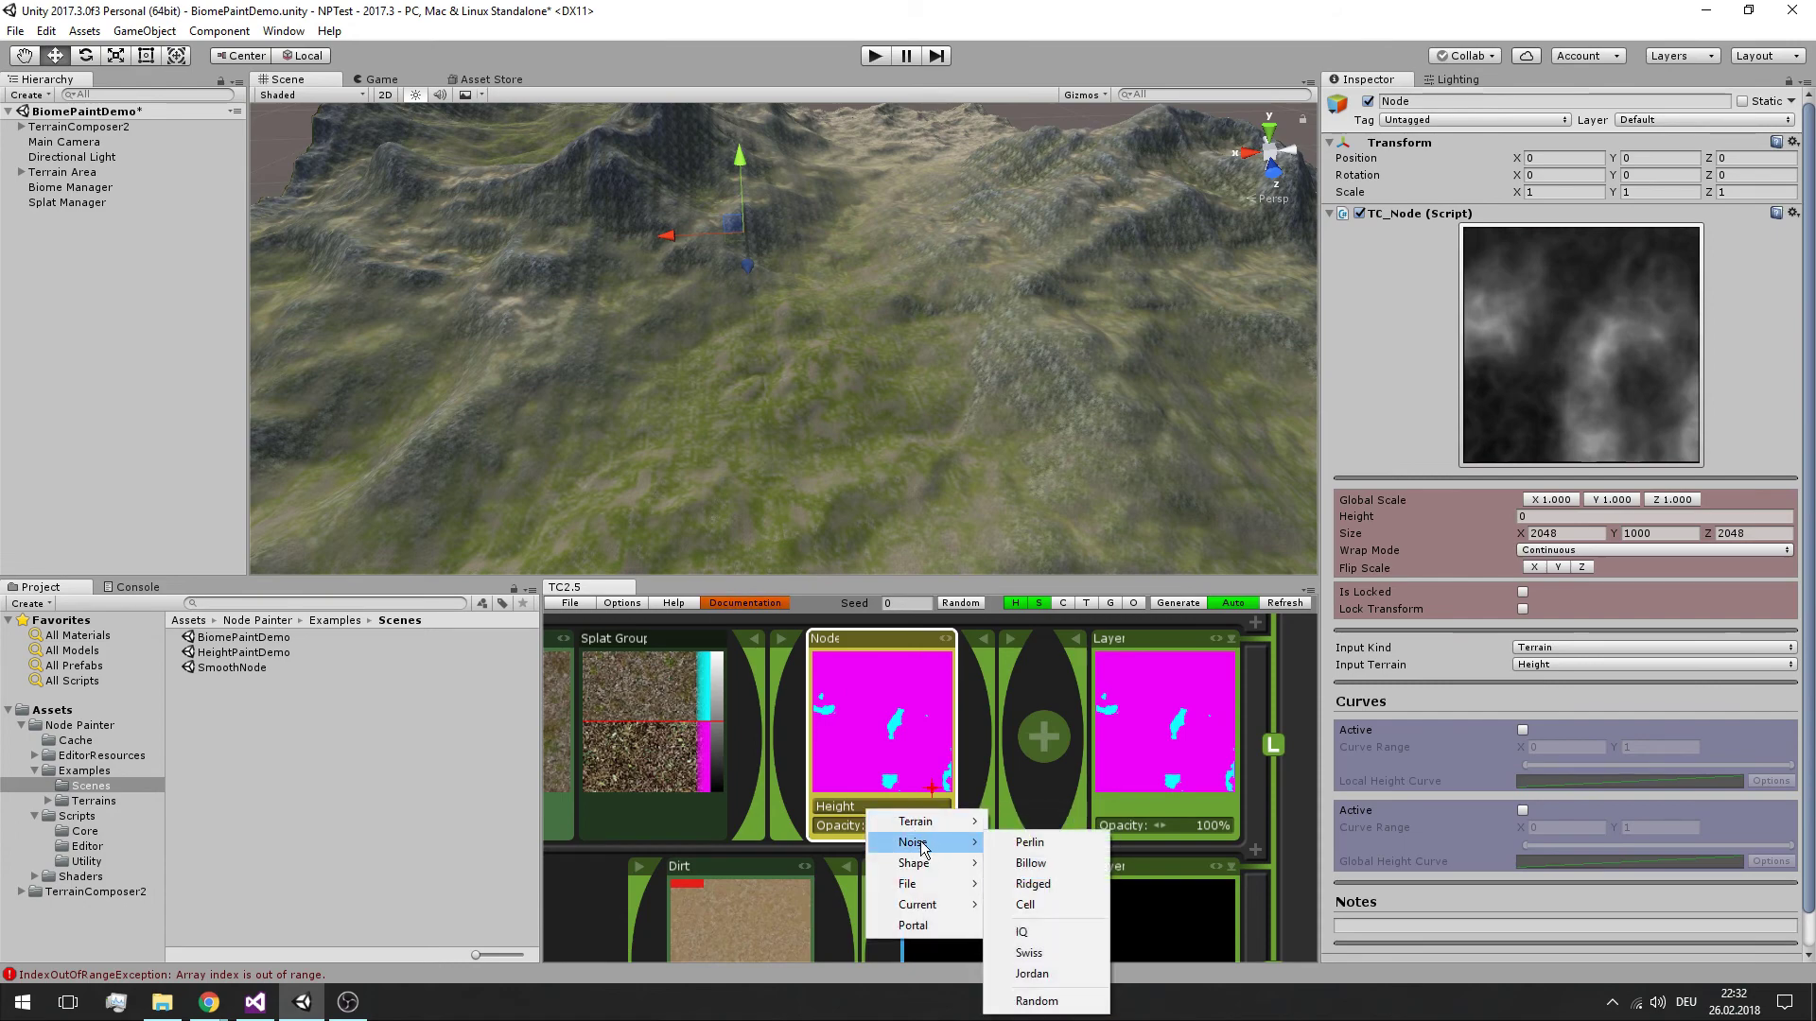
click(1041, 846)
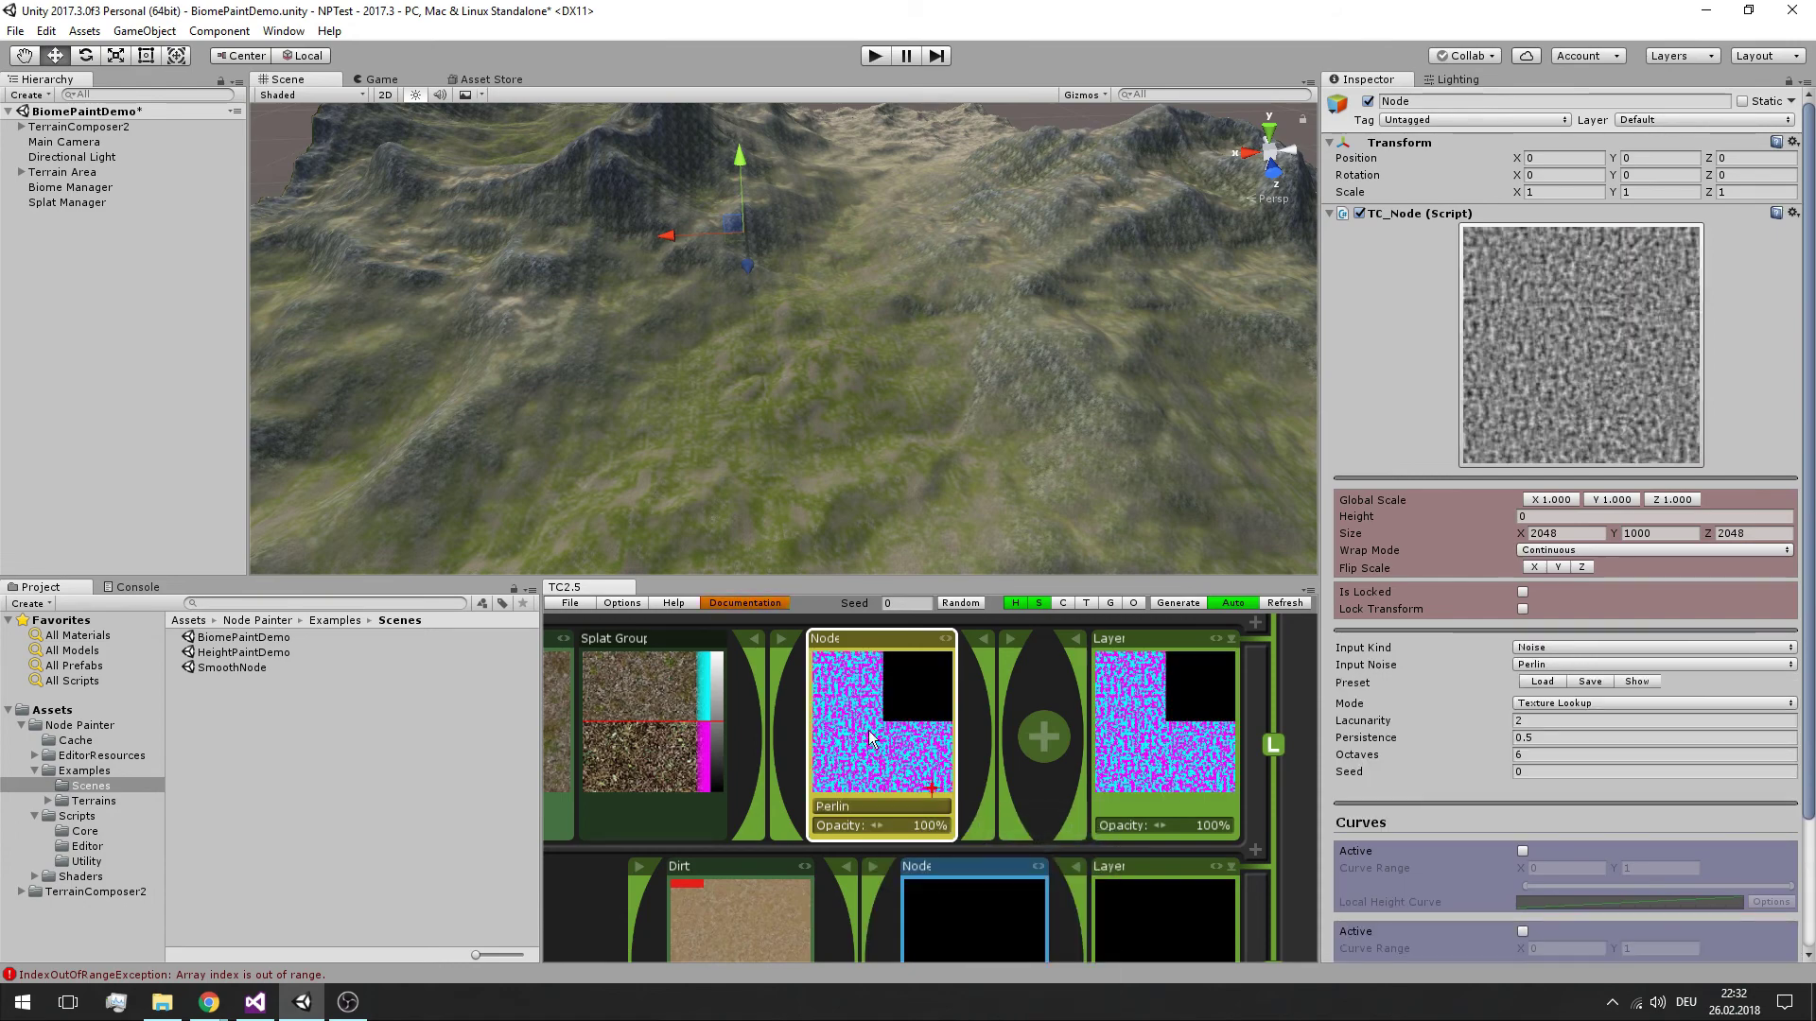
Set the splat group's Mixing to about 0.814 and add a mask node to the new splat layer
click(653, 728)
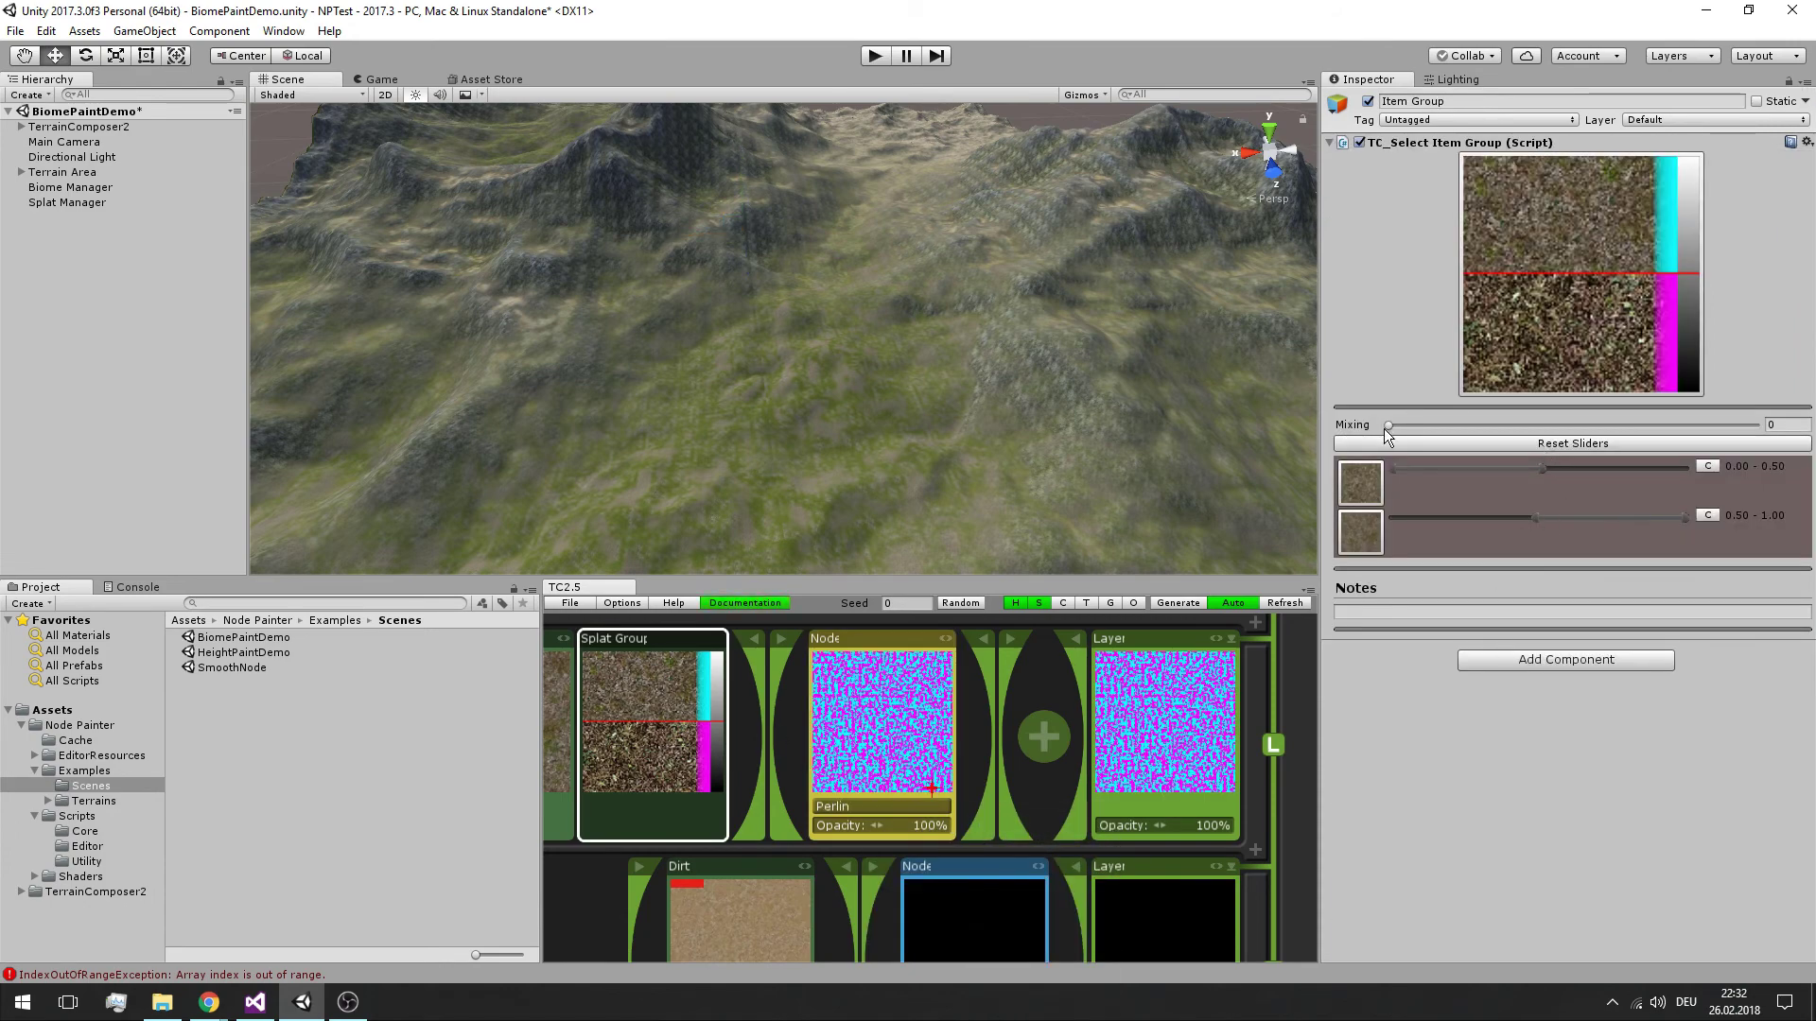
drag(1447, 419, 1602, 435)
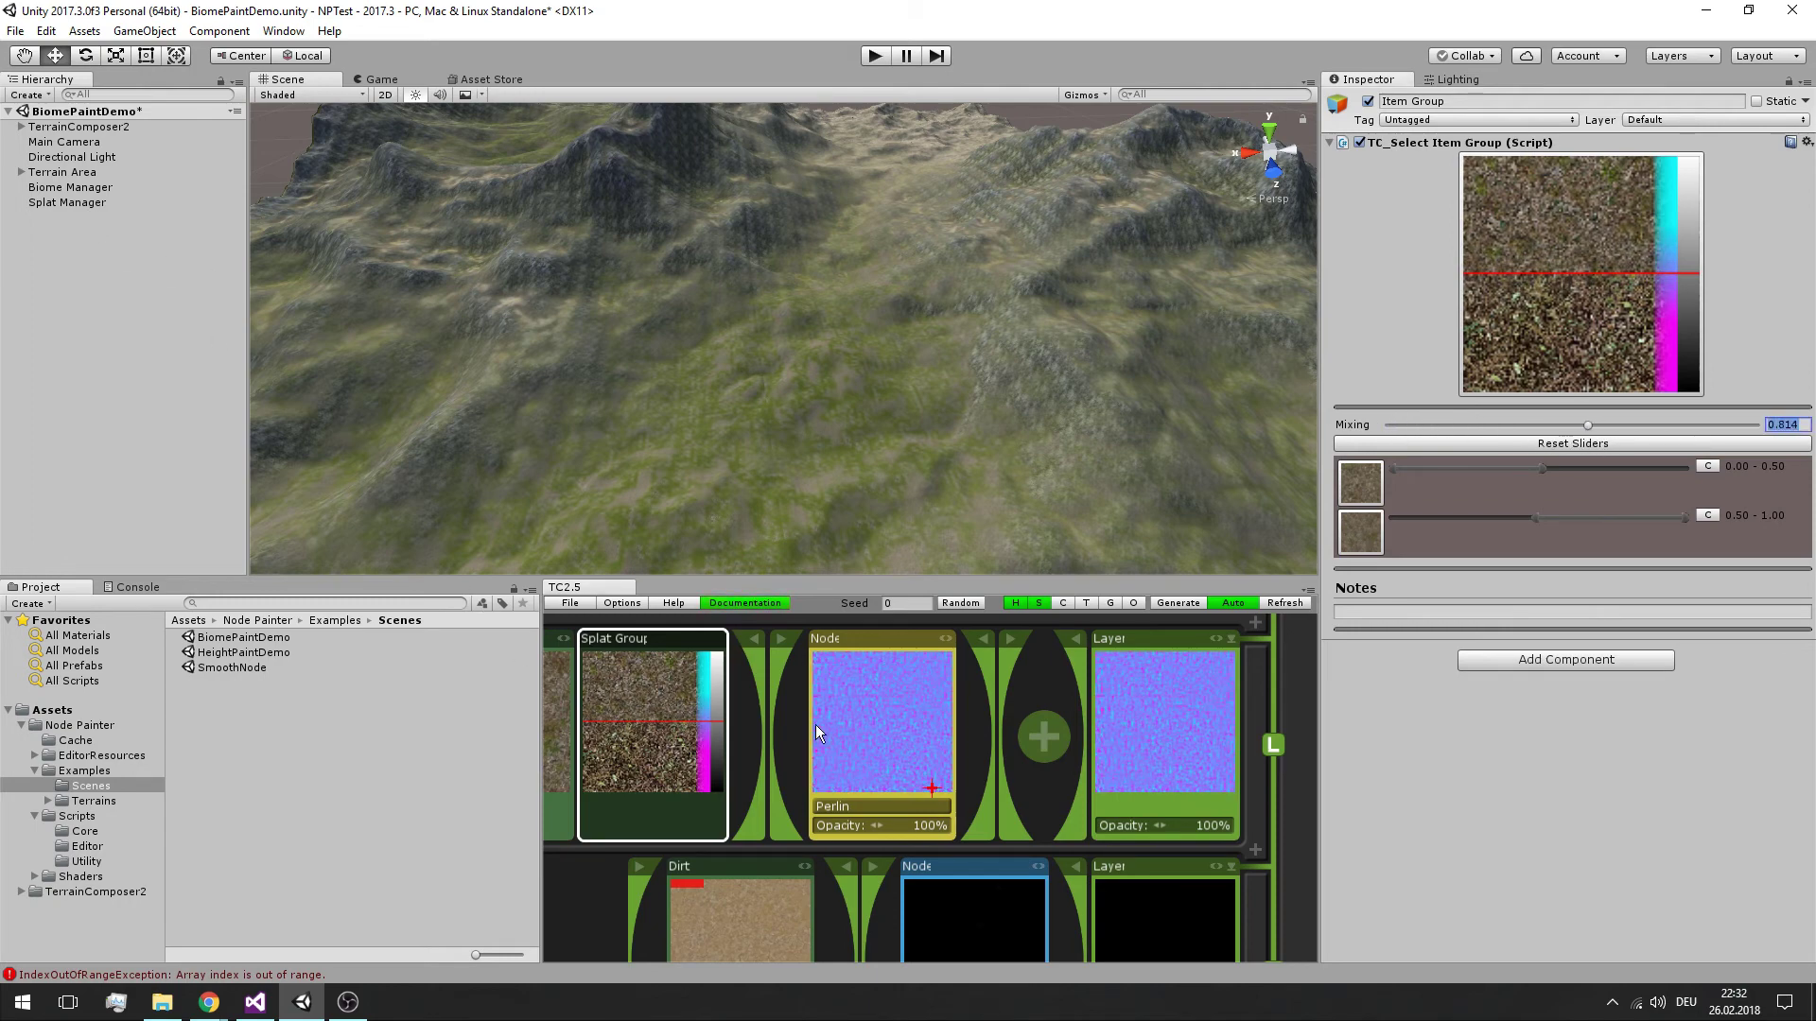
click(1042, 736)
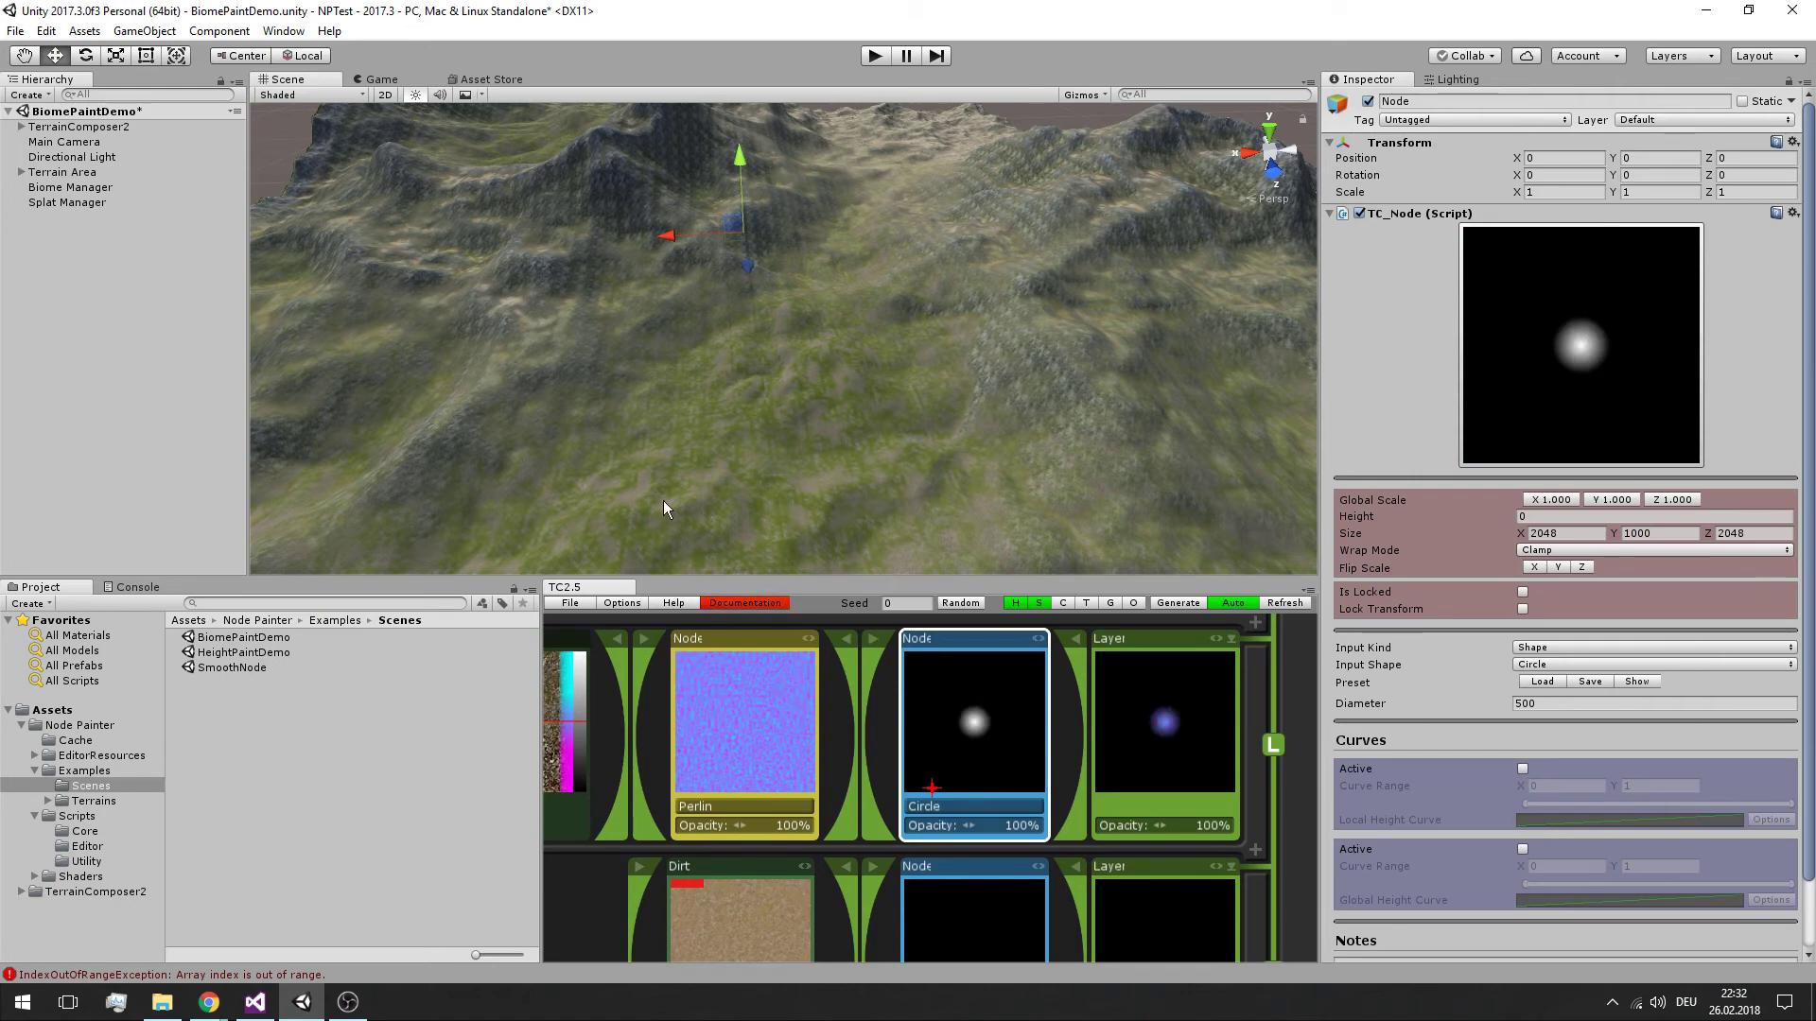
In the Splat Manager's Node Targets, add two empty node targets to the red base channel
click(95, 202)
scroll(1536, 678, down, 5)
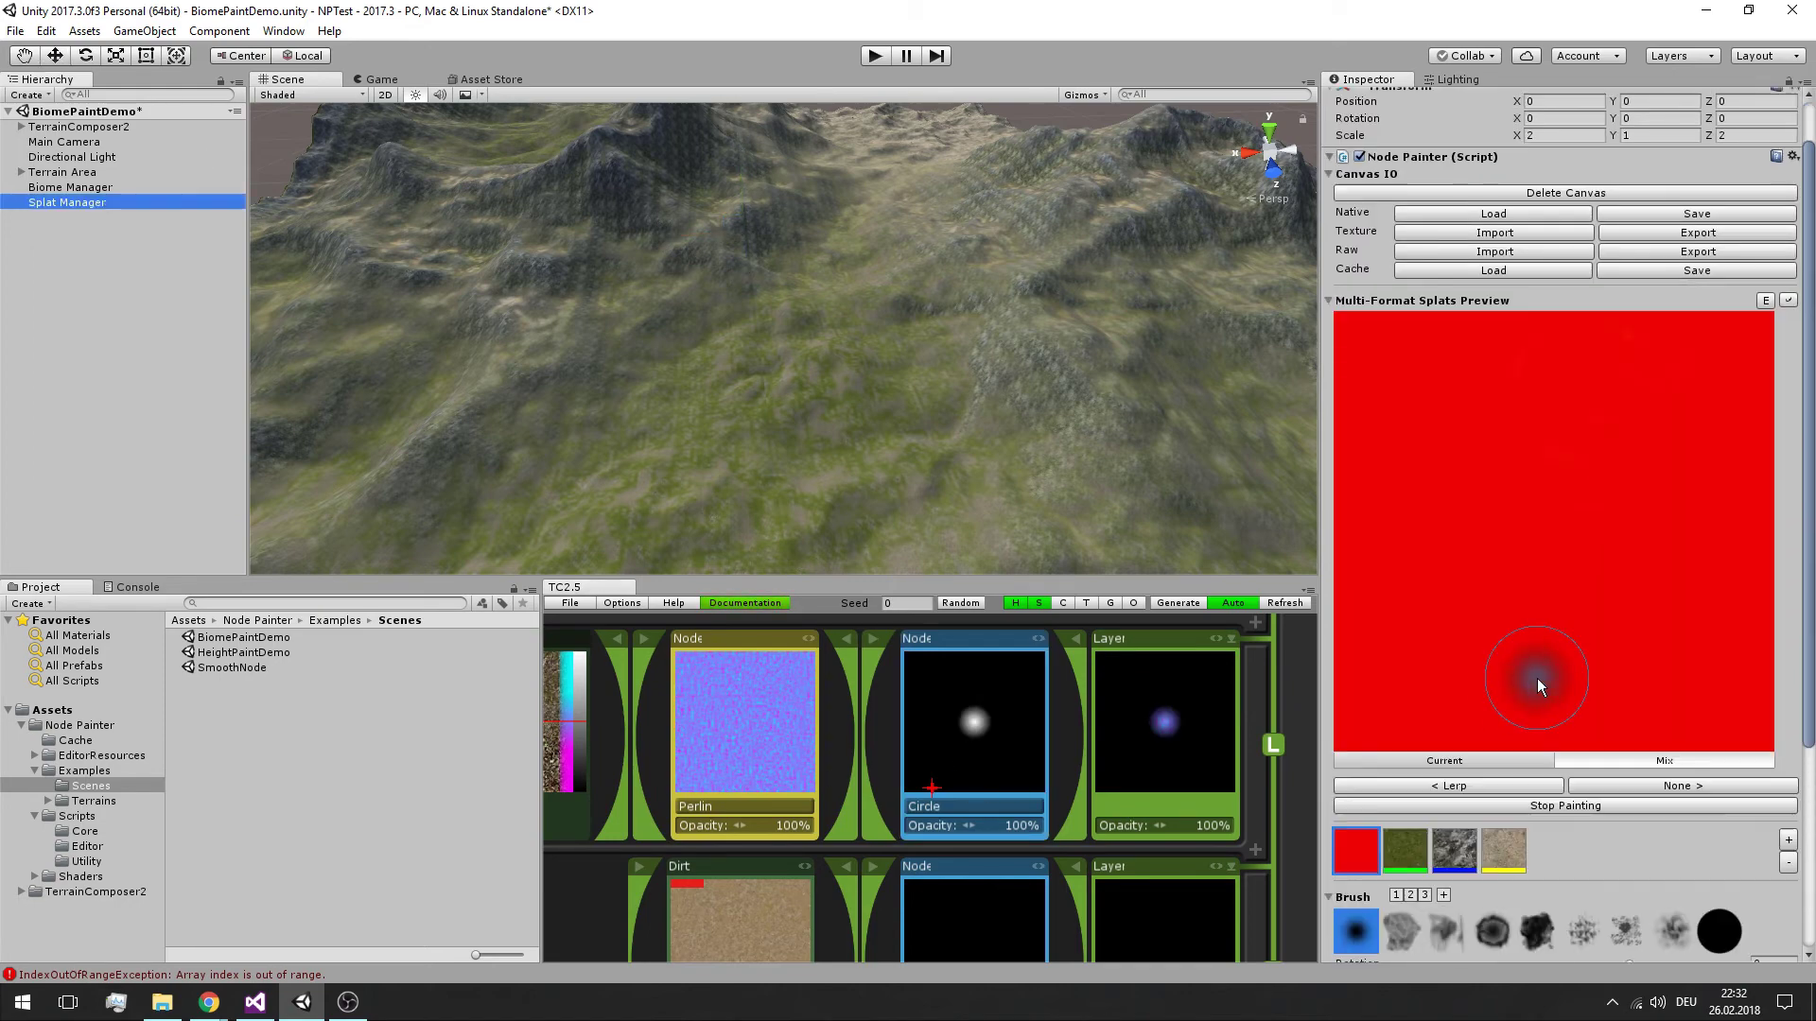
scroll(911, 709, down, 3)
scroll(983, 727, down, 3)
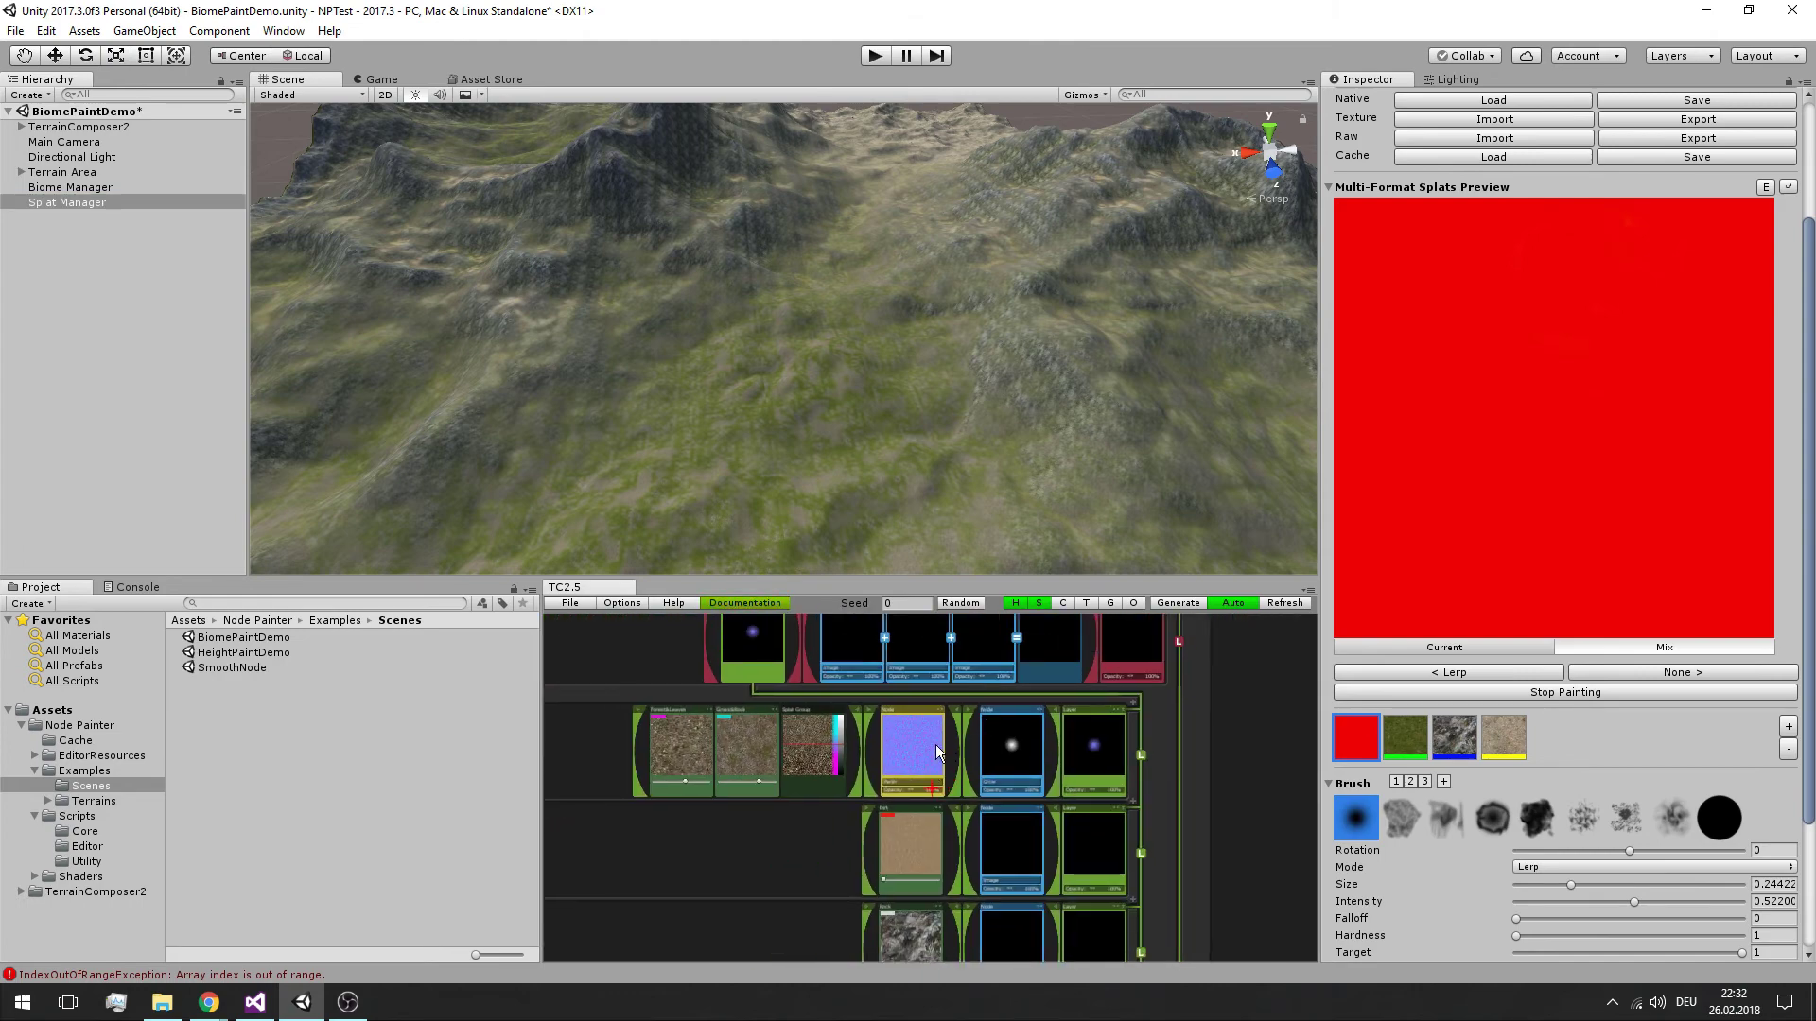
scroll(953, 808, up, 2)
scroll(776, 756, up, 3)
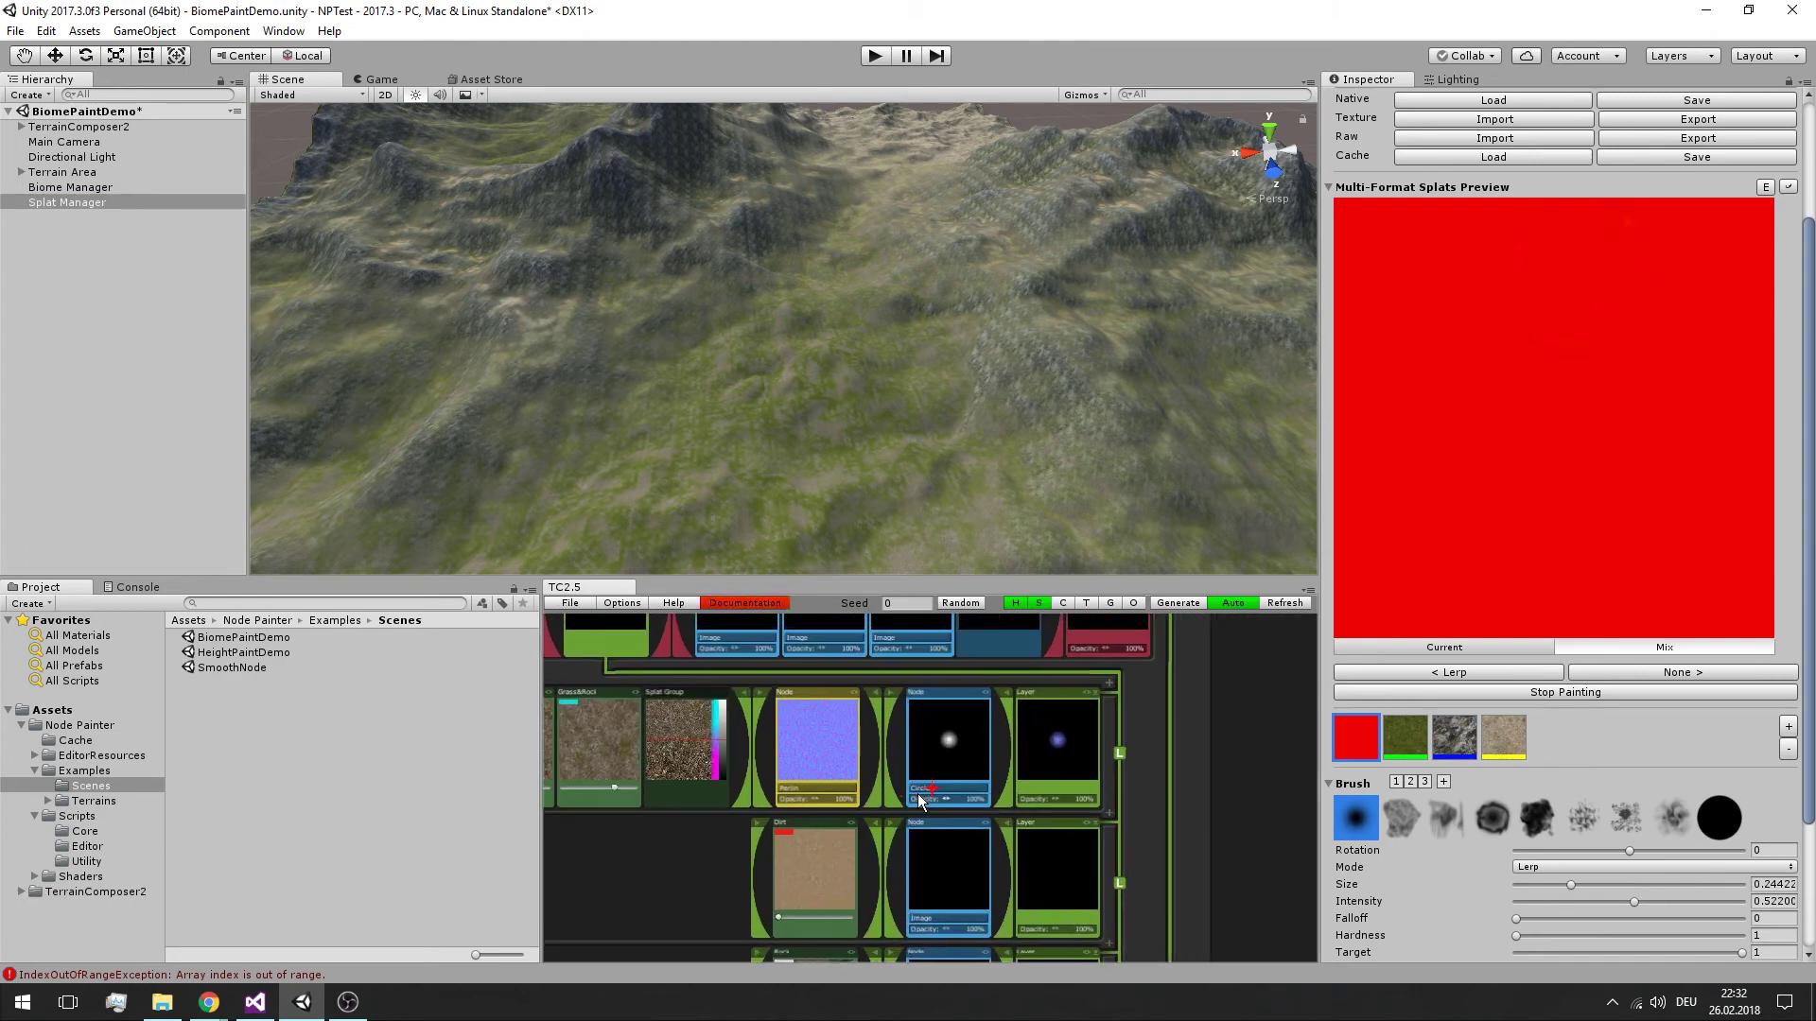
scroll(1515, 799, down, 4)
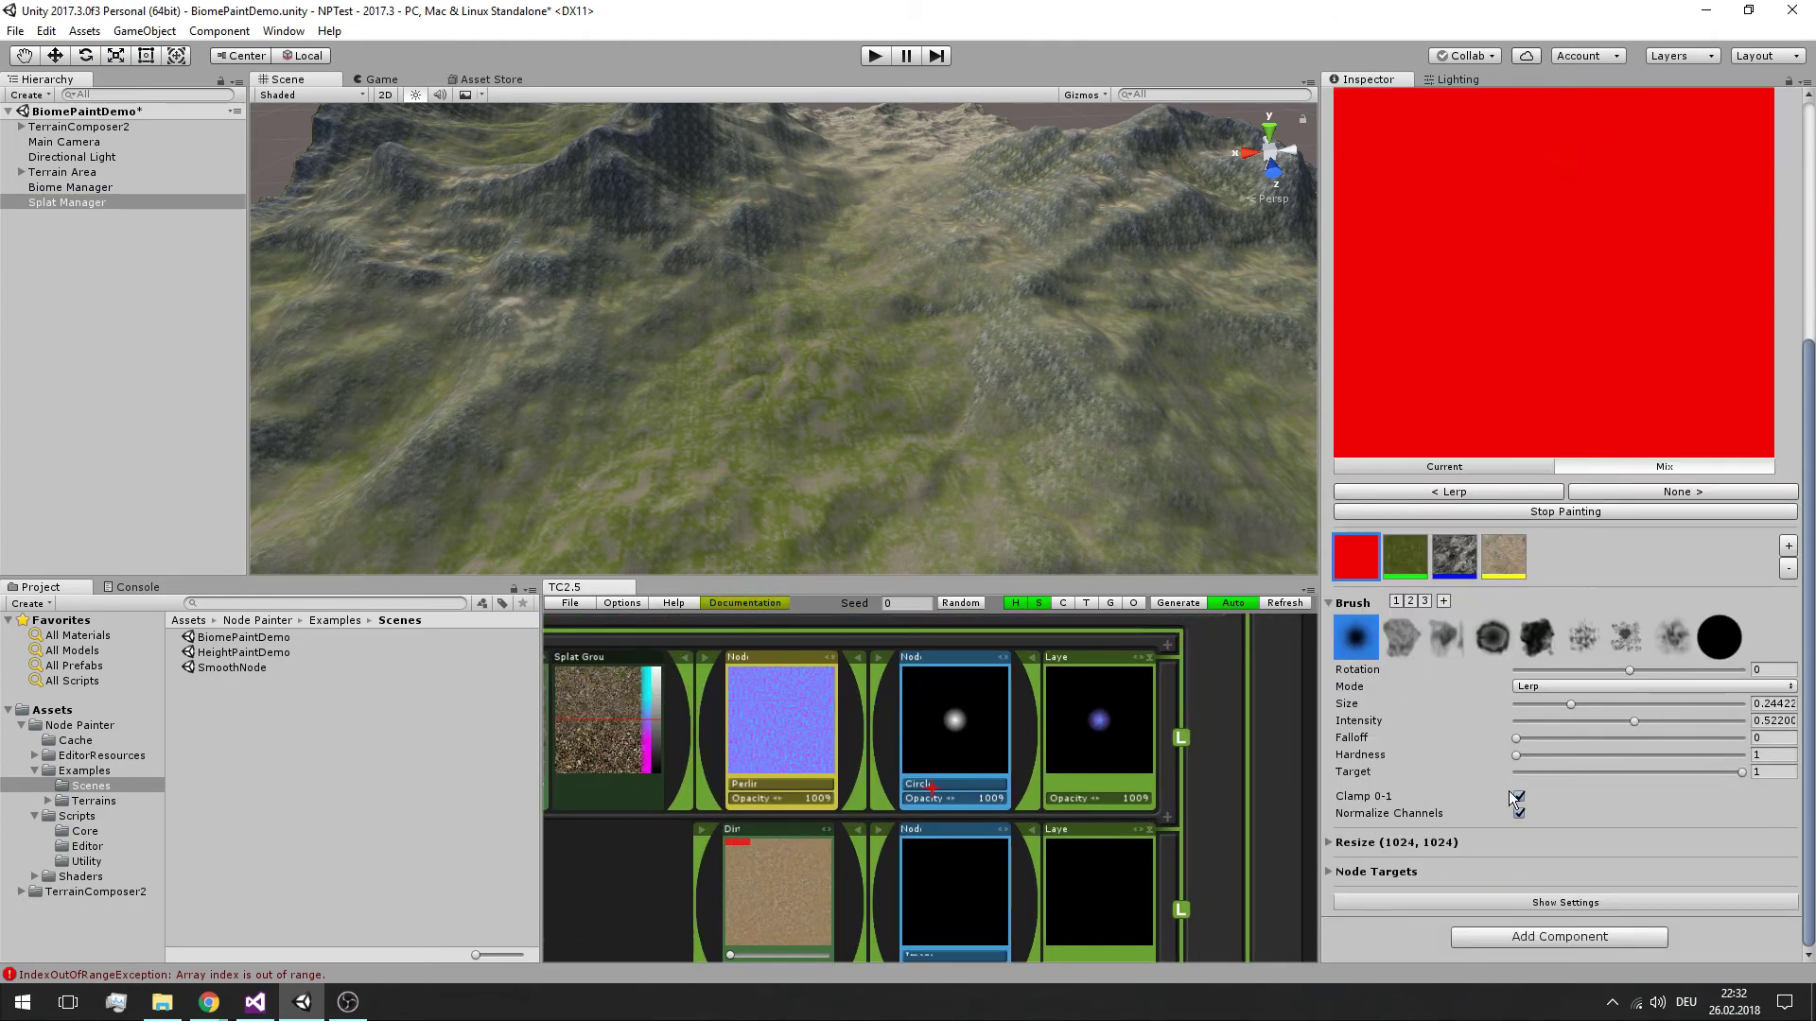
click(1329, 872)
scroll(1447, 856, down, 2)
click(1477, 837)
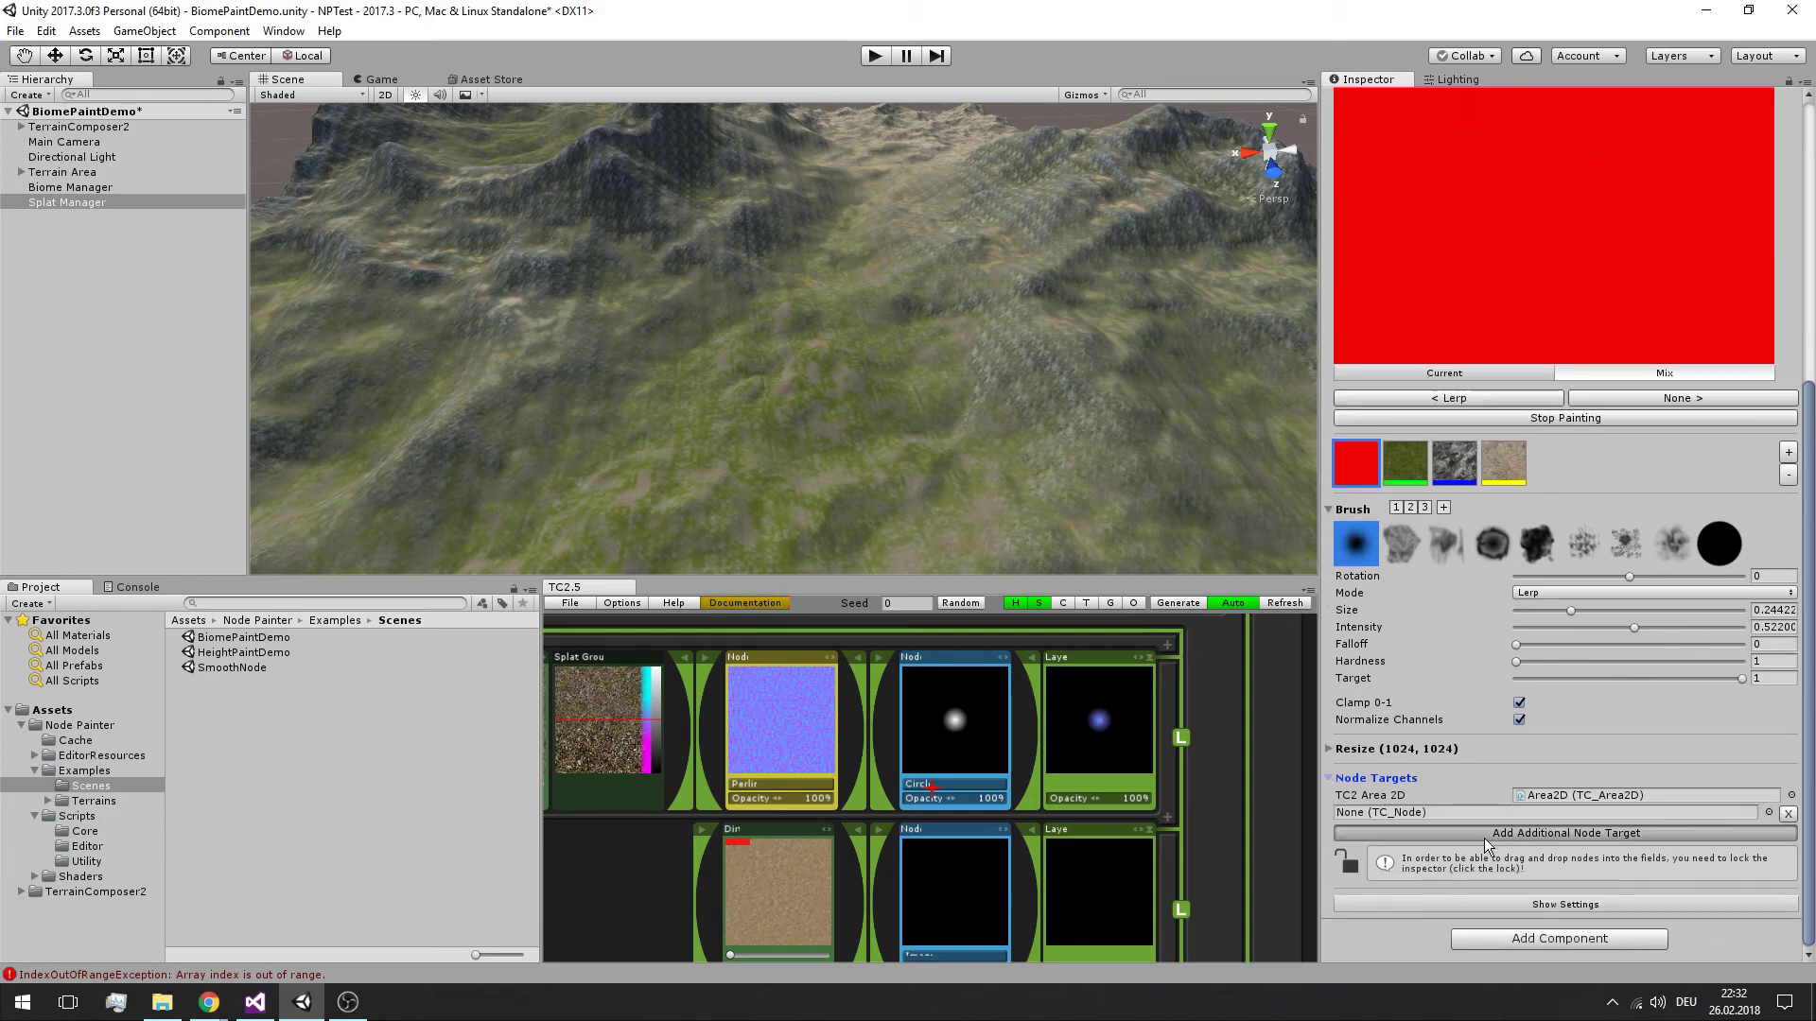
click(1486, 836)
Add another node beside the image nodes in the row above the new splat layer
scroll(1002, 719, down, 2)
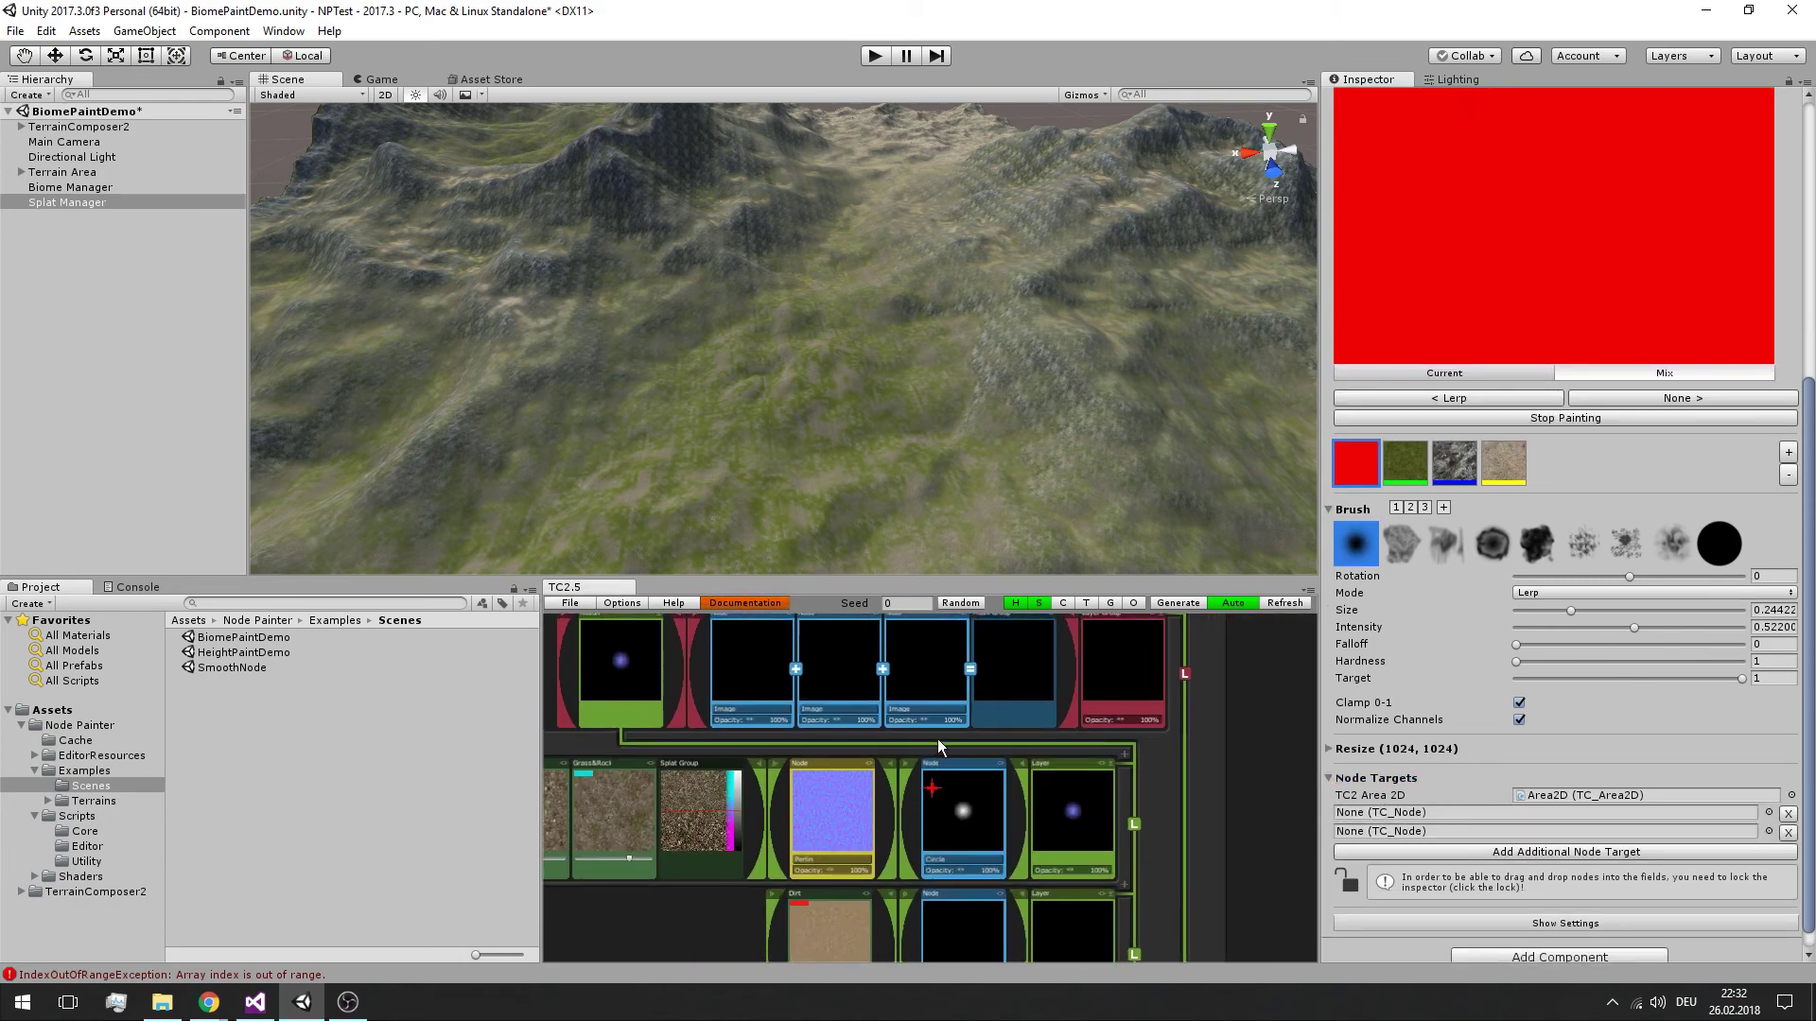
right_click(945, 657)
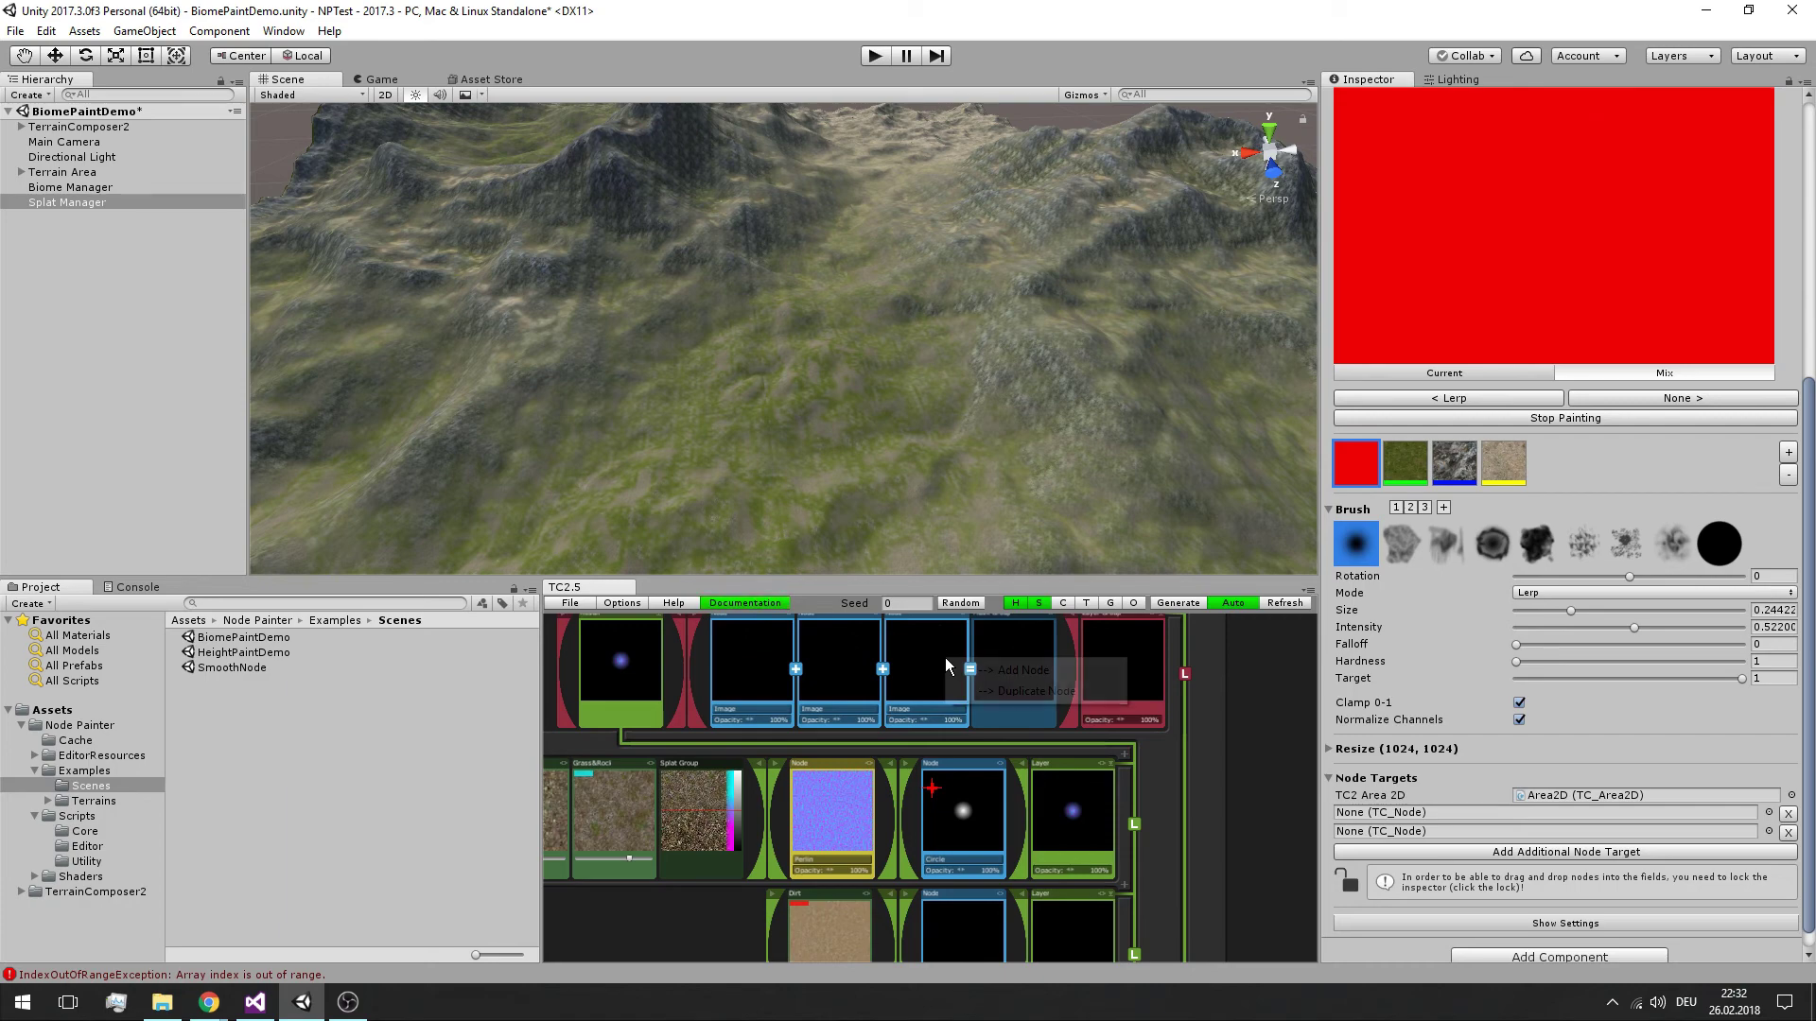
click(997, 672)
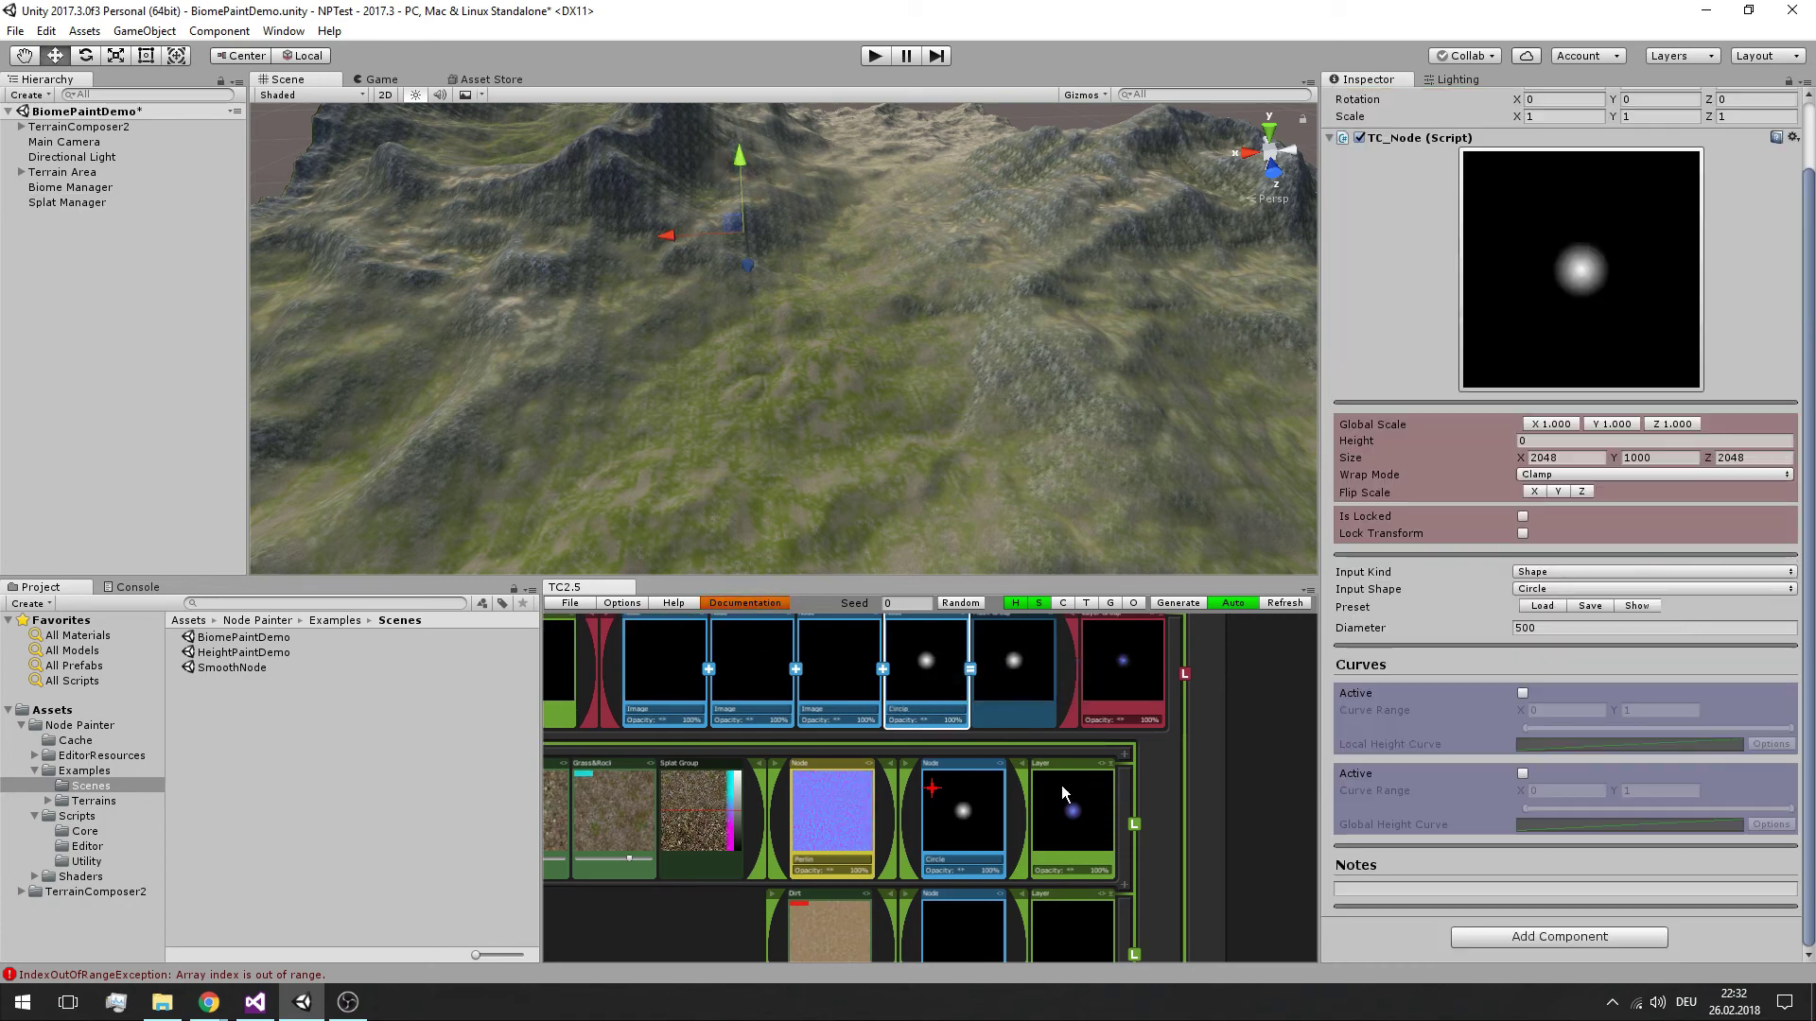
Lock the Splat Manager's inspector and assign the two new circle nodes as node targets of the red base channel
click(93, 212)
click(93, 203)
scroll(1684, 576, down, 5)
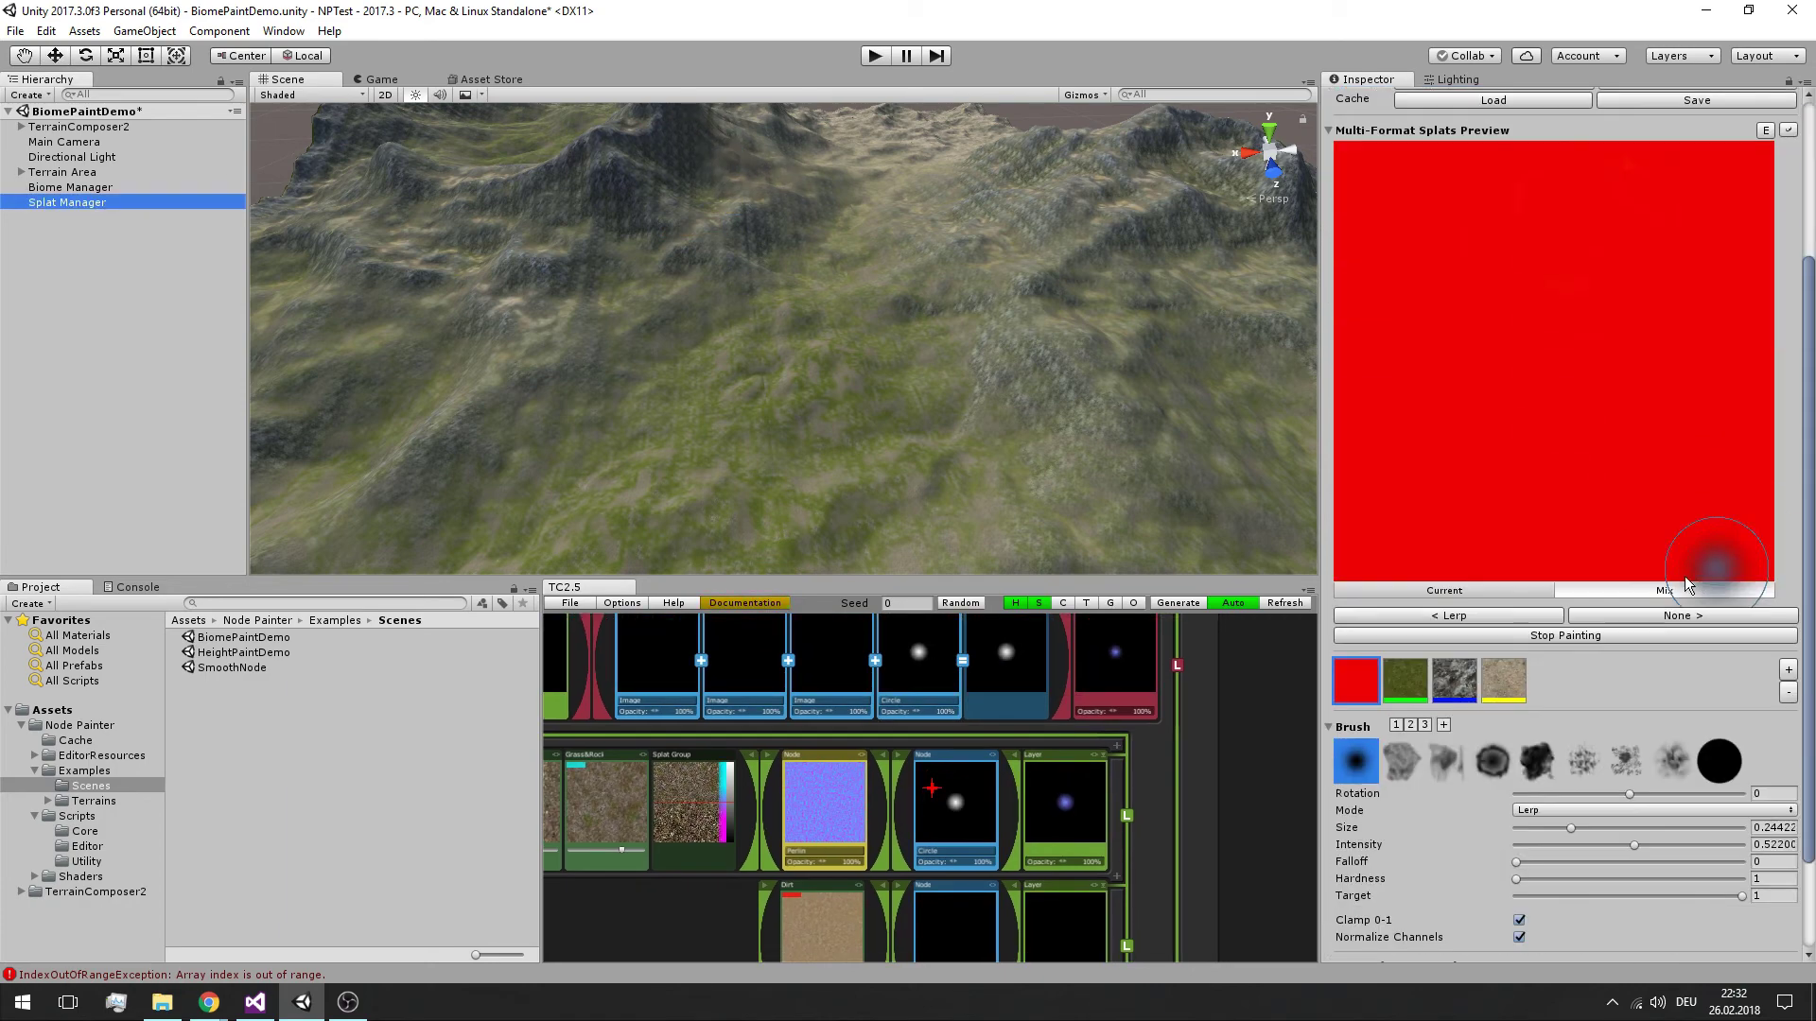
click(1343, 872)
scroll(1347, 875, down, 2)
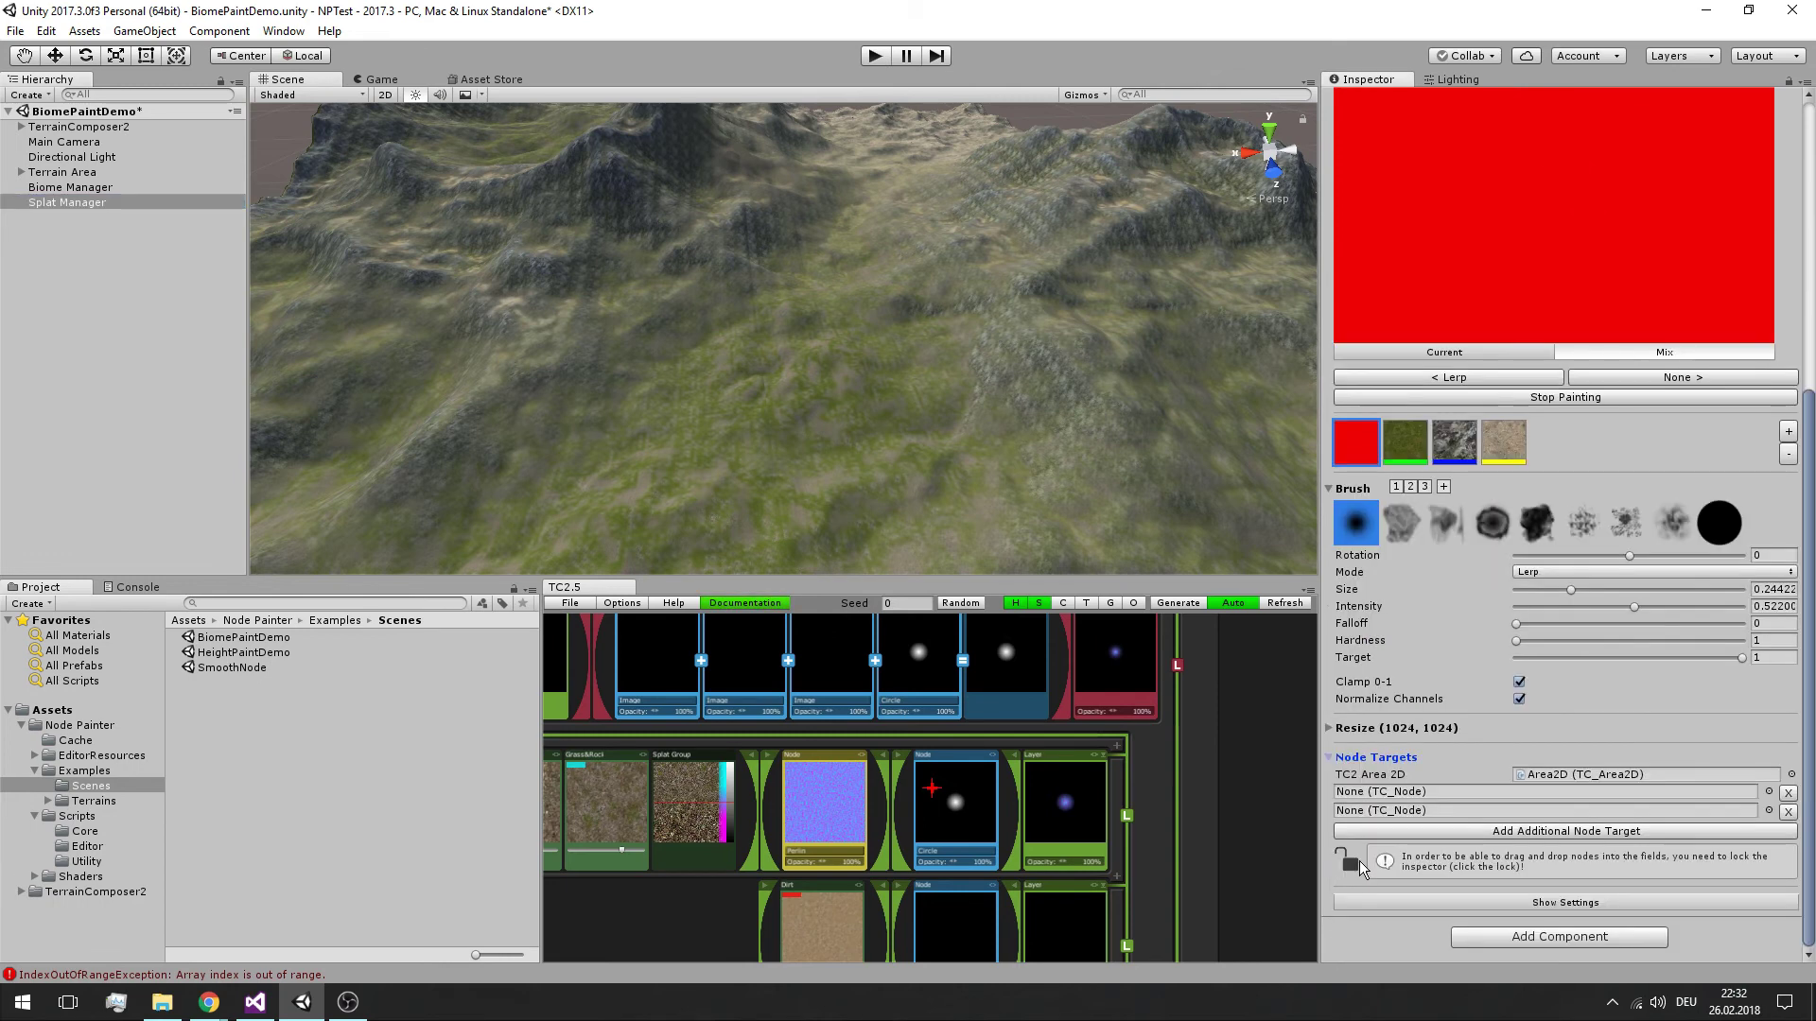
click(947, 815)
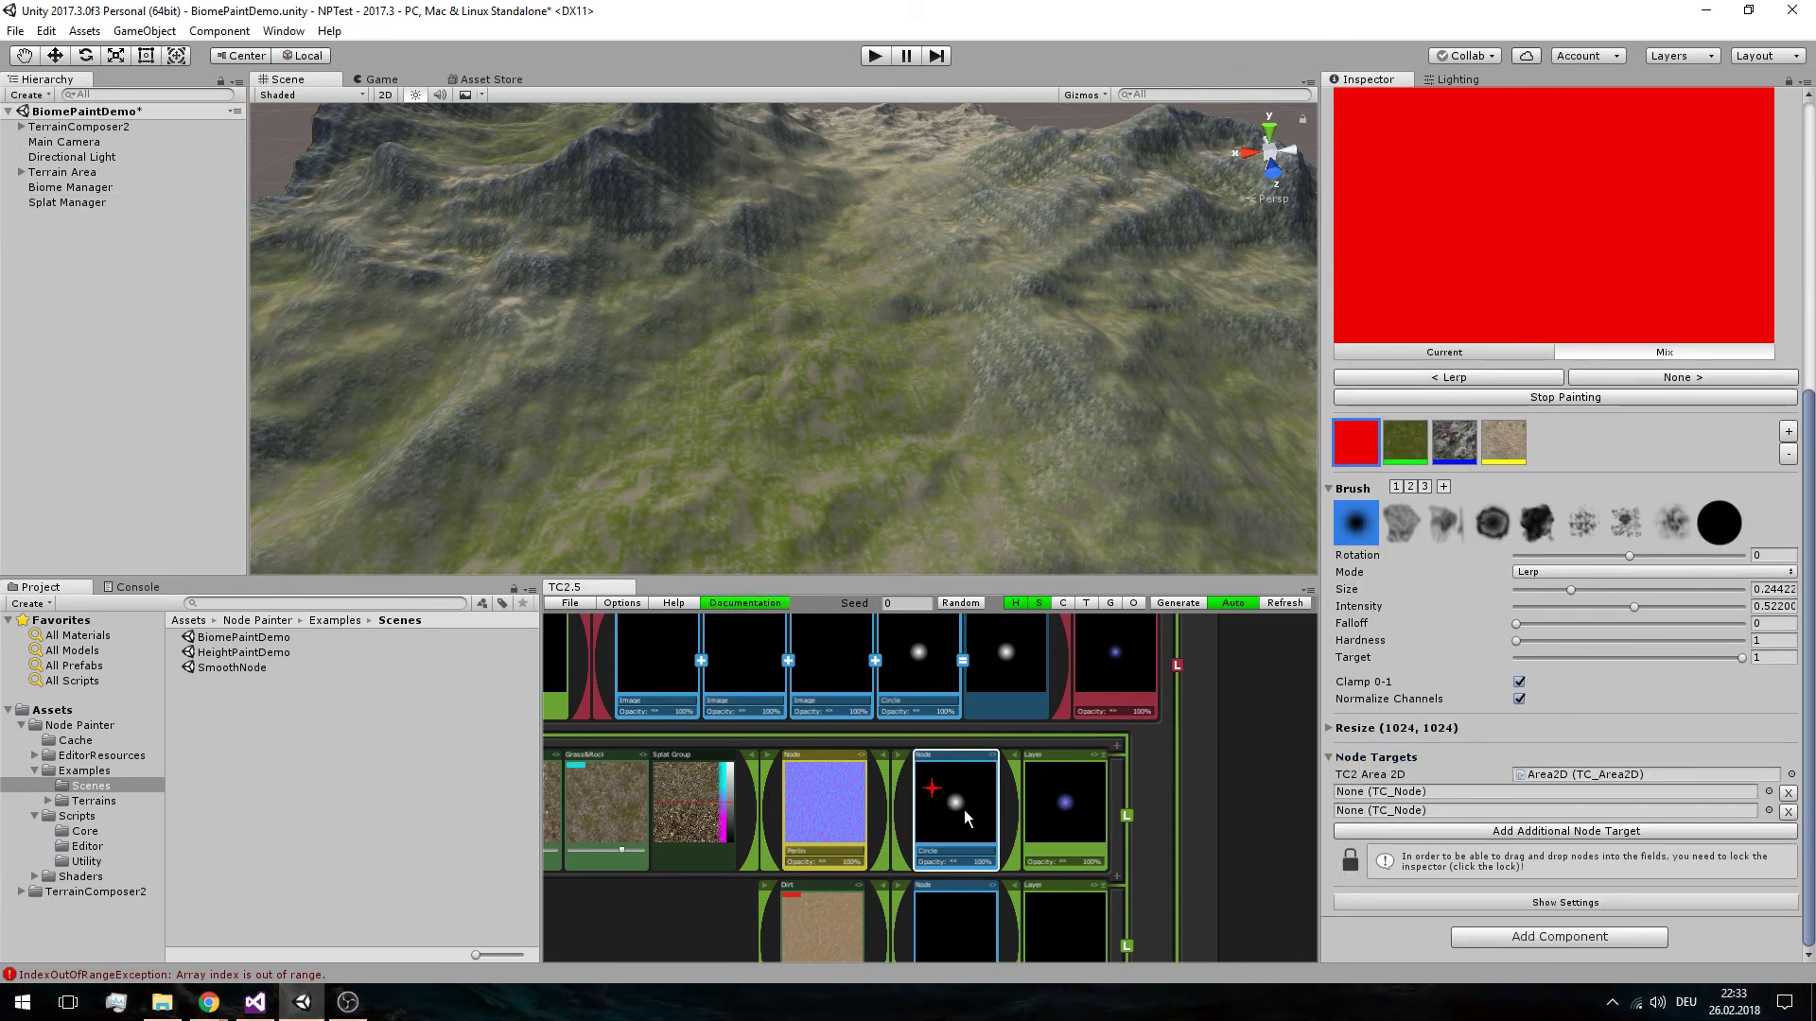
click(1419, 797)
drag(1423, 799, 1428, 800)
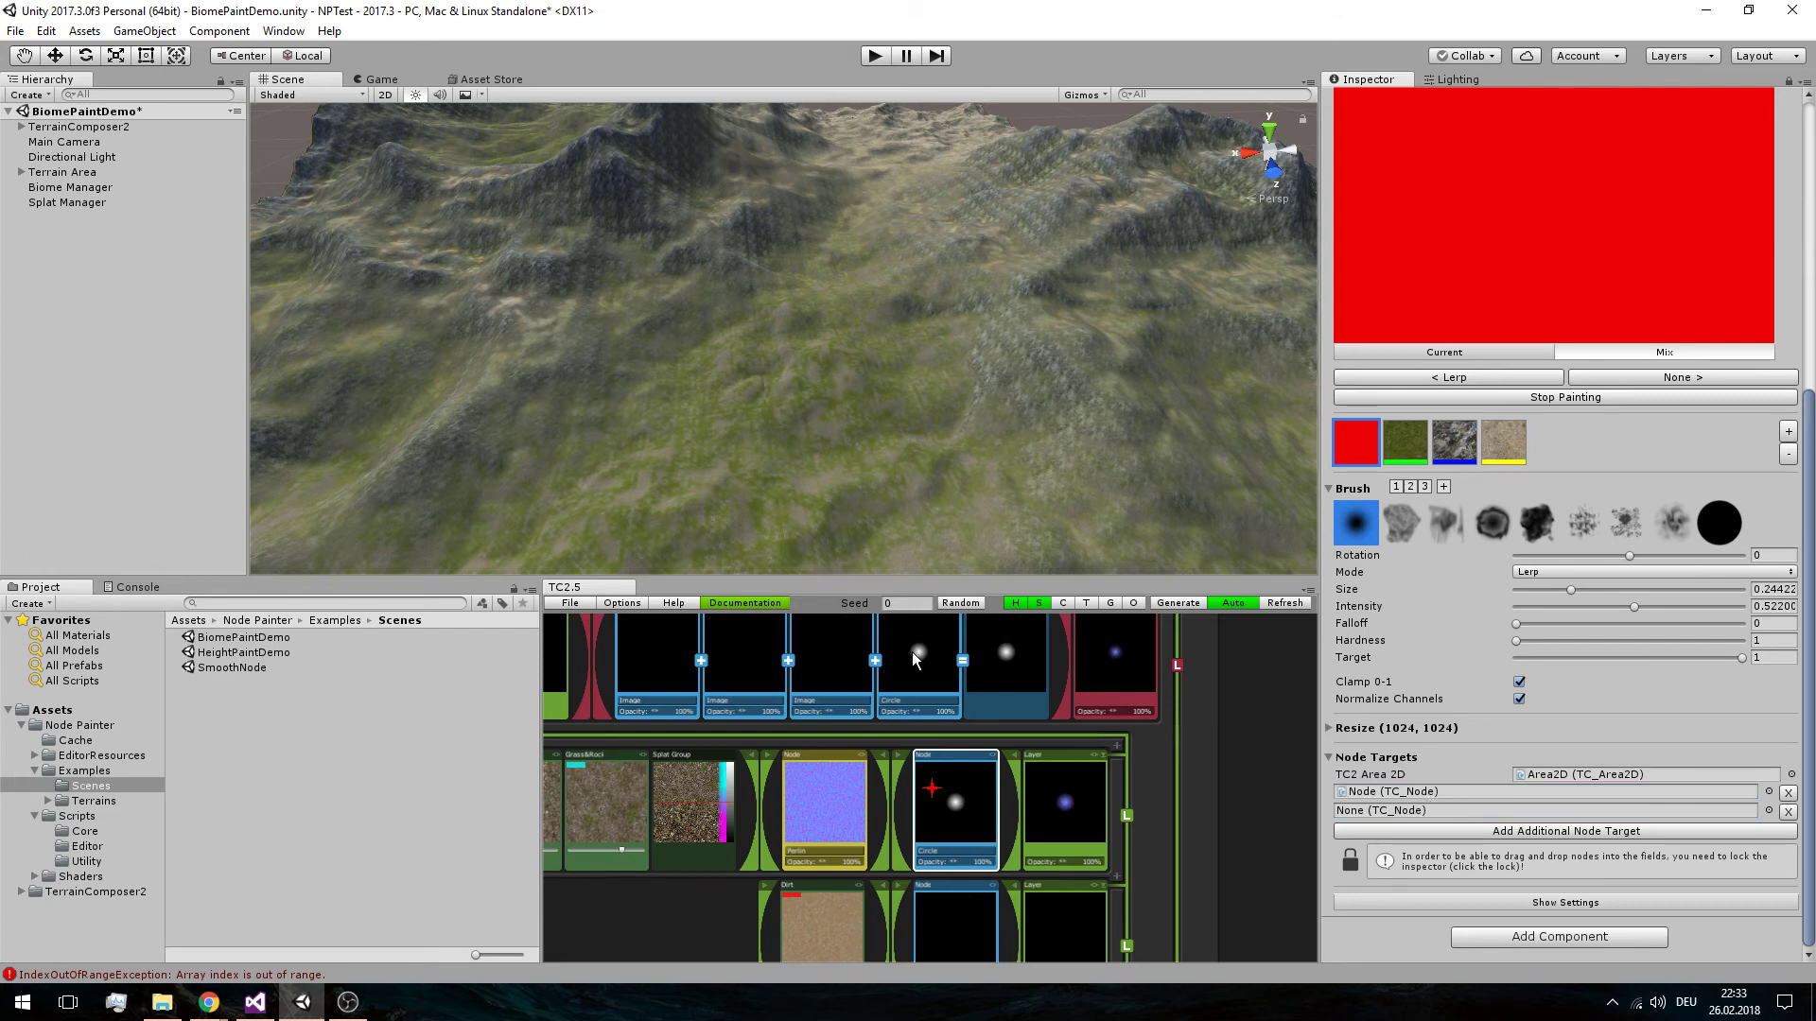
drag(915, 659, 1393, 801)
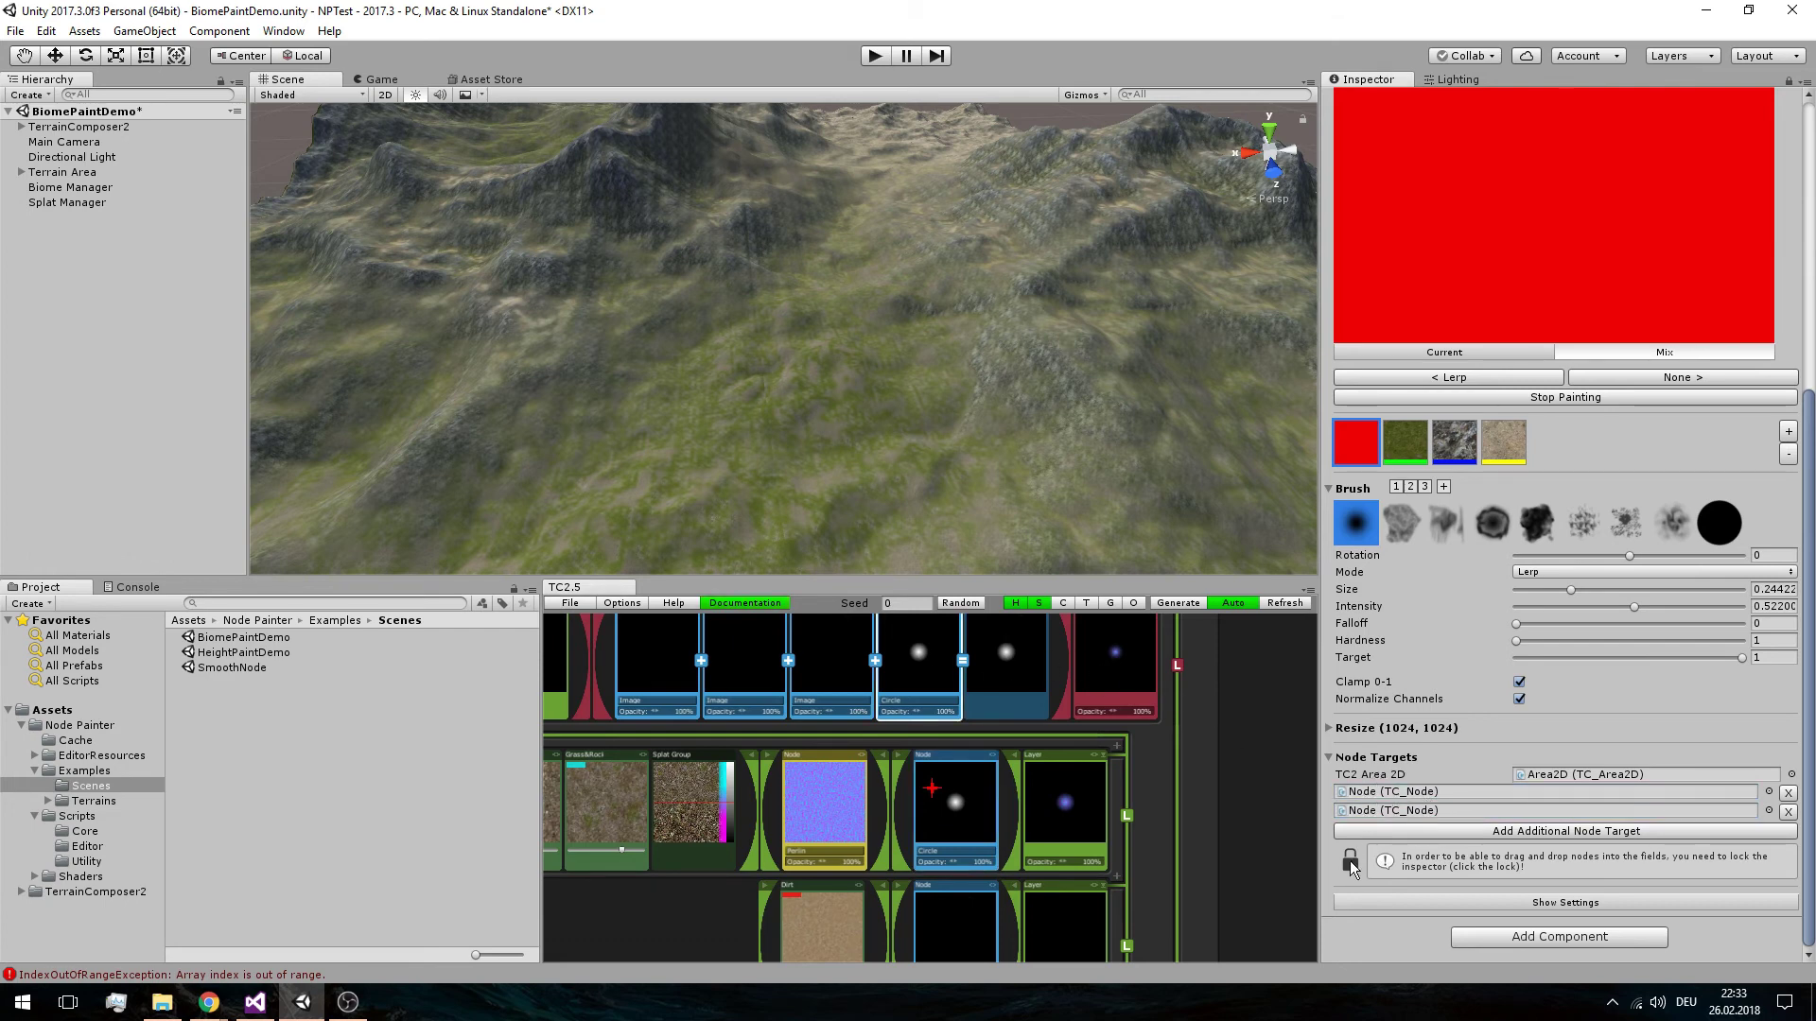
Remove both node targets from the red base channel
click(1330, 757)
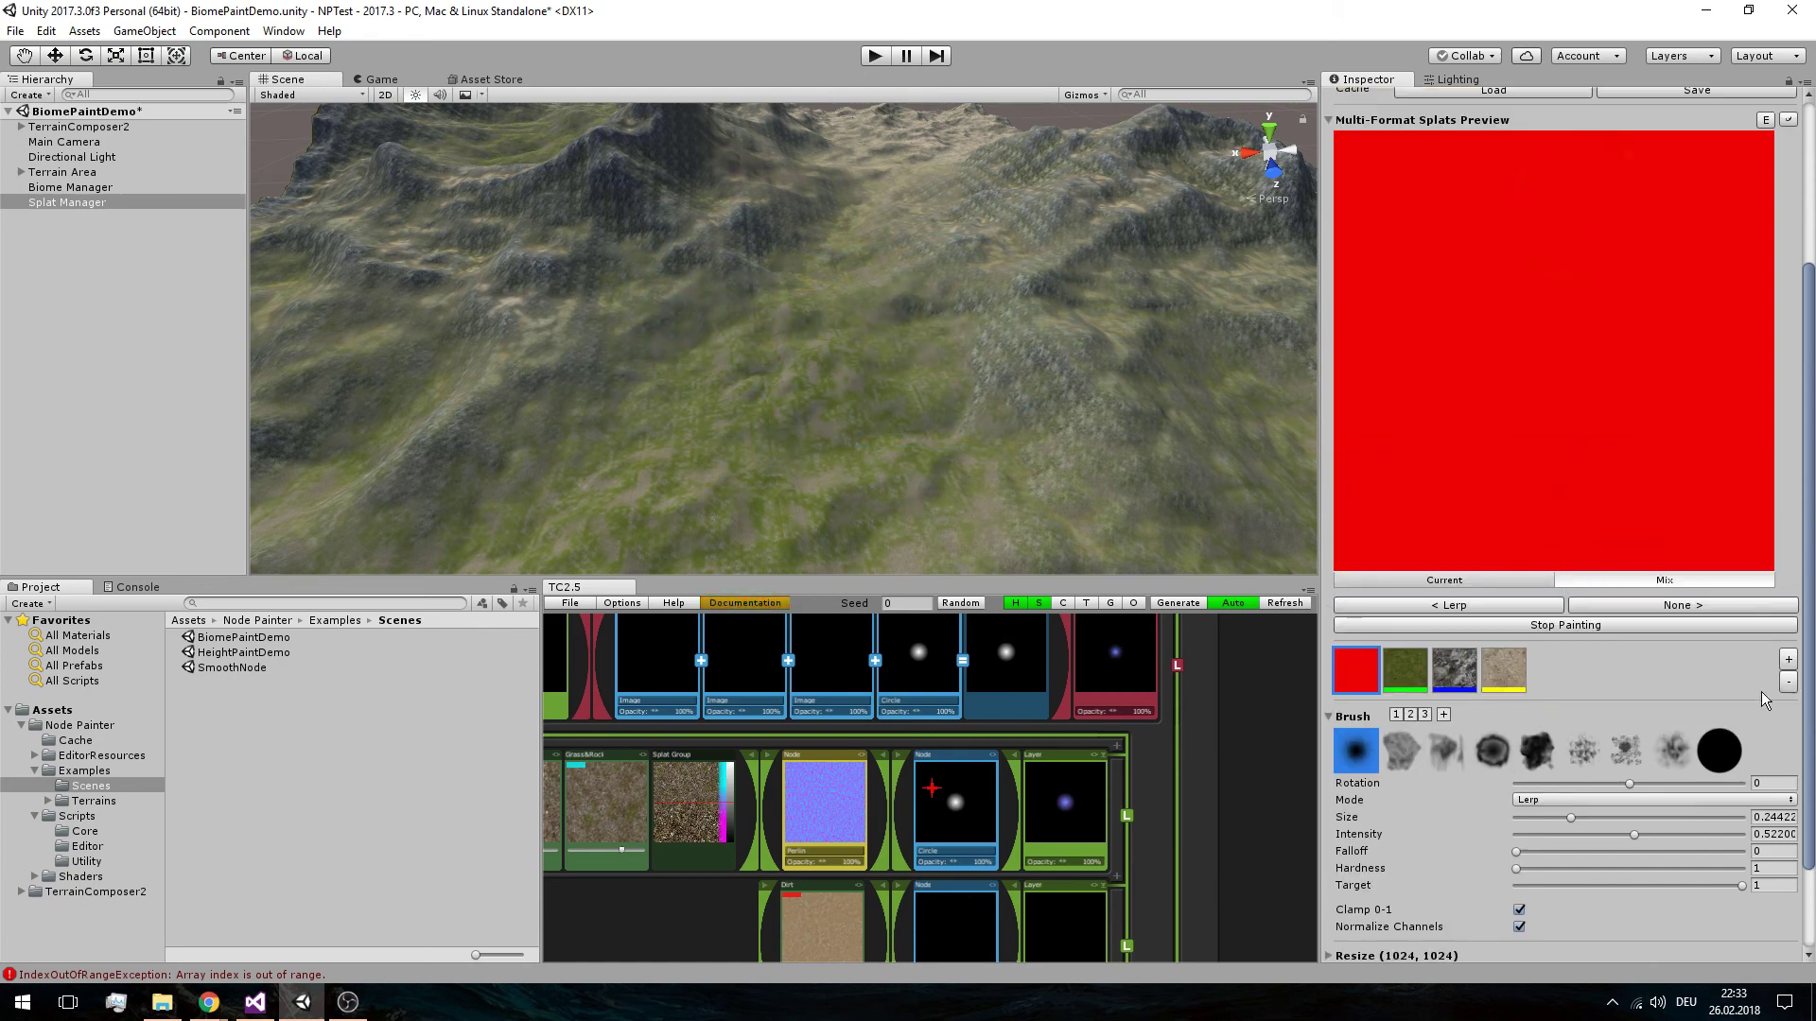
scroll(1535, 672, down, 3)
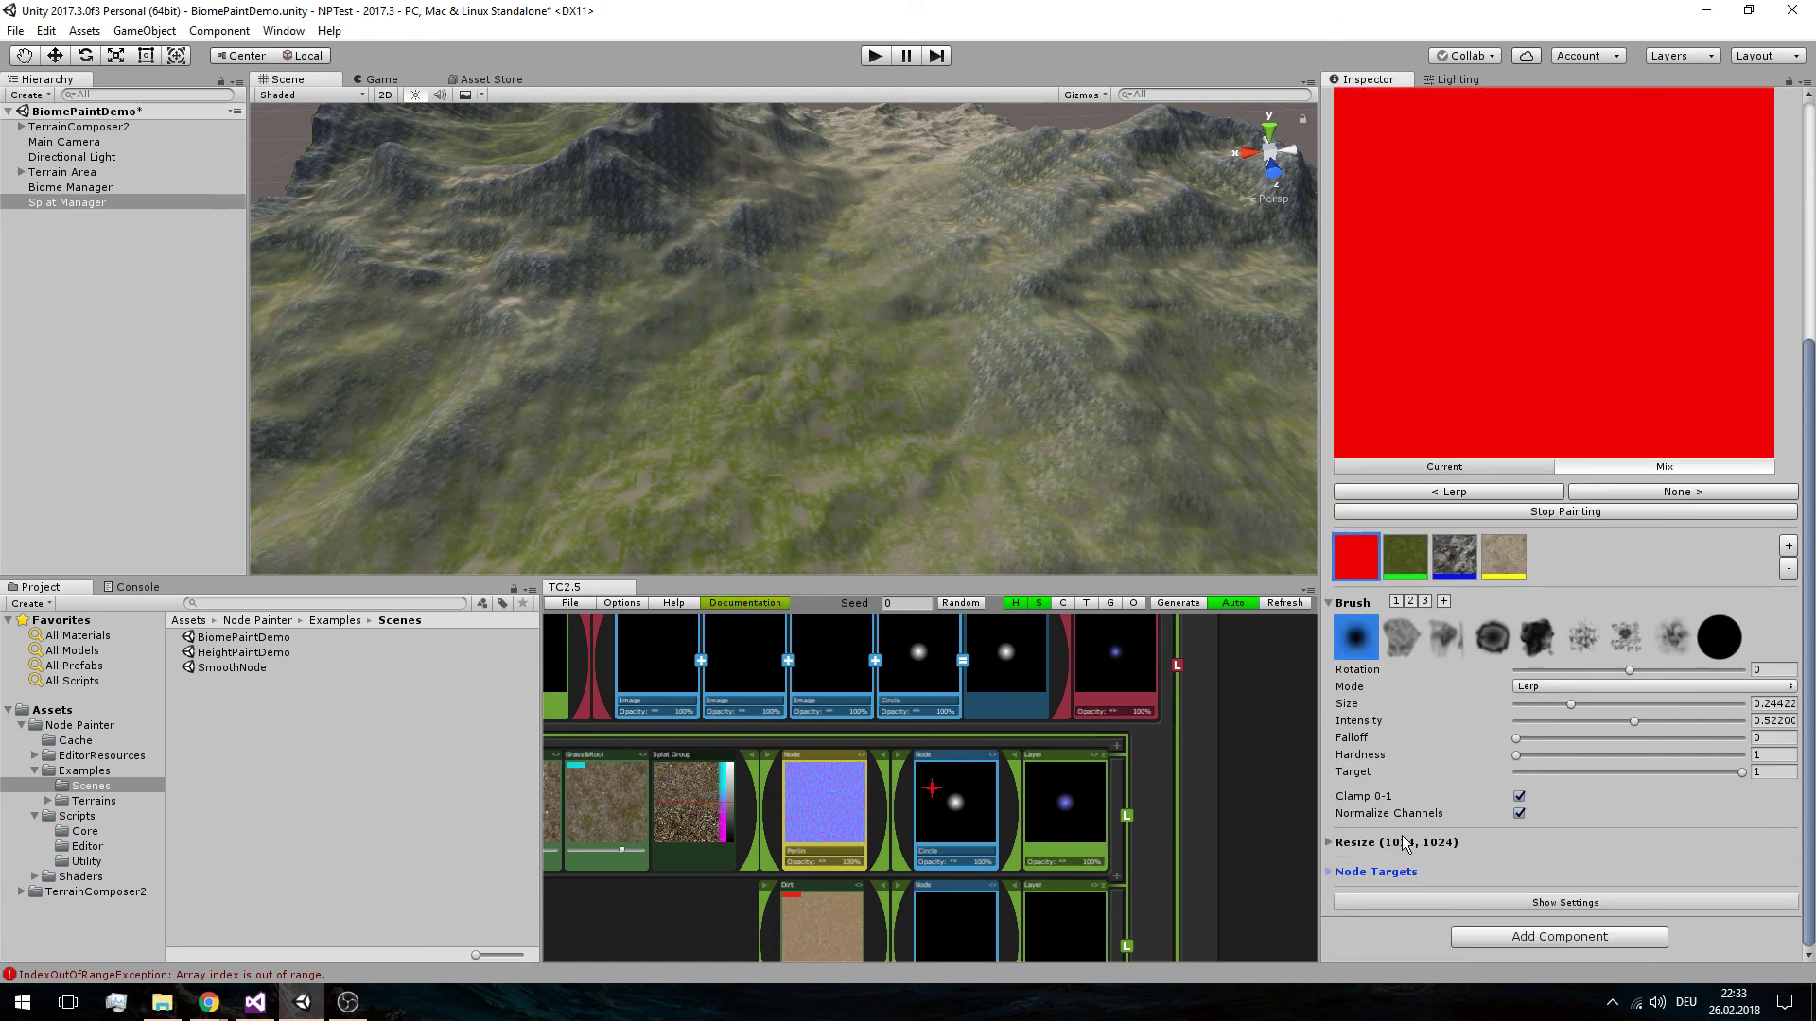
click(1327, 872)
scroll(1554, 870, down, 3)
click(1786, 796)
click(1789, 795)
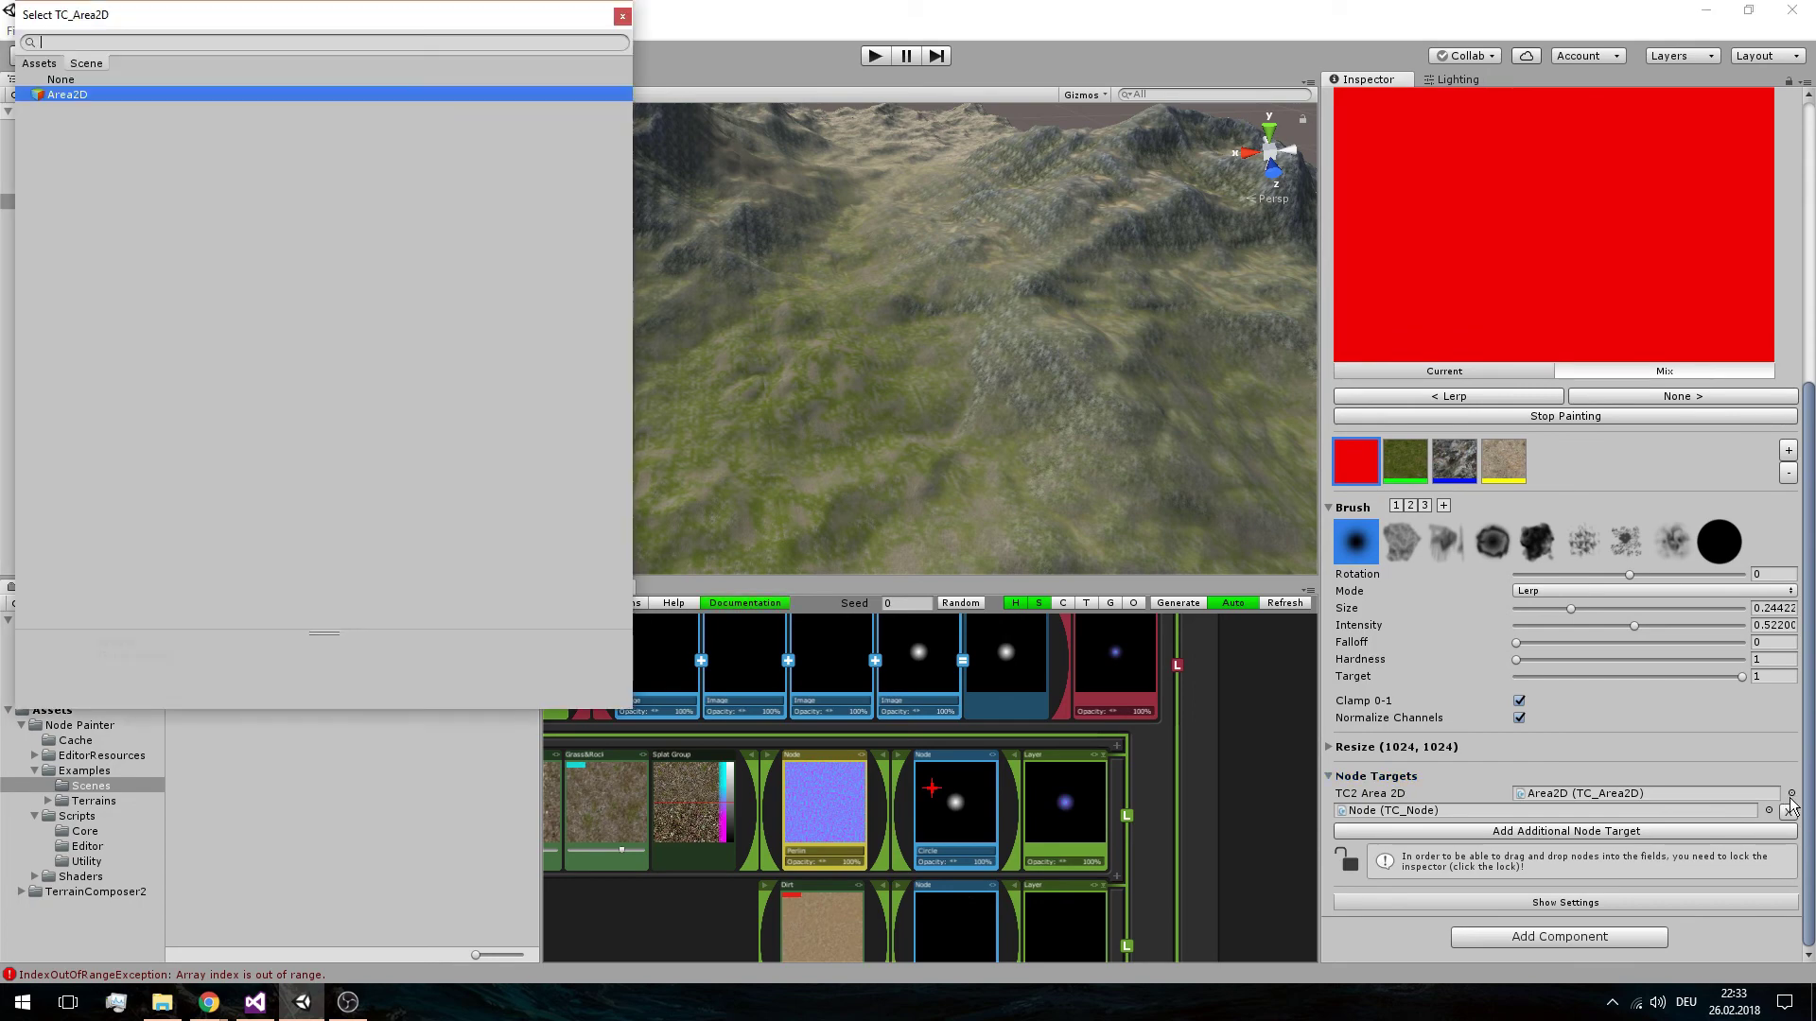
click(1786, 814)
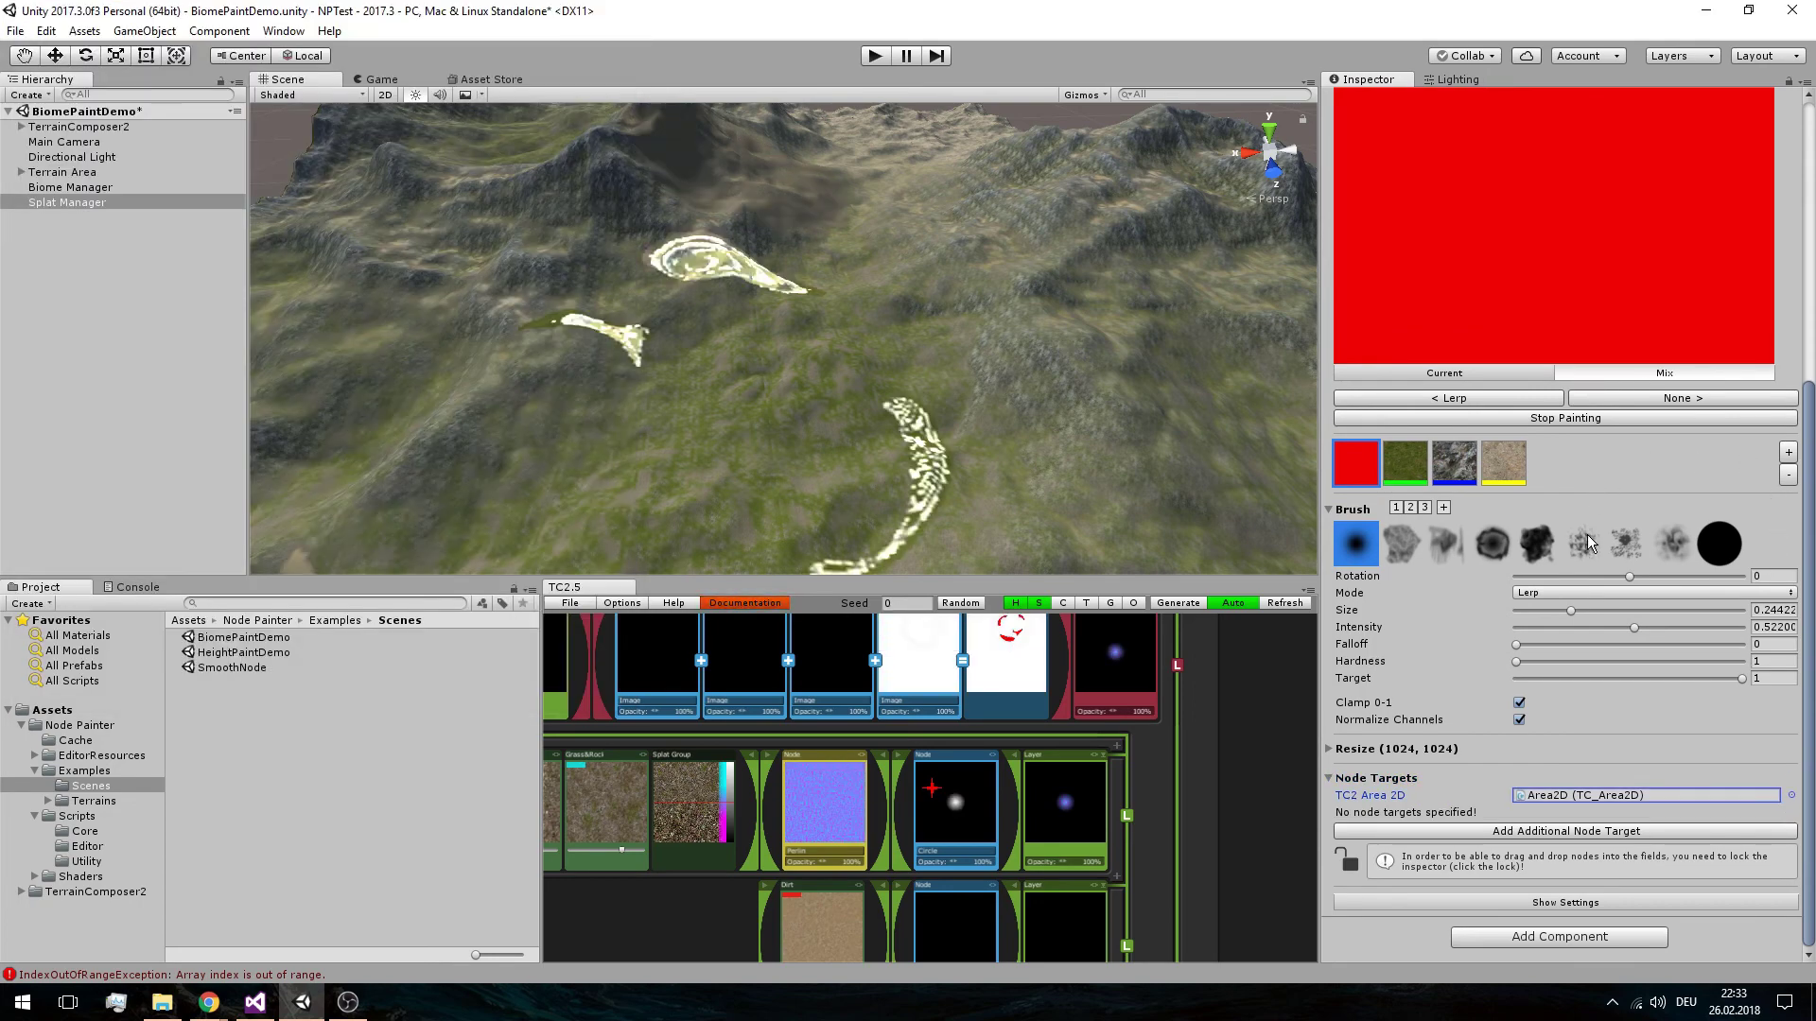
Add a new channel to the Splat Manager, select it, and give it two empty node targets
click(1787, 452)
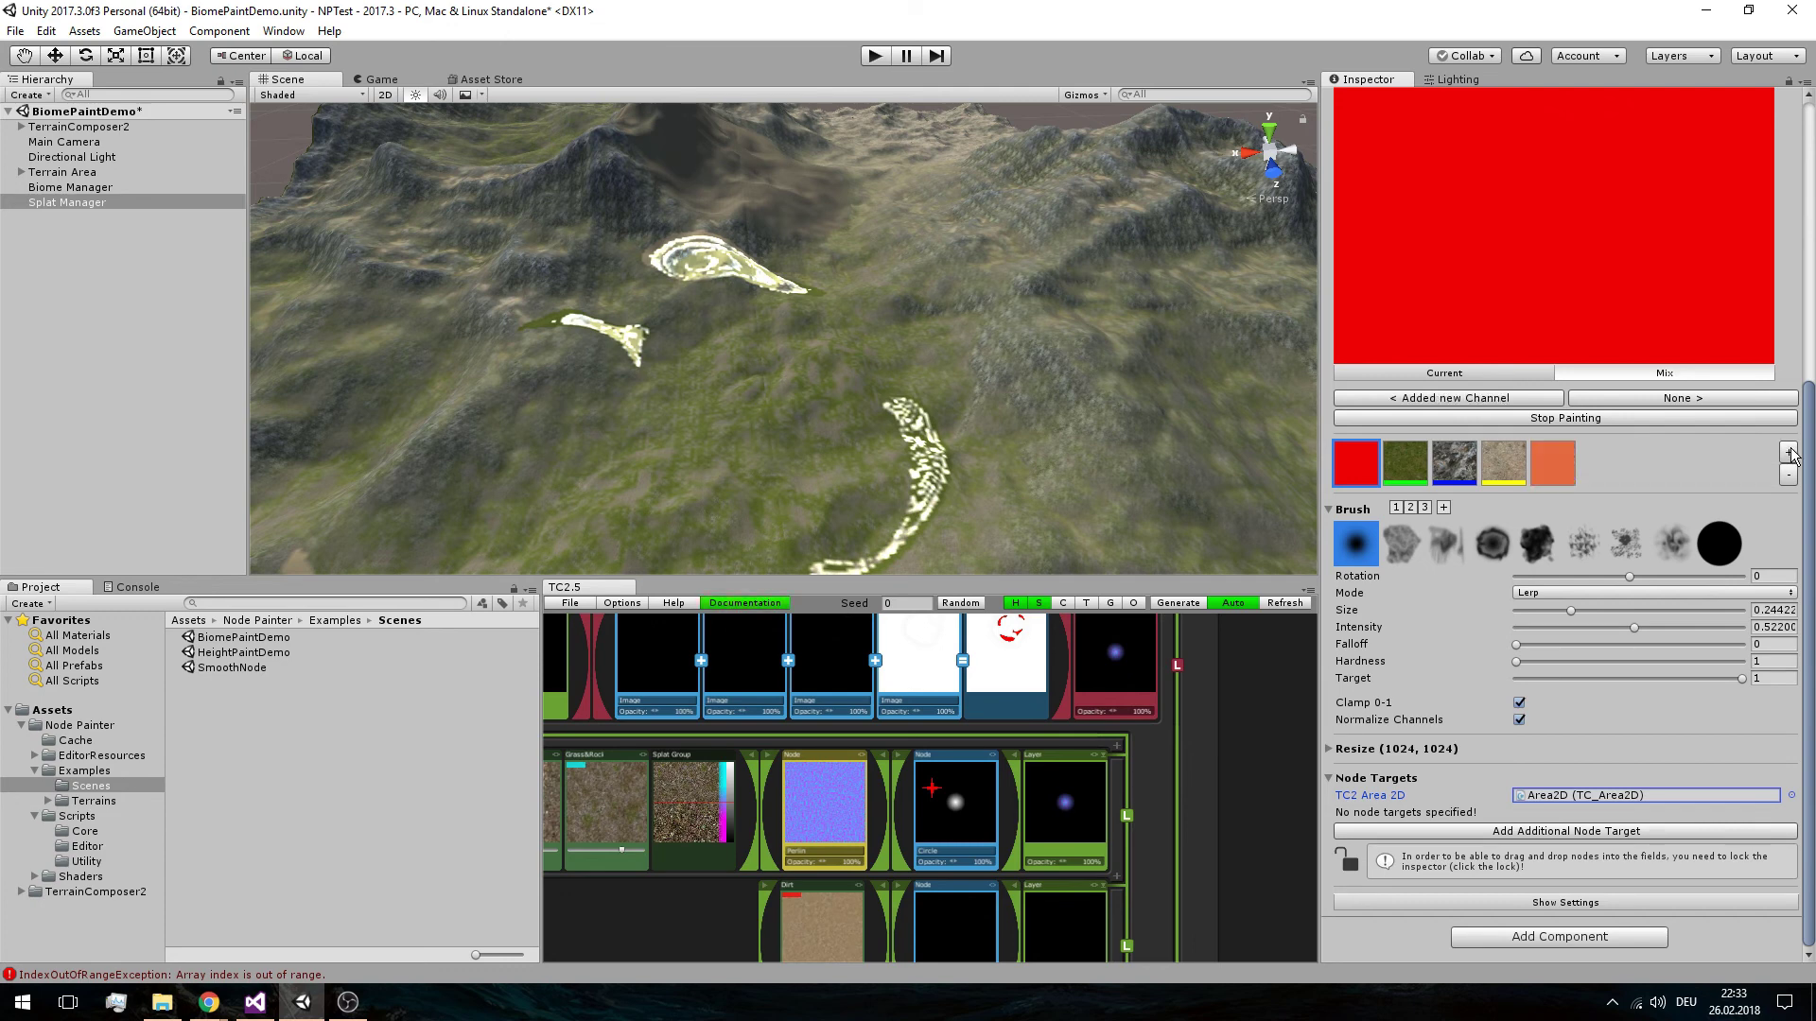
click(1543, 464)
right_click(1453, 464)
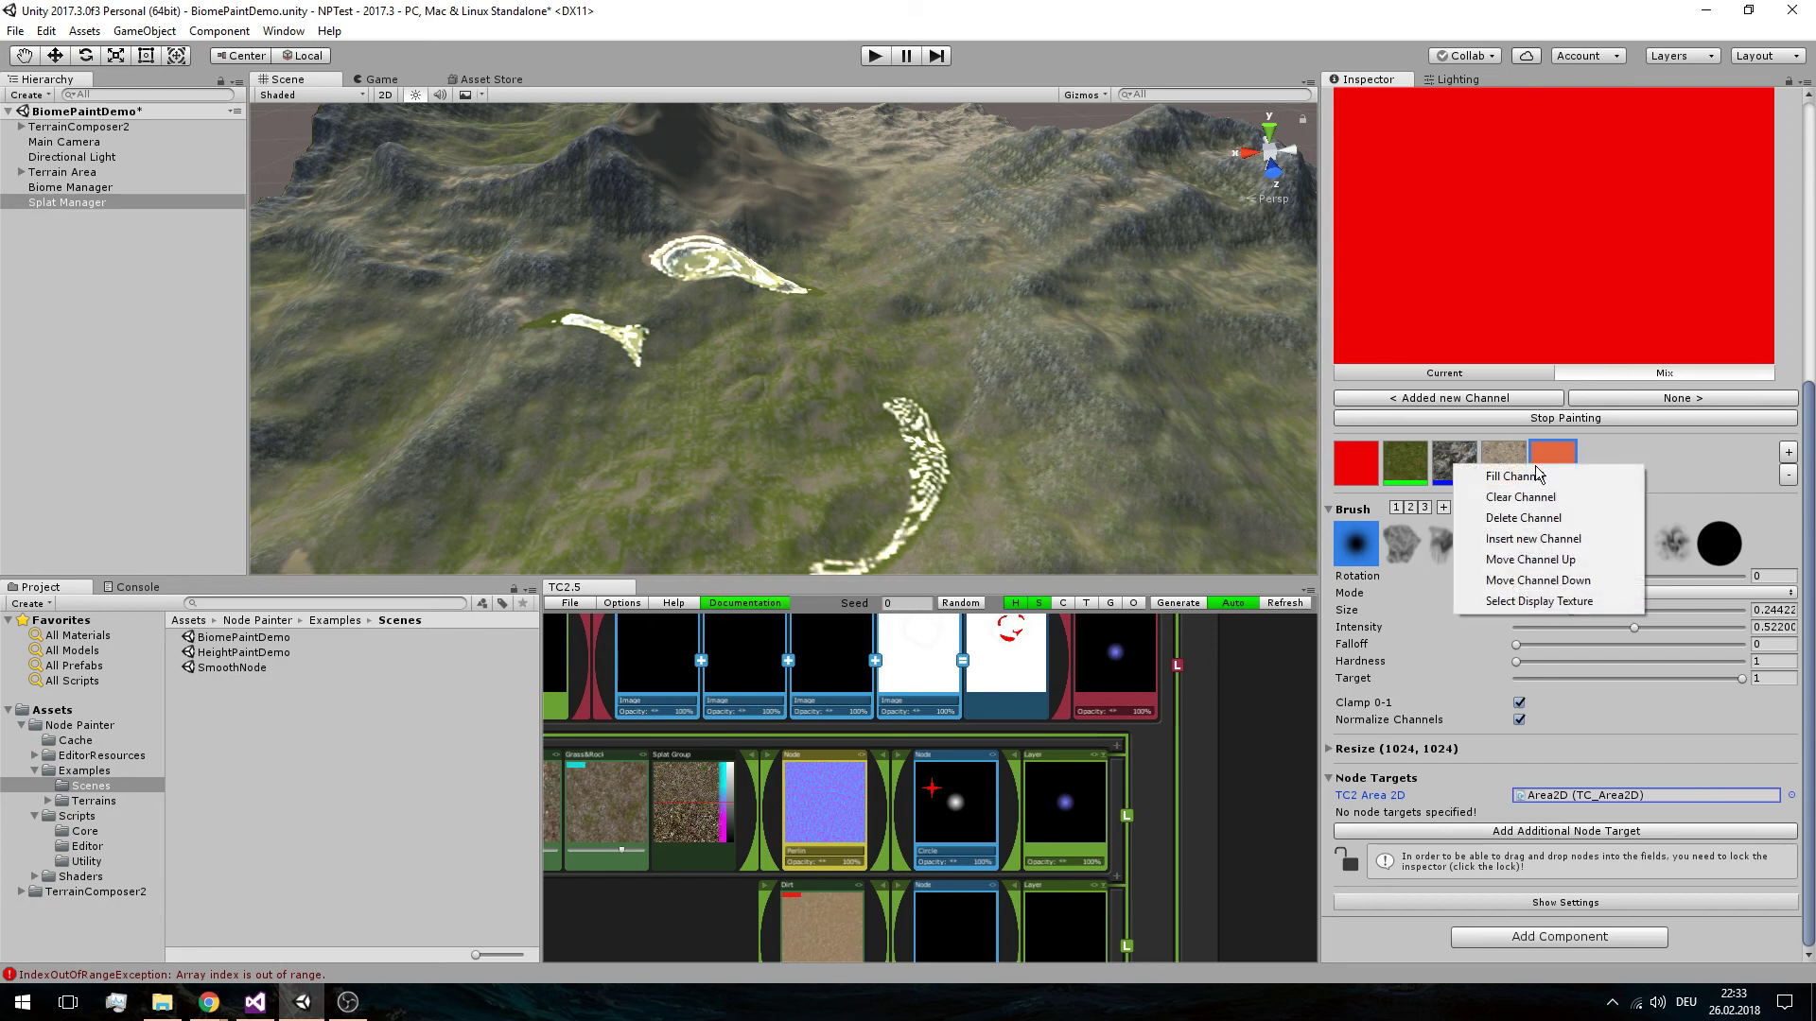
click(1541, 464)
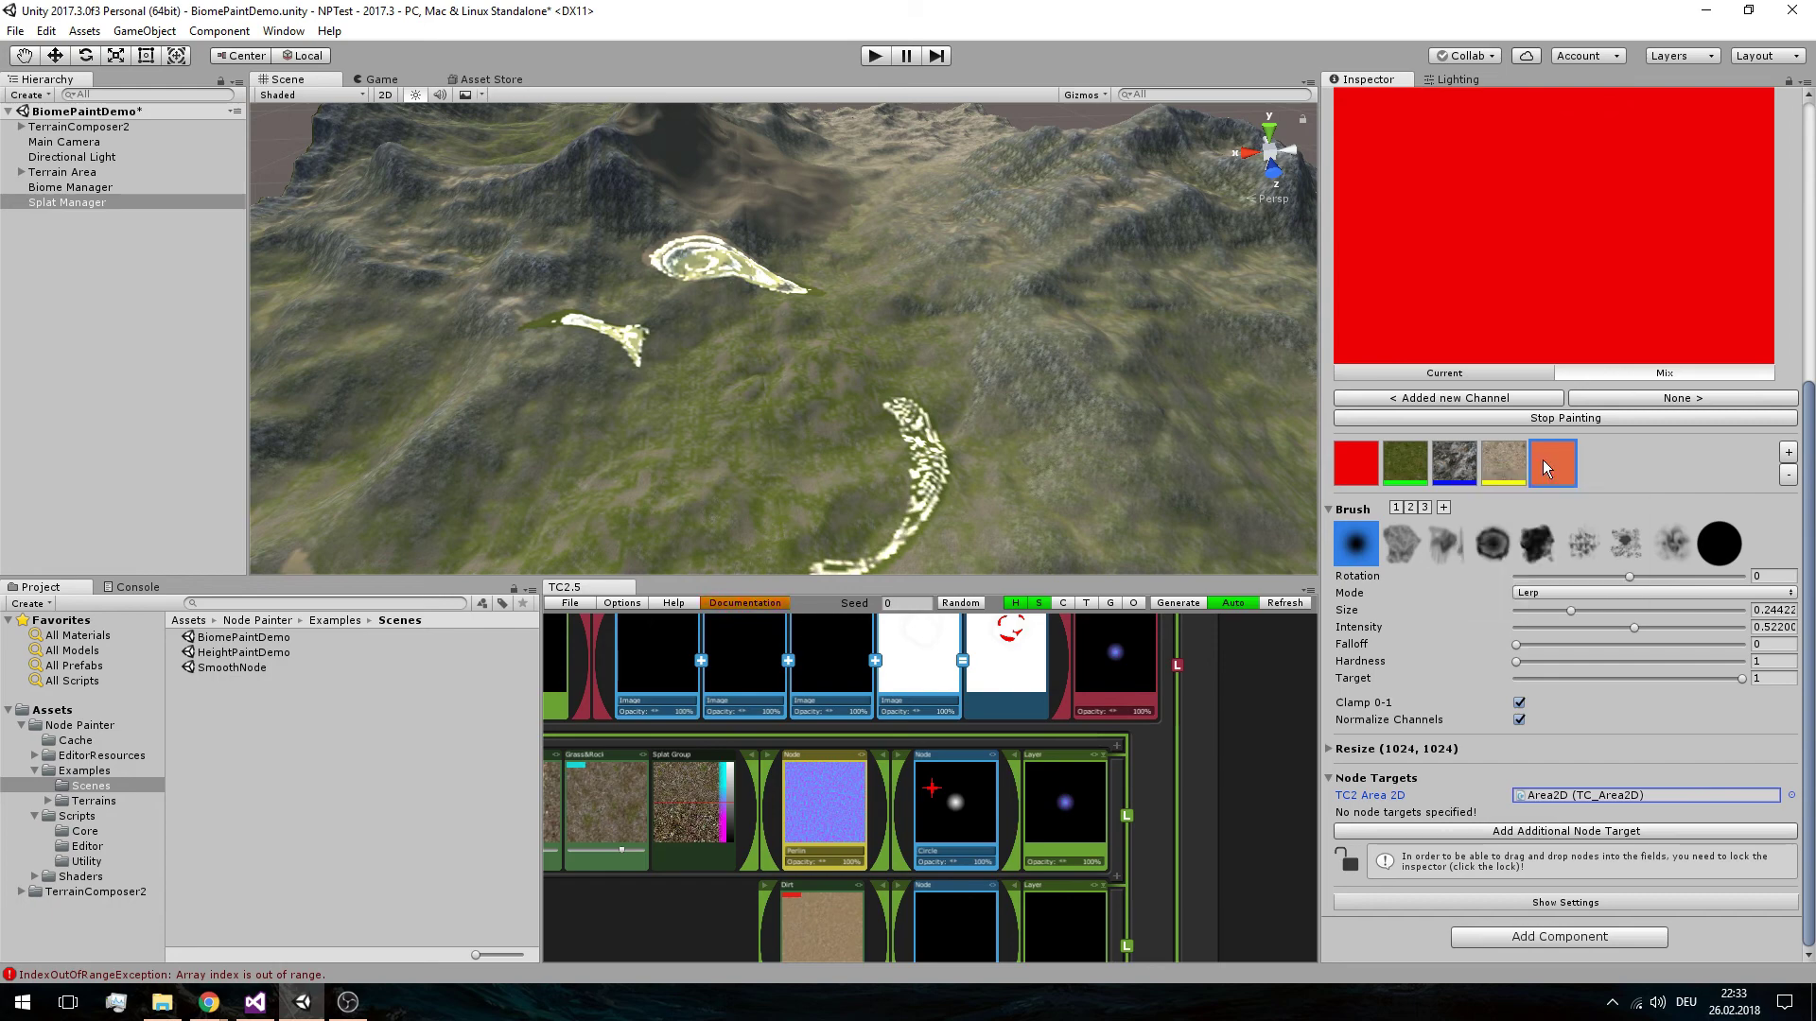
click(1370, 831)
click(1393, 838)
Lock the Splat Manager's inspector and assign the splat layer's mask node and the added upper-row node as the new channel's targets
click(936, 832)
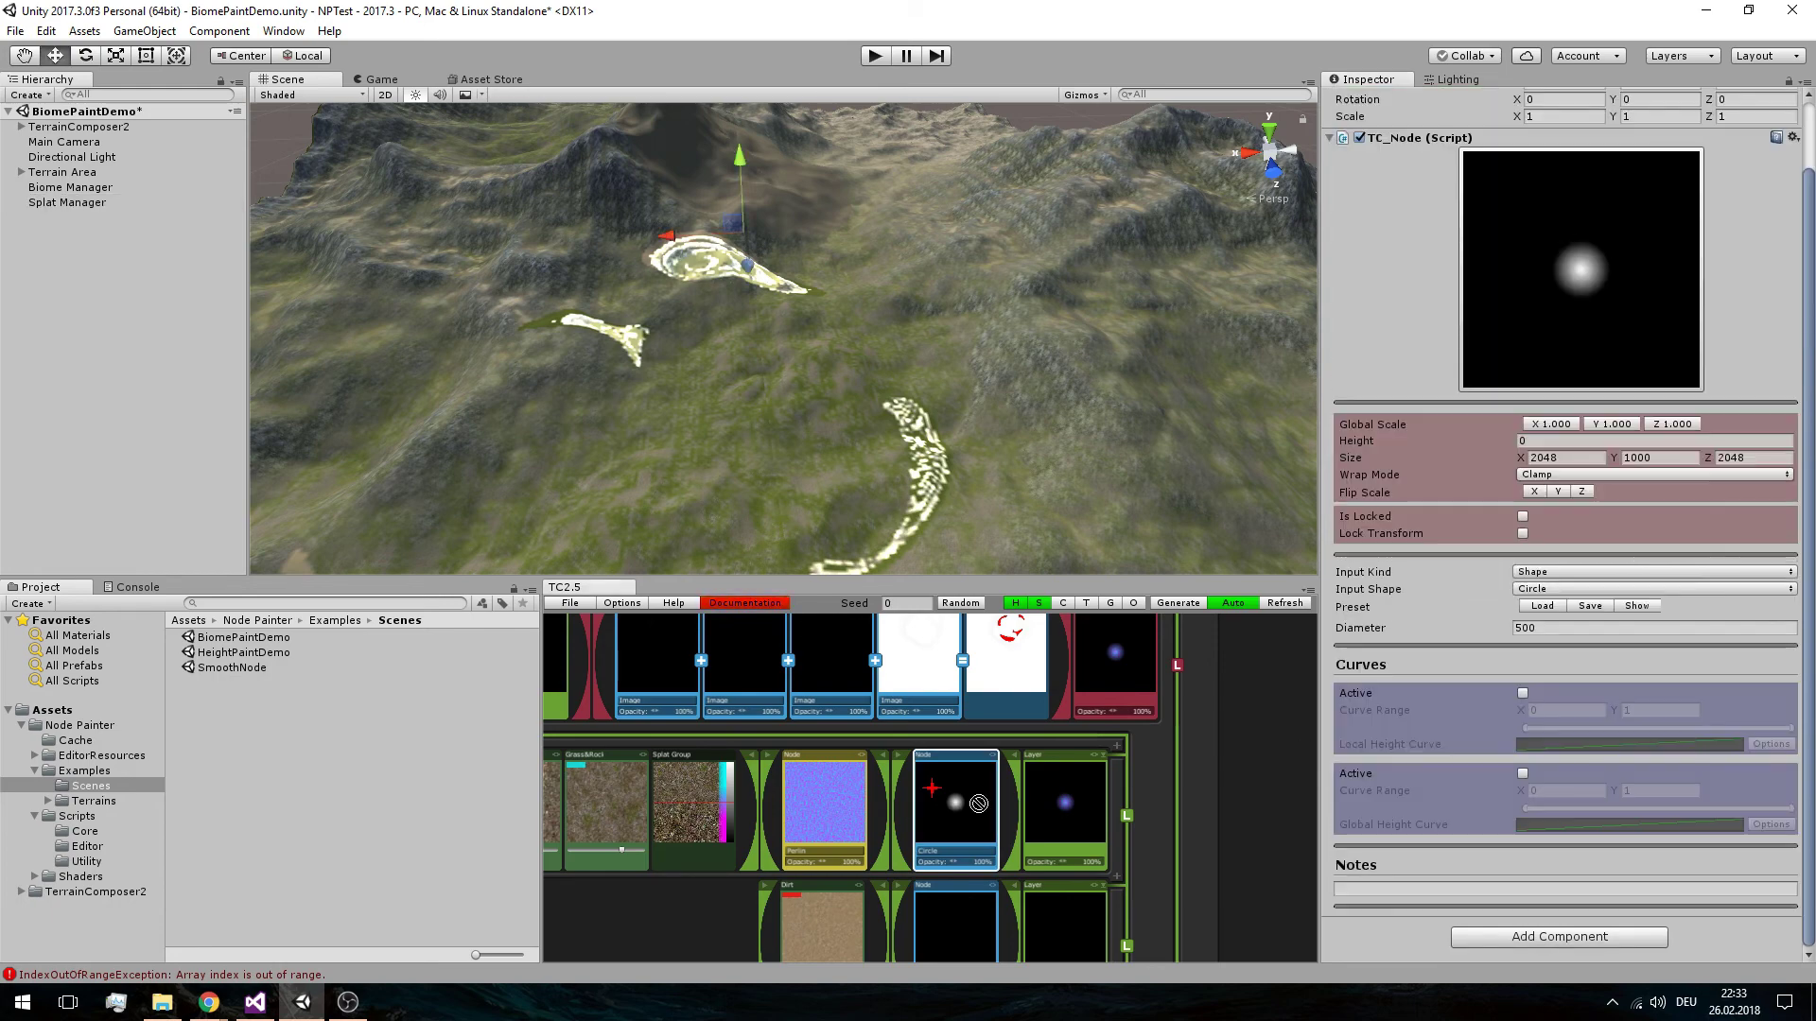
click(58, 202)
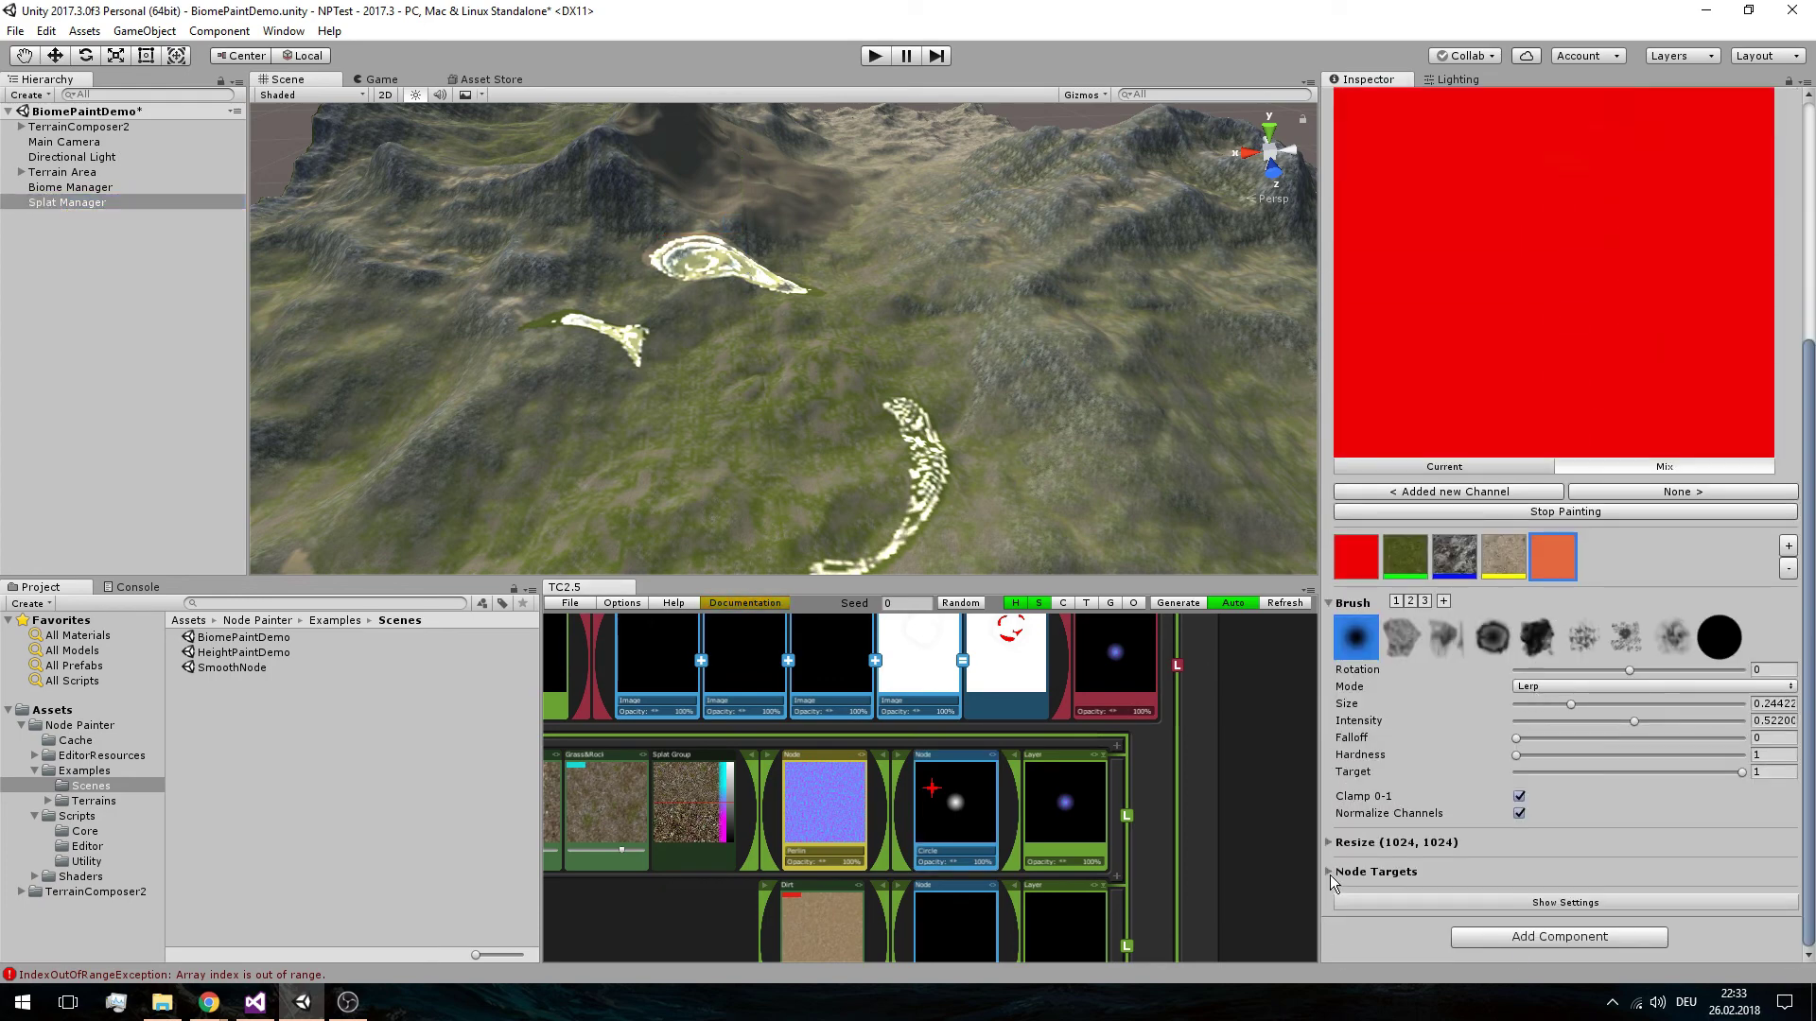
click(1359, 872)
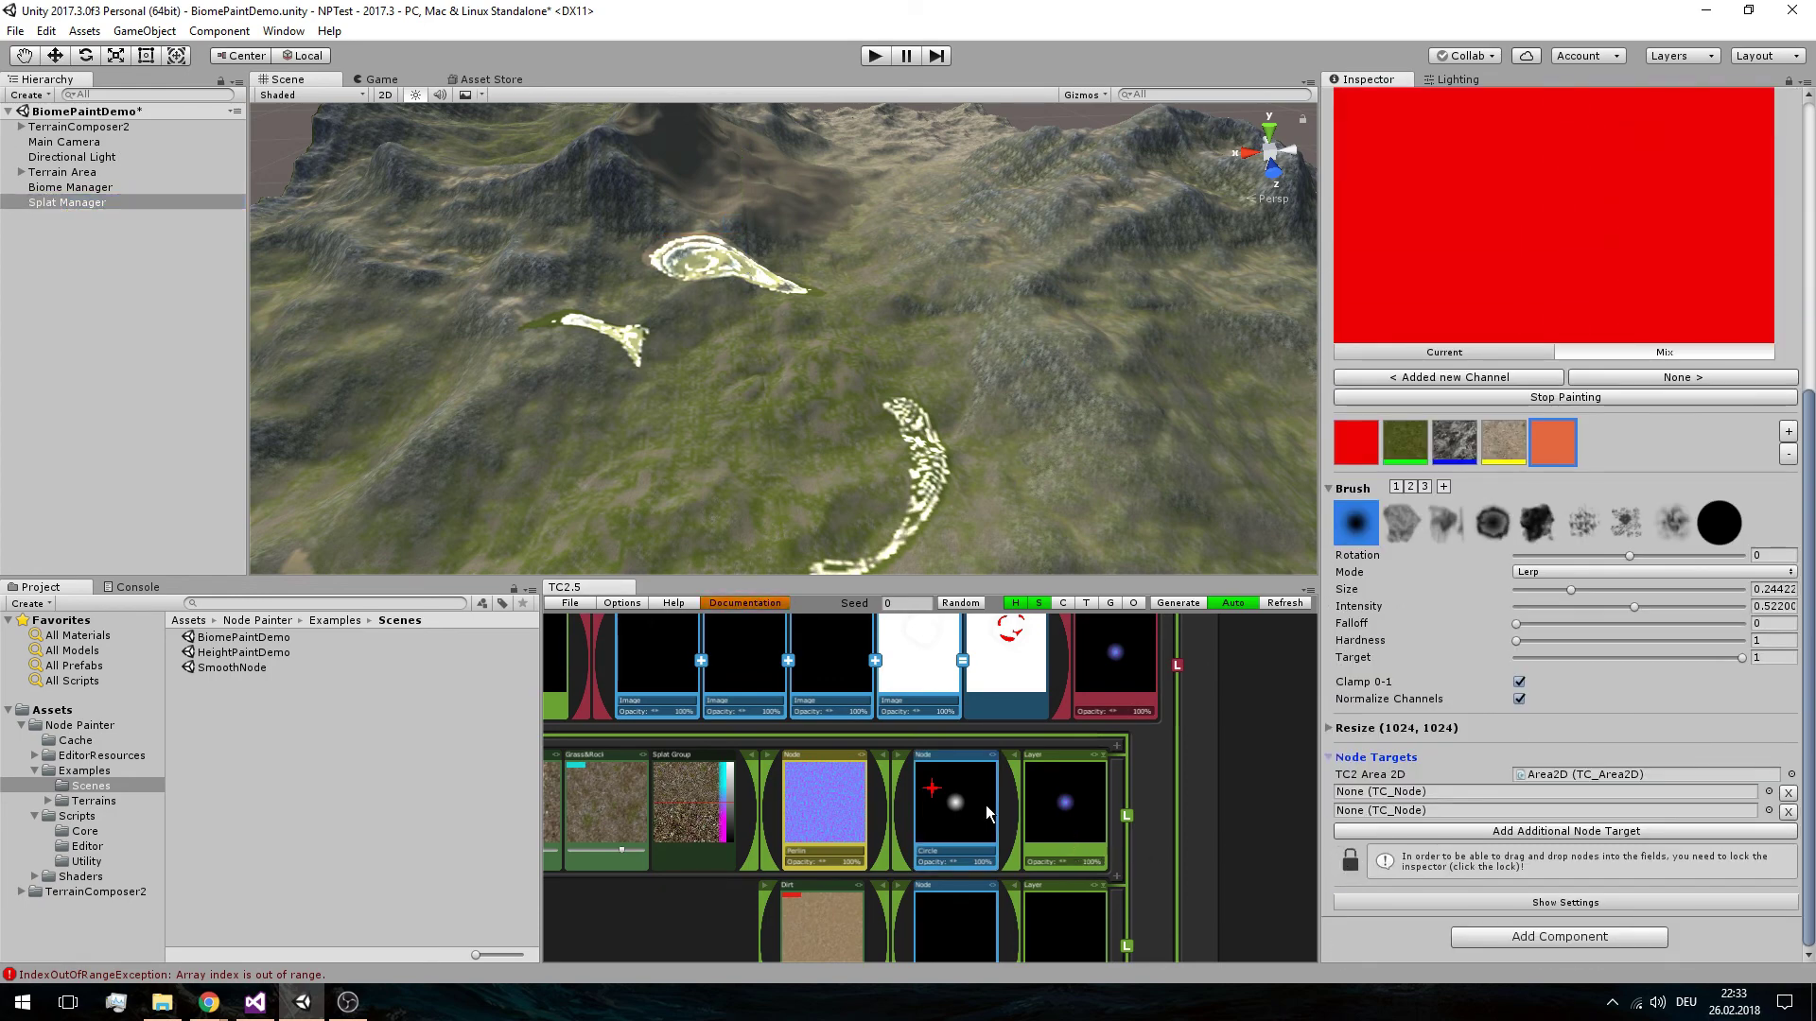
drag(955, 813, 1512, 797)
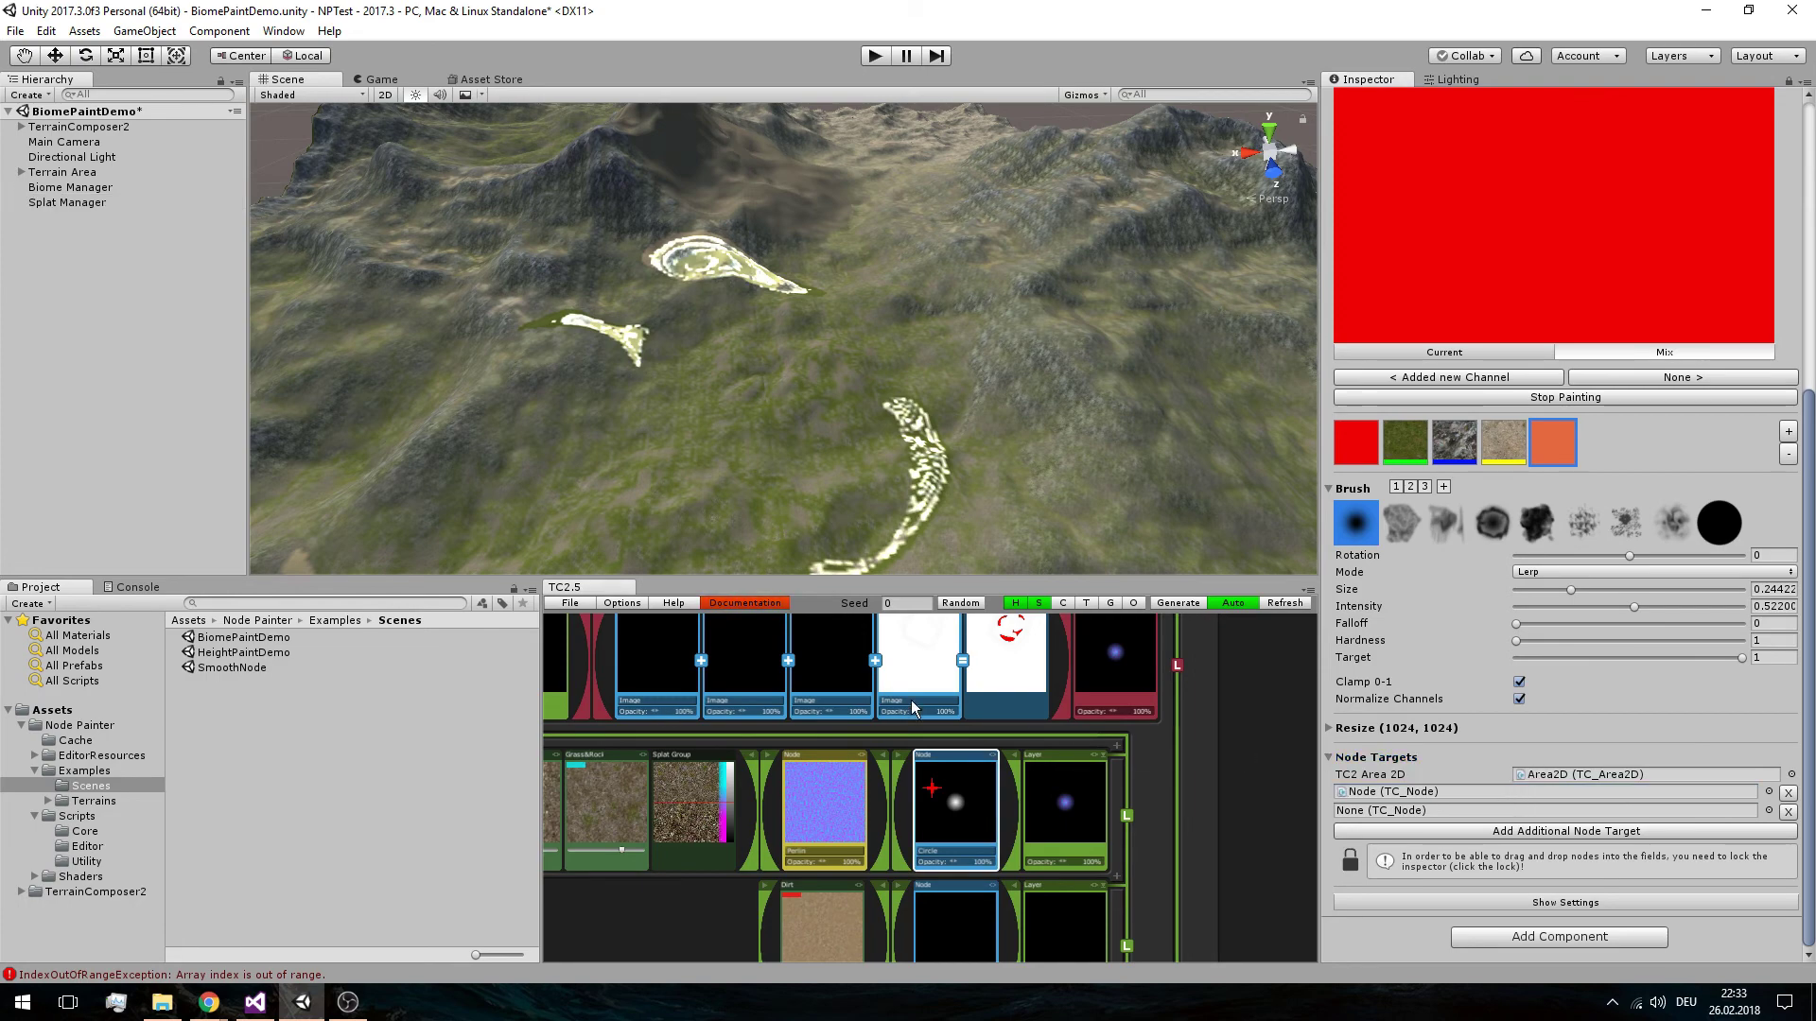
drag(948, 677, 1393, 813)
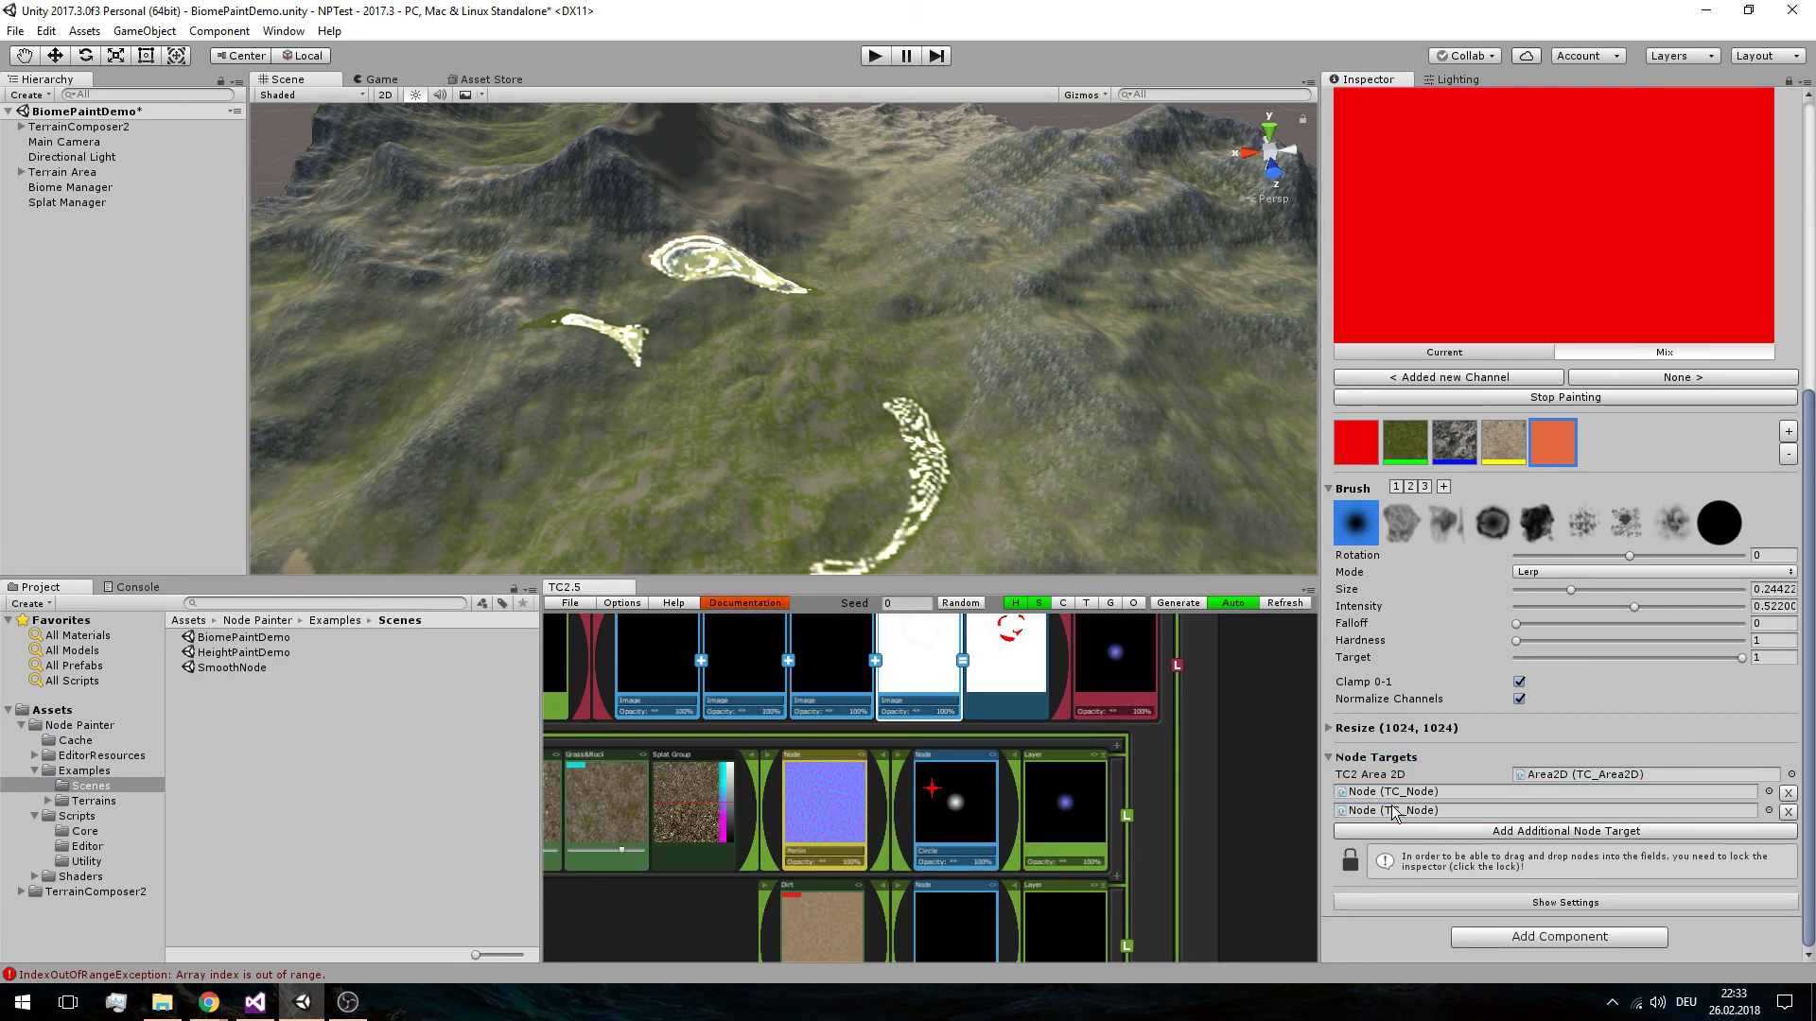
Assign the brown Forest&Leave ground texture, found by searching "for", as the new channel's display texture
scroll(1514, 751, up, 5)
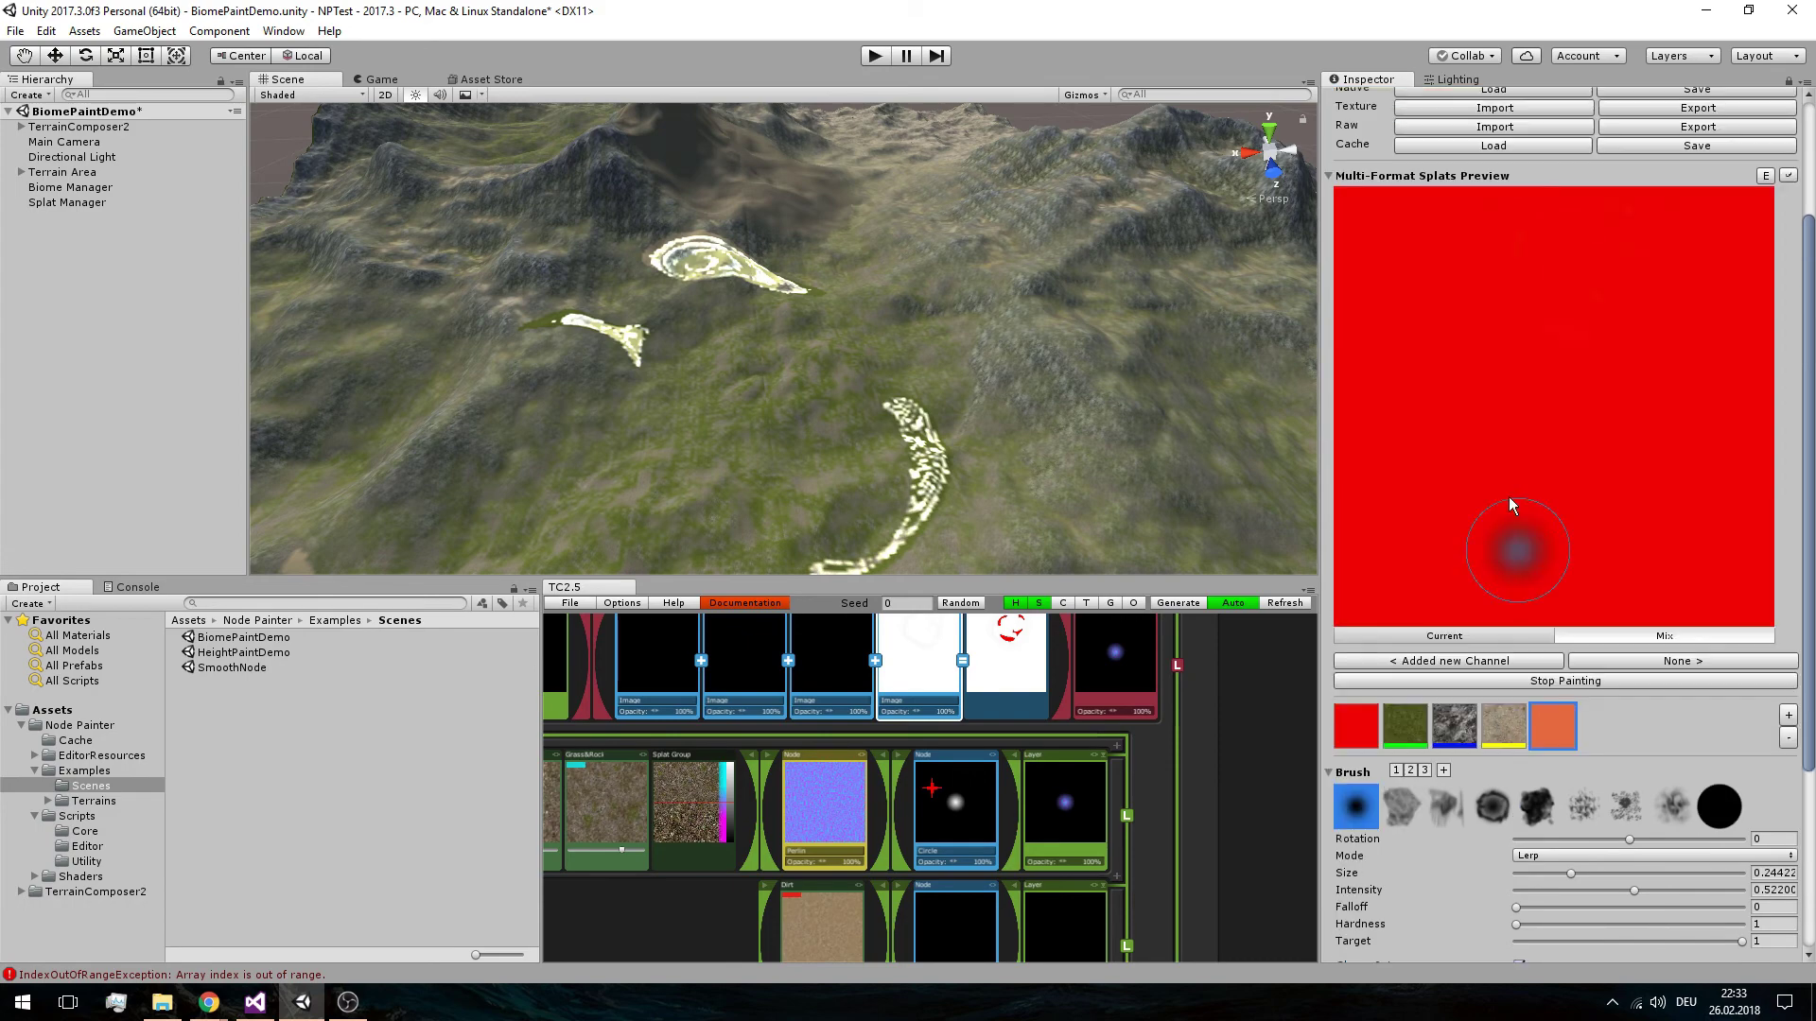
scroll(933, 356, down, 3)
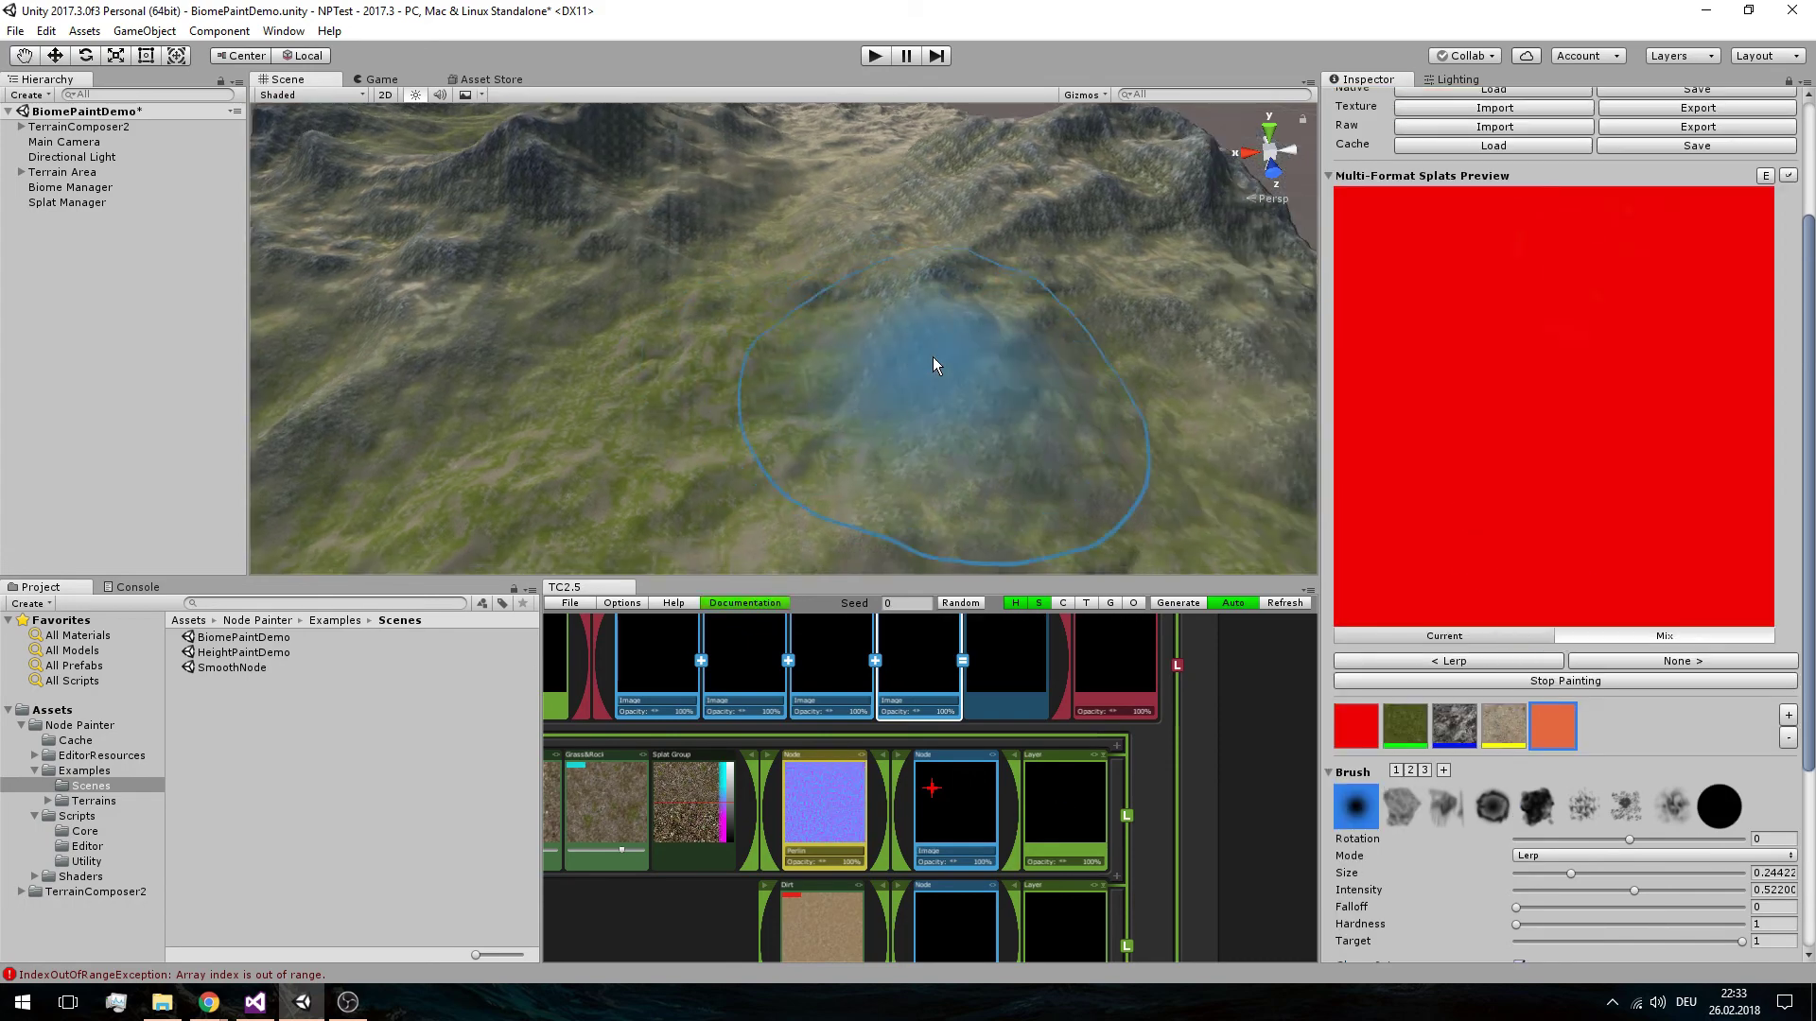
mouse_move(903, 299)
alt+mouse_down()
mouse_move(929, 292)
mouse_move(926, 309)
alt+mouse_up()
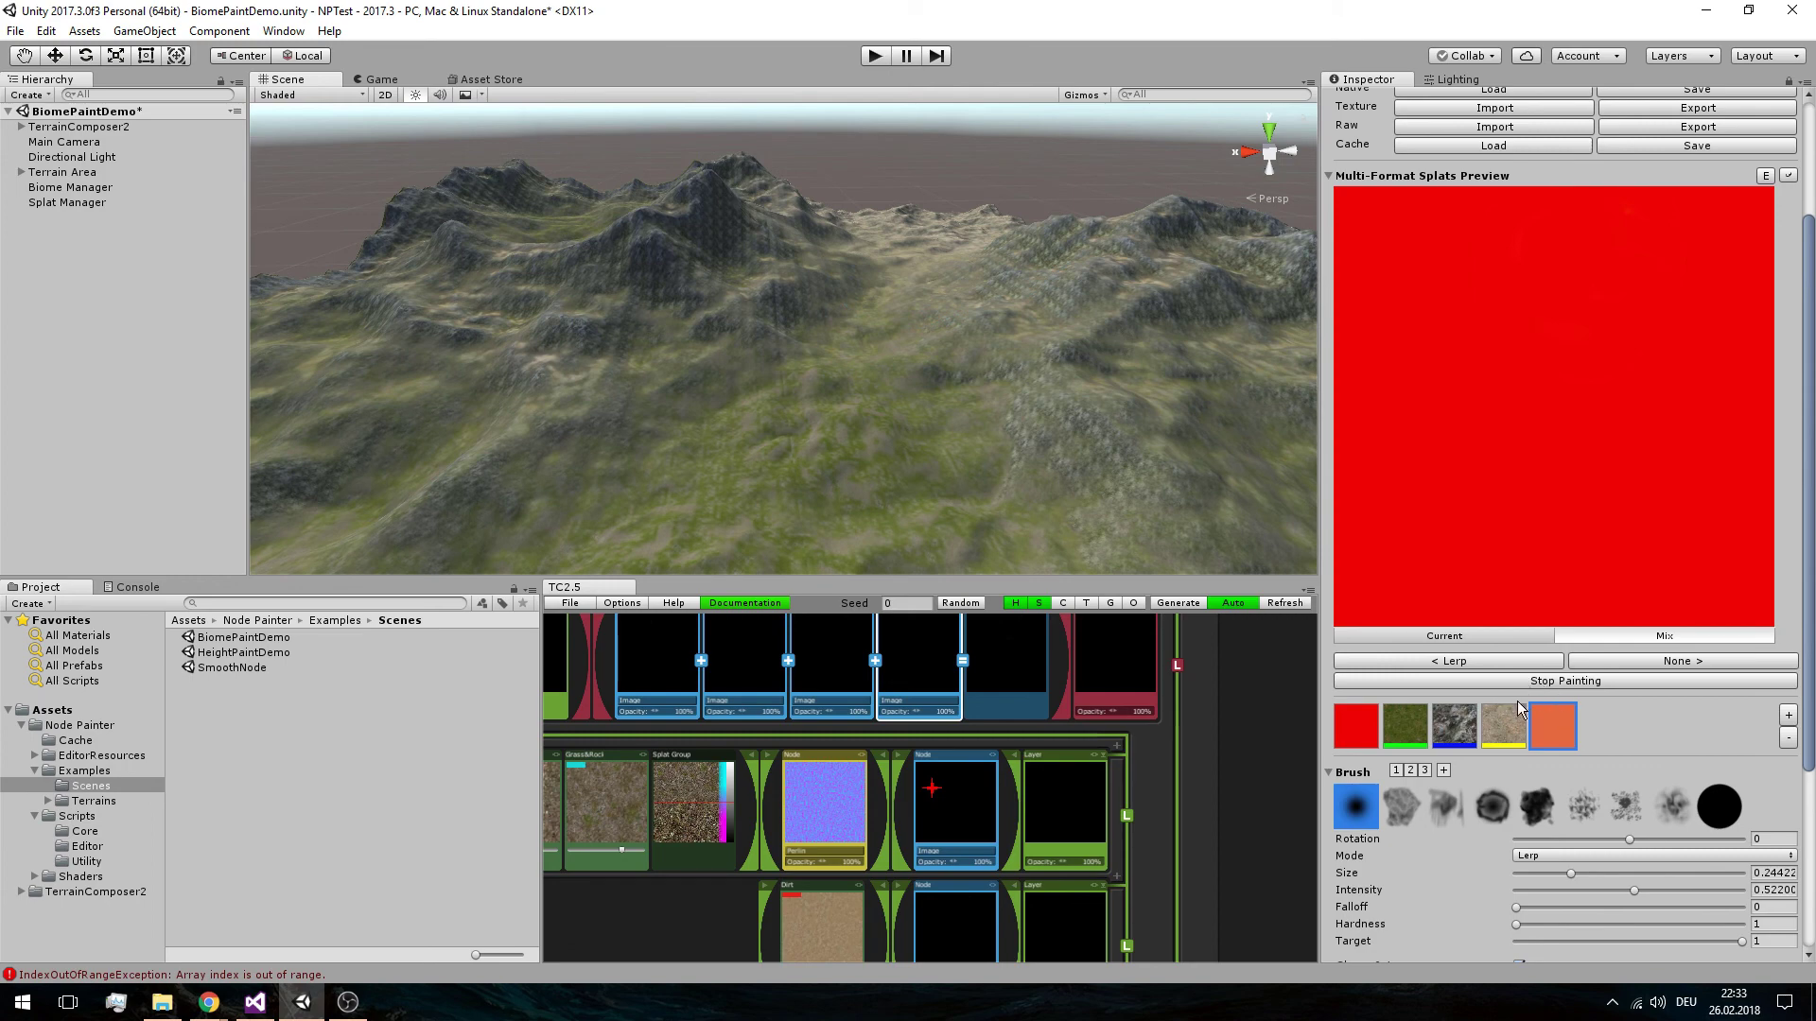
right_click(1544, 723)
click(1562, 857)
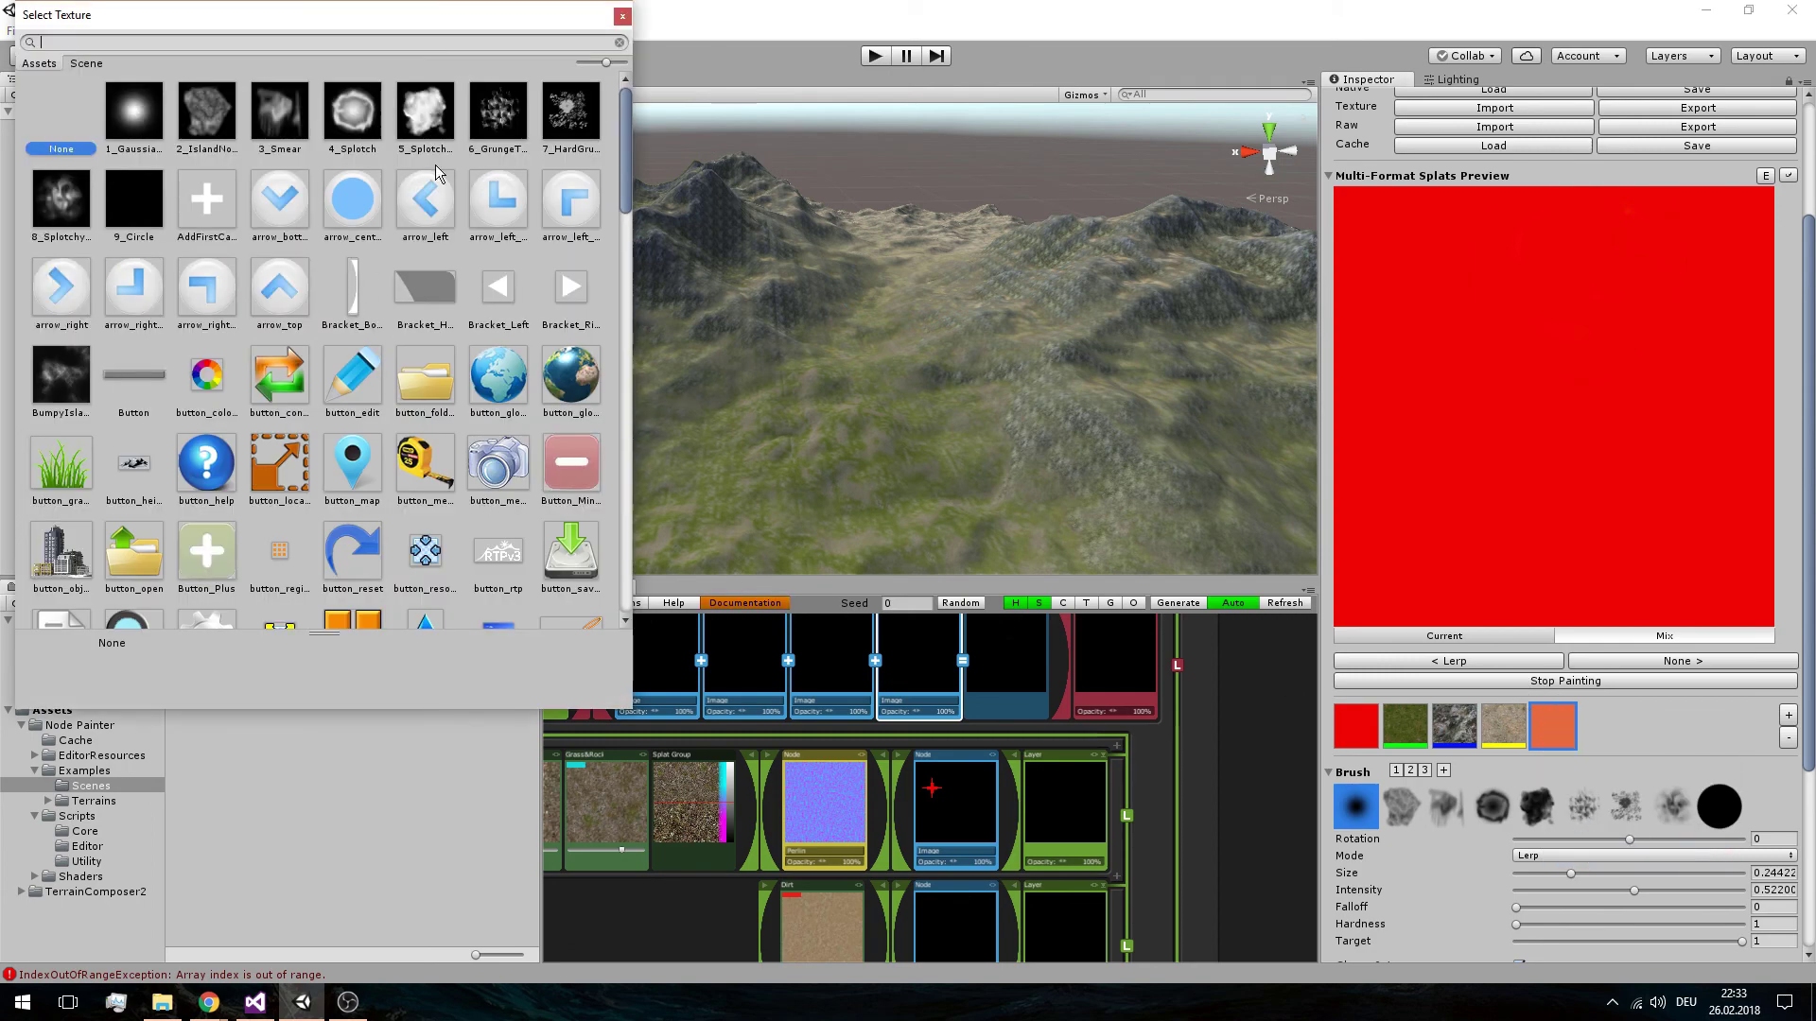
text(for)
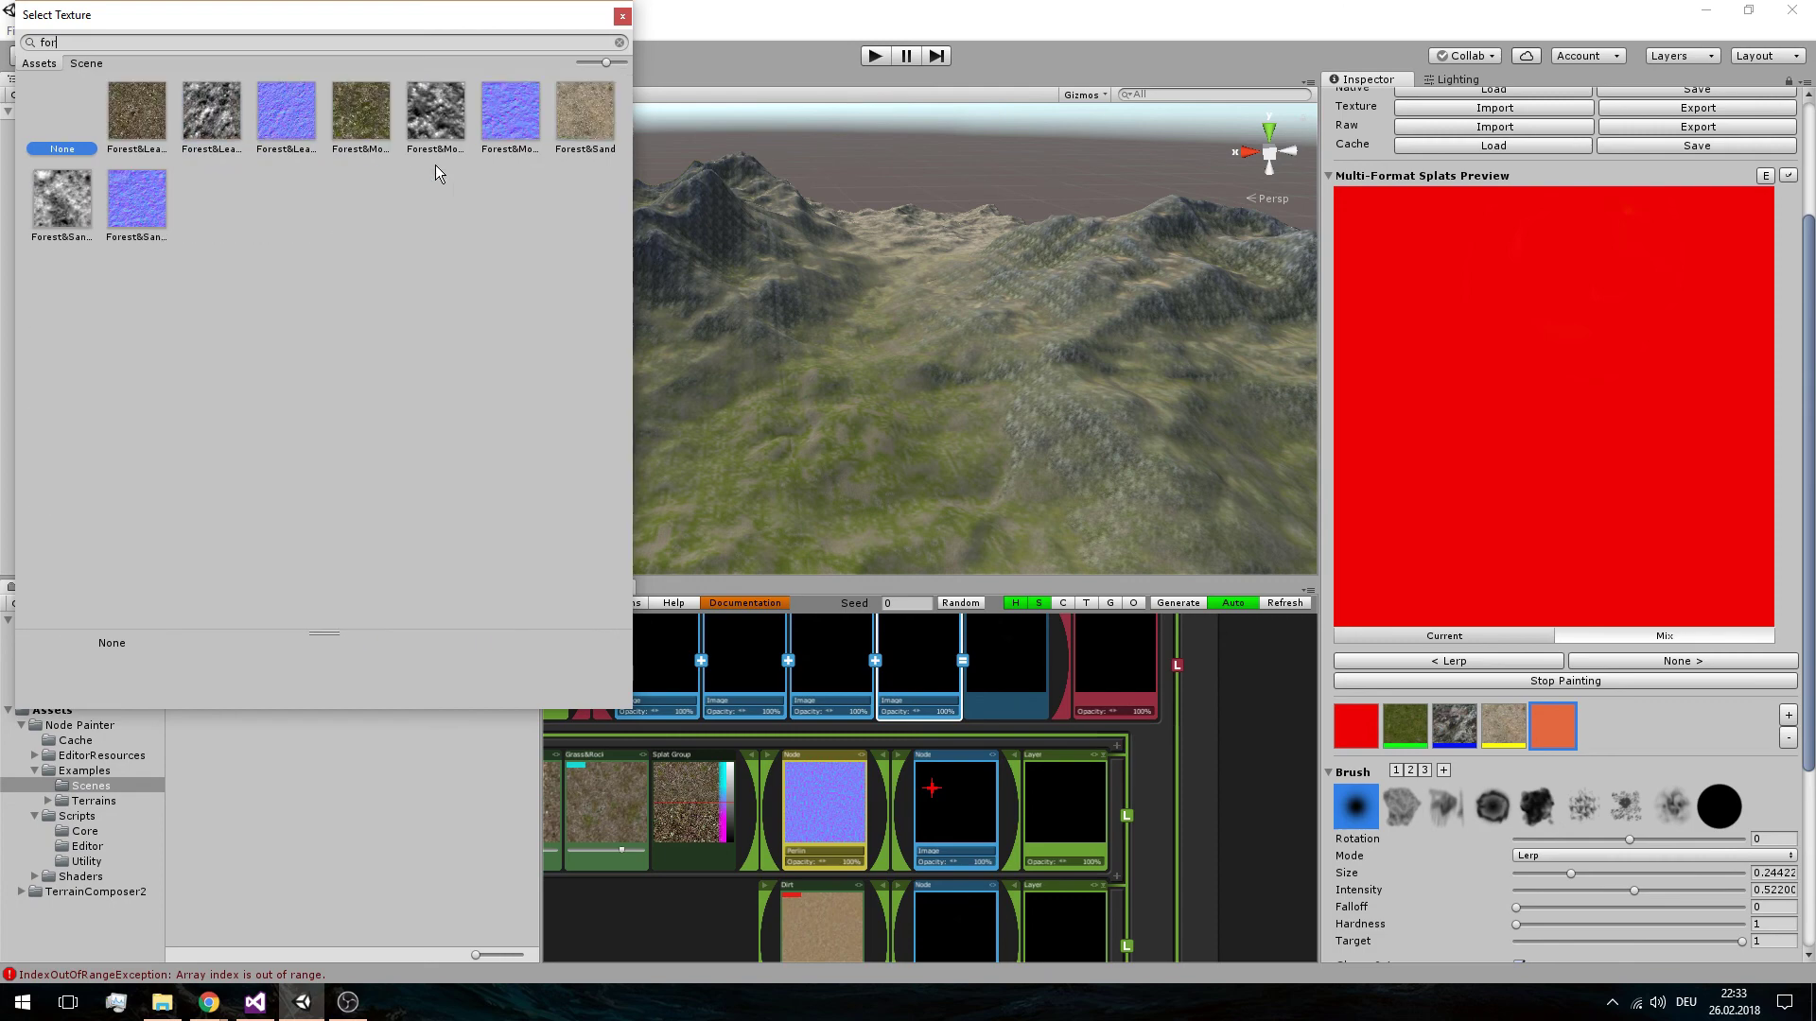
click(124, 122)
double_click(132, 123)
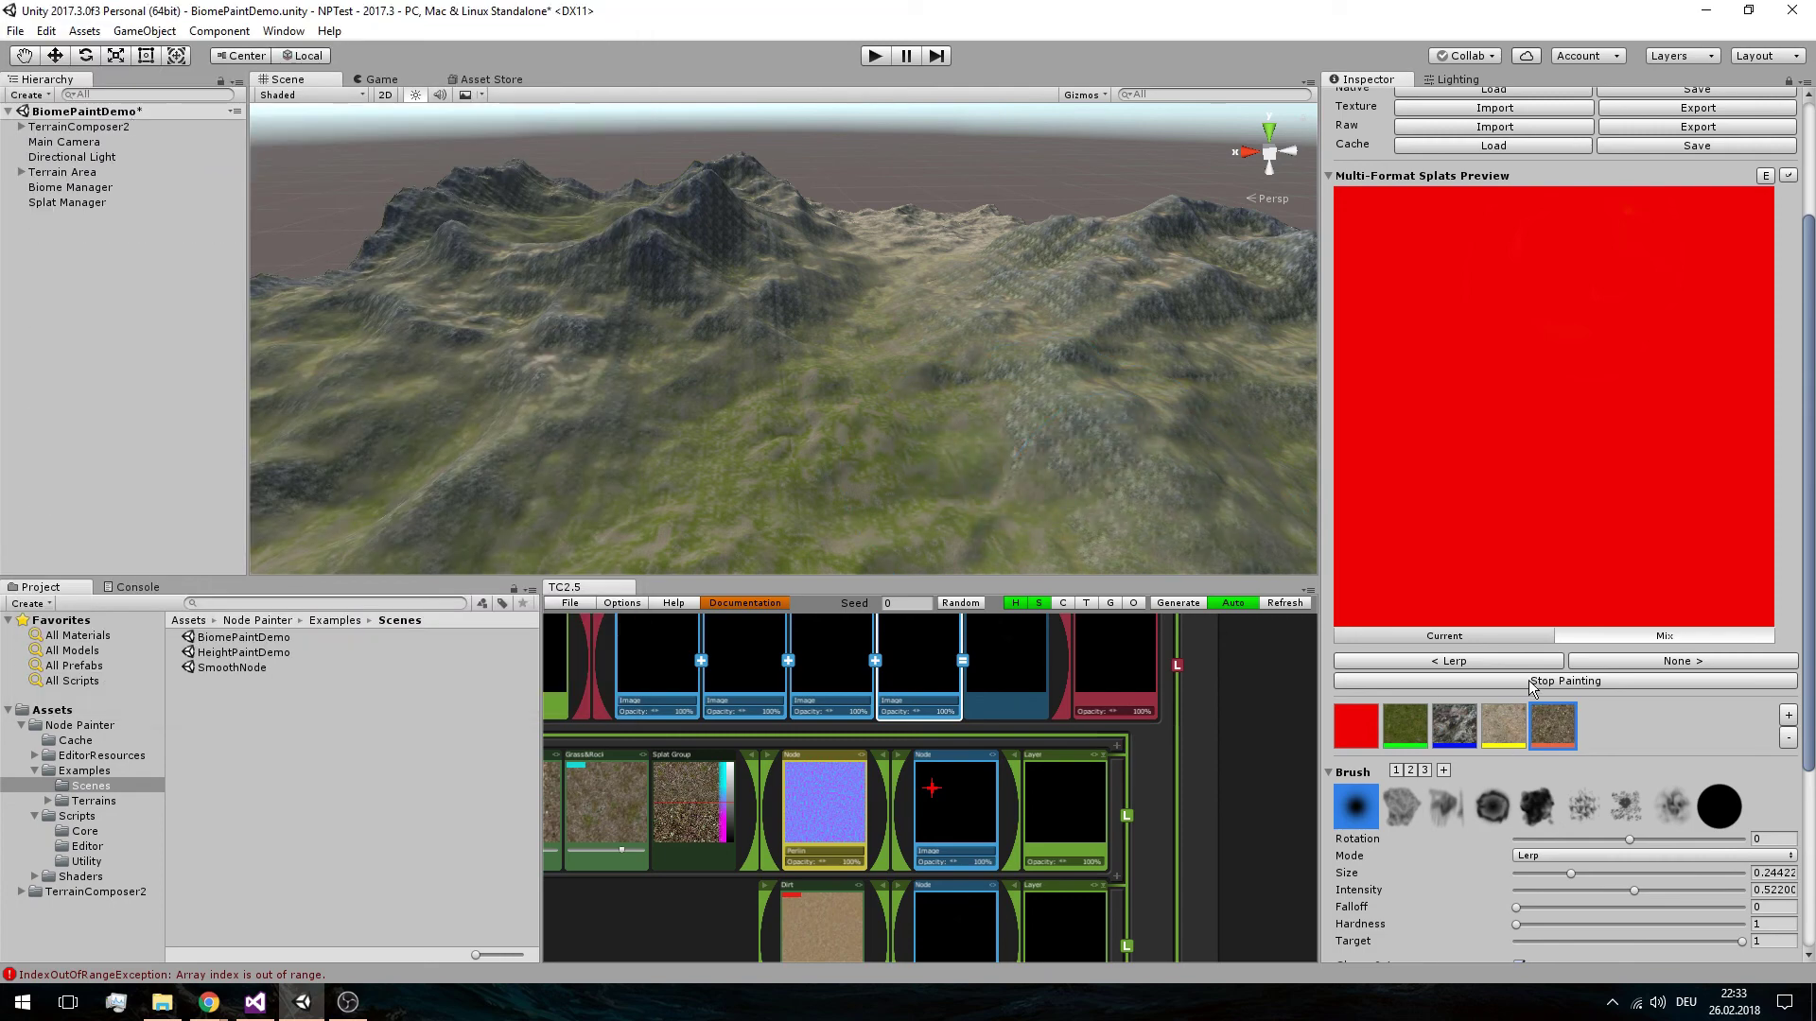
Paint a patch of the new channel onto the grassy slope with a brush of about 0.151 size and intensity 1
scroll(910, 333, up, 6)
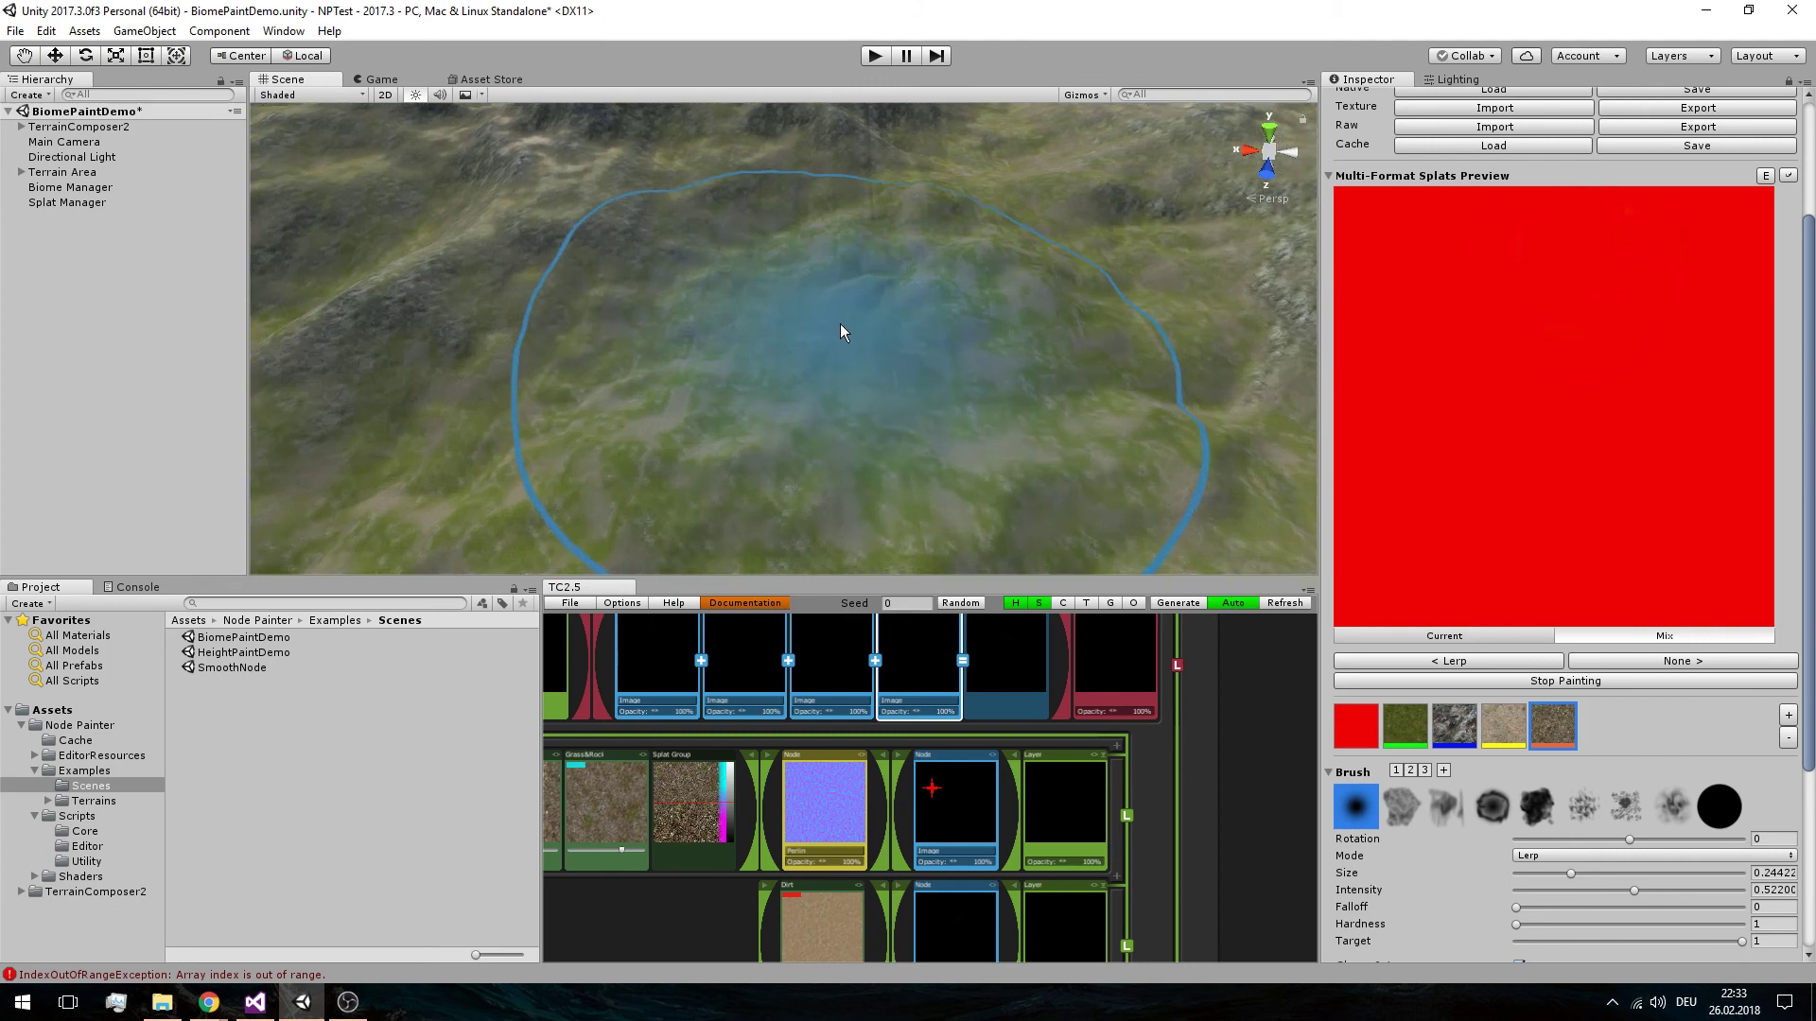
scroll(841, 323, up, 2)
shift+scroll(802, 354, down, 4)
shift+scroll(806, 357, up, 2)
ctrl+scroll(807, 355, up, 3)
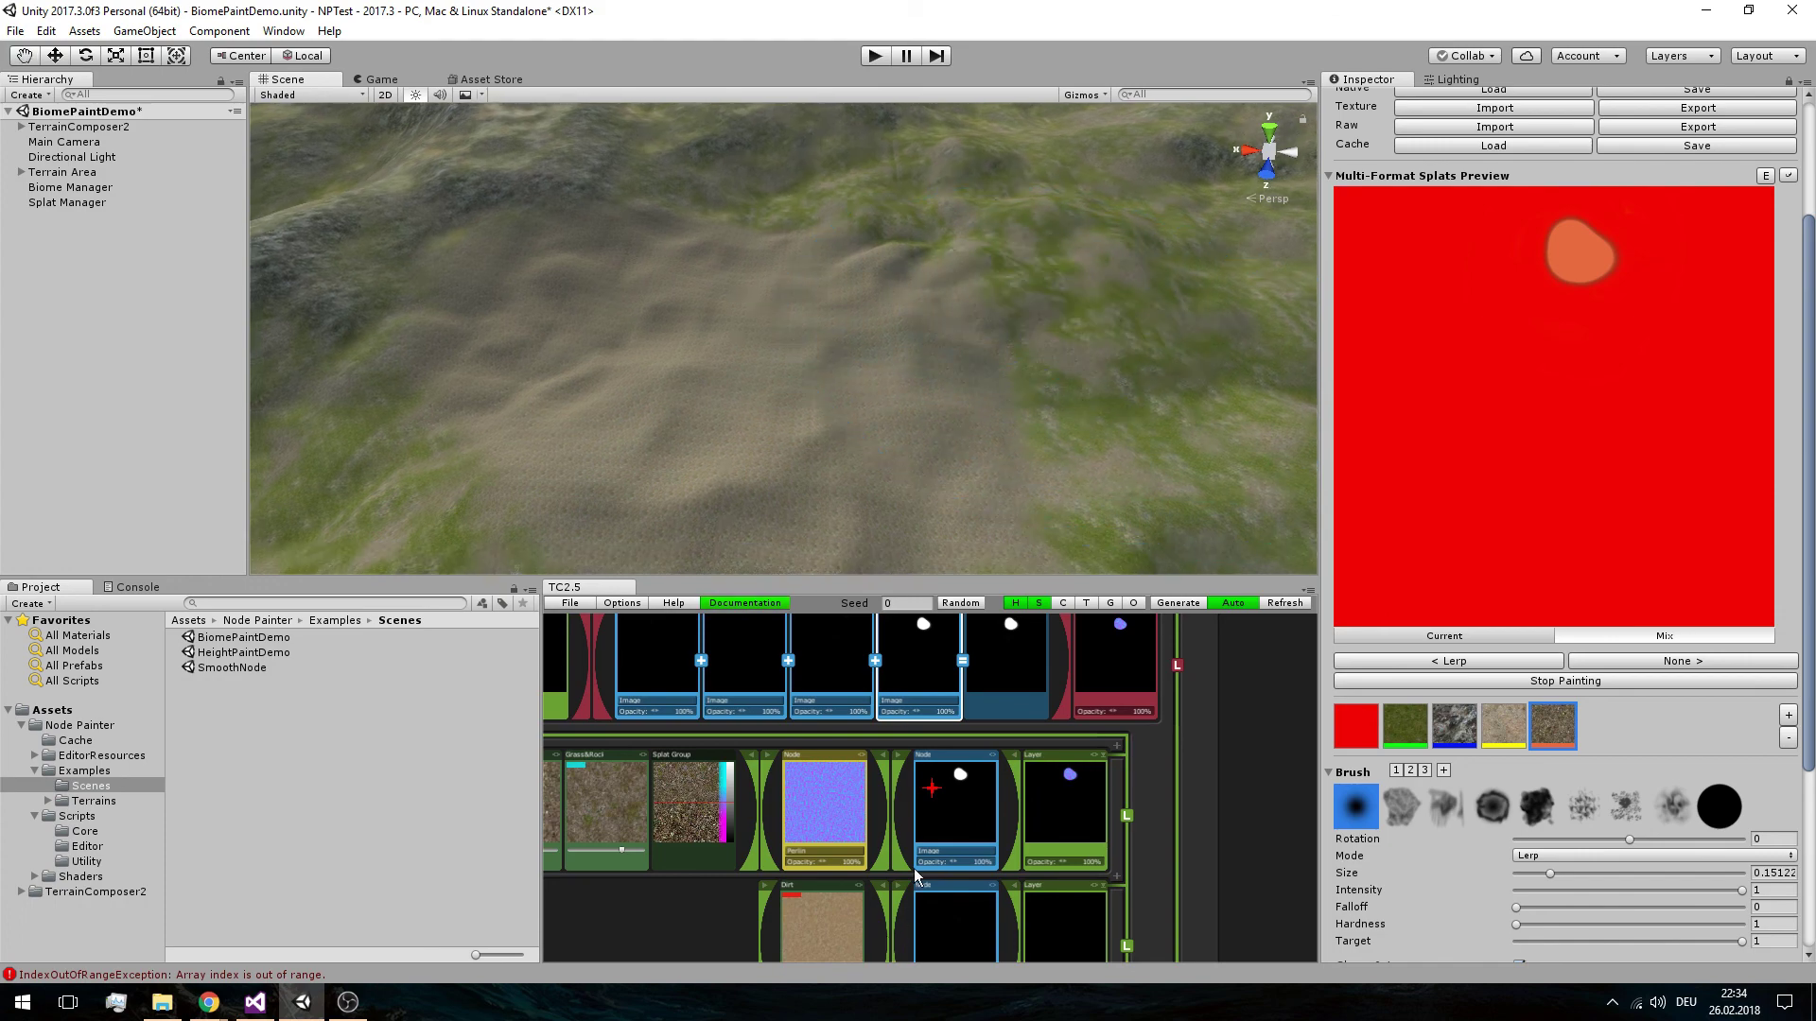
Select the splat layer's item group, unlock the inspector, and set the group's Mixing to 0
click(845, 810)
click(713, 802)
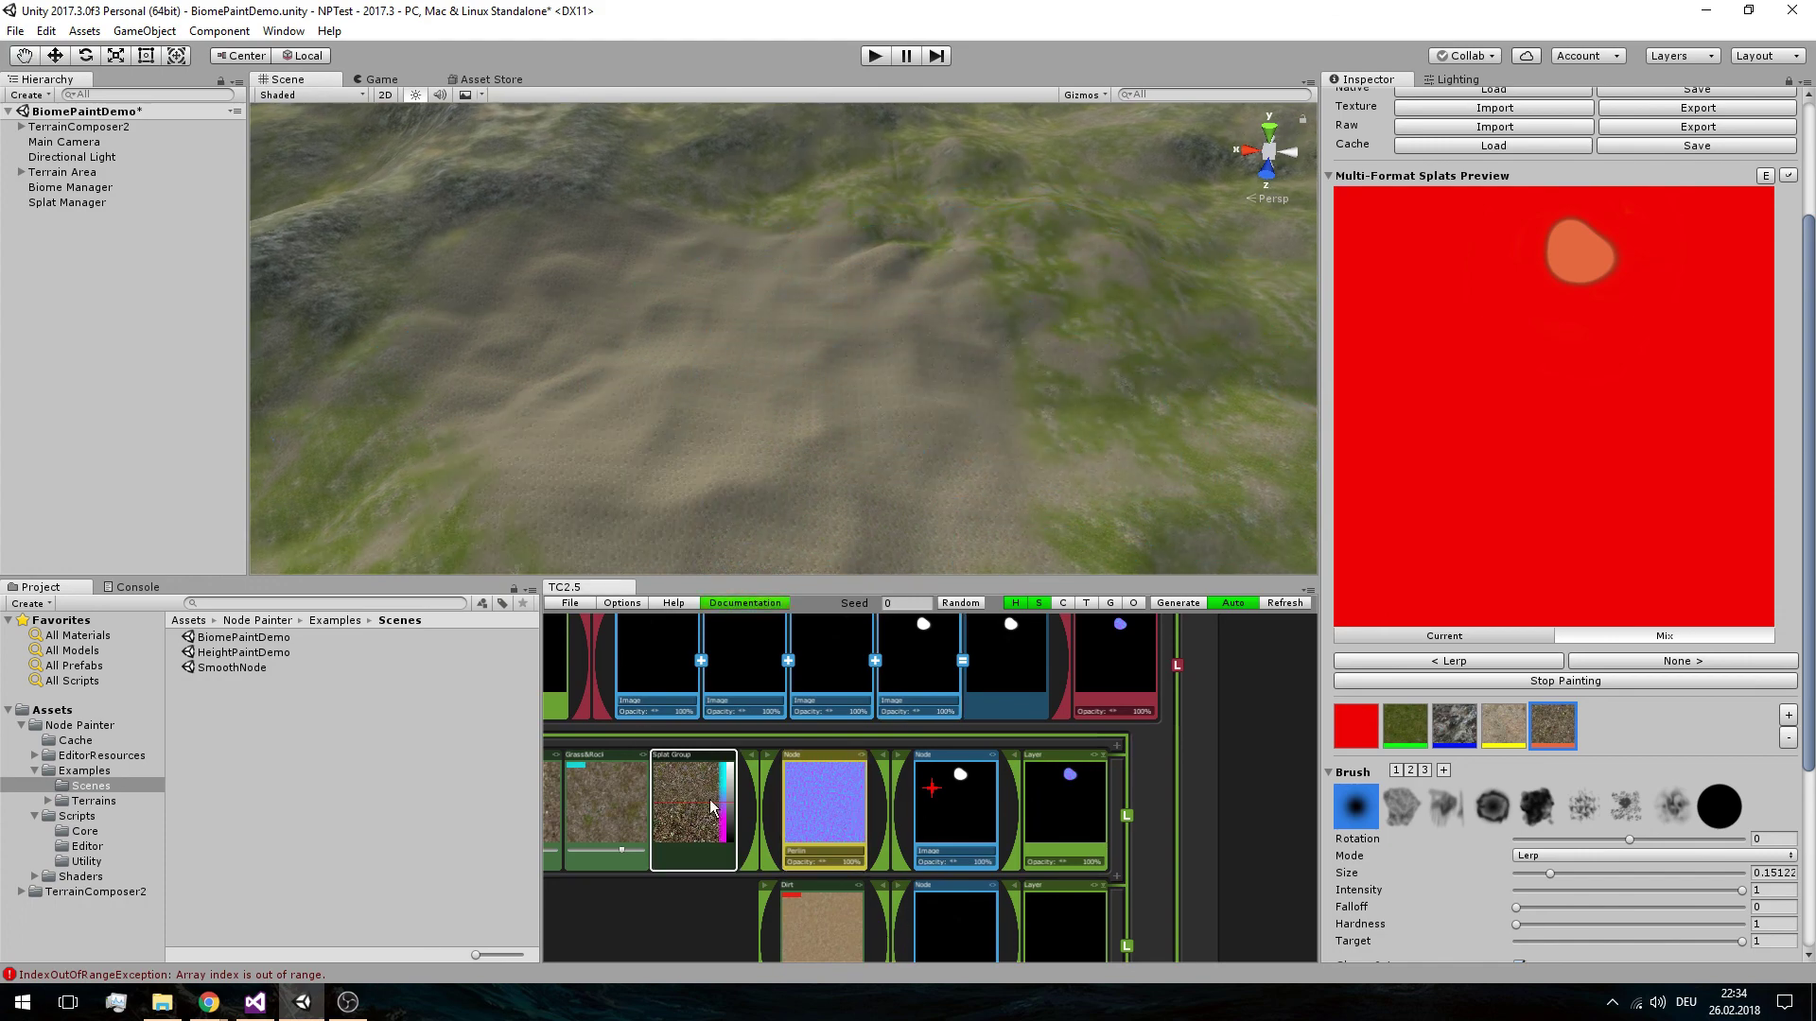
scroll(1551, 204, up, 5)
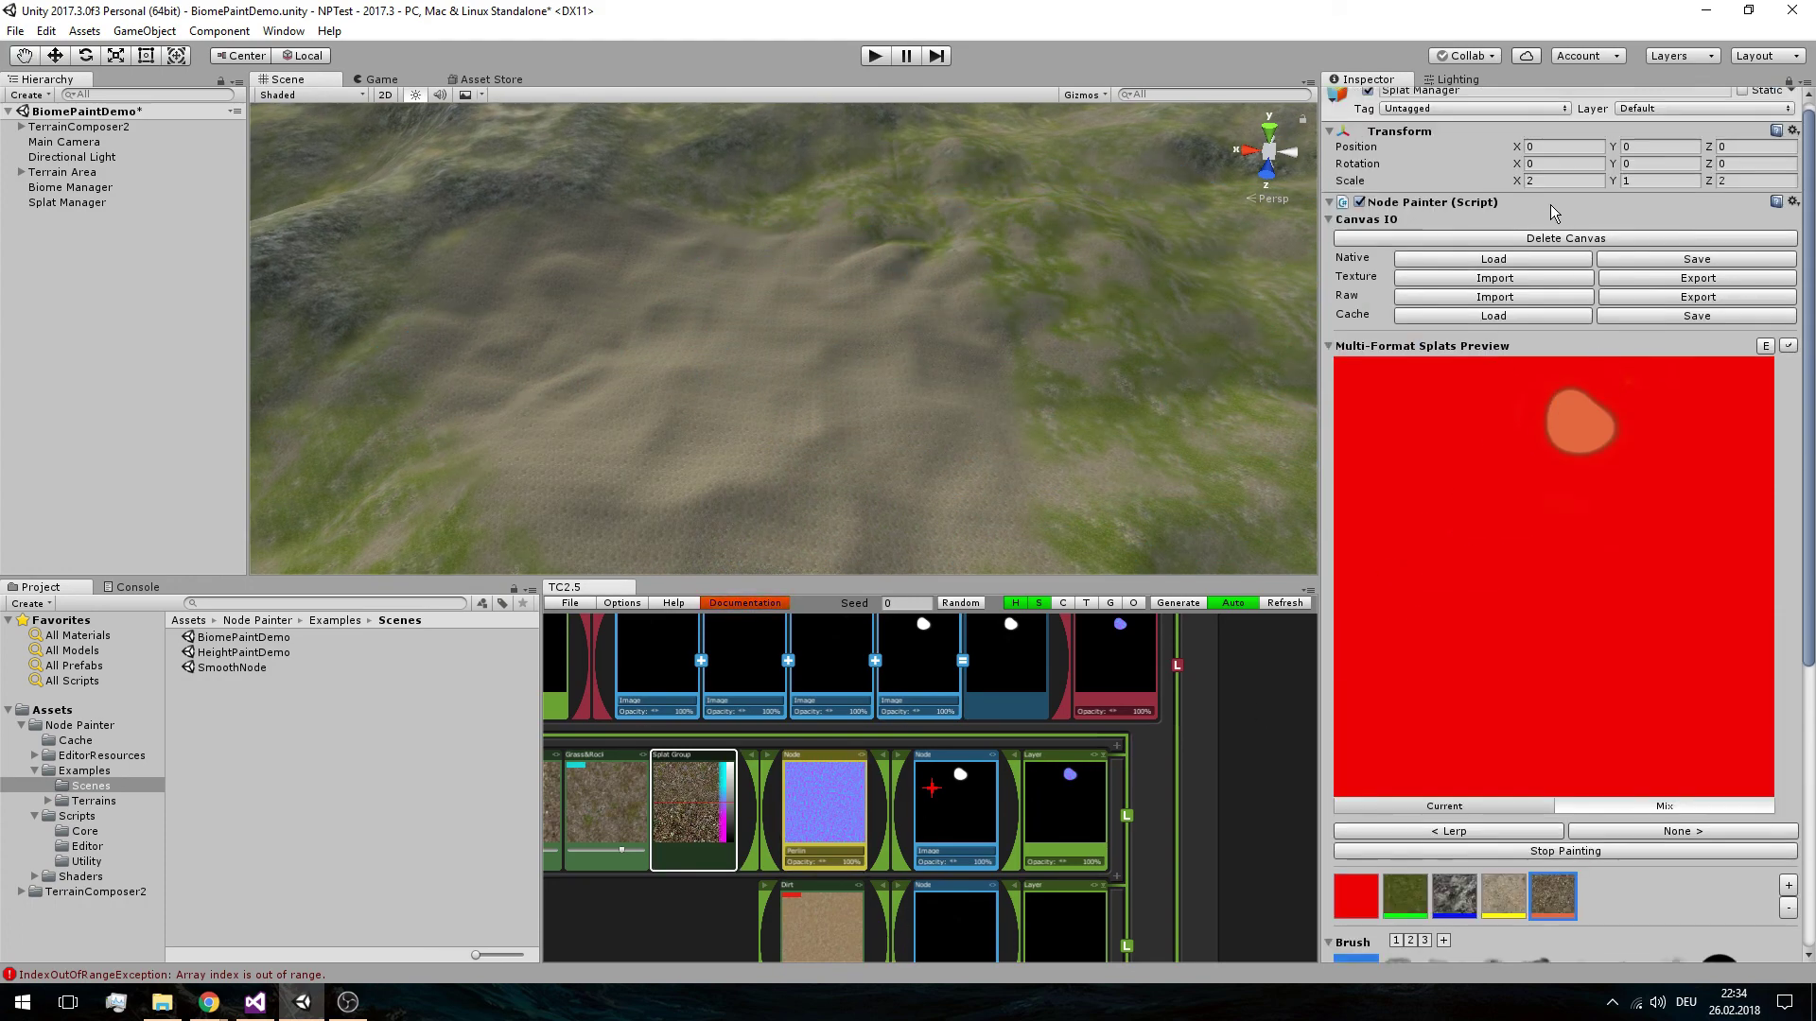
click(1787, 82)
drag(1576, 429, 1361, 445)
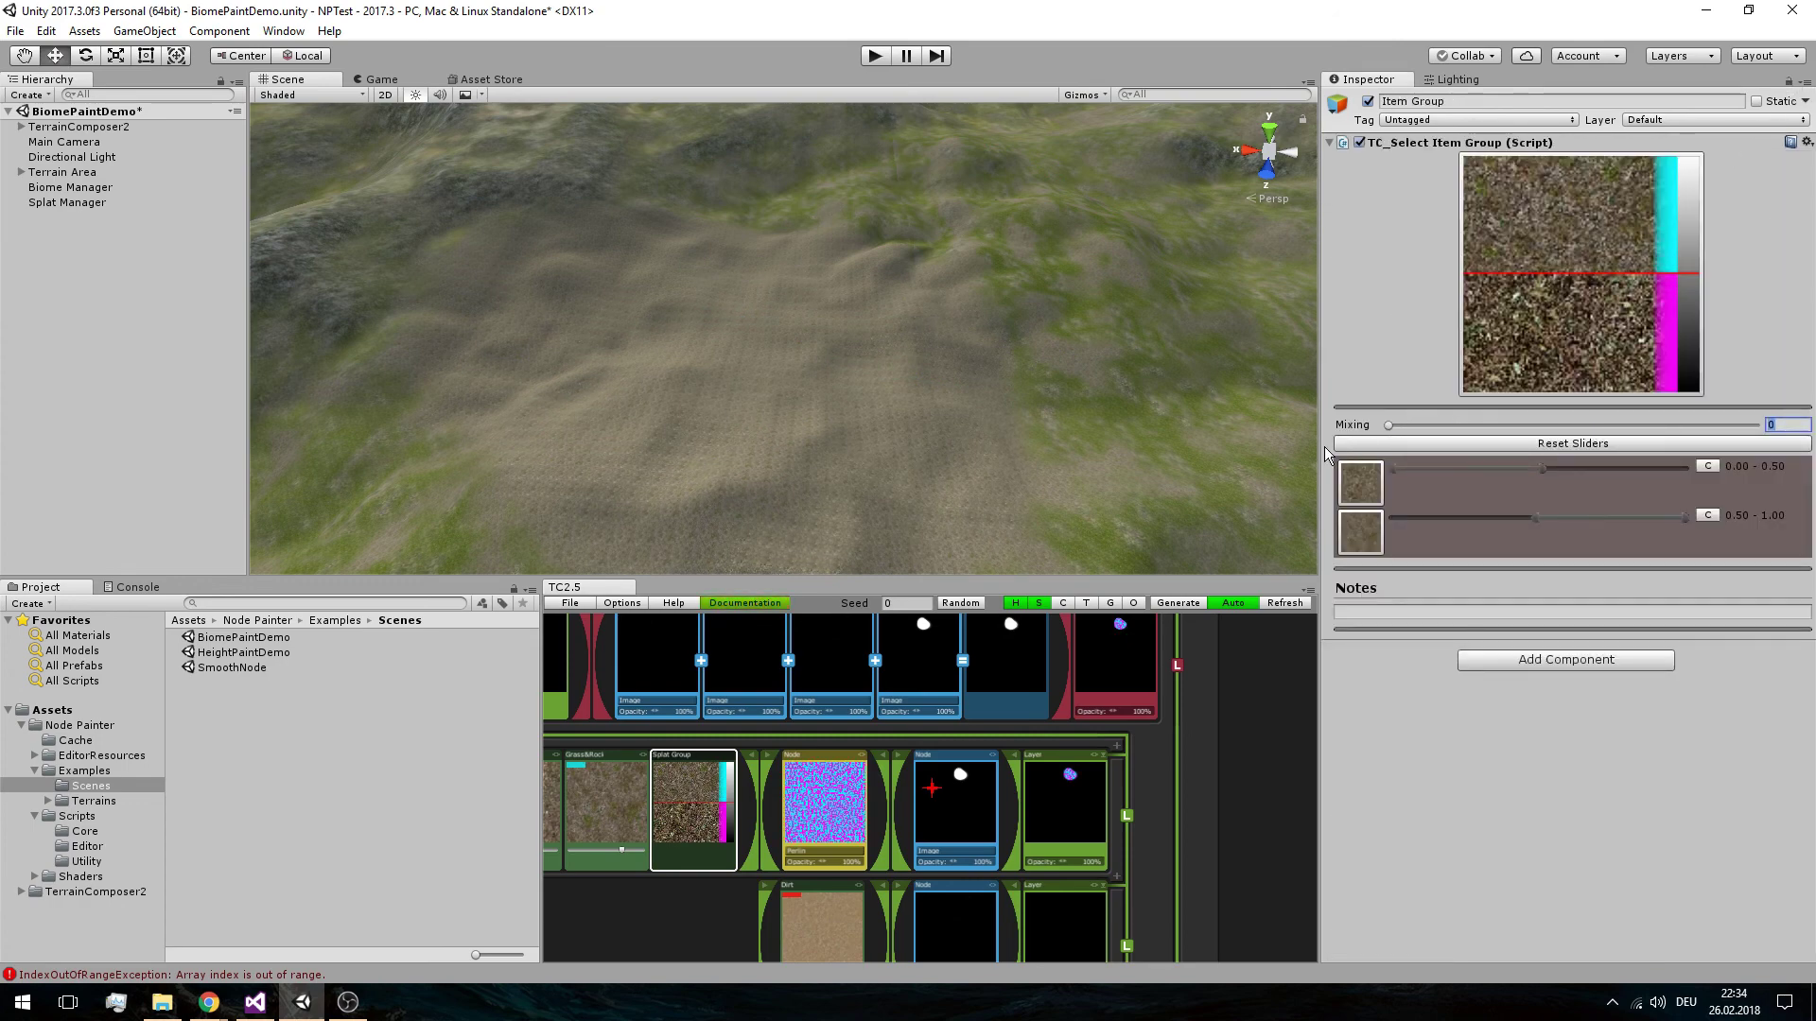
Change the splat group's Grass&Rock item to the Rock texture, splat texture 7
scroll(799, 361, up, 5)
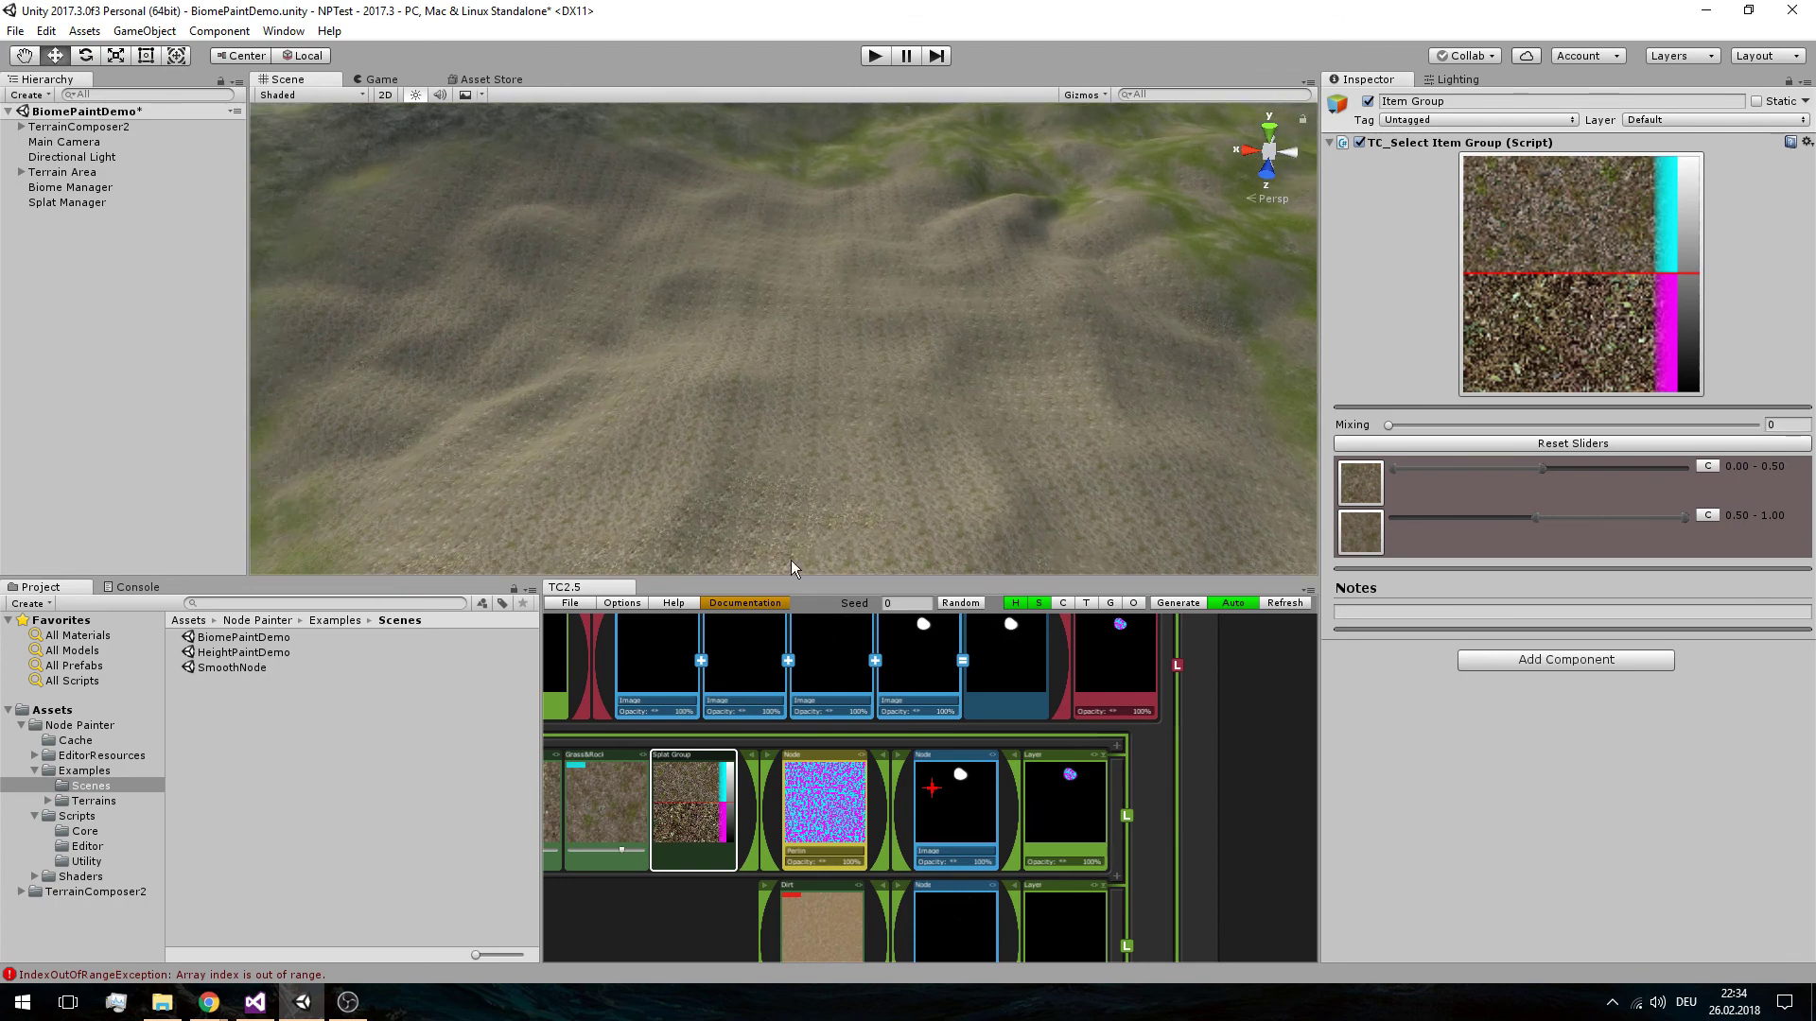
scroll(879, 633, up, 3)
middle_drag(826, 729, 1198, 608)
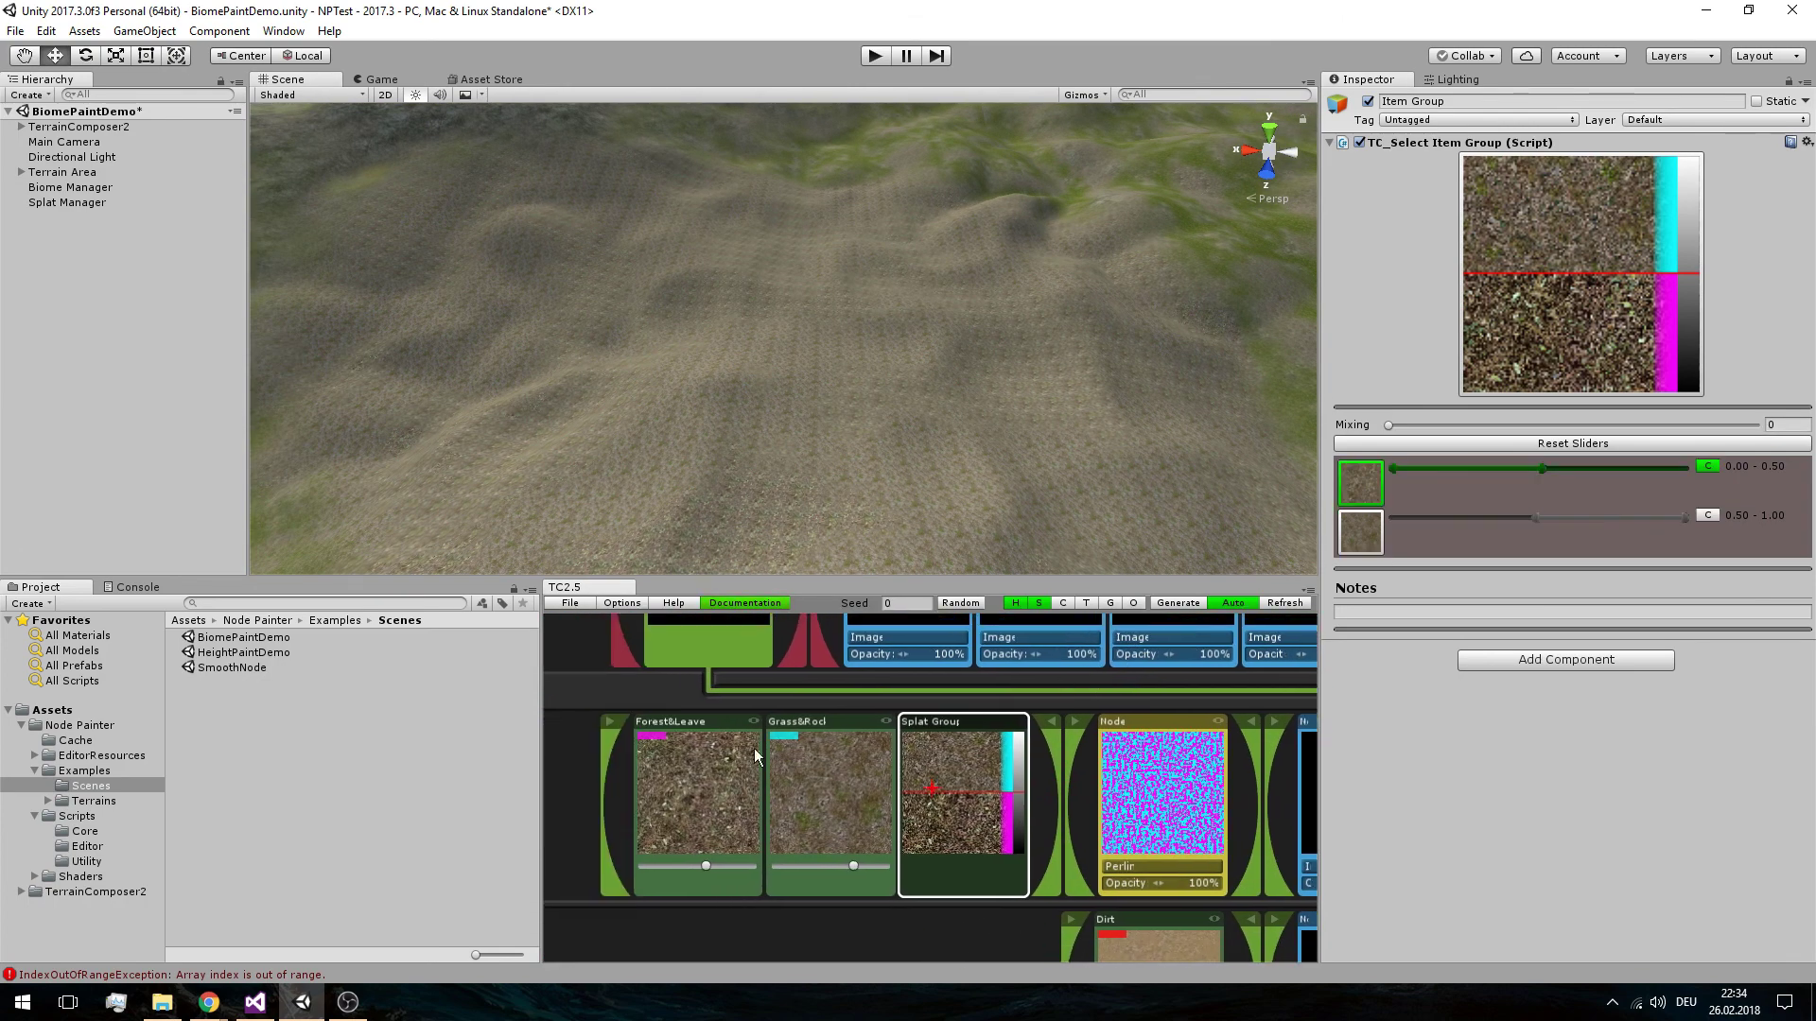
click(859, 865)
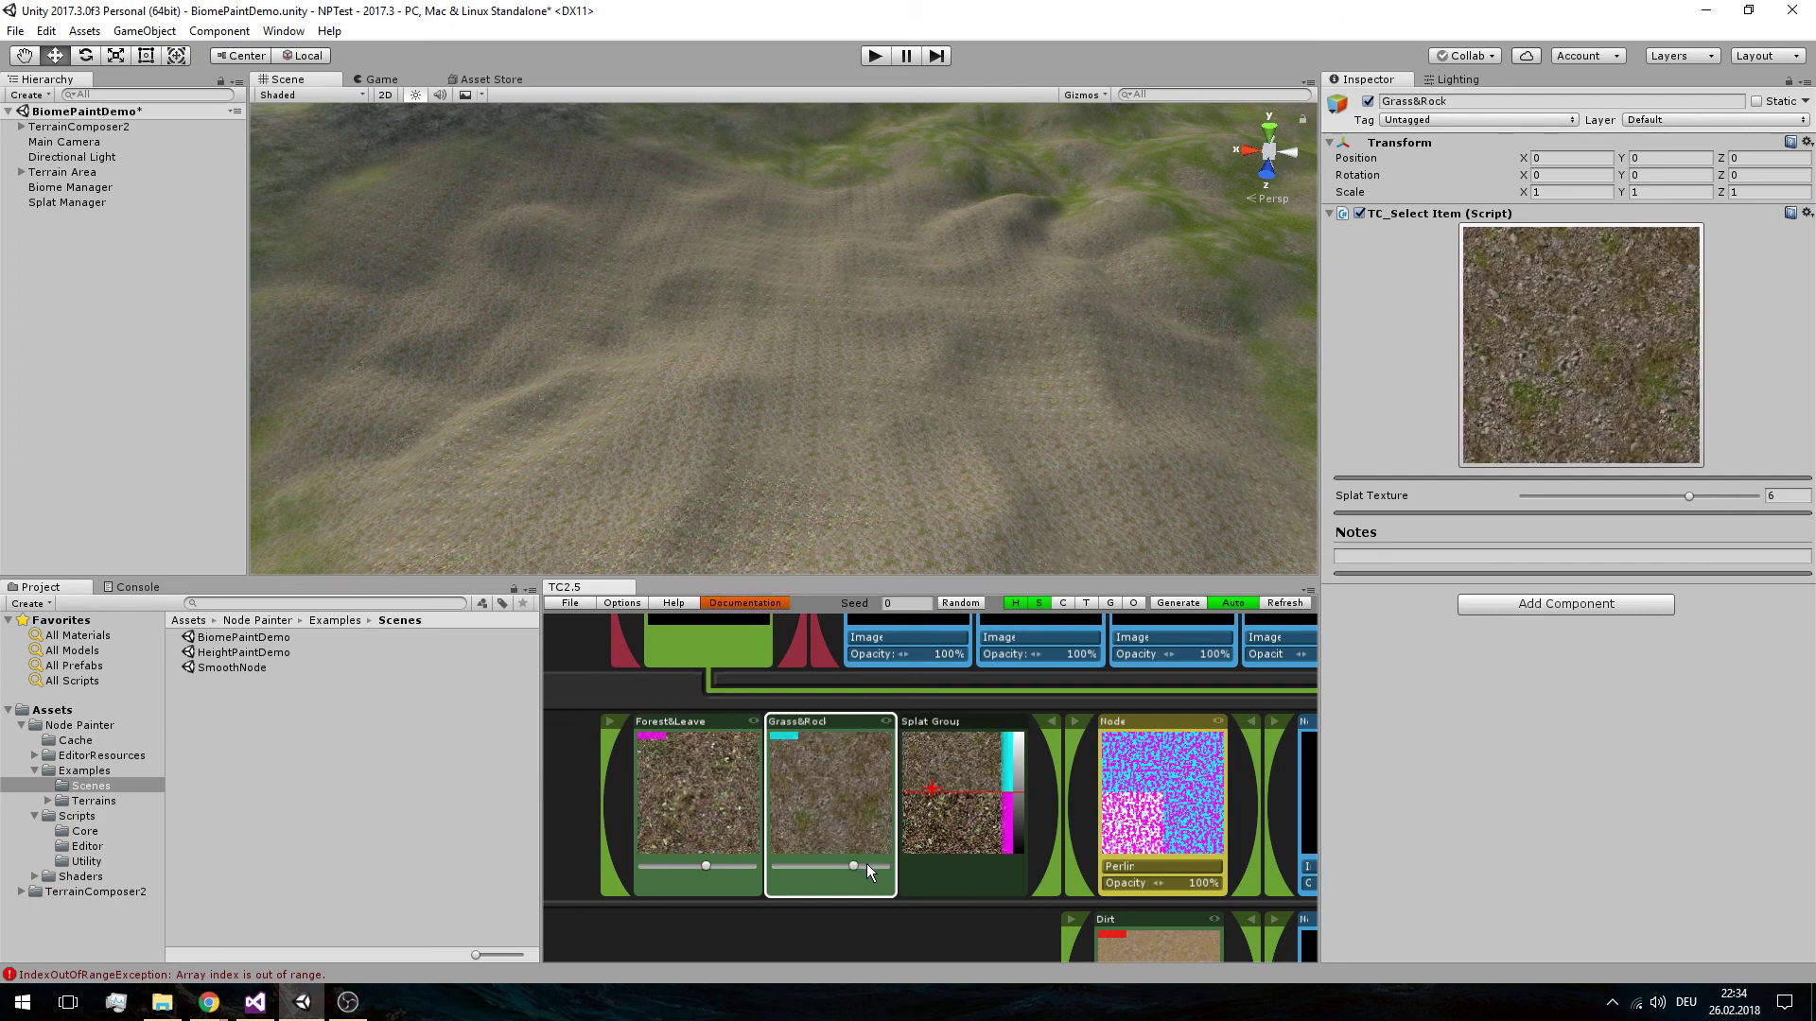
drag(860, 864, 881, 862)
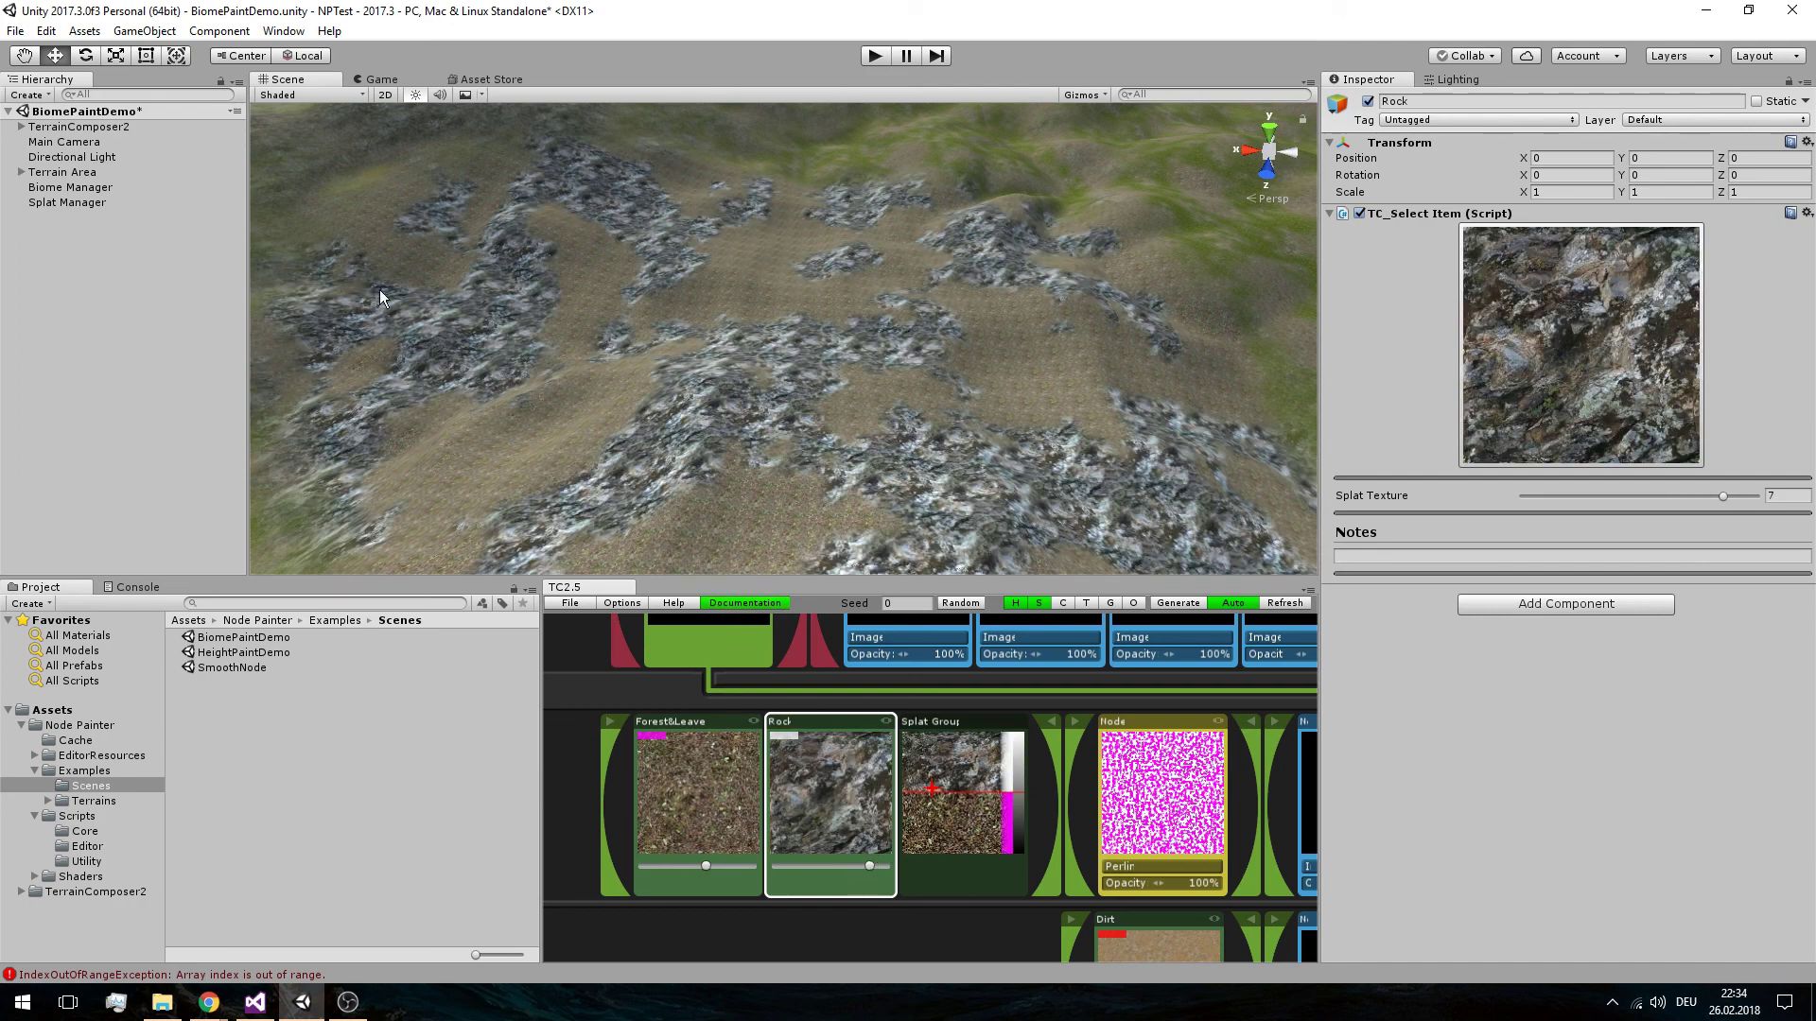
Set the splat item group's Mixing to about 0.112
click(1178, 797)
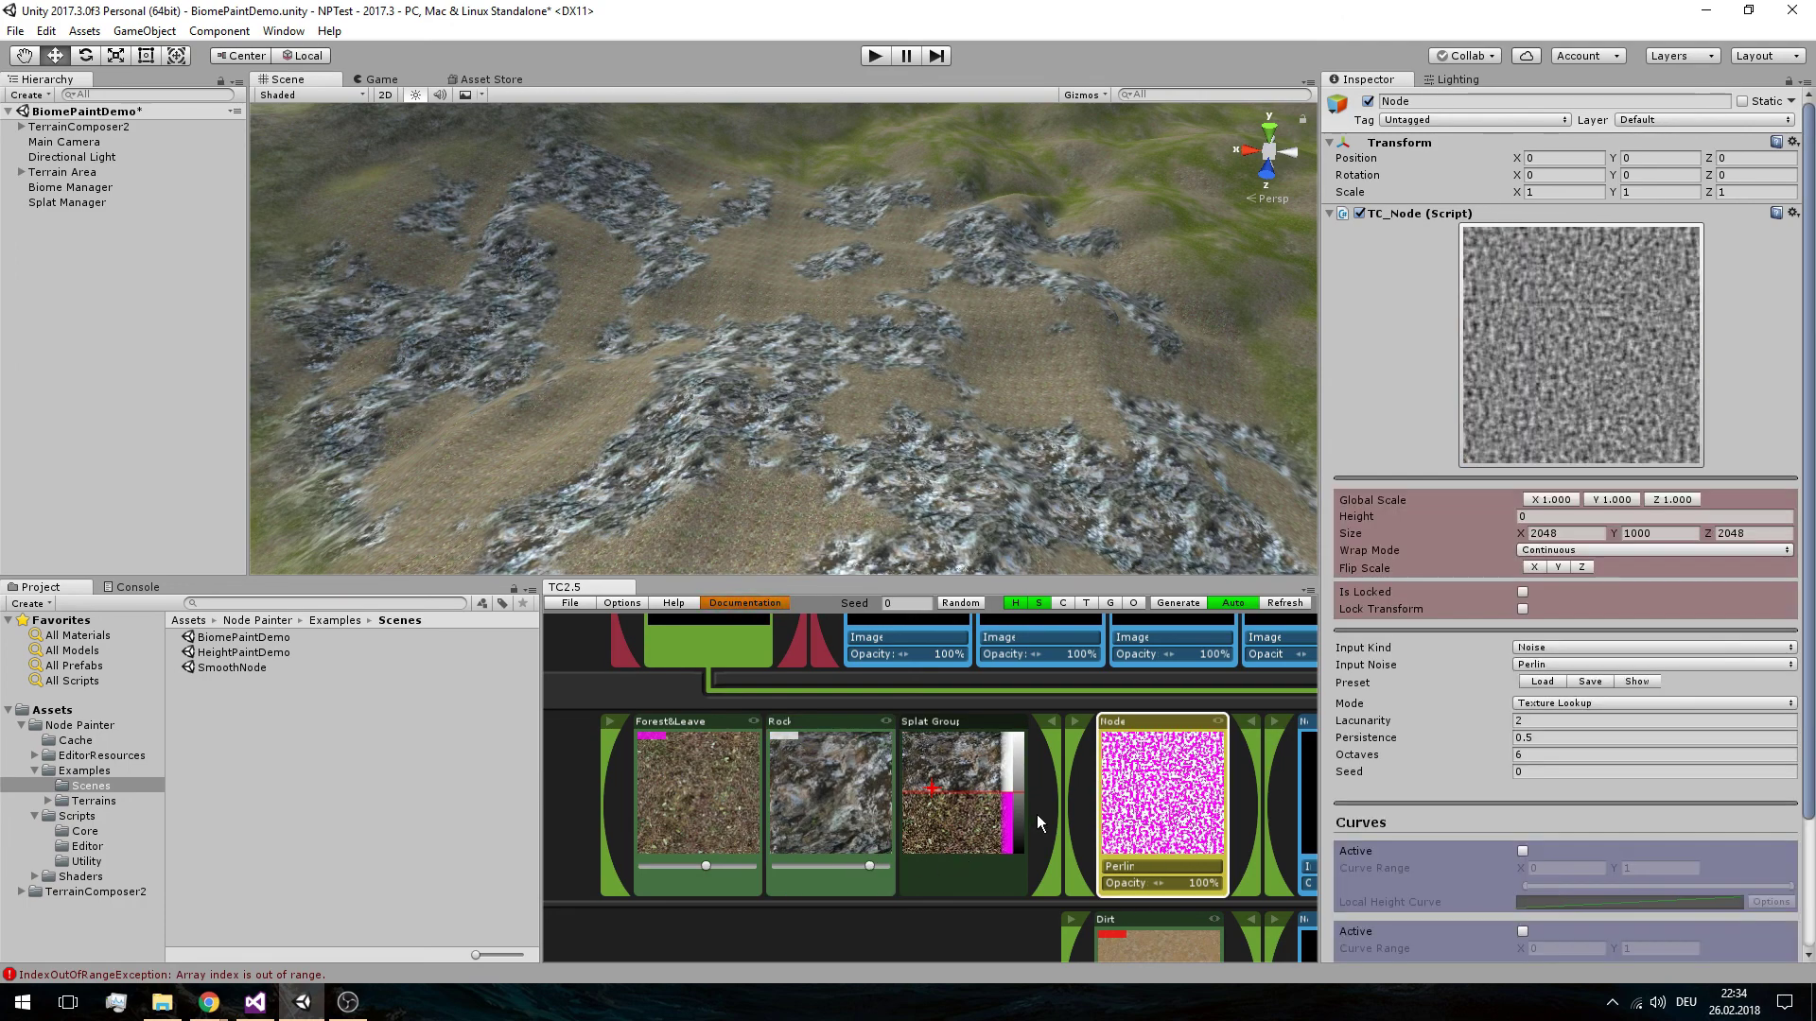
click(993, 812)
drag(1467, 424, 1417, 422)
Paint a patch of the Splat Manager's blue rock channel beside the mixed-texture area on the terrain
click(69, 202)
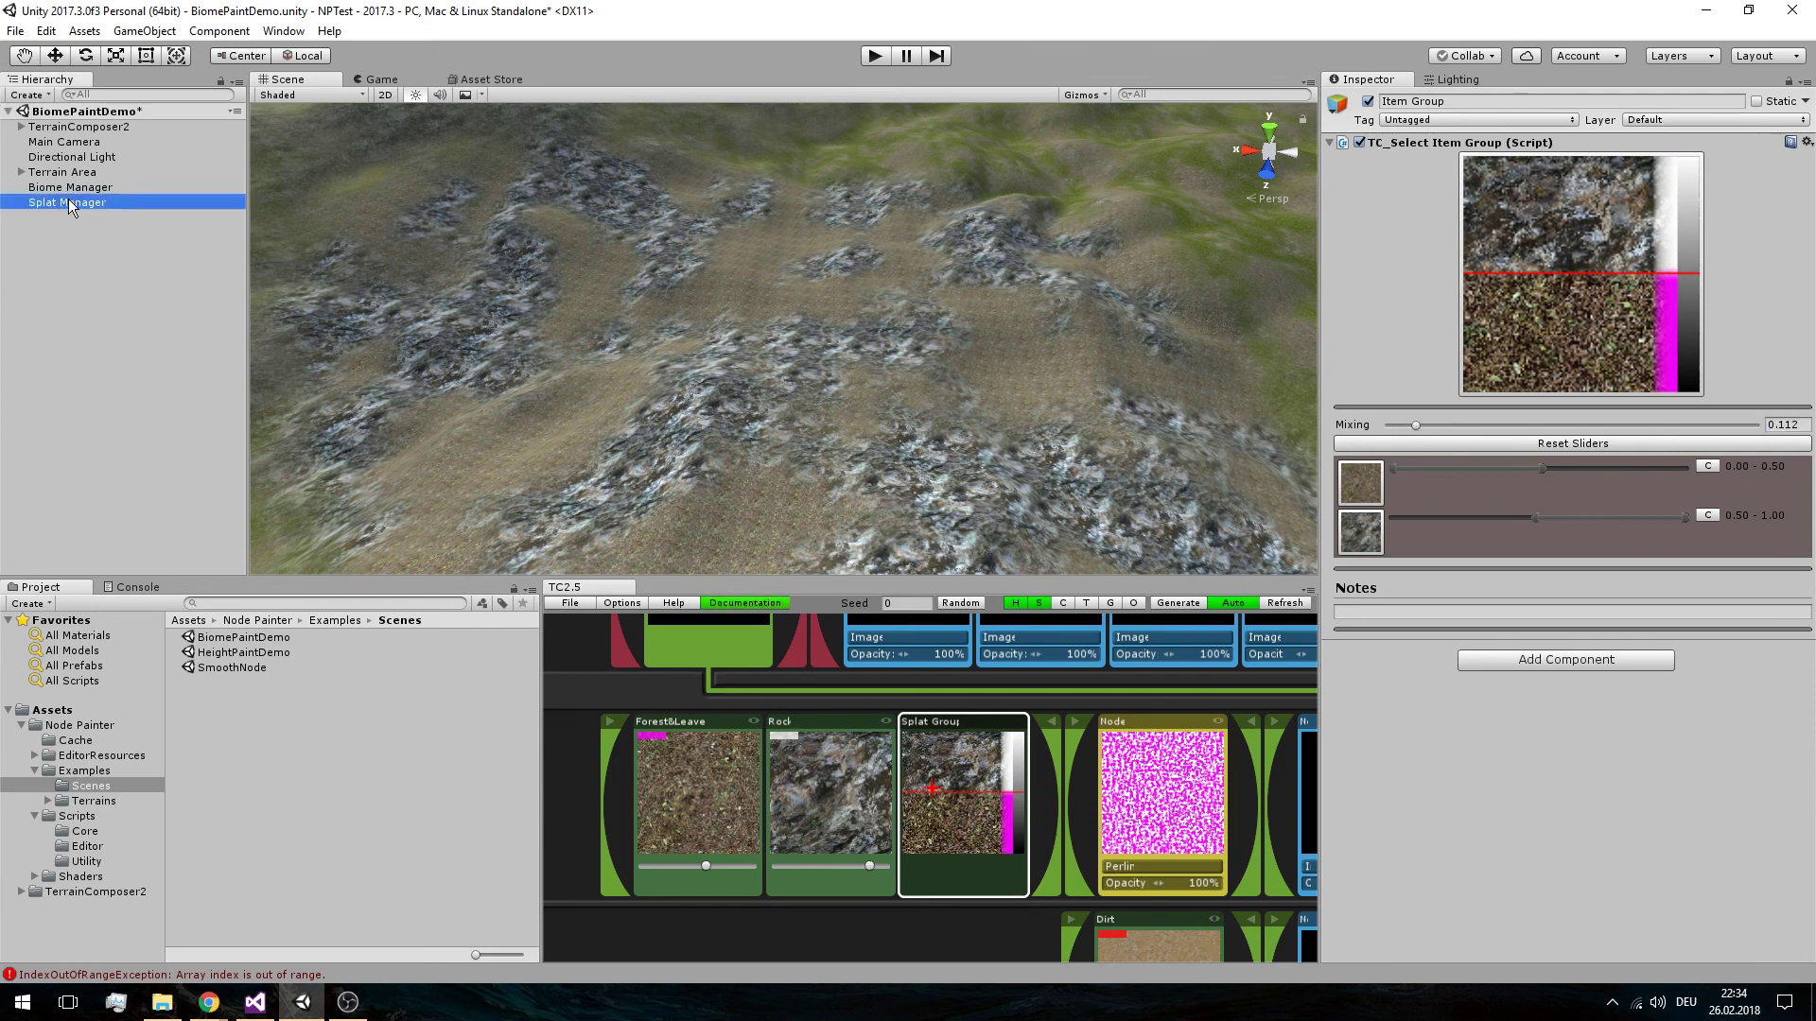
mouse_move(1135, 315)
middle_down()
mouse_move(649, 272)
mouse_move(741, 255)
middle_up()
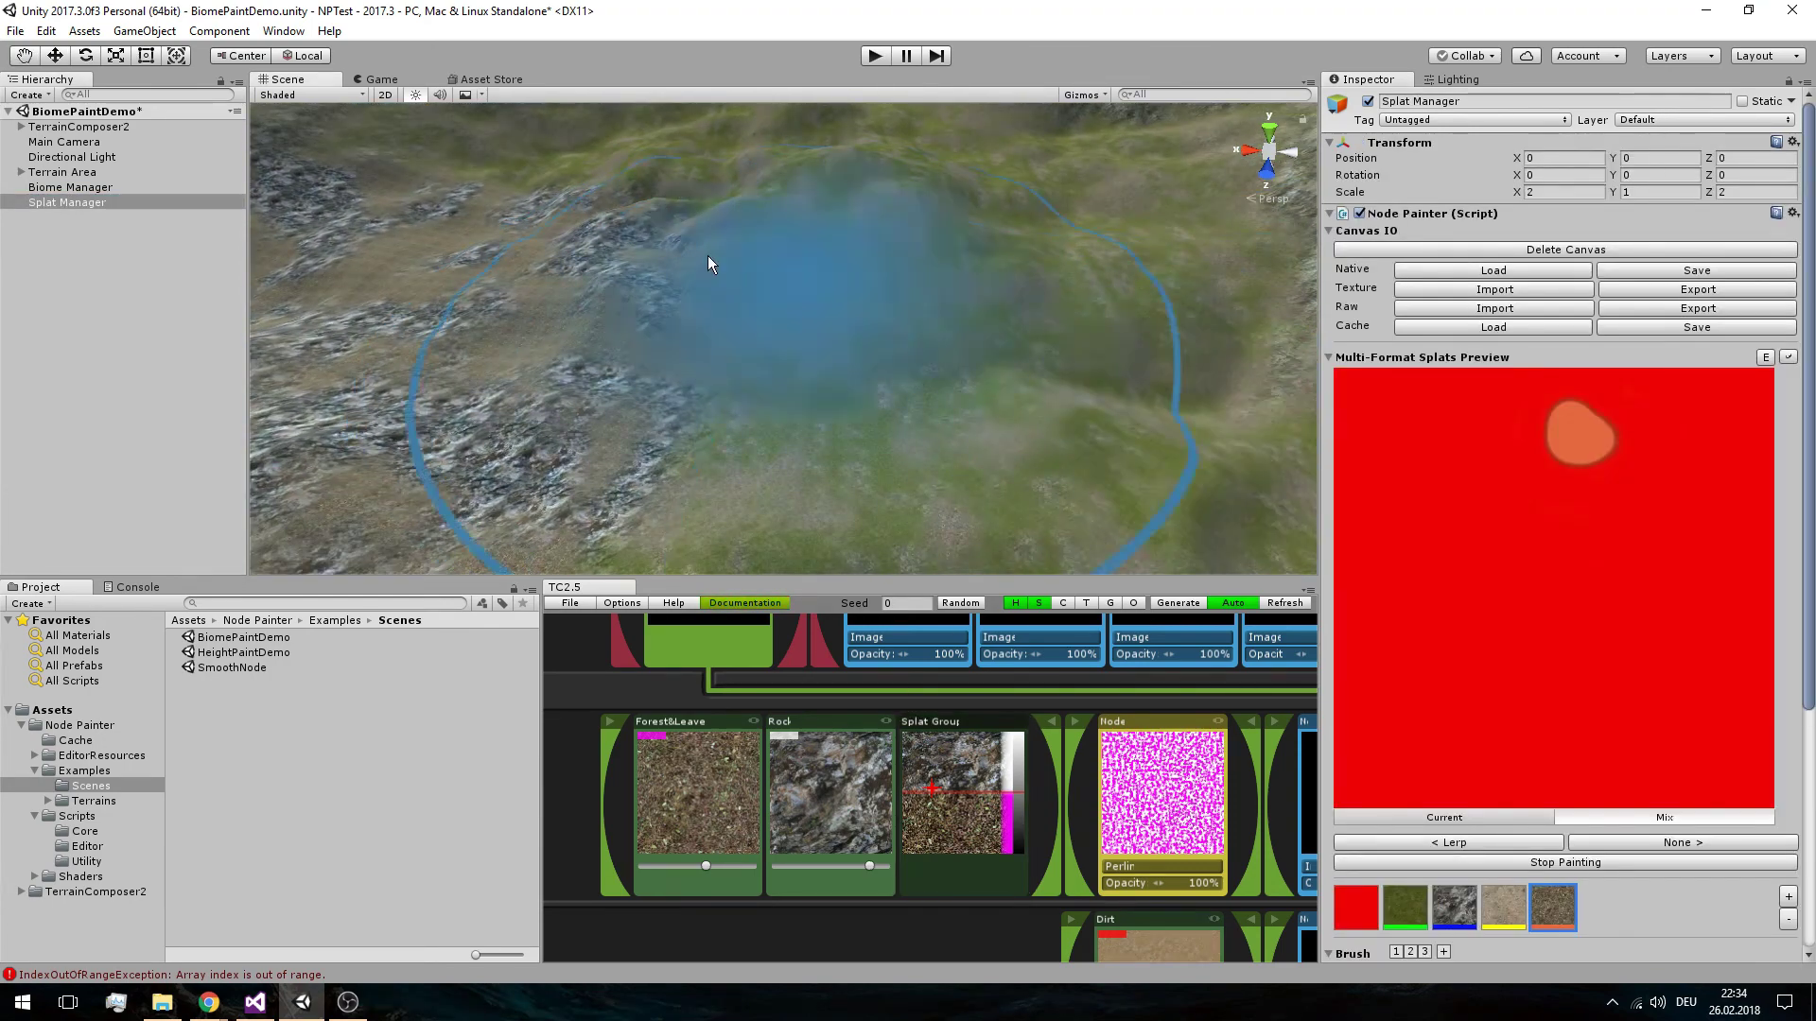
click(1454, 906)
click(739, 416)
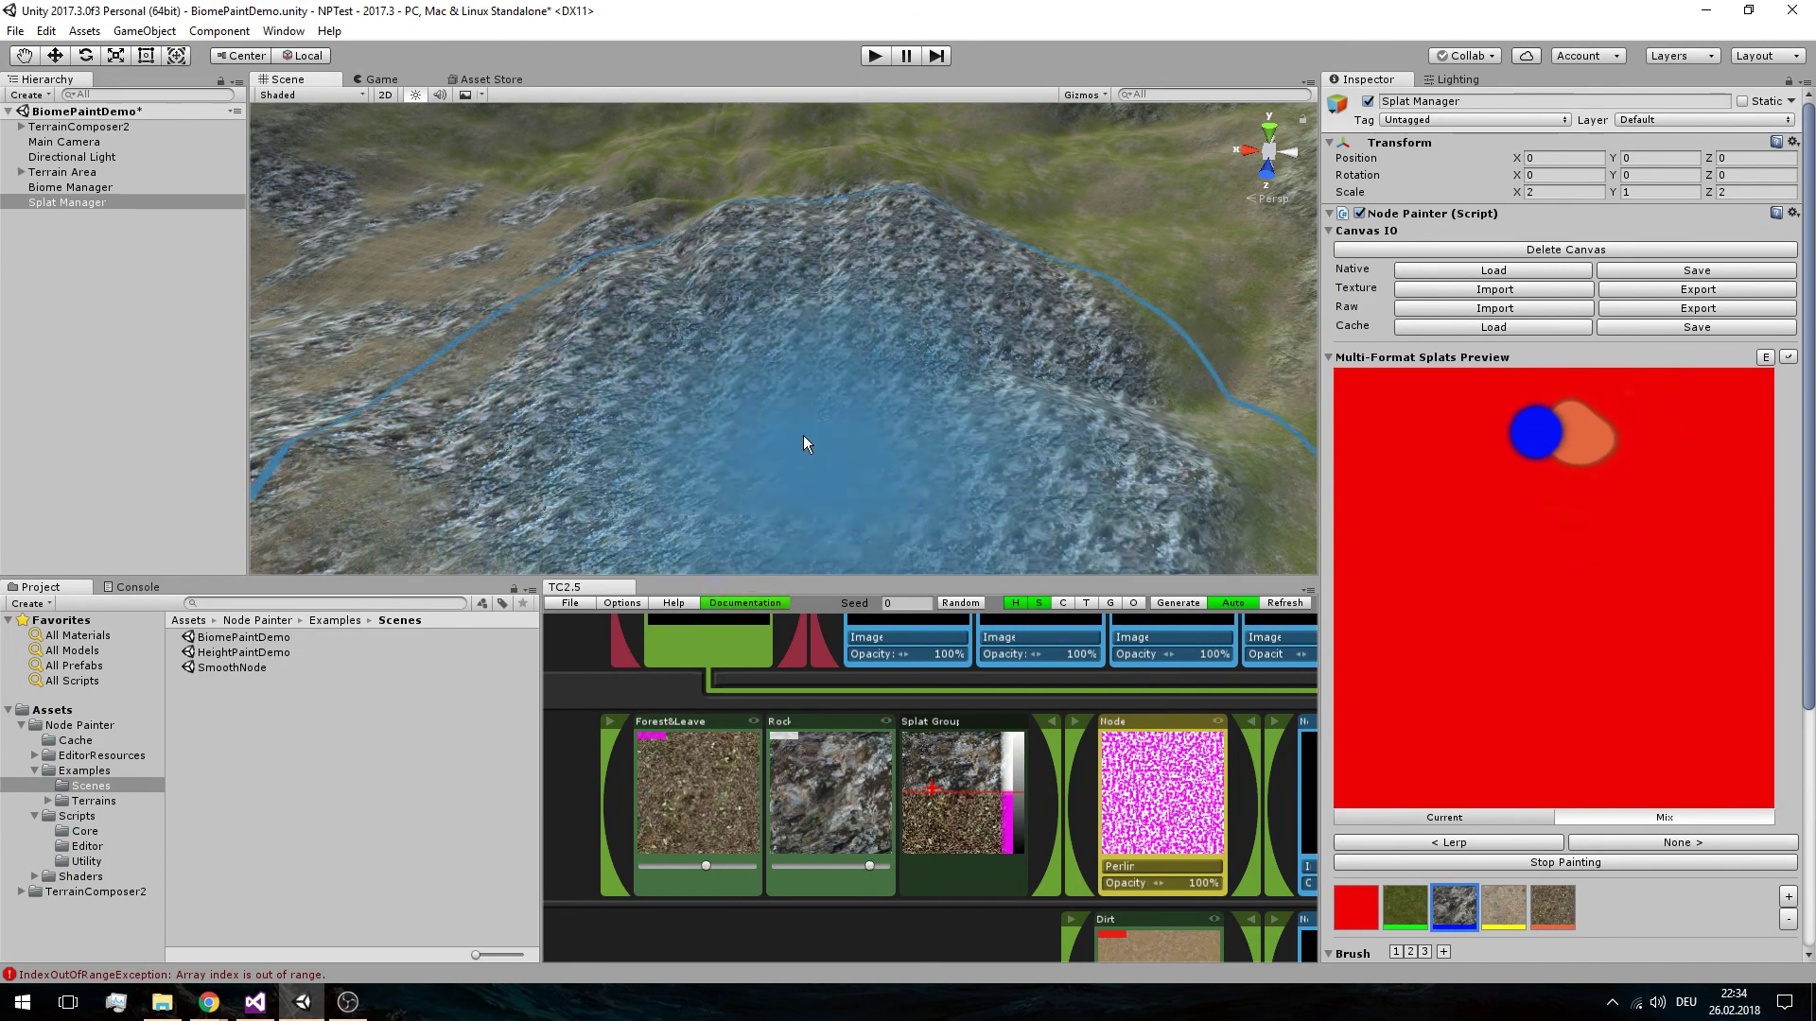
Set the brush's falloff to about 0.301 and its hardness to 4
scroll(1592, 696, down, 4)
scroll(1559, 743, down, 3)
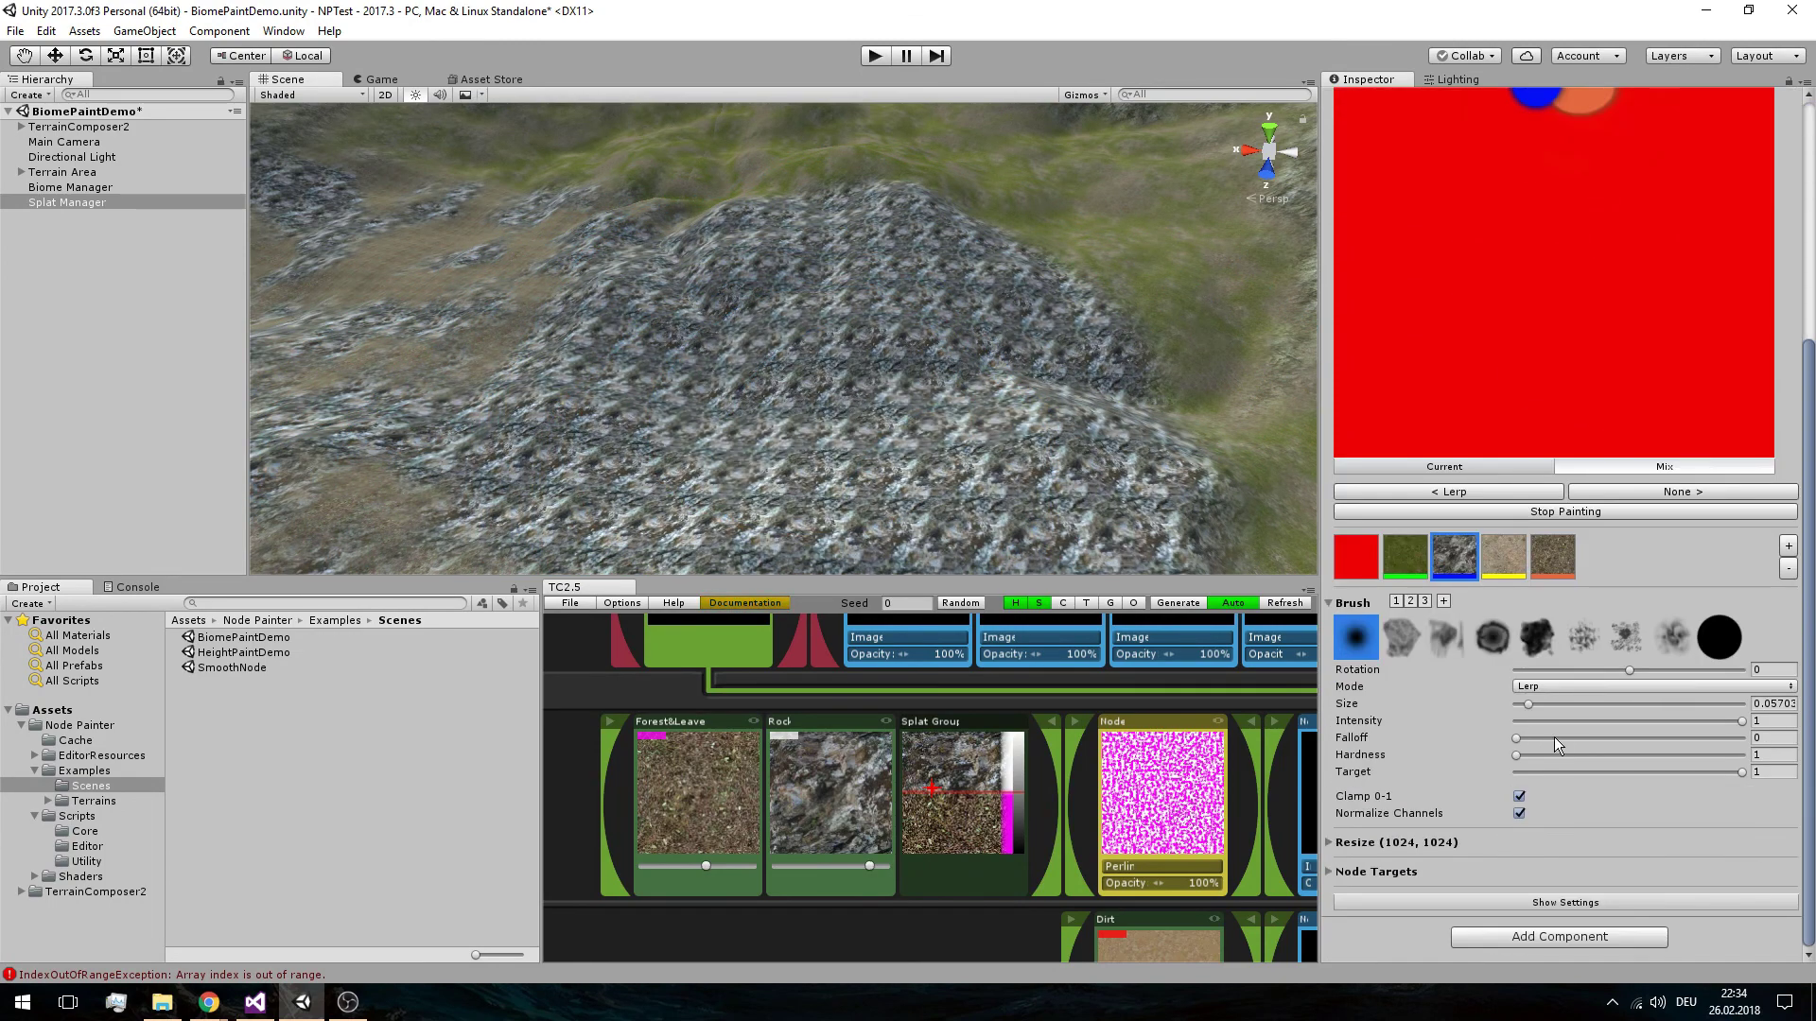
drag(1520, 743, 1583, 738)
text(4)
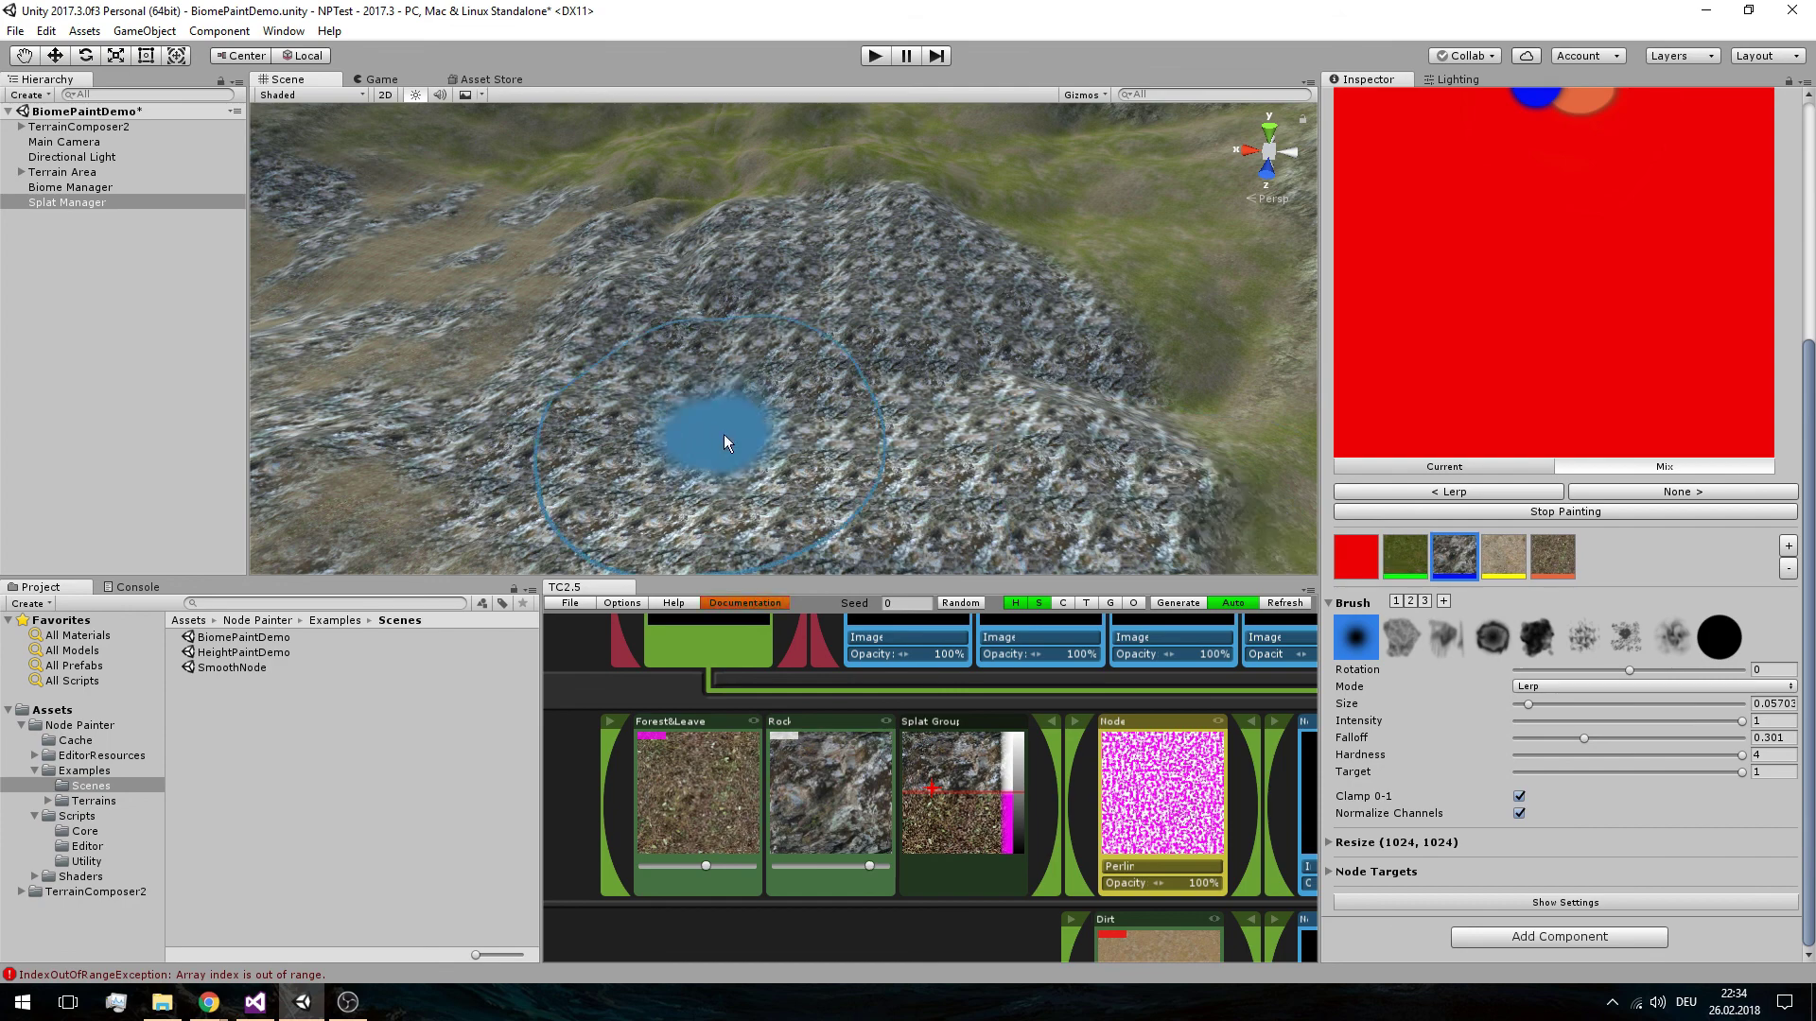
Paint a small patch of the green grass channel over the painted rock area
click(1416, 555)
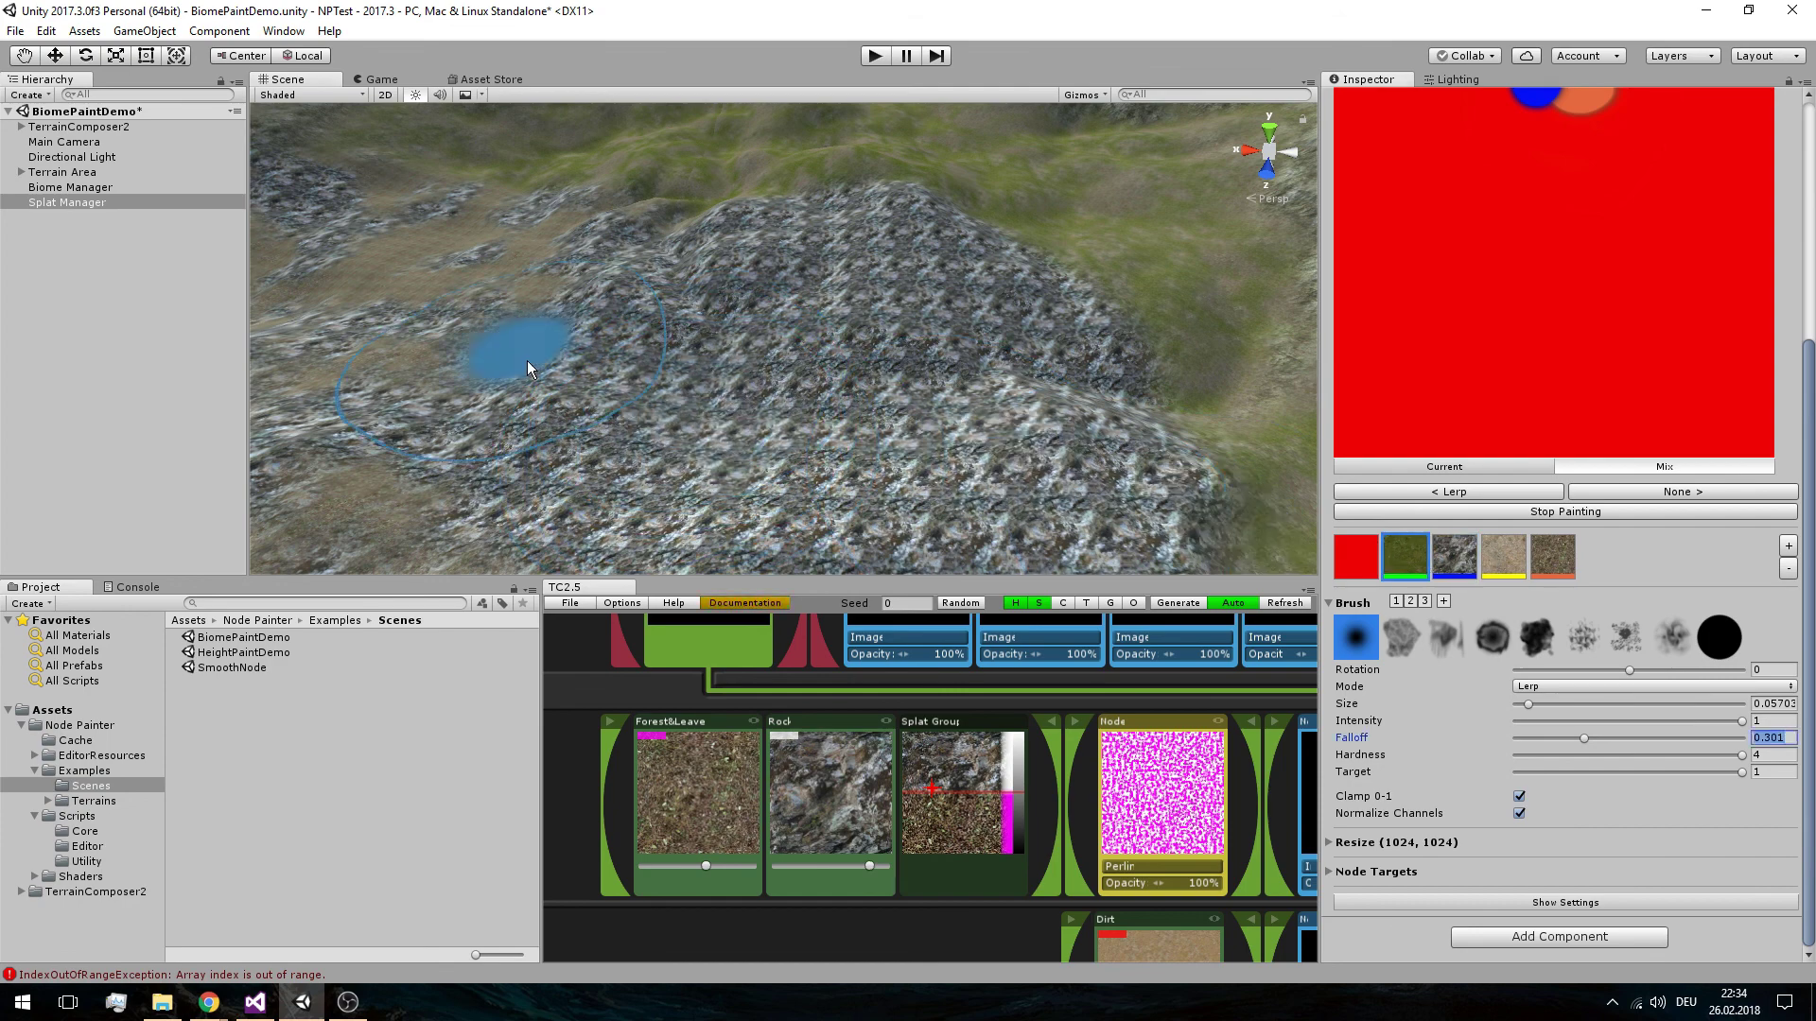
click(574, 411)
mouse_move(717, 464)
mouse_down()
mouse_move(653, 439)
mouse_move(673, 464)
mouse_up()
middle_drag(897, 408, 945, 401)
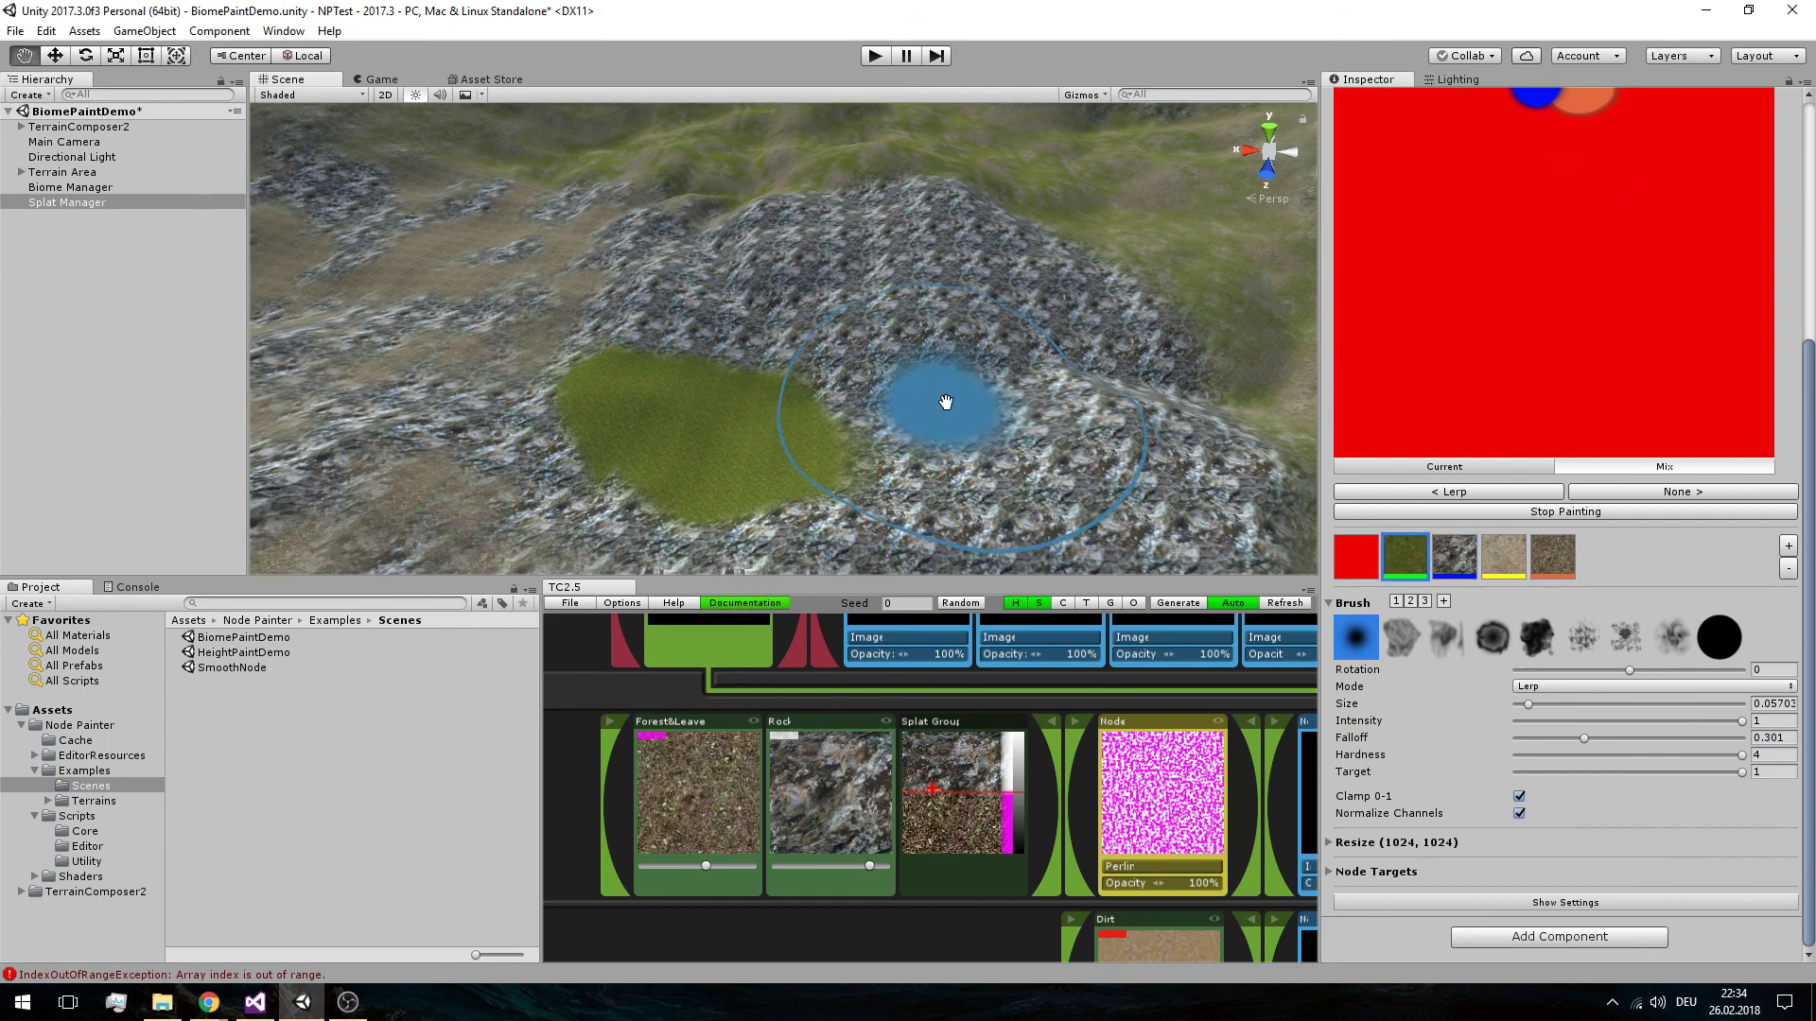
Enlarge the brush to about 0.121 and paint the red base channel over the grass patch and the adjoining rock
scroll(910, 416, down, 6)
click(1356, 553)
ctrl+scroll(870, 440, up, 5)
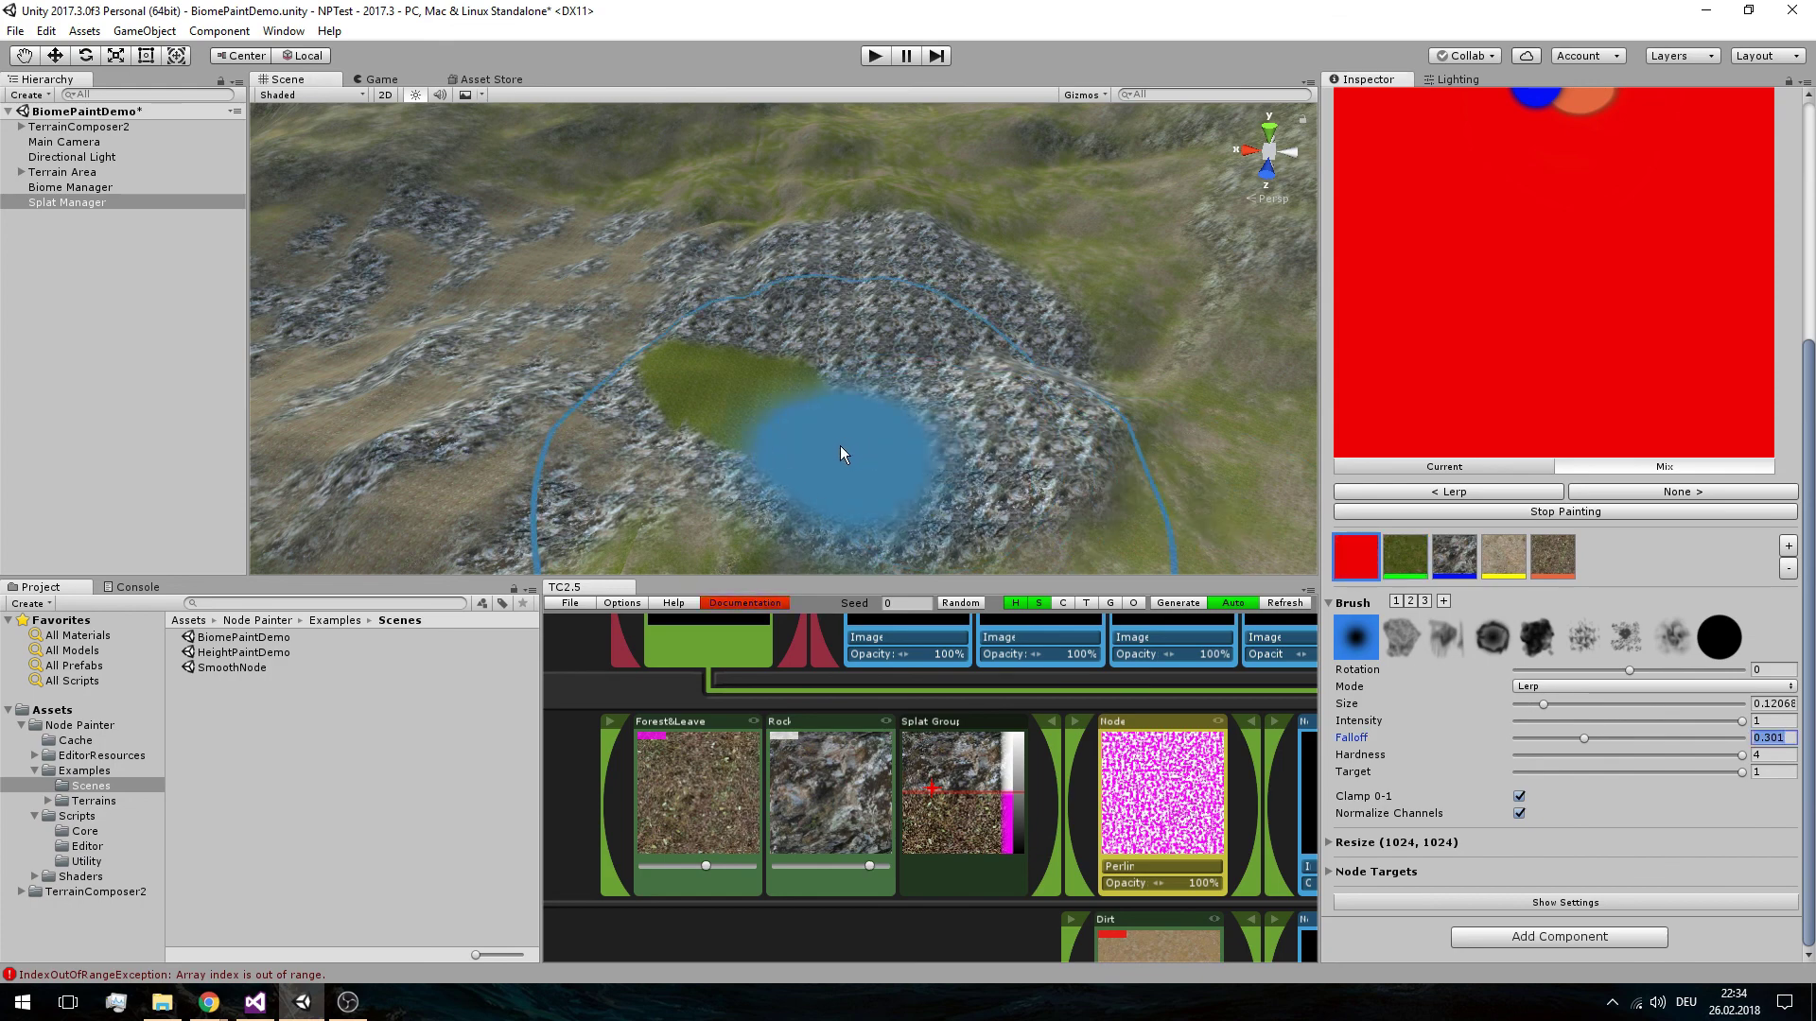
mouse_move(840, 445)
mouse_down()
mouse_move(727, 384)
mouse_move(820, 372)
mouse_move(929, 418)
mouse_up()
scroll(979, 326, down, 4)
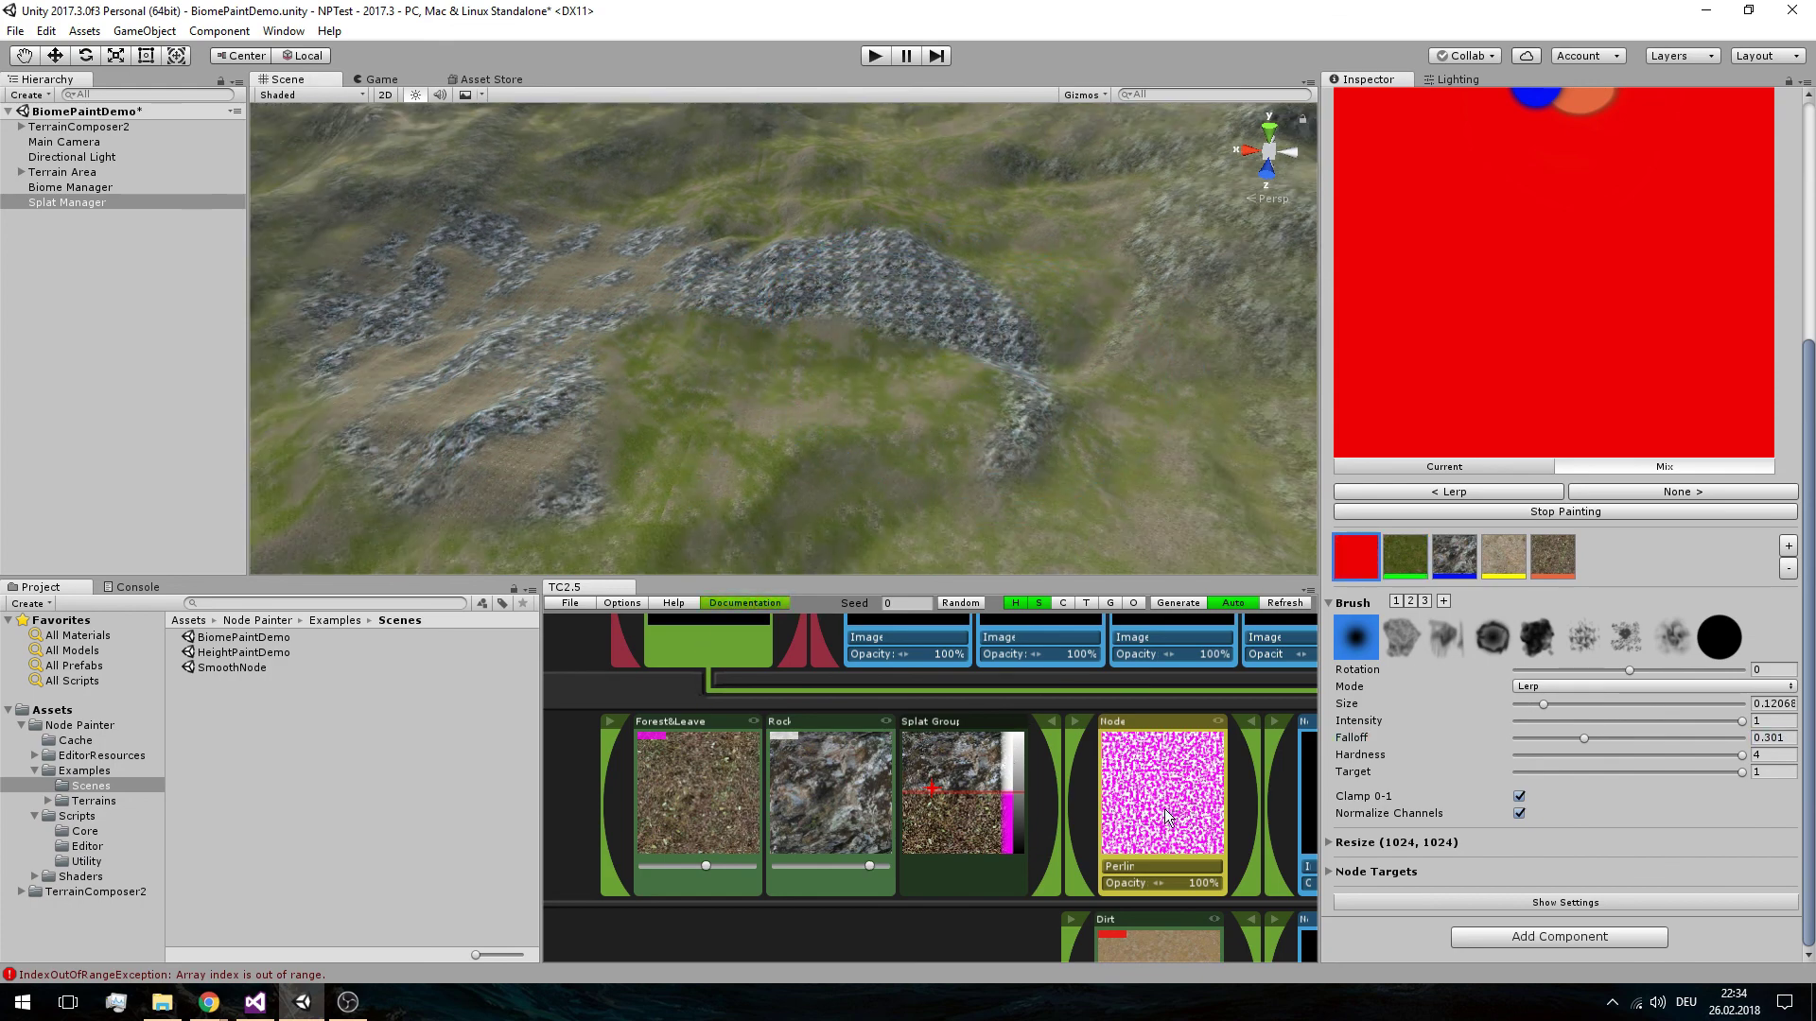
Collapse the layer group containing the noise-mixed splat layer in the Splat node graph
scroll(1152, 819, down, 10)
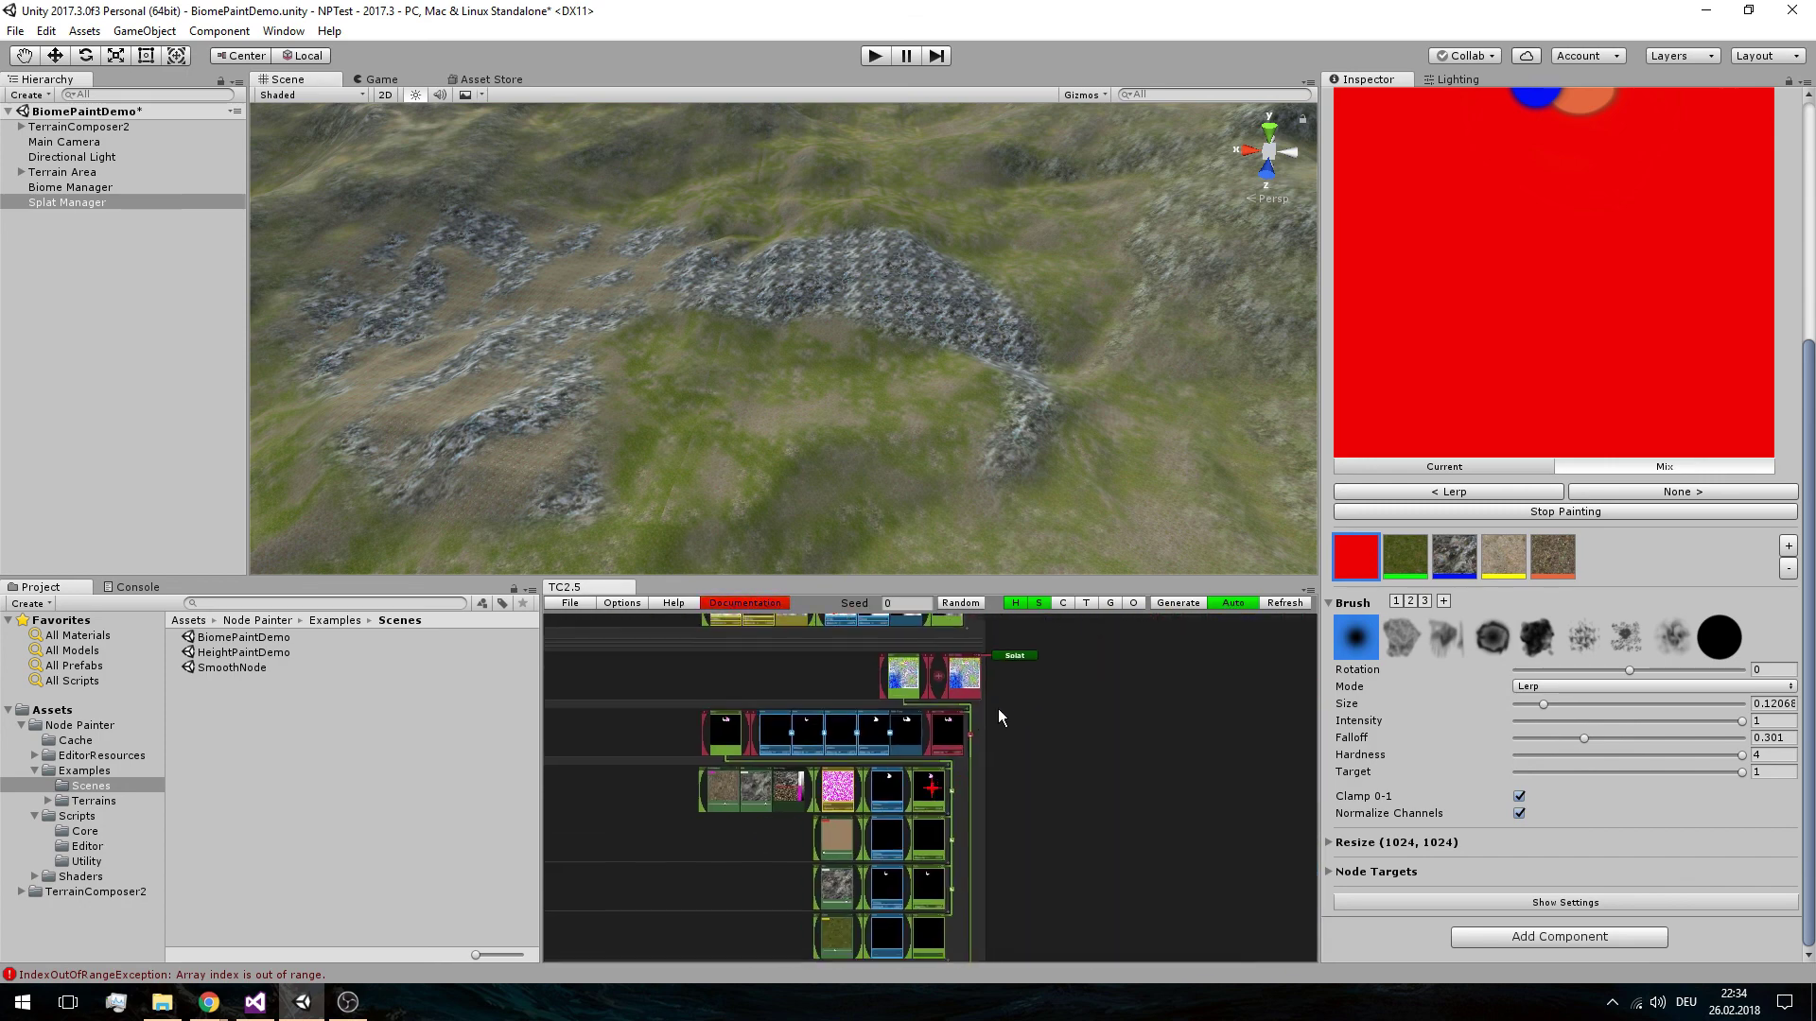
scroll(1039, 682, up, 8)
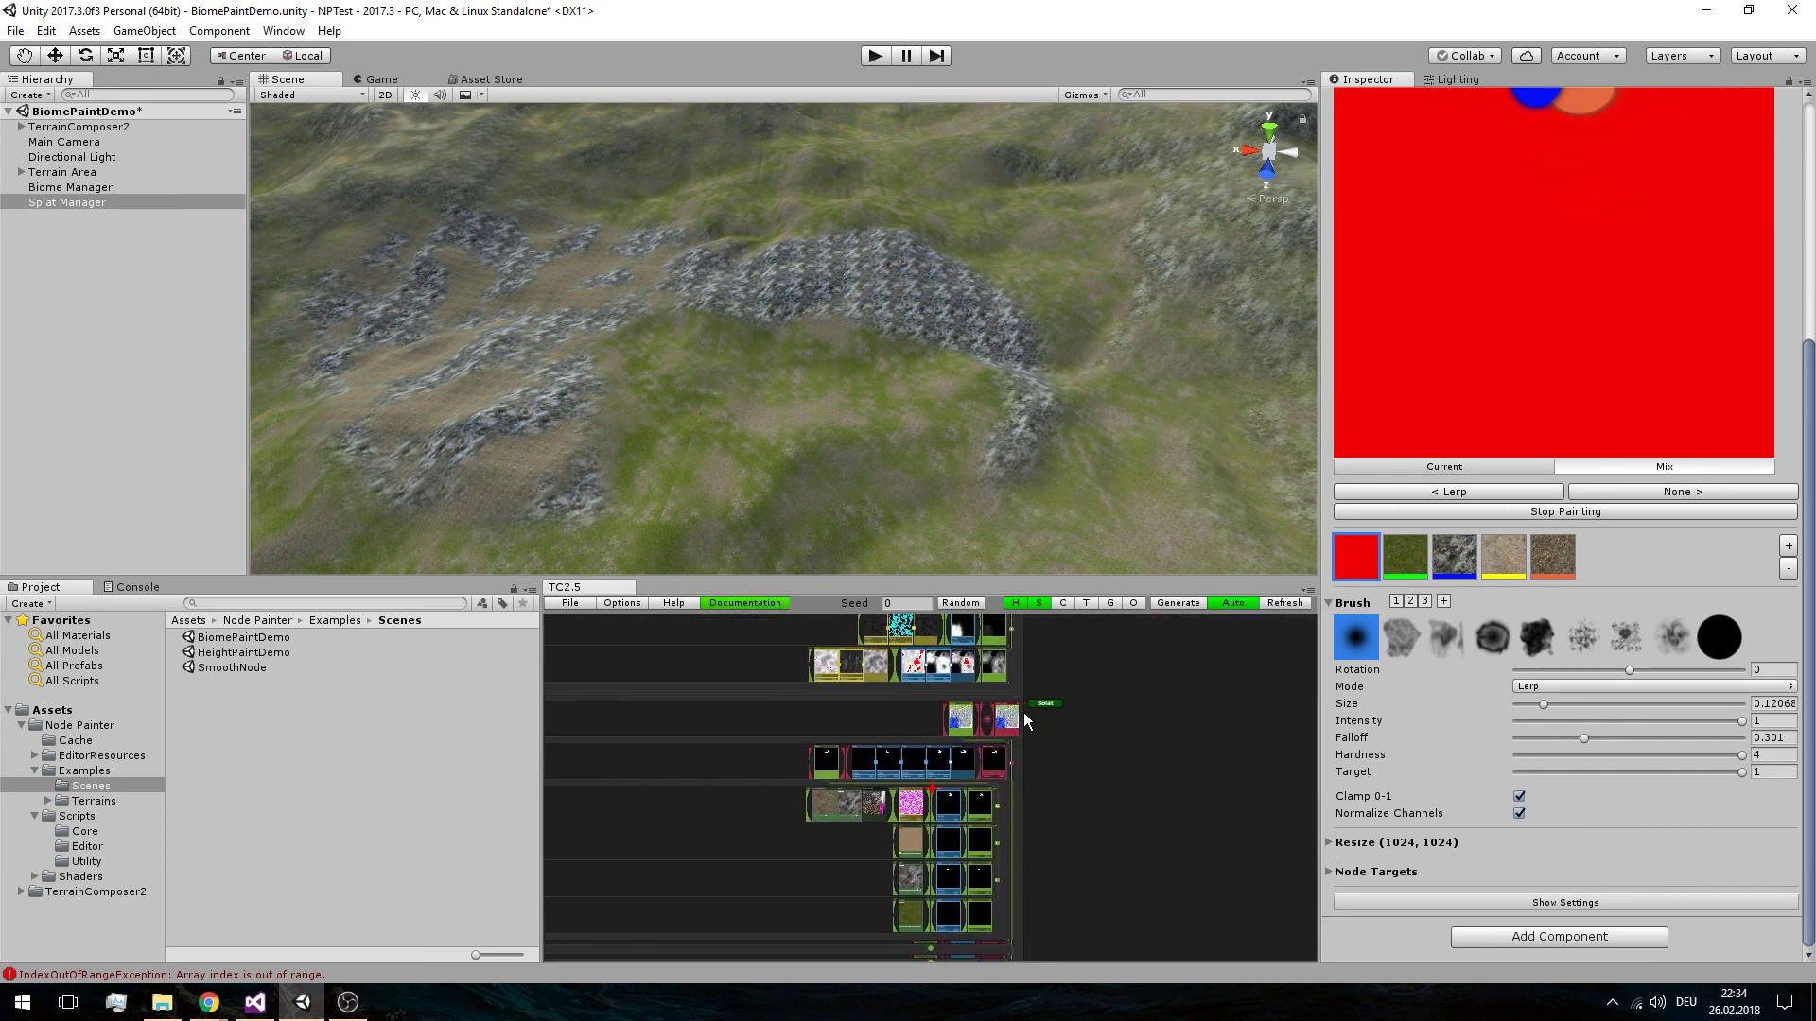
scroll(939, 858, up, 4)
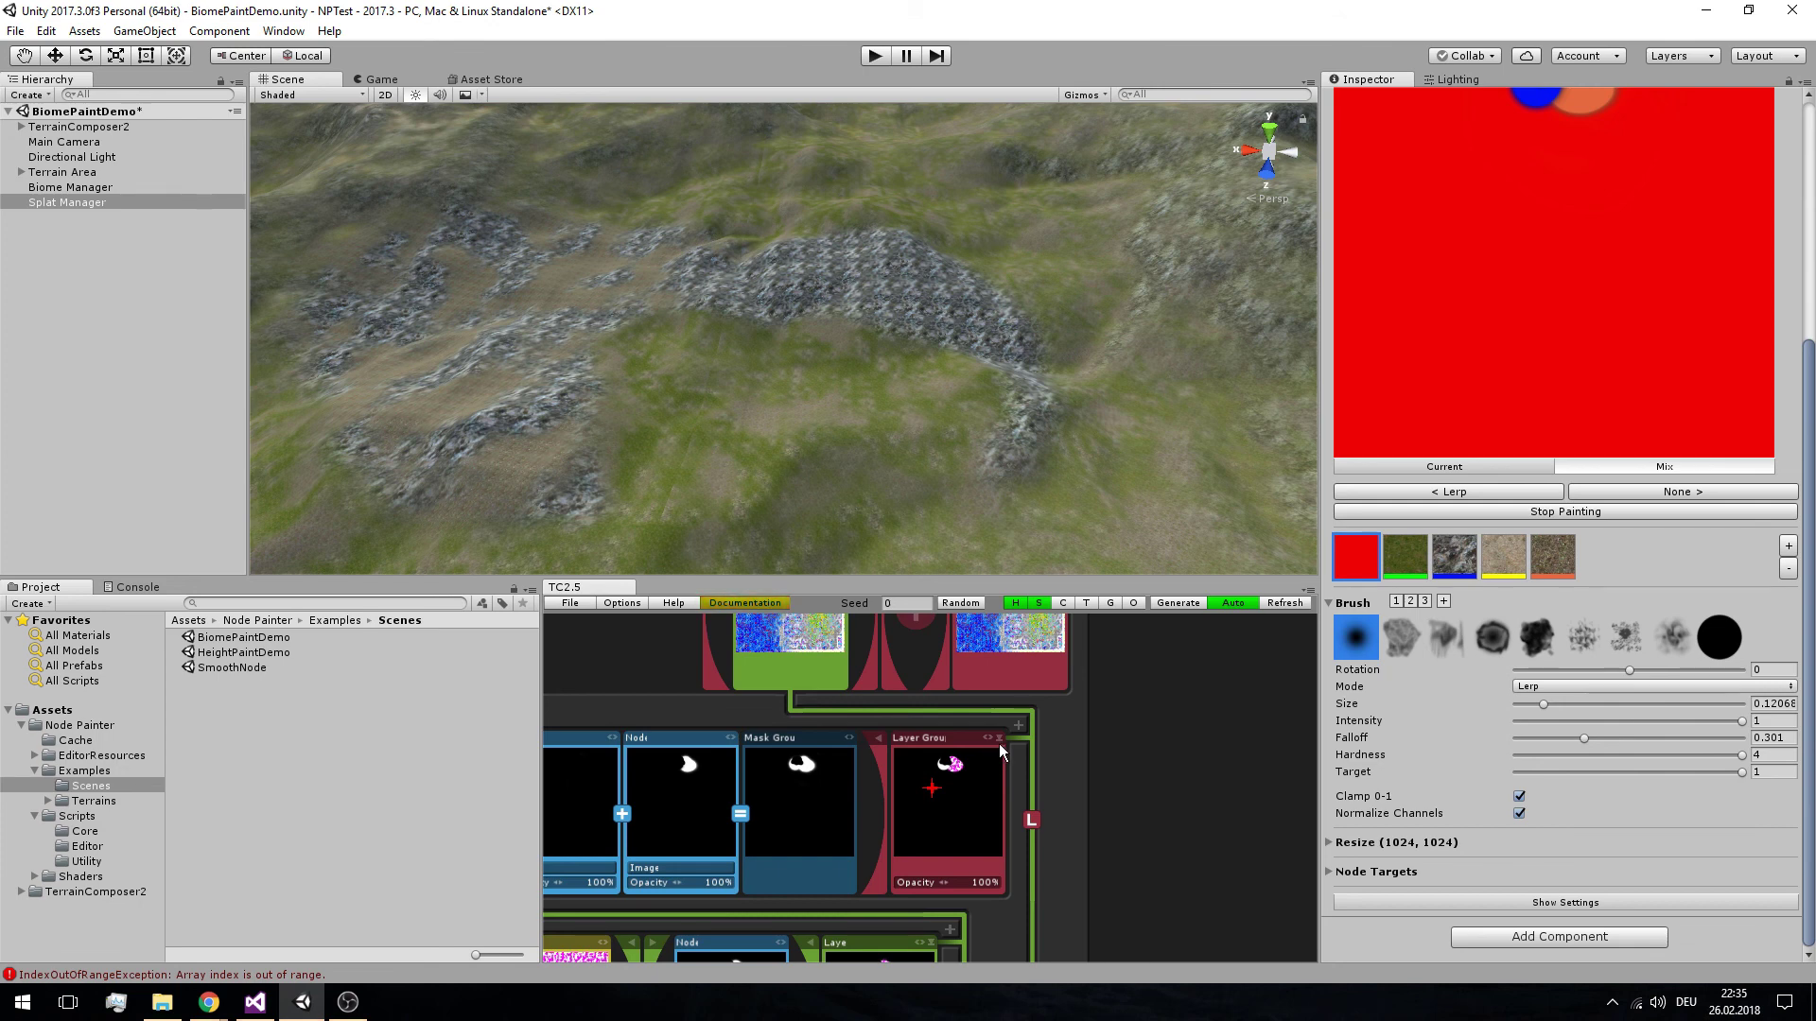
click(1000, 739)
scroll(1001, 741, down, 5)
middle_drag(927, 744, 1012, 761)
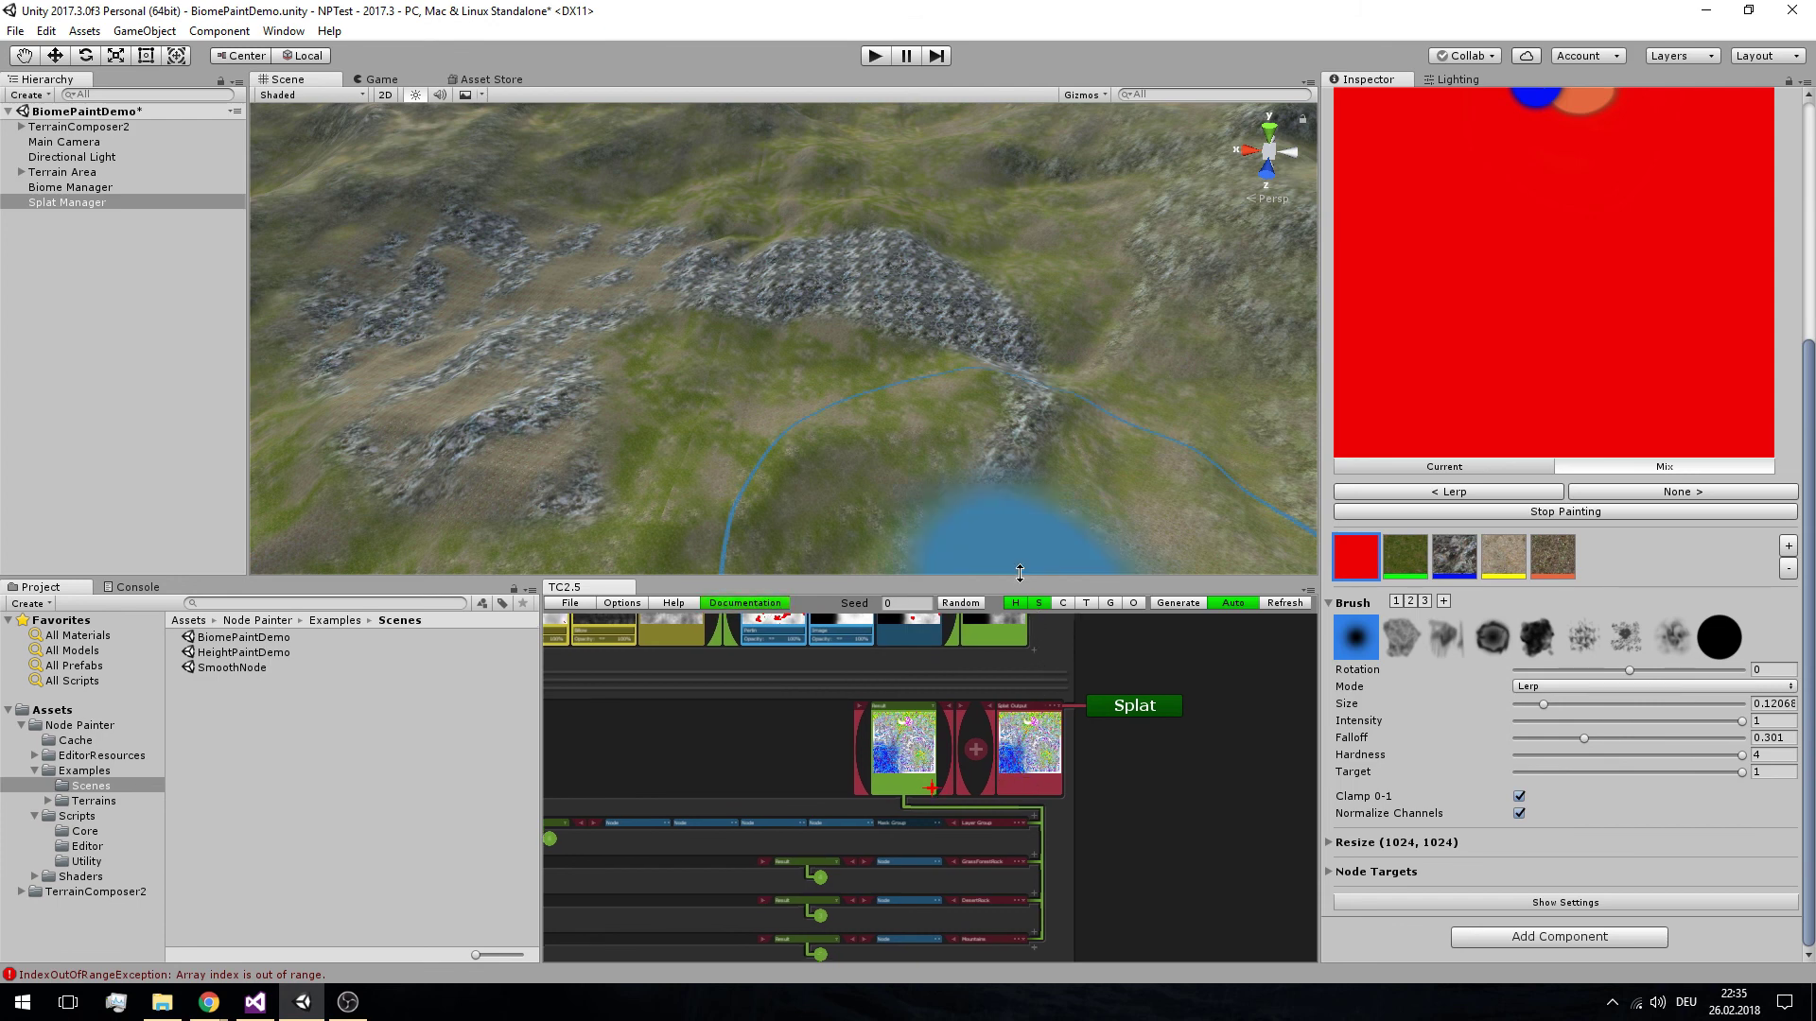
Examine the base channel's texturing on the unpainted hills and the Splat Manager's painted canvas preview
middle_drag(1032, 393, 782, 425)
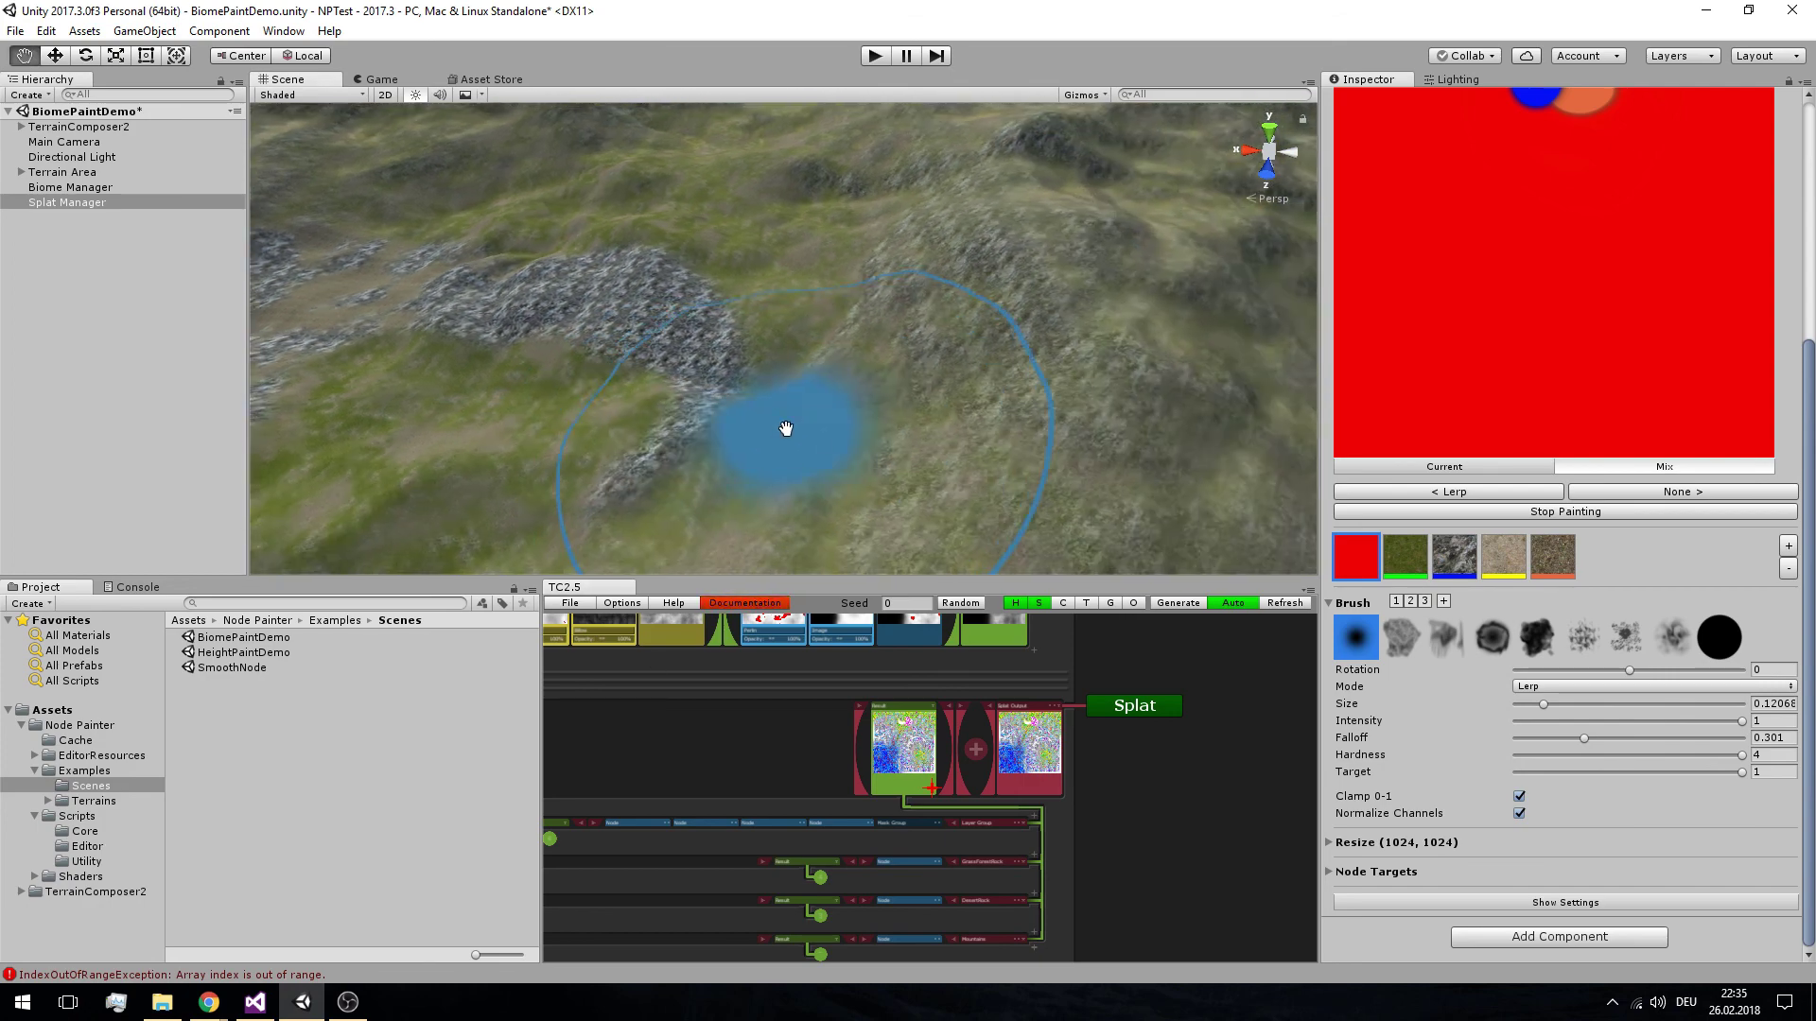
right_drag(783, 426, 912, 275)
middle_drag(912, 275, 820, 353)
scroll(819, 353, up, 3)
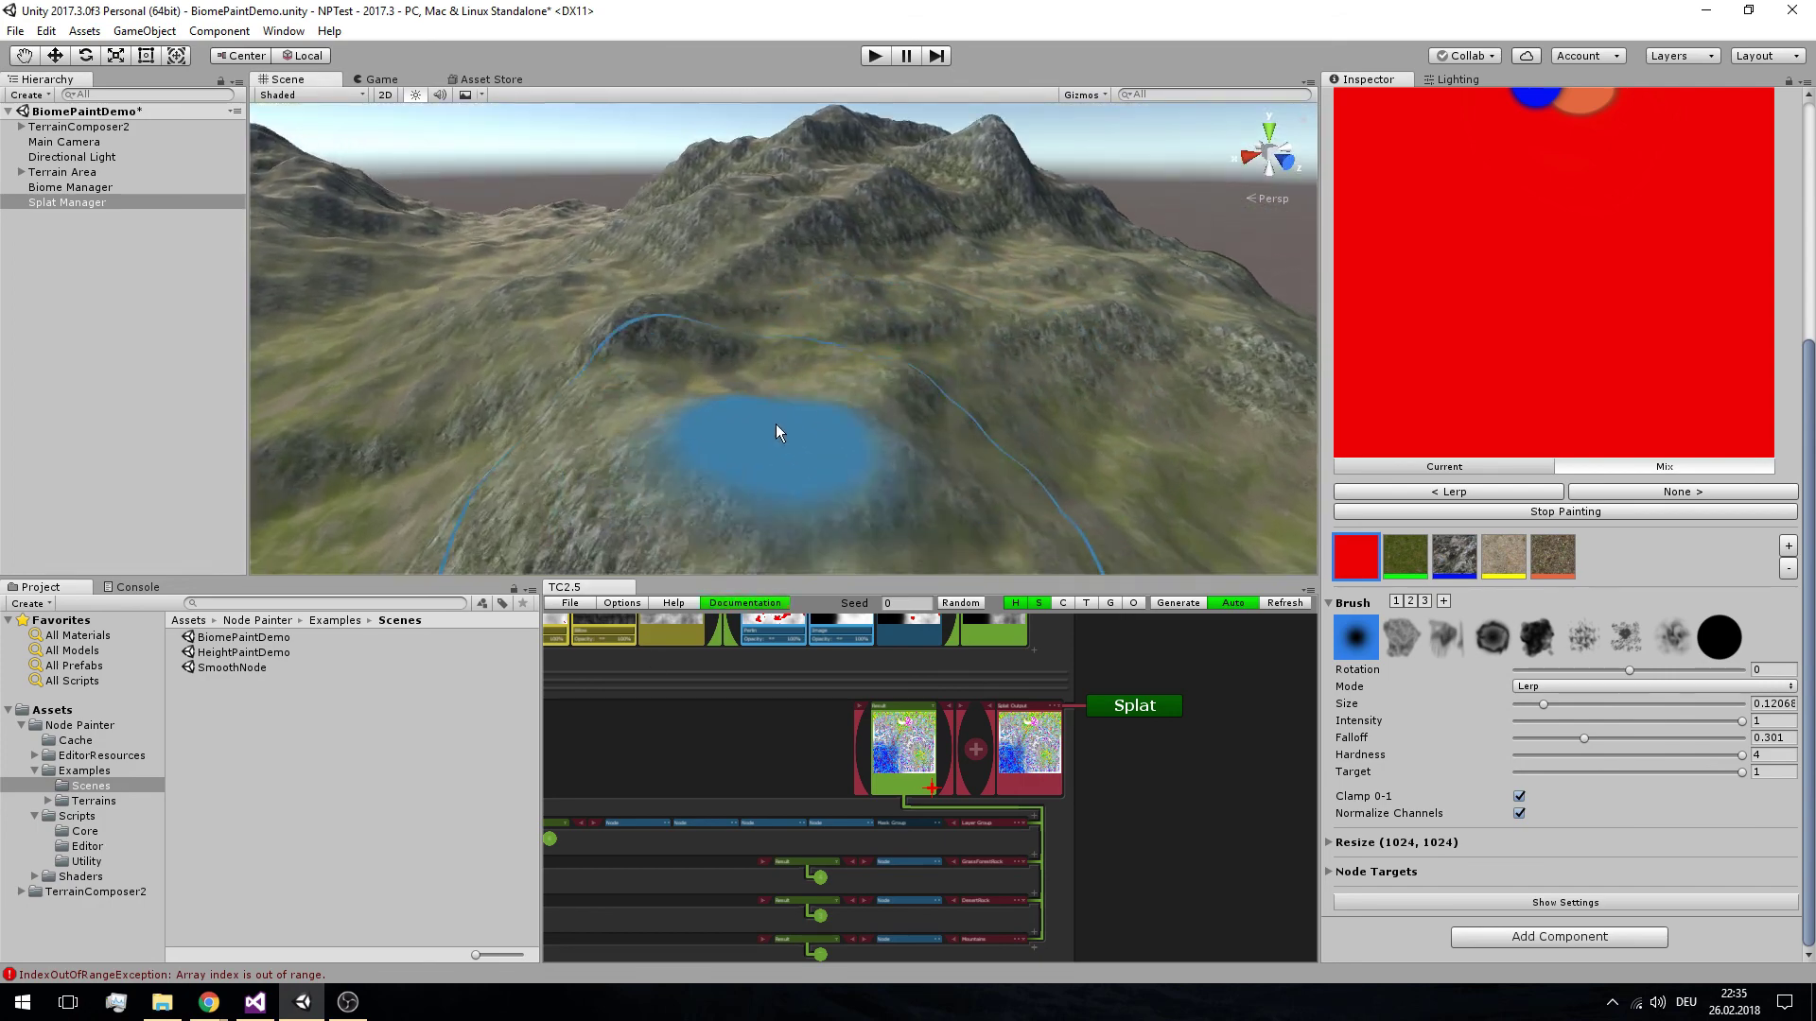
scroll(780, 398, up, 5)
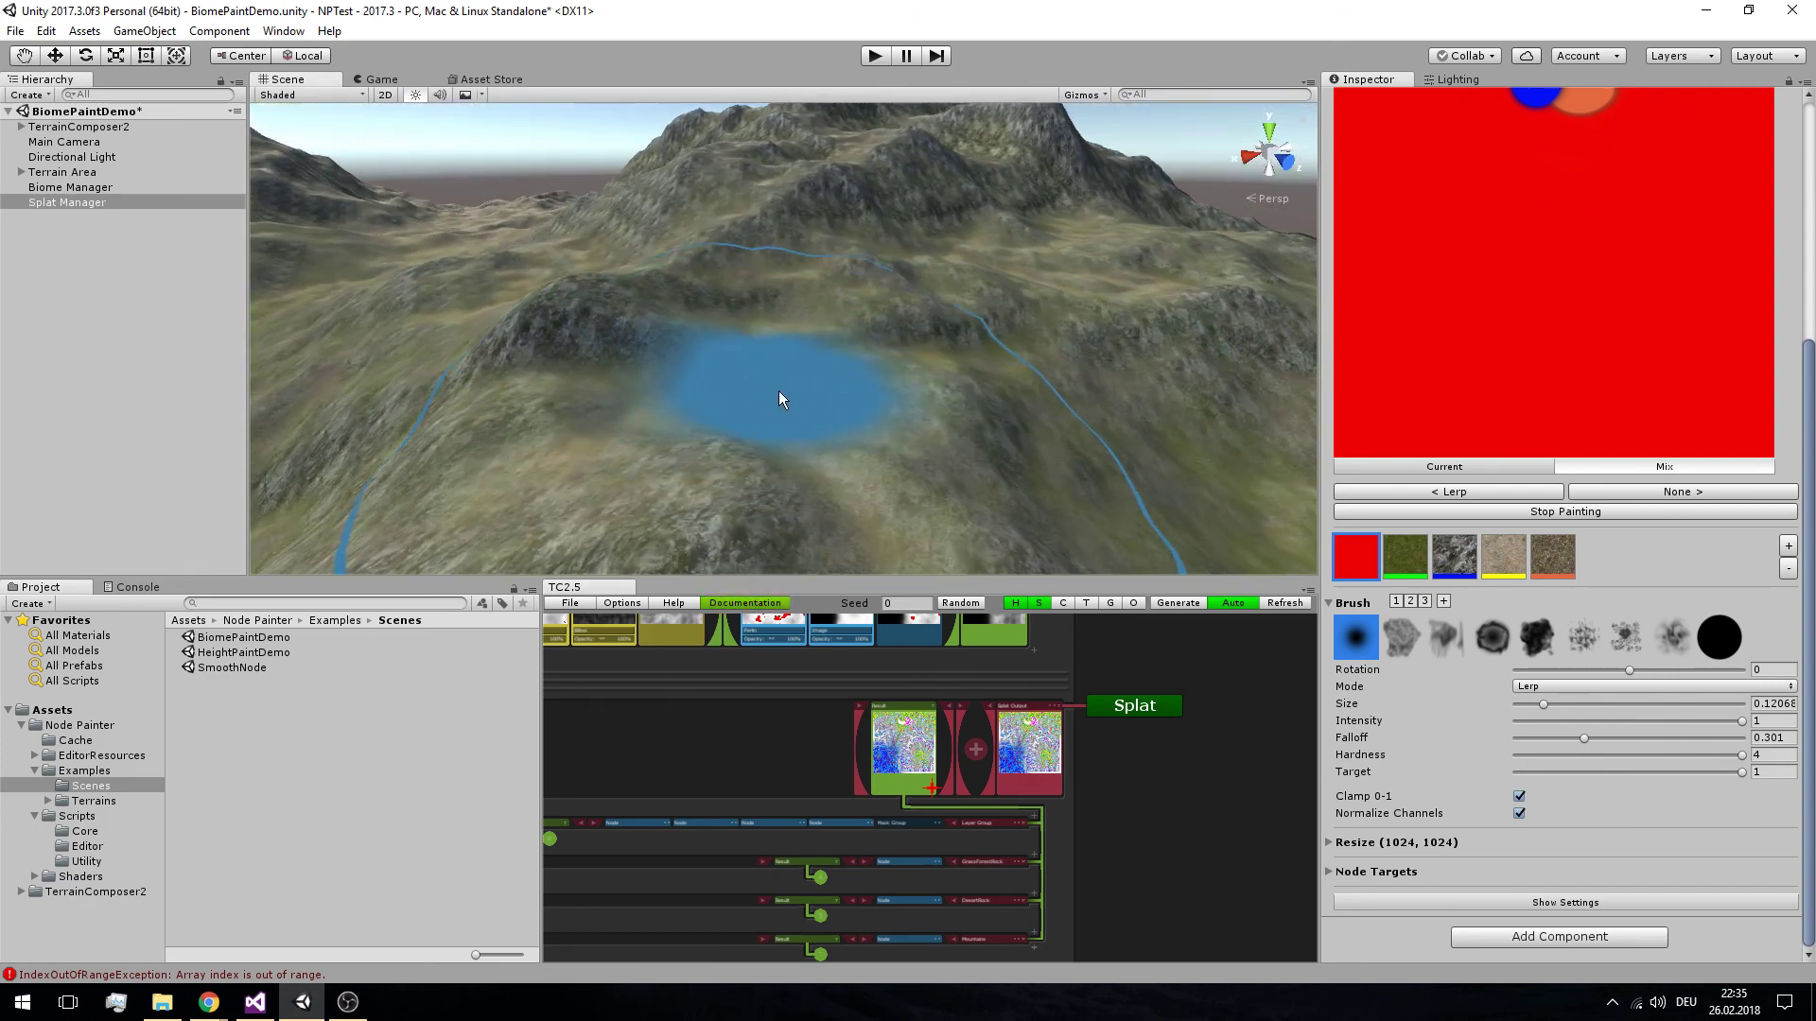
scroll(942, 377, up, 4)
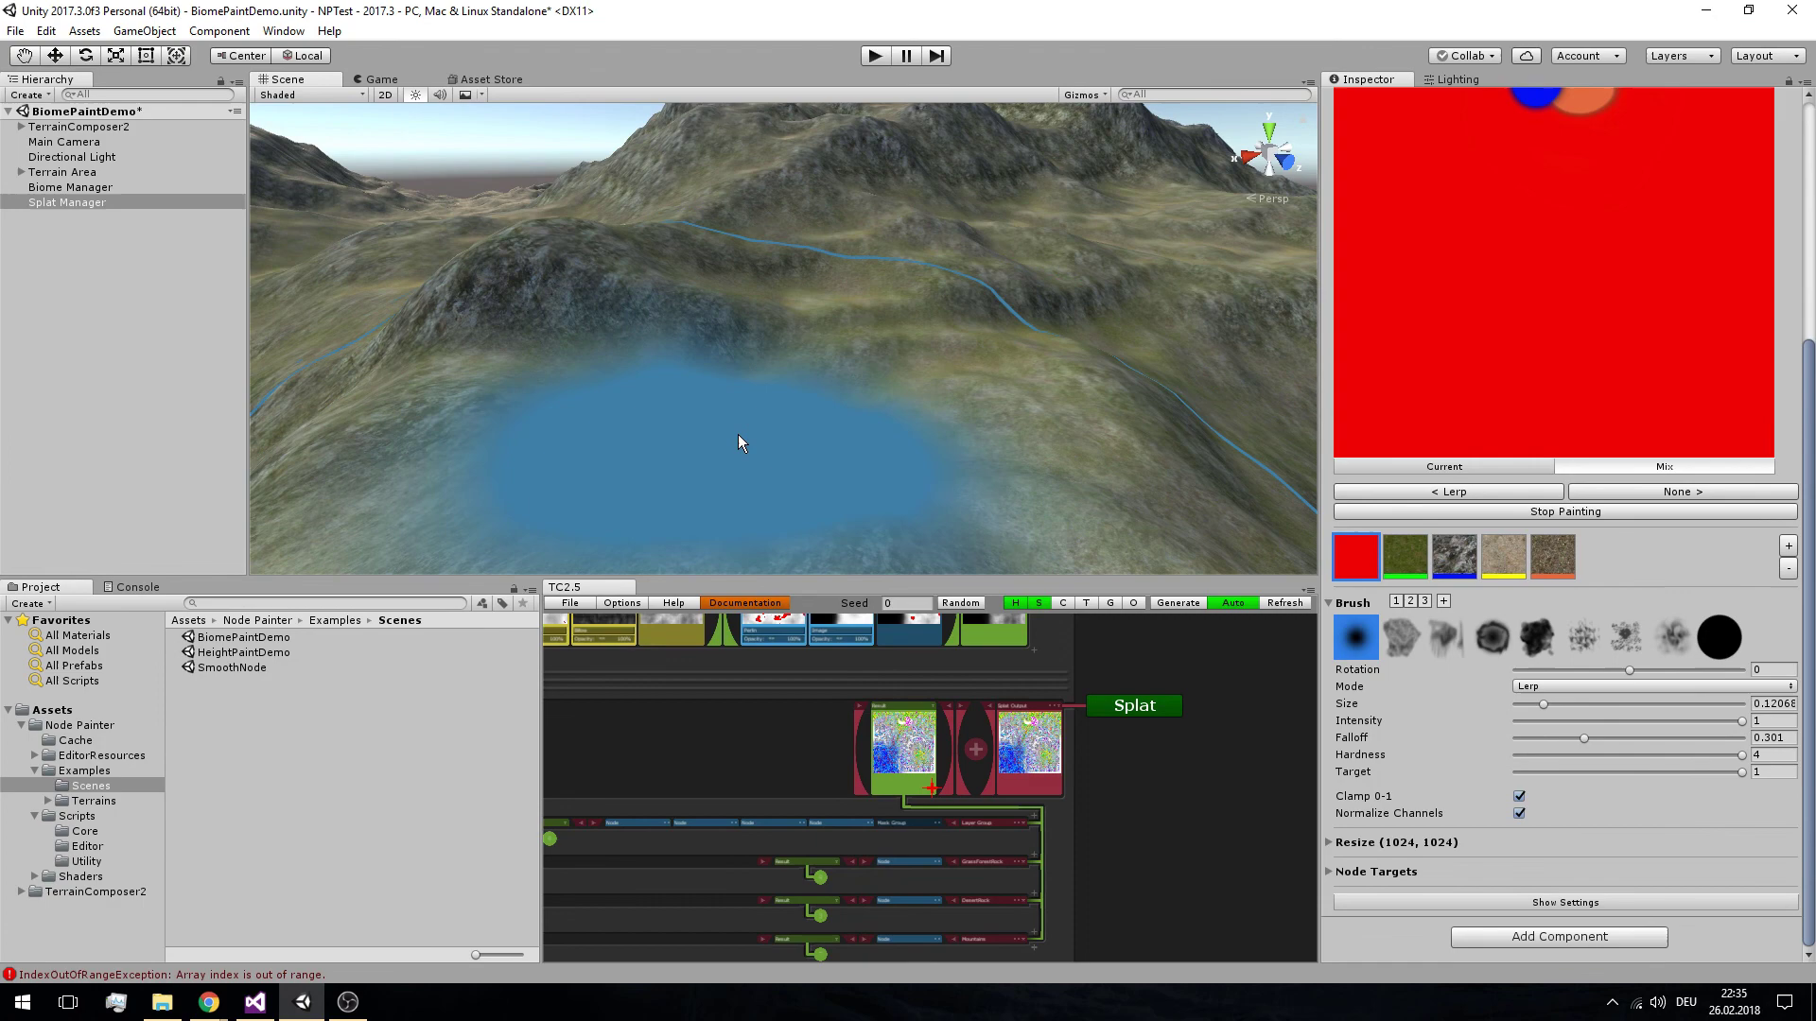
mouse_move(738, 444)
alt+mouse_down()
mouse_move(997, 282)
mouse_move(754, 375)
mouse_move(795, 483)
mouse_move(818, 430)
mouse_move(1352, 366)
mouse_move(1514, 420)
alt+mouse_up()
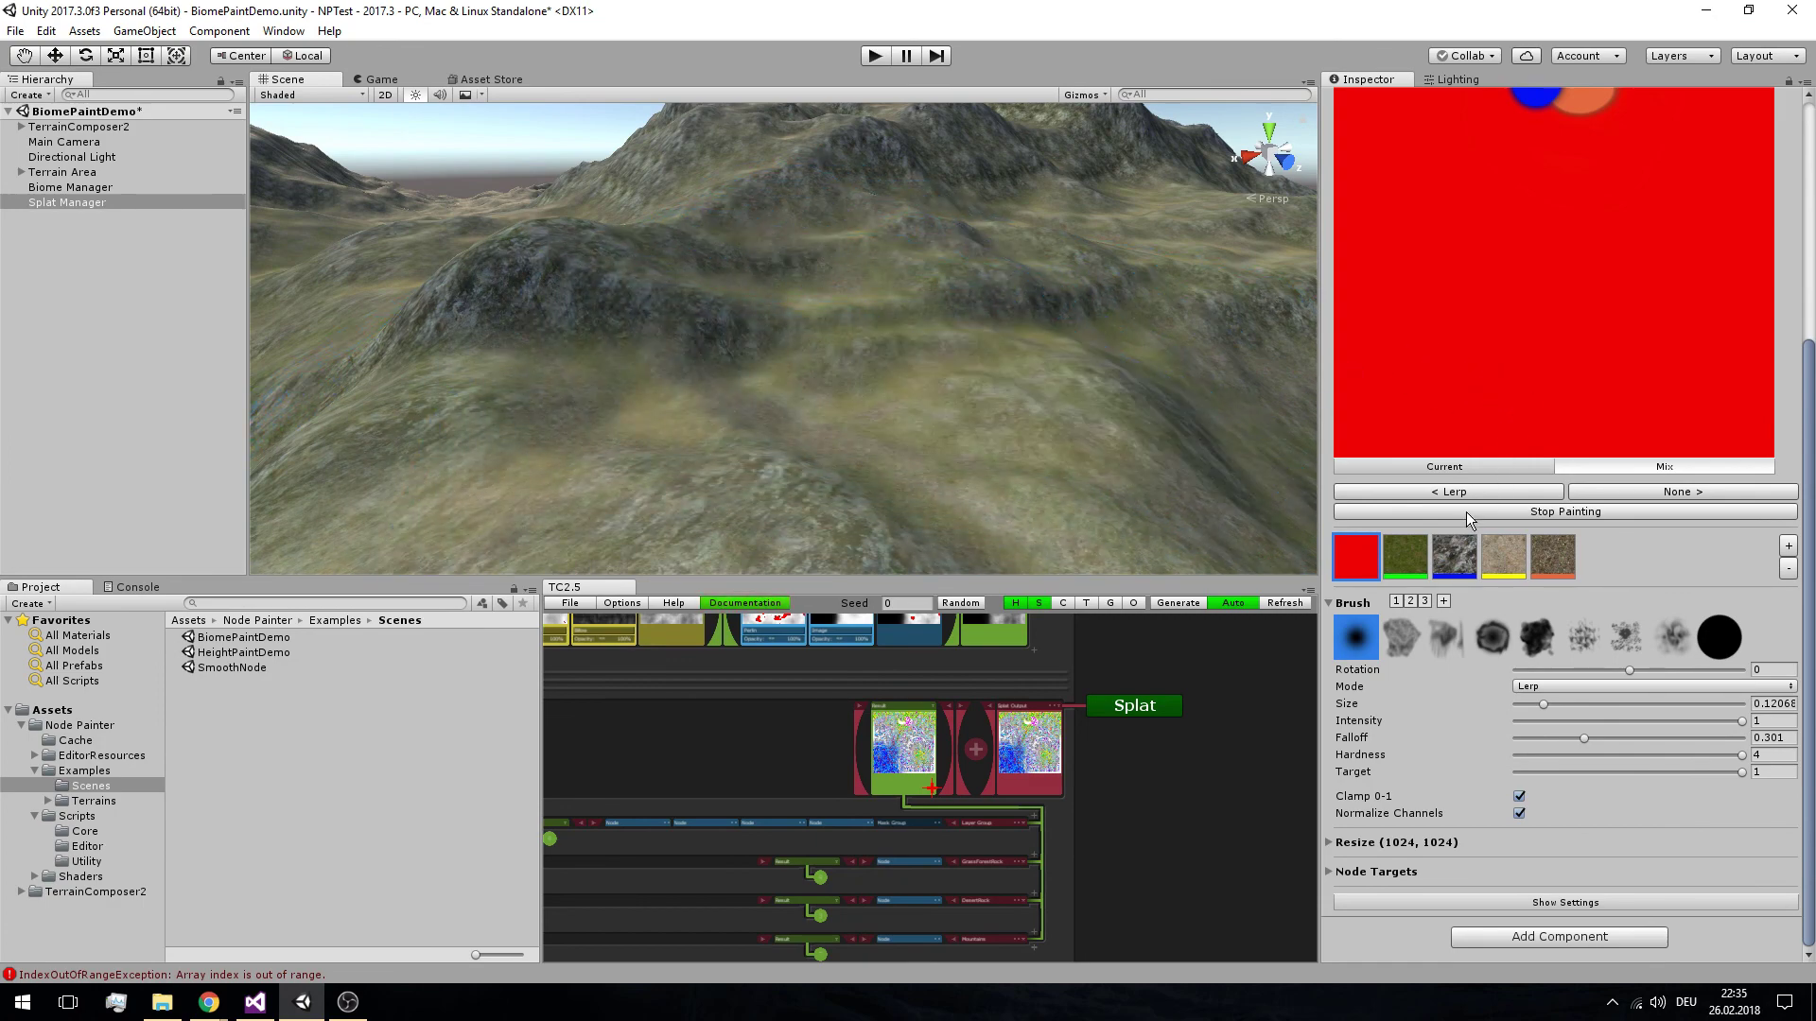
scroll(1466, 513, up, 3)
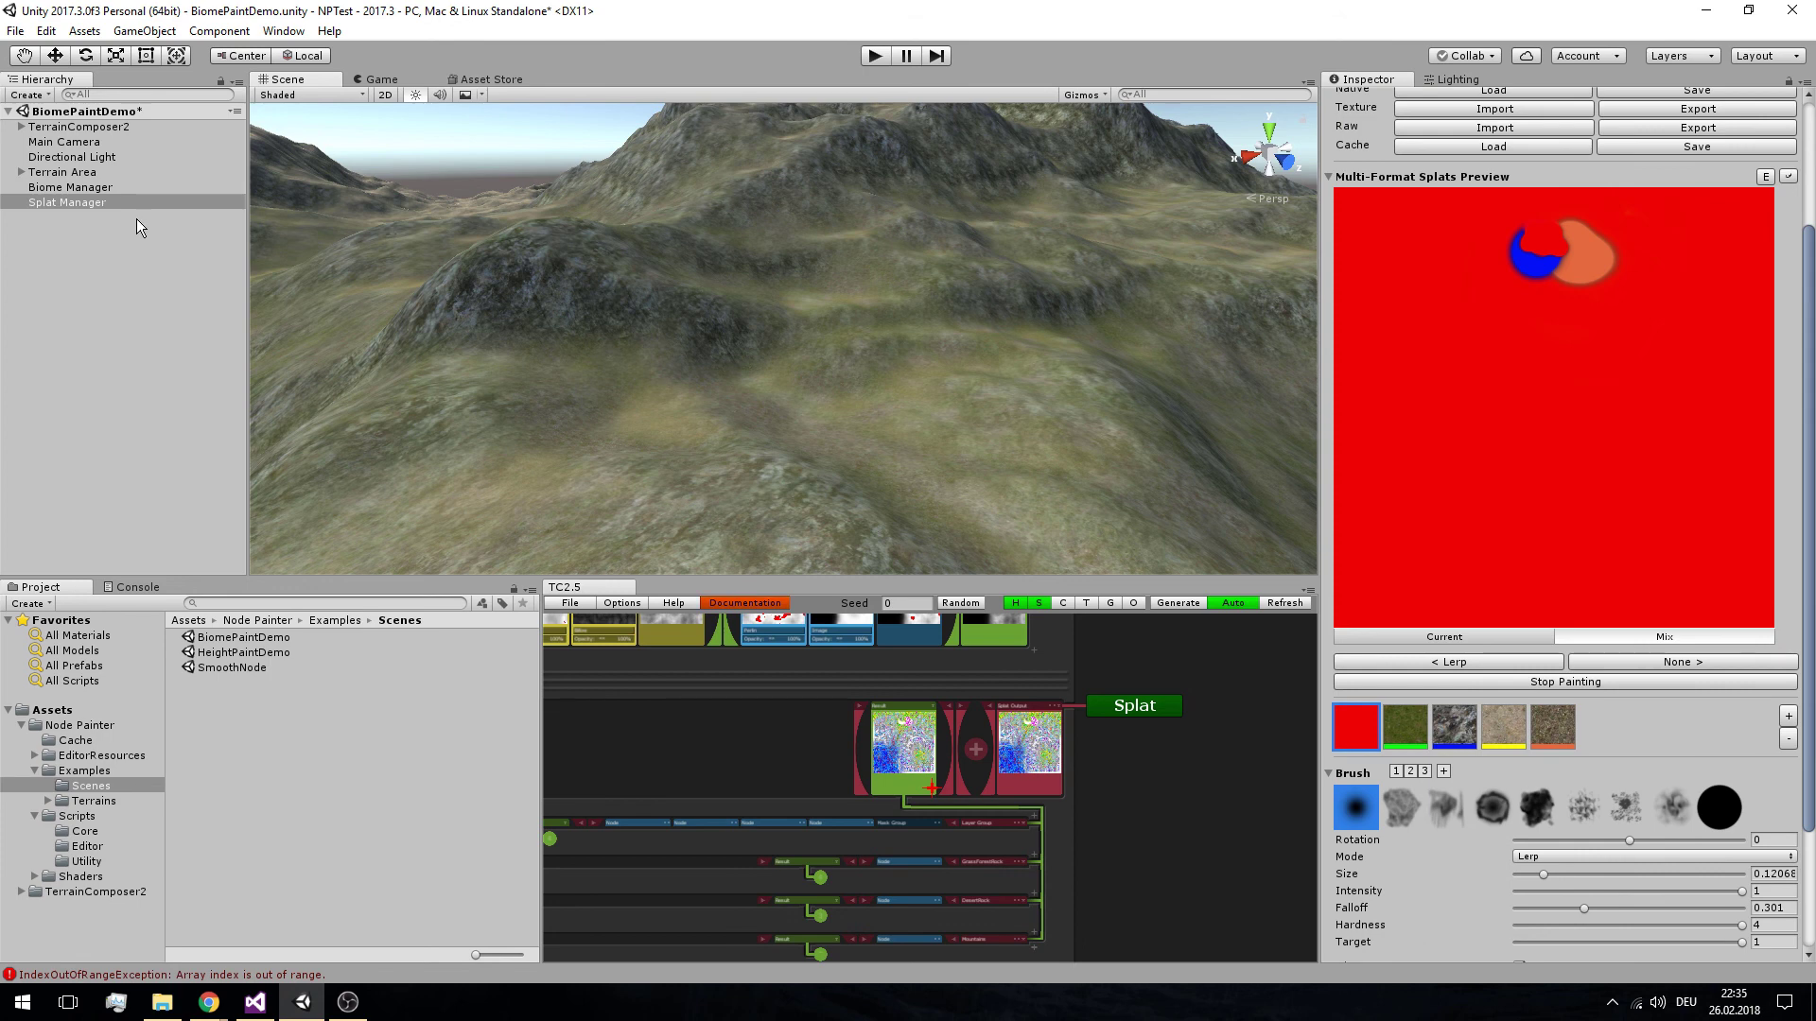